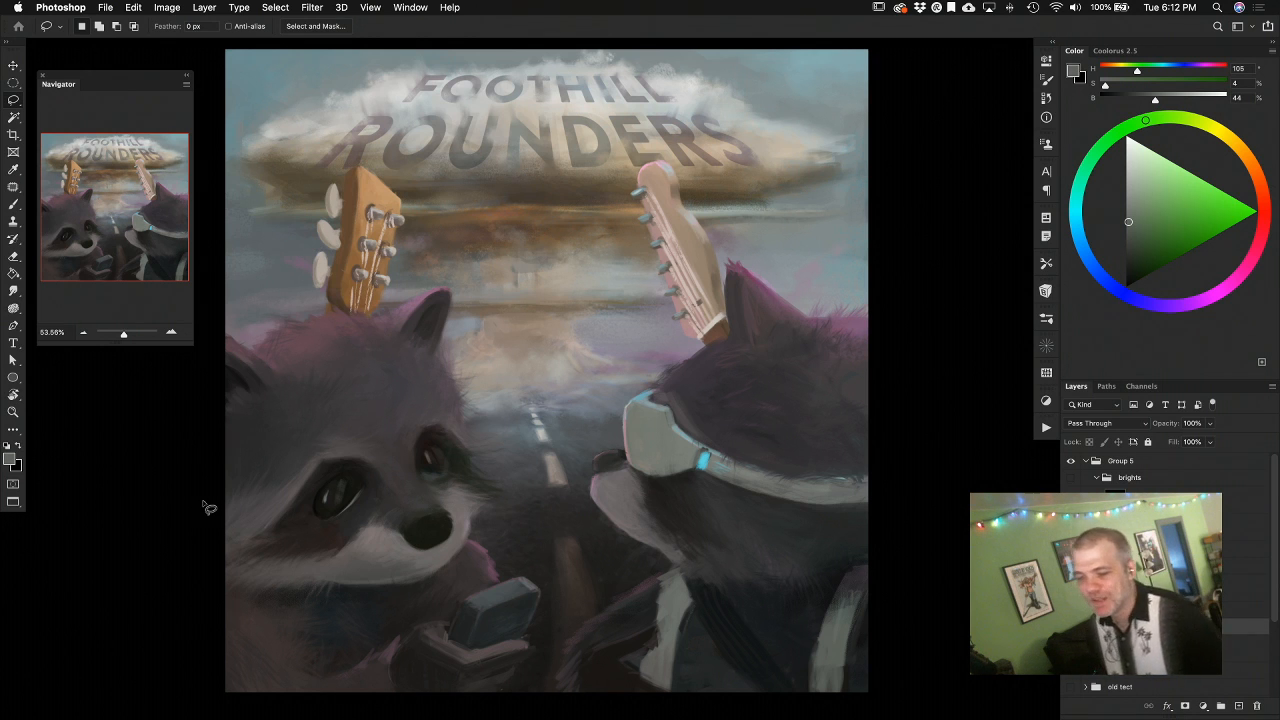
Activate the Brush tool and make the Normal-mode layer two rows above the selected group the painting layer
key(b)
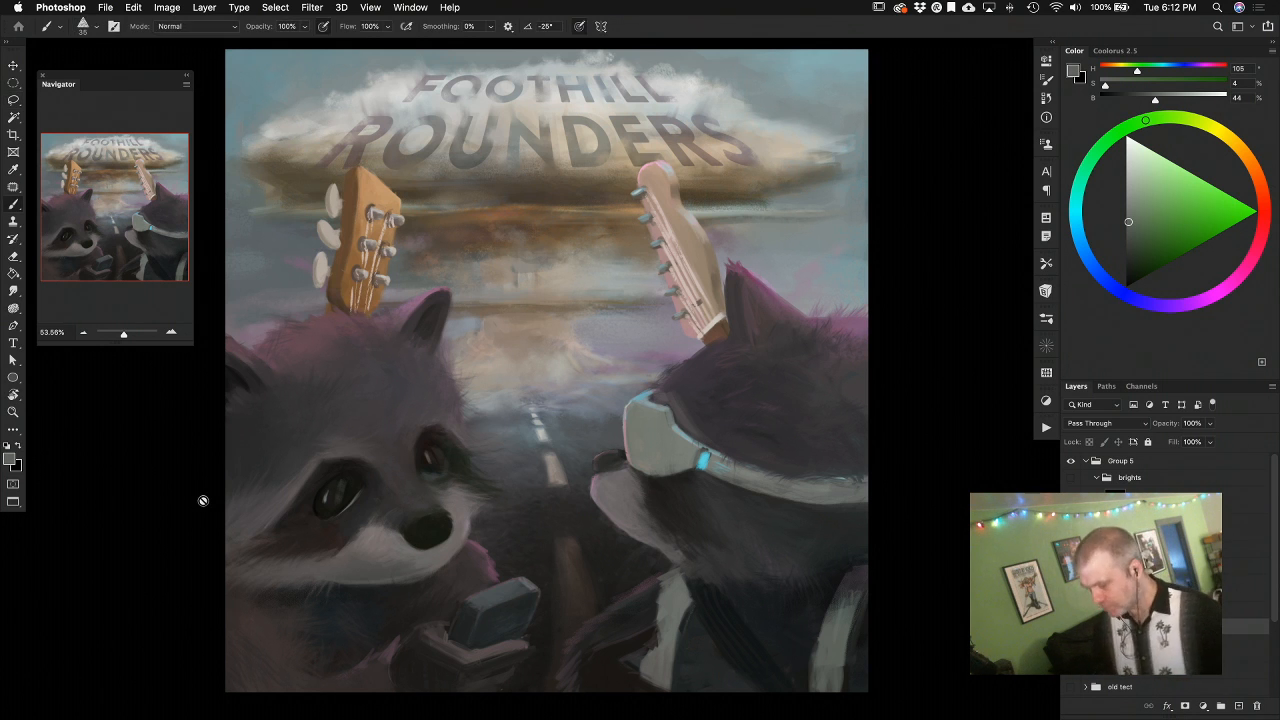
click(1140, 610)
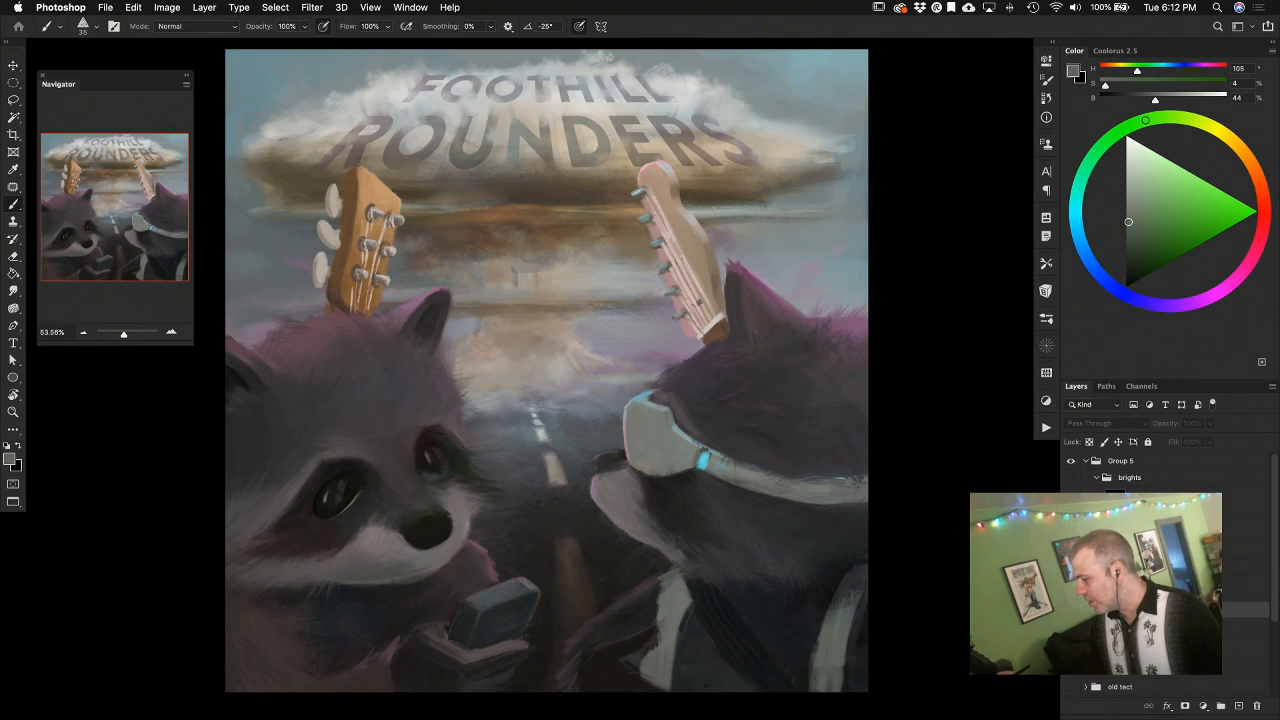
click(1140, 588)
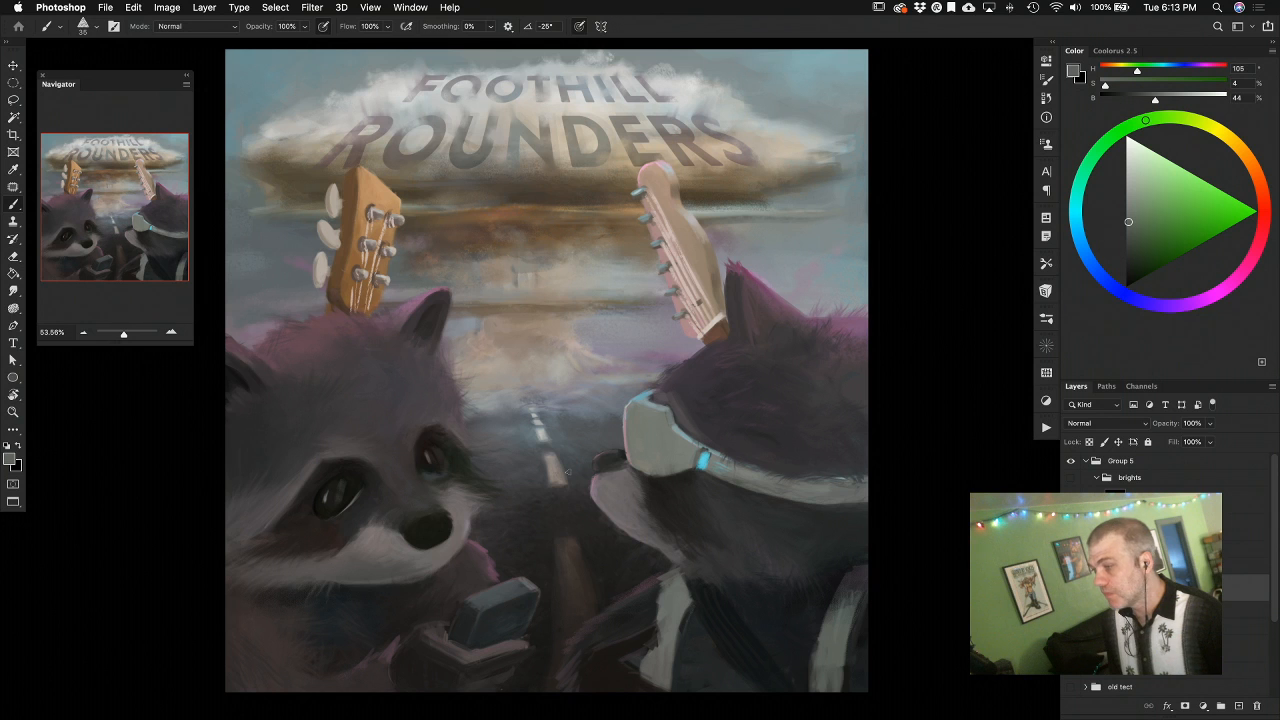
scroll(645, 376, up, 1)
scroll(645, 376, down, 2)
scroll(555, 371, up, 1)
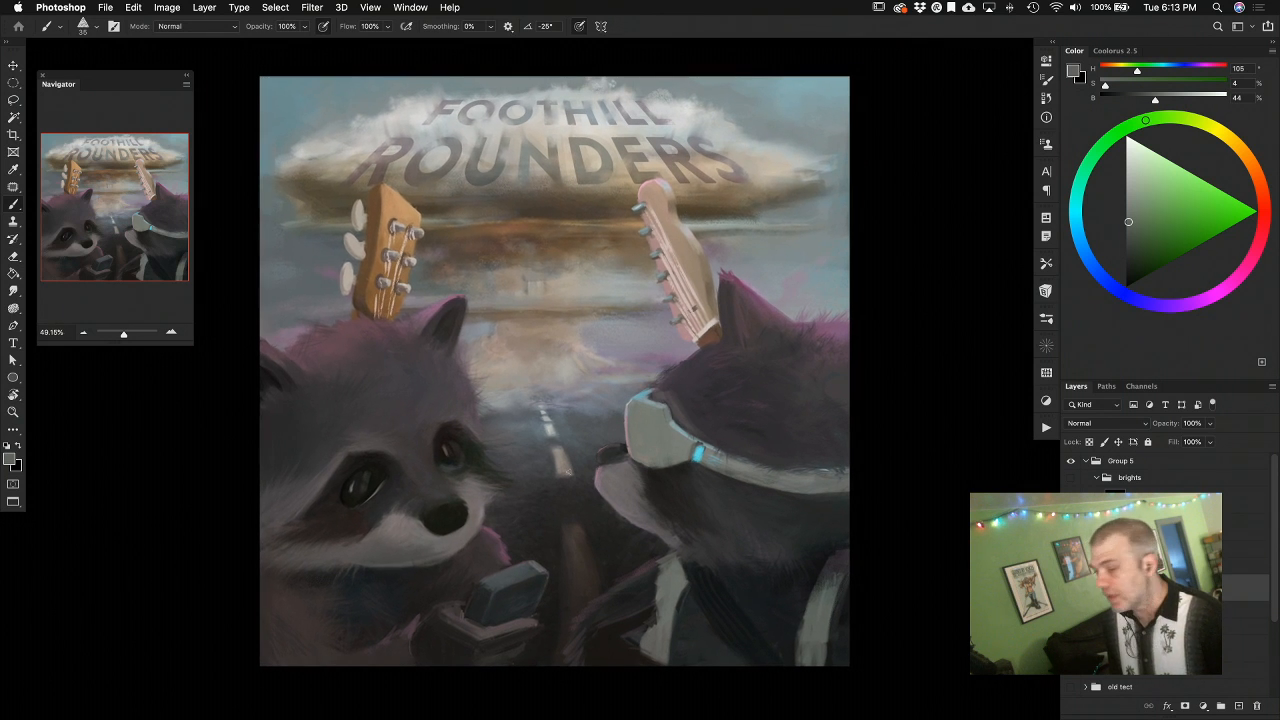
scroll(645, 371, up, 2)
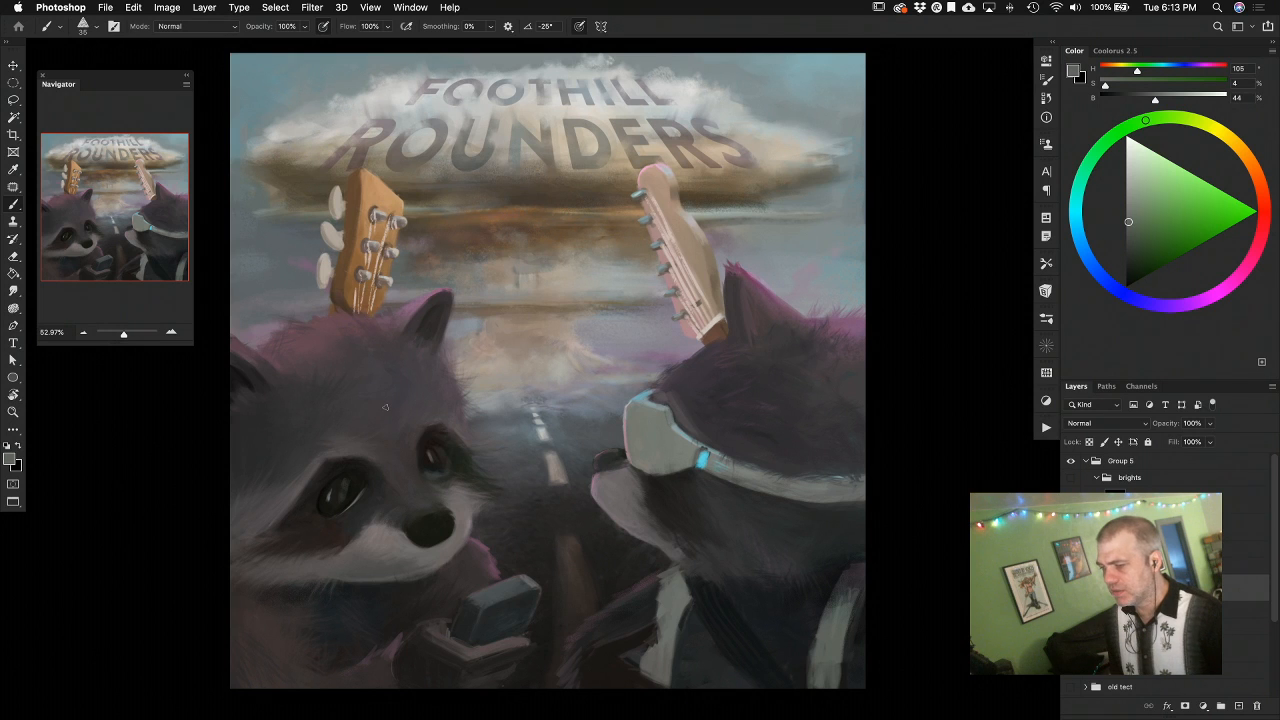
scroll(385, 407, up, 1)
scroll(385, 407, down, 1)
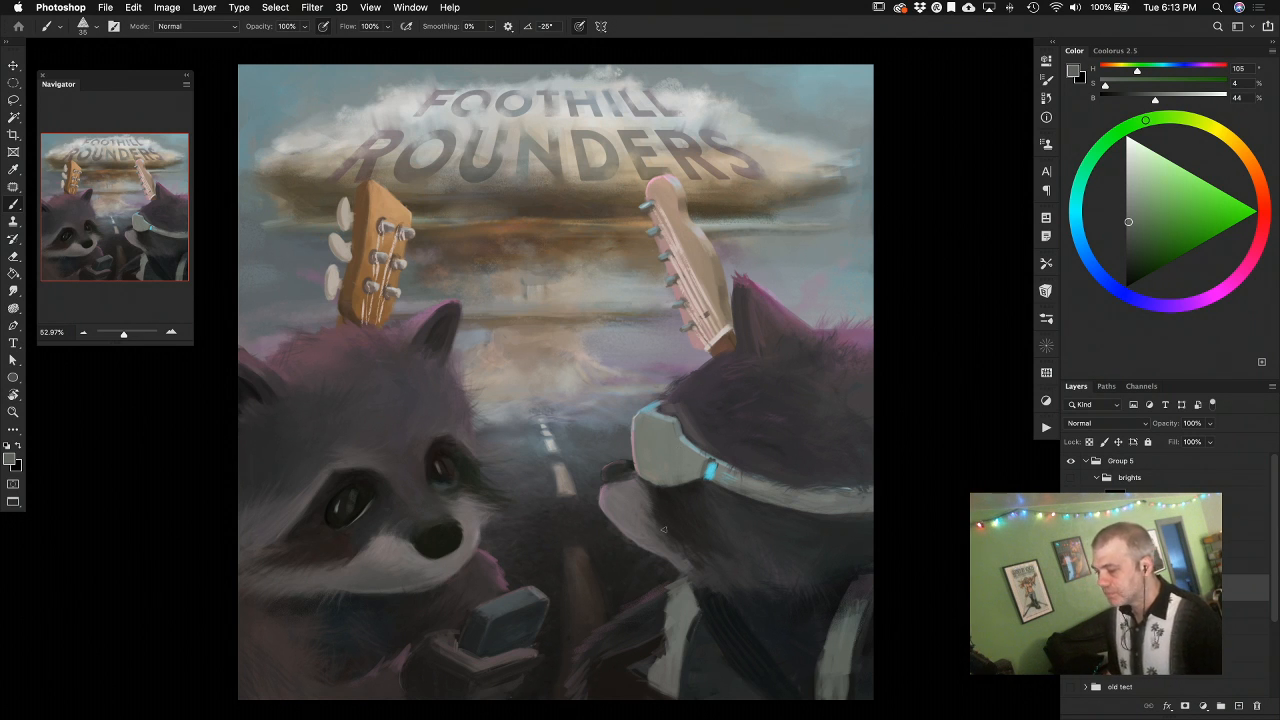
Choose the Sampled Brush 3 12 preset at 60 px and pick up the dark fur colour from the goggled raccoon's neck
right_click(754, 565)
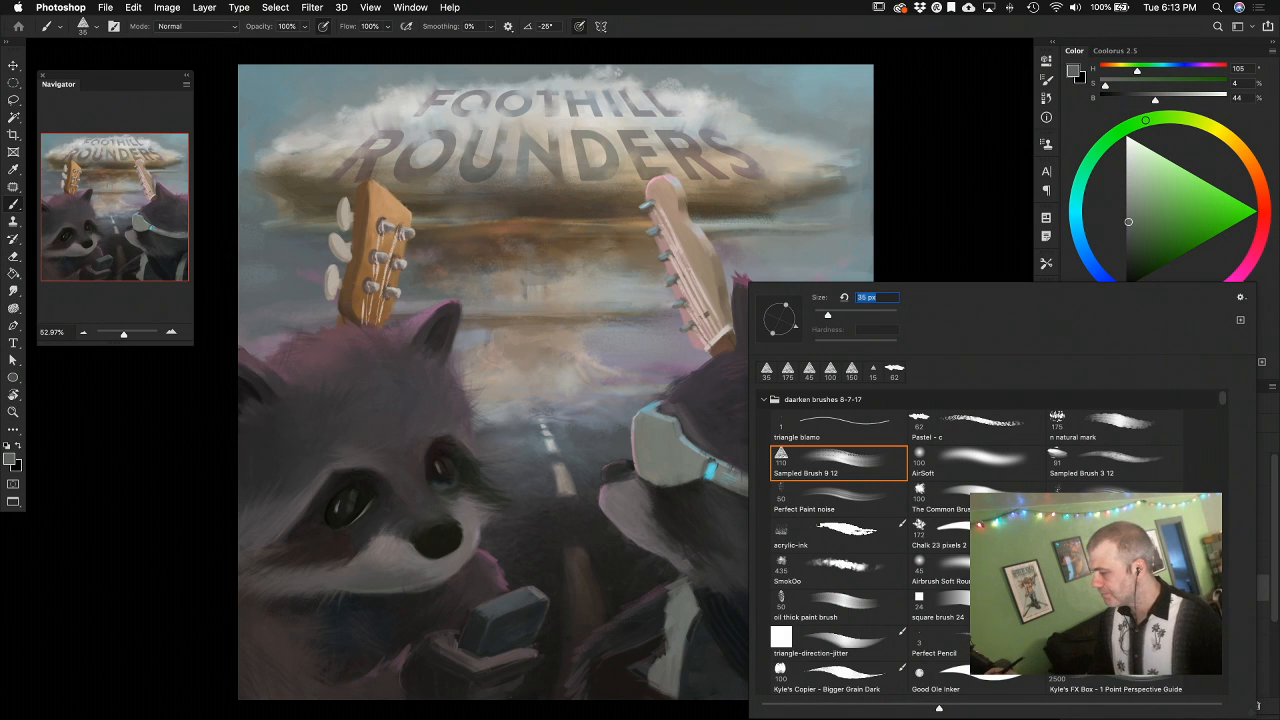
click(1100, 460)
key(Return)
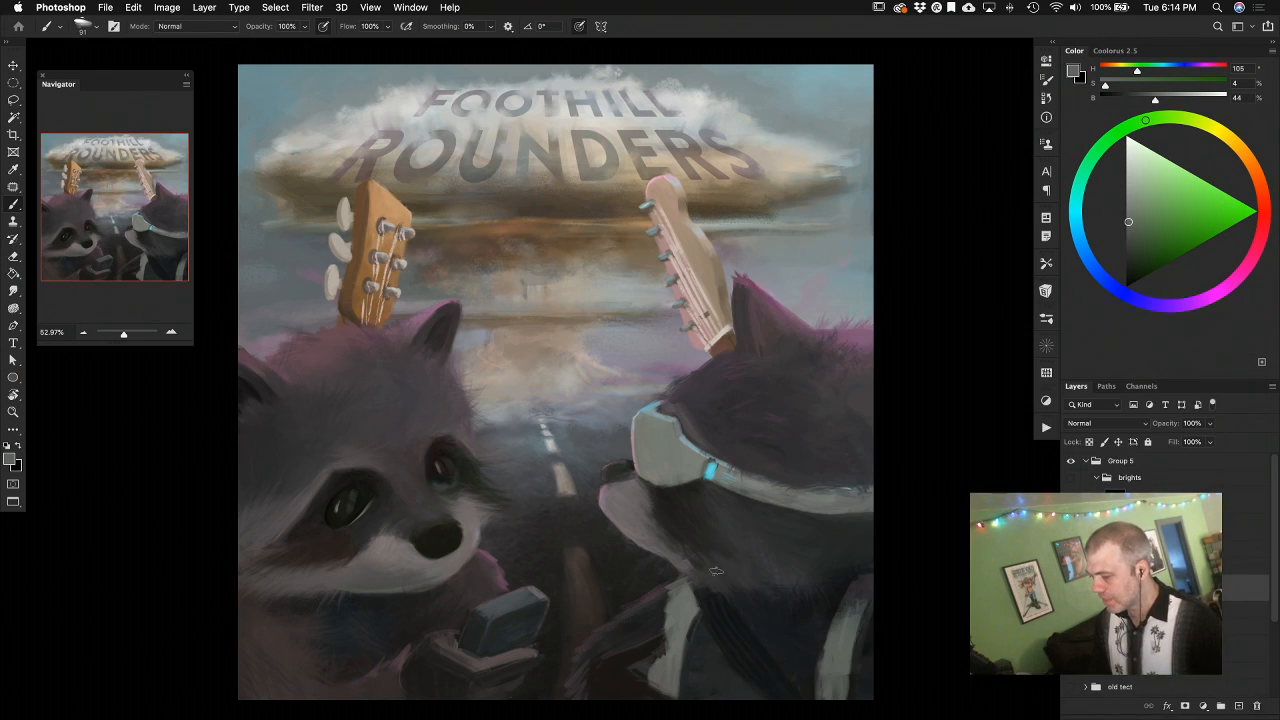
alt+click(678, 522)
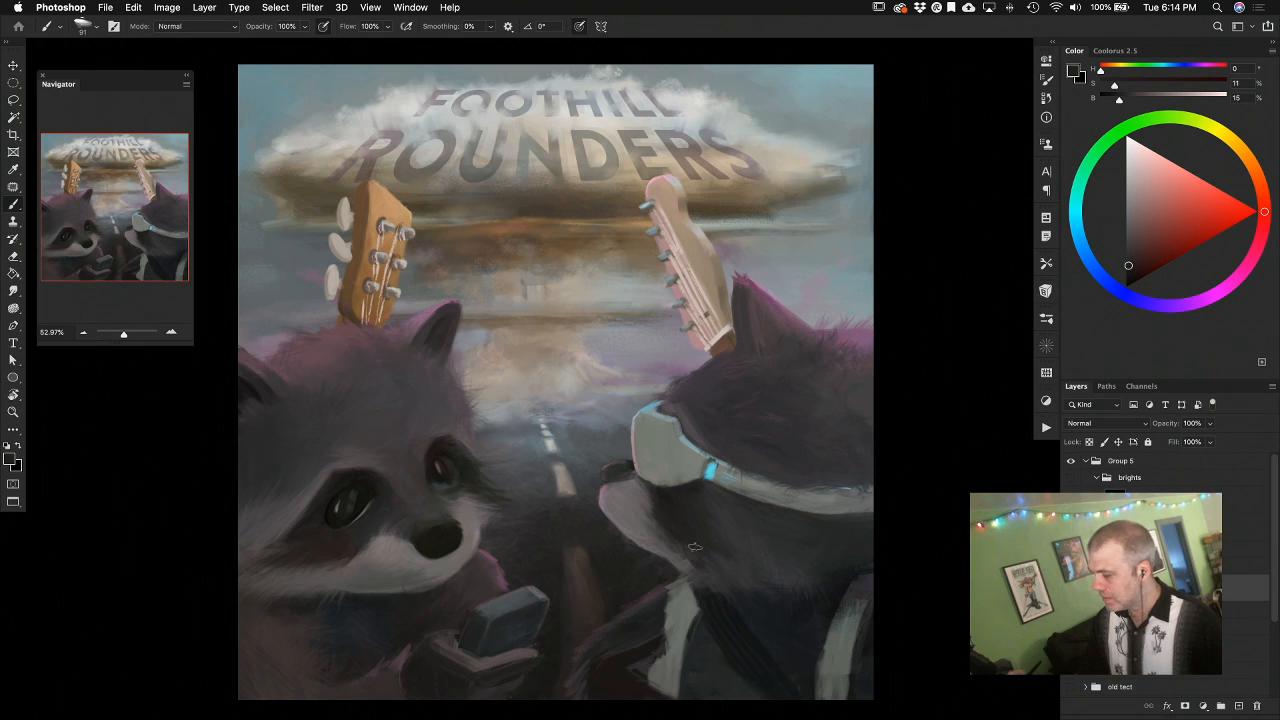
key(bracketleft)
key(bracketleft)
key(bracketleft)
key(bracketleft)
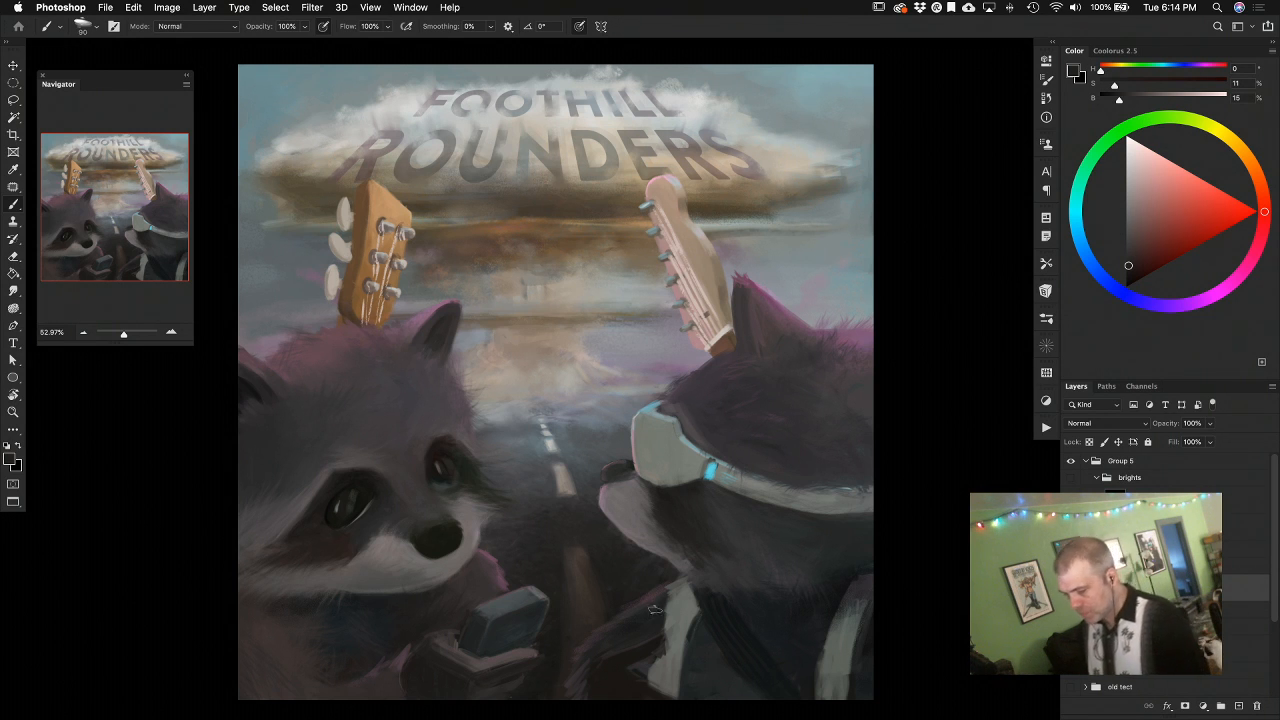
Paint the goggled raccoon's arm beside the light vest stripe with dark brown tones sampled from the surrounding area
drag(642, 620, 634, 604)
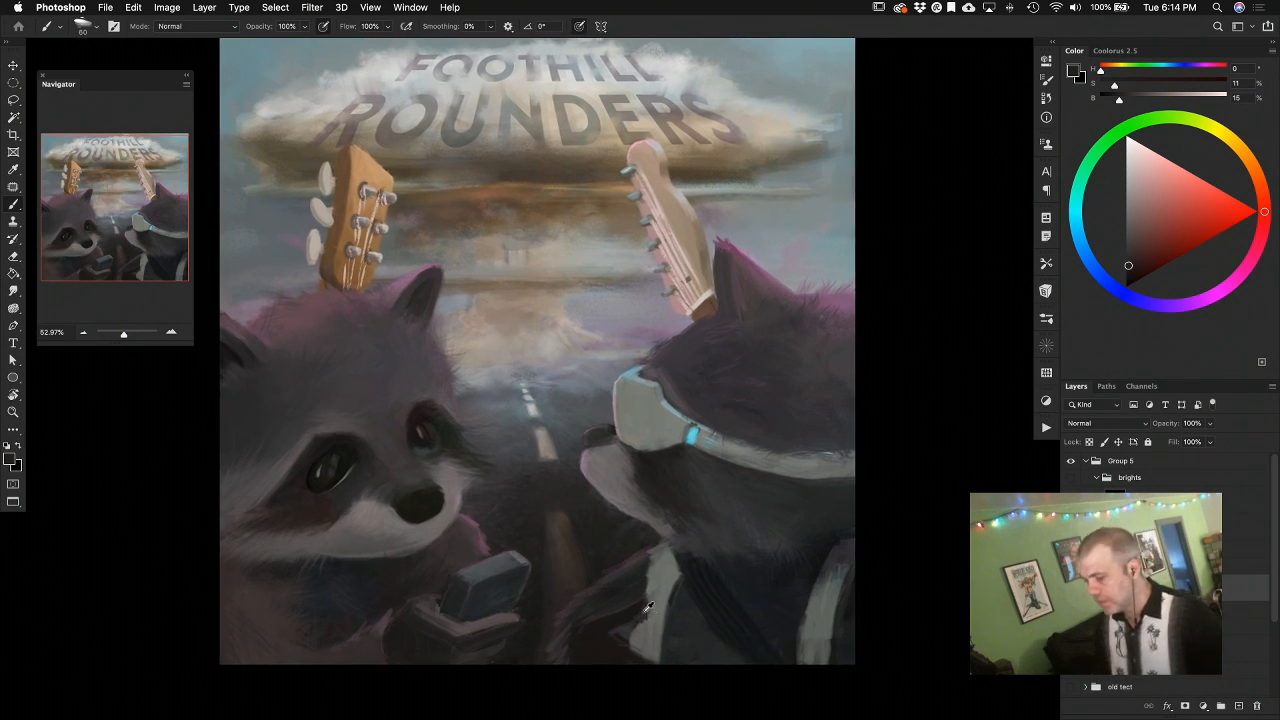
alt+click(455, 622)
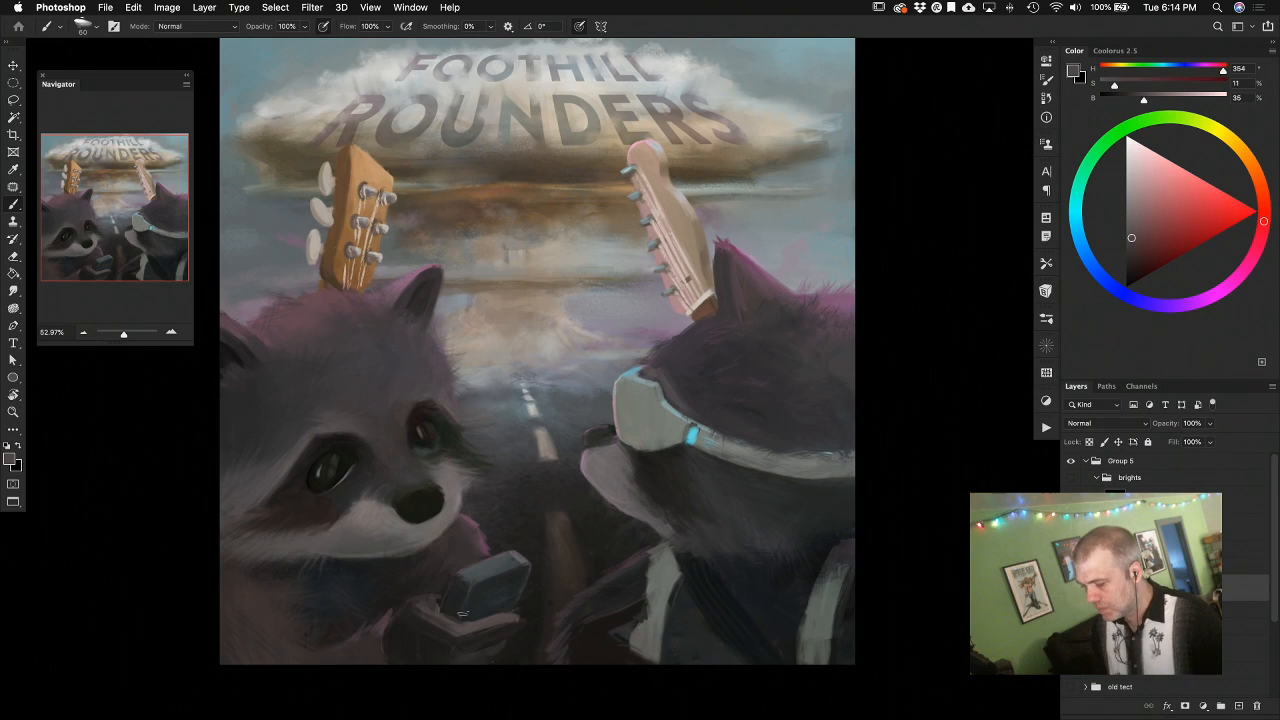
alt+click(600, 620)
alt+click(612, 621)
alt+click(607, 625)
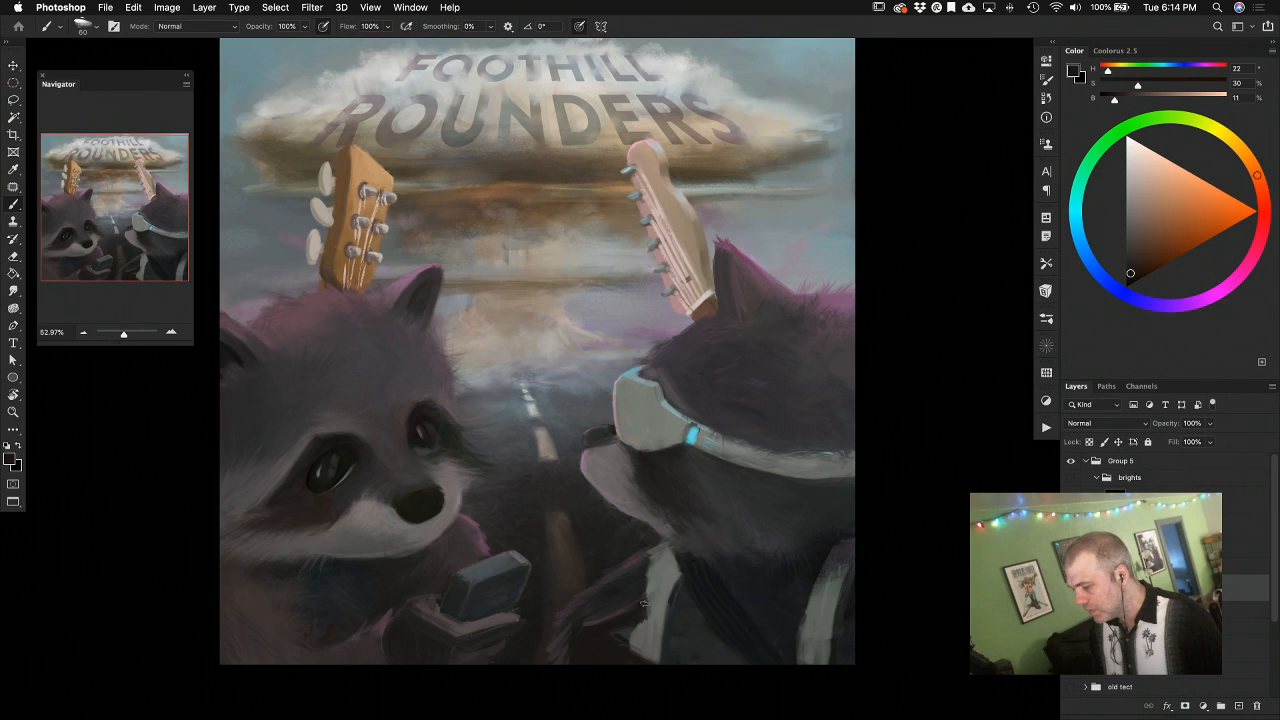
alt+click(616, 612)
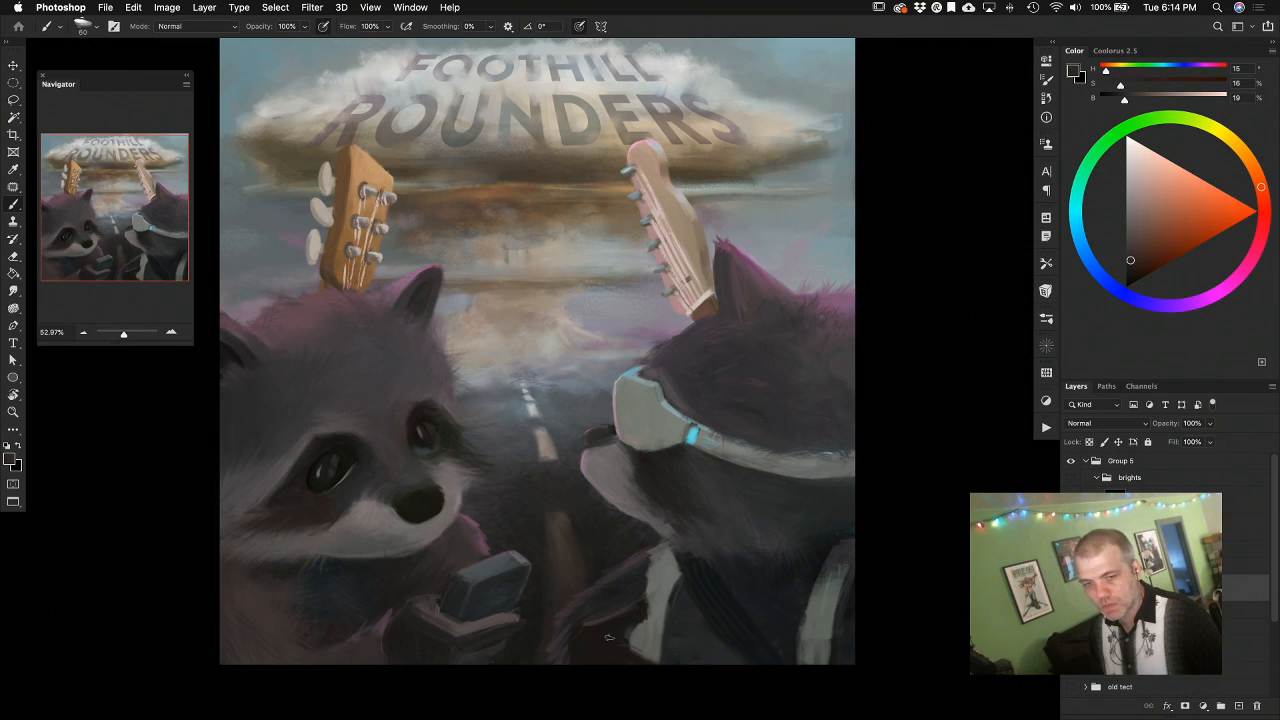
alt+click(618, 627)
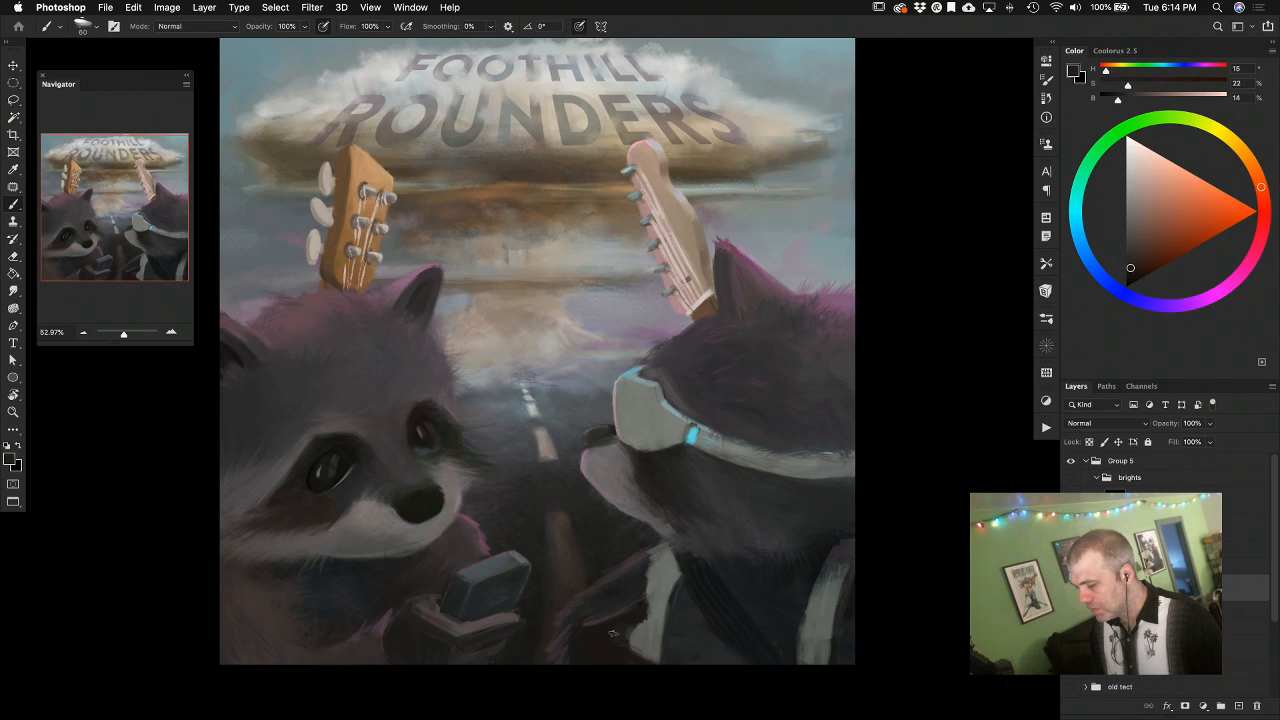
Repaint the lower part of the goggled raccoon's inner vest stripe with sampled light greys and neighbouring dark tones
alt+click(641, 625)
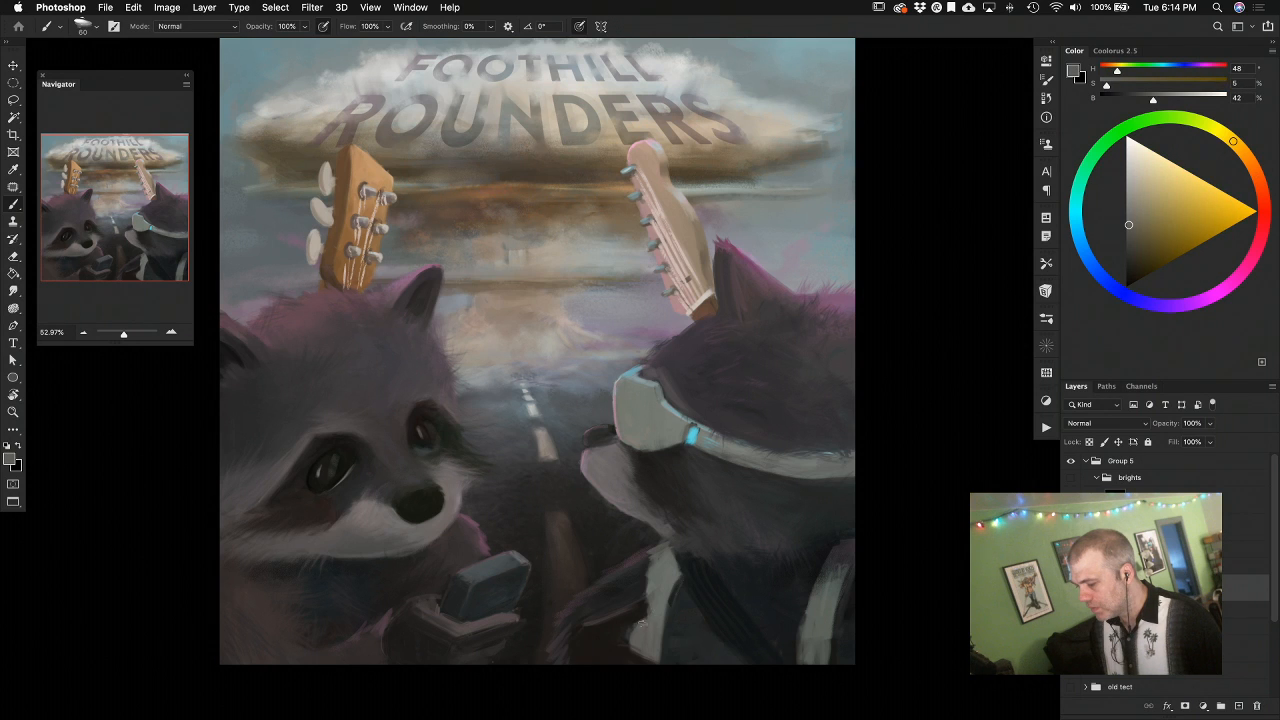
alt+click(655, 598)
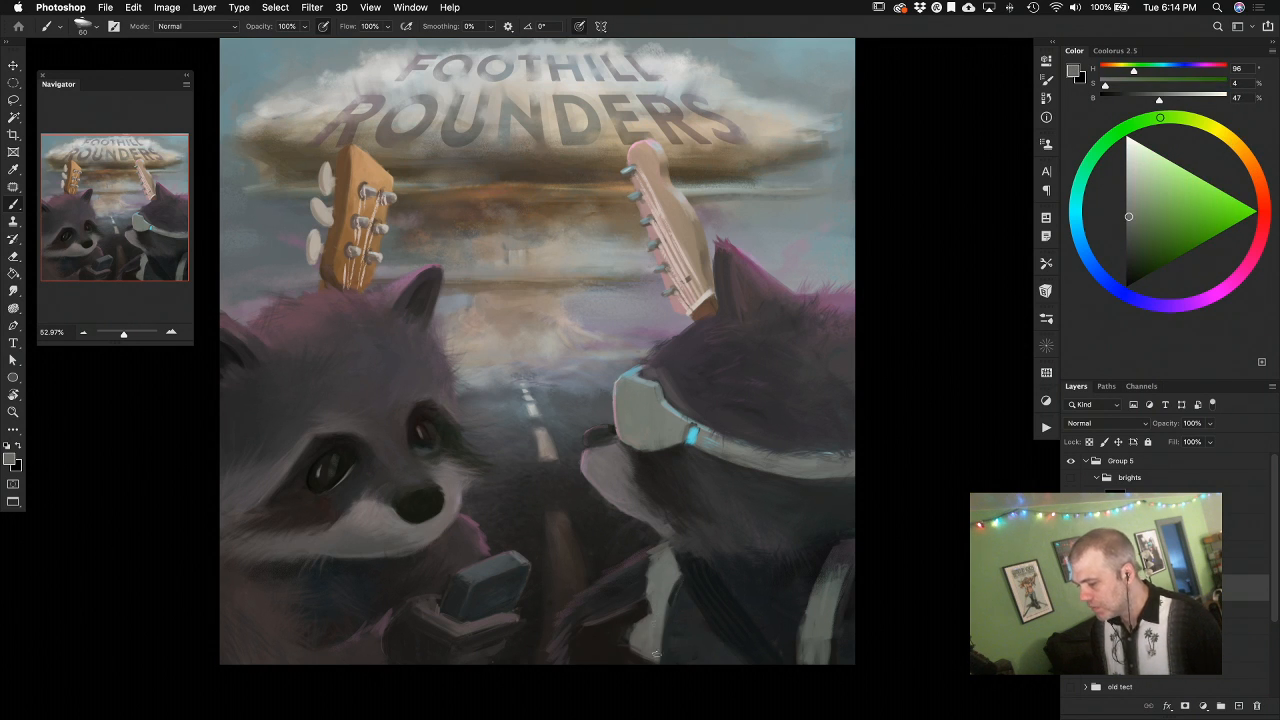
alt+click(675, 599)
drag(662, 657, 674, 602)
alt+click(671, 600)
alt+click(701, 591)
mouse_move(658, 656)
mouse_down()
mouse_move(680, 584)
mouse_move(660, 614)
mouse_up()
alt+click(658, 632)
Shape the upper end and outer edge of the inner vest stripe using sampled light grey and dark background tones
alt+click(656, 584)
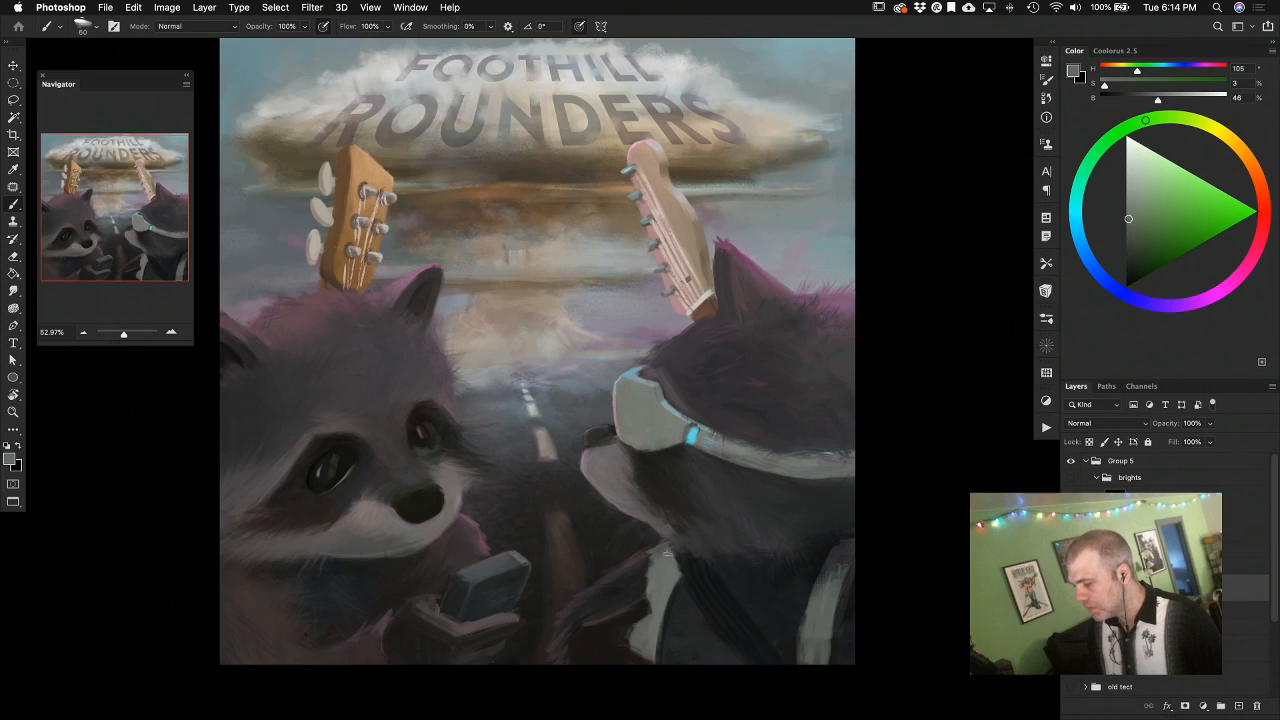
alt+click(641, 579)
mouse_move(656, 552)
mouse_down()
mouse_move(646, 596)
mouse_move(651, 573)
mouse_up()
alt+click(655, 584)
alt+click(648, 632)
Blend sampled near-black browns into the goggled raccoon's arm and touch up the adjoining vest stripe with its light grey
alt+click(619, 617)
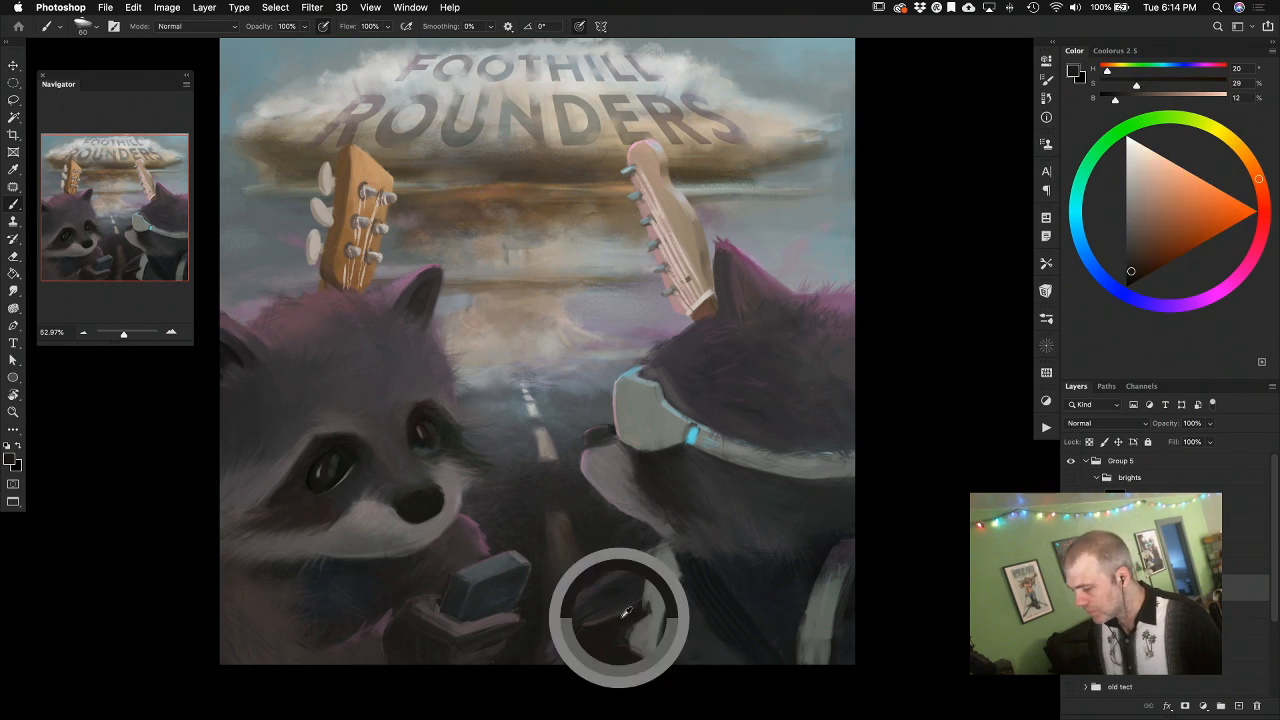
alt+click(607, 640)
alt+click(566, 634)
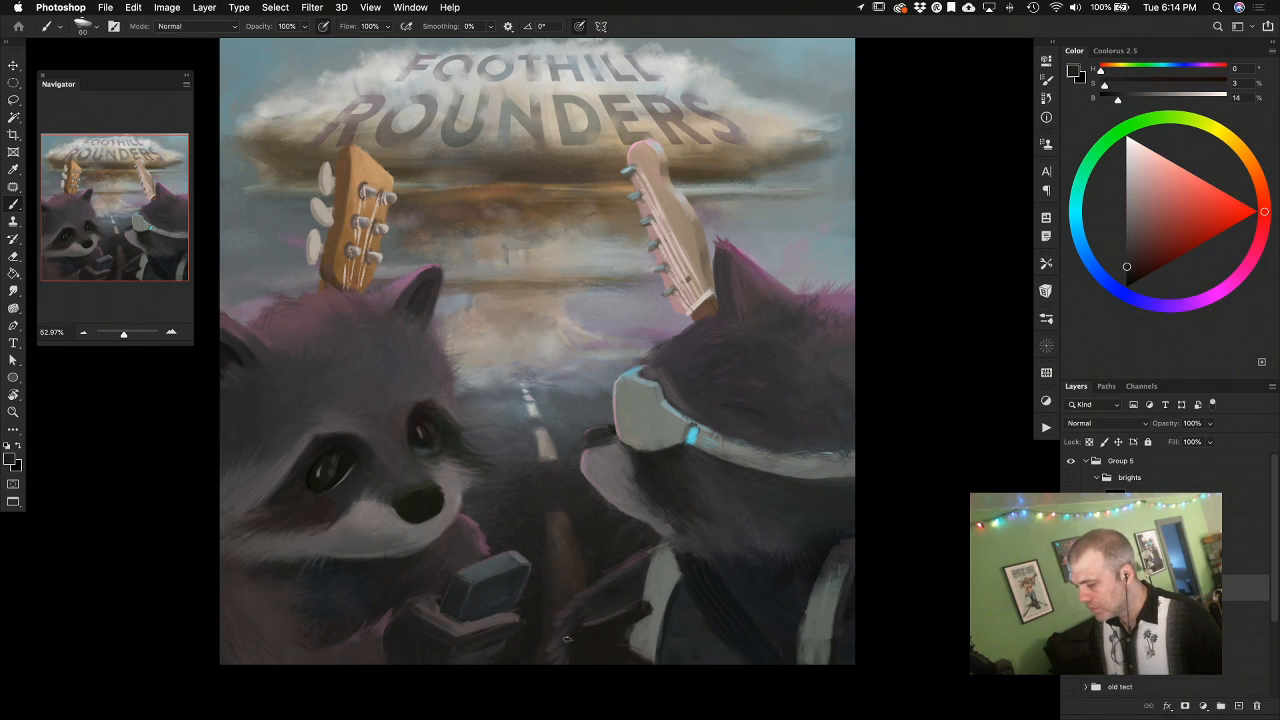
alt+click(627, 630)
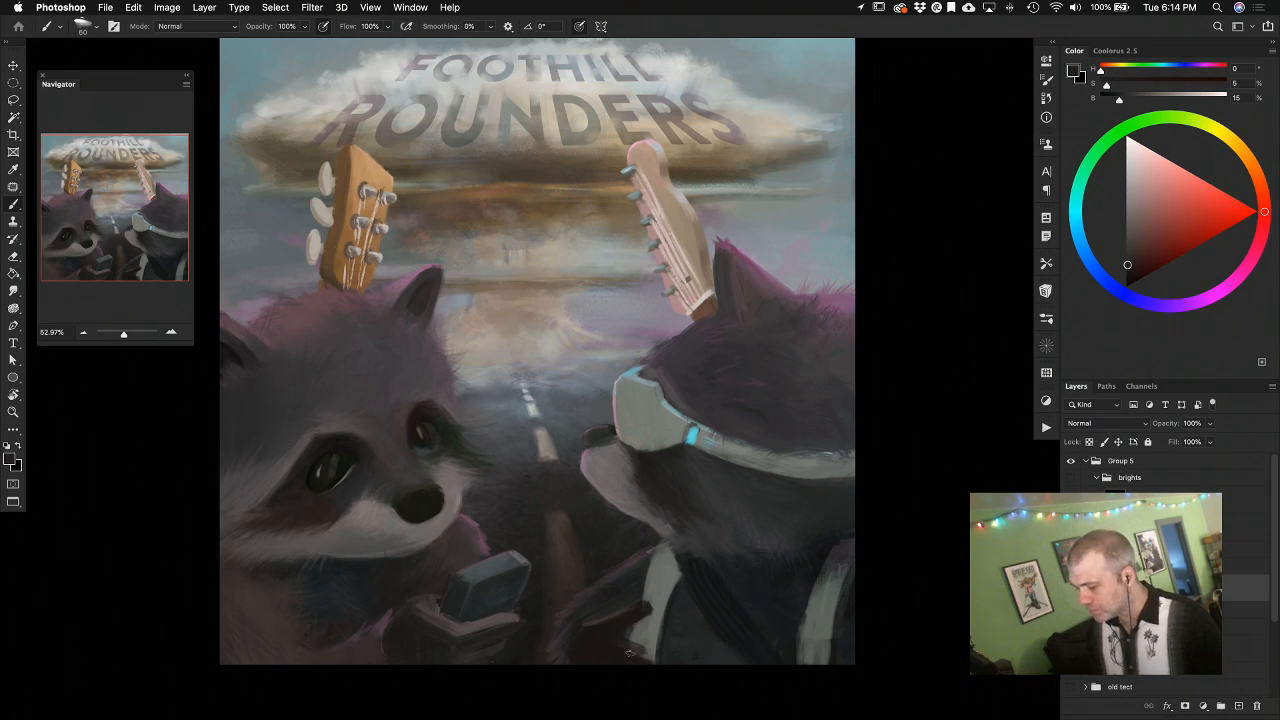
alt+click(630, 638)
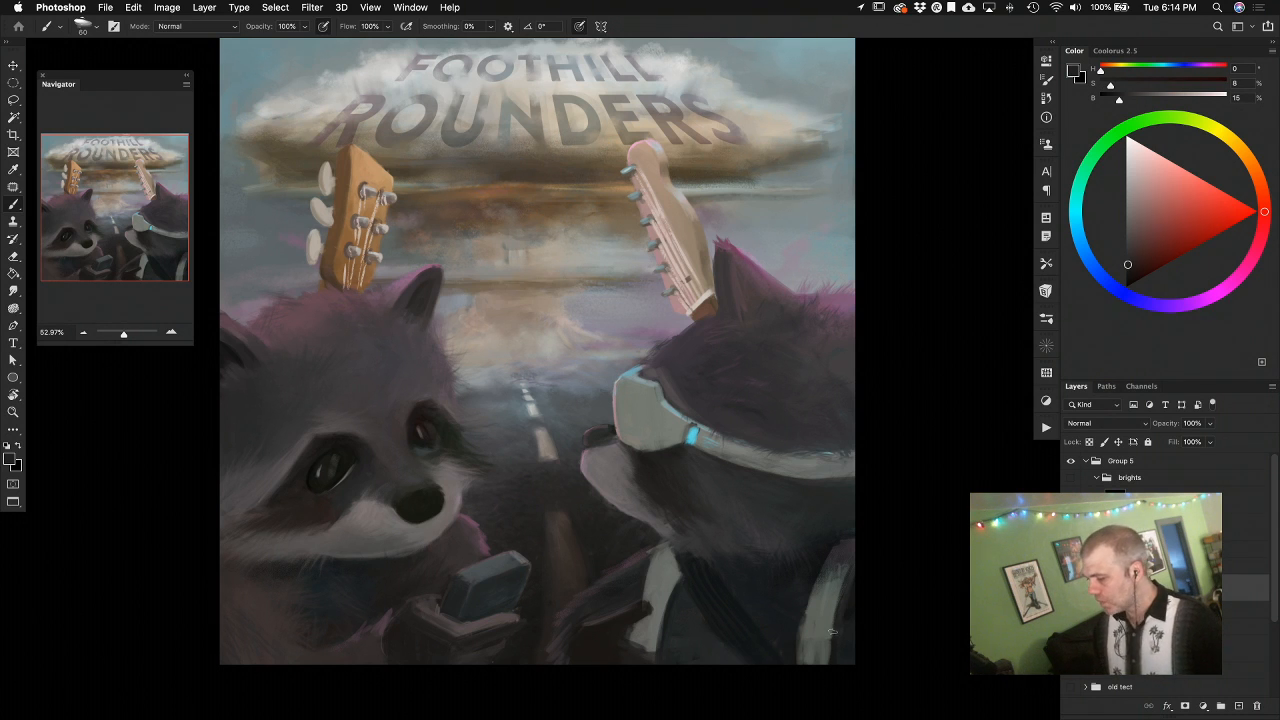
alt+click(656, 574)
alt+click(657, 564)
Flip the canvas horizontally and paint sampled dark brown into the shadow below the goggled raccoon's forearm
key(super+u)
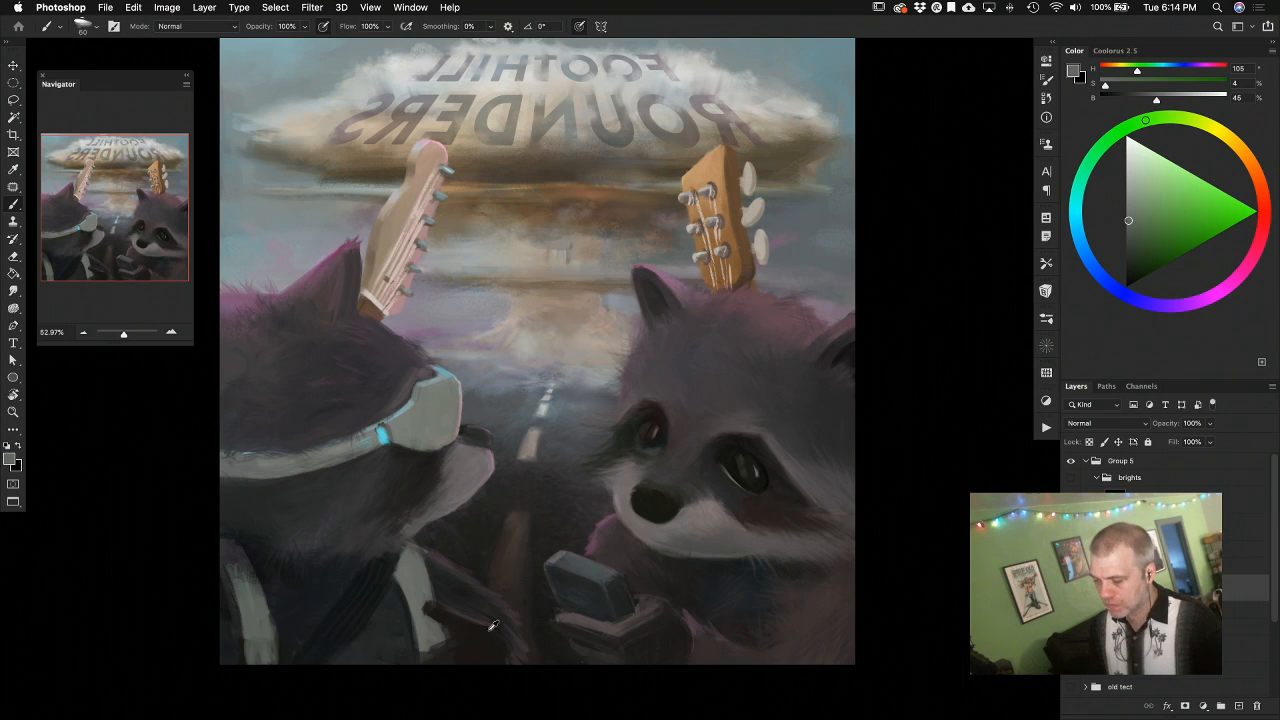
alt+click(492, 632)
drag(492, 632, 463, 641)
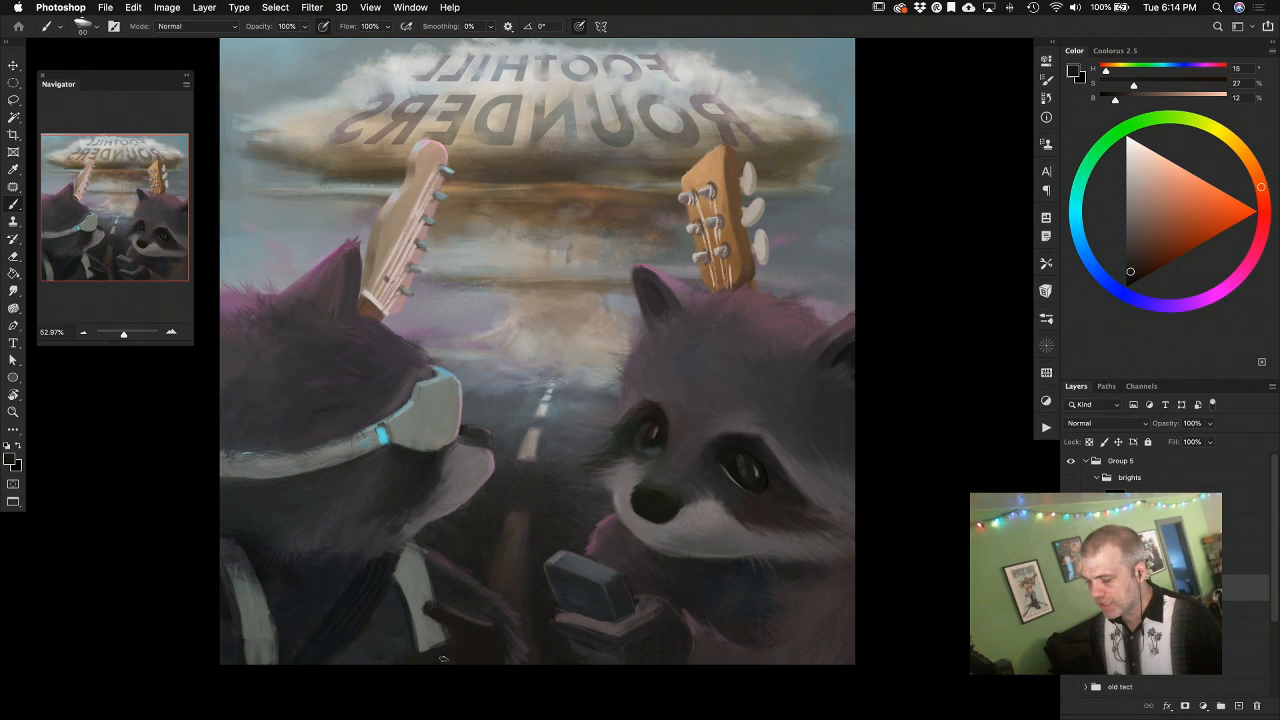
Clean up the edges of the inner vest stripe on the mirrored canvas with sampled light grey and dark tones
alt+click(423, 598)
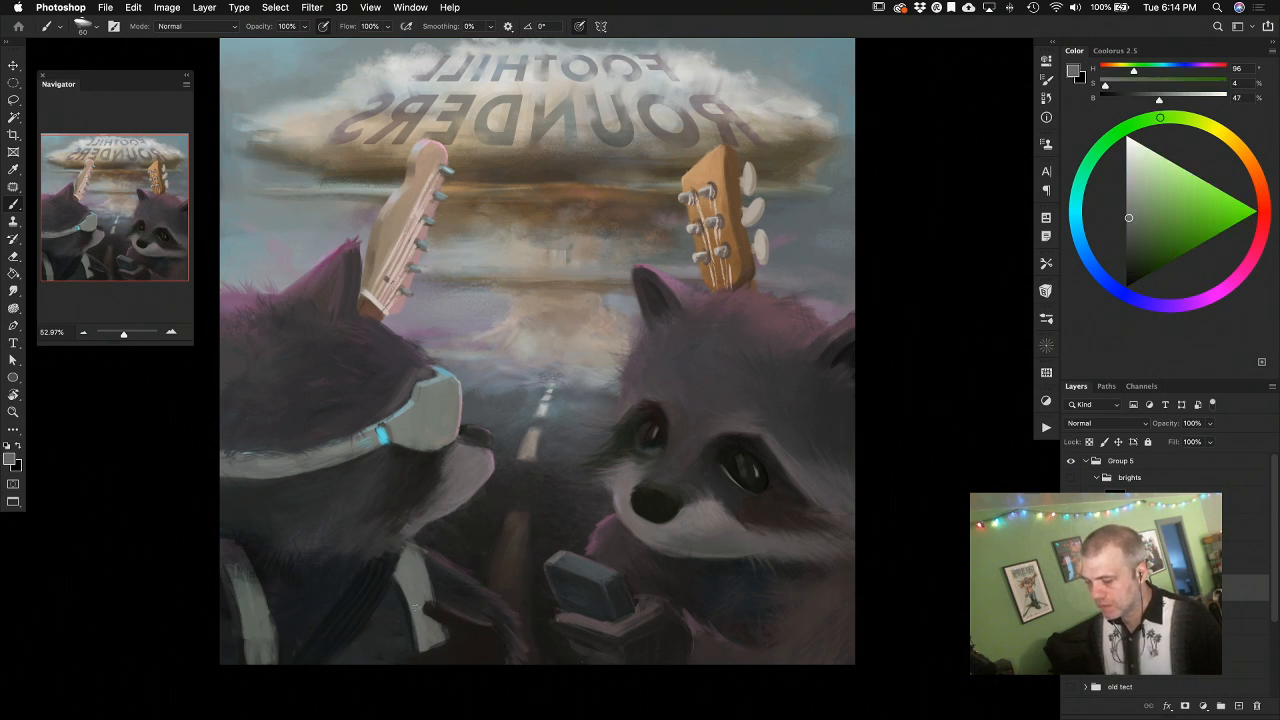
alt+click(429, 588)
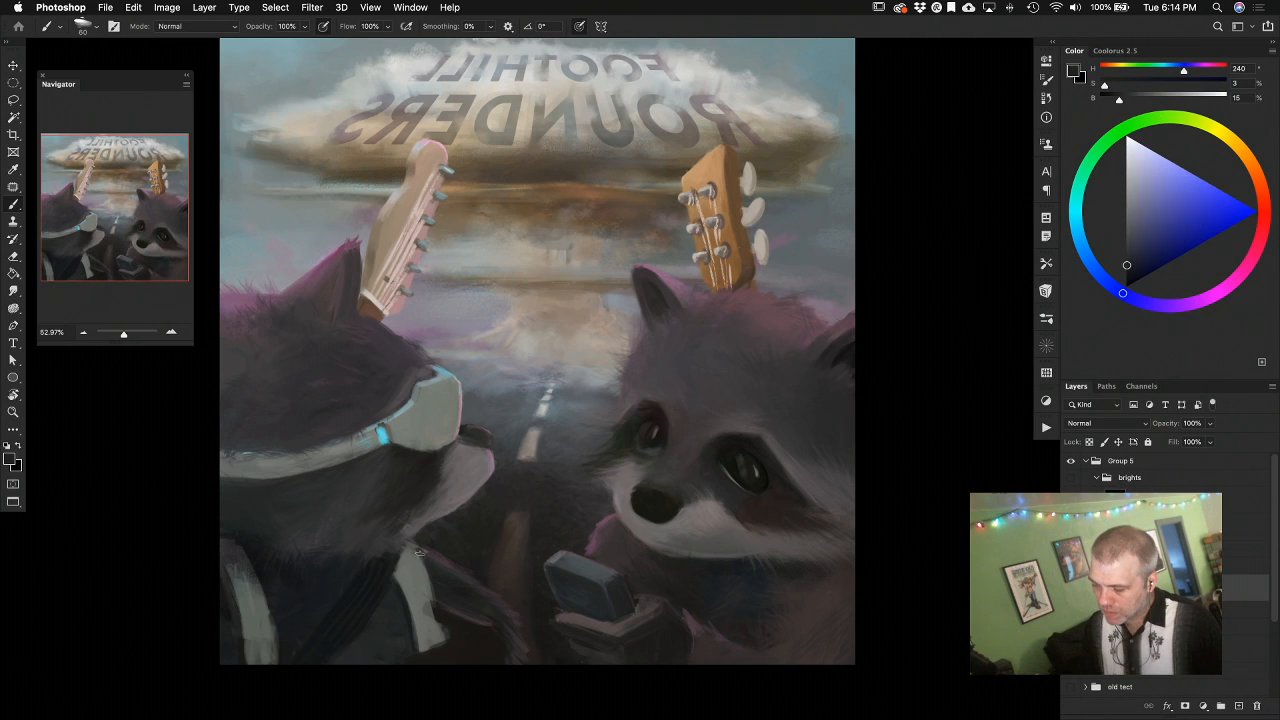
alt+click(425, 556)
alt+click(415, 571)
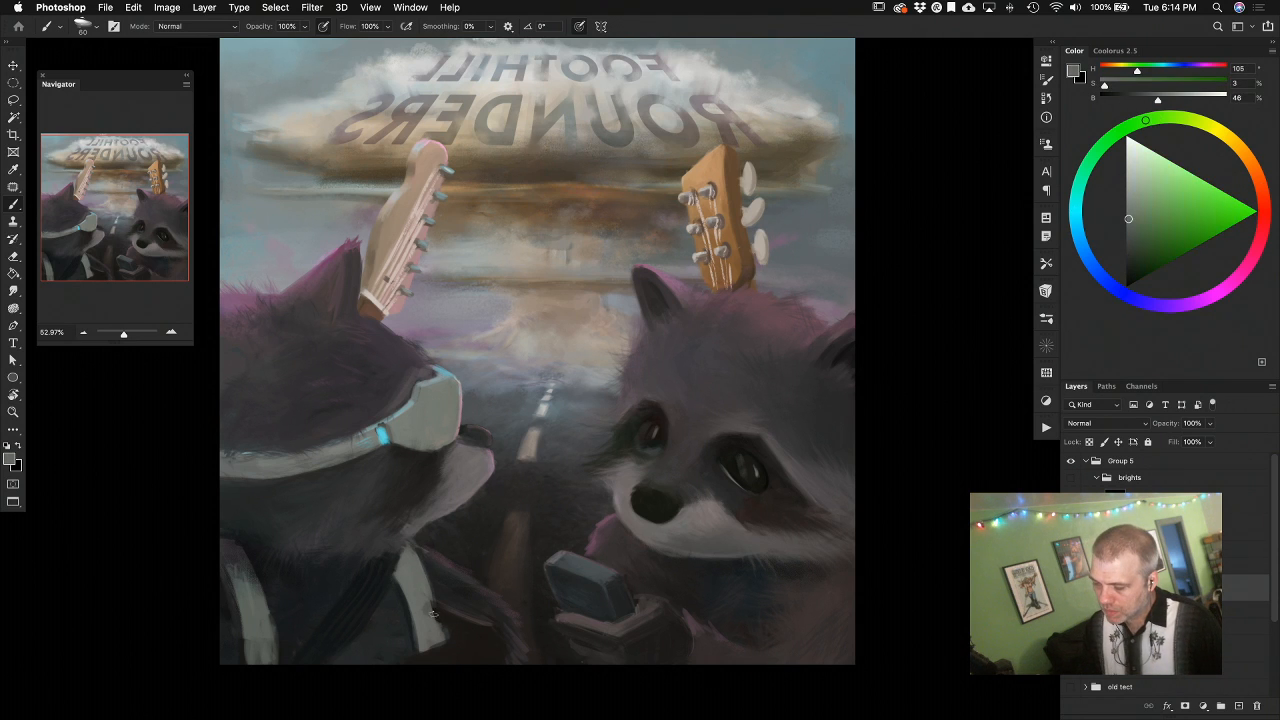
drag(406, 596, 418, 648)
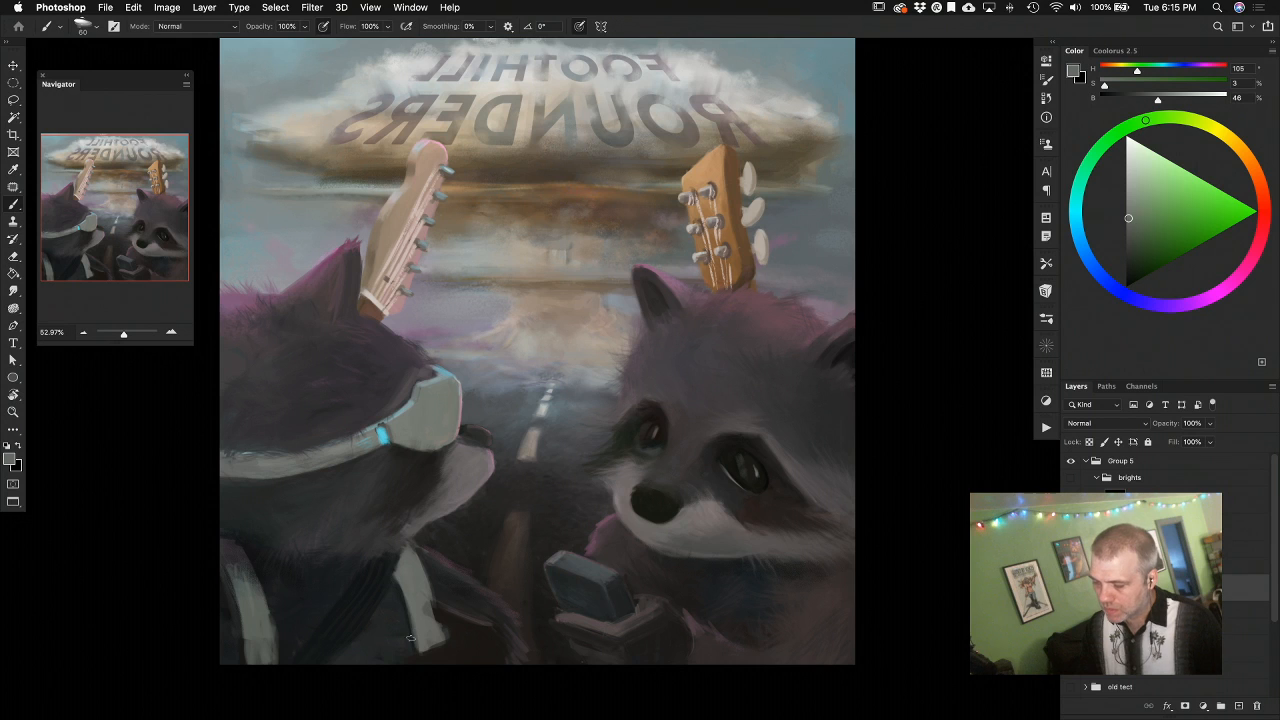
Rework the goggled raccoon's shoulder where the neck fur meets the vest, using sampled dark teal and near-black tones
alt+click(240, 530)
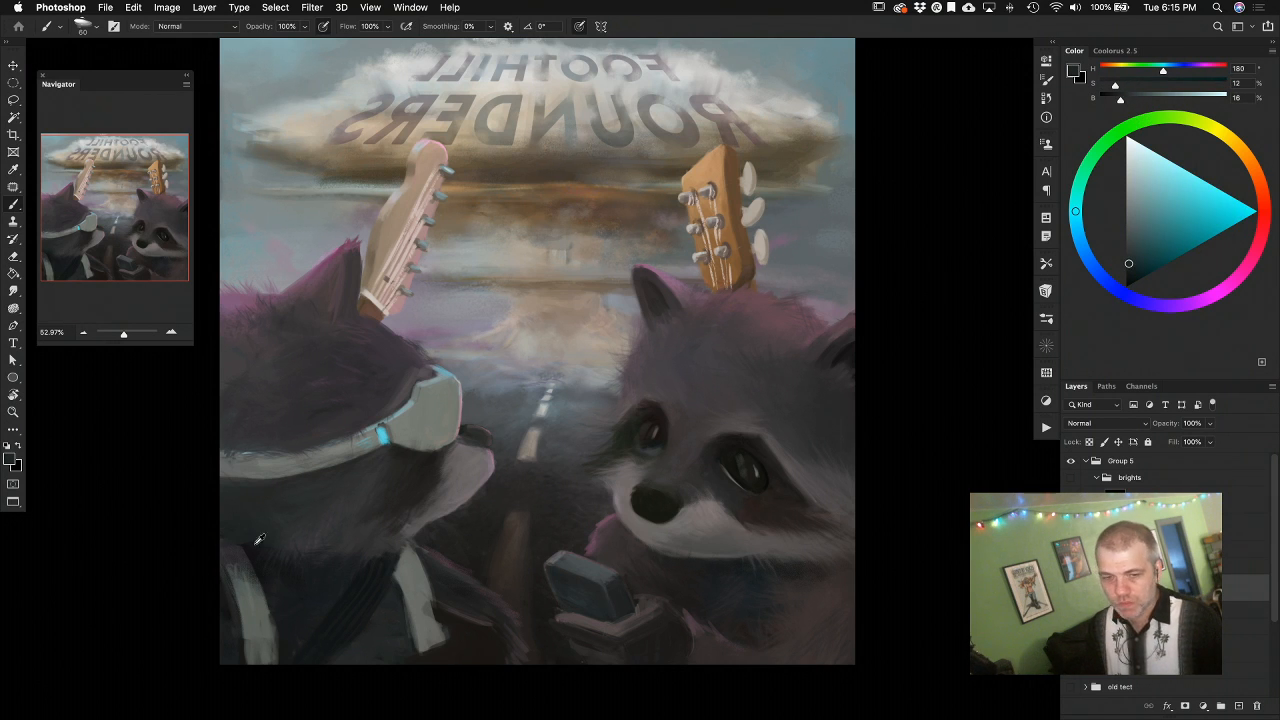
alt+click(257, 551)
alt+click(231, 540)
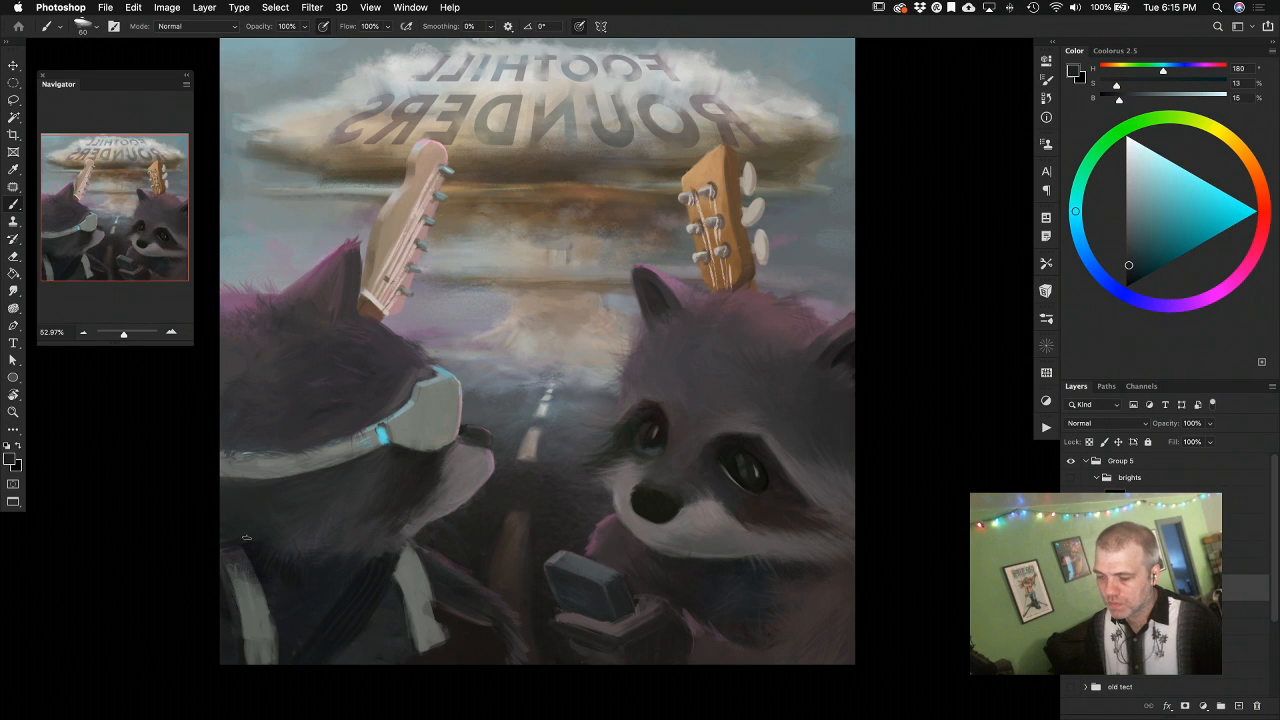
alt+click(250, 548)
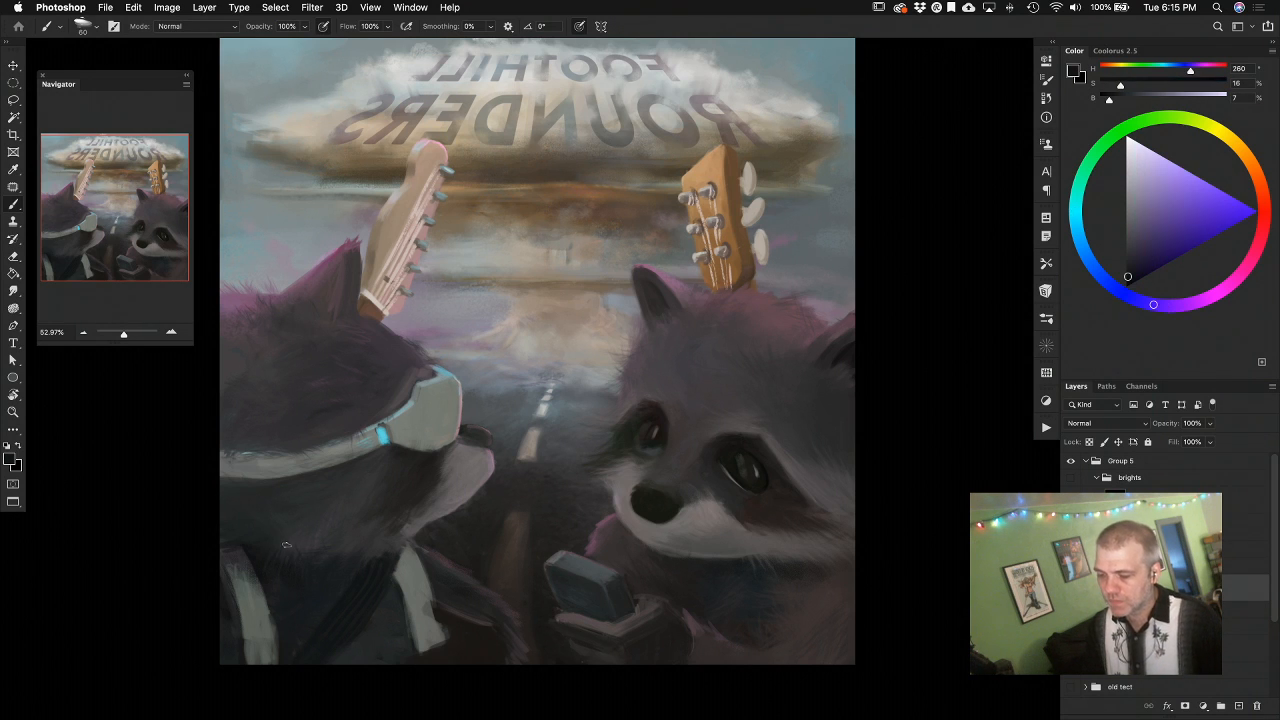
alt+click(243, 533)
alt+click(244, 525)
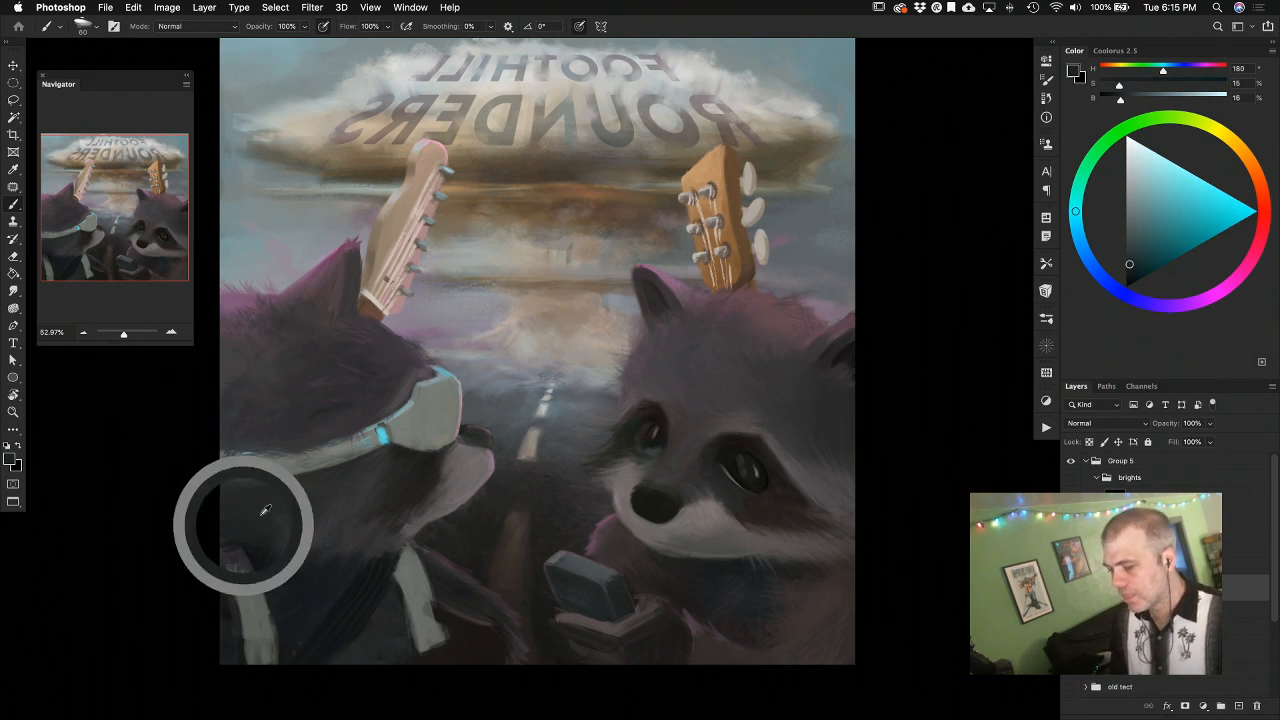
alt+click(257, 538)
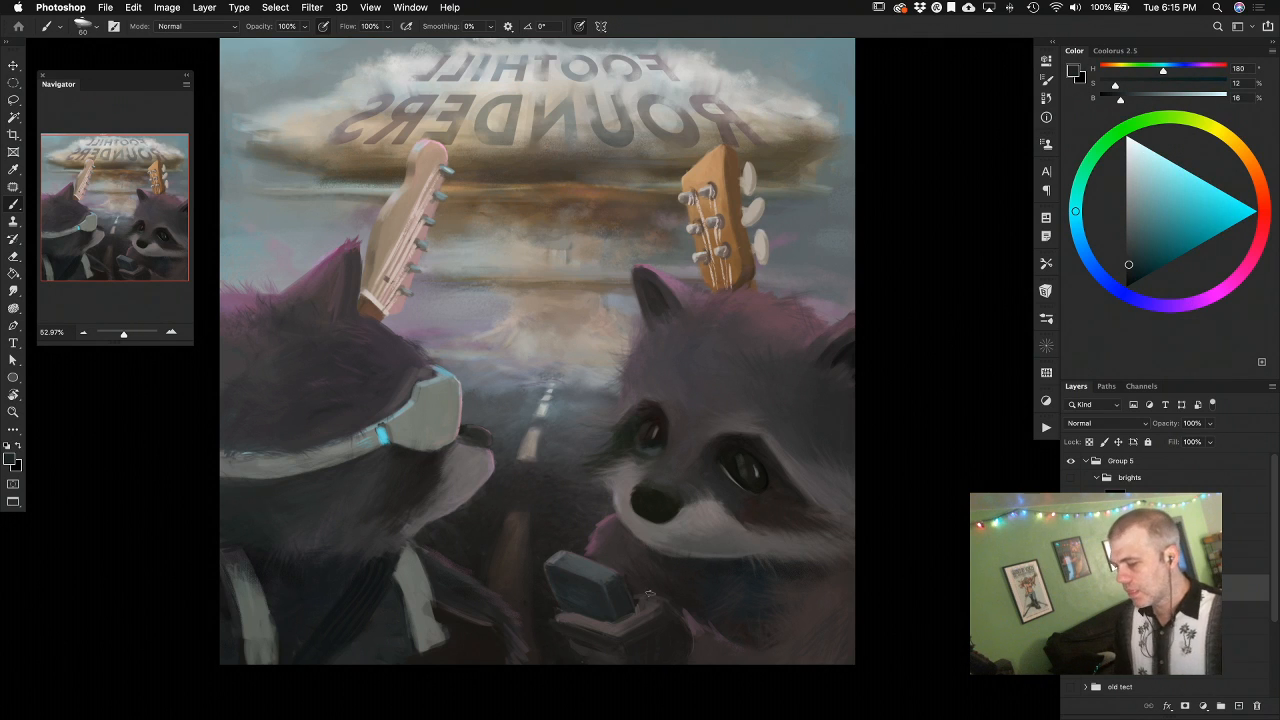
Paint darker folds into the goggled raccoon's vest between the two stripes with sampled near-black teal and blue tones
alt+click(355, 587)
alt+click(358, 630)
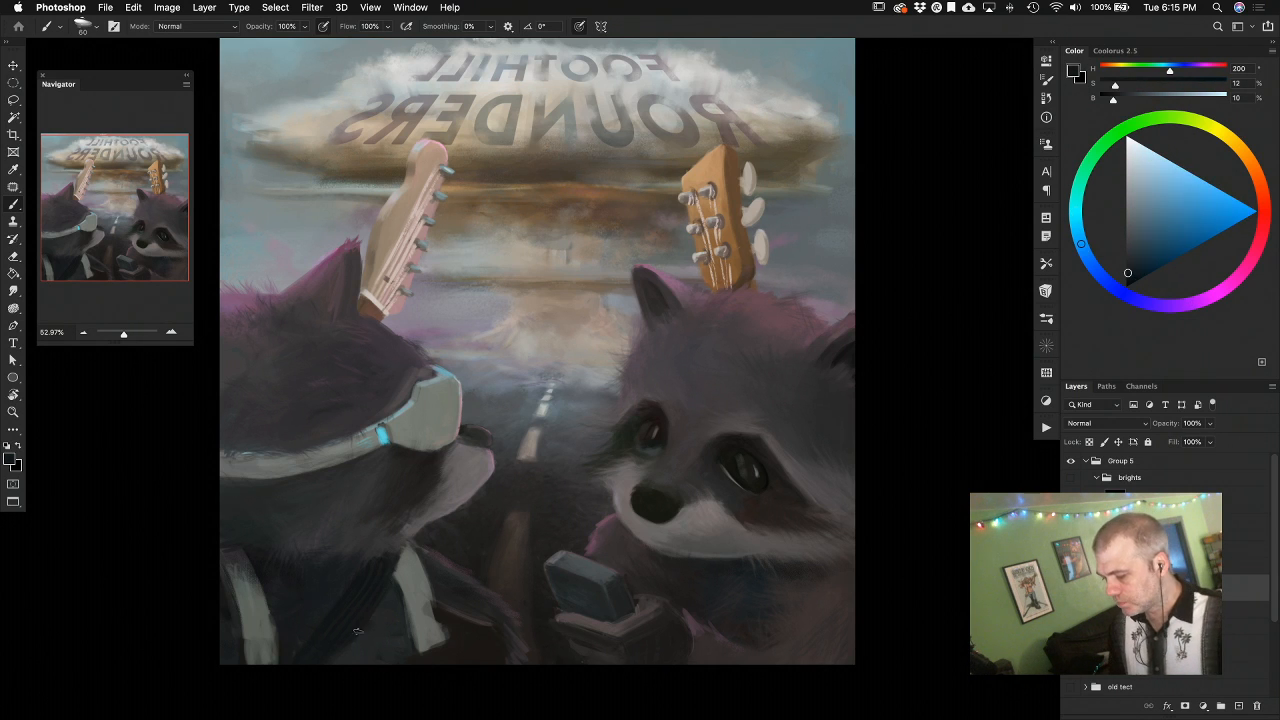
alt+click(370, 611)
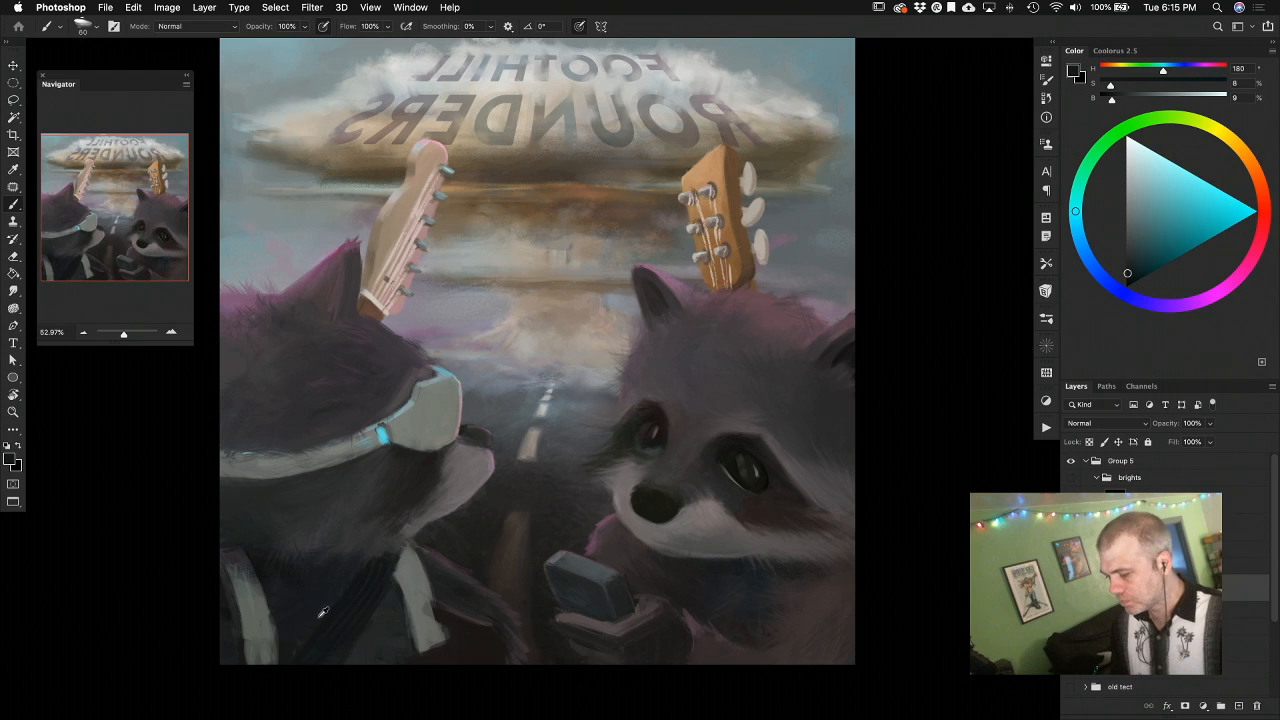
alt+click(323, 613)
Tidy the vest-facing edges of both vest stripes with sampled light grey and near-black tones
alt+click(258, 607)
drag(270, 618, 274, 662)
alt+click(236, 623)
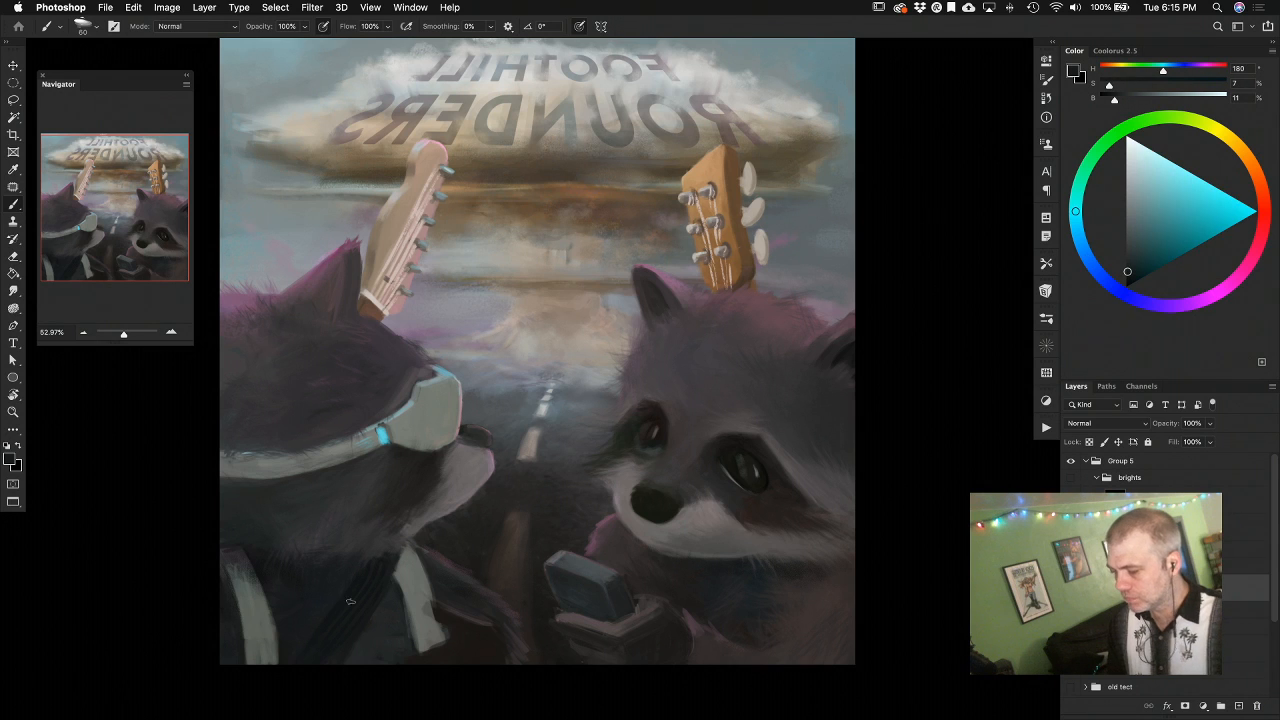
alt+click(406, 592)
alt+click(409, 651)
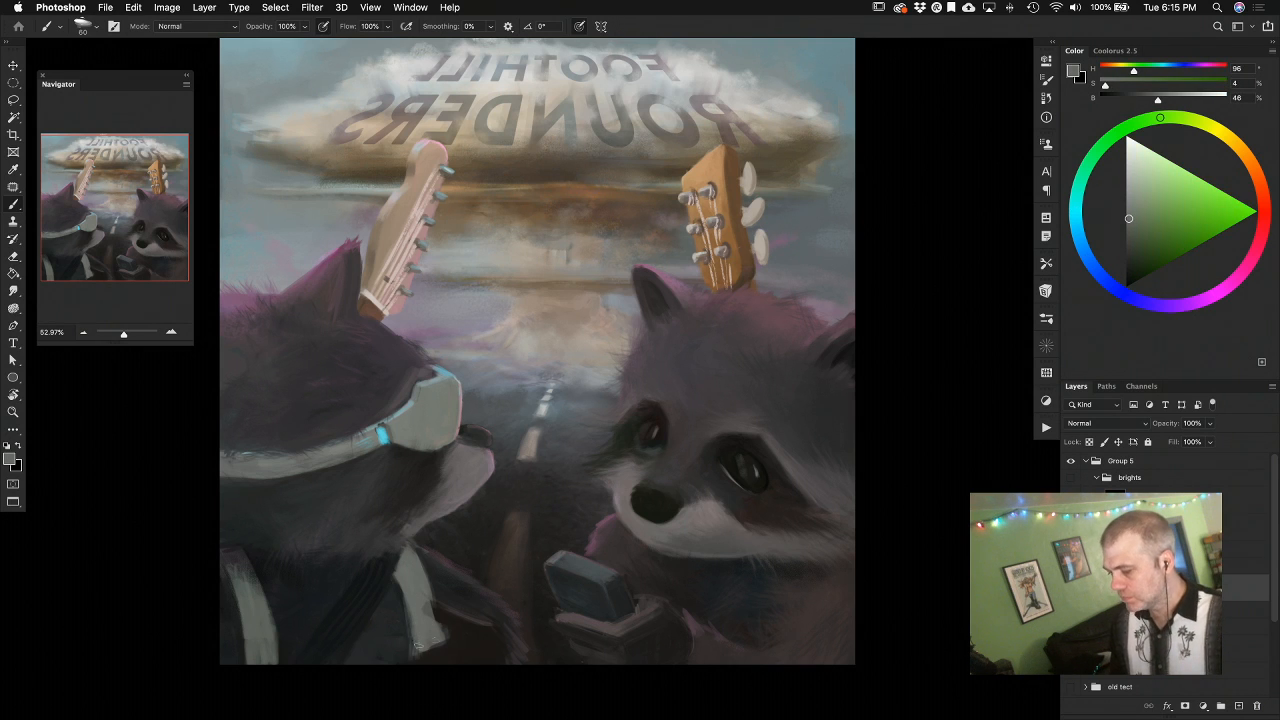
Redefine the inner vest stripe's edge against the arm, alternating sampled light grey and dark brown
alt+click(467, 638)
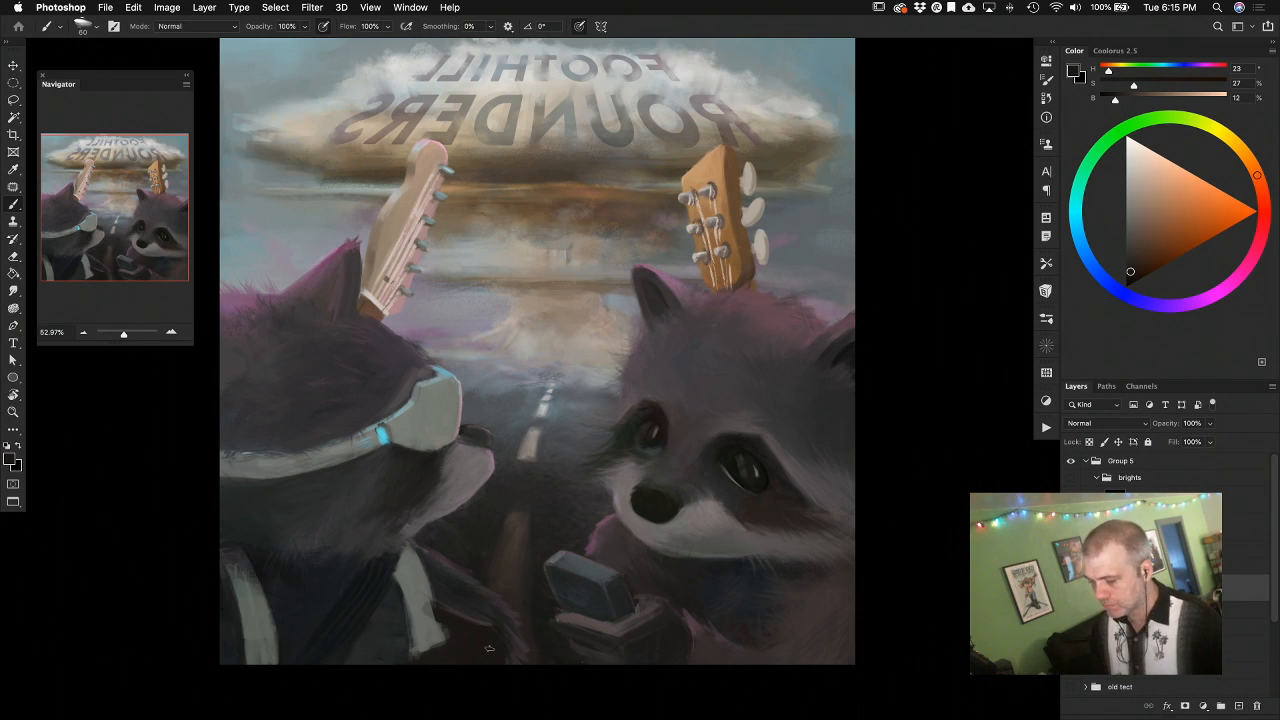
alt+click(420, 594)
drag(424, 597, 443, 632)
alt+click(450, 612)
alt+click(429, 592)
alt+click(447, 613)
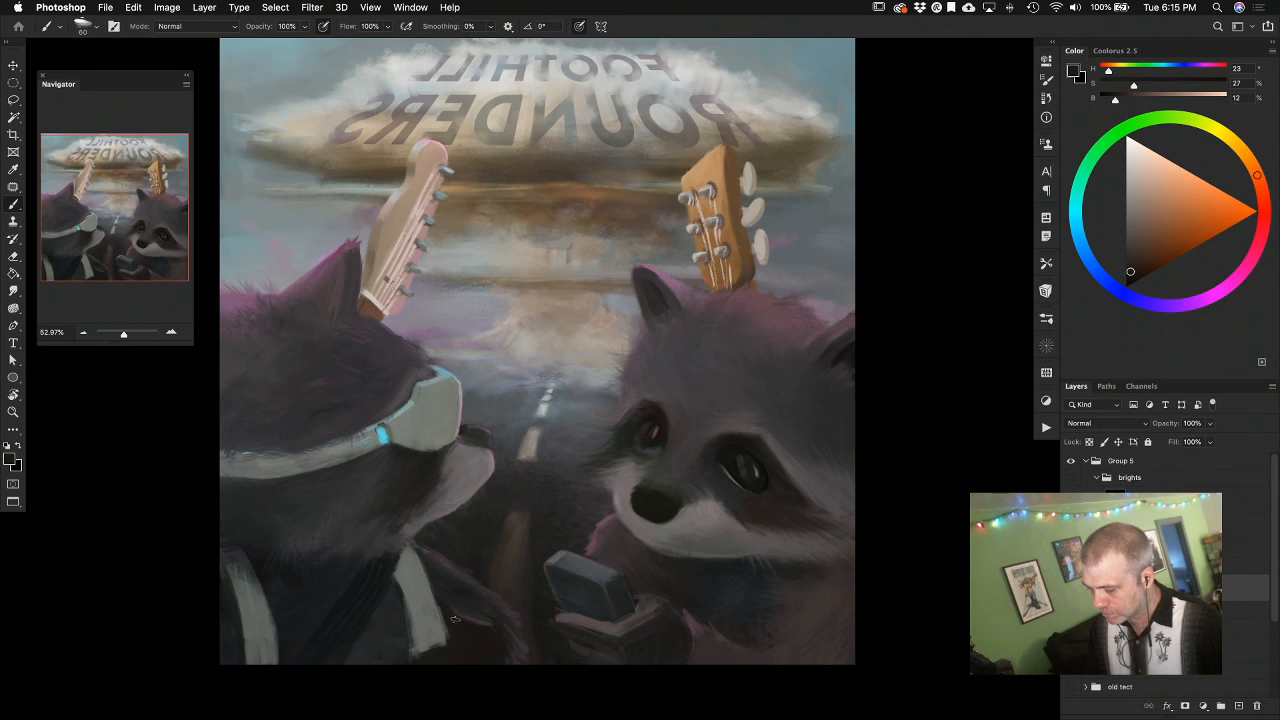
alt+click(432, 598)
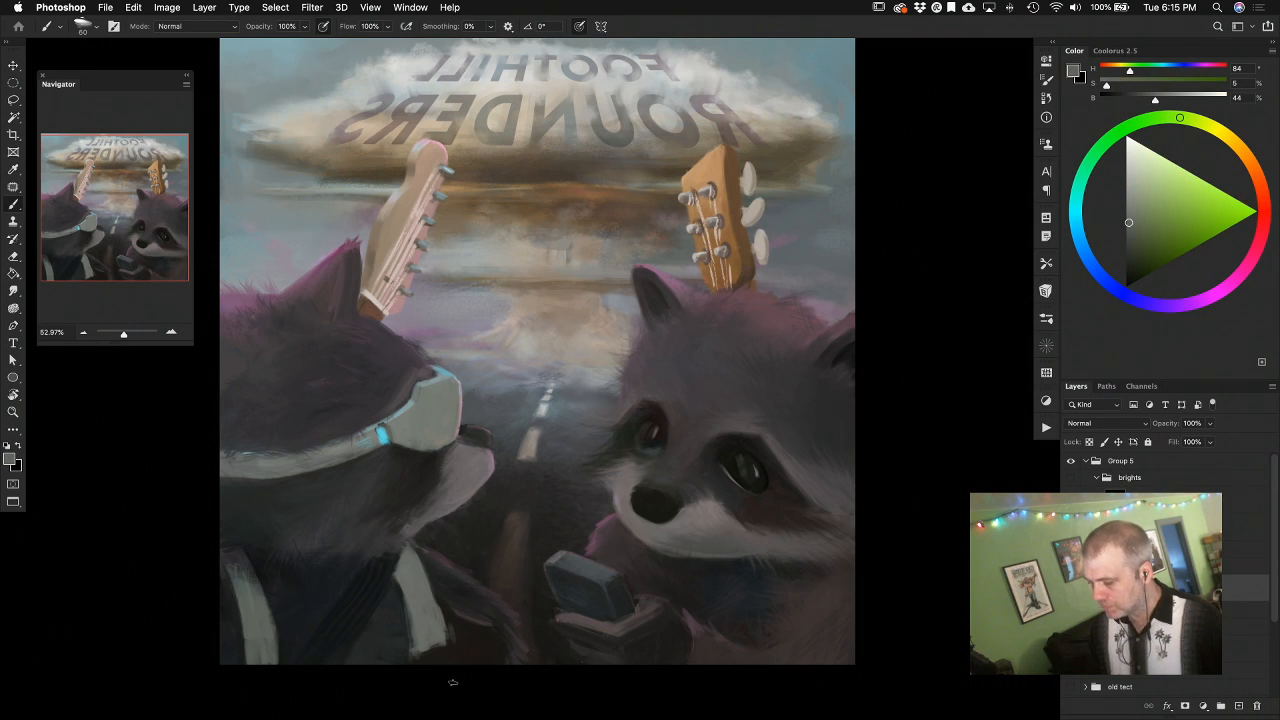
Blend sampled dark and reddish-brown tones into the goggled raccoon's arm beside the inner vest stripe
alt+click(446, 597)
alt+click(466, 631)
alt+click(440, 625)
alt+click(448, 605)
alt+click(452, 652)
alt+click(476, 619)
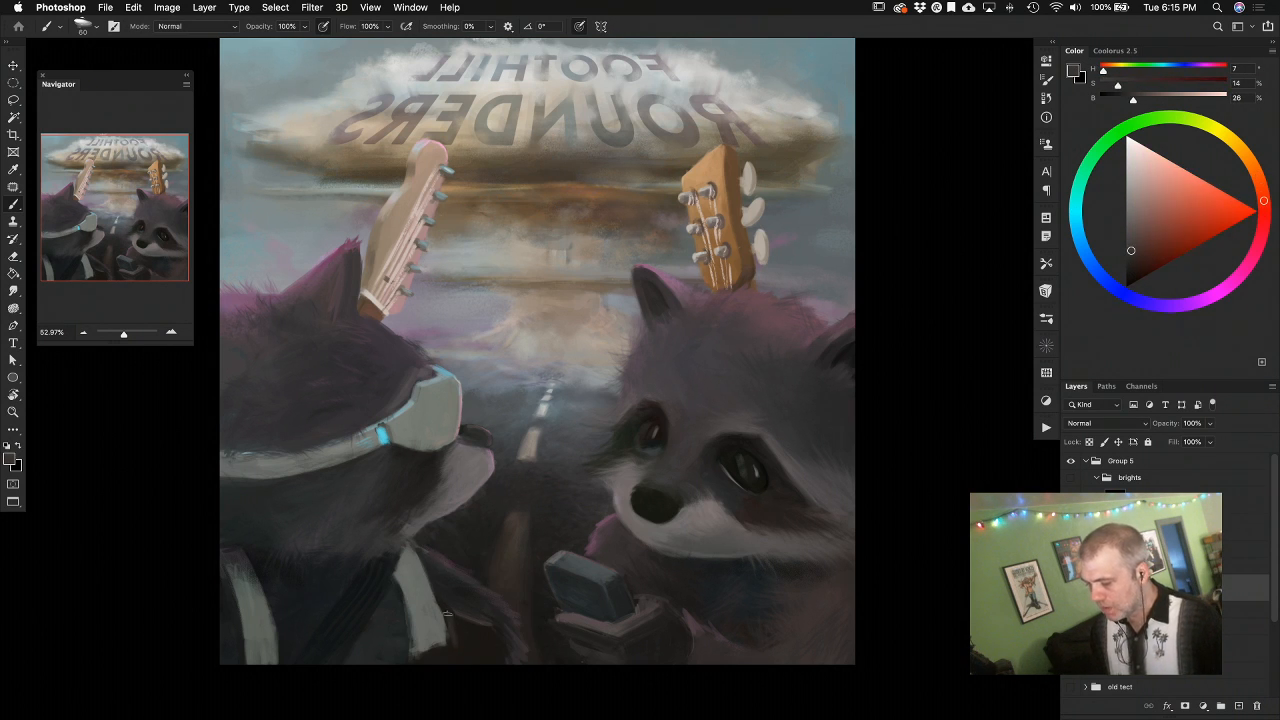
Reshape the lower end of the inner vest stripe with sampled light grey and deepen the dark brown shadow beside it
alt+click(477, 637)
alt+click(456, 636)
alt+click(469, 637)
alt+click(470, 637)
alt+click(439, 632)
drag(441, 643, 431, 653)
alt+click(453, 645)
alt+click(428, 655)
alt+click(470, 635)
alt+click(458, 642)
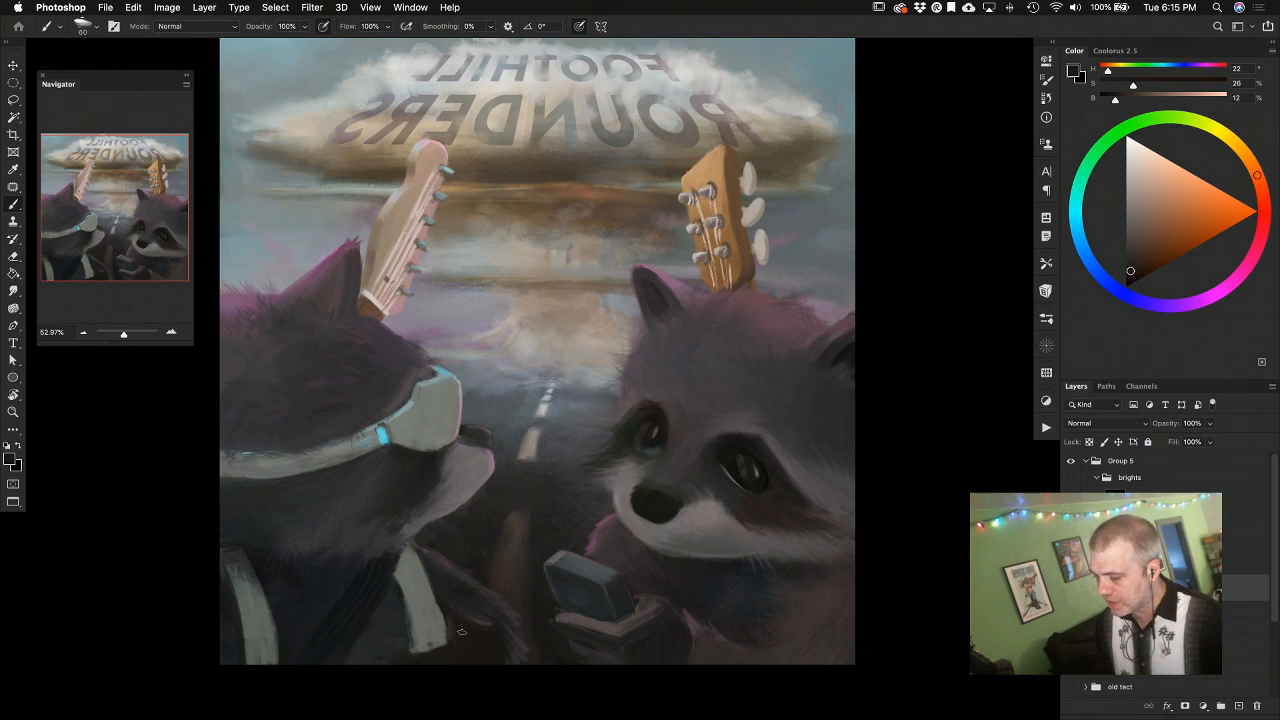
Touch up the inner vest stripe's boundary with the dark vest using its sampled light grey and the vest's dark tone
alt+click(437, 605)
alt+click(395, 626)
mouse_move(406, 632)
mouse_down()
mouse_move(419, 650)
mouse_move(411, 608)
mouse_up()
alt+click(427, 645)
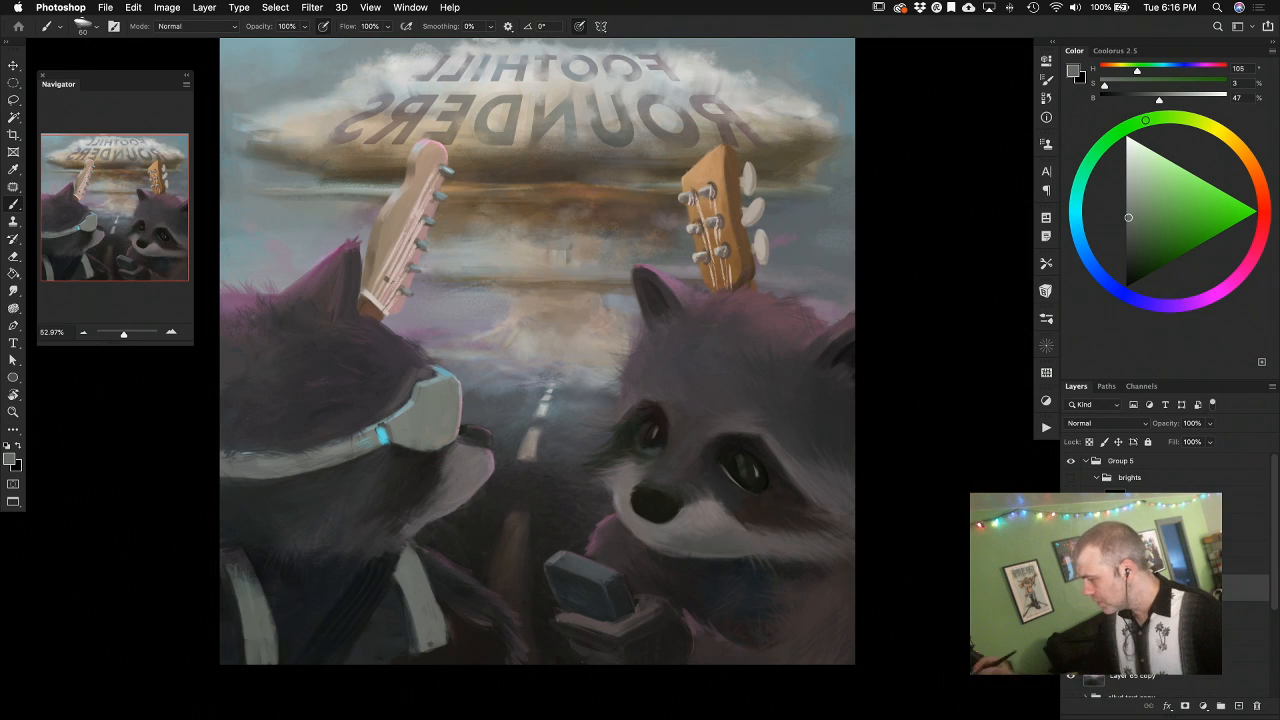
Set the layer's blend mode to Multiply and shade the vest stripes with a 200-size brush in a light greenish grey of 65% brightness
click(1108, 423)
click(1122, 460)
drag(1130, 210, 1132, 178)
key(bracketright)
key(bracketright)
key(bracketright)
key(bracketright)
key(bracketright)
key(bracketright)
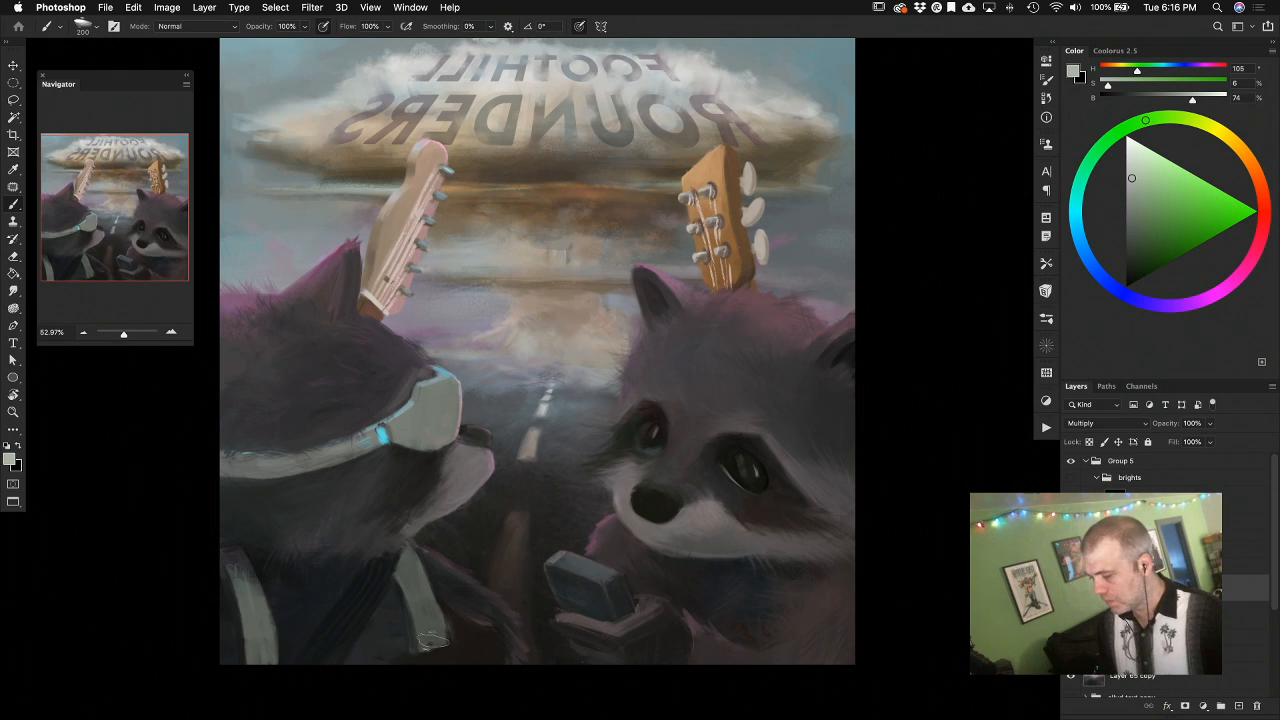
drag(1132, 178, 1133, 193)
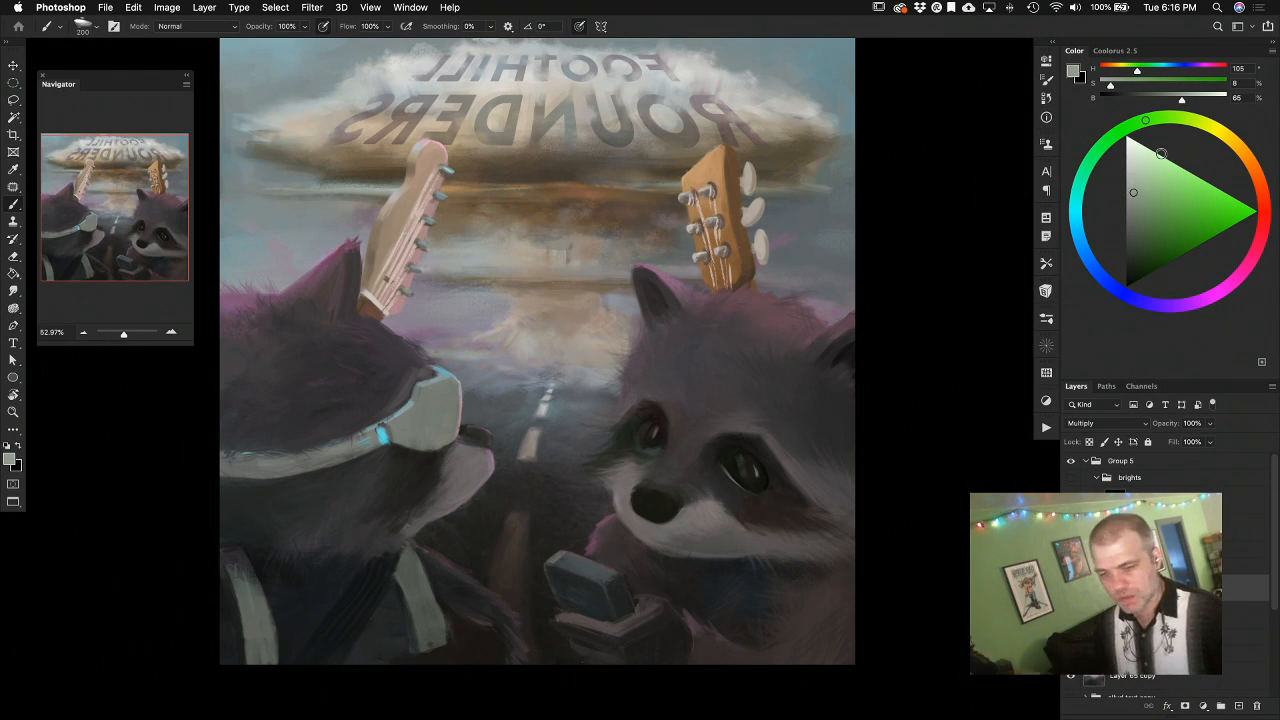
mouse_move(419, 646)
mouse_down()
mouse_move(422, 614)
mouse_move(430, 651)
mouse_move(428, 603)
mouse_move(415, 637)
mouse_up()
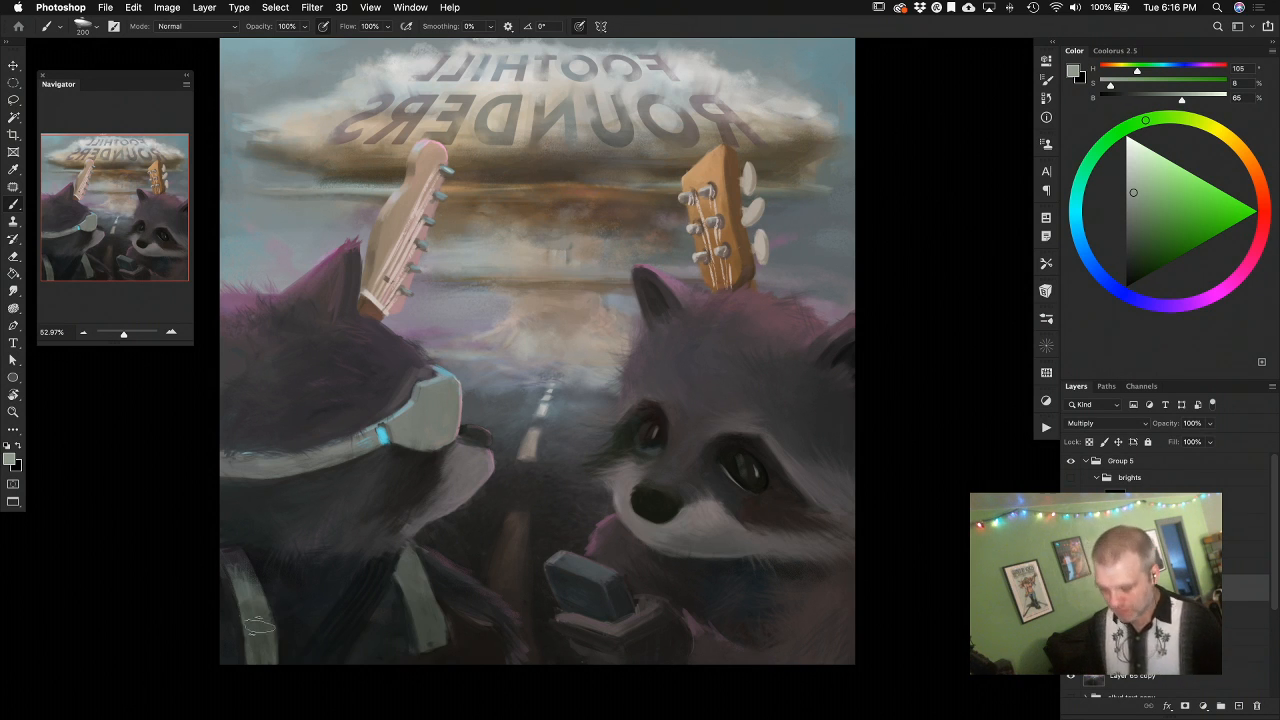
Soften the Multiply shading on the vest stripes with a large eraser
key(e)
key(bracketright)
key(bracketright)
key(bracketright)
key(bracketright)
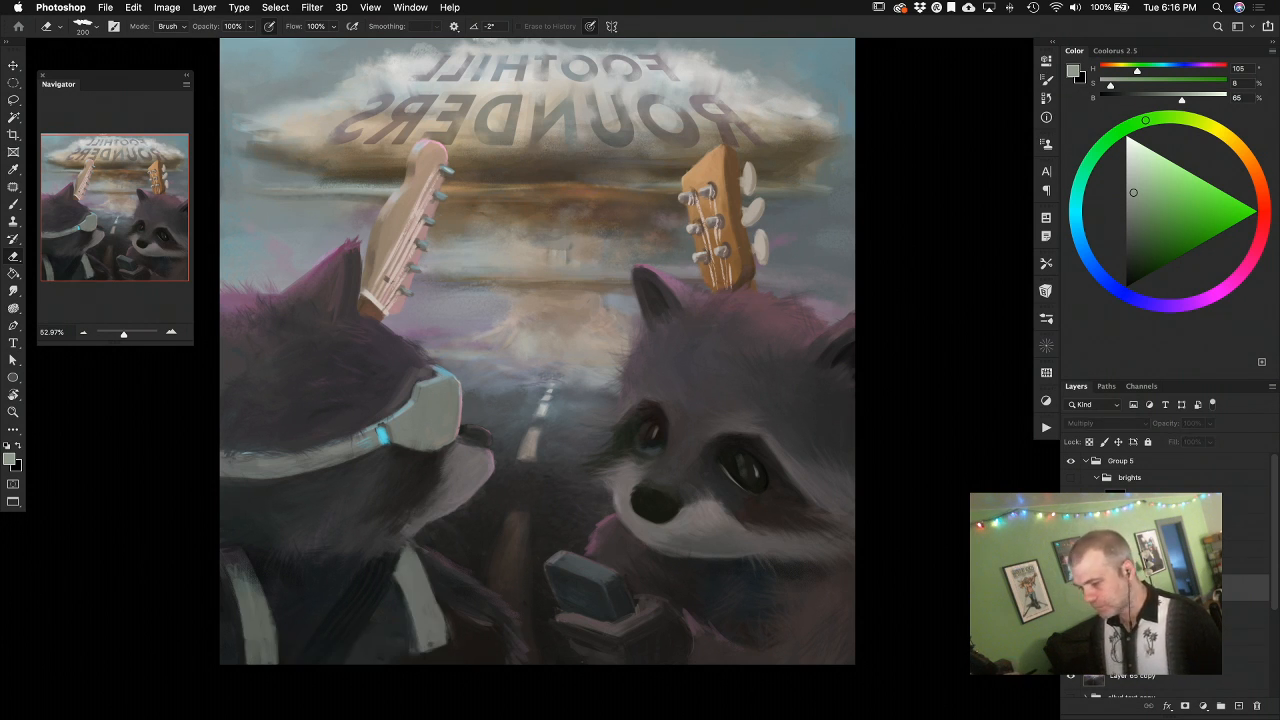
Clip the Multiply shading layer to the layer beneath and merge it down
key(super+e)
key(b)
key(super+z)
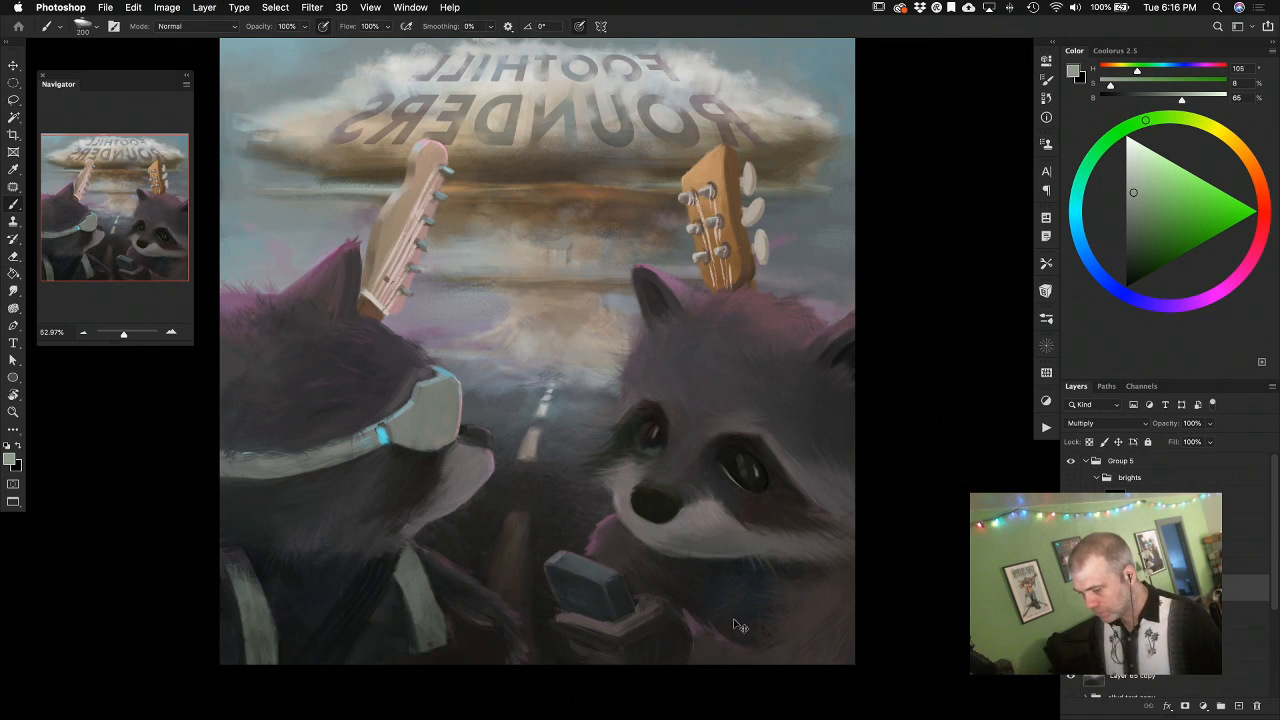
key(super+alt+g)
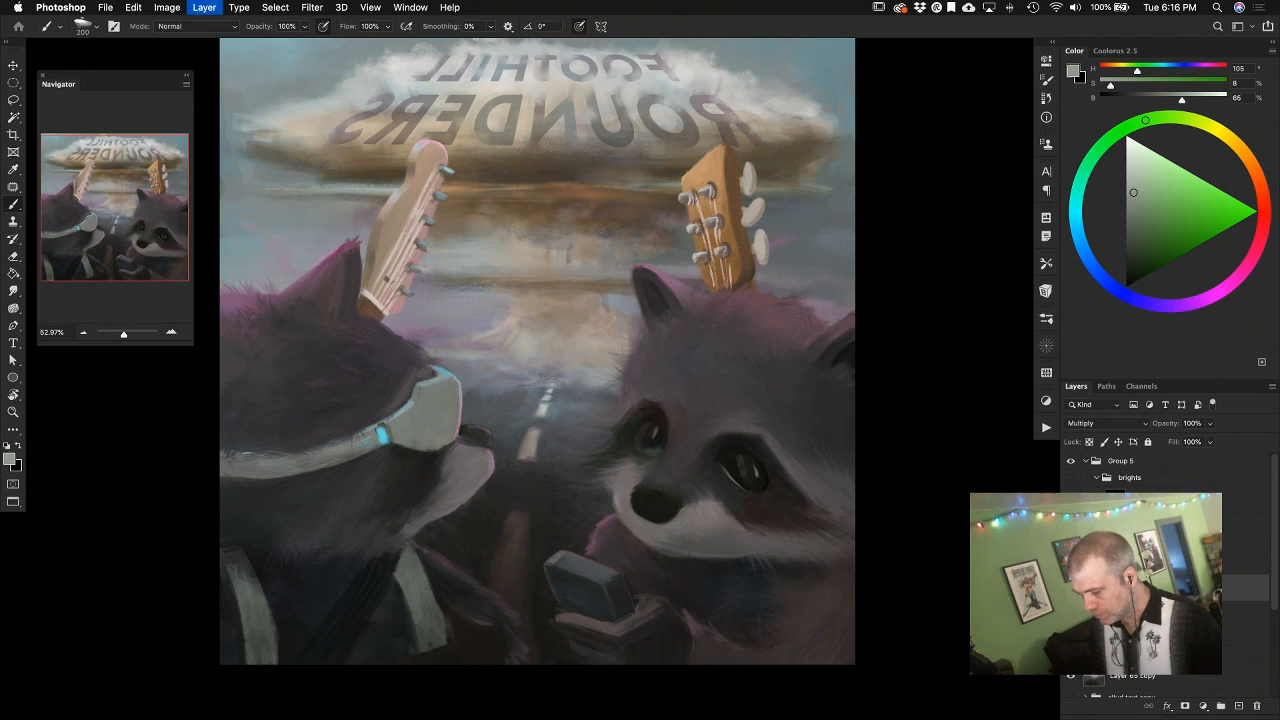
key(super+e)
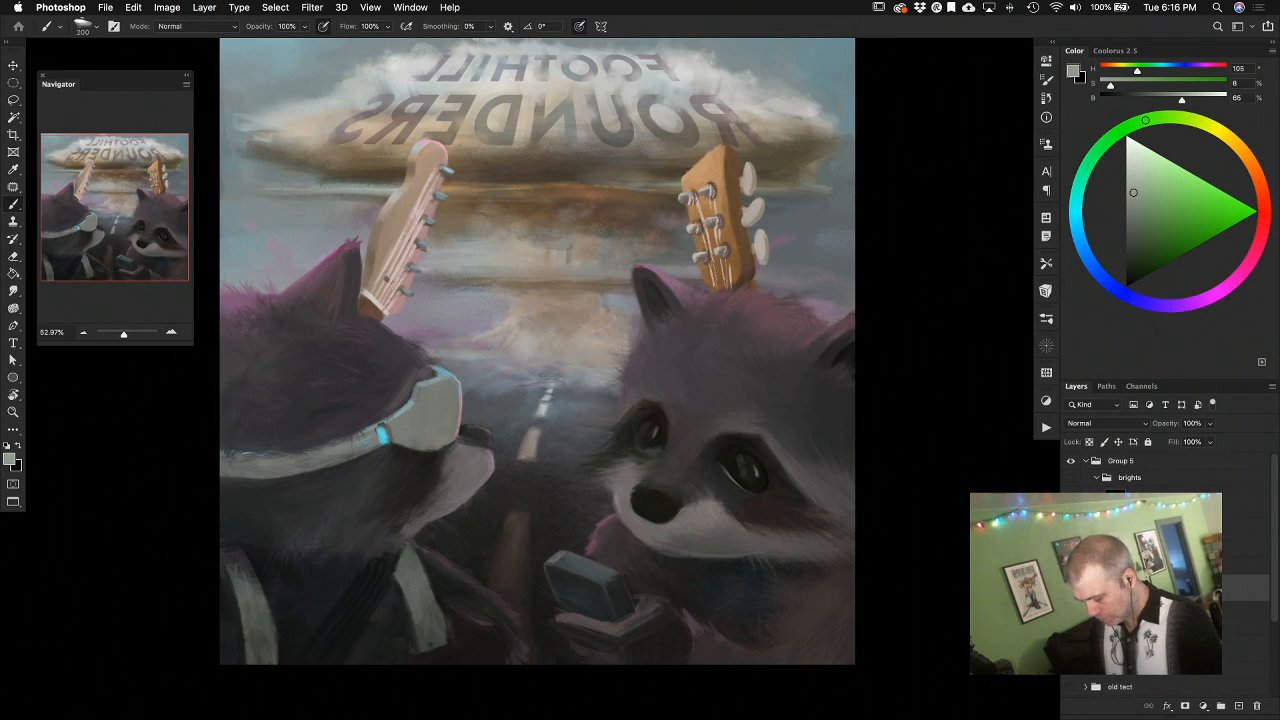
Paint a brown-grey edge below the inner vest stripe with a size 60 brush, sampling the other raccoon's hand
key(bracketleft)
key(bracketleft)
key(bracketleft)
key(bracketleft)
key(bracketleft)
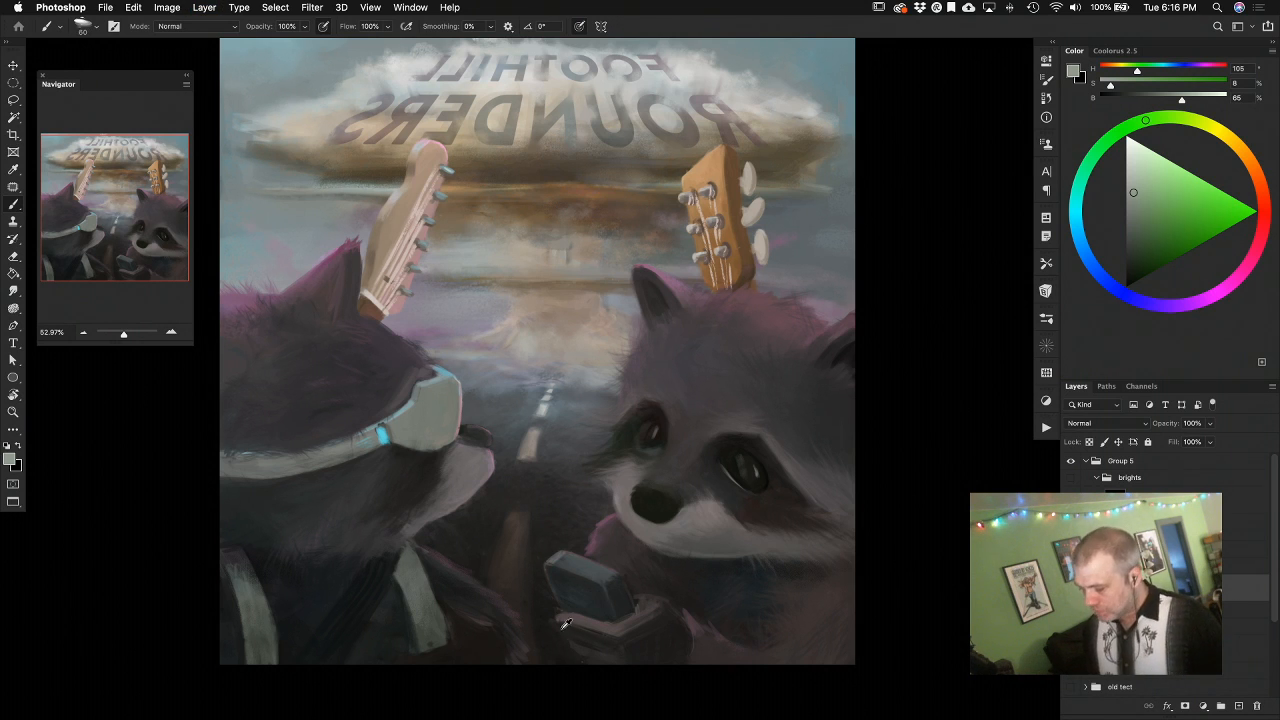
alt+click(566, 628)
alt+click(565, 619)
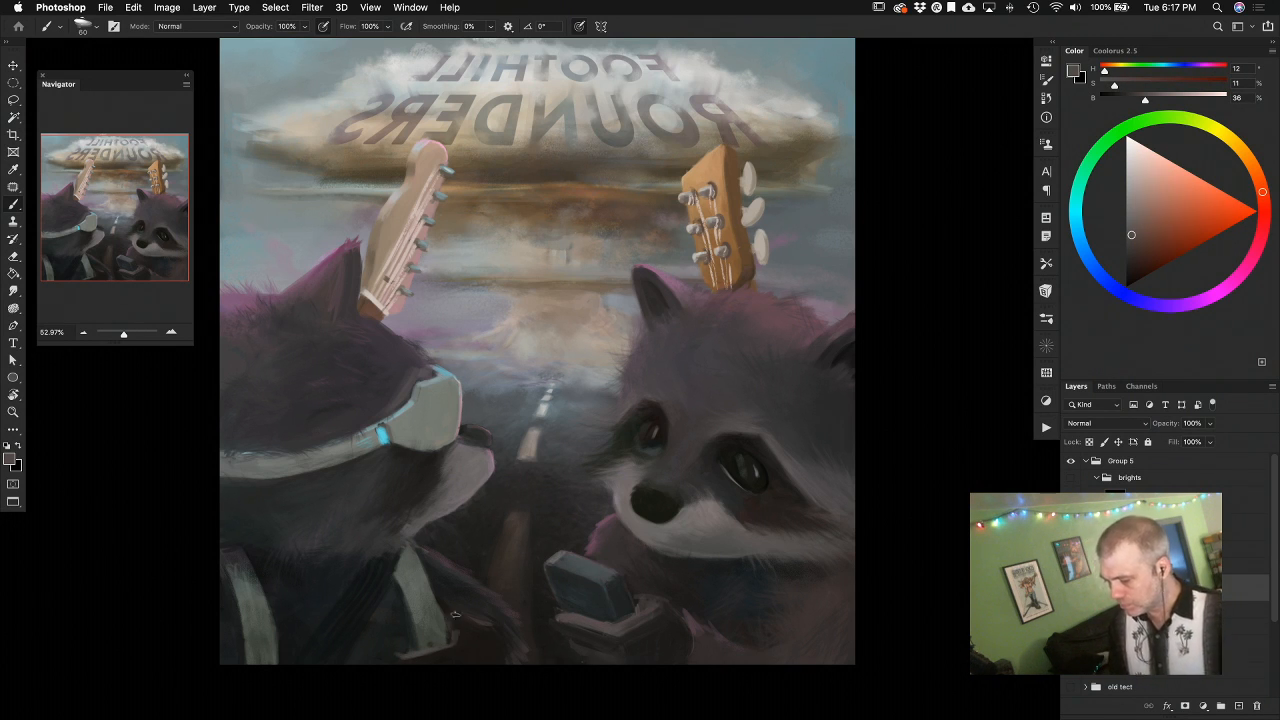
alt+click(455, 637)
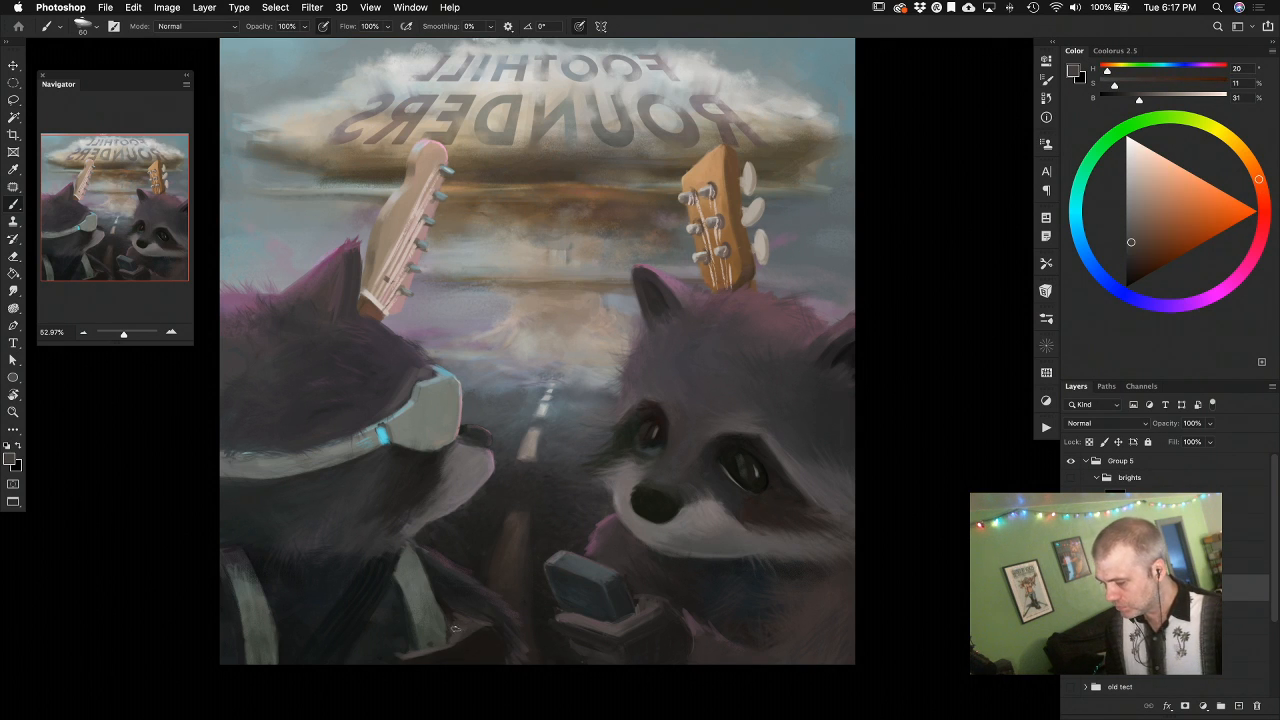
Build up the goggled raccoon's forearm beside the new edge with sampled dark brown and grey tones
alt+click(470, 634)
alt+click(457, 608)
alt+click(463, 646)
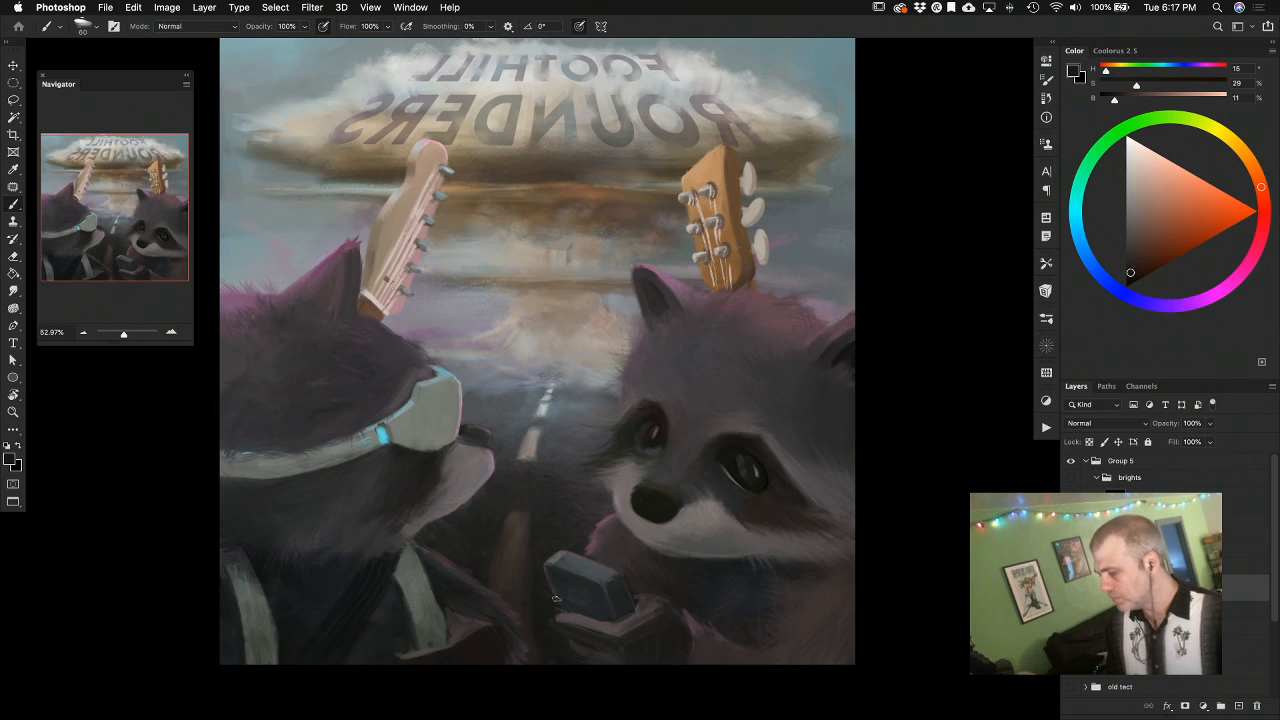
alt+click(479, 637)
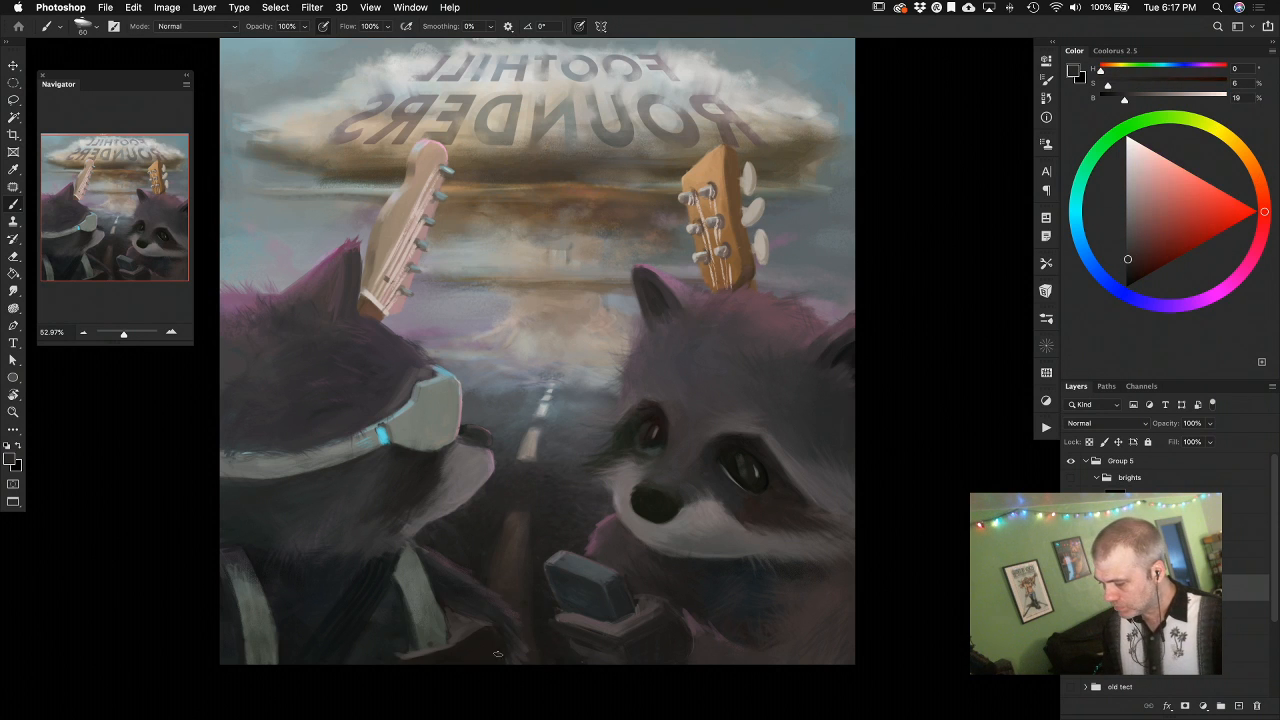
alt+click(487, 643)
alt+click(489, 621)
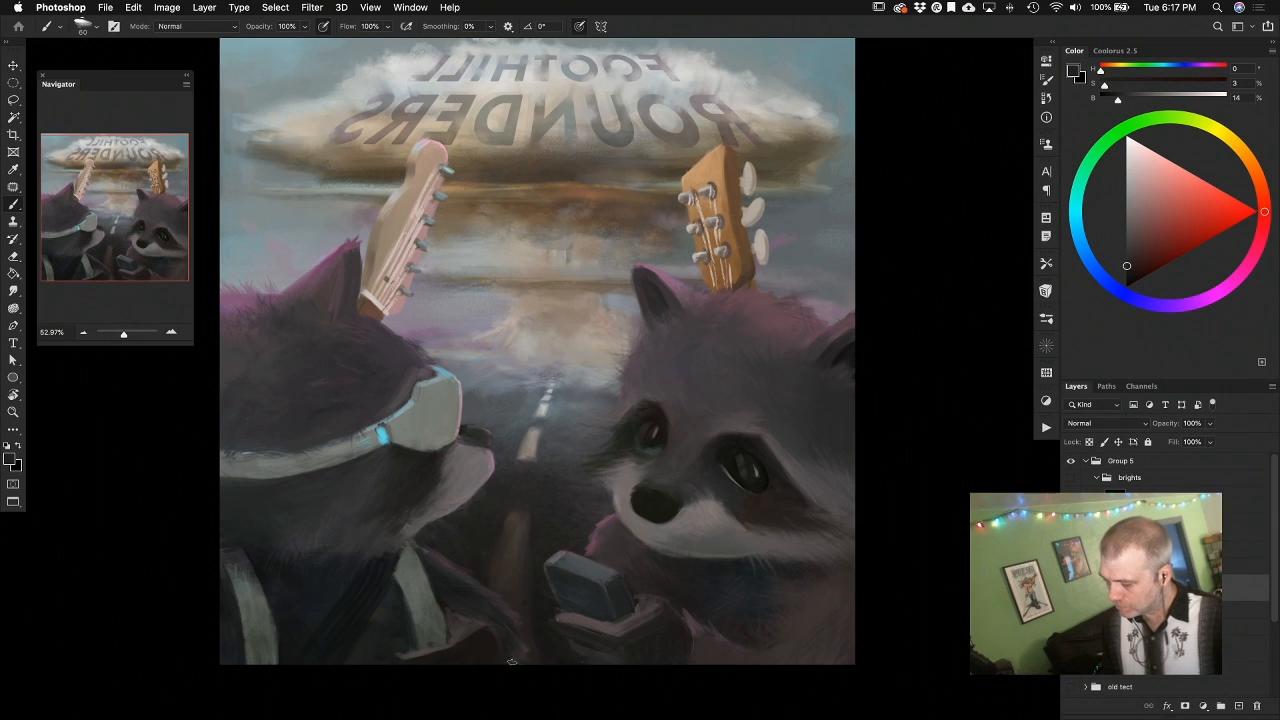
Refine the forearm's lower contour and the shadow beneath it with sampled near-black and dark brown tones
alt+click(396, 645)
alt+click(506, 655)
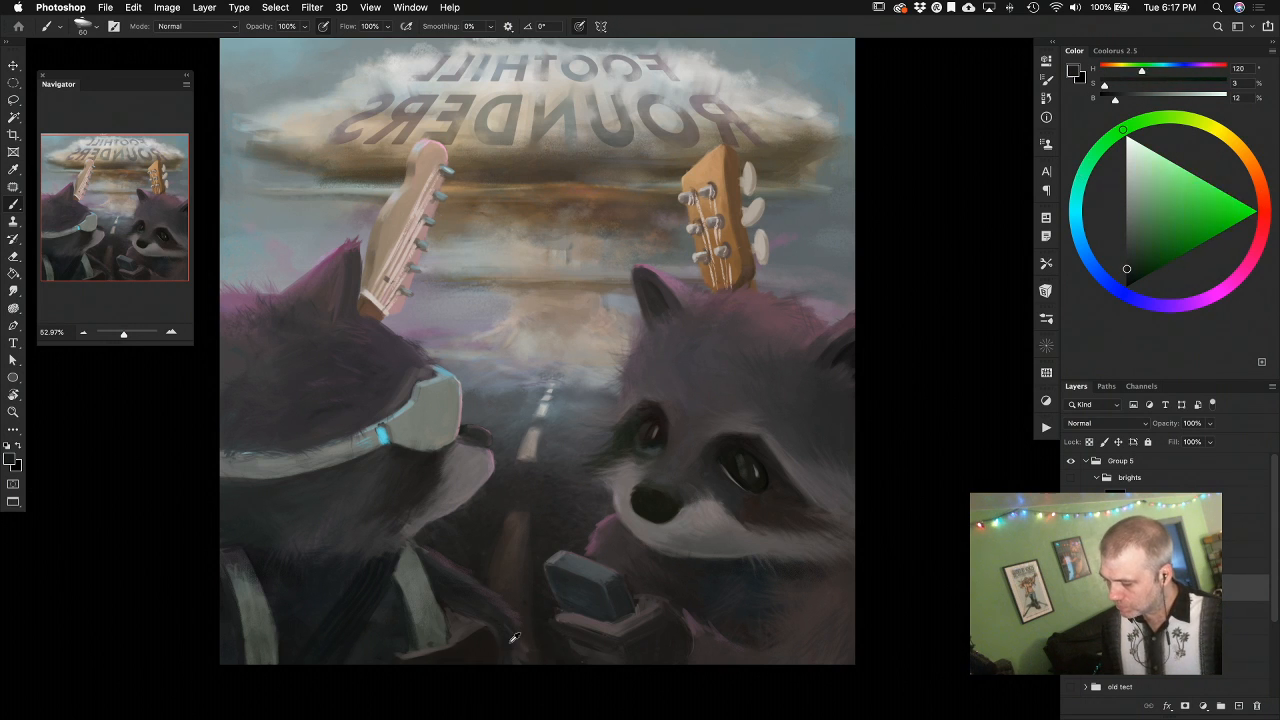
alt+click(492, 645)
alt+click(490, 658)
alt+click(483, 649)
alt+click(465, 632)
alt+click(458, 650)
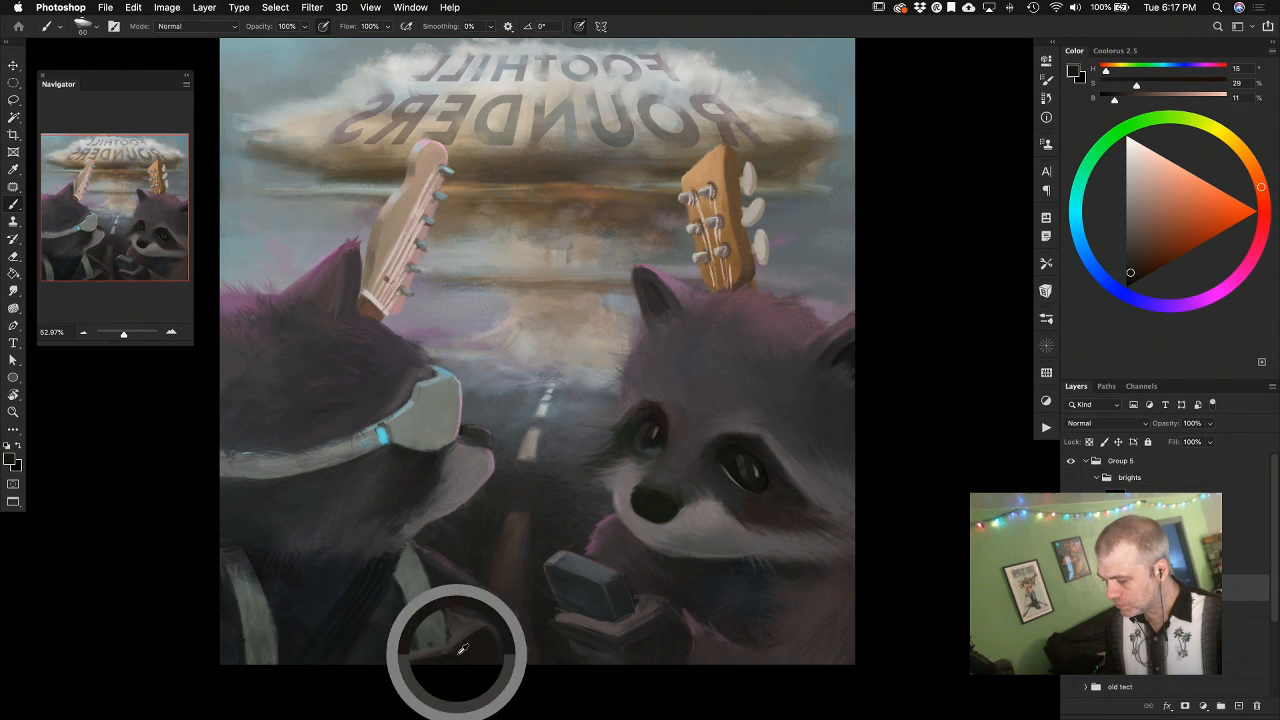
Darken the lower part of the vest beside the inner stripe with sampled near-black teal and blue tones
alt+click(391, 658)
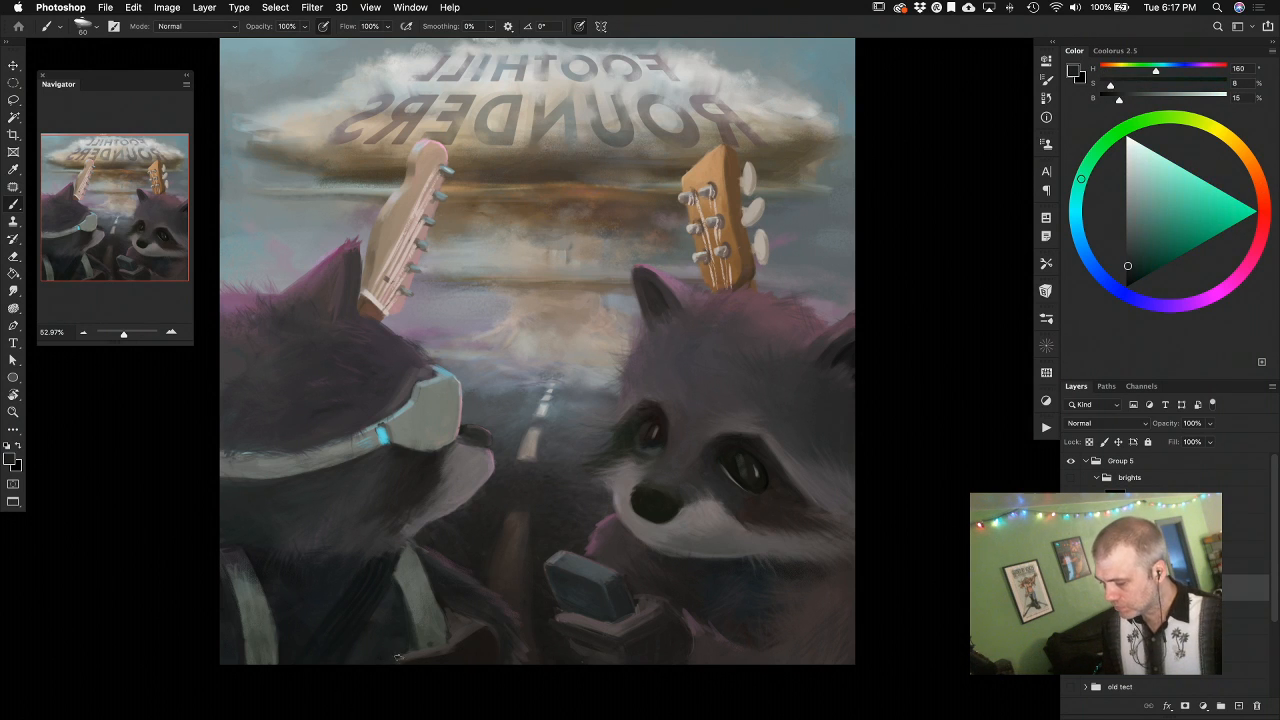
alt+click(413, 656)
alt+click(345, 637)
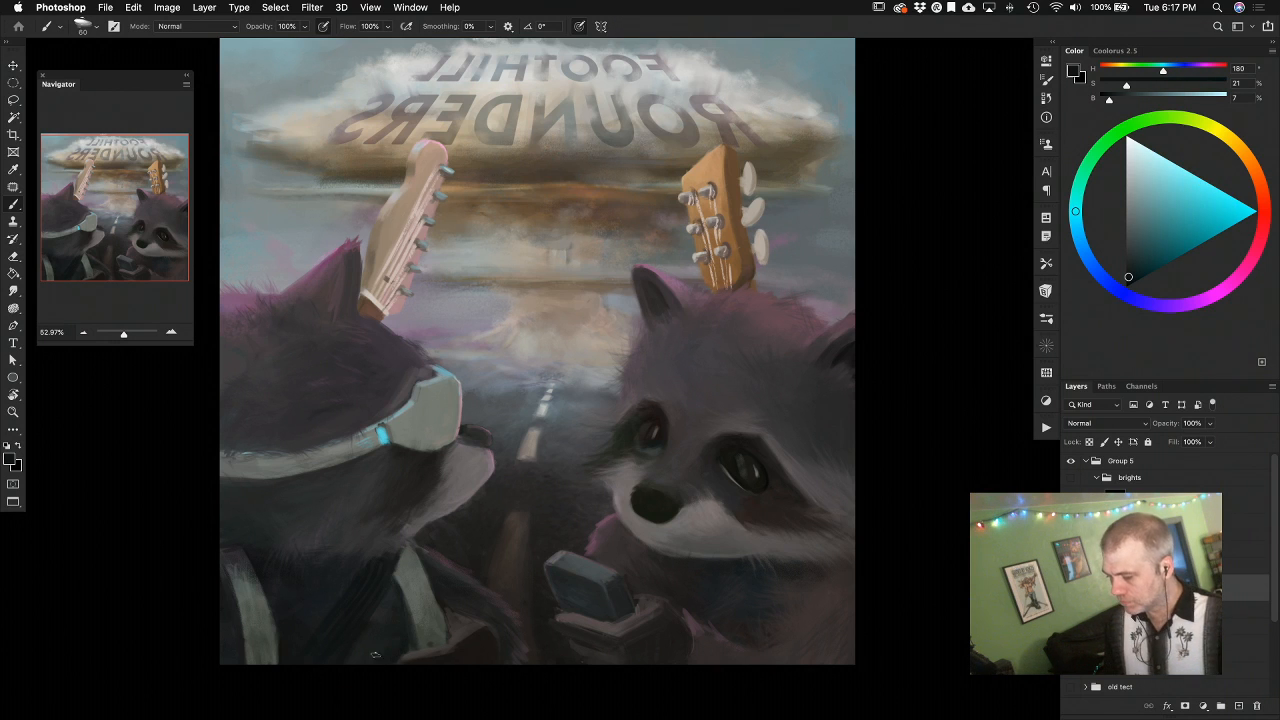
alt+click(346, 574)
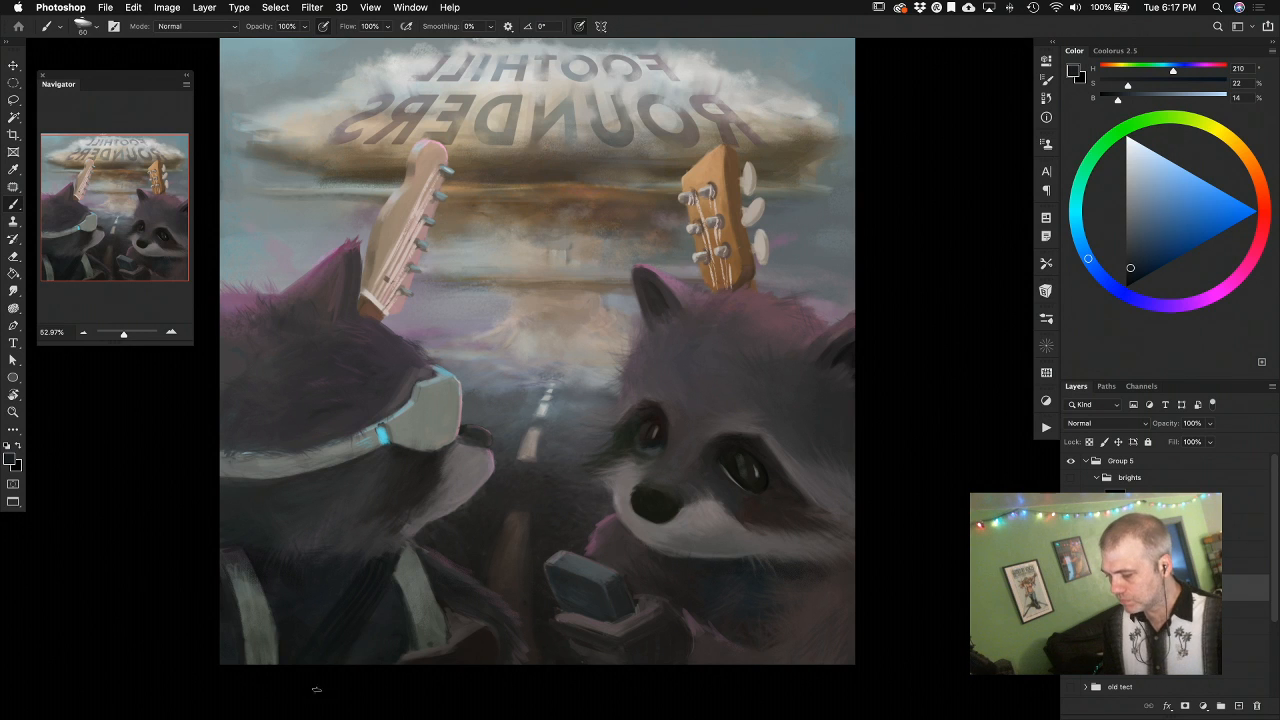
alt+click(366, 619)
alt+click(340, 656)
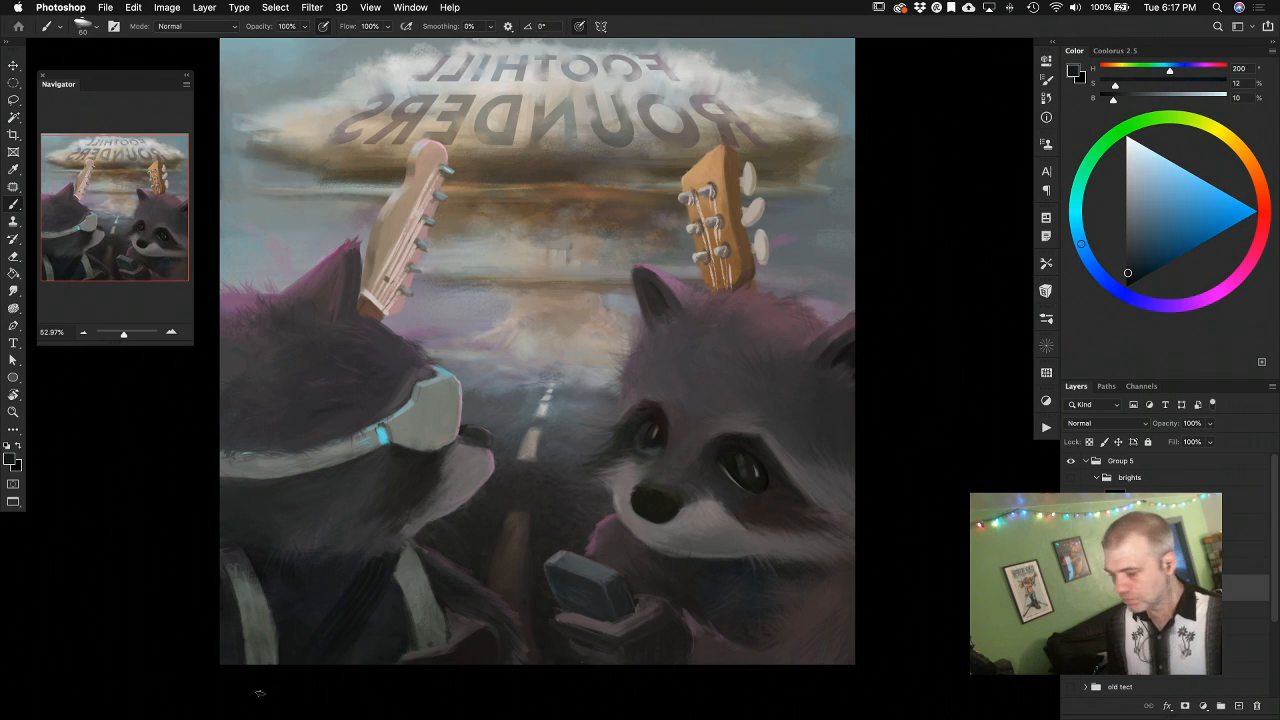
Clean up the top of the inner vest stripe and the adjoining vest and shoulder with sampled dark blue and grey tones
alt+click(404, 565)
alt+click(373, 605)
alt+click(402, 568)
alt+click(404, 562)
alt+click(390, 590)
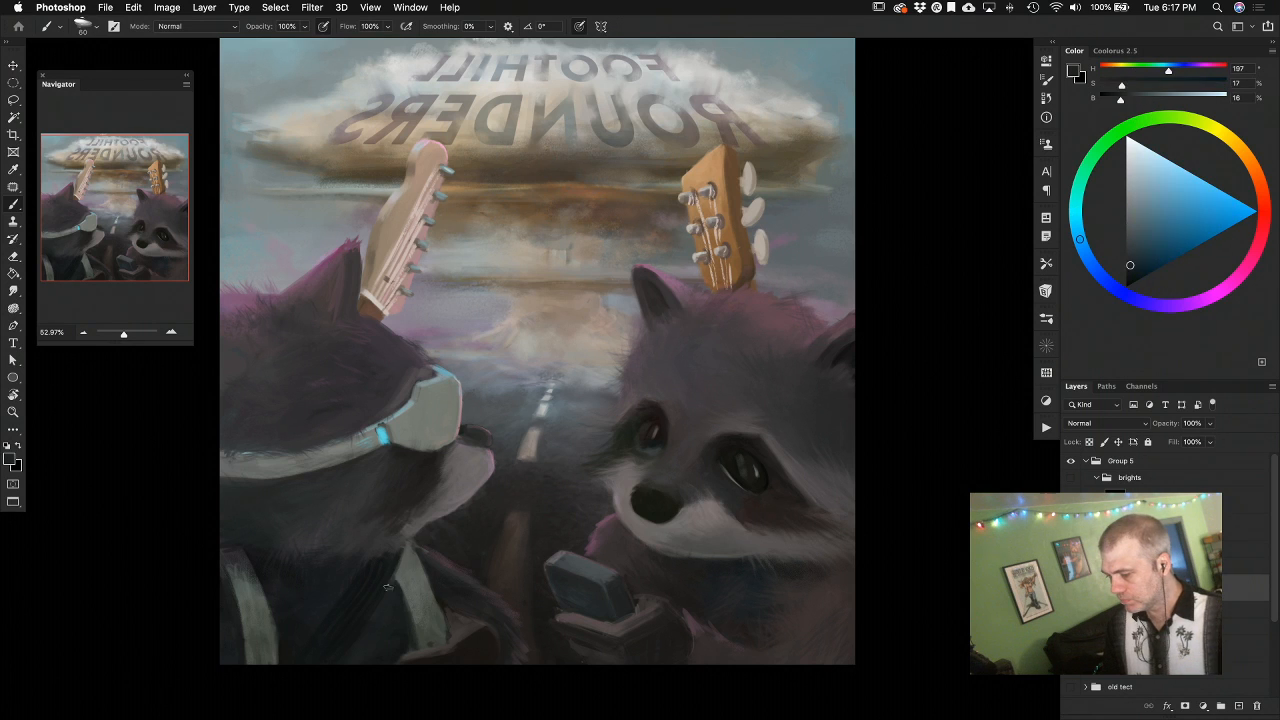
alt+click(408, 567)
alt+click(428, 564)
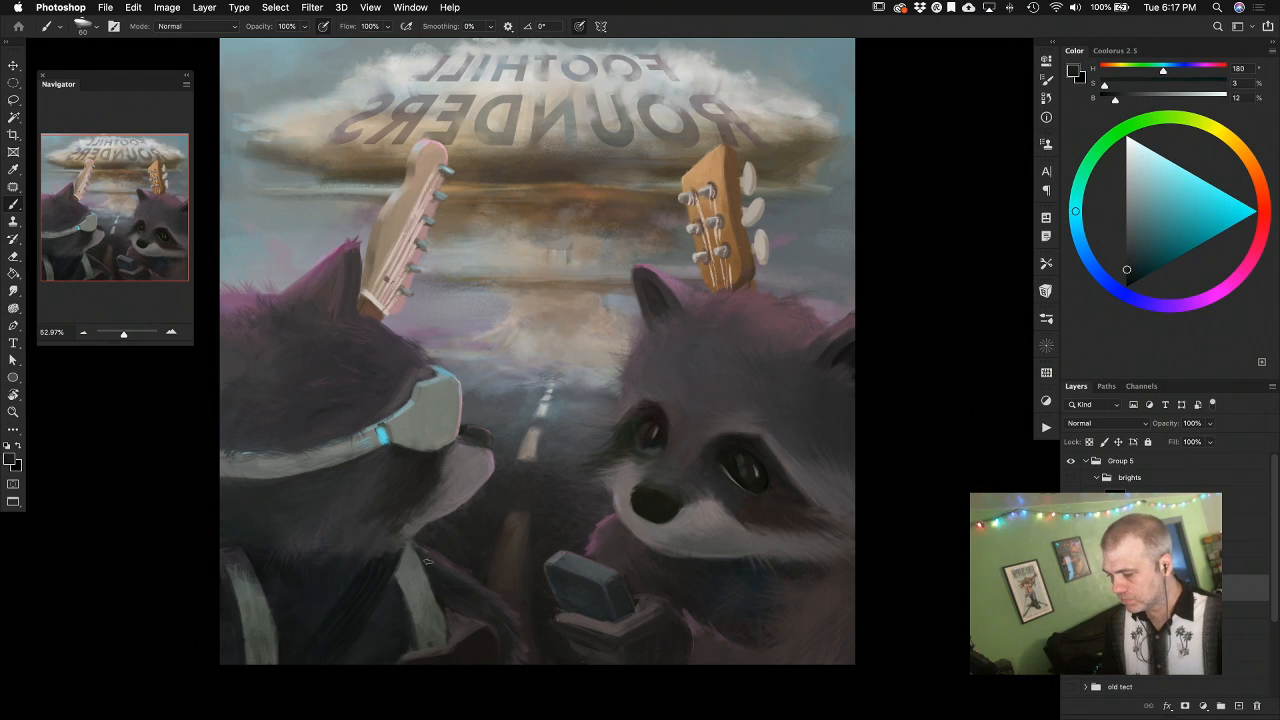
alt+click(420, 563)
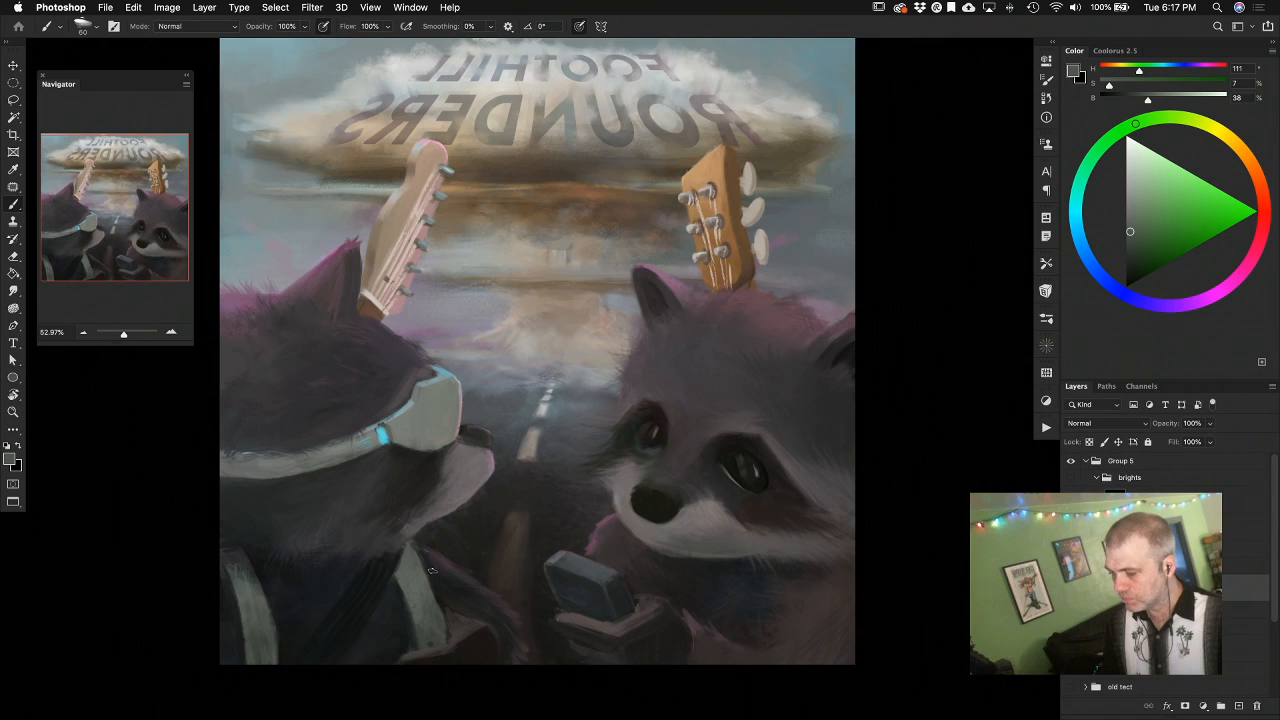
Blend the goggled raccoon's neck fur into the top of the inner vest stripe with sampled dark and mid grey tones
alt+click(400, 543)
alt+click(421, 519)
alt+click(370, 540)
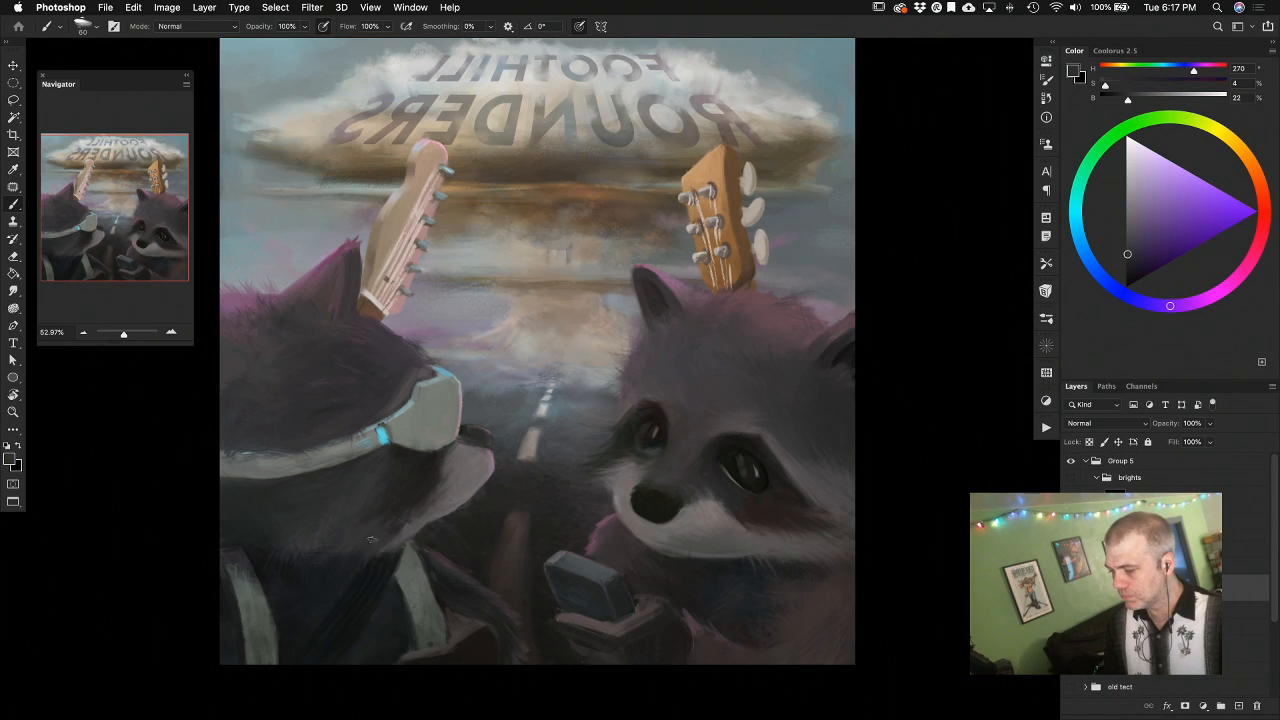
alt+click(419, 524)
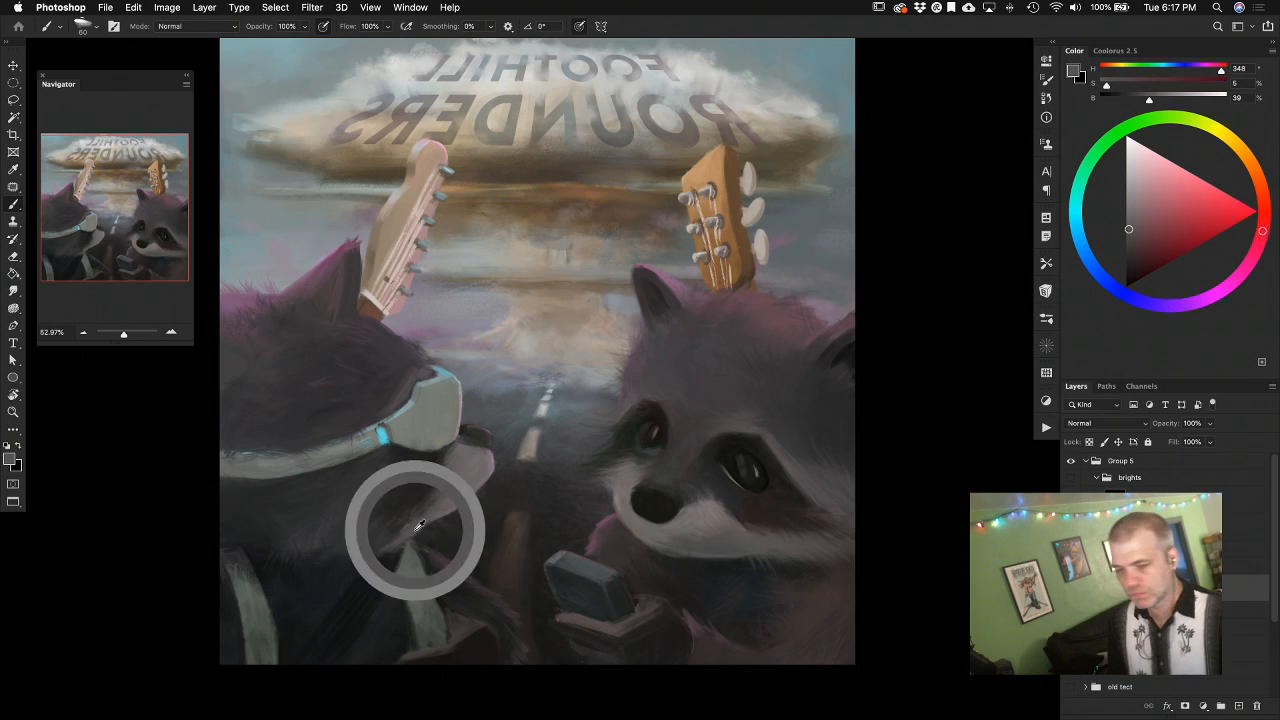
Enlarge the brush to 125 and darken the lower end of the goggled raccoon's forearm with sampled near-black grey and brown tones
key(])
key(])
key(])
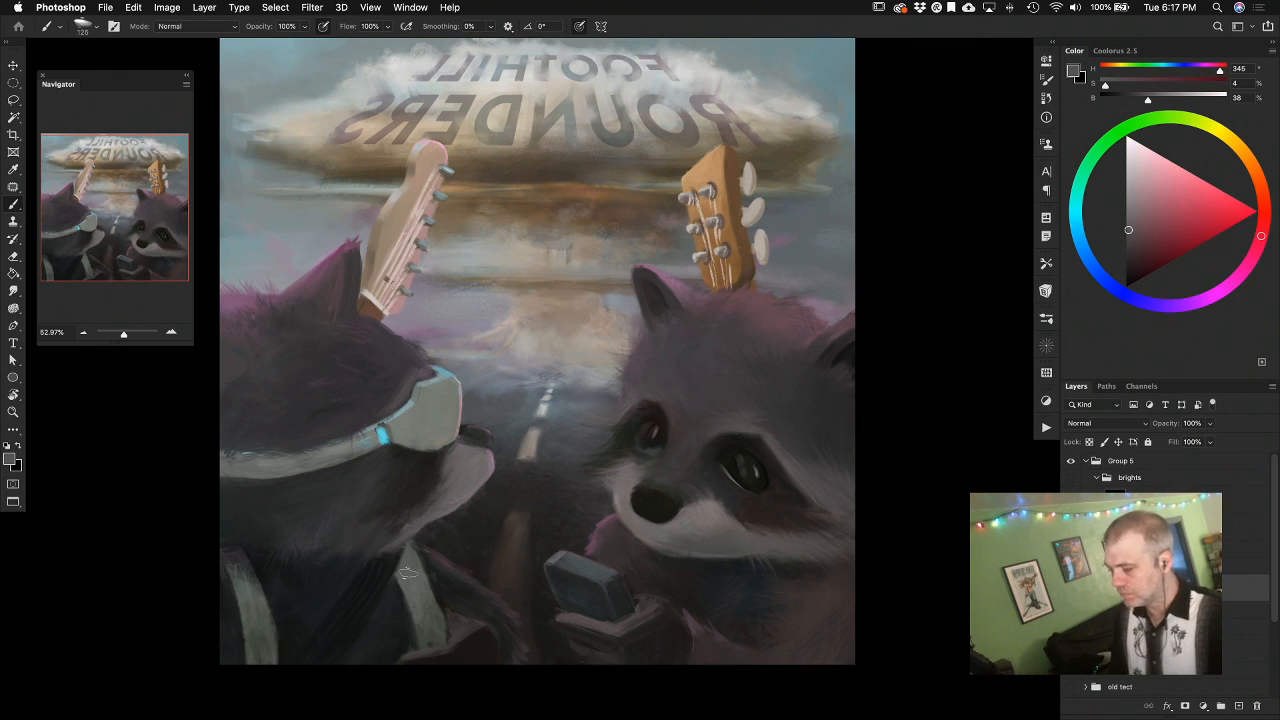
alt+click(478, 637)
alt+click(491, 622)
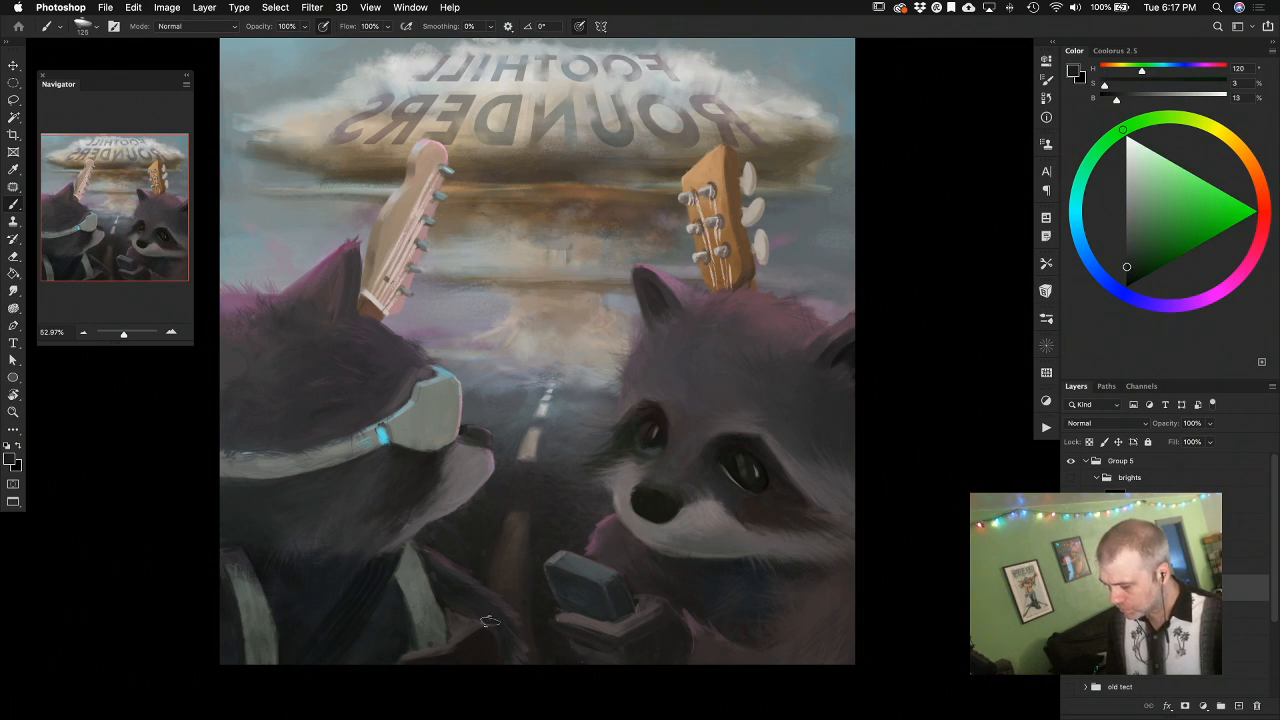
alt+click(509, 658)
alt+click(497, 639)
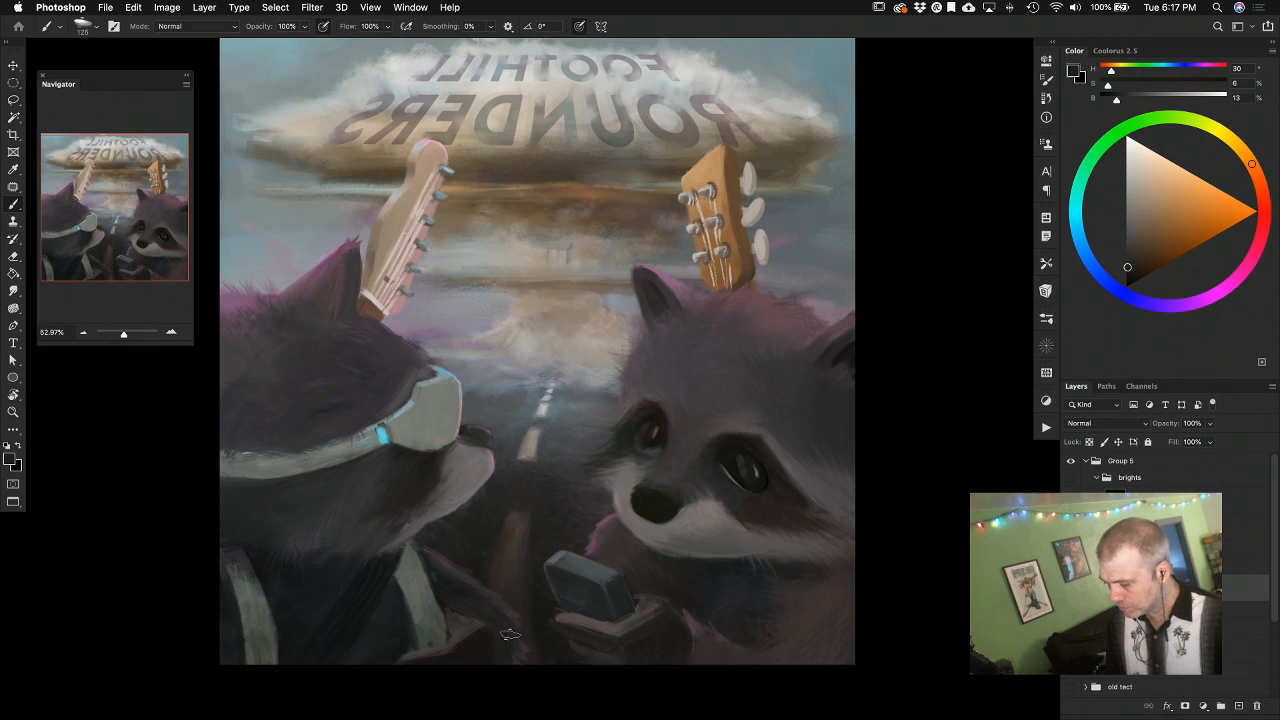
alt+click(474, 650)
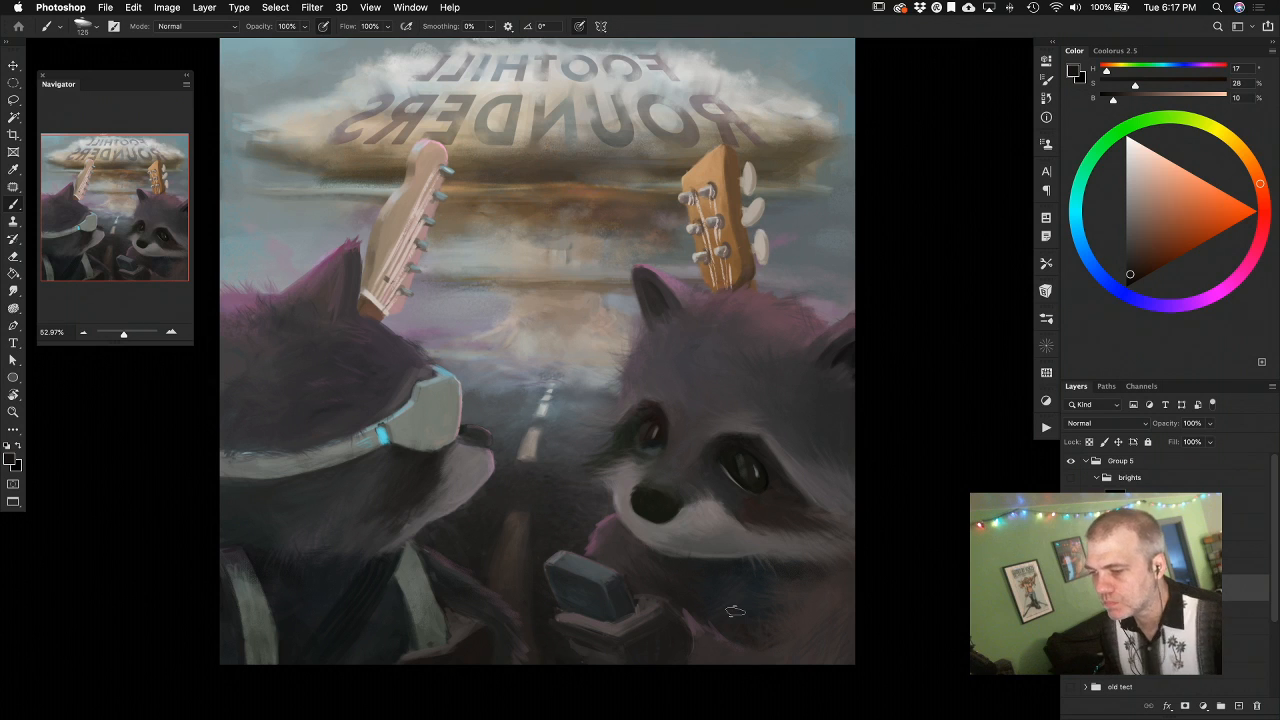
Model the forearm's fur and outer edge beside the road with sampled dark brown, mauve and grey tones
alt+click(469, 626)
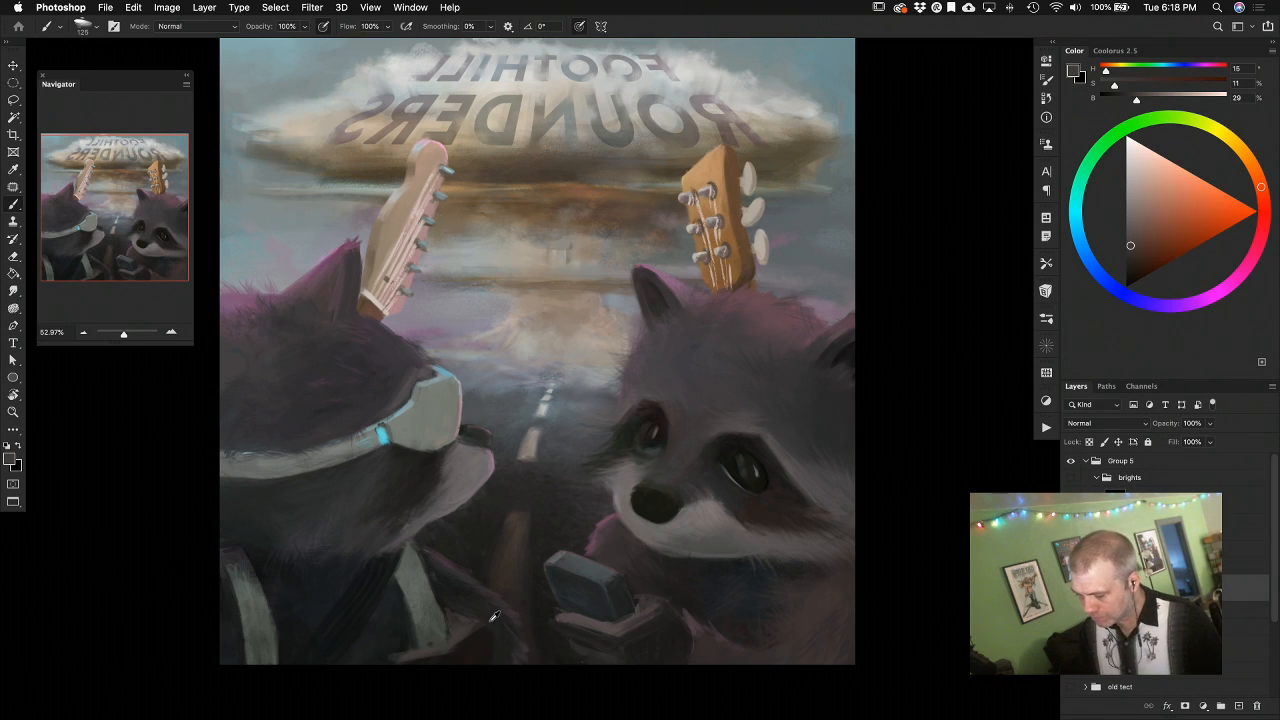
alt+click(481, 650)
alt+click(512, 611)
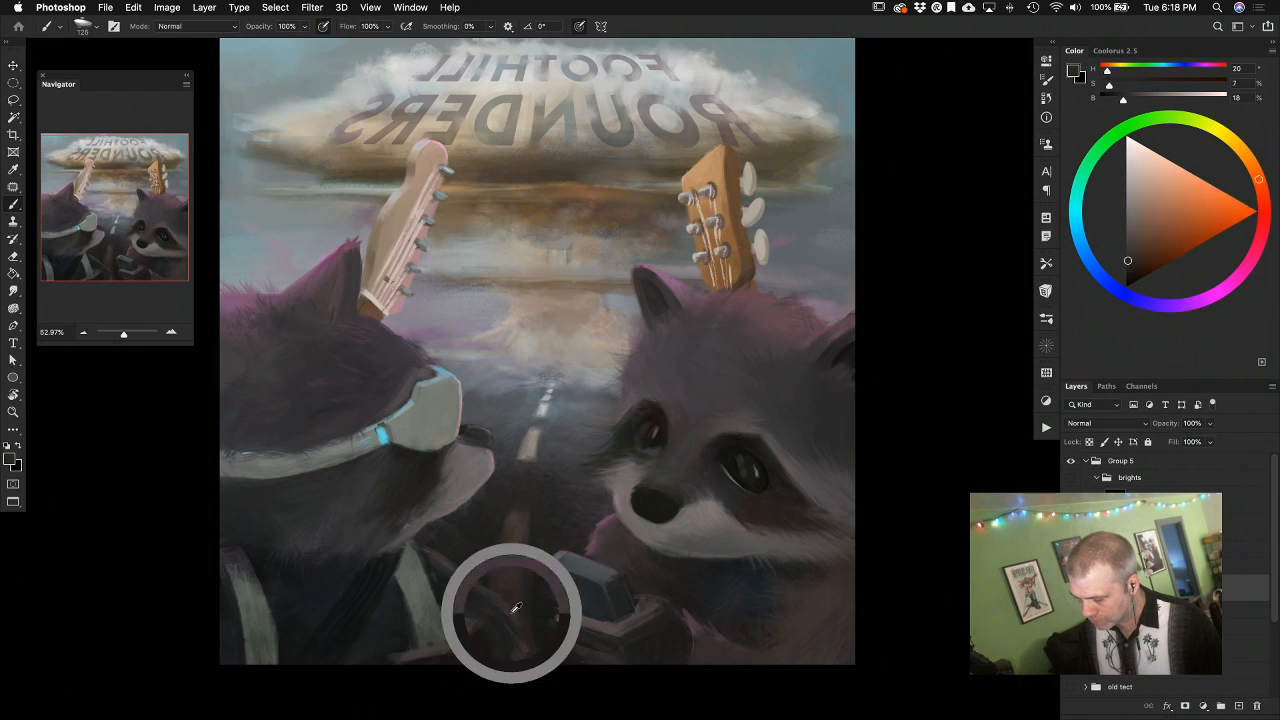
alt+click(505, 616)
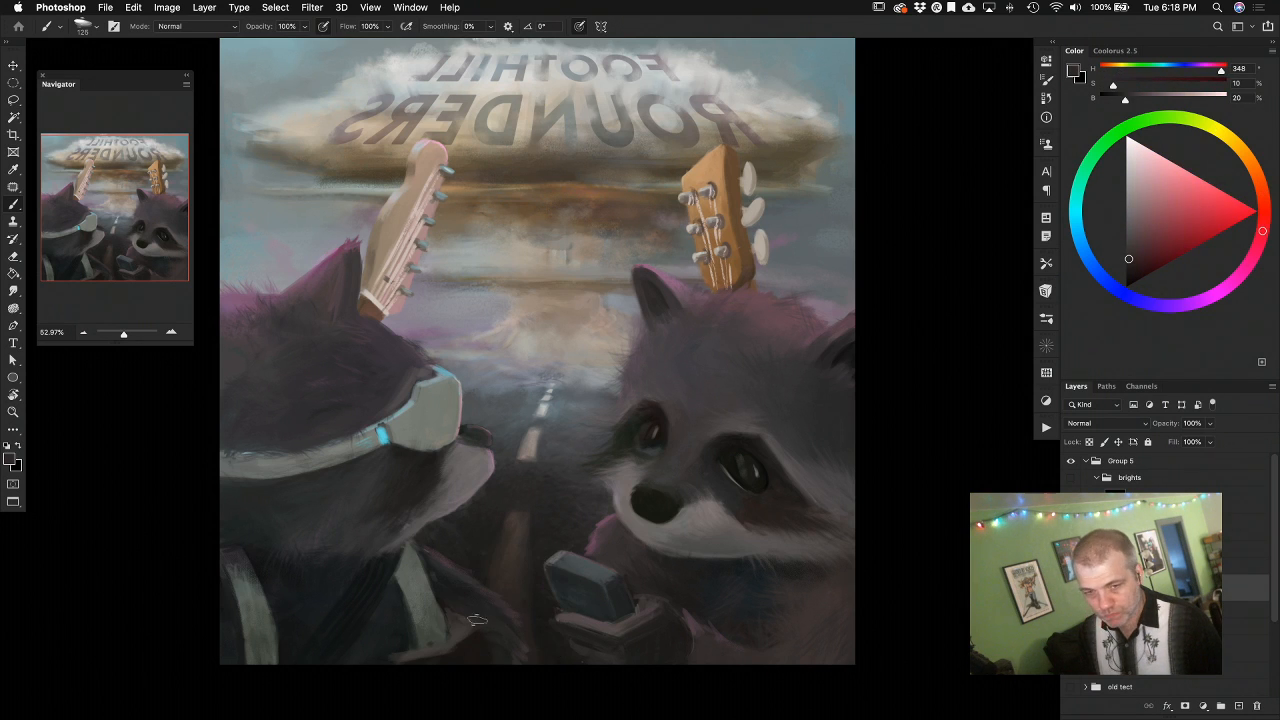
alt+click(511, 640)
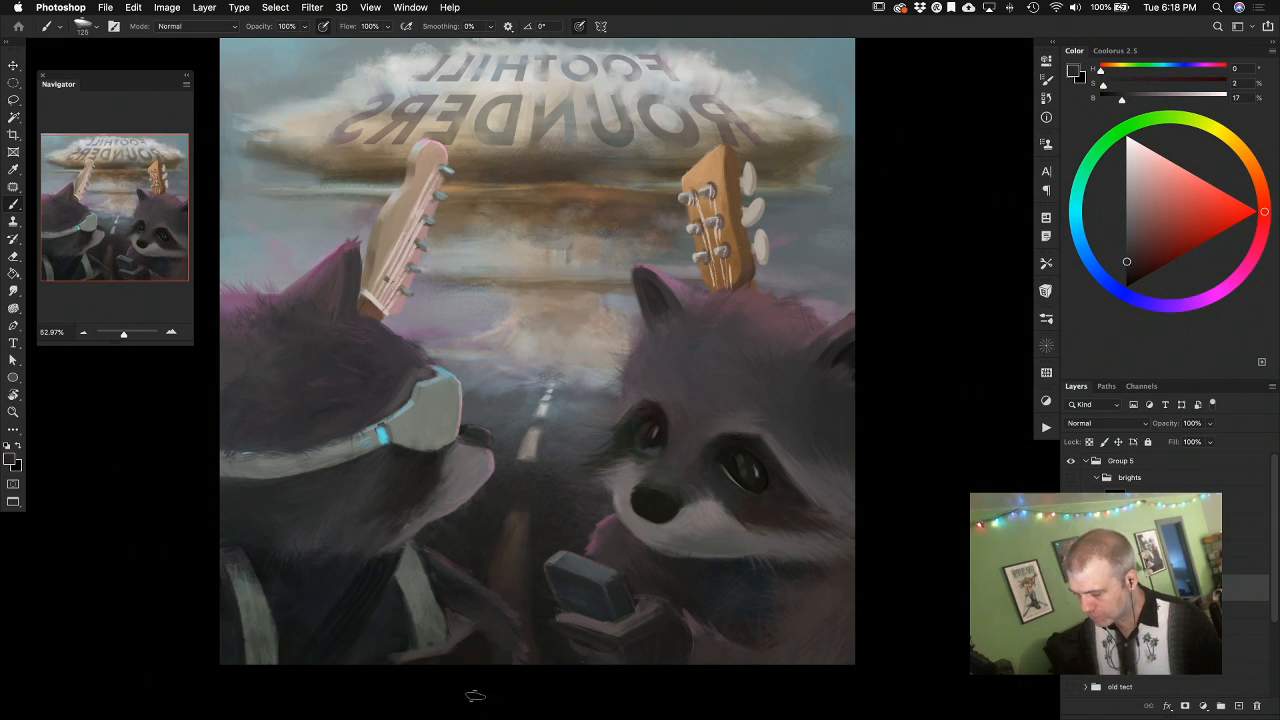
alt+click(486, 637)
alt+click(487, 645)
Reduce the brush size to 45 and flip the canvas horizontally
key(bracketleft)
key(bracketleft)
key(bracketleft)
key(bracketleft)
key(bracketleft)
key(bracketleft)
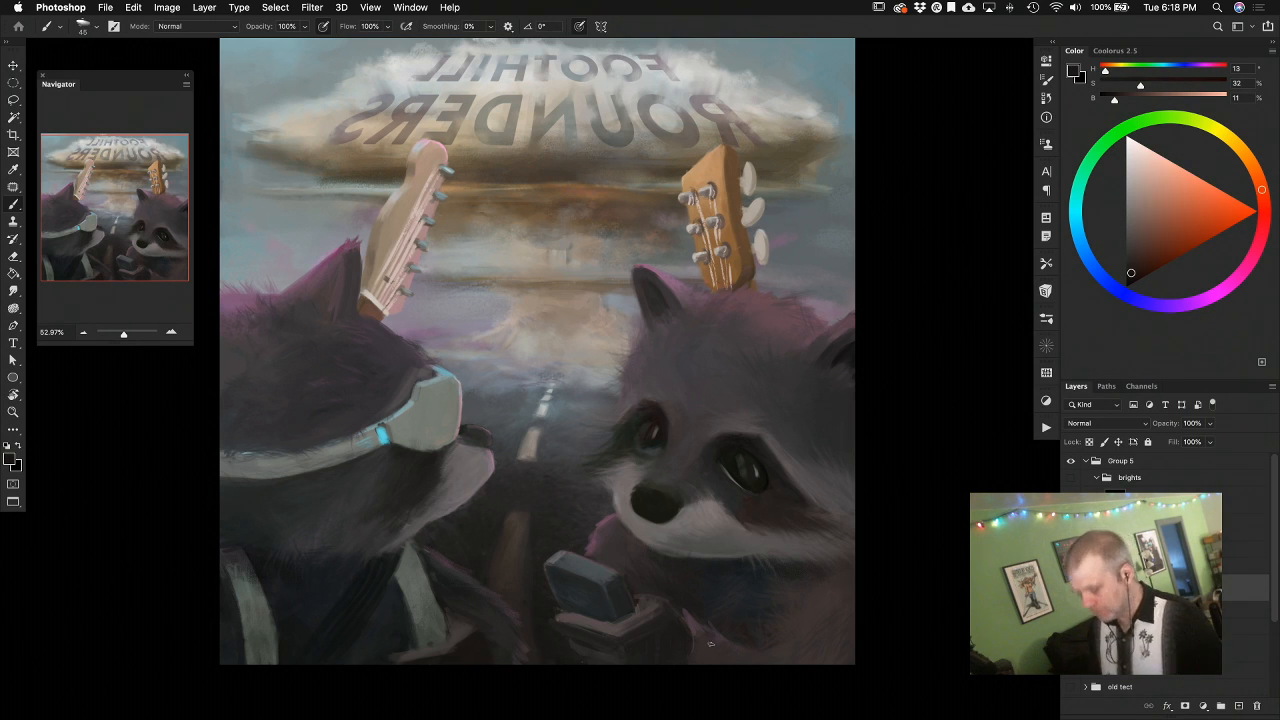
key(super+shift+h)
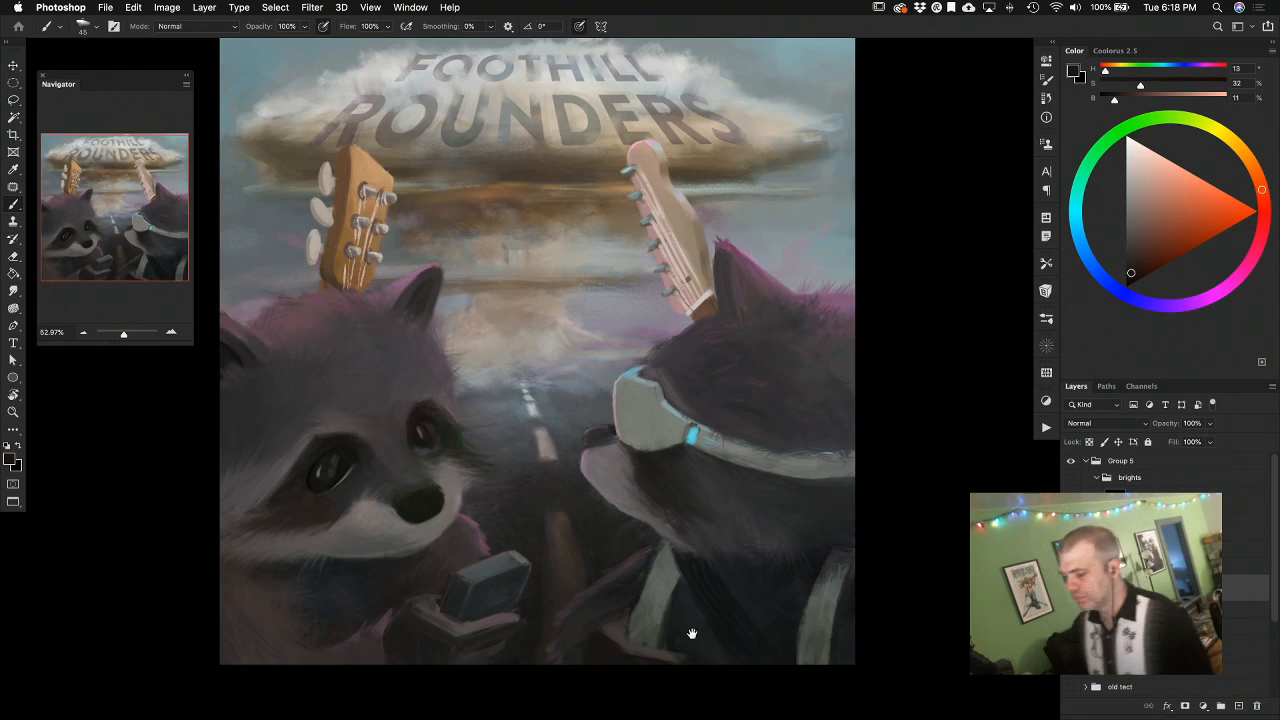
Refine the forearm's lower tip and the edge of the inner vest stripe with sampled near-black brown, mauve and grey-green tones
scroll(649, 517, down, 5)
alt+click(545, 505)
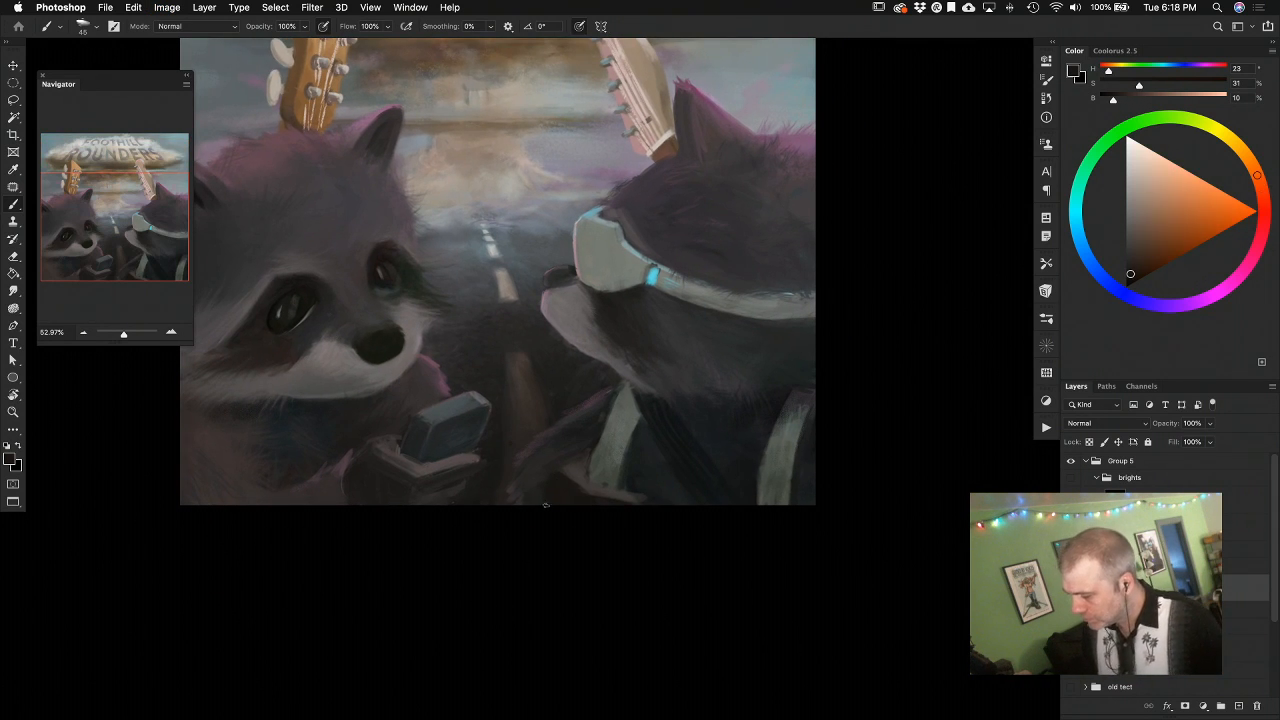
alt+click(540, 503)
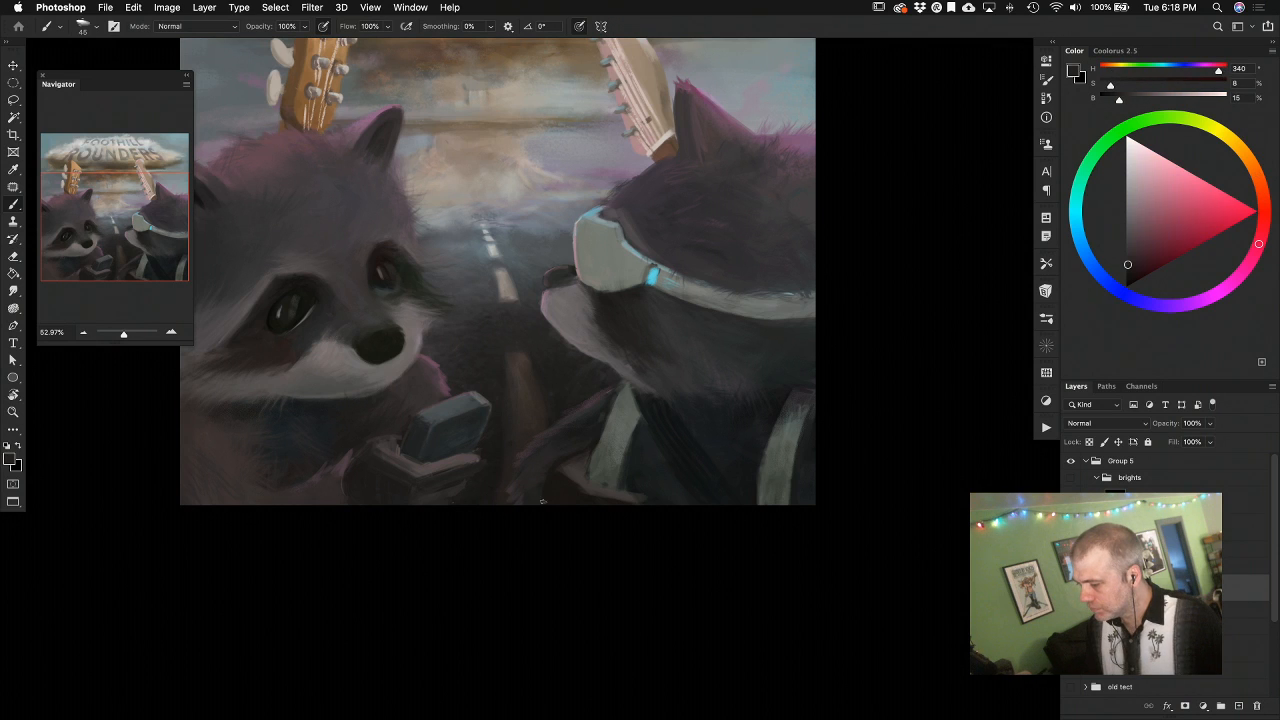
alt+click(548, 486)
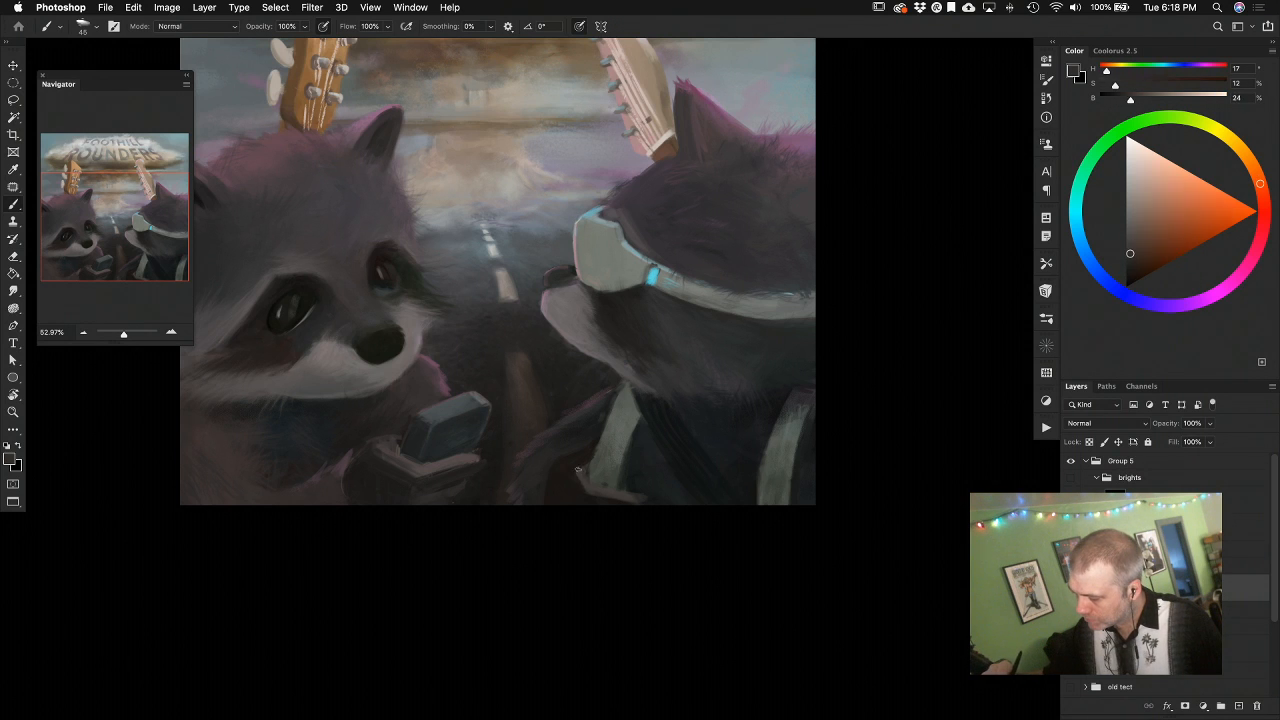
alt+click(595, 468)
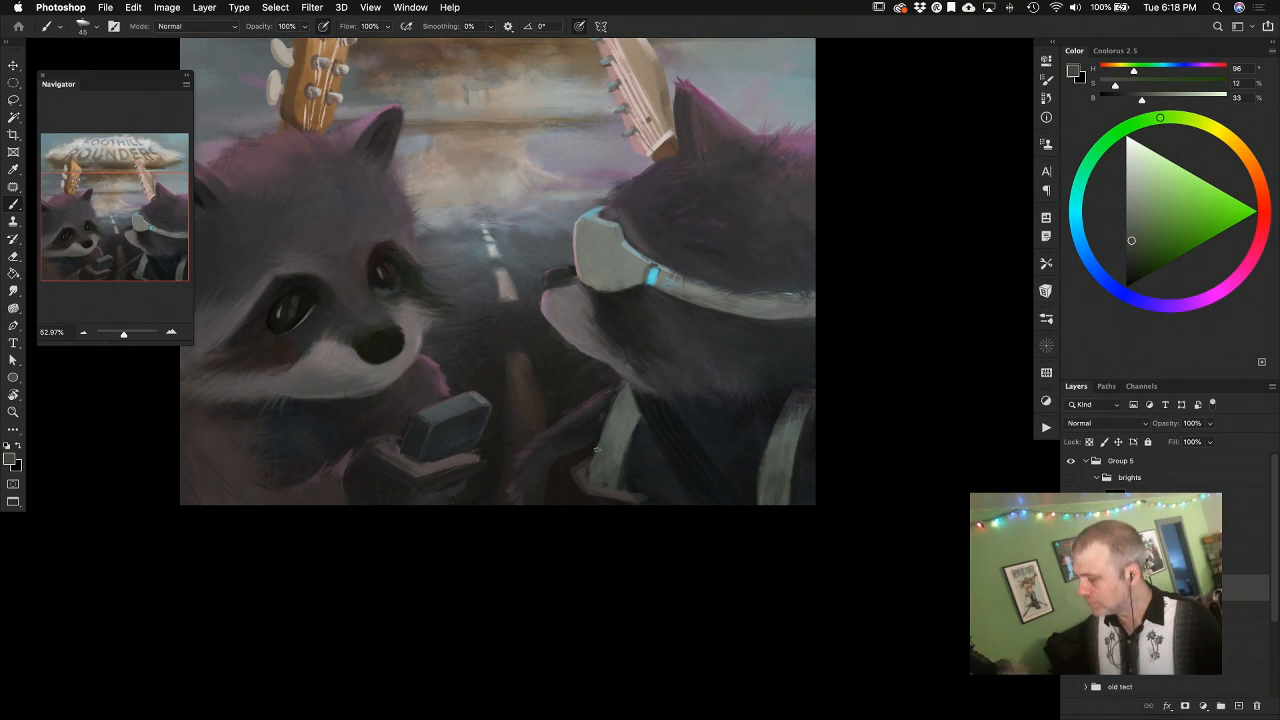
Rework the forearm's fur near the painting's bottom edge with sampled dark brown and mauve-black tones
alt+click(546, 477)
alt+click(551, 500)
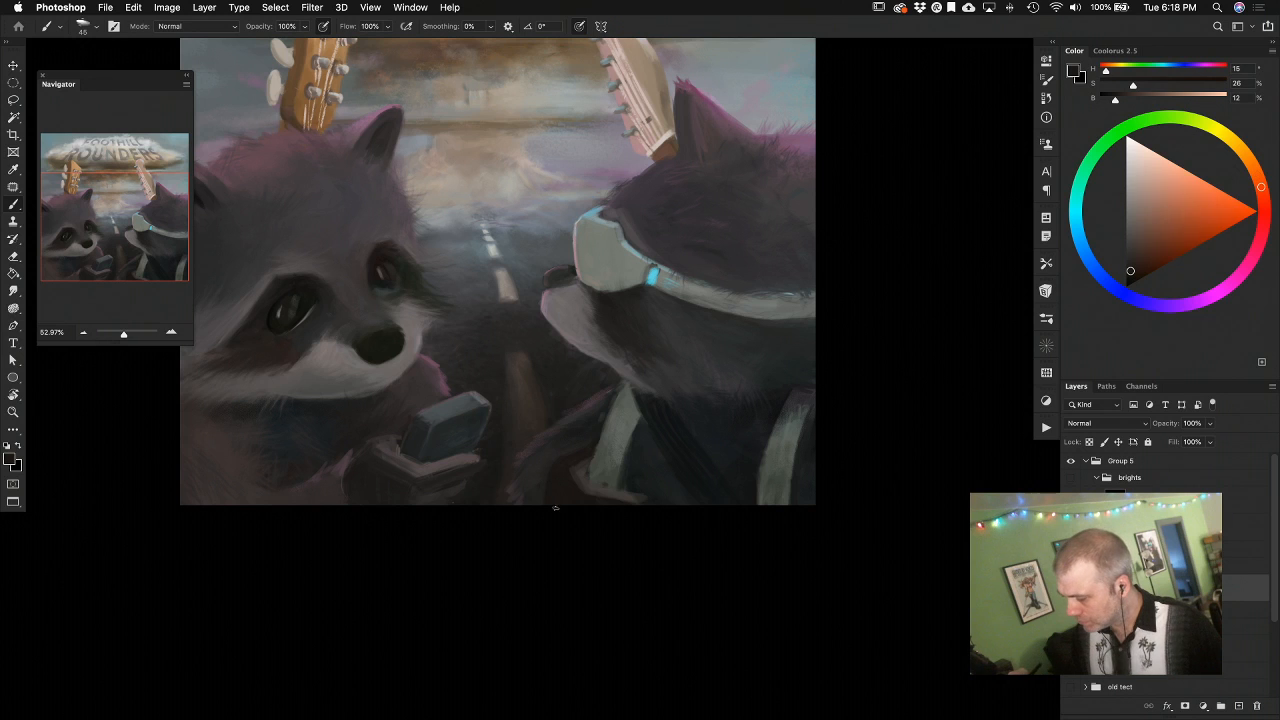
alt+click(543, 467)
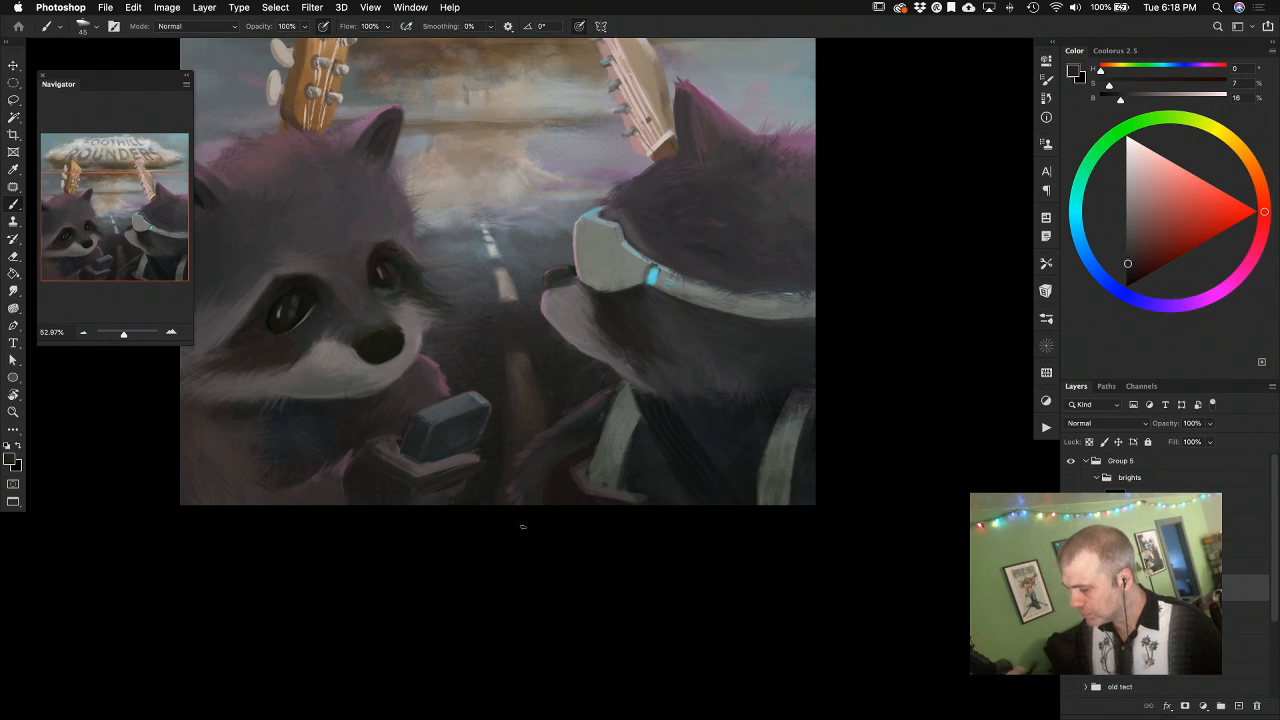
alt+click(550, 496)
alt+click(543, 460)
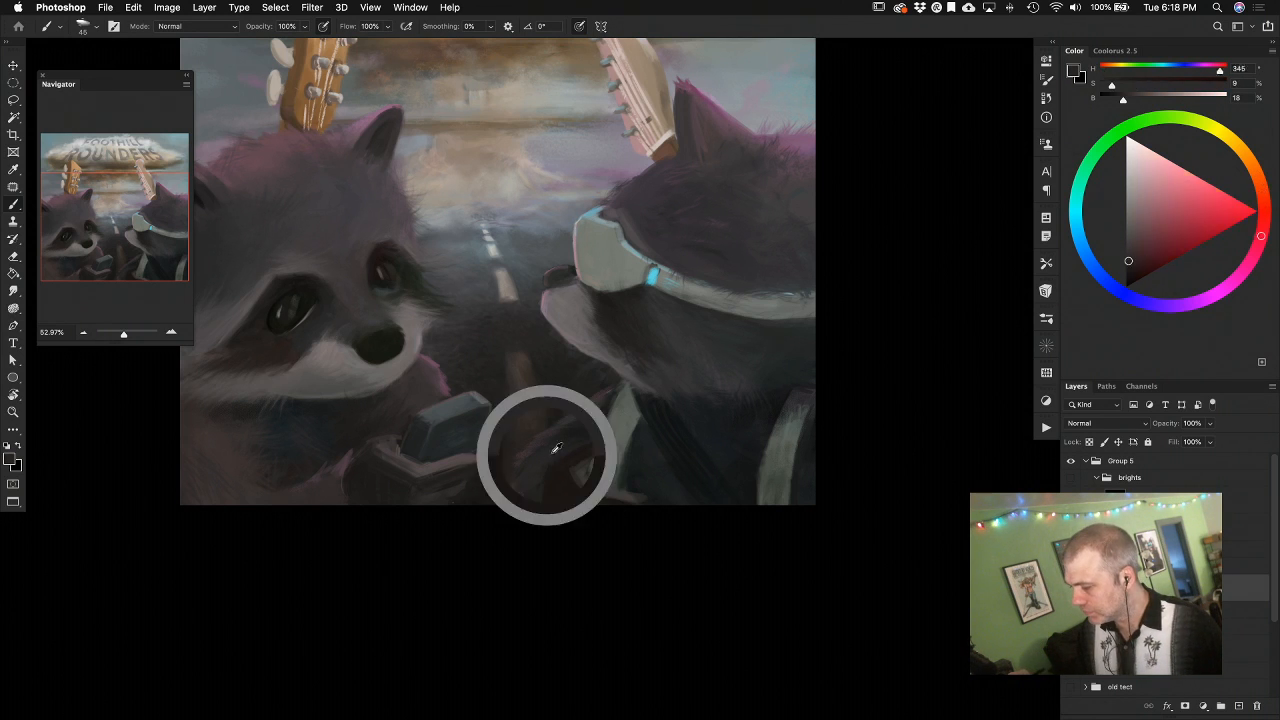
Clean up the lower end of the inner vest stripe and its adjoining shadow with sampled near-black brown and grey-brown tones
alt+click(581, 487)
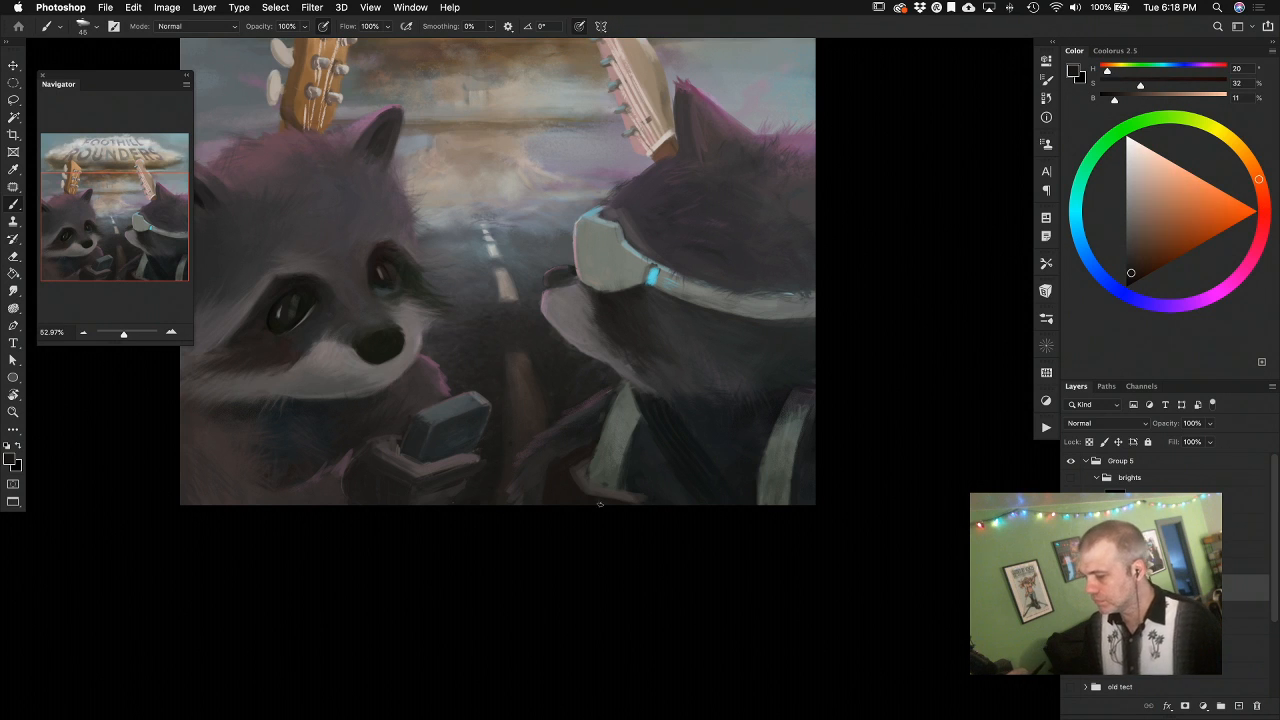
alt+click(584, 491)
alt+click(609, 477)
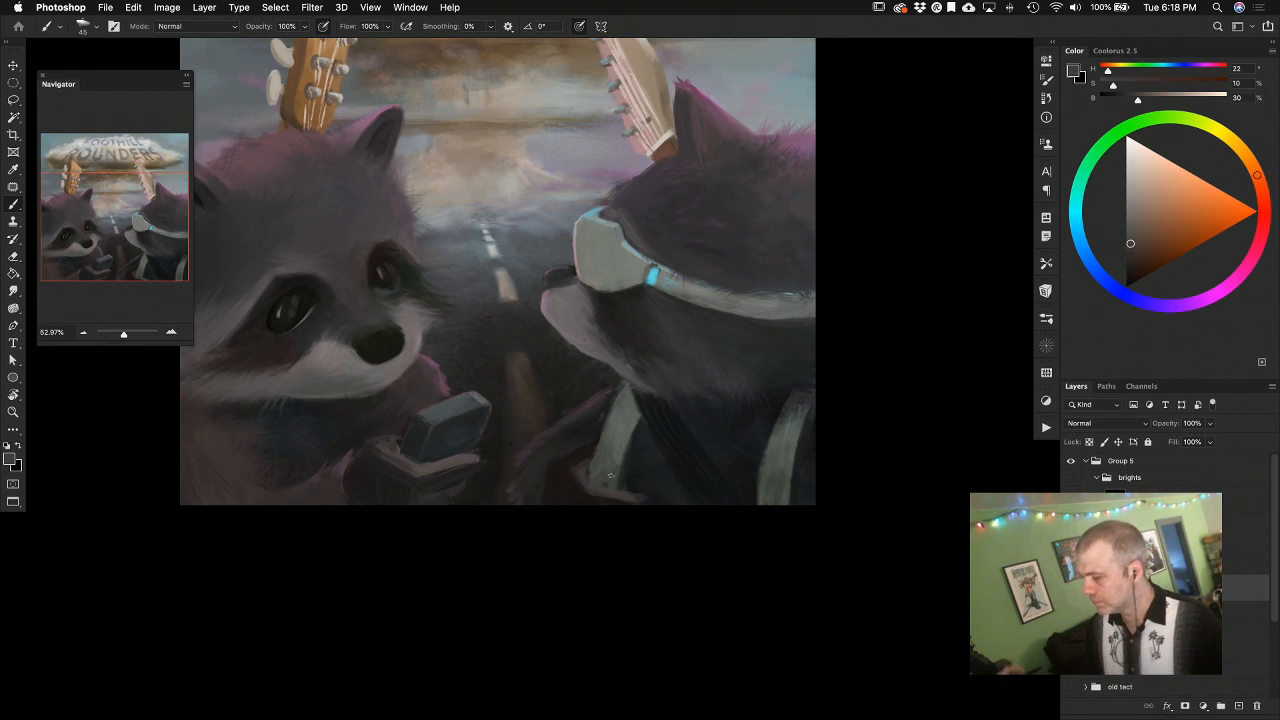
alt+click(587, 487)
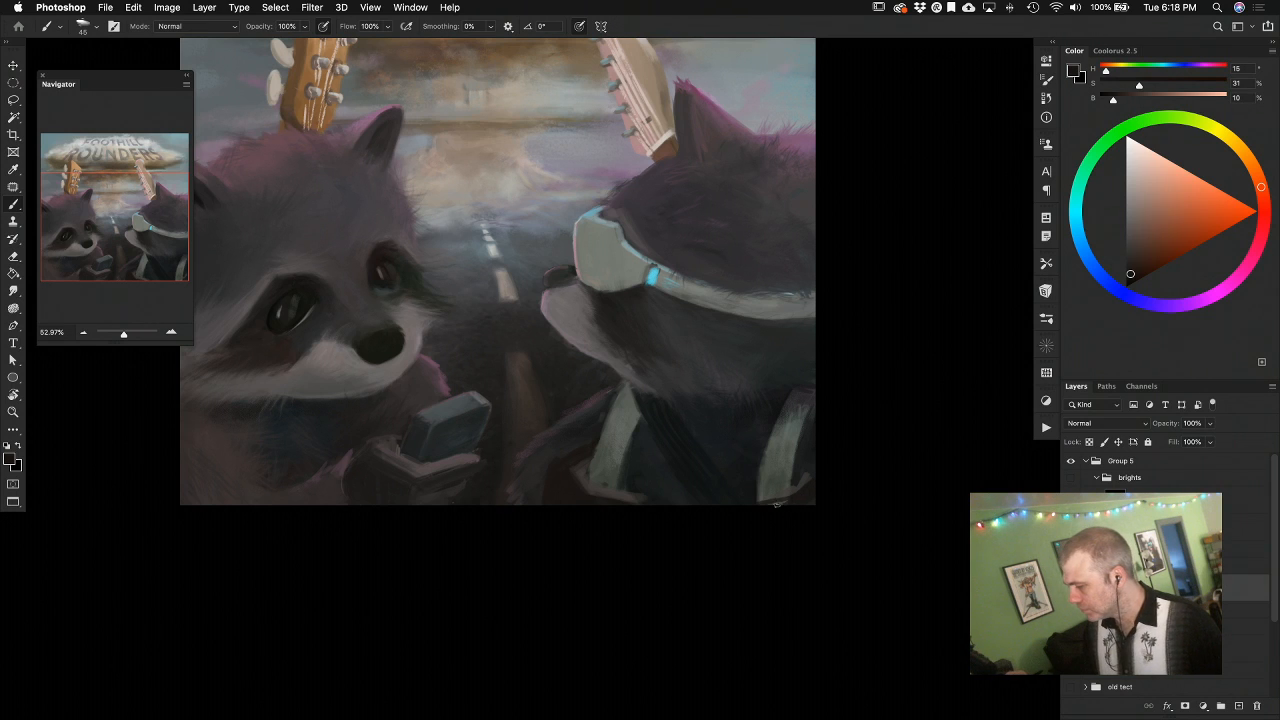
Shape the outer vest stripe's lower end with sampled grey-green and near-black blue, and touch up the forearm with dark mauve
drag(795, 490, 756, 503)
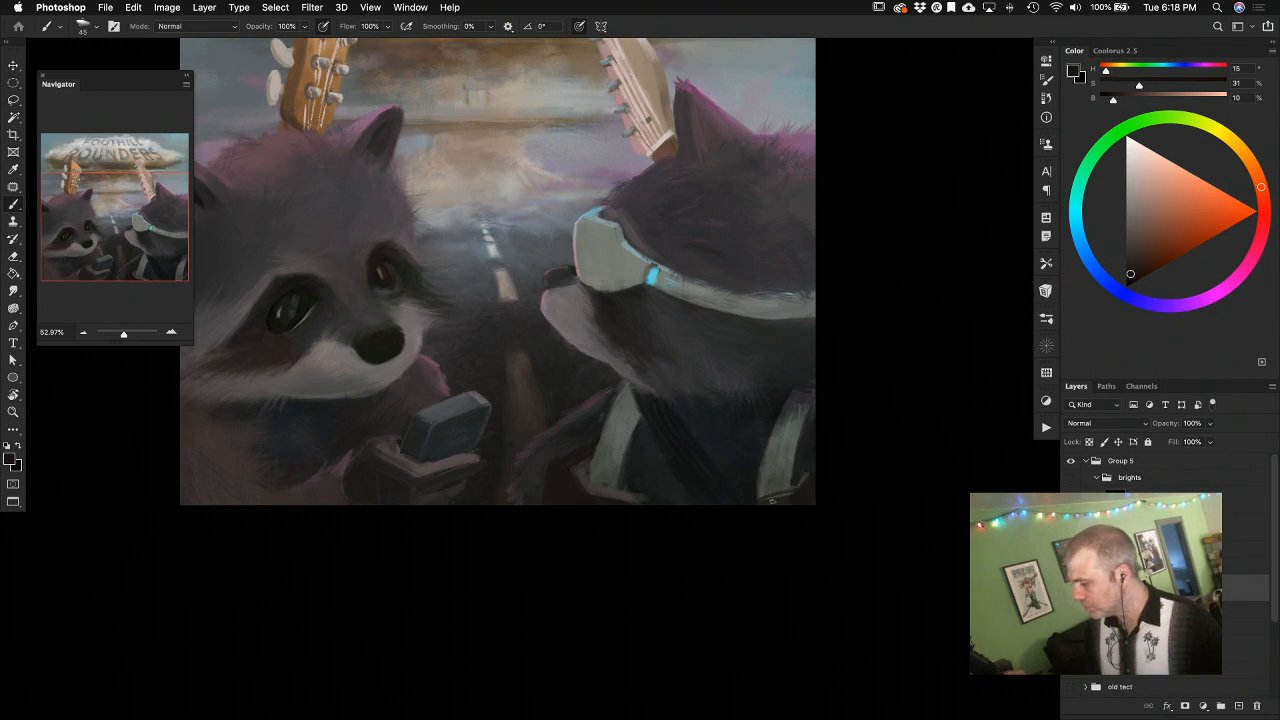
alt+click(776, 487)
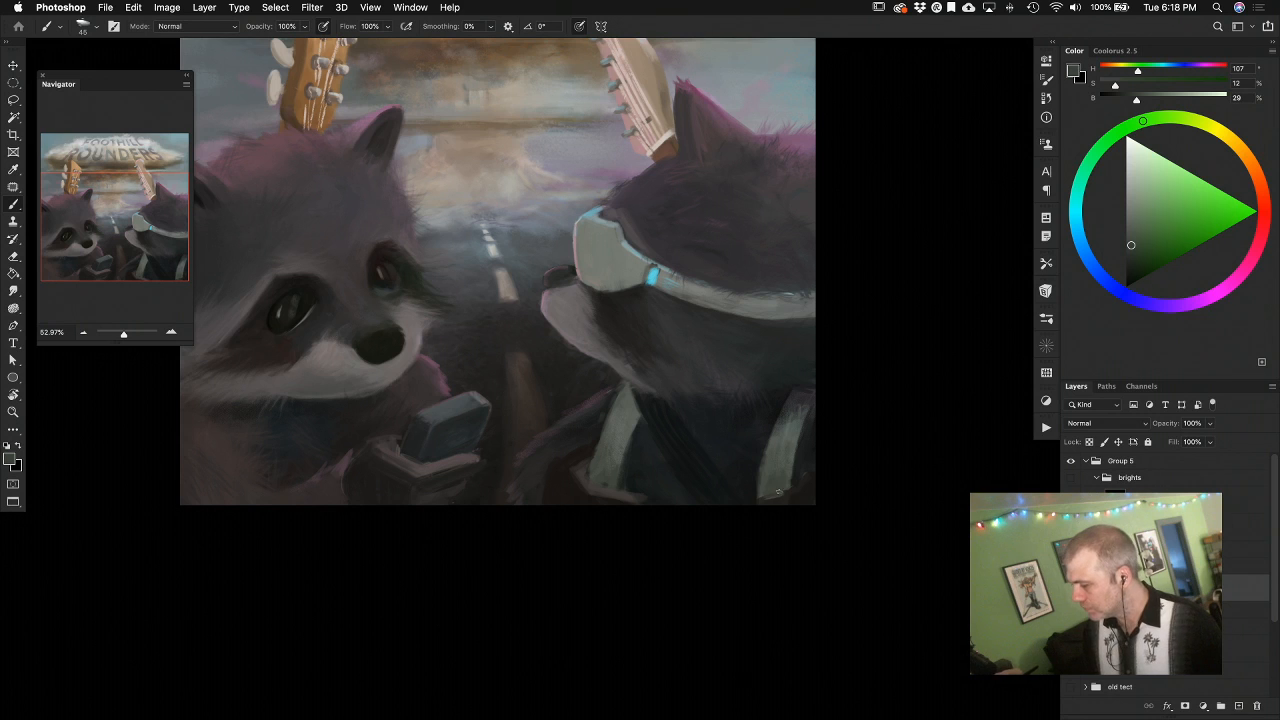
alt+click(601, 488)
alt+click(802, 482)
drag(802, 489, 715, 450)
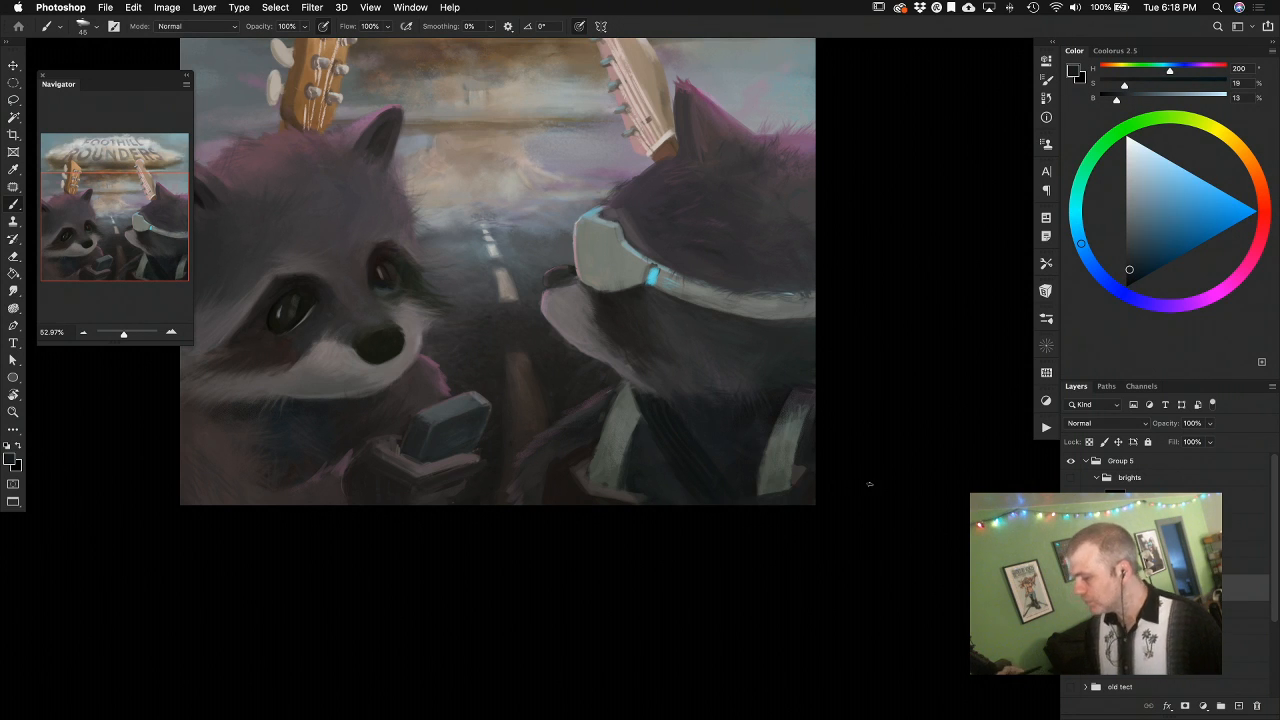
alt+click(552, 462)
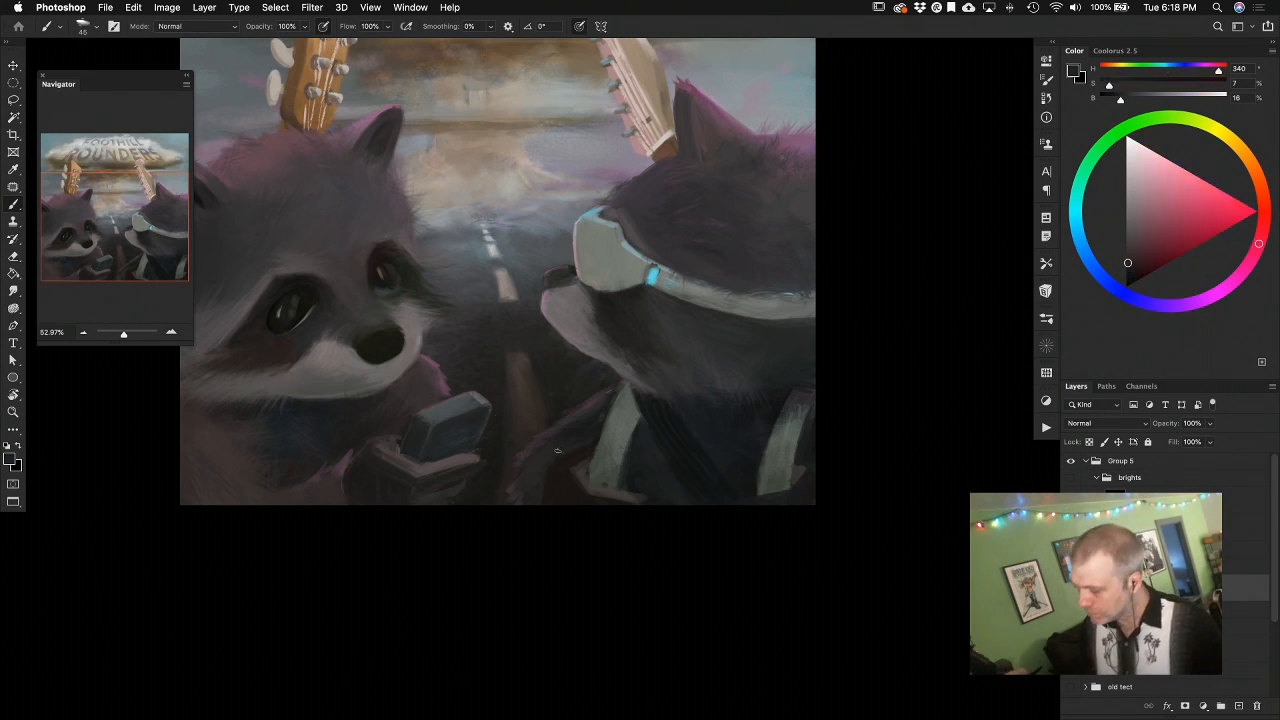
alt+click(616, 390)
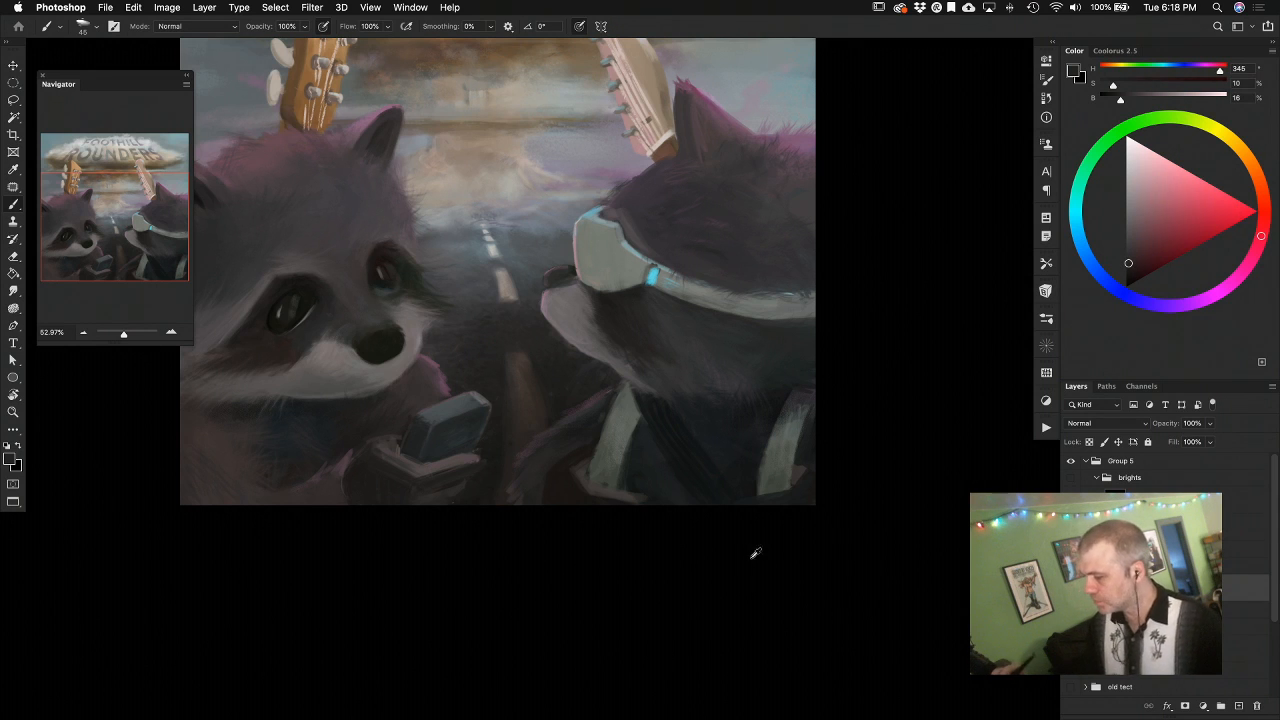
Paint looped metal clasps at the lower ends of both vest stripes in pale grey-green (hue 108, saturation 12, brightness 67)
alt+click(620, 425)
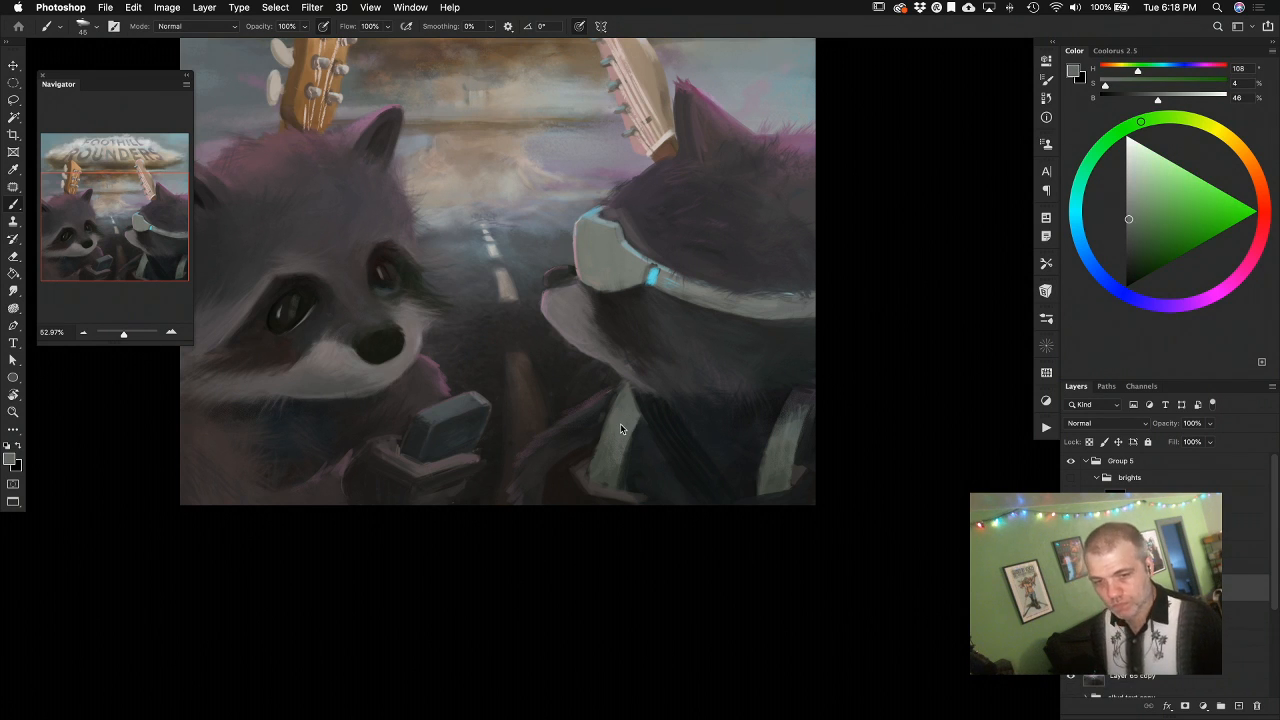
drag(1137, 217, 1160, 181)
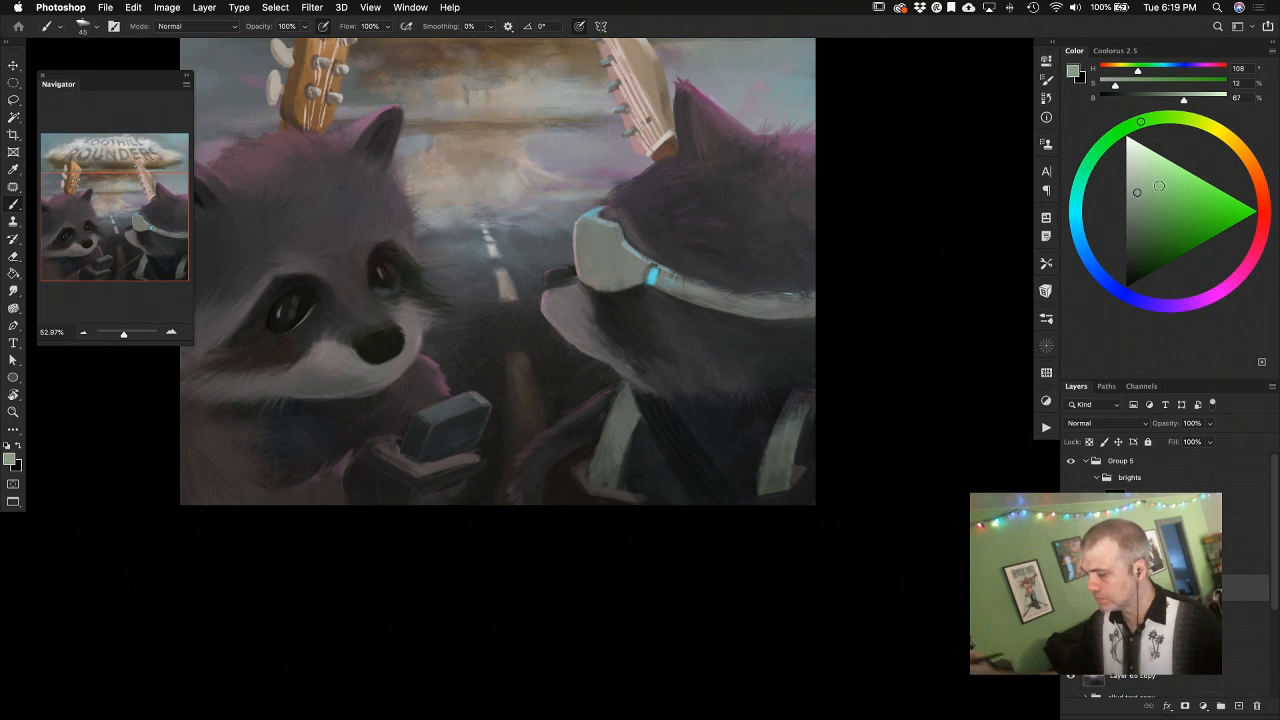
mouse_move(553, 469)
mouse_down()
mouse_move(588, 448)
mouse_move(547, 473)
mouse_move(552, 510)
mouse_move(547, 476)
mouse_move(546, 500)
mouse_move(590, 465)
mouse_move(561, 490)
mouse_move(550, 472)
mouse_move(589, 451)
mouse_move(598, 496)
mouse_up()
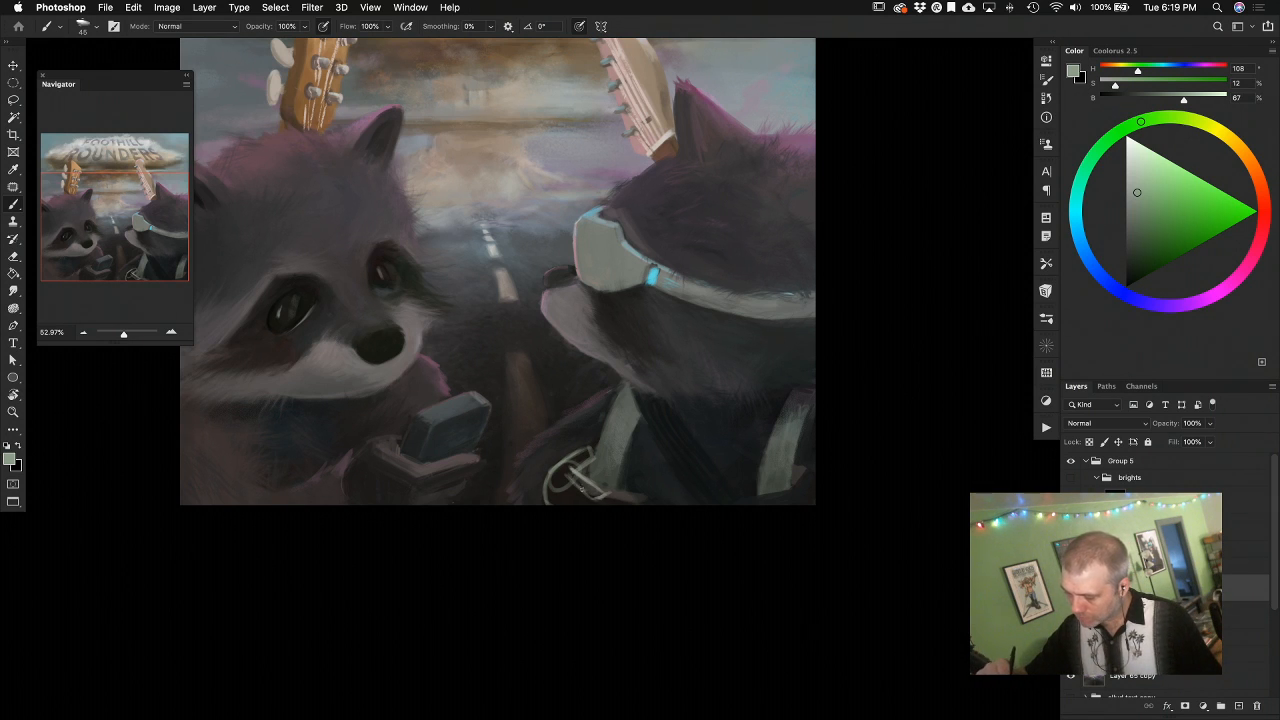
mouse_move(541, 492)
mouse_down()
mouse_move(593, 456)
mouse_move(588, 446)
mouse_move(599, 497)
mouse_move(654, 499)
mouse_up()
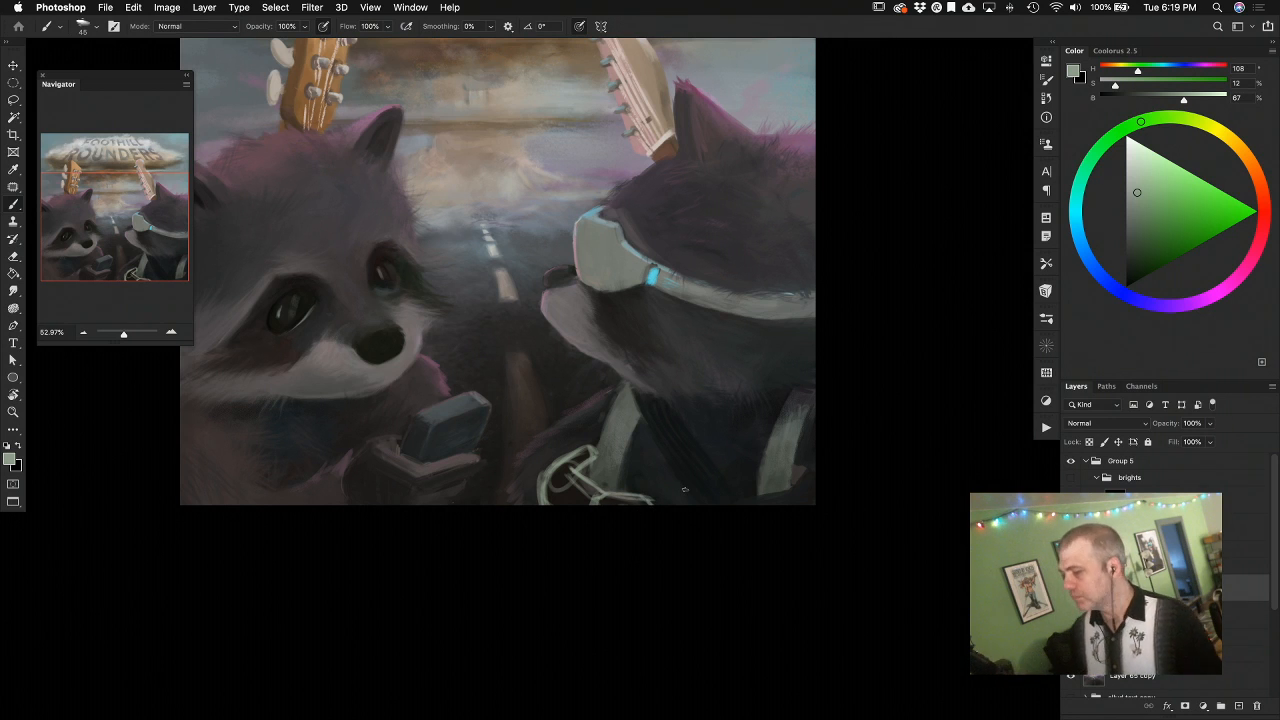
drag(785, 489, 806, 466)
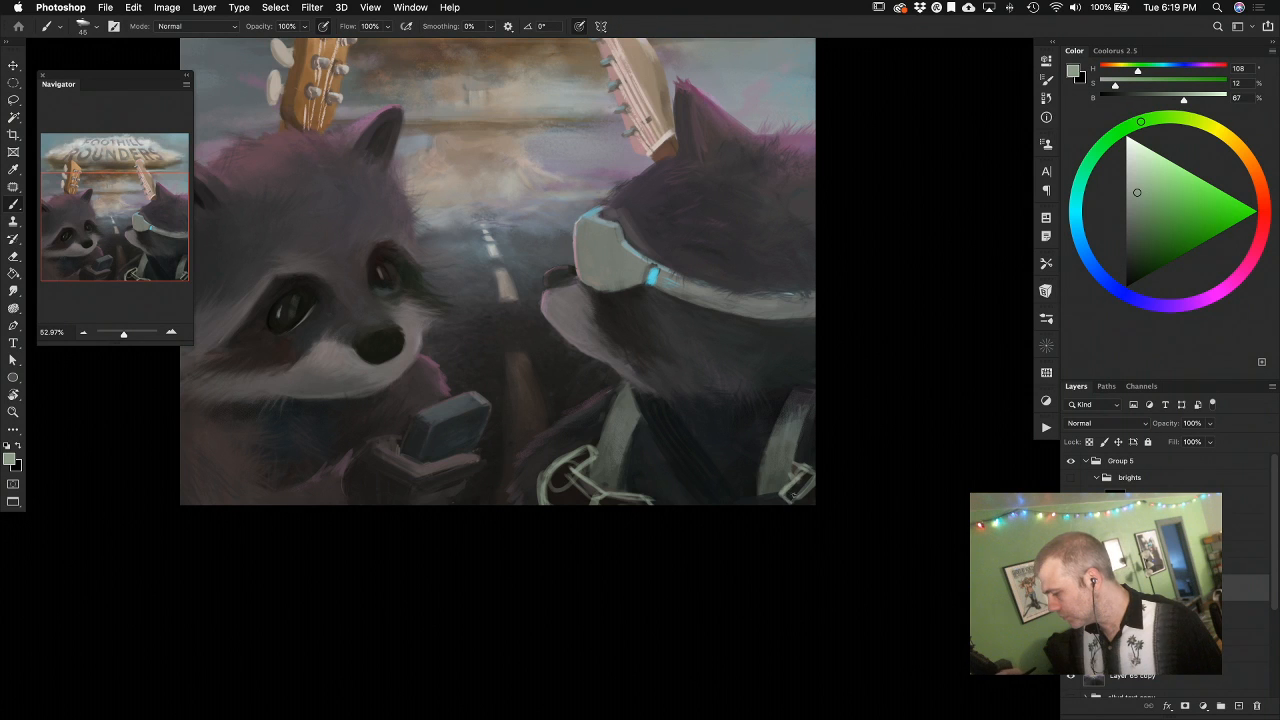
drag(784, 495, 734, 503)
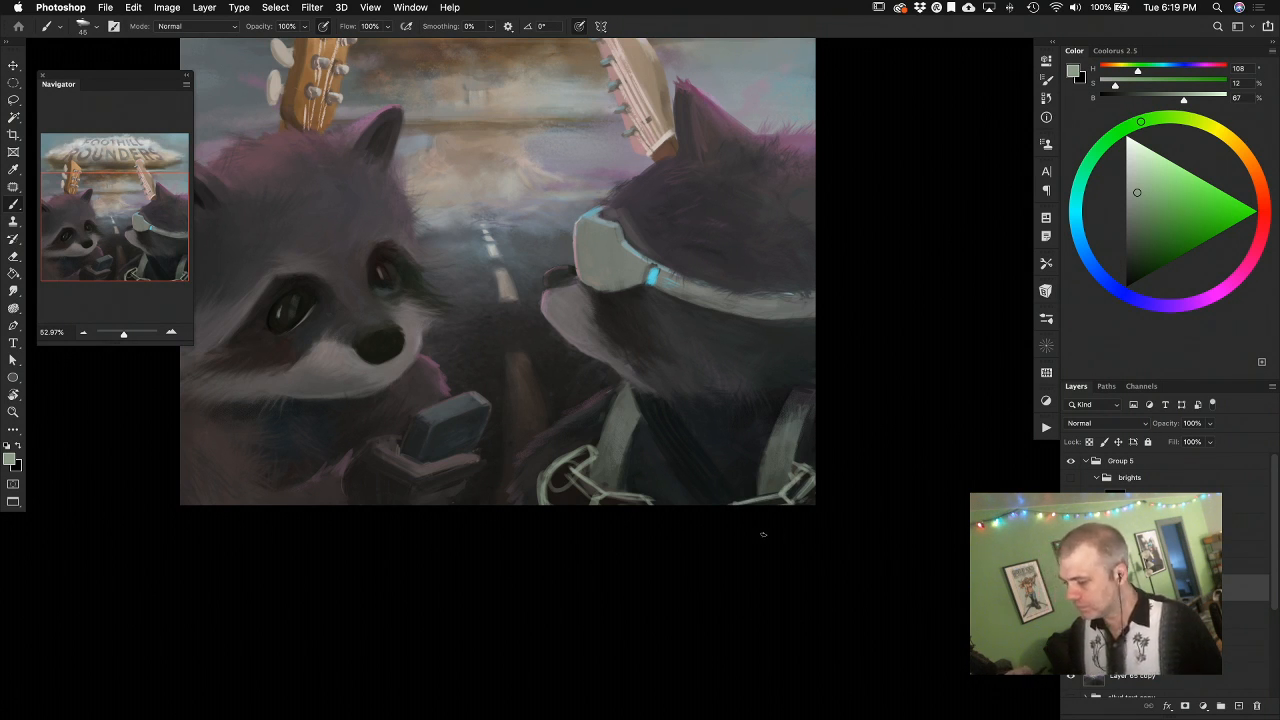
Darken the inside of the clasp loop on the inner vest stripe with sampled near-black and dark brown tones
alt+click(598, 472)
alt+click(578, 460)
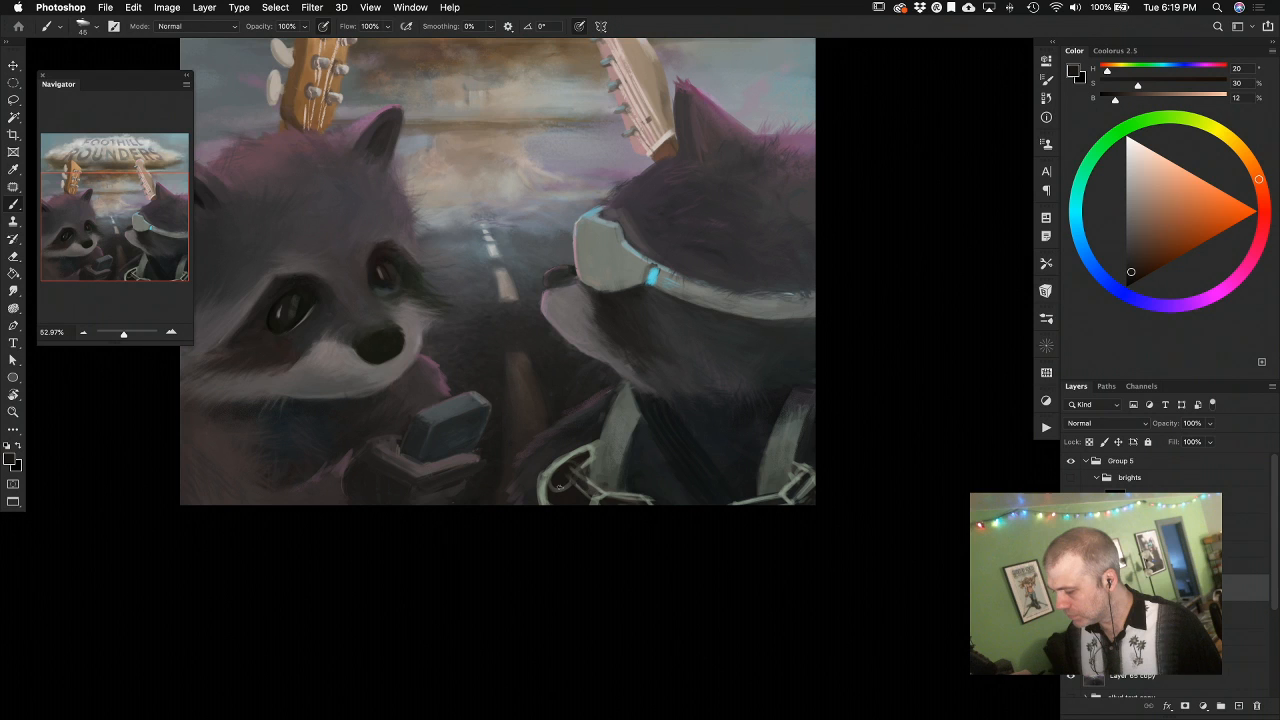
alt+click(595, 490)
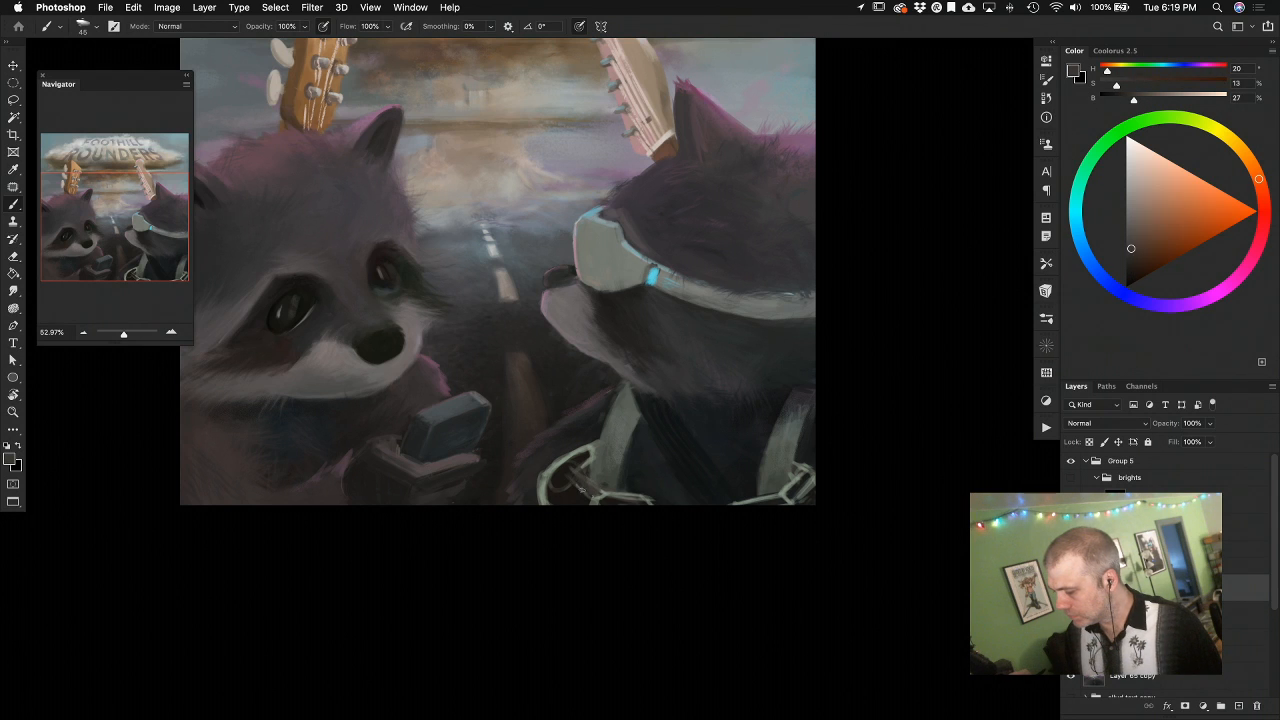
drag(561, 475, 564, 464)
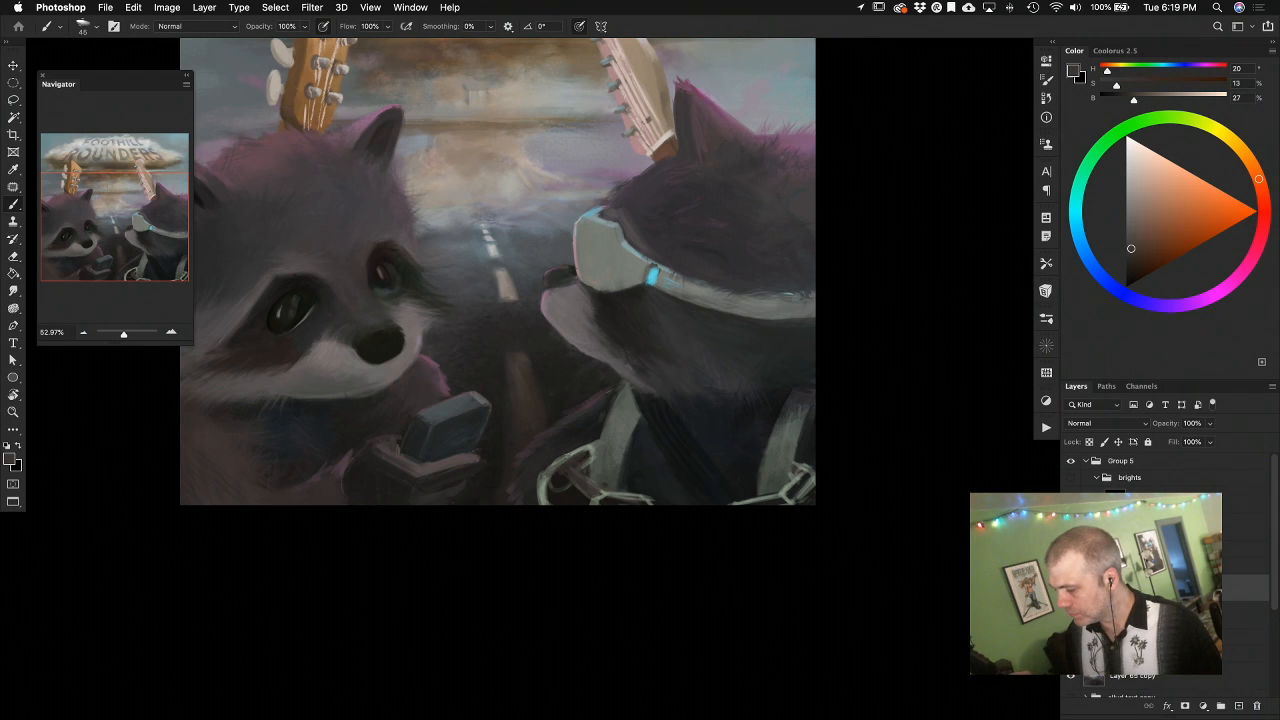
alt+click(580, 482)
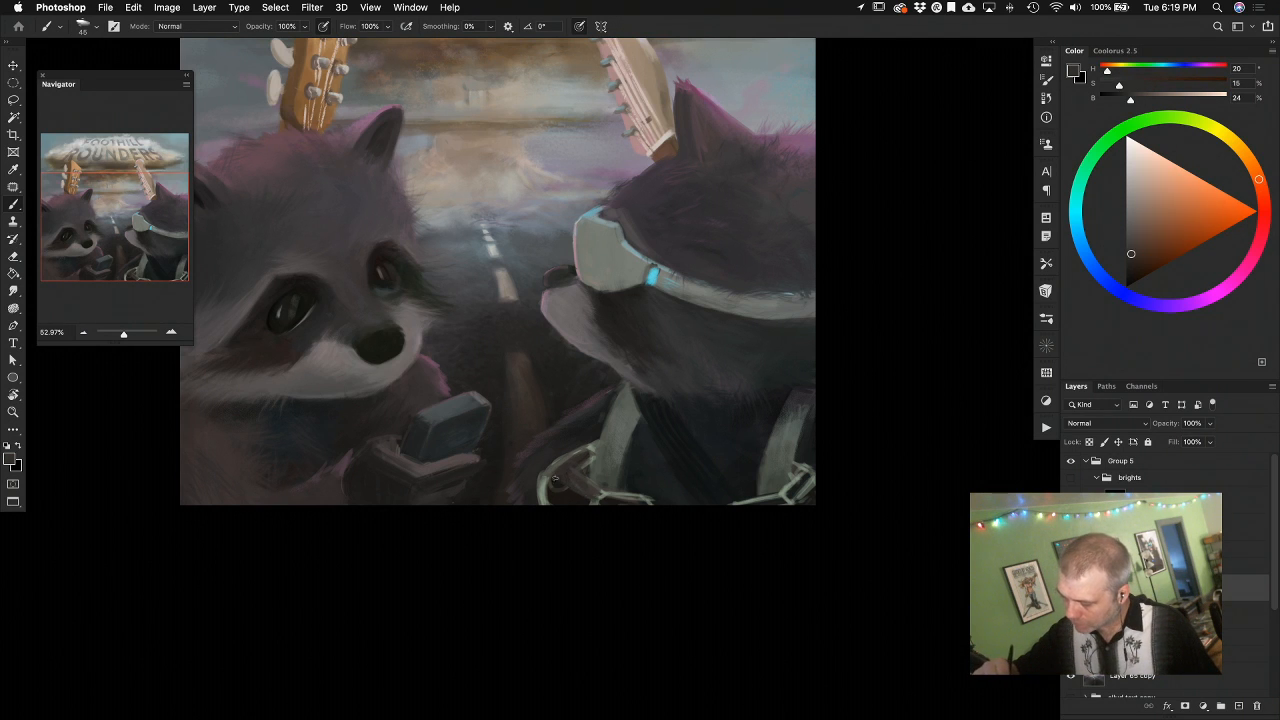
alt+click(557, 484)
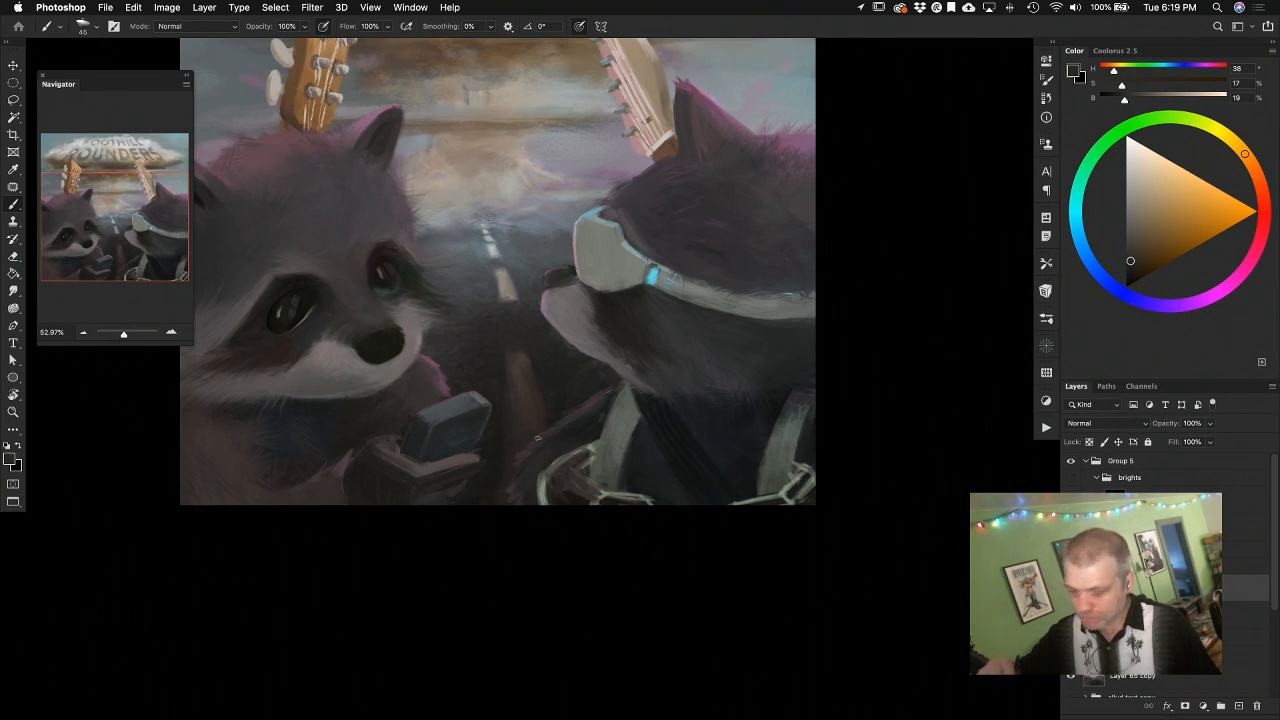
Trim the inner clasp's outer curve along the forearm with sampled dark grey and near-black brown tones
alt+click(536, 482)
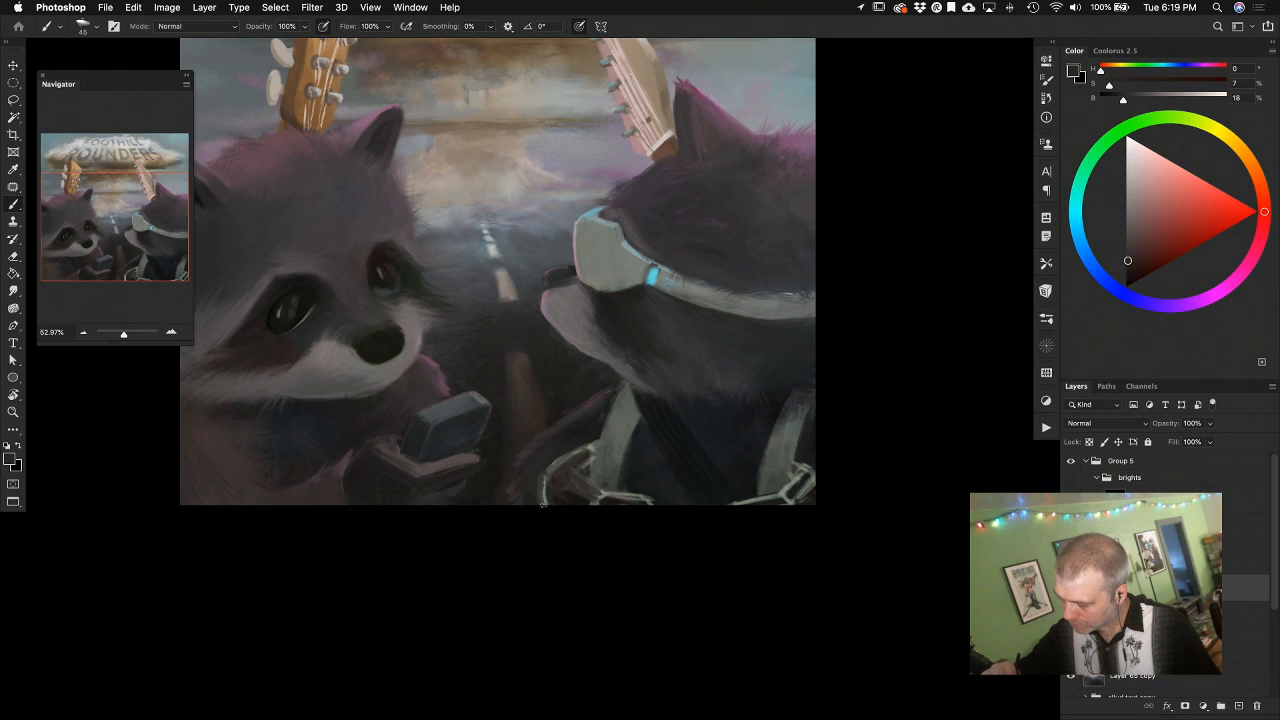
alt+click(554, 491)
alt+click(560, 490)
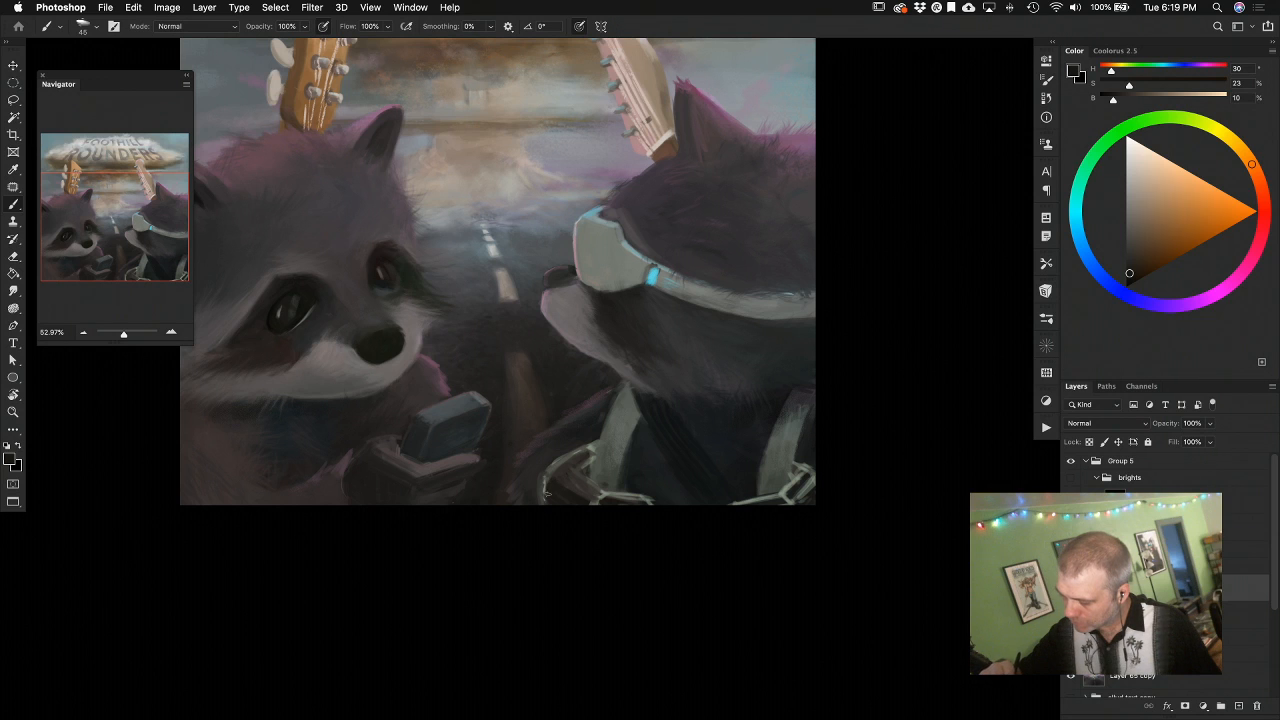
alt+click(531, 475)
alt+click(543, 463)
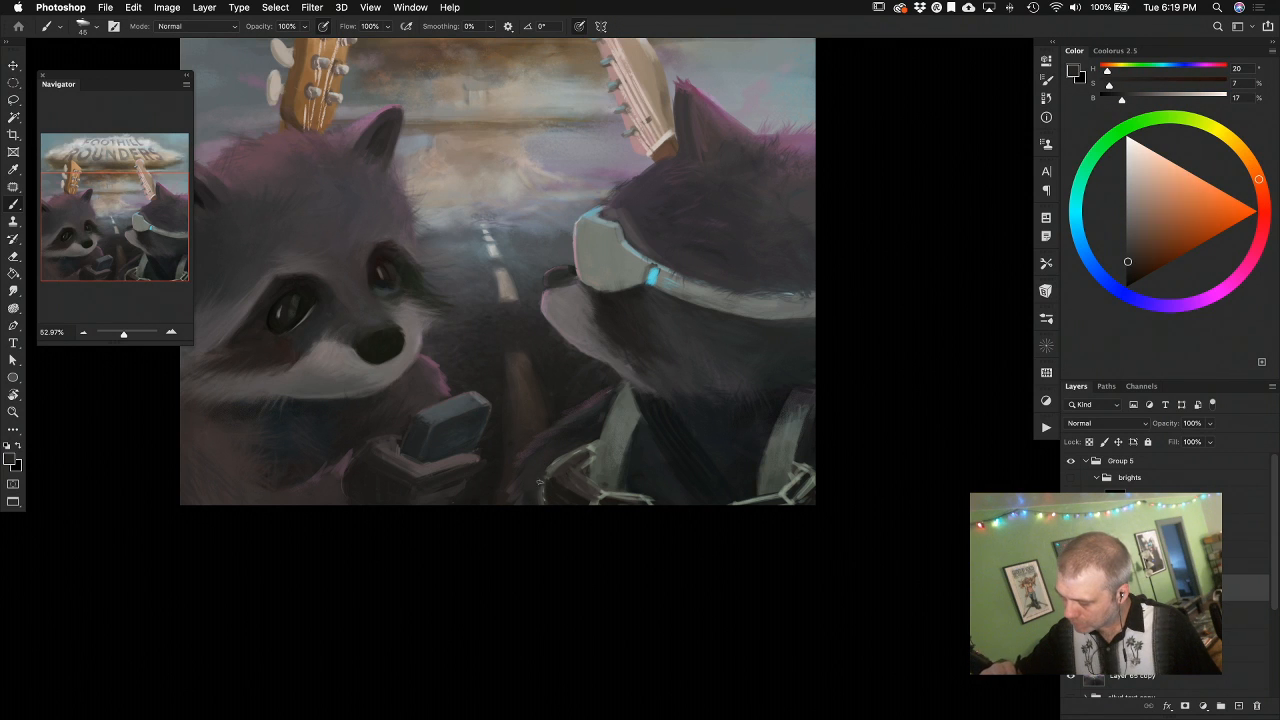
alt+click(560, 486)
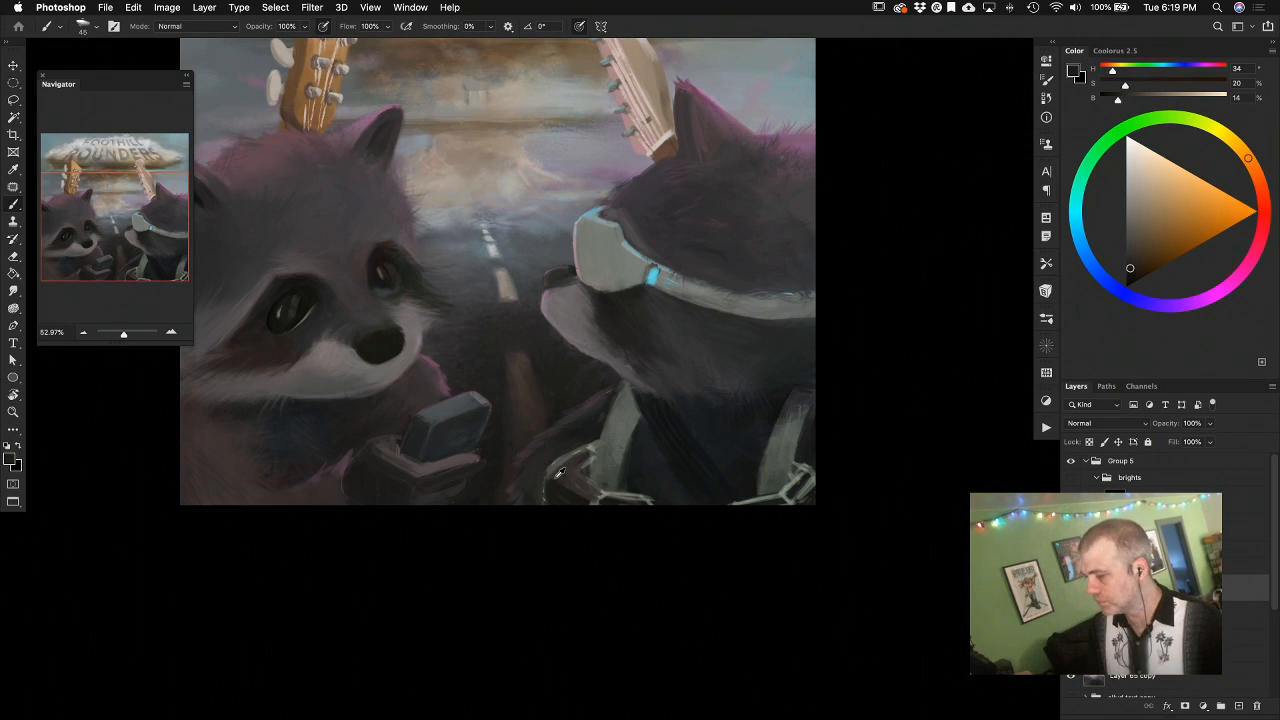
Soften the inner vest stripe's lower end above the clasp with a size 100 brush and sampled grey-green tones
alt+click(580, 458)
alt+click(618, 418)
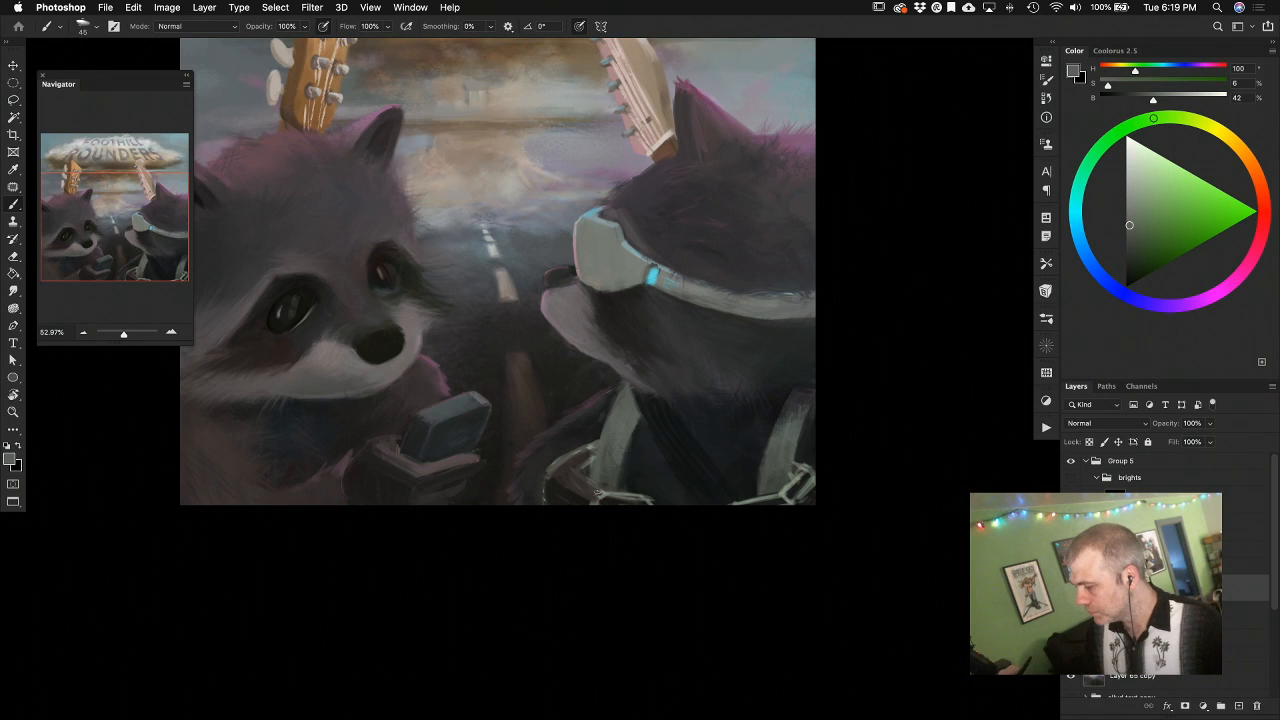
alt+click(604, 468)
key(bracketright)
key(bracketright)
key(bracketright)
key(bracketright)
key(bracketright)
key(bracketright)
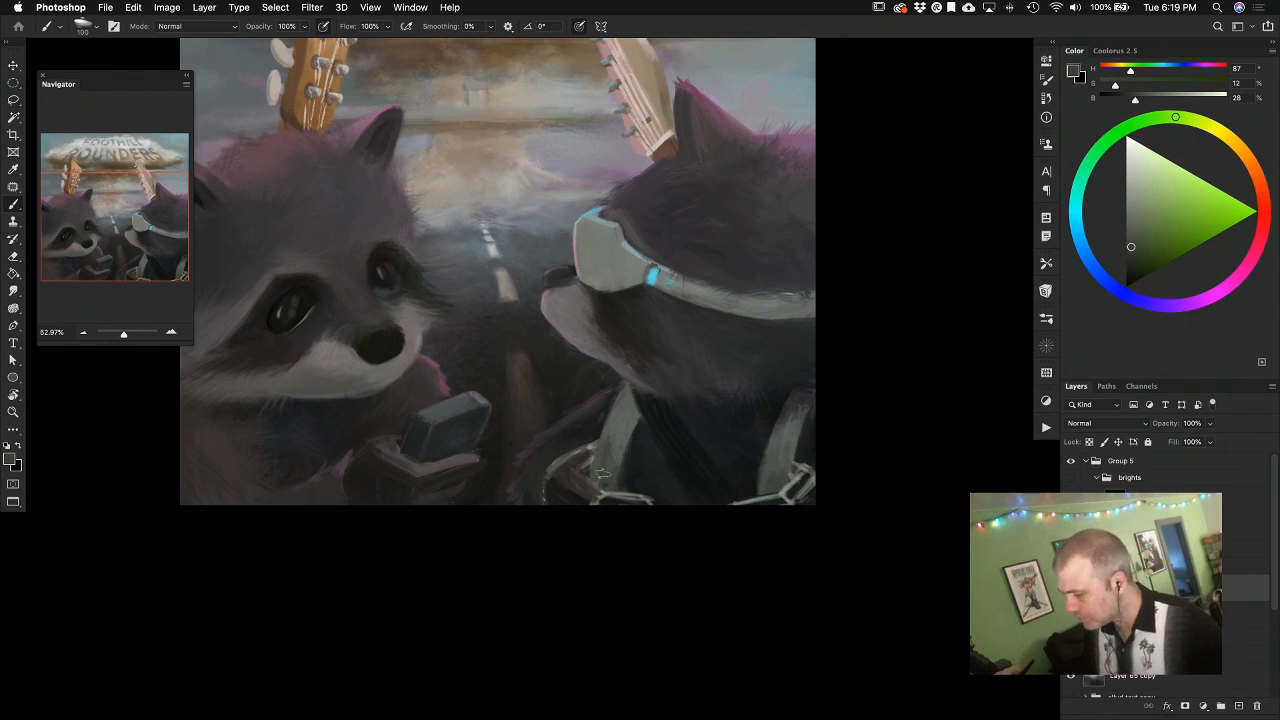
alt+click(622, 409)
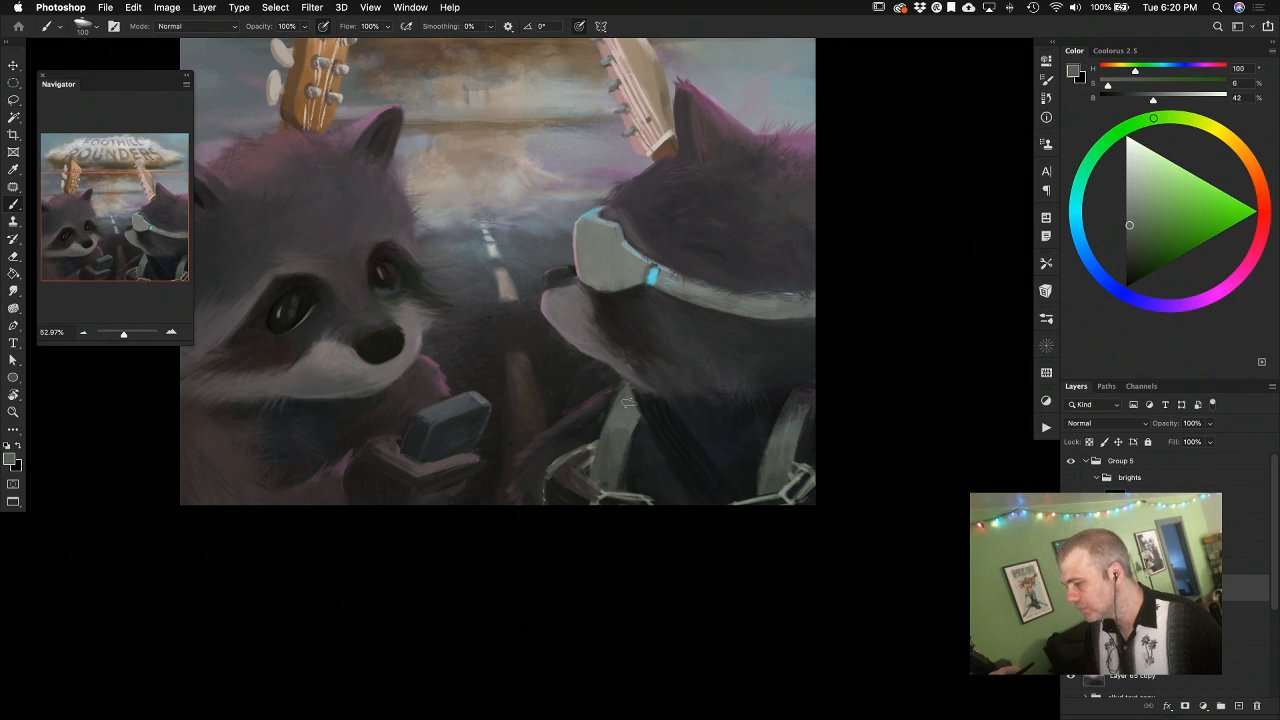
alt+click(618, 460)
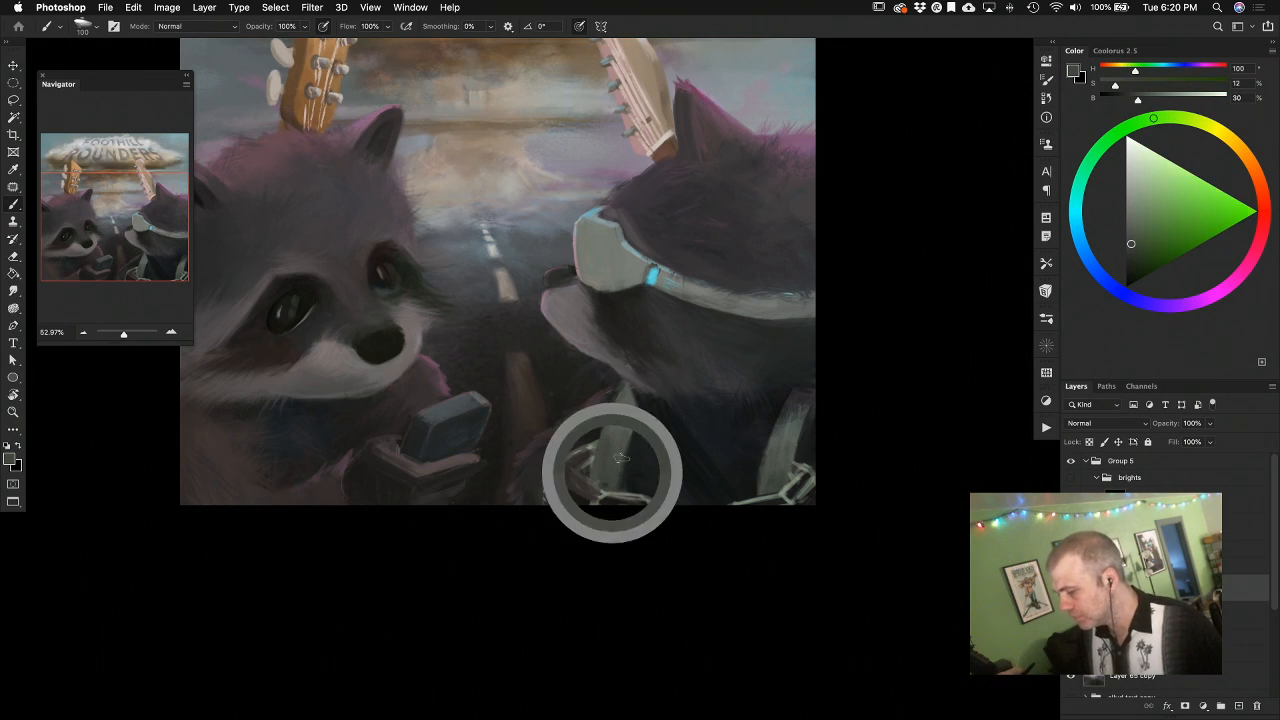
alt+click(617, 495)
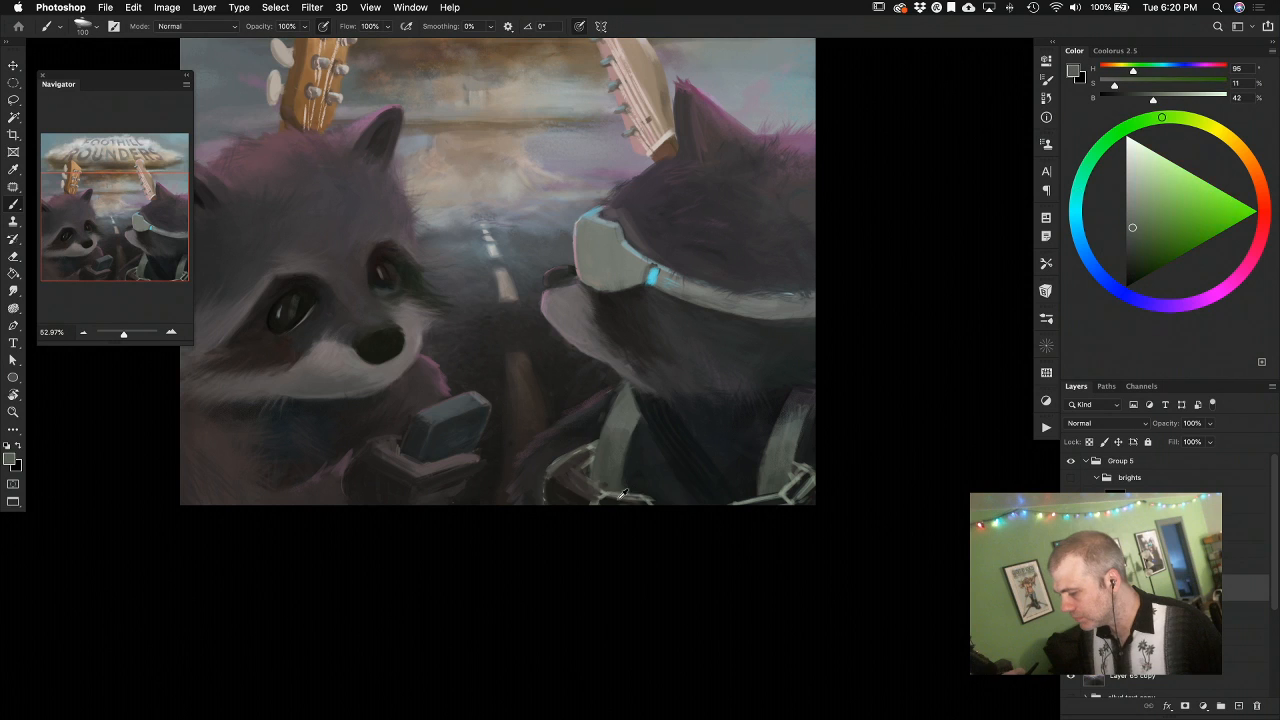
Touch up the dark vest area and clasp beside the inner stripe with sampled near-black teal, purple-grey and dark grey-green tones
alt+click(586, 486)
alt+click(654, 496)
alt+click(683, 462)
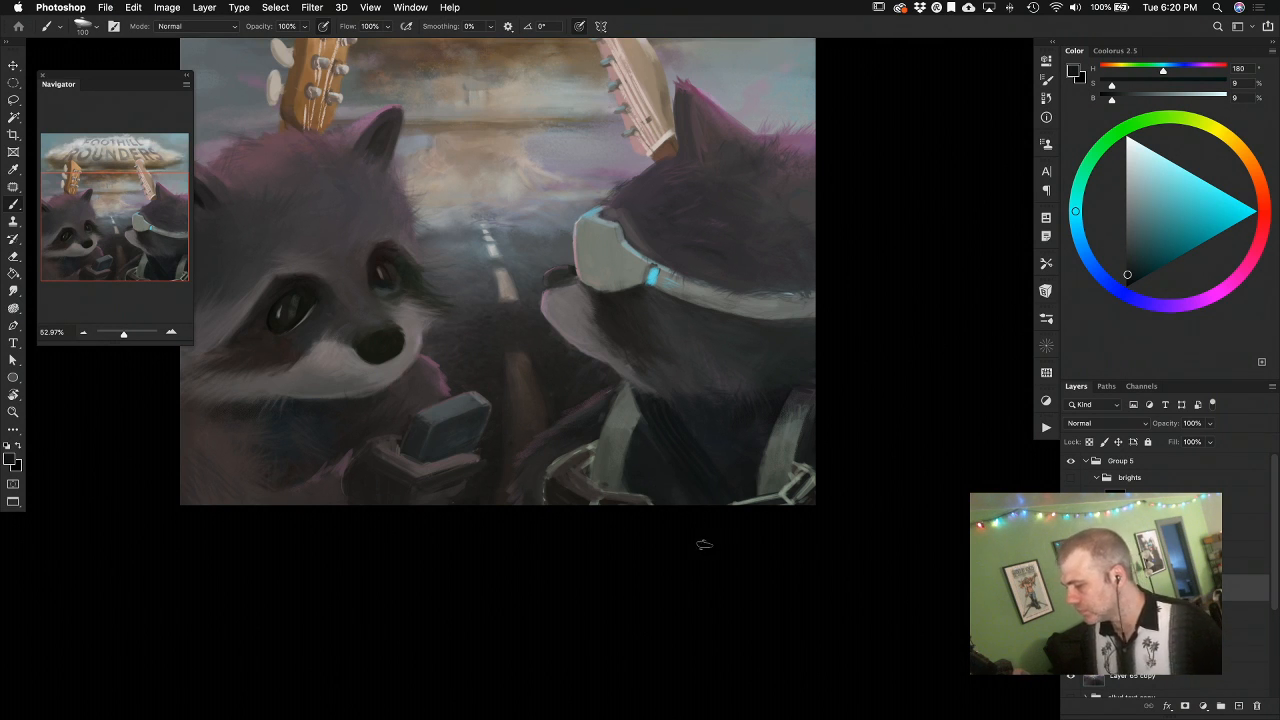
alt+click(710, 378)
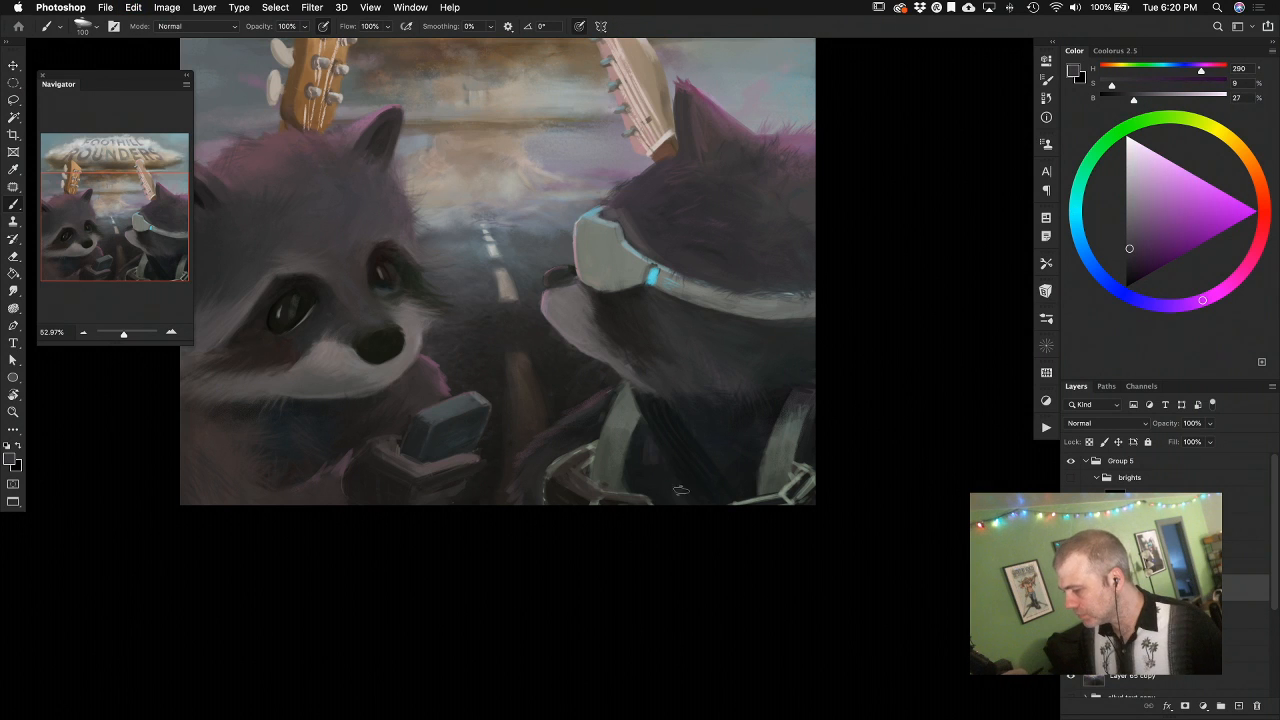
alt+click(604, 465)
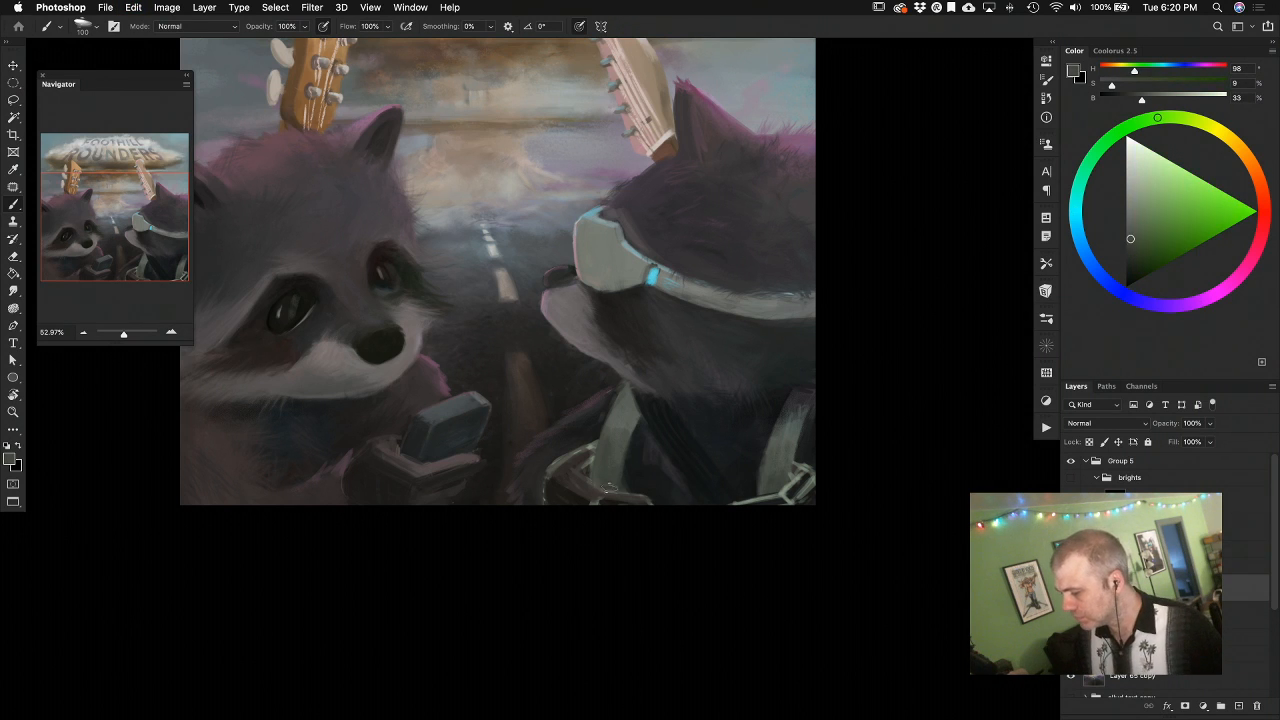
Cover the inner clasp's outer curve next to the forearm with a smaller brush and sampled near-black brown and dark grey tones
key(bracketleft)
key(bracketleft)
key(bracketleft)
key(bracketleft)
key(bracketleft)
key(bracketleft)
drag(655, 484, 703, 596)
drag(694, 592, 737, 613)
alt+click(563, 620)
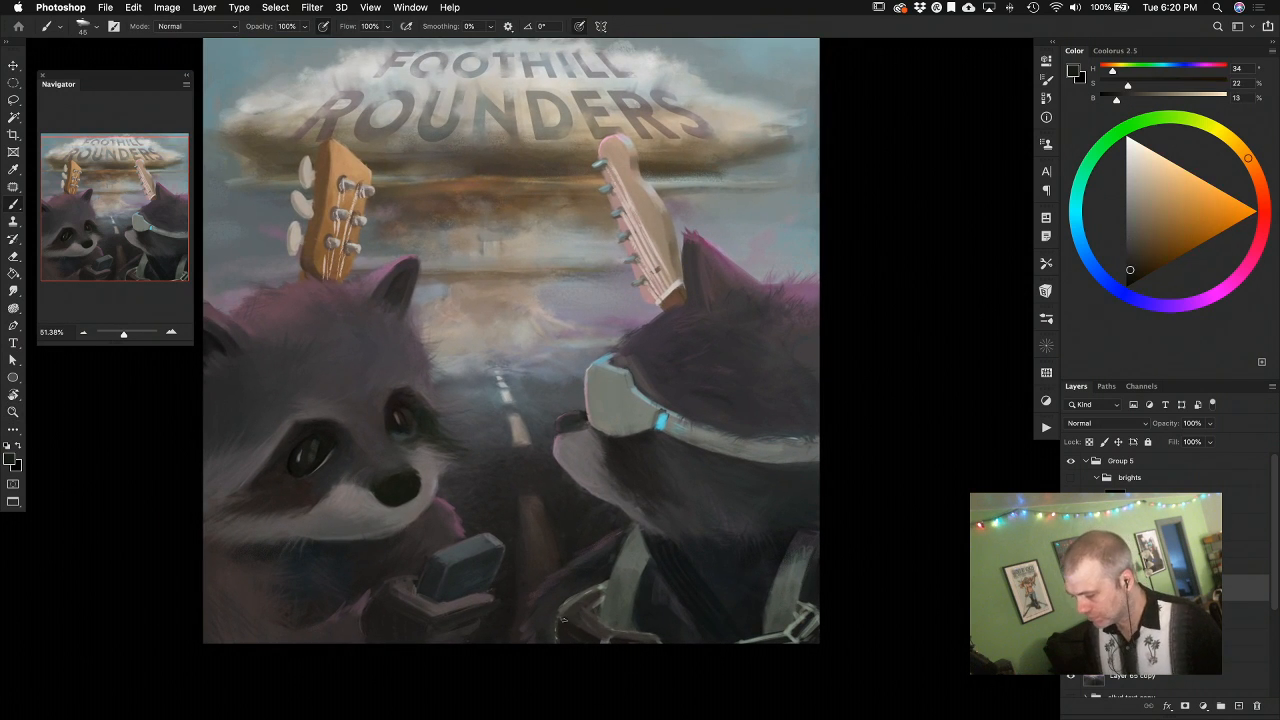
alt+click(551, 616)
alt+click(563, 643)
alt+click(578, 608)
alt+click(582, 583)
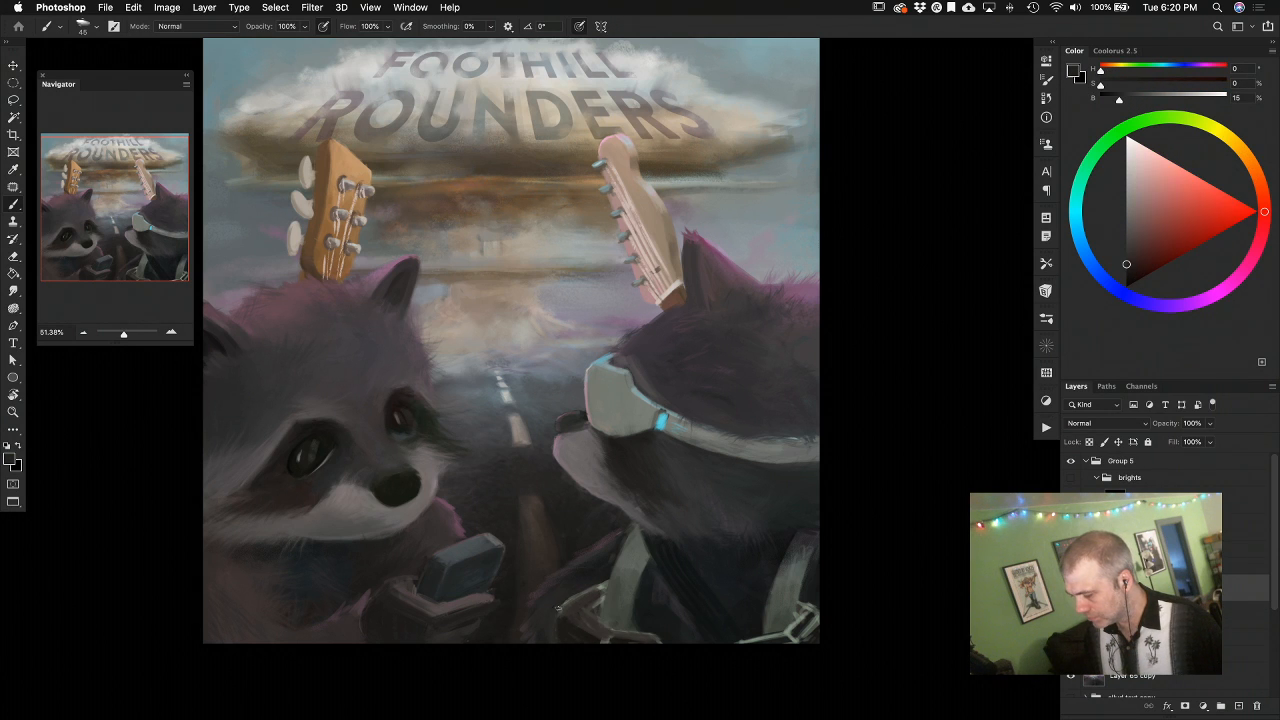
Paint out the clasp loop where it meets the inner vest stripe with sampled dark brown and near-black green tones
alt+click(601, 587)
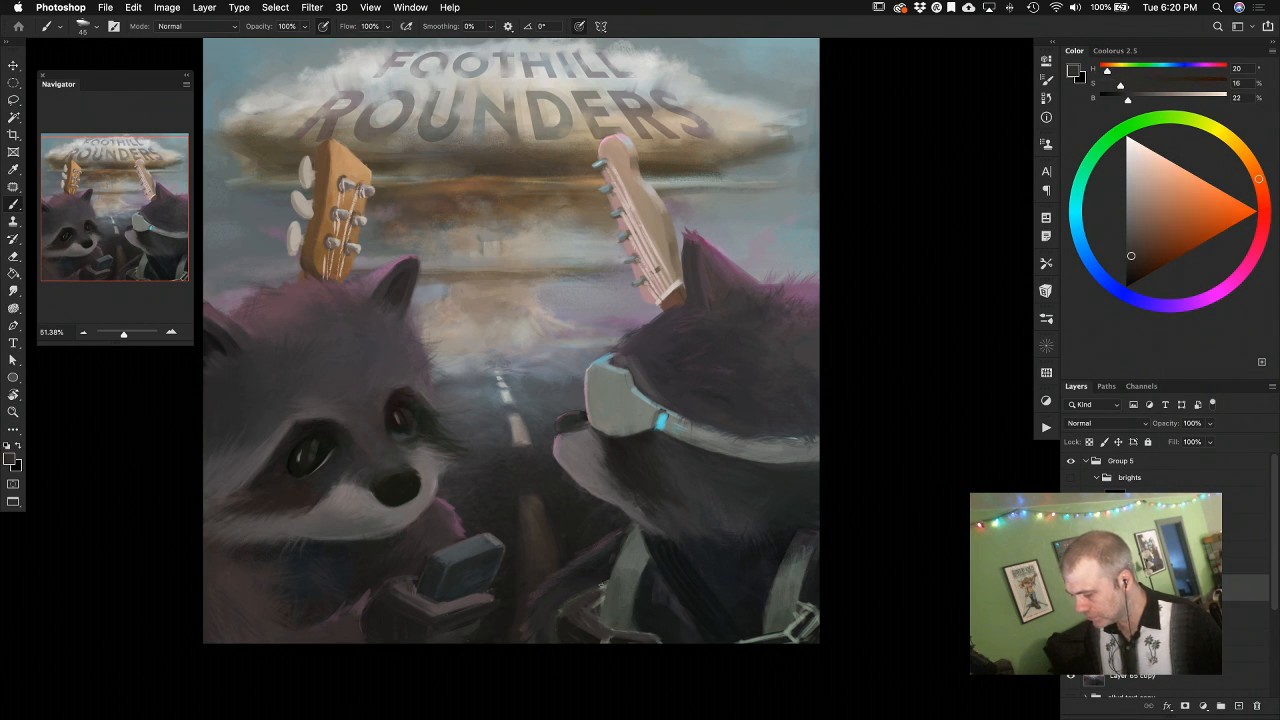
alt+click(611, 589)
alt+click(597, 612)
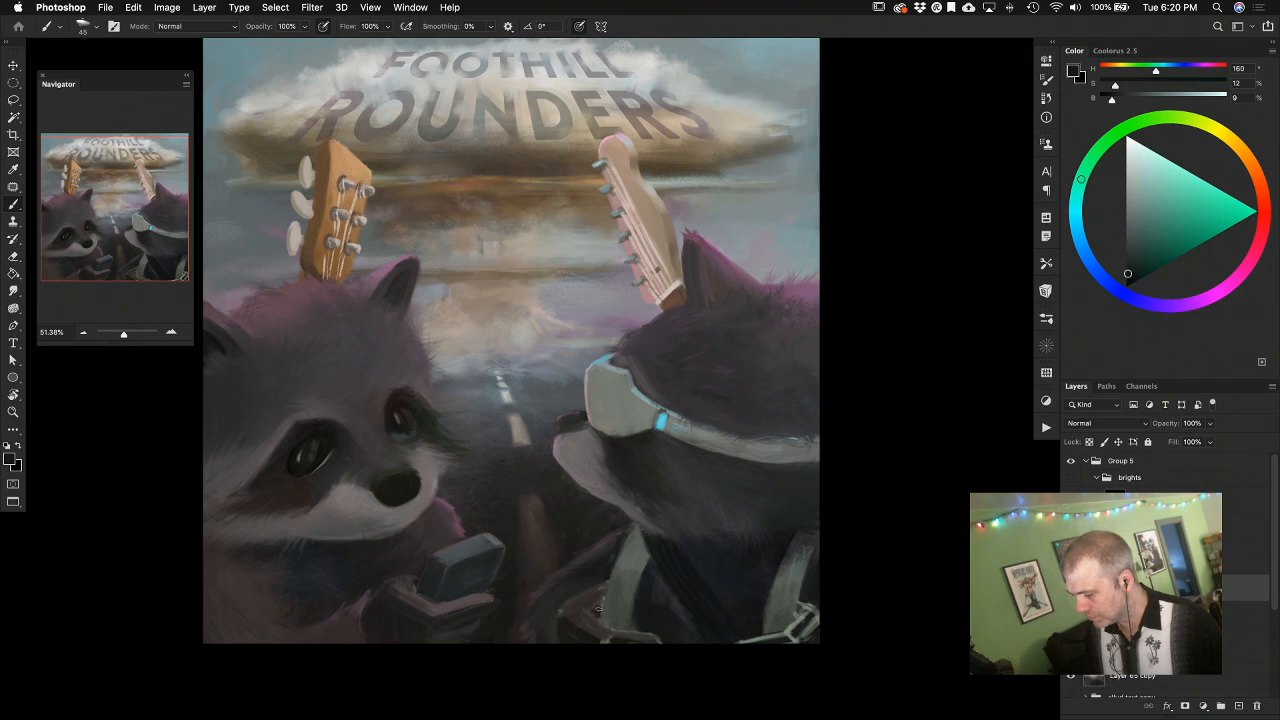
alt+click(595, 614)
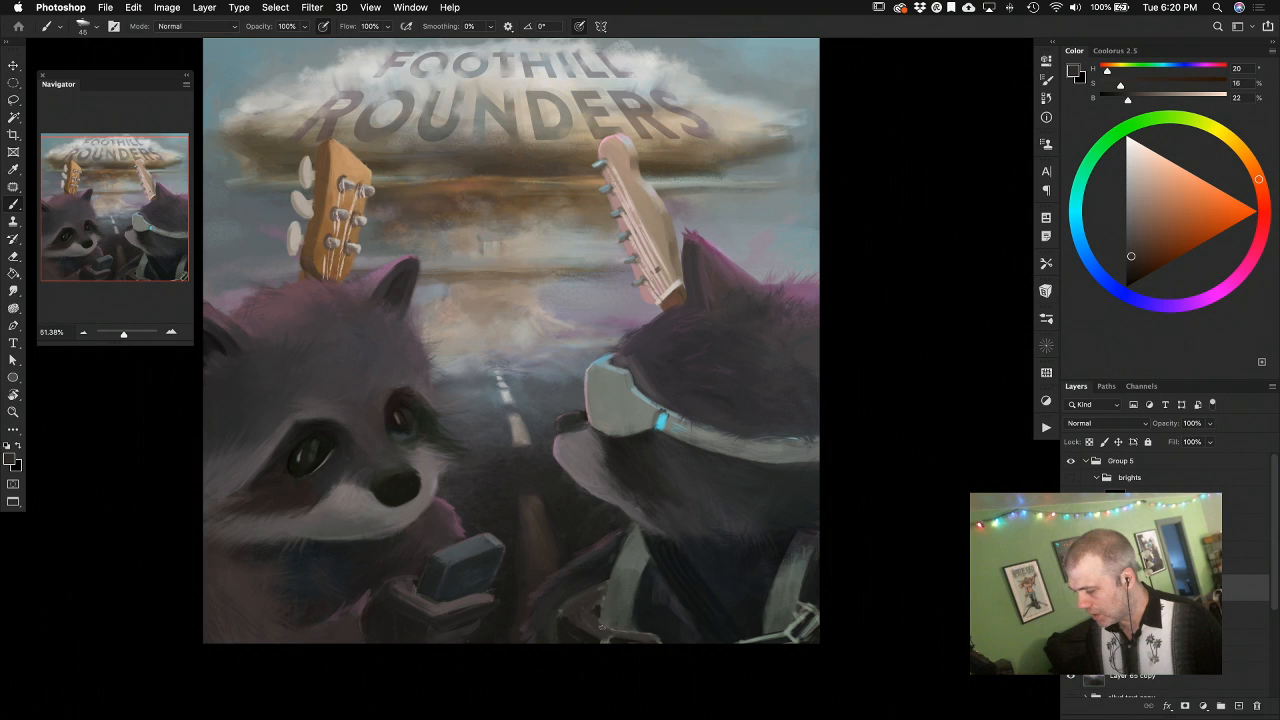
alt+click(605, 615)
alt+click(609, 614)
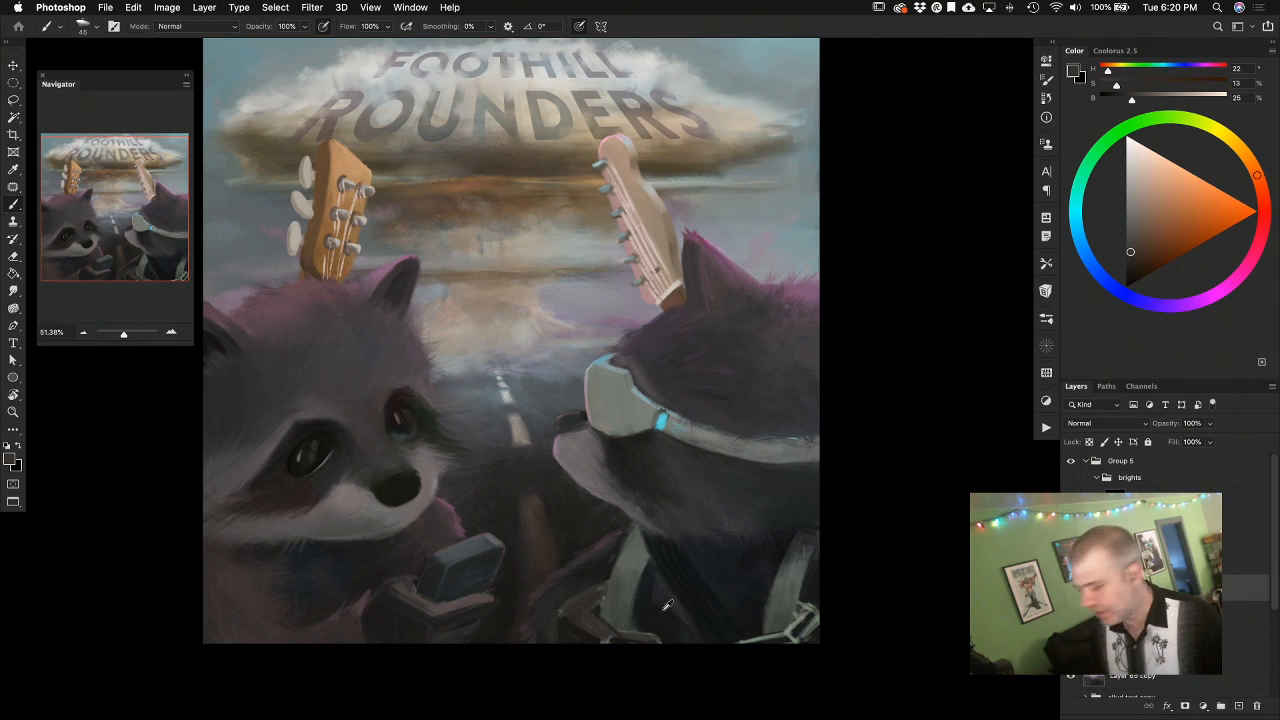
Cover the inner clasp's remaining lower bar at the painting's bottom edge with sampled olive-brown, black and dark grey-green tones
alt+click(605, 635)
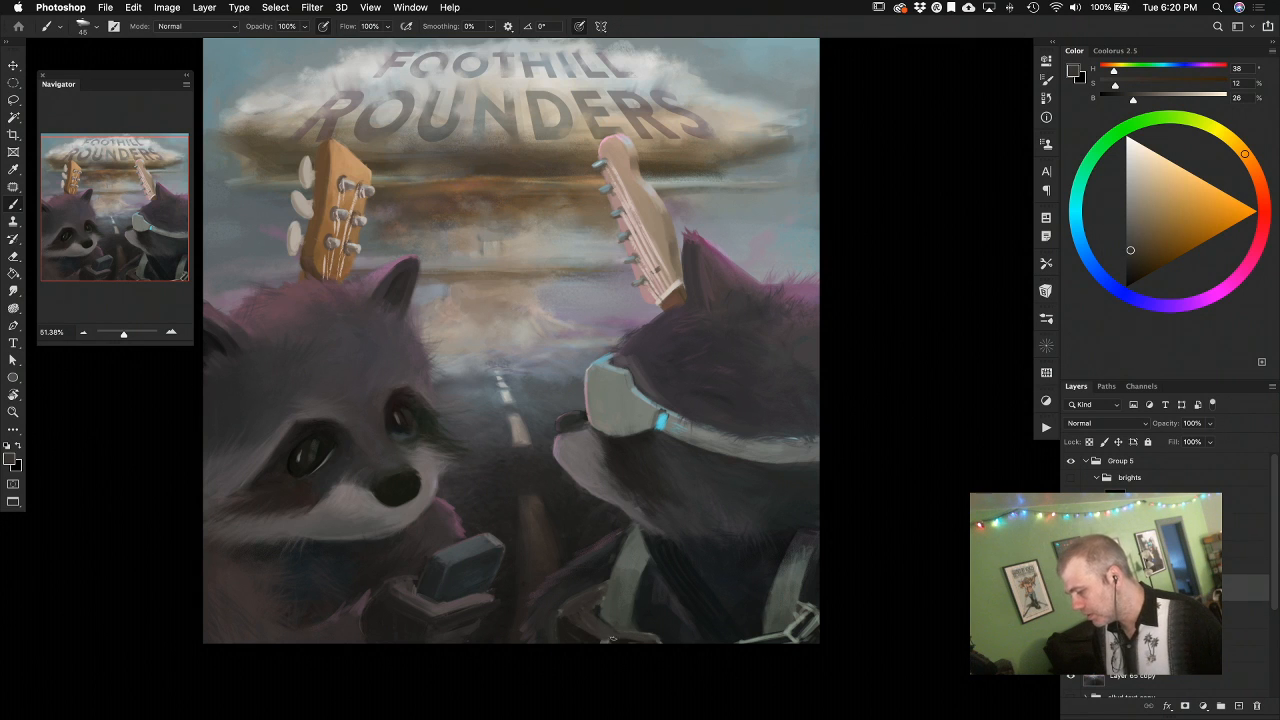
alt+click(595, 641)
alt+click(594, 640)
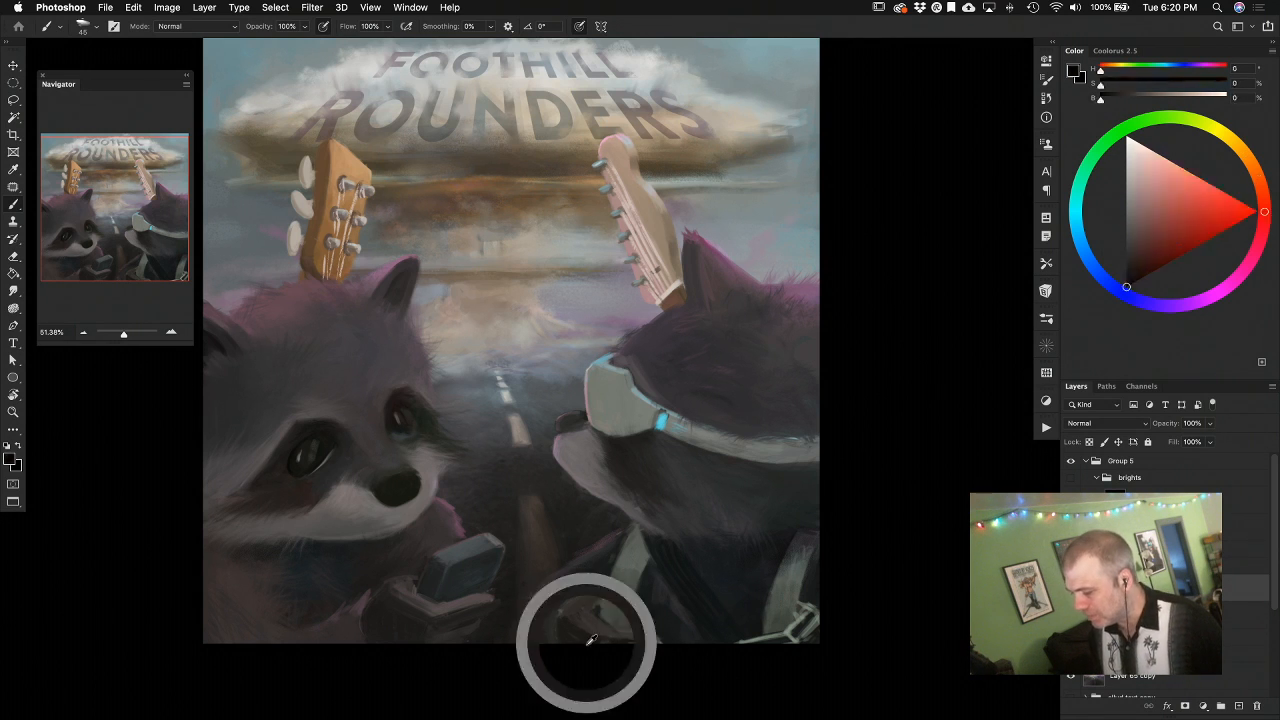
alt+click(592, 620)
alt+click(608, 633)
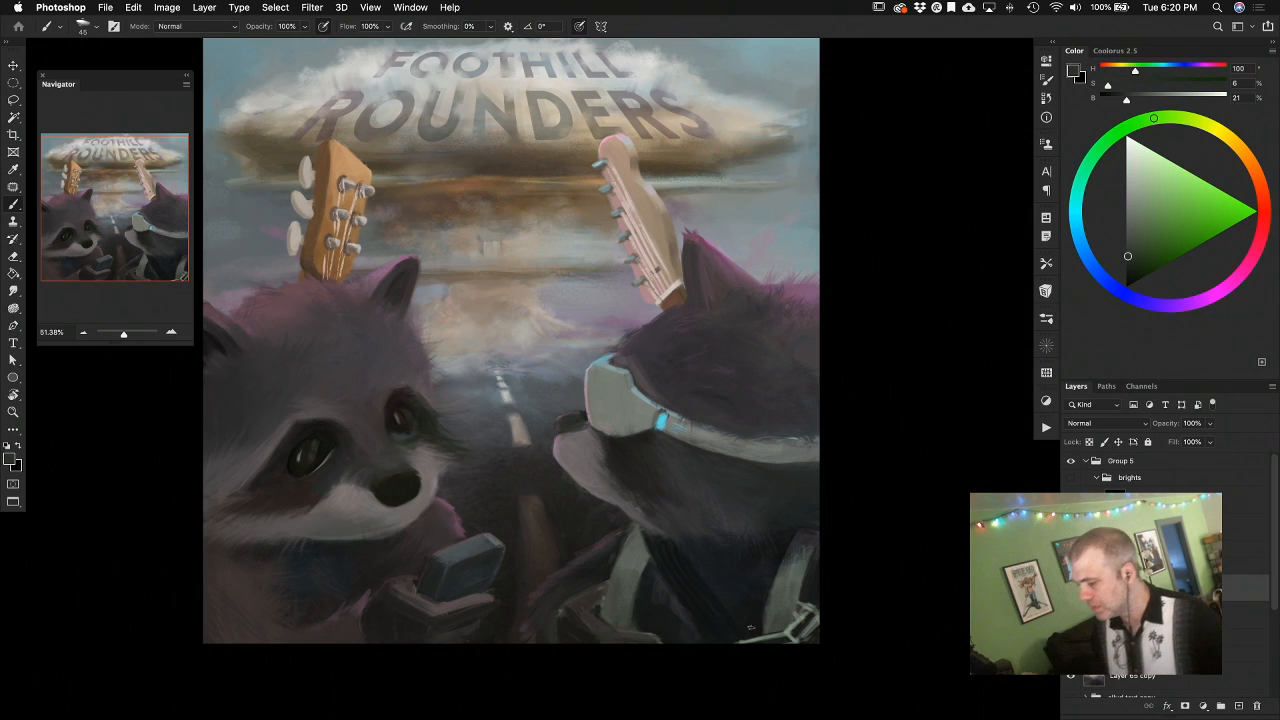
Duplicate the layer group and merge the duplicate into a single layer
scroll(737, 631, down, 3)
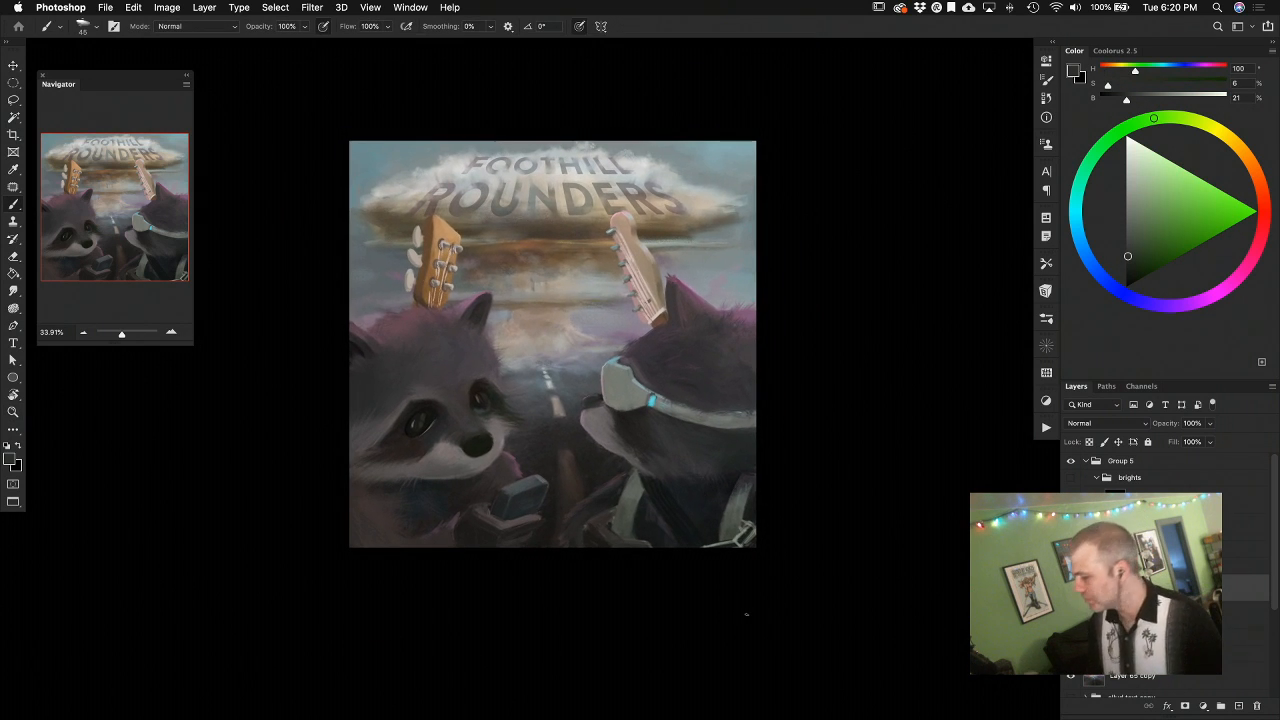
key(super+shift+alt+n)
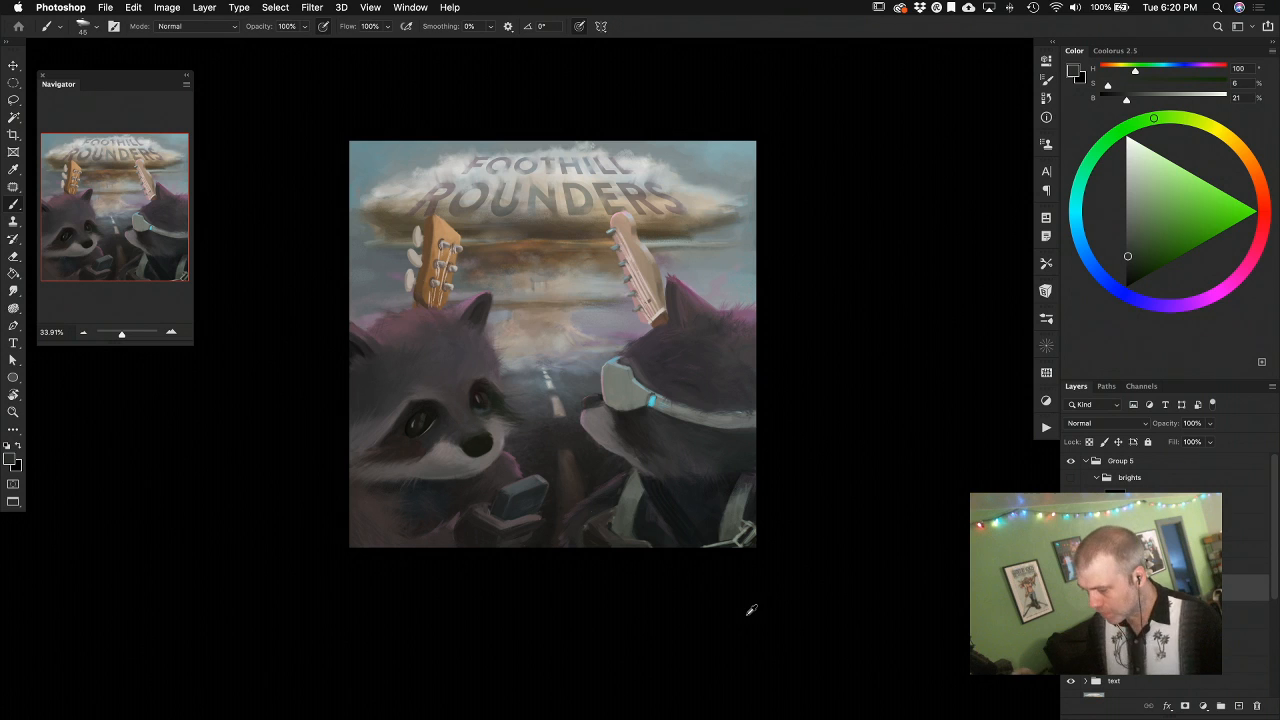
shift+click(1180, 642)
click(1180, 566)
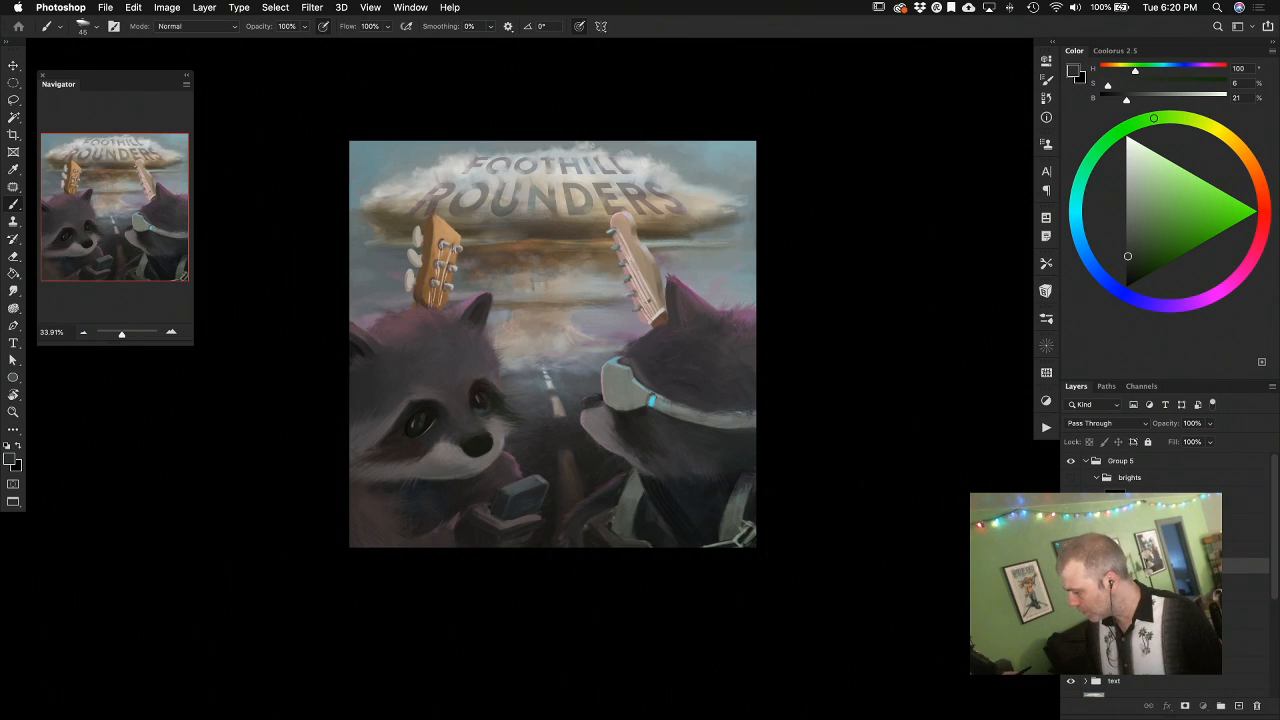
key(super+j)
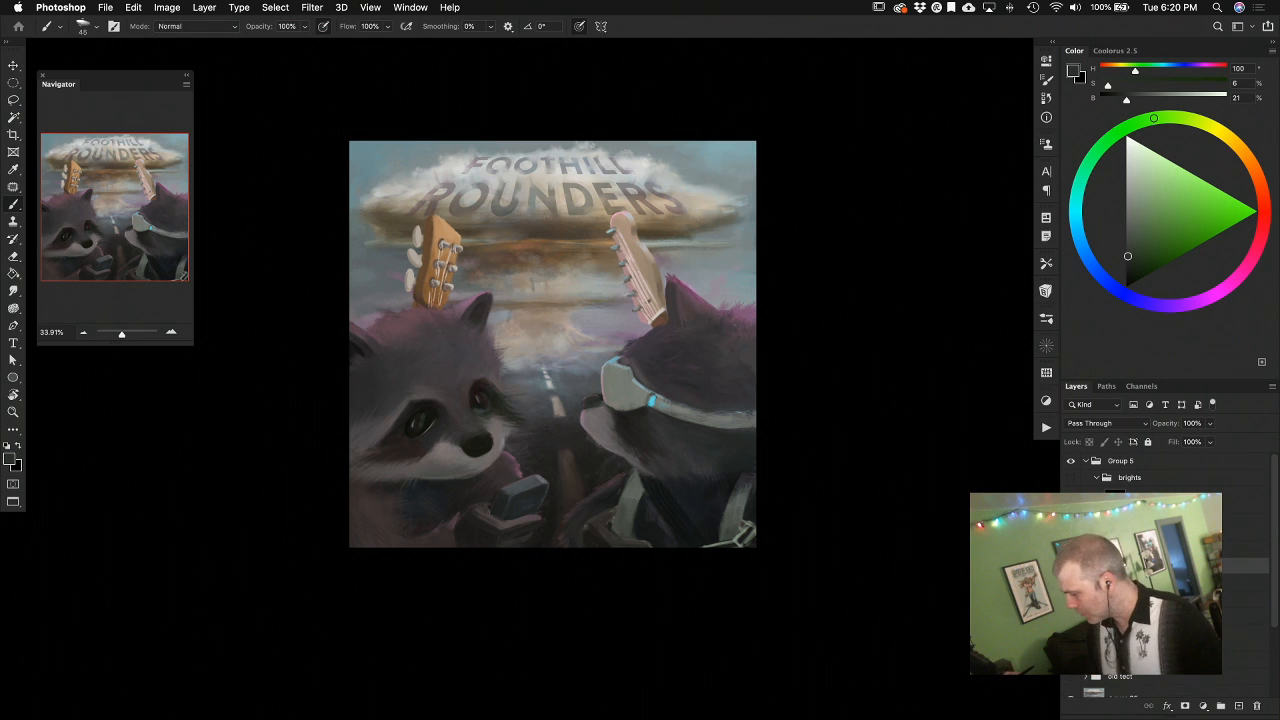
key(super+e)
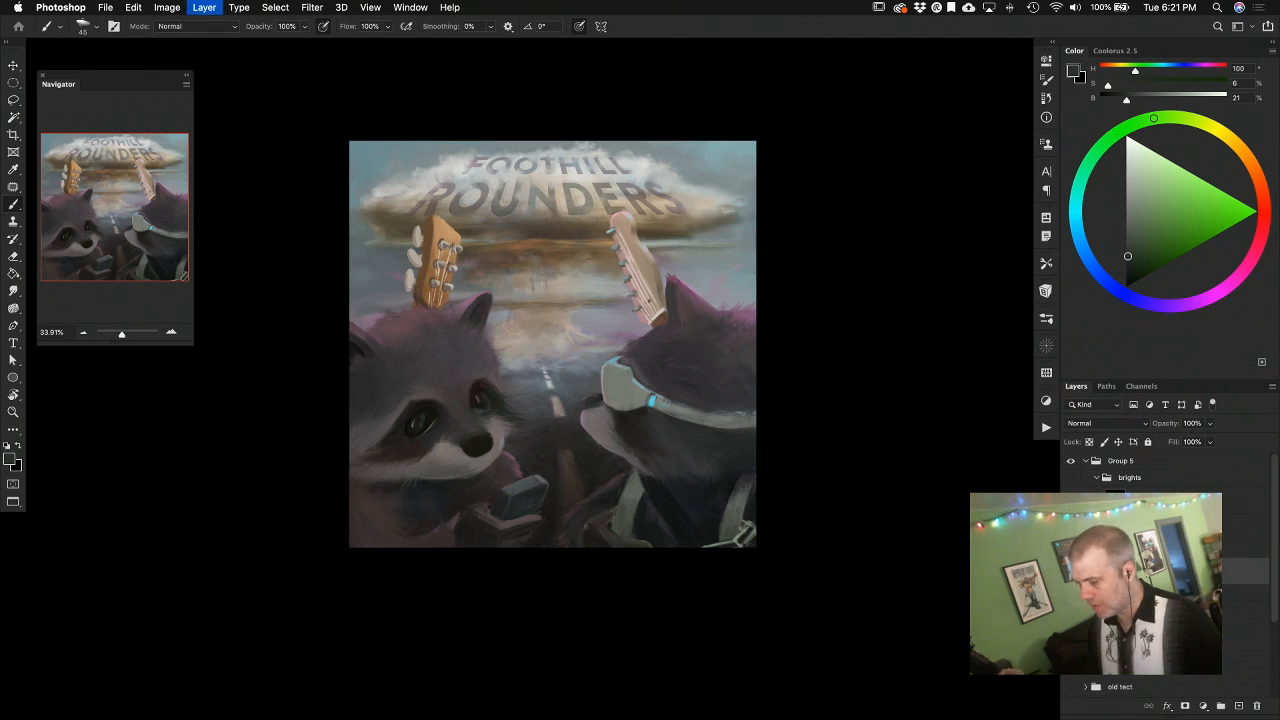
Add a sampled muted-pink rim light along the goggled raccoon's forearm and shape its lower end with sampled near-black brown
drag(657, 520, 692, 520)
key(e)
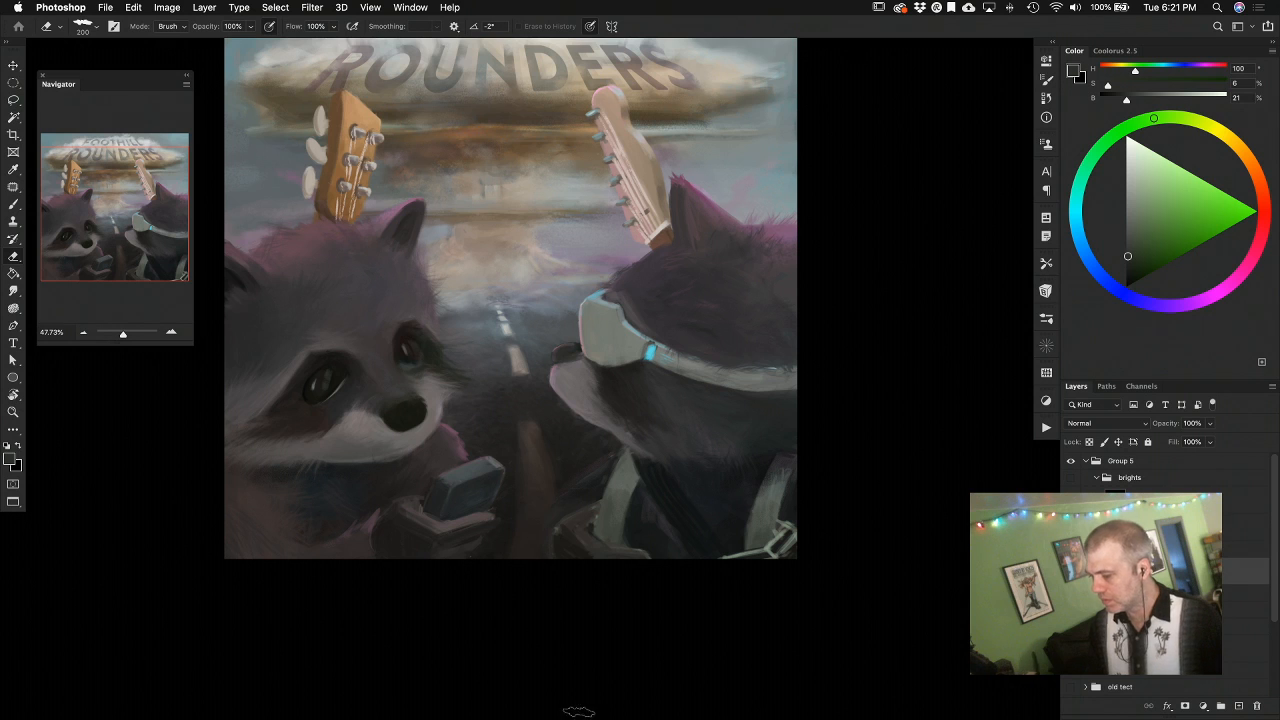
key(b)
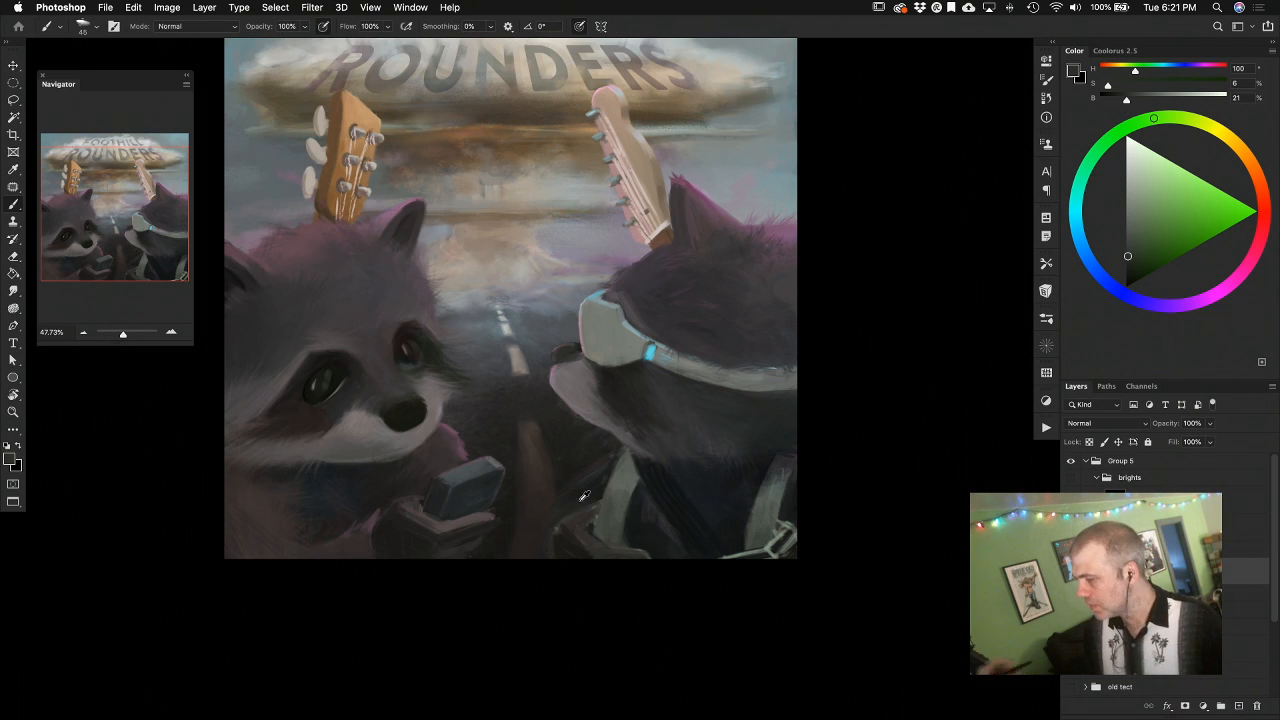
alt+click(775, 232)
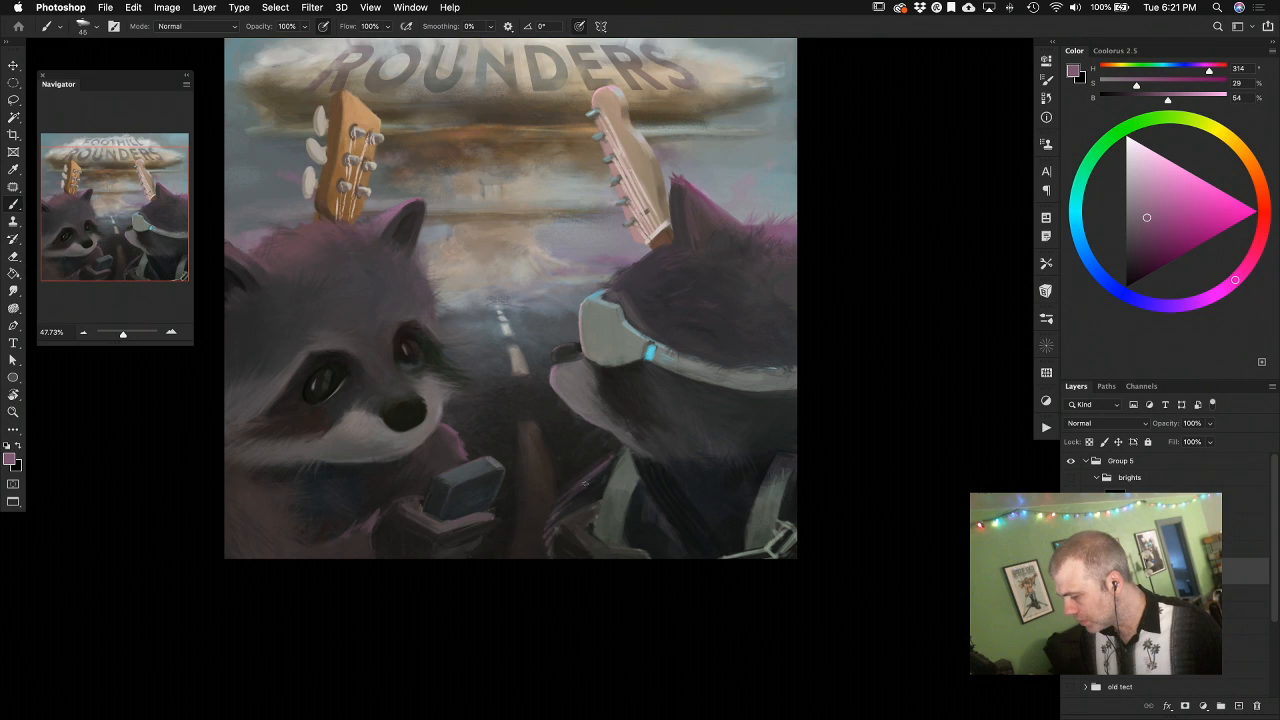
alt+click(558, 535)
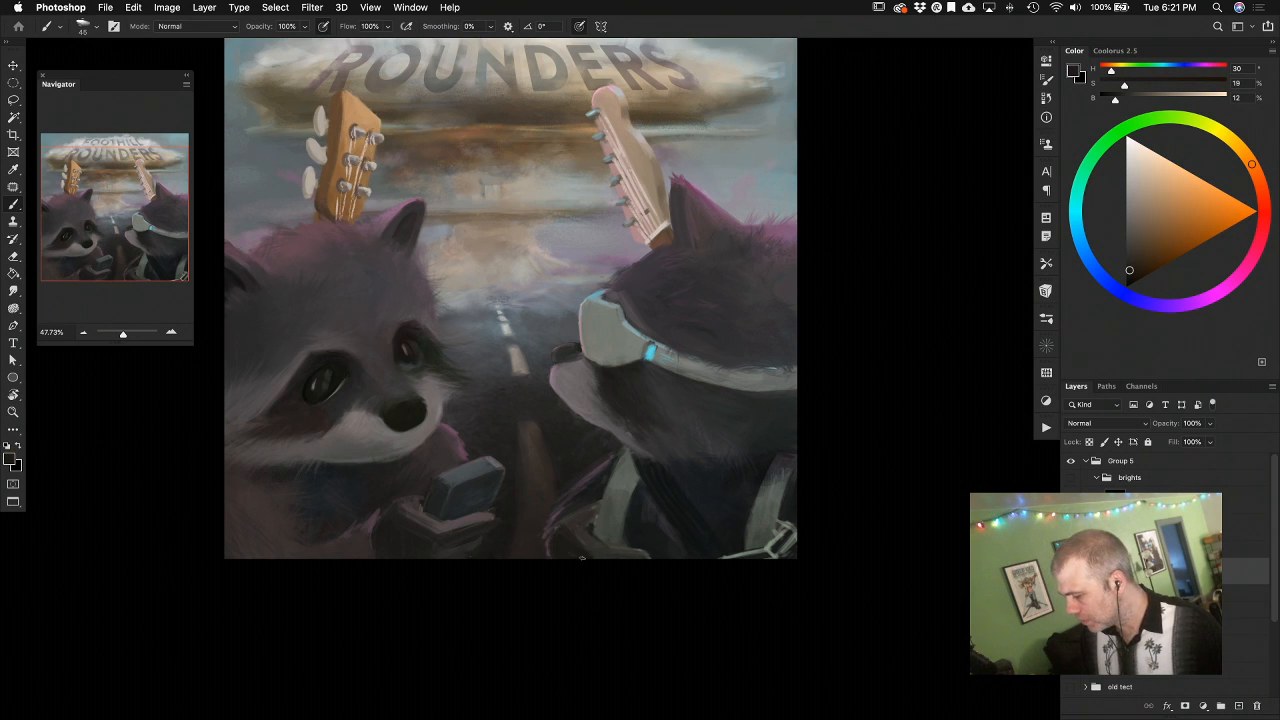
scroll(777, 534, down, 2)
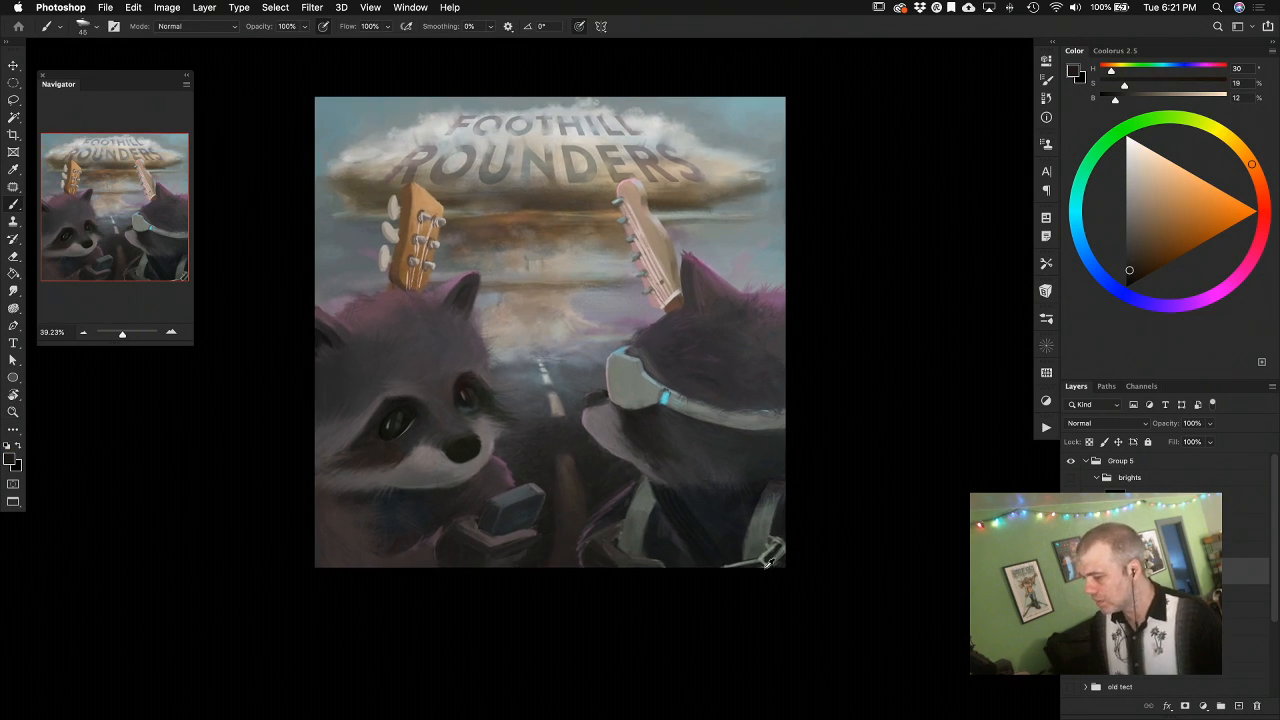
alt+click(604, 556)
alt+click(602, 556)
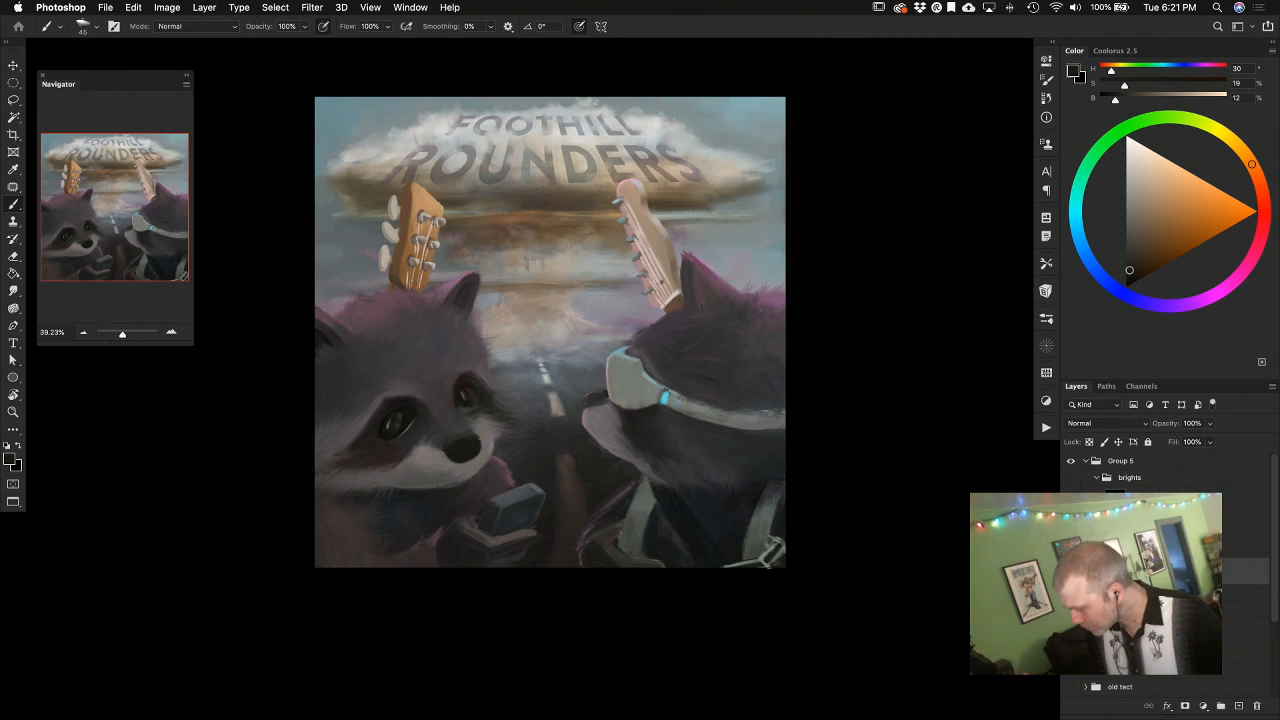
Paint out the outer clasp at the painting's lower corner with sampled near-black and dark olive-grey tones
alt+click(745, 562)
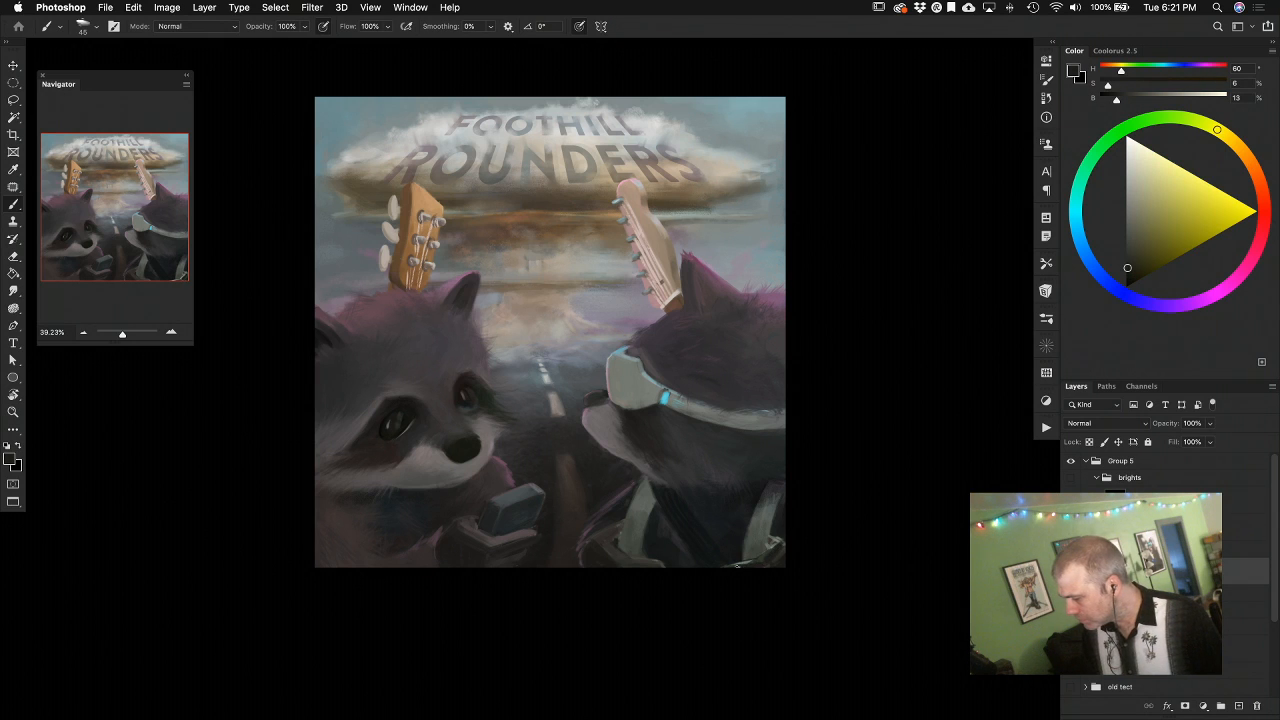
alt+click(771, 542)
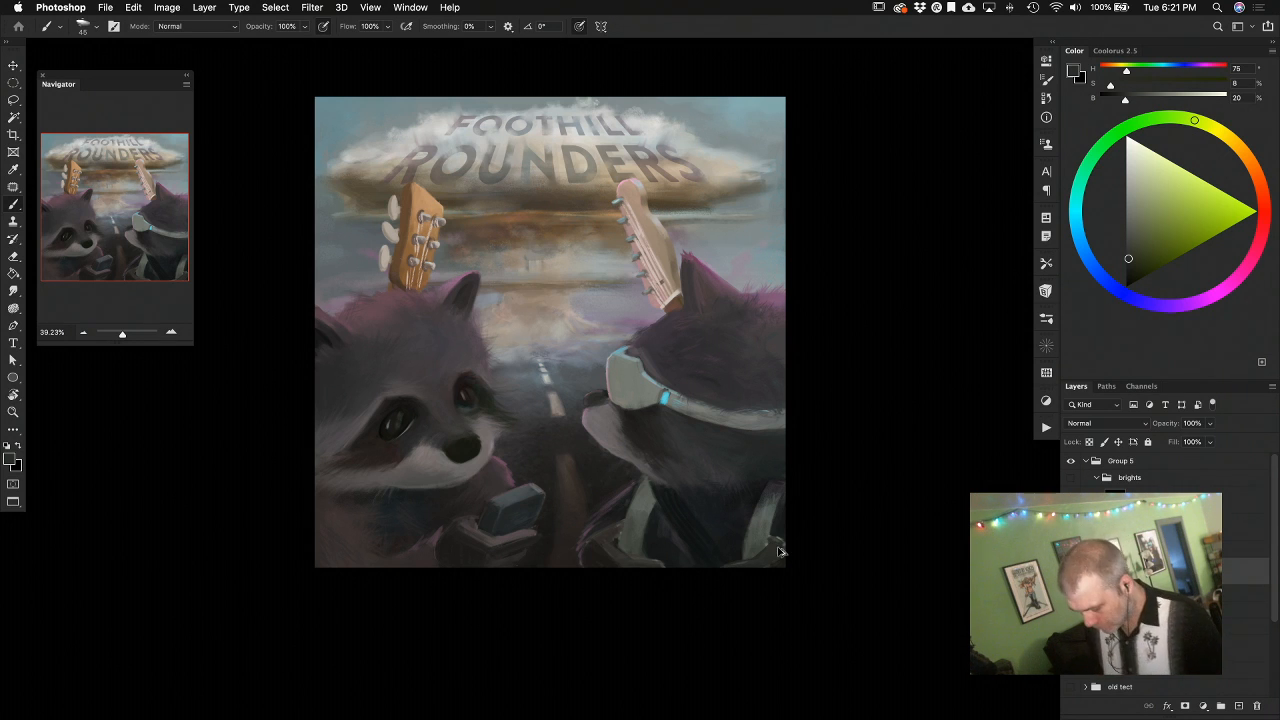
Set the layer's blend mode to Overlay and brush pale off-white light over the goggled raccoon's vest
click(1100, 423)
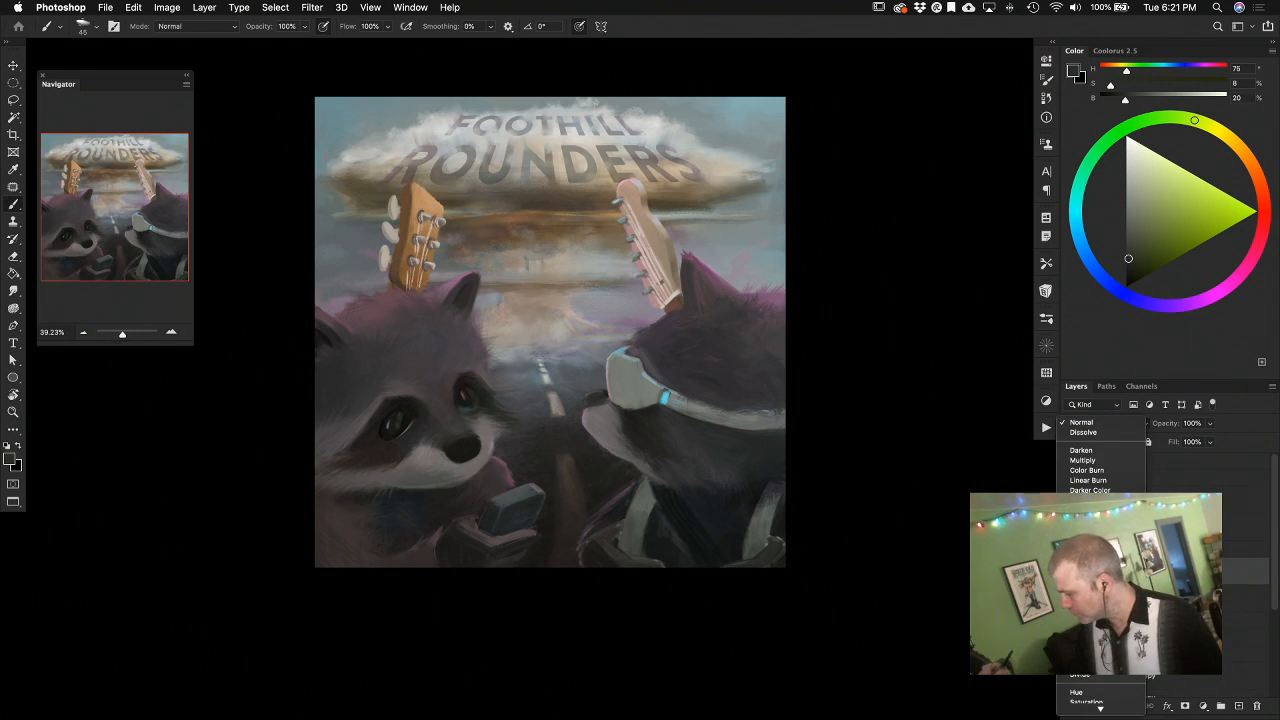
click(1083, 566)
drag(1127, 240, 1133, 149)
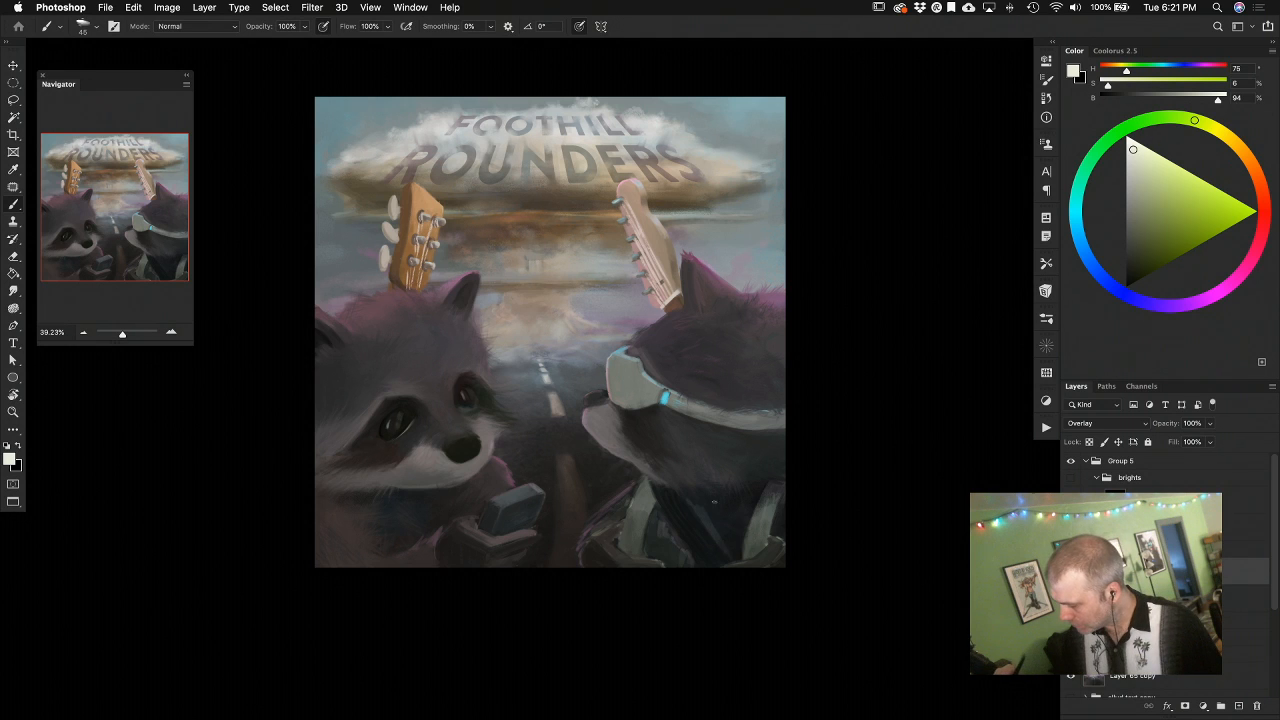
drag(738, 547, 751, 500)
Broaden the pale overlay light across the vest with the brush enlarged to 125, and soften it with a large eraser
key(bracketright)
key(bracketright)
key(bracketright)
key(bracketright)
key(bracketright)
key(bracketright)
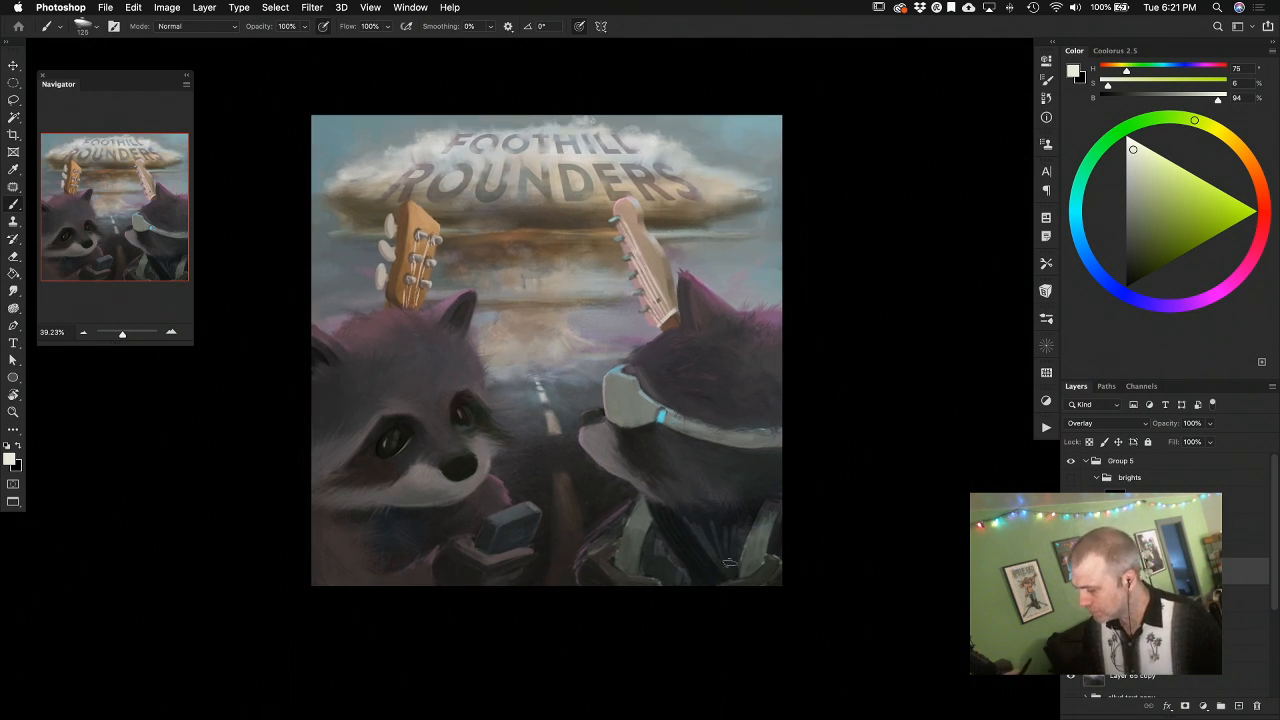
mouse_move(738, 548)
mouse_down()
mouse_move(726, 518)
mouse_move(716, 539)
mouse_move(694, 523)
mouse_move(731, 526)
mouse_move(716, 557)
mouse_move(682, 514)
mouse_move(755, 515)
mouse_move(771, 585)
mouse_move(780, 531)
mouse_move(783, 561)
mouse_move(748, 543)
mouse_move(727, 575)
mouse_move(700, 540)
mouse_move(732, 583)
mouse_move(707, 537)
mouse_up()
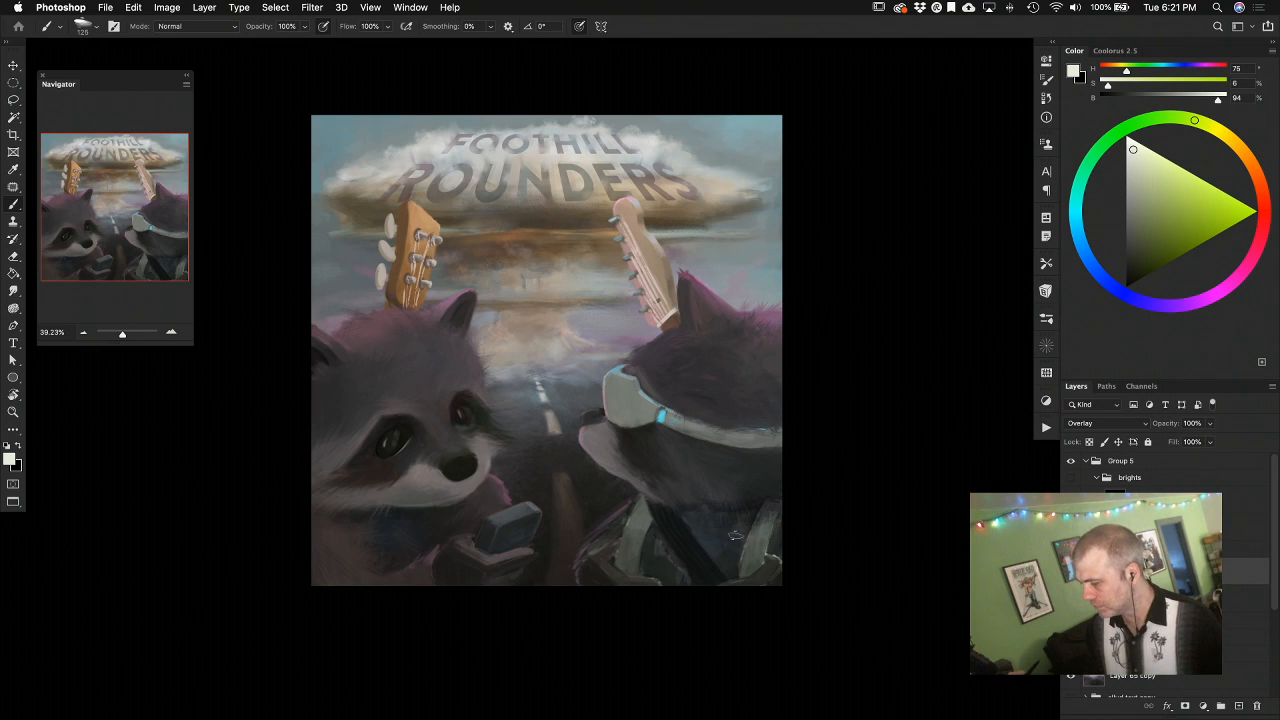
mouse_move(652, 548)
mouse_down()
mouse_move(666, 550)
mouse_move(645, 551)
mouse_up()
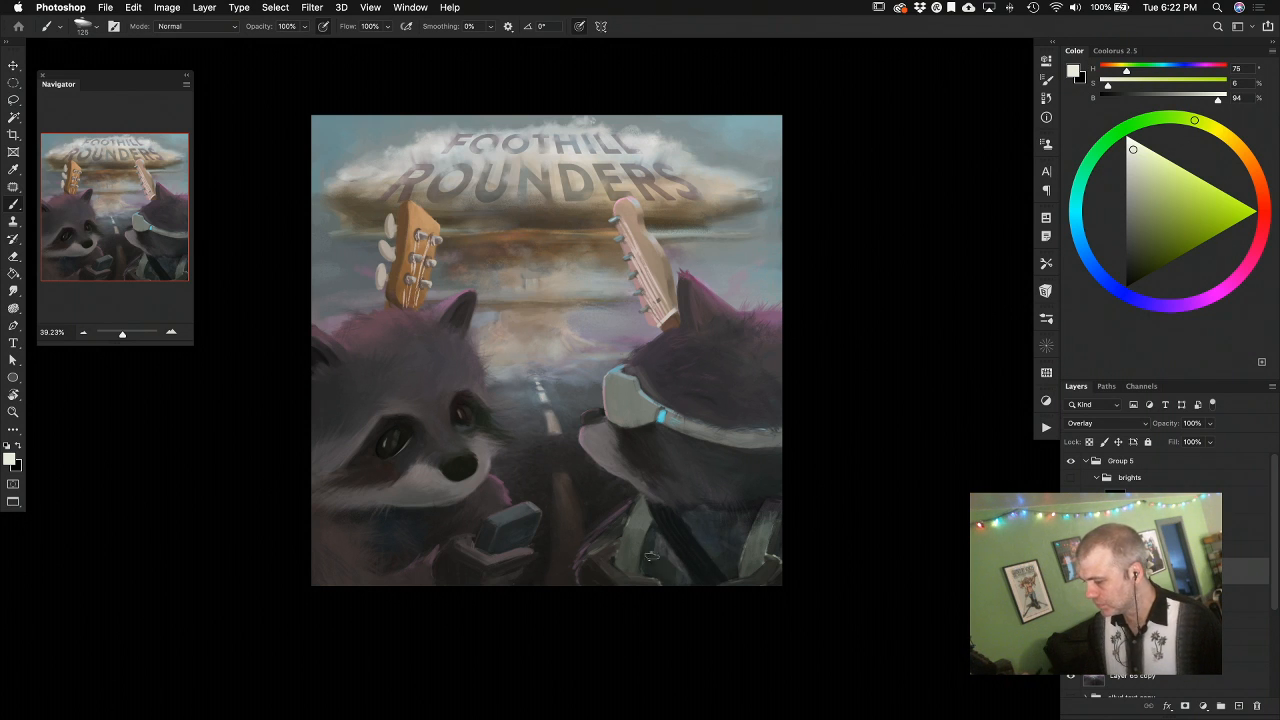
key(w)
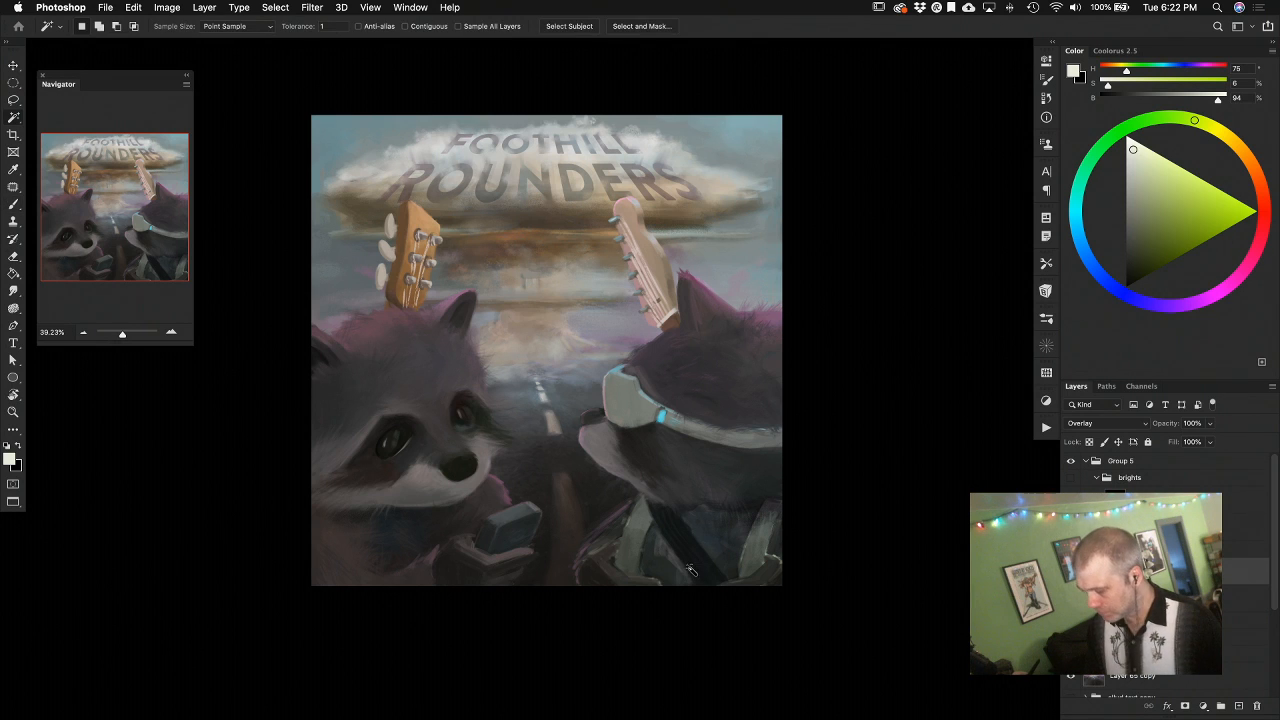
key(e)
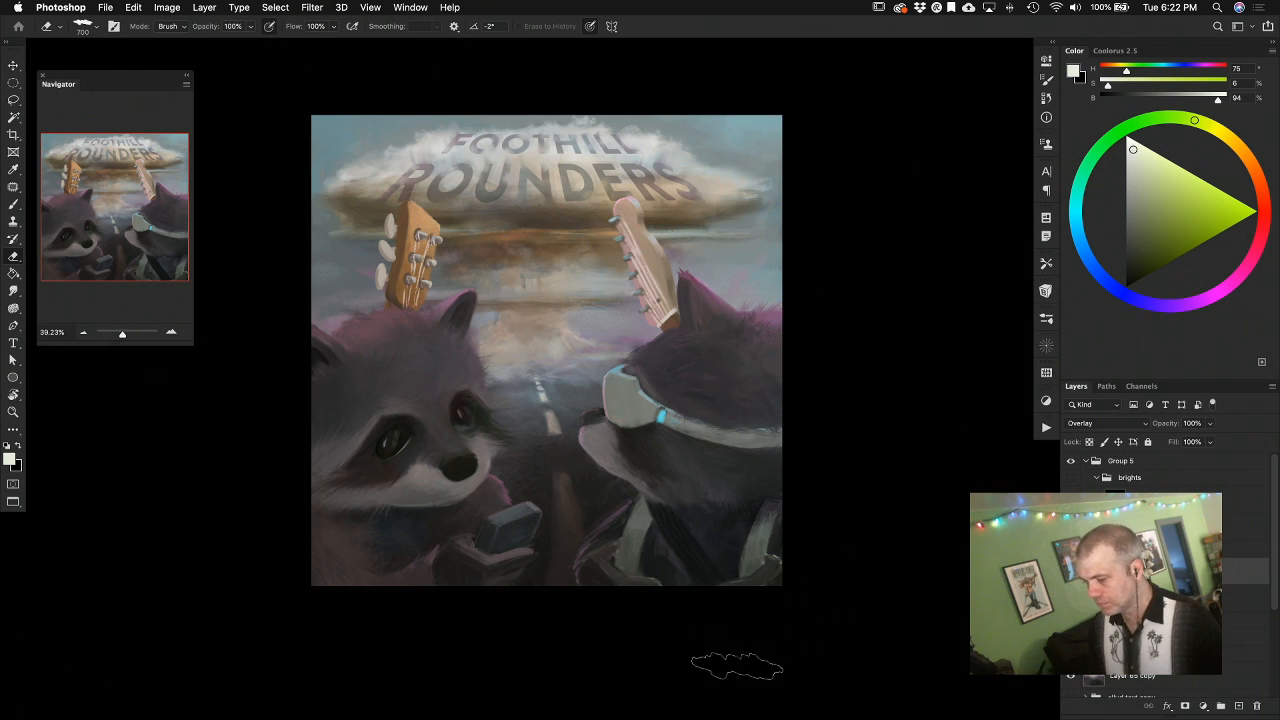
Repaint the goggled raccoon's forearm and its pink rim with sampled near-black brown and dark brown-grey tones
key(b)
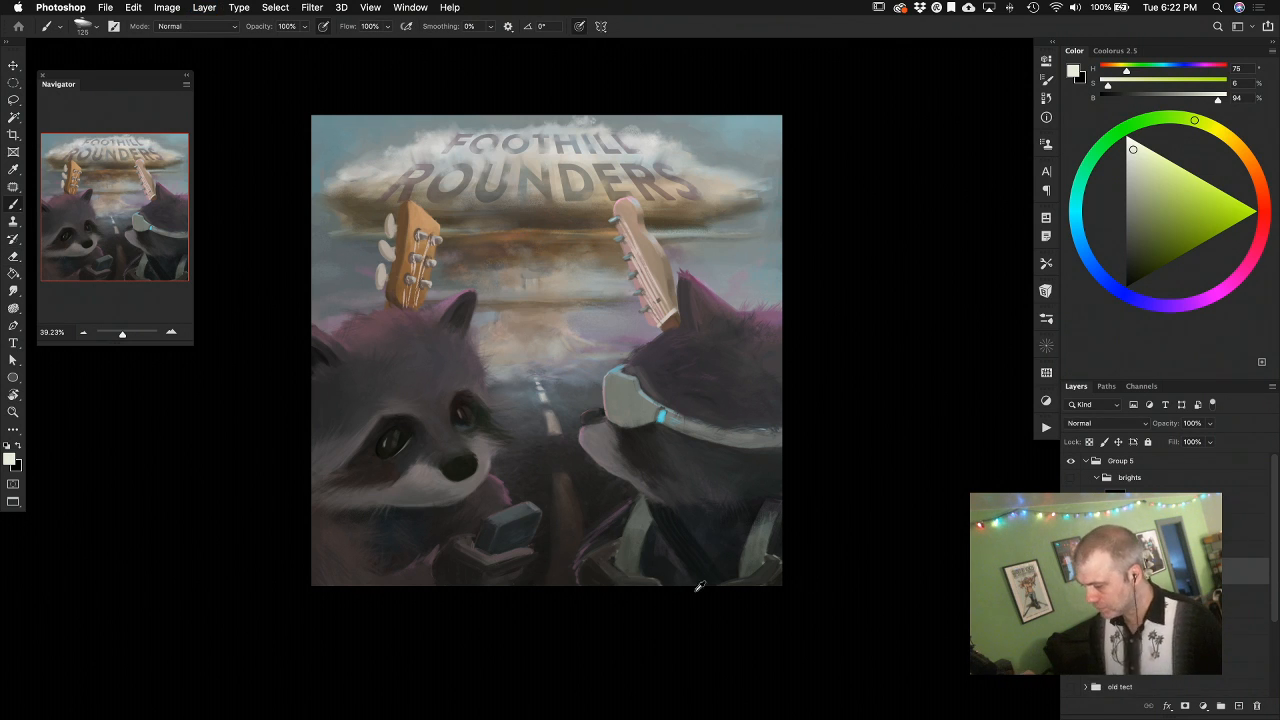
alt+click(590, 566)
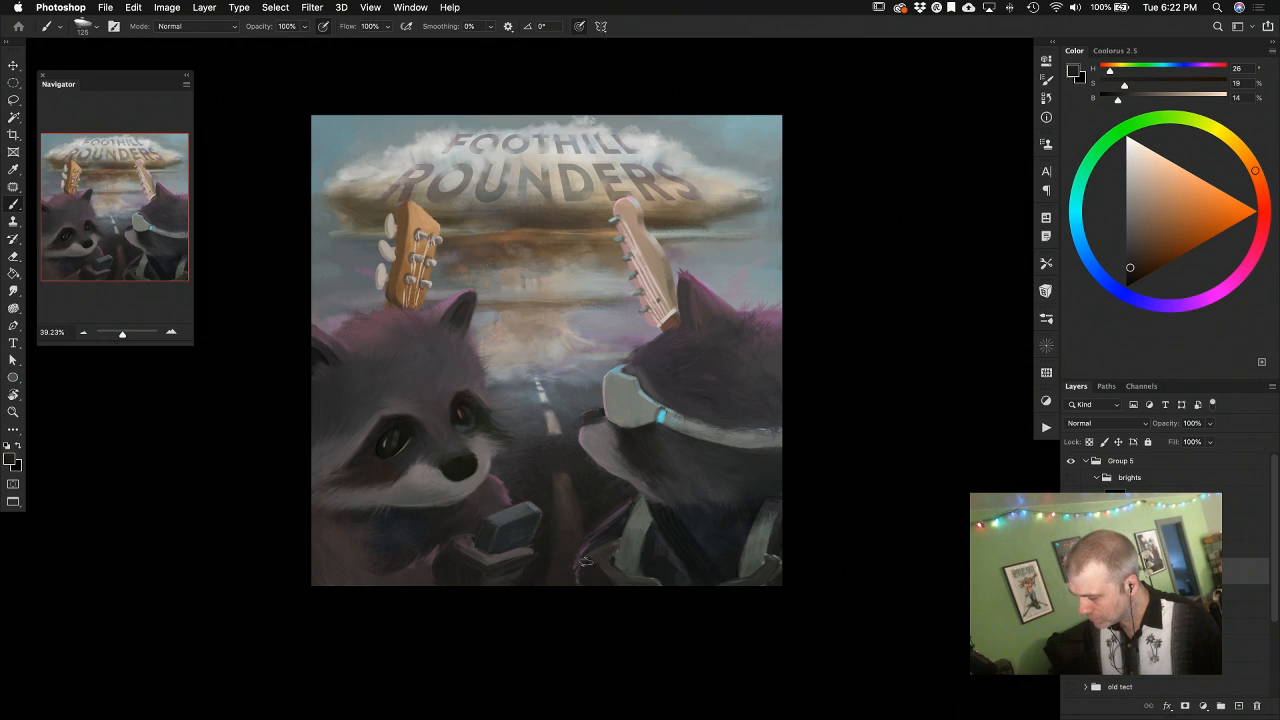
alt+click(590, 562)
alt+click(610, 525)
alt+click(605, 550)
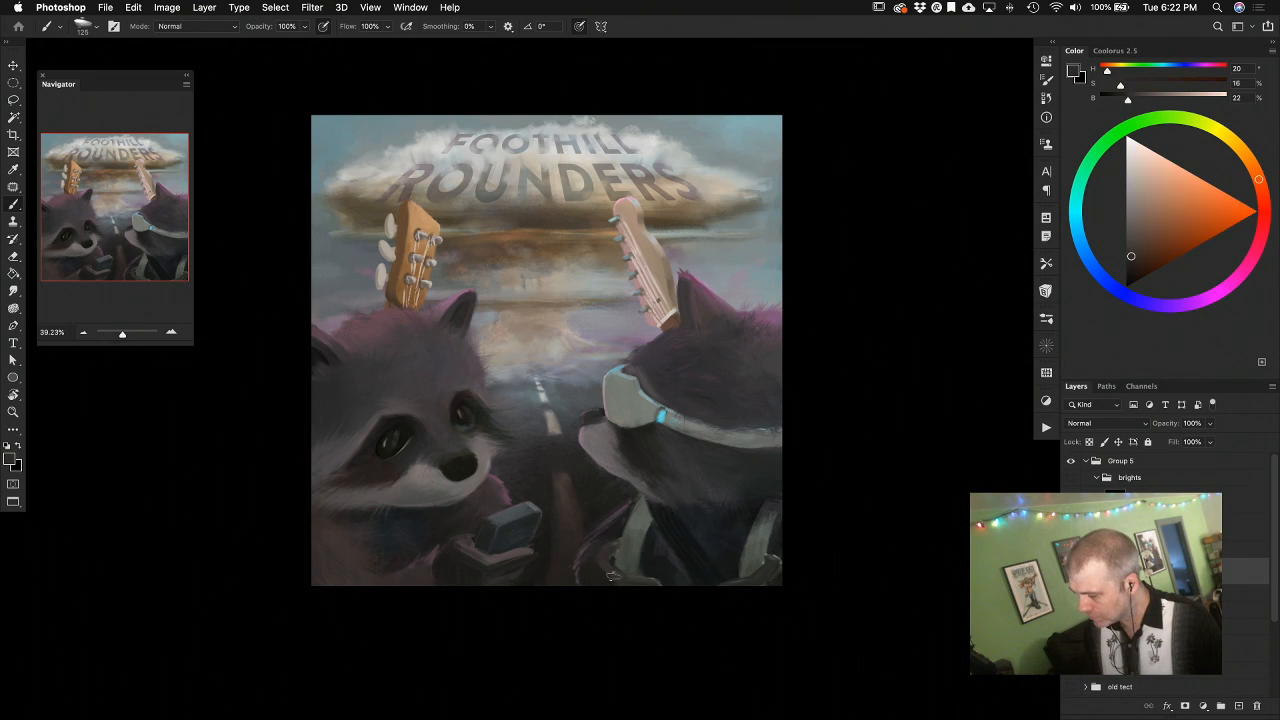
Refine the inner vest stripe's edges with sampled grey-green and near-black green tones
alt+click(626, 543)
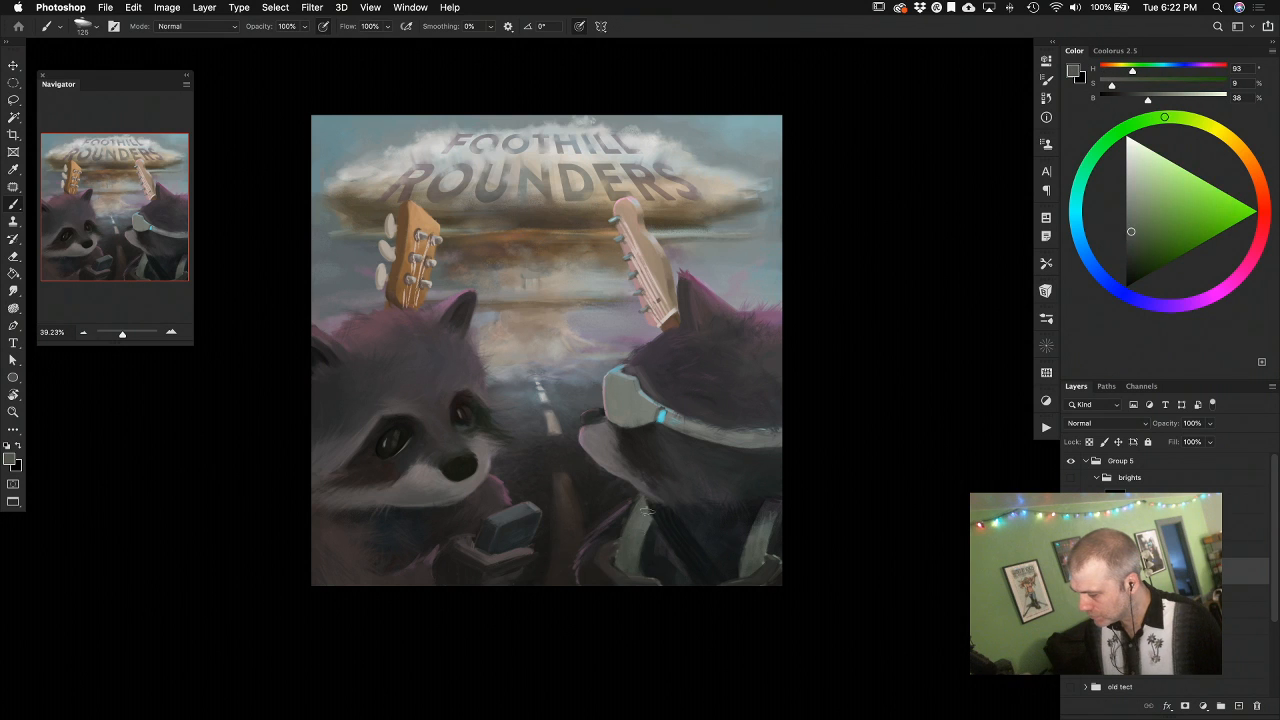
alt+click(634, 514)
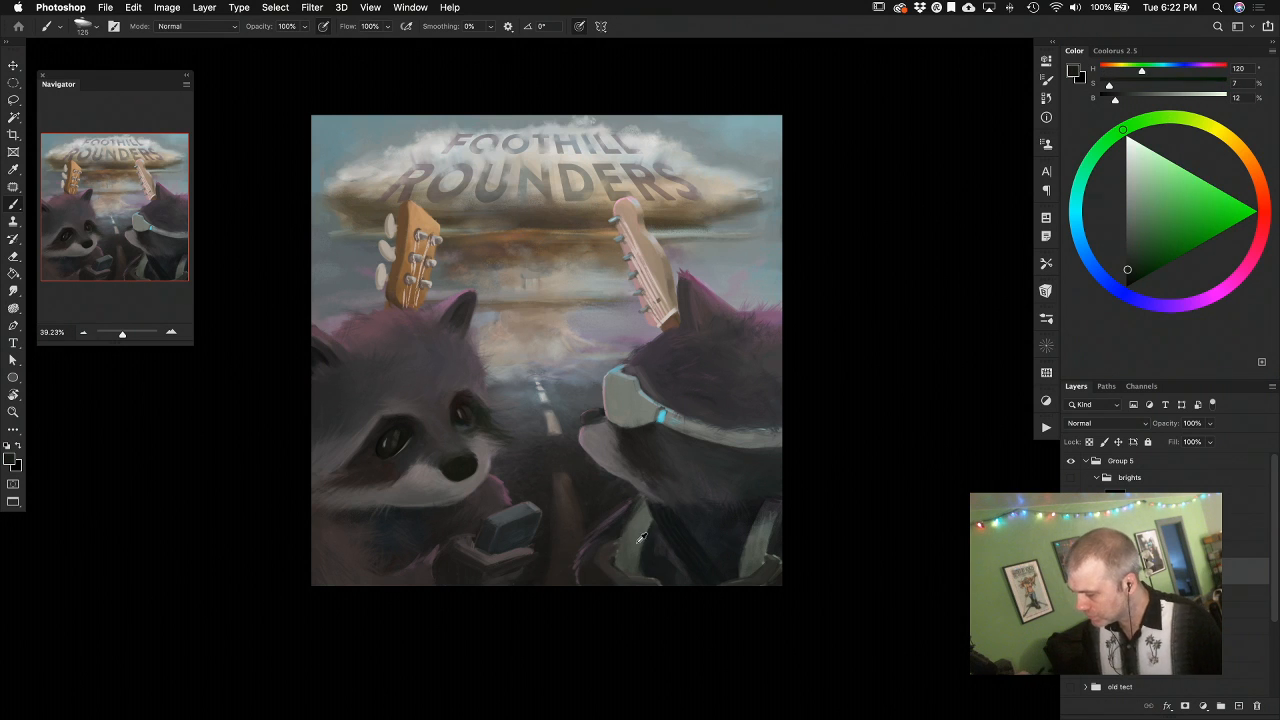
alt+click(641, 536)
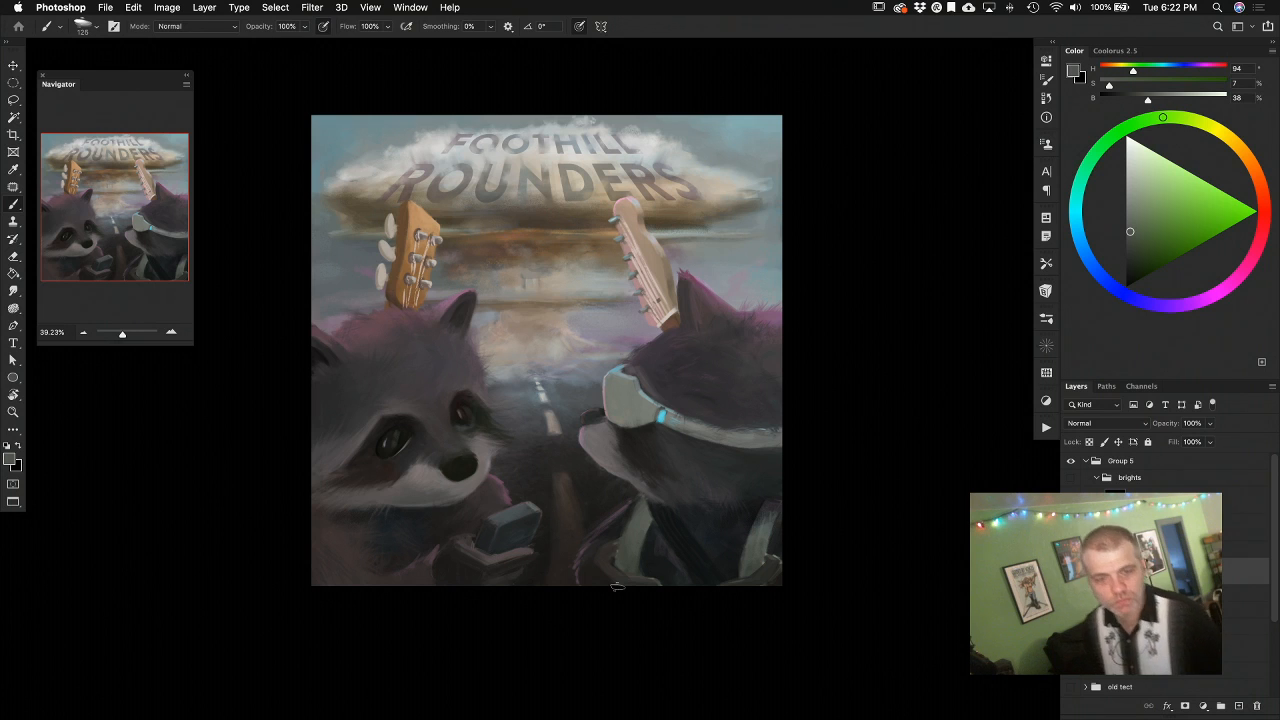
Preview the whole painting with the interface hidden
key(f)
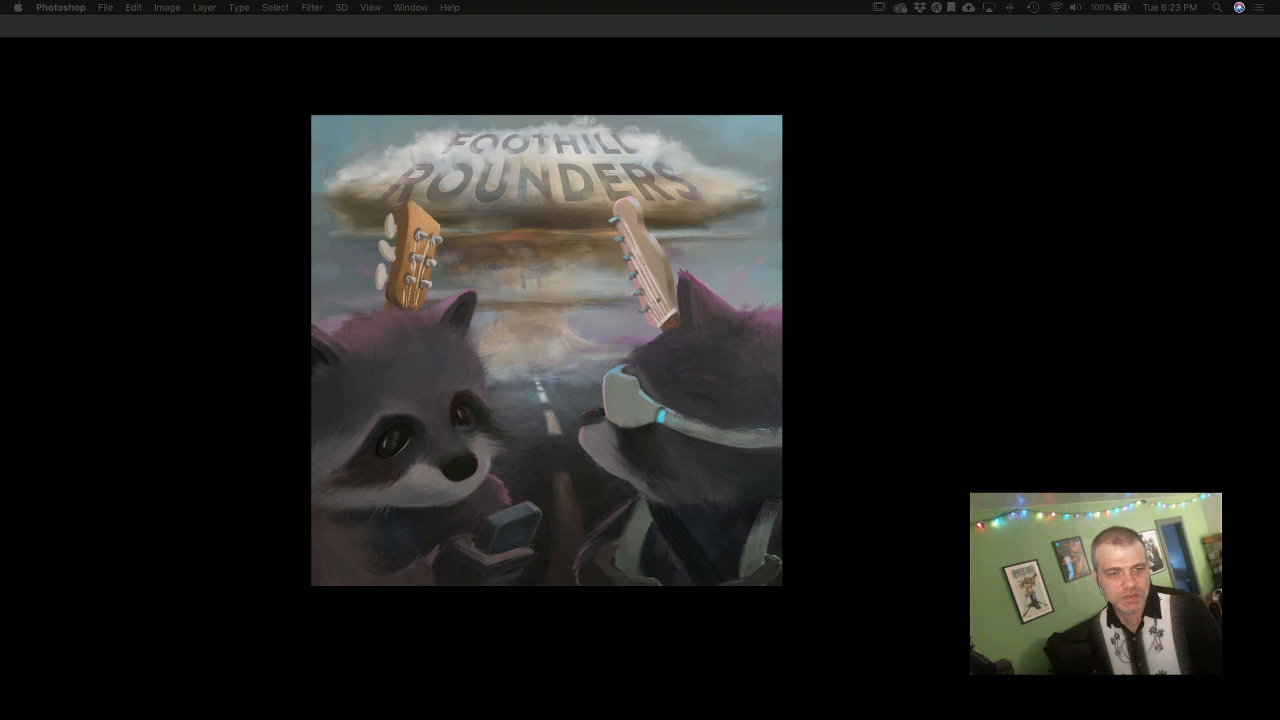
key(Tab)
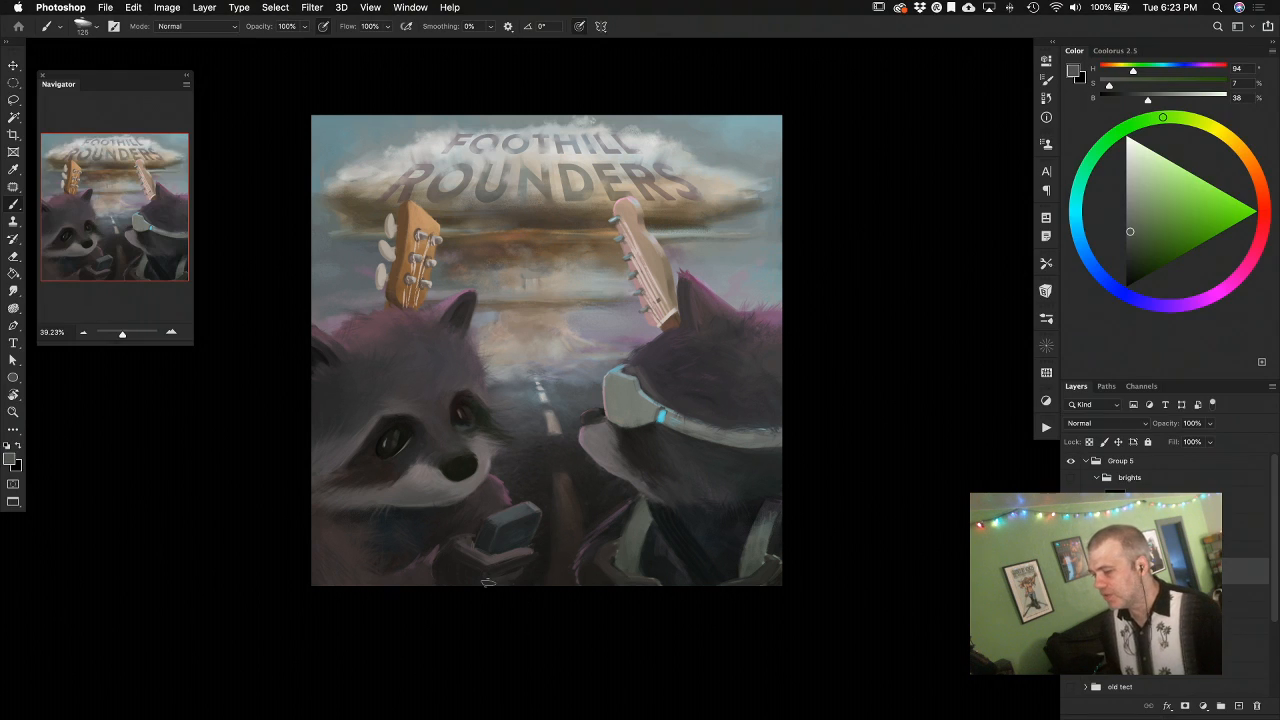
Detail the goggle strap beside its cyan light using a size 40 brush and a sampled grey-green
scroll(593, 563, up, 2)
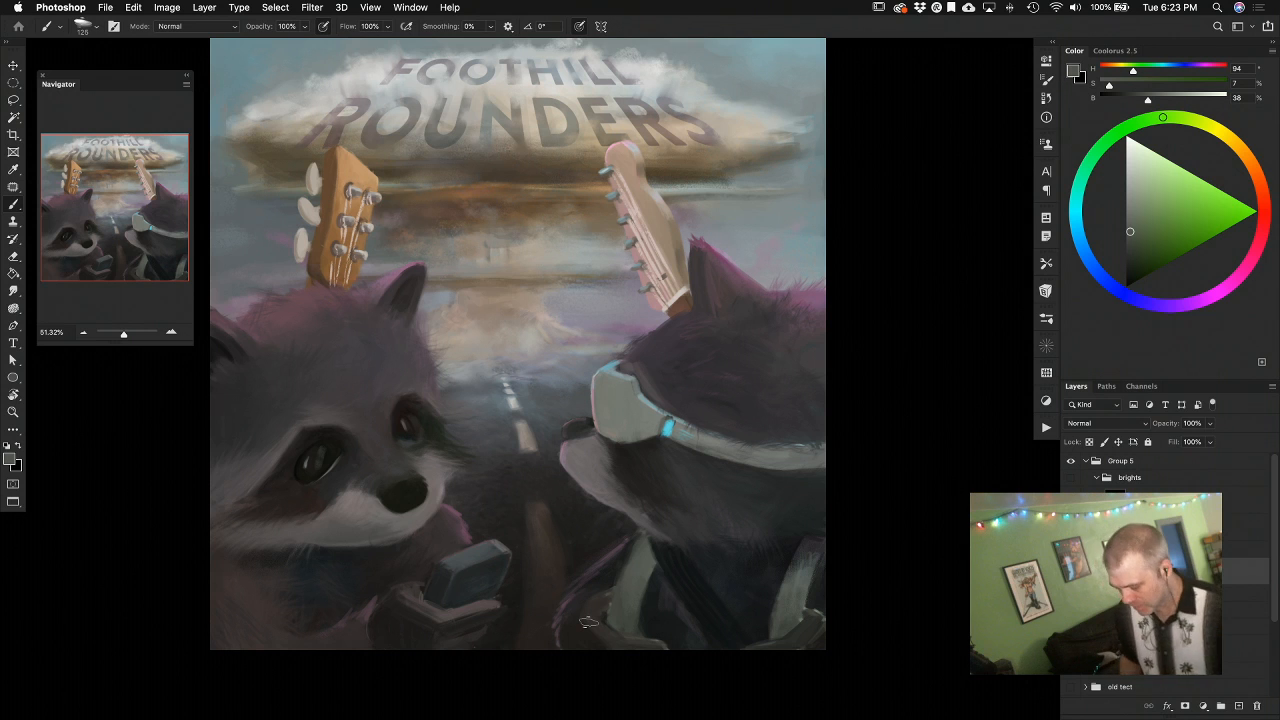
drag(583, 600, 600, 626)
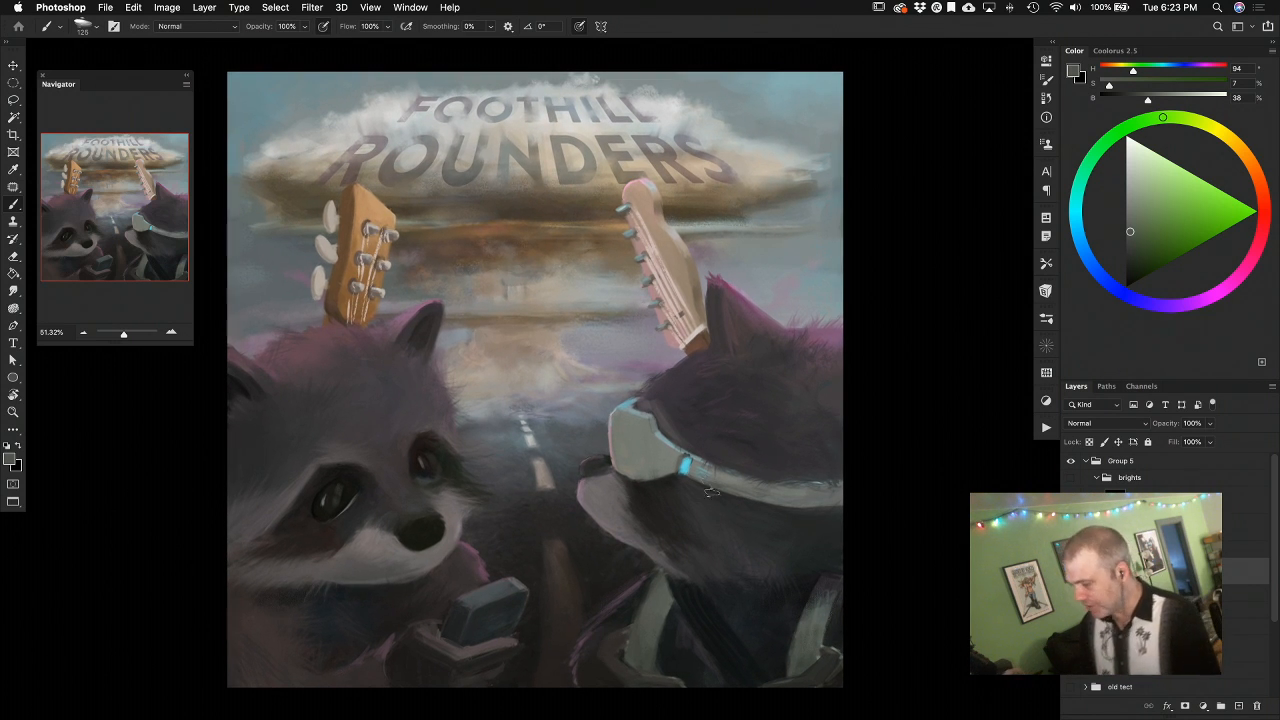
key(bracketleft)
key(bracketleft)
key(bracketleft)
key(bracketleft)
key(bracketleft)
key(bracketleft)
key(bracketleft)
key(bracketleft)
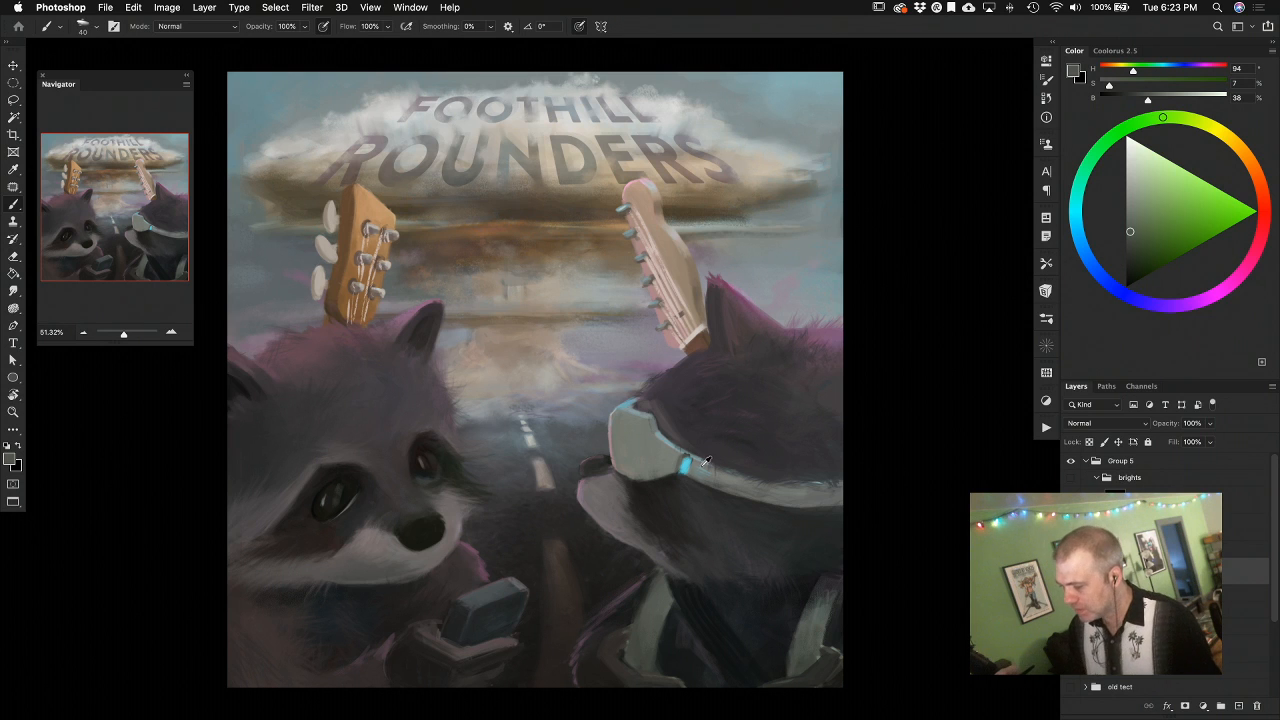
alt+click(695, 469)
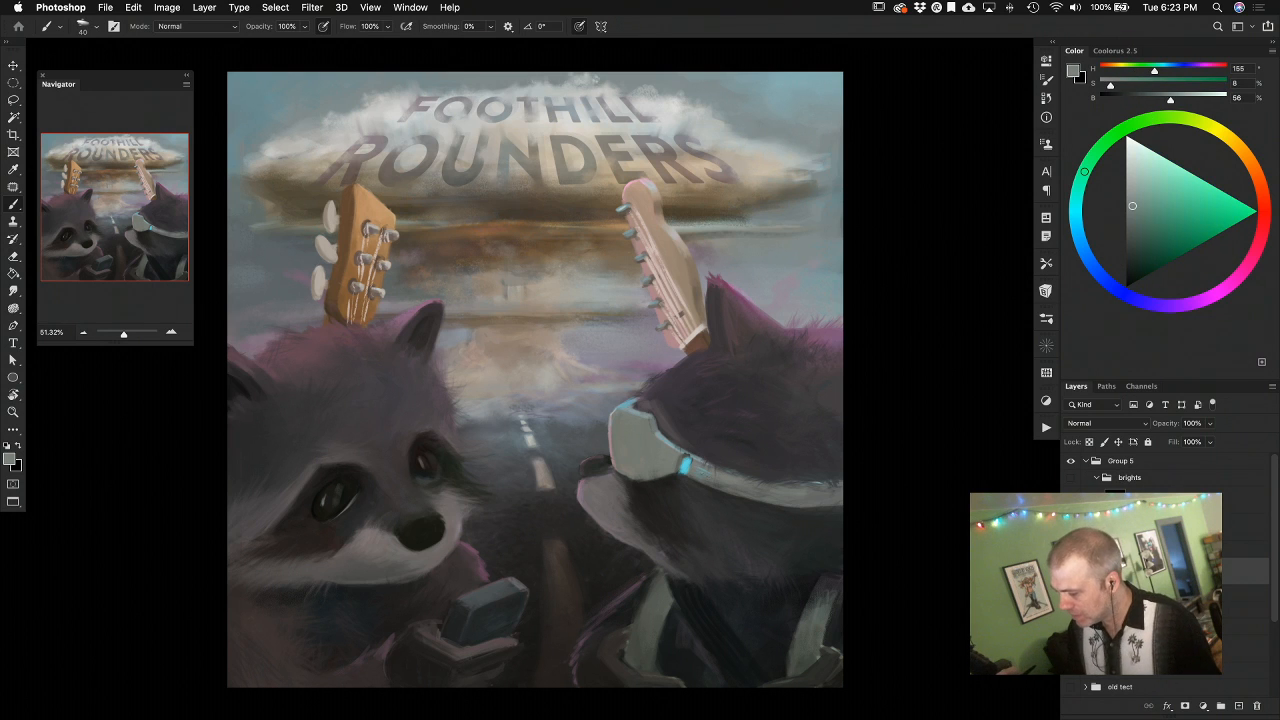
Show the brights group, select its upper Color Dodge layer and sample the goggle light's cyan
click(1070, 477)
click(1123, 478)
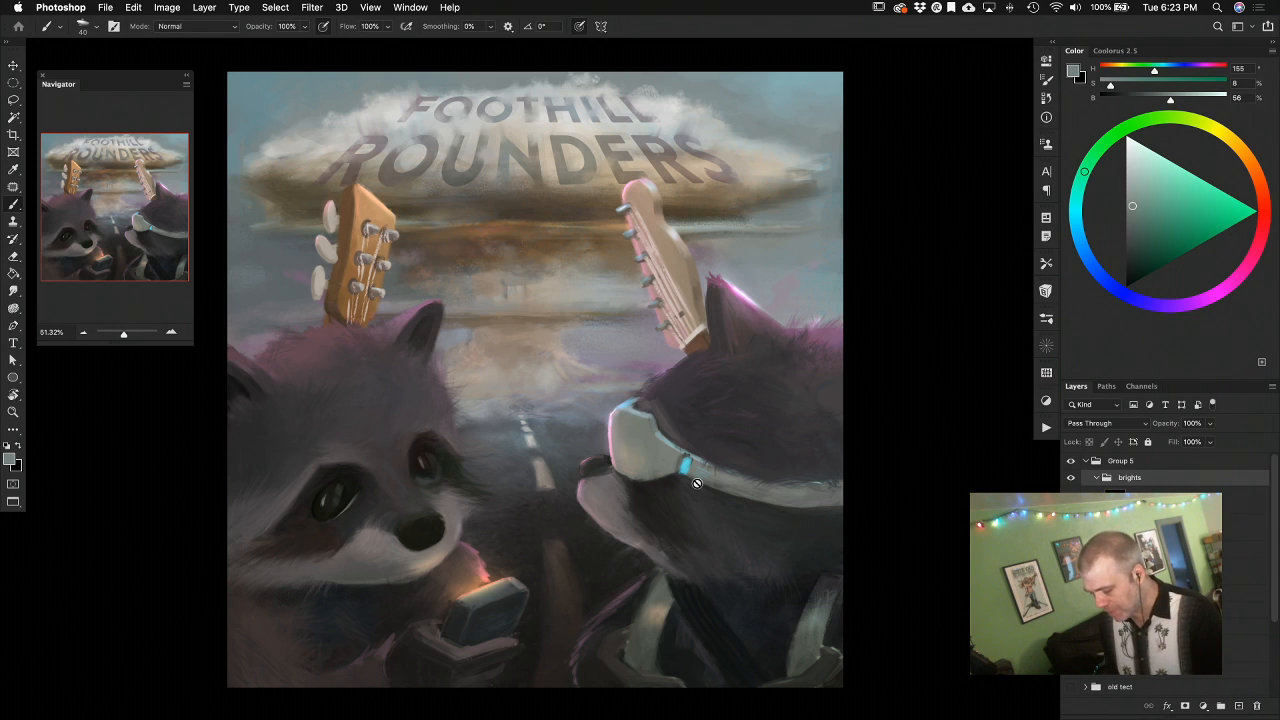
click(1140, 499)
click(1070, 498)
click(1070, 498)
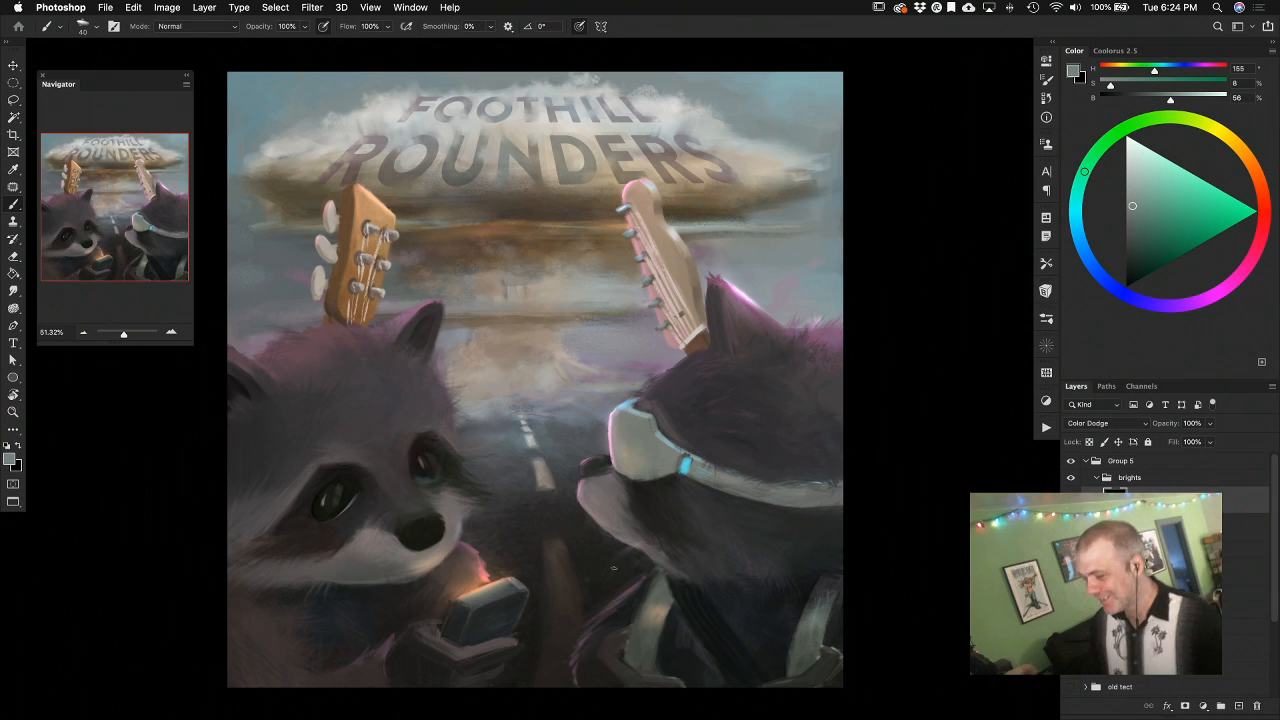
alt+click(694, 460)
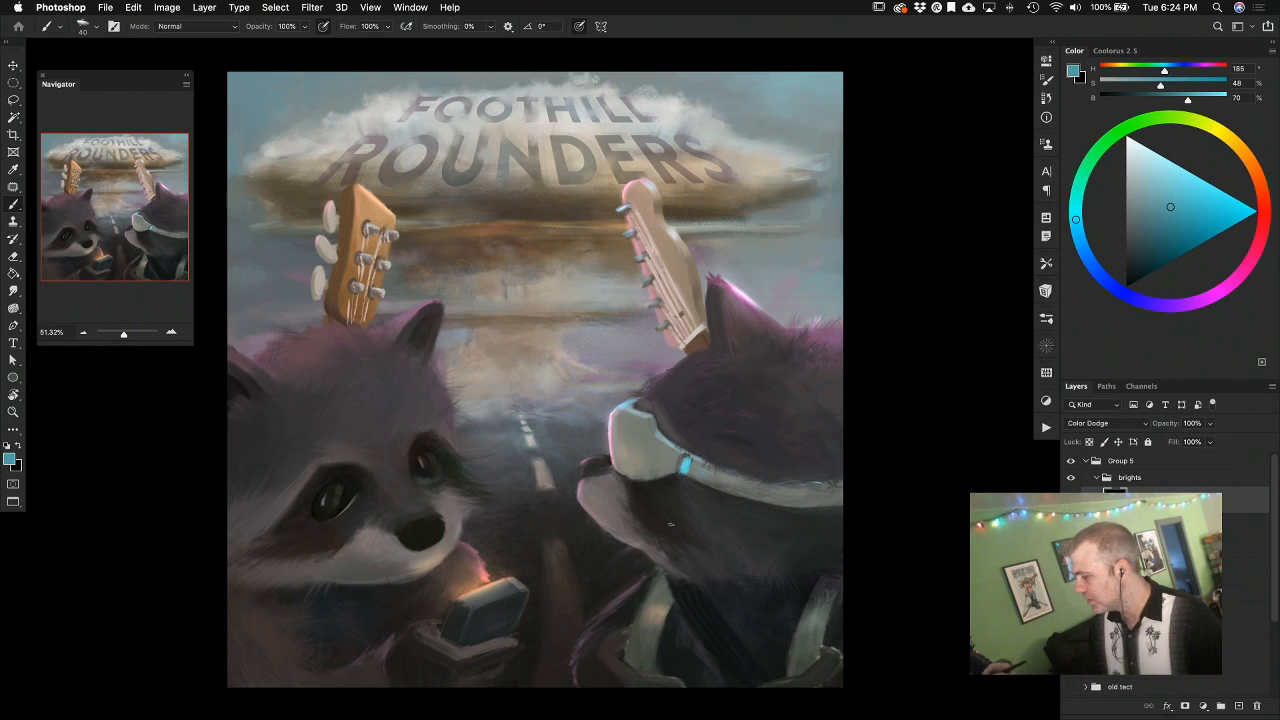
click(1071, 500)
click(1071, 500)
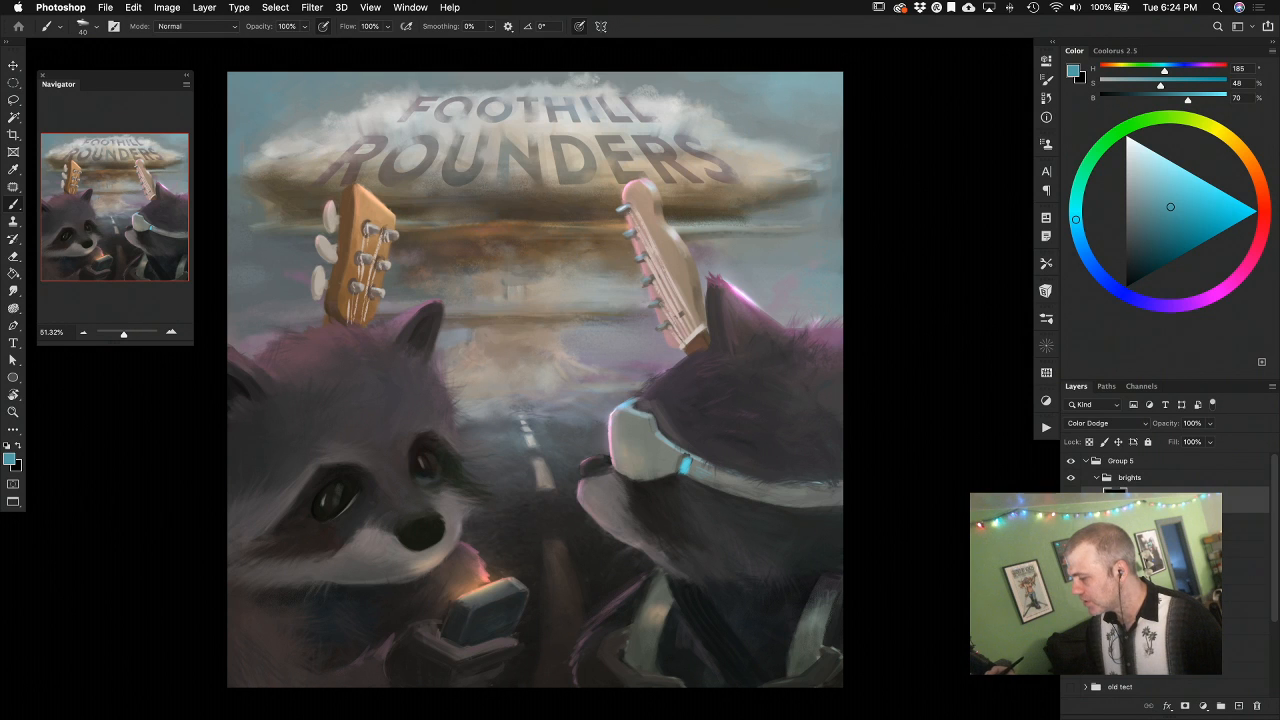
Check what the lower Color Dodge layer in the brights group contributes by hiding and showing it
click(1122, 527)
click(1071, 527)
click(1071, 527)
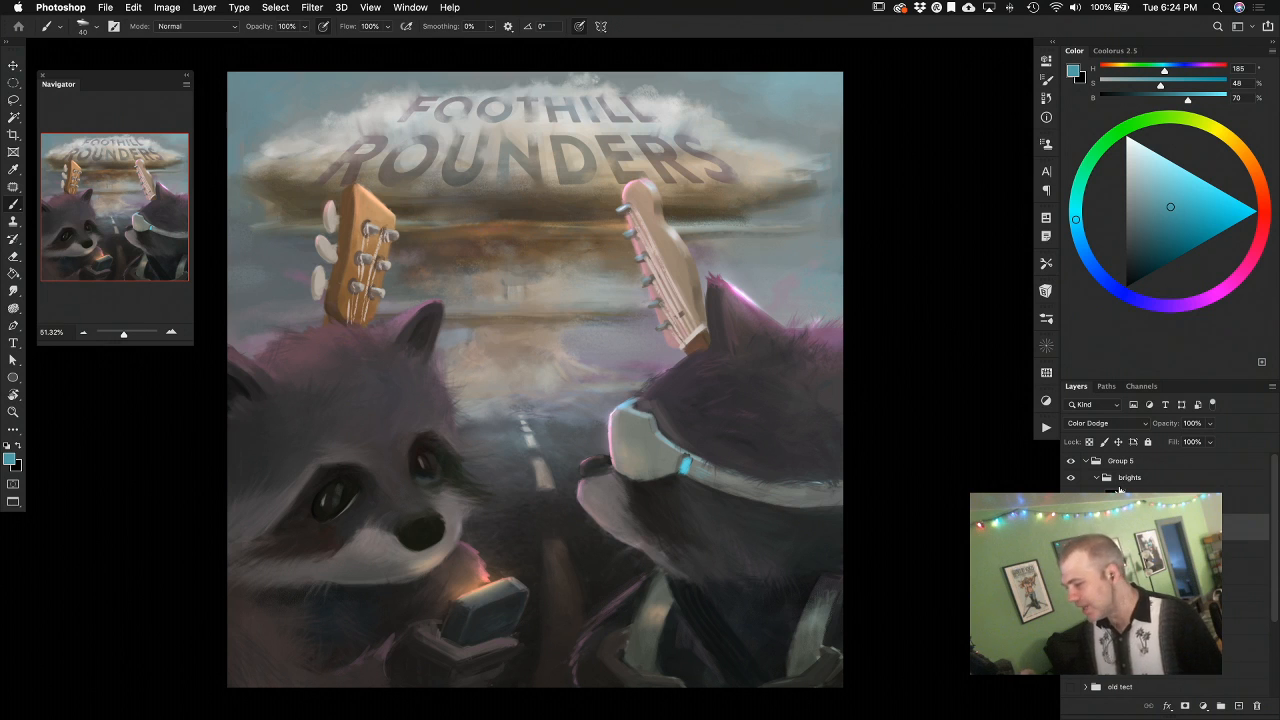
click(1071, 527)
click(1071, 527)
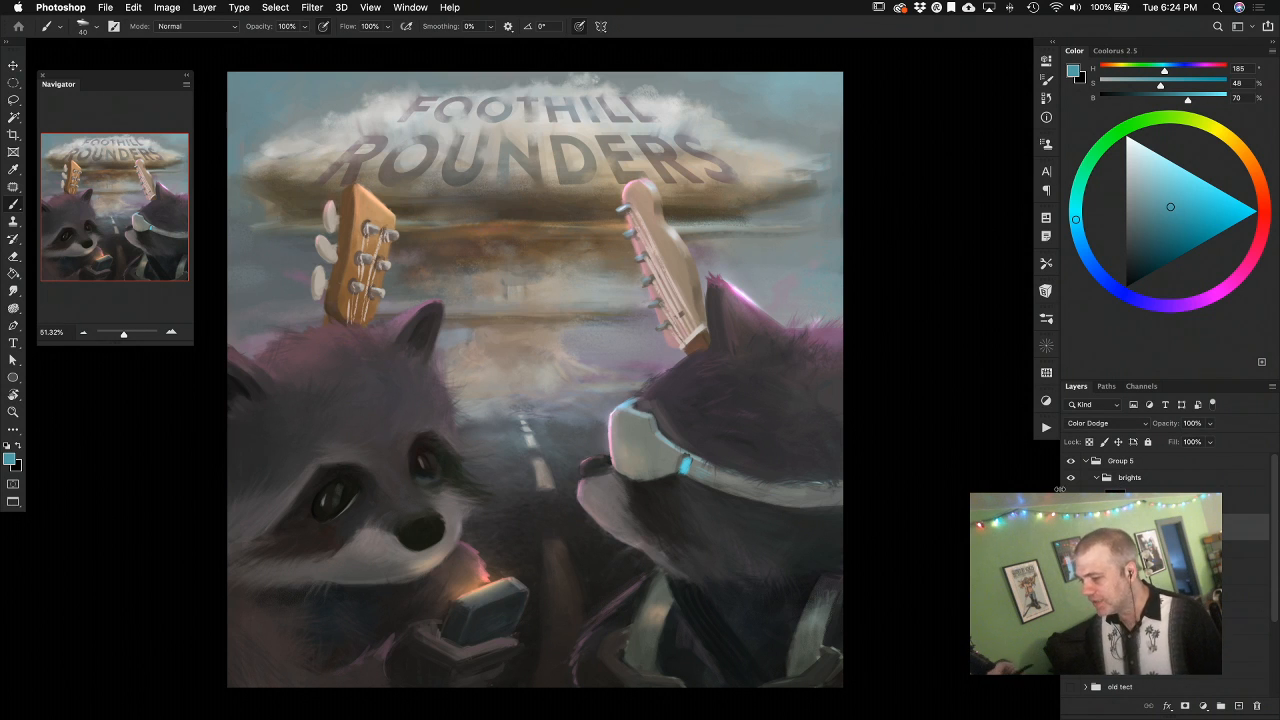
Check the upper Color Dodge layer in the brights group by hiding and showing it, and enlarge the brush to size 90
click(1115, 500)
click(1071, 500)
click(1071, 500)
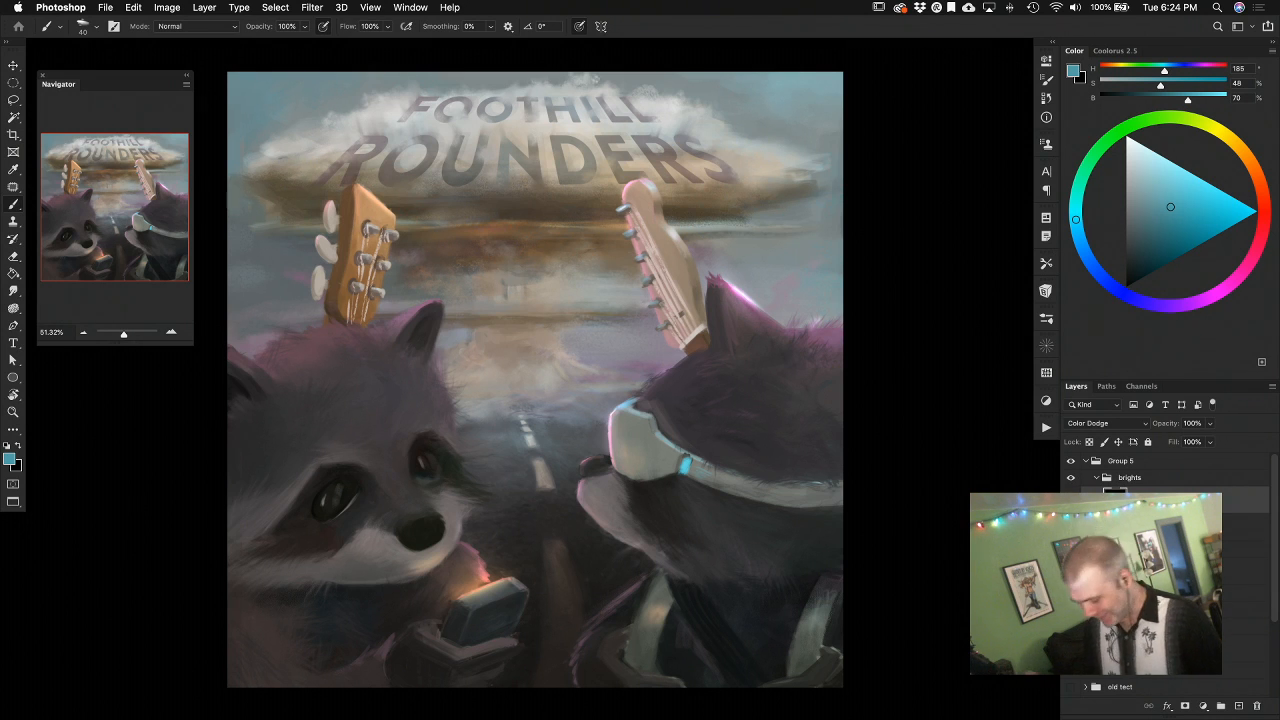
key(bracketright)
key(bracketright)
key(bracketright)
key(bracketright)
key(bracketright)
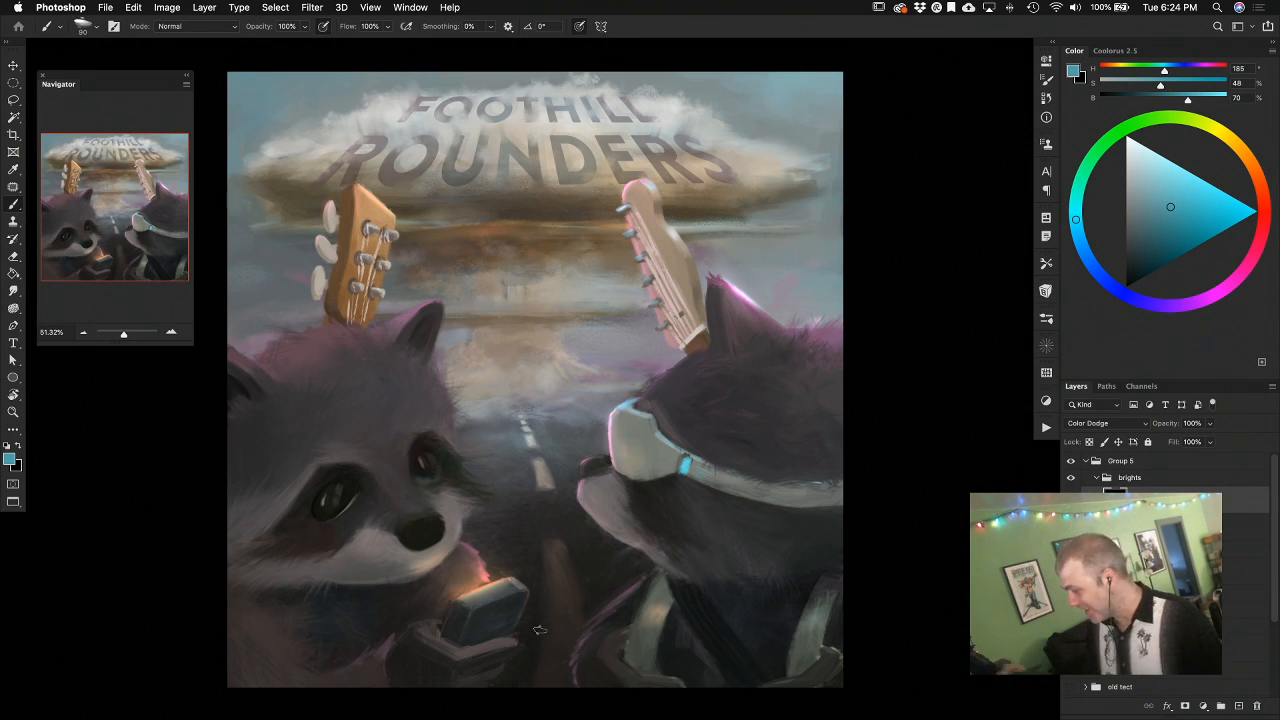
Compare the lower and upper Color Dodge layers by toggling each, and select the upper one with black as the paint colour
click(1115, 527)
click(1071, 527)
click(1071, 527)
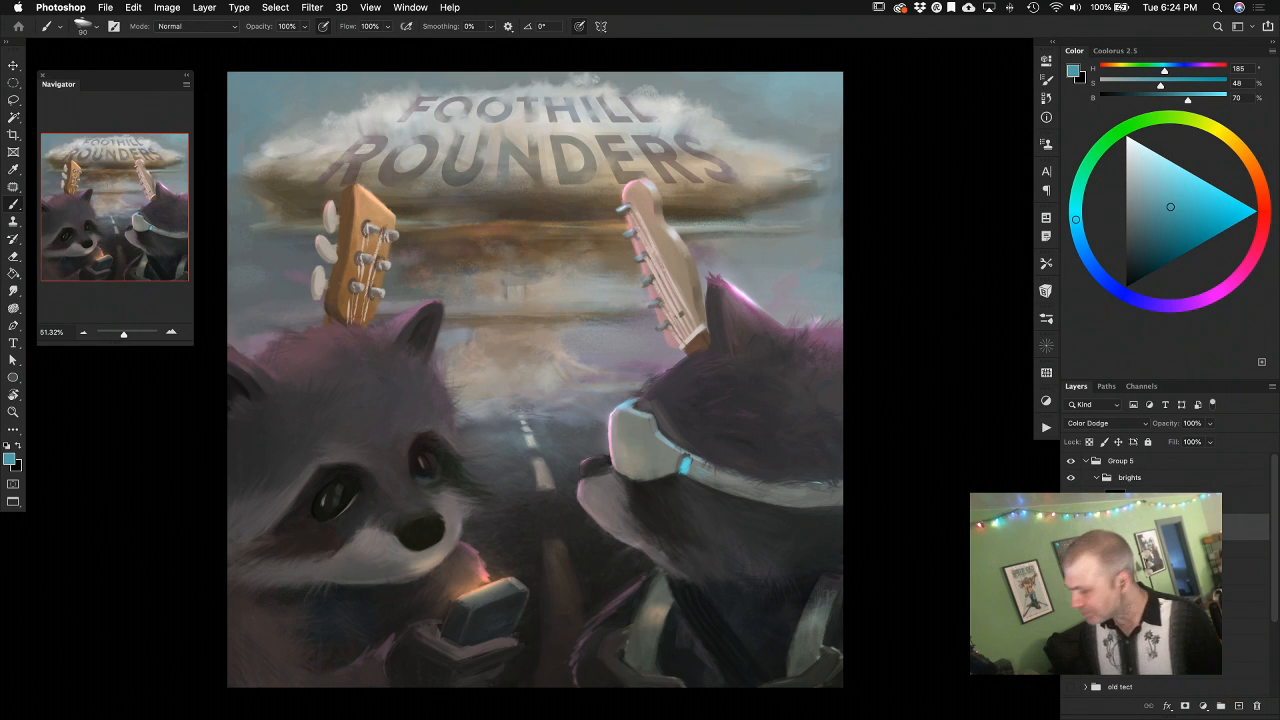
click(1071, 500)
click(1071, 500)
click(1160, 498)
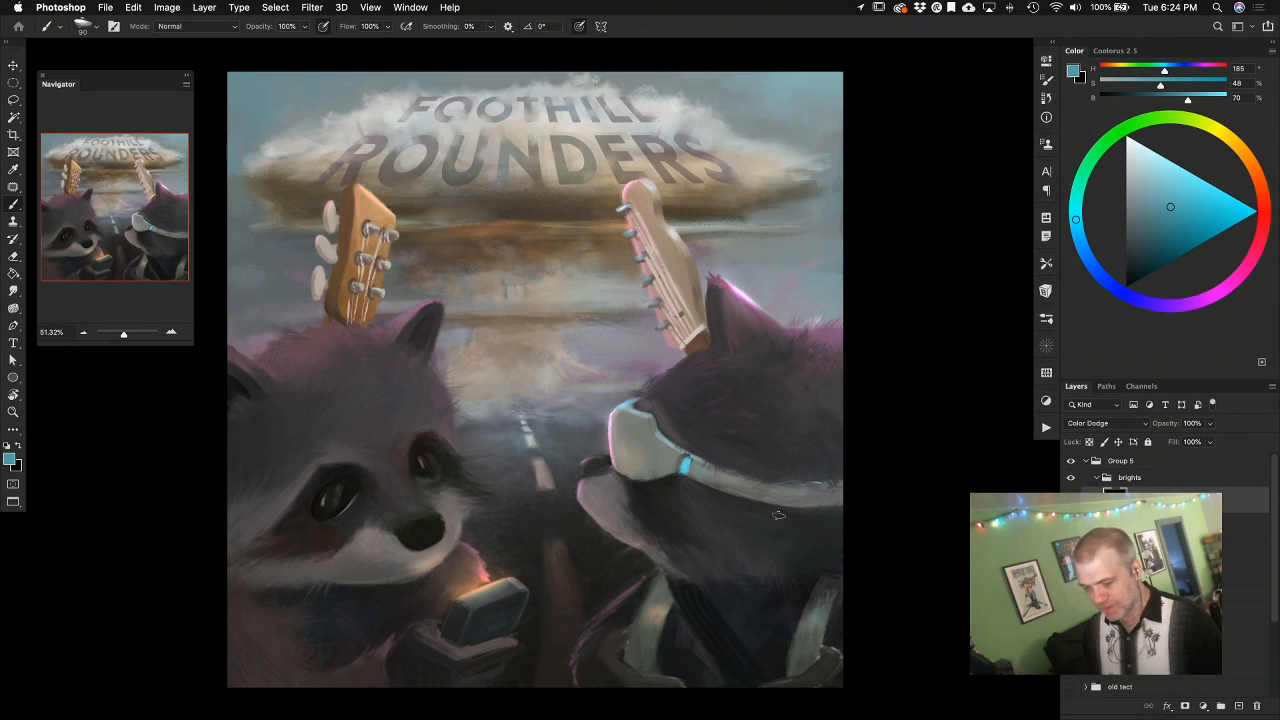
click(19, 446)
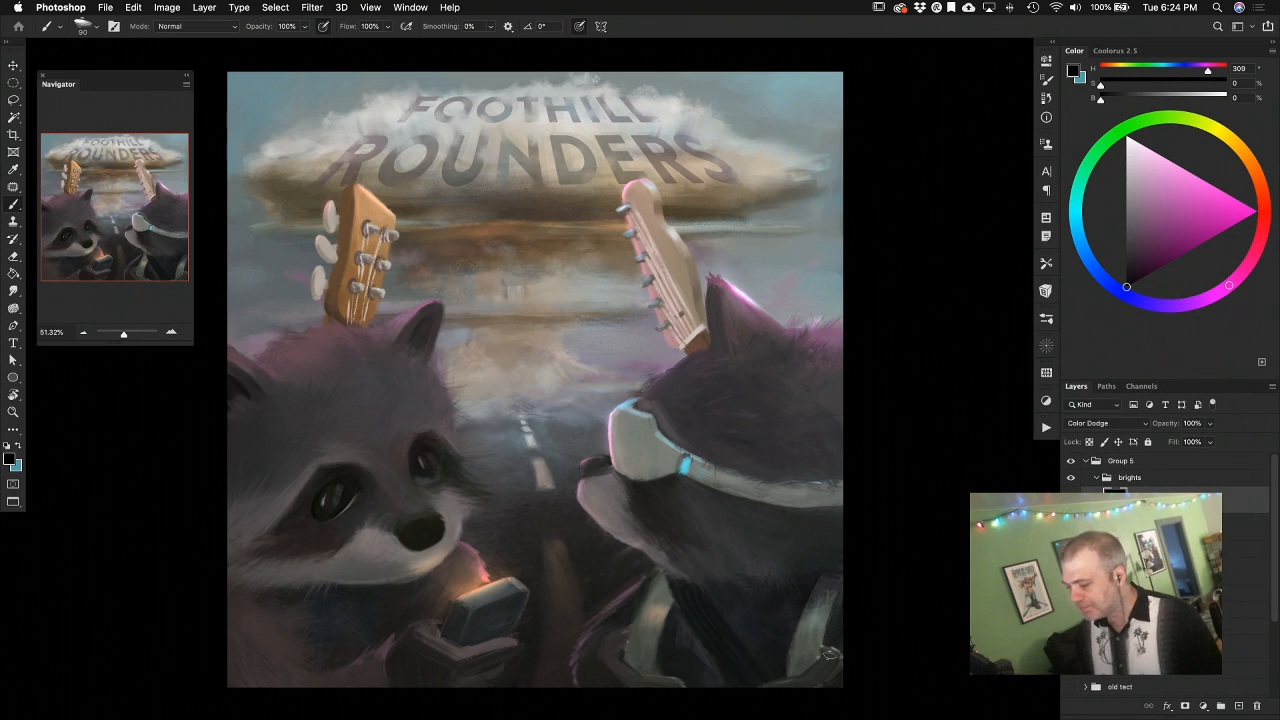
Hide the brights group and, on the Normal layer below, rework the left raccoon's forearm with sampled dark brown-grey tones
click(1150, 571)
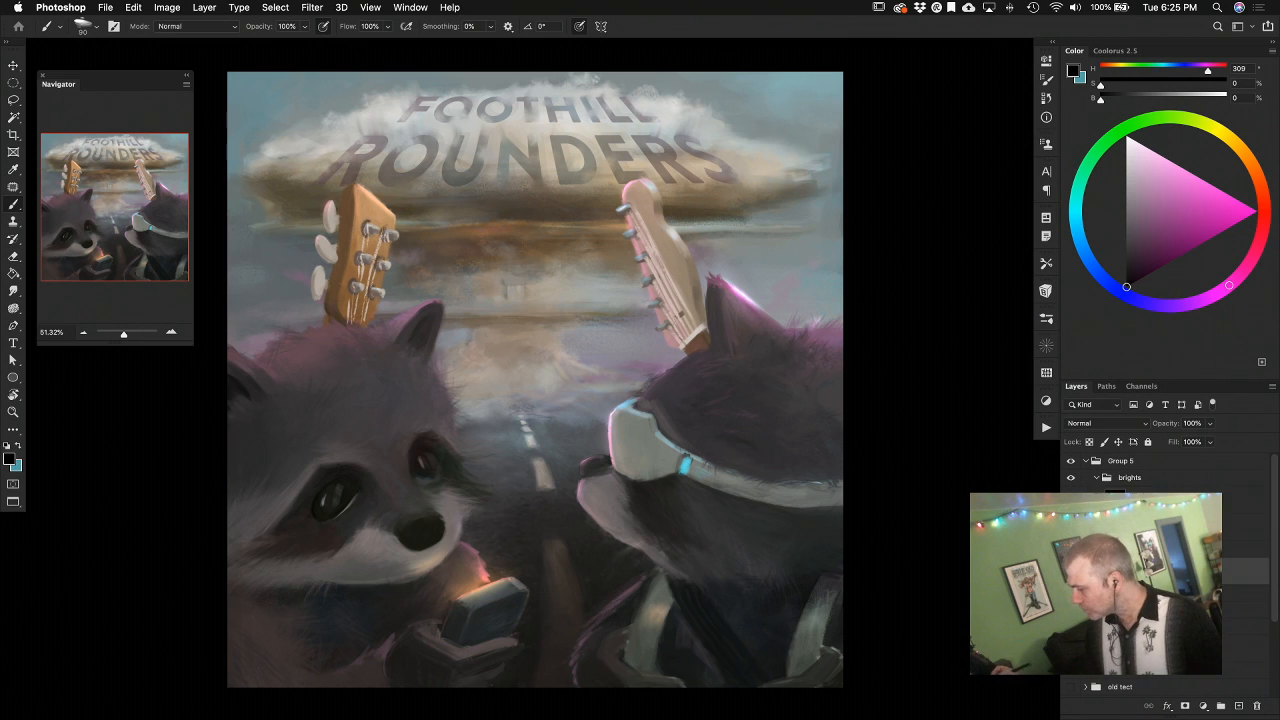
click(1071, 477)
alt+click(410, 668)
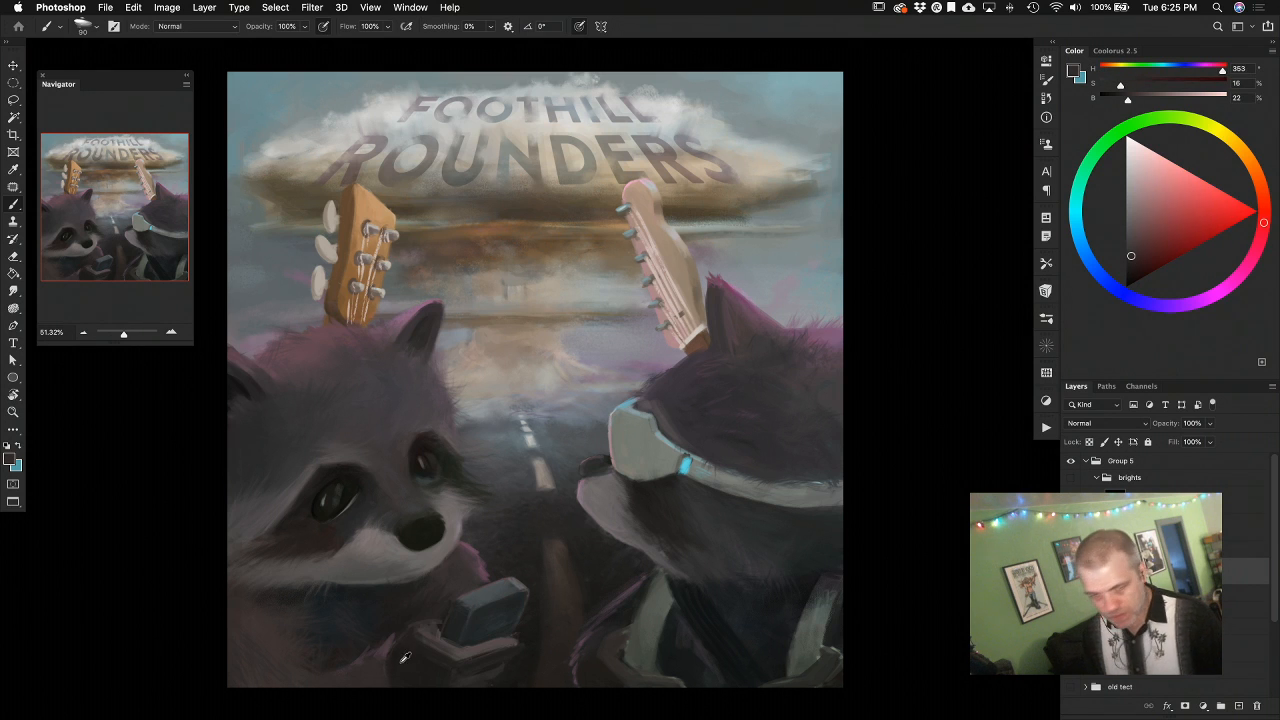
alt+click(388, 668)
alt+click(393, 648)
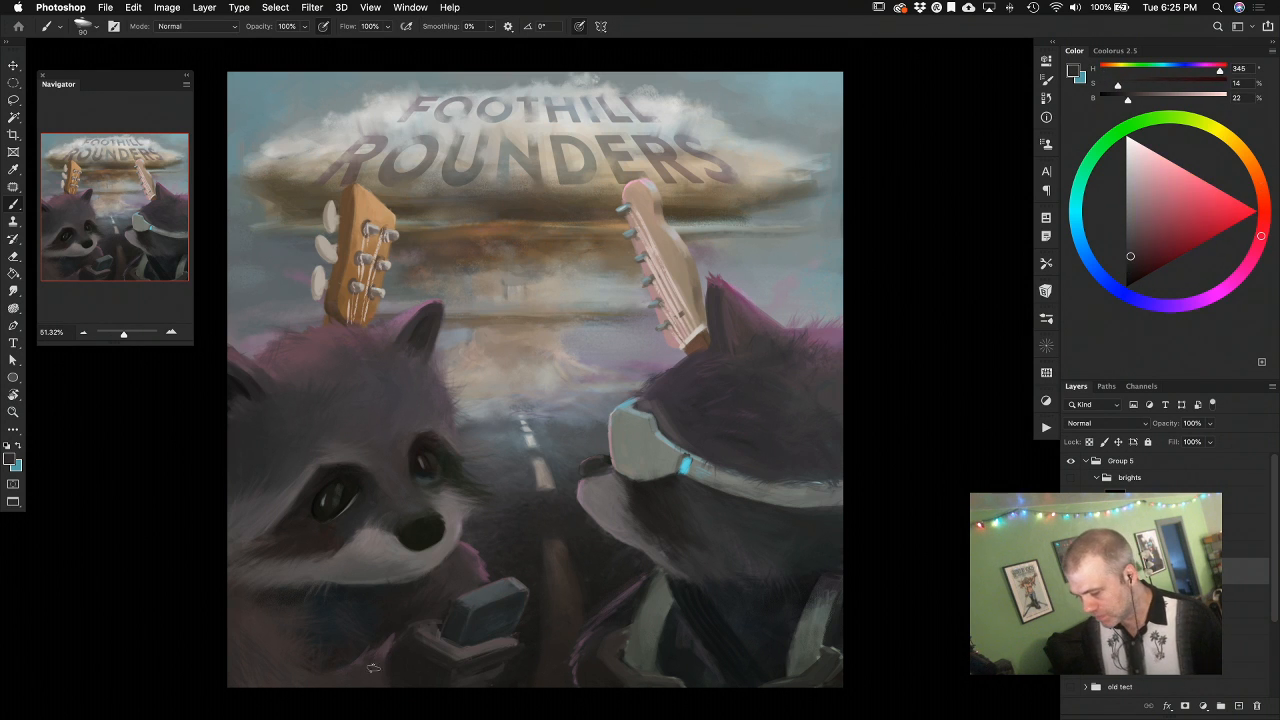
alt+click(380, 650)
Blend sampled muted pink and dark brown tones into the fur around the left raccoon's lower forearm and elbow
alt+click(475, 550)
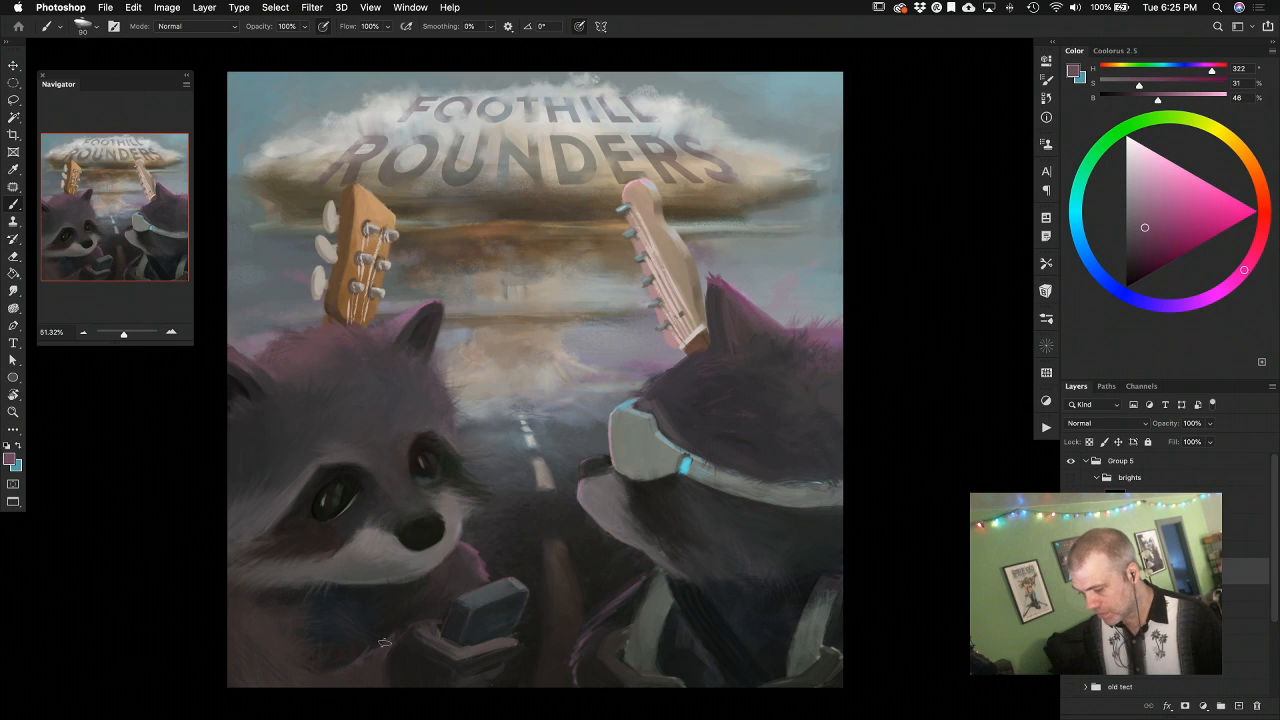
alt+click(379, 646)
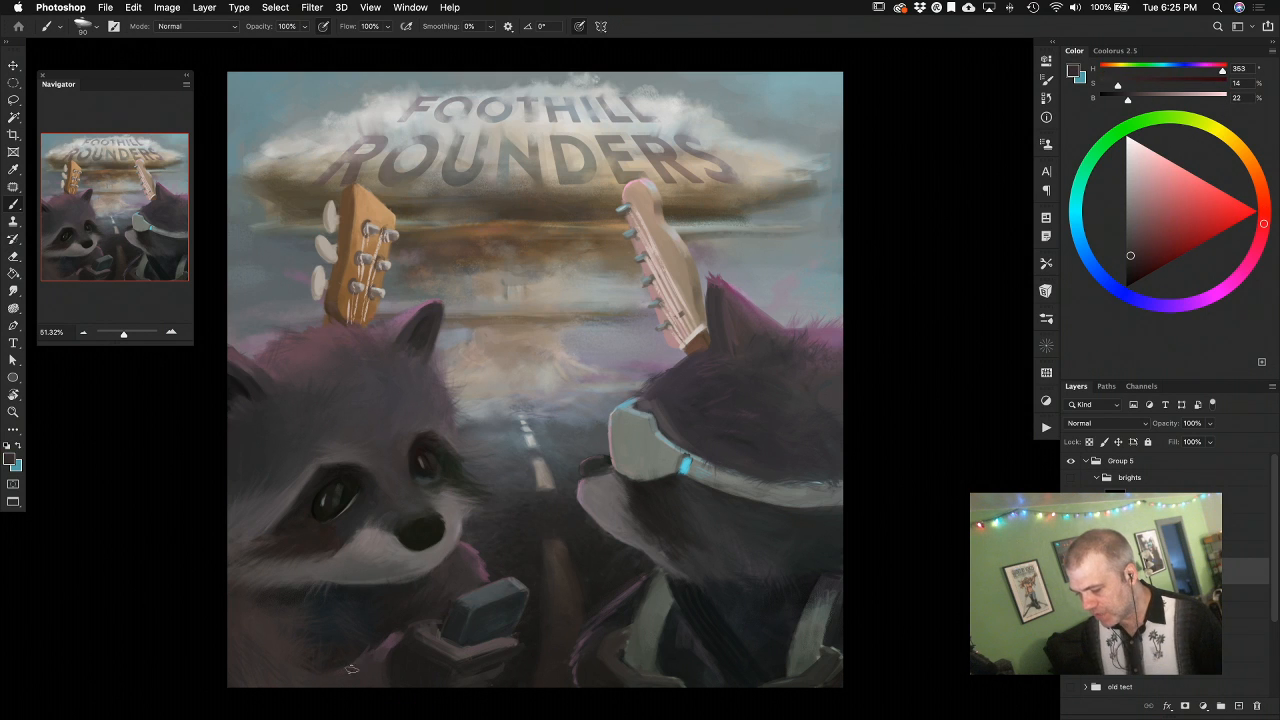
alt+click(332, 660)
alt+click(348, 668)
alt+click(343, 671)
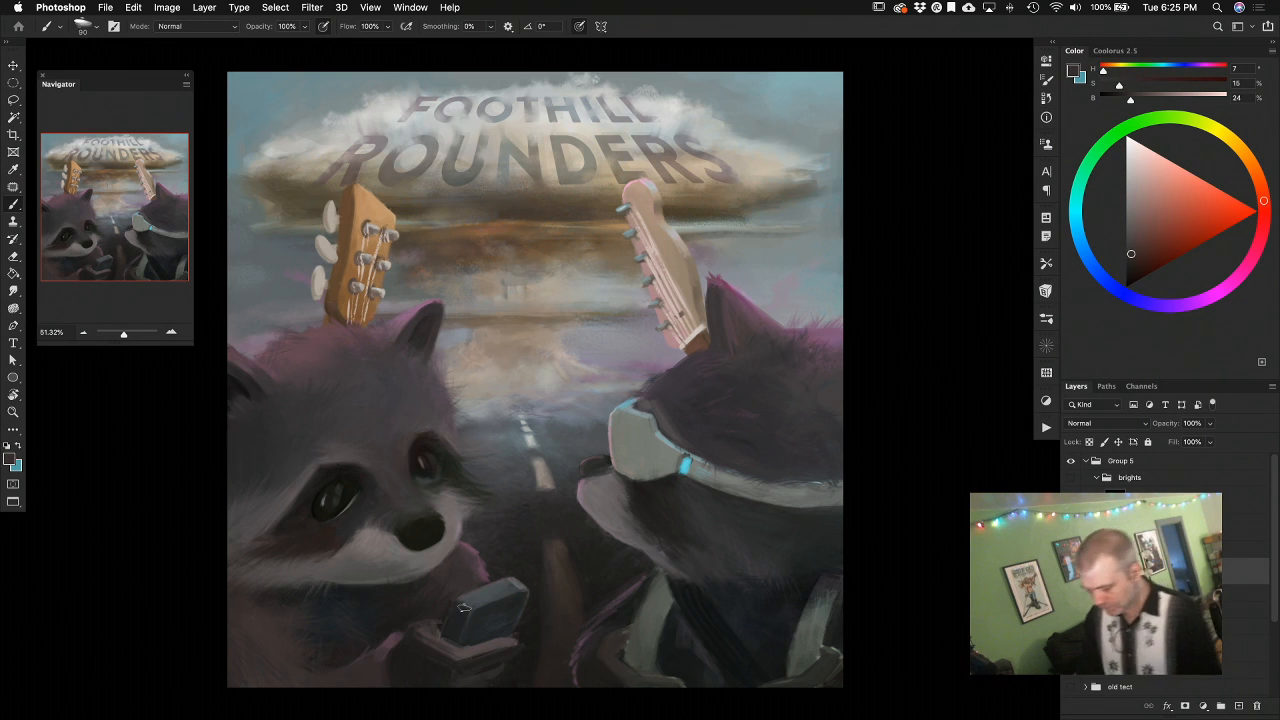
Refine the handheld device's near edge and the adjoining fingers with a size 40 brush in sampled dark and mauve tones
key(bracketleft)
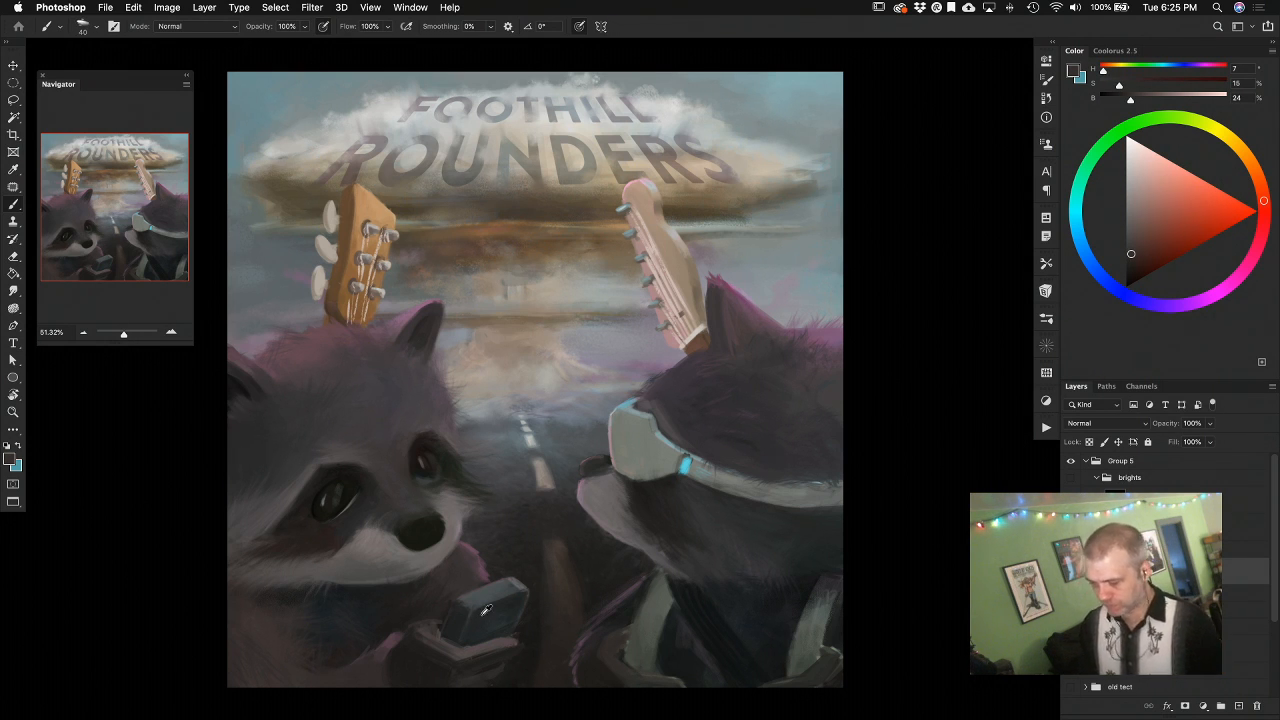
alt+click(446, 606)
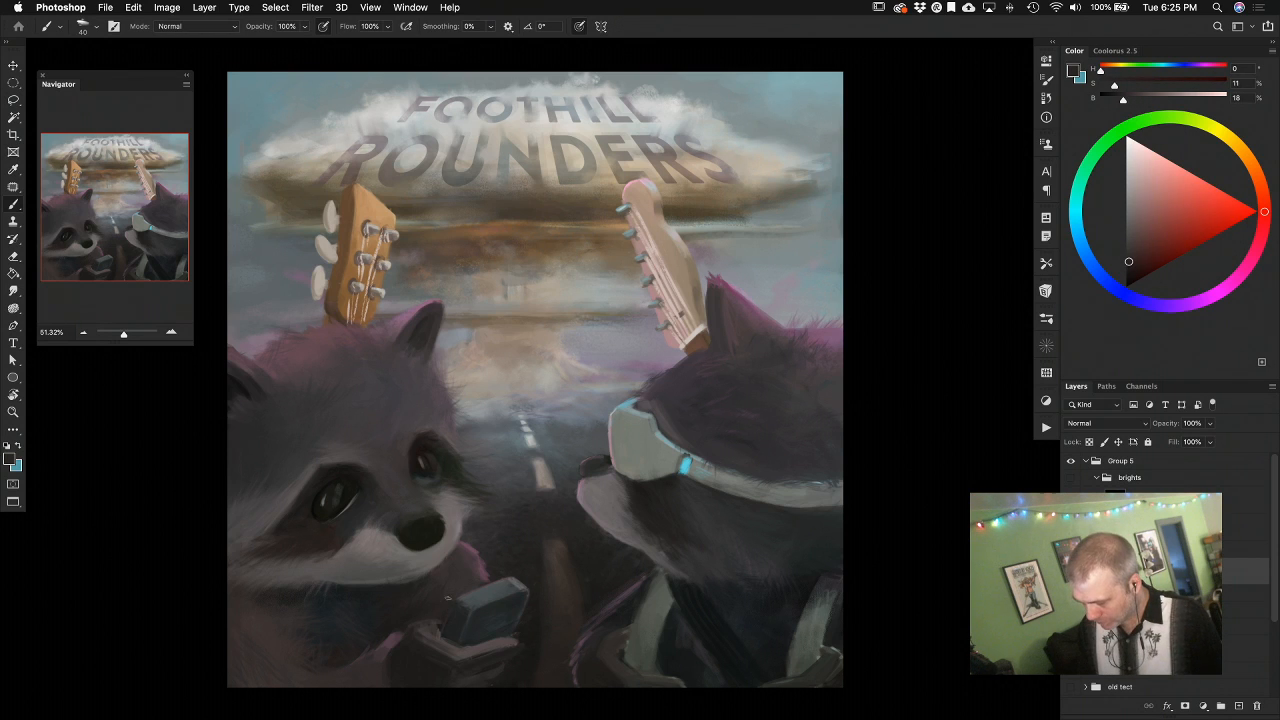
alt+click(451, 618)
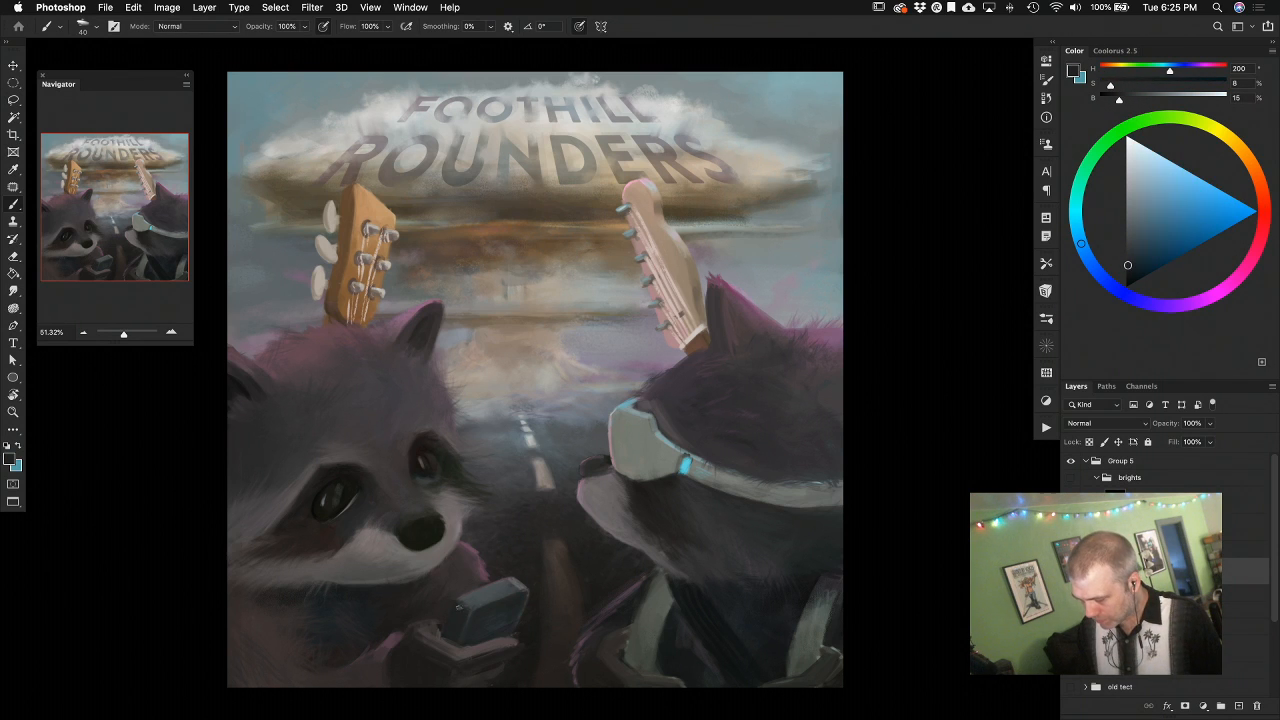
alt+click(438, 633)
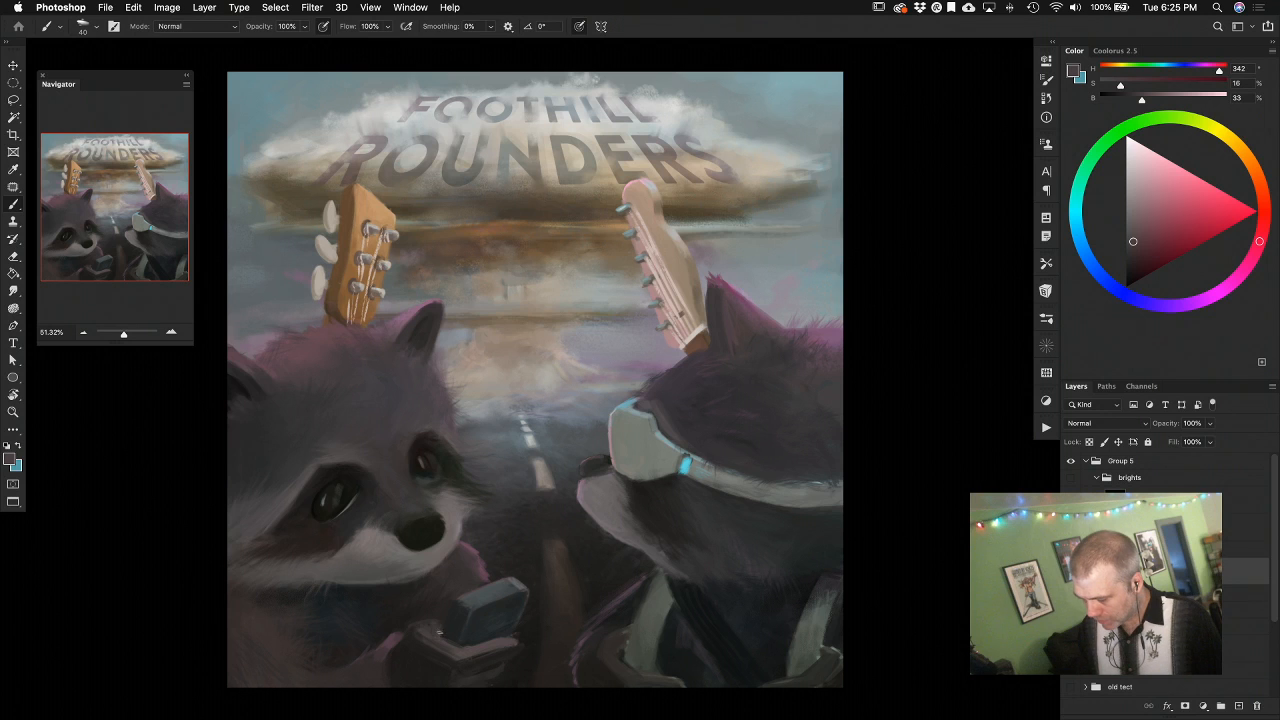
alt+click(438, 635)
alt+click(407, 641)
alt+click(410, 637)
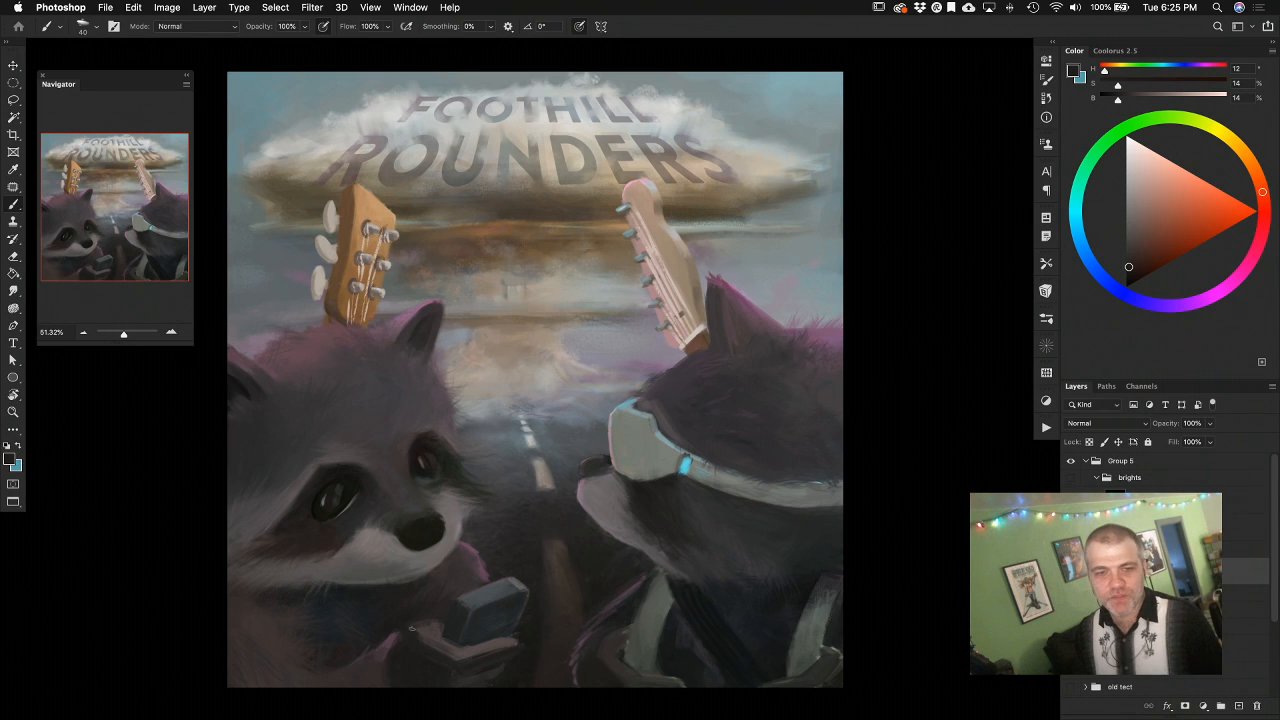
Rework the left raccoon's wrist and the chest fur behind it using sampled near-black and brown shades
alt+click(425, 633)
alt+click(414, 642)
alt+click(422, 611)
alt+click(423, 612)
alt+click(413, 614)
alt+click(372, 629)
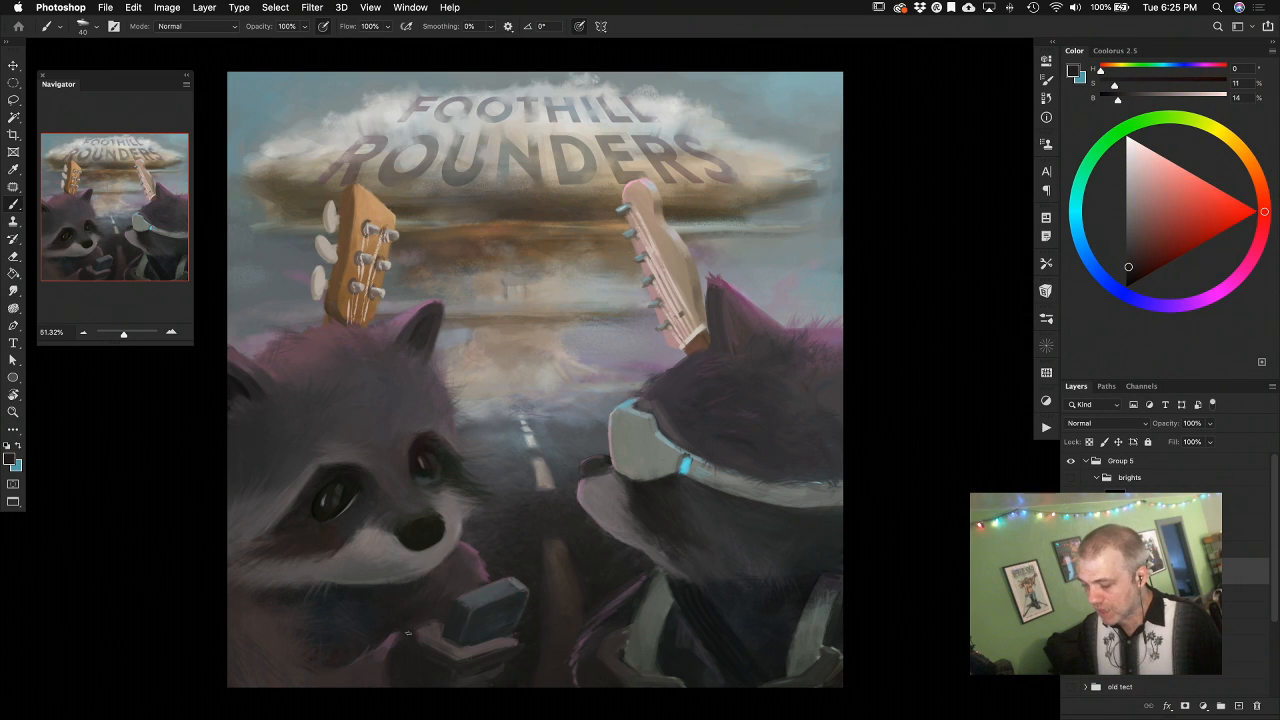
Shape the thumb and palm gripping the handheld device with sampled muted red-grey tones
alt+click(419, 629)
alt+click(423, 624)
alt+click(430, 628)
alt+click(450, 622)
alt+click(437, 628)
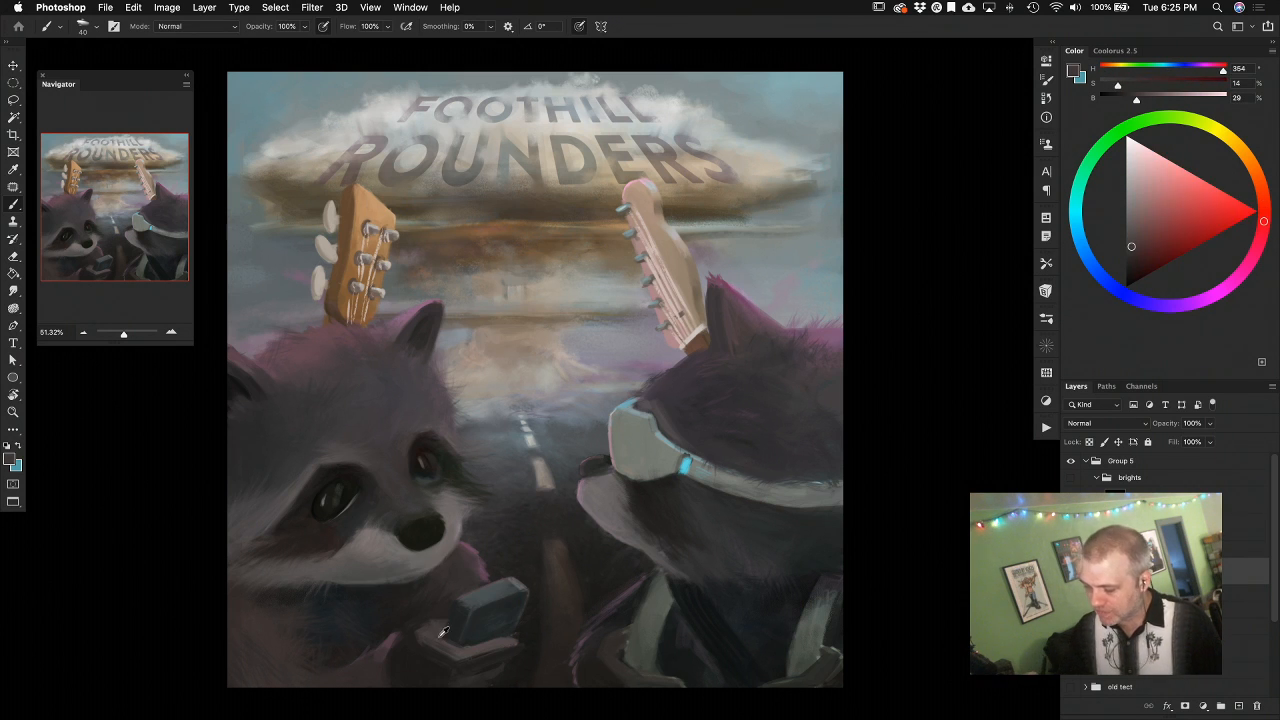
alt+click(458, 646)
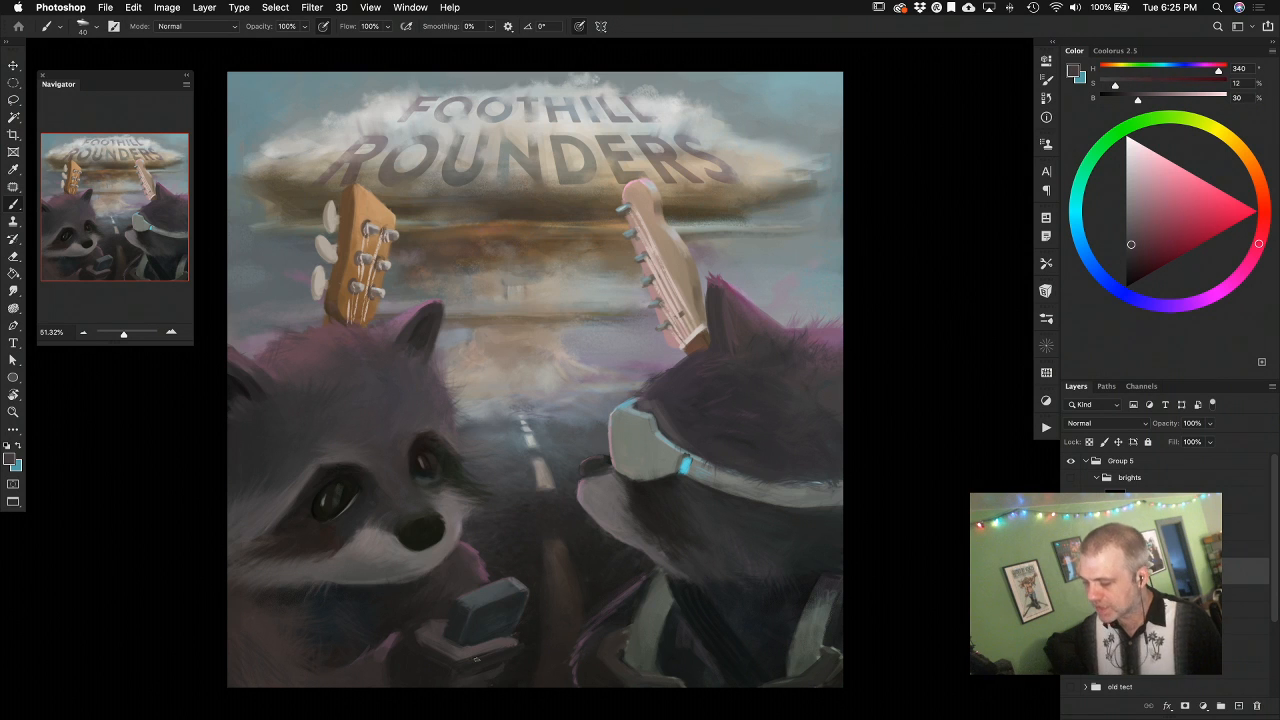
Darken the left raccoon's forearm below the hand using a size 200 brush and sampled reddish-black tones
key(])
key(])
key(])
key(])
key(])
key(])
key(])
key(])
key(])
key(])
alt+click(417, 657)
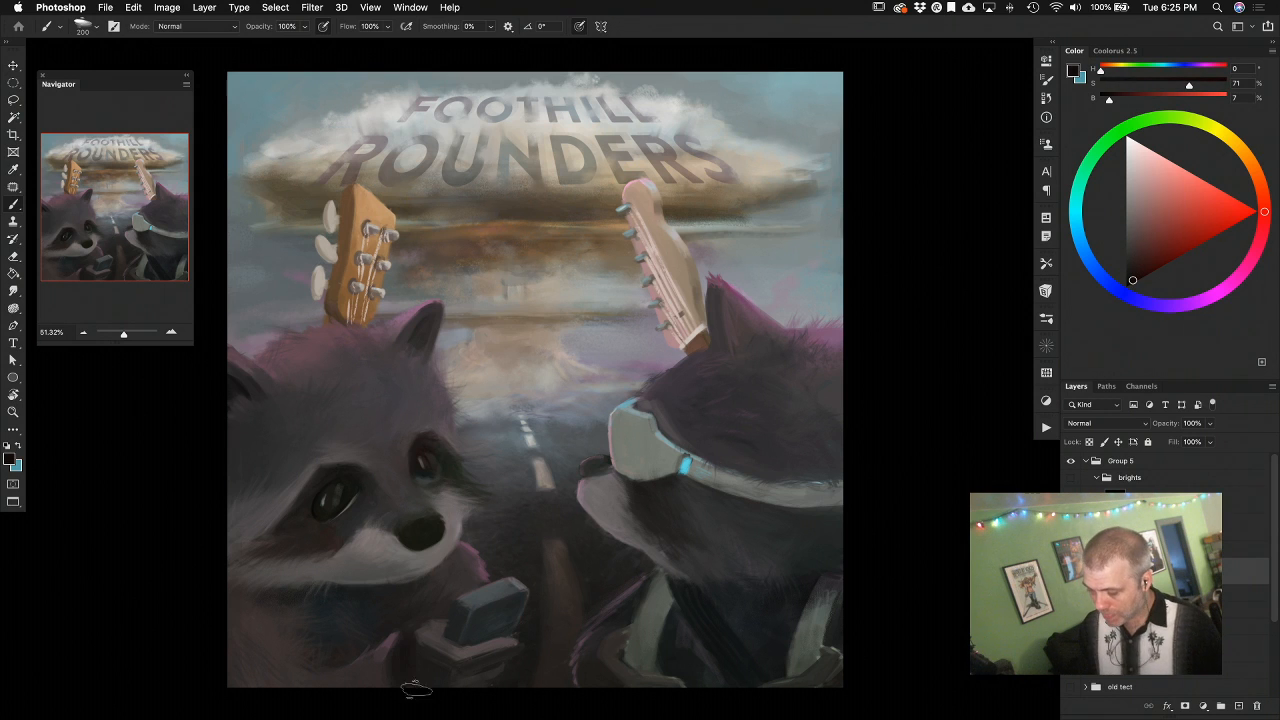
alt+click(440, 652)
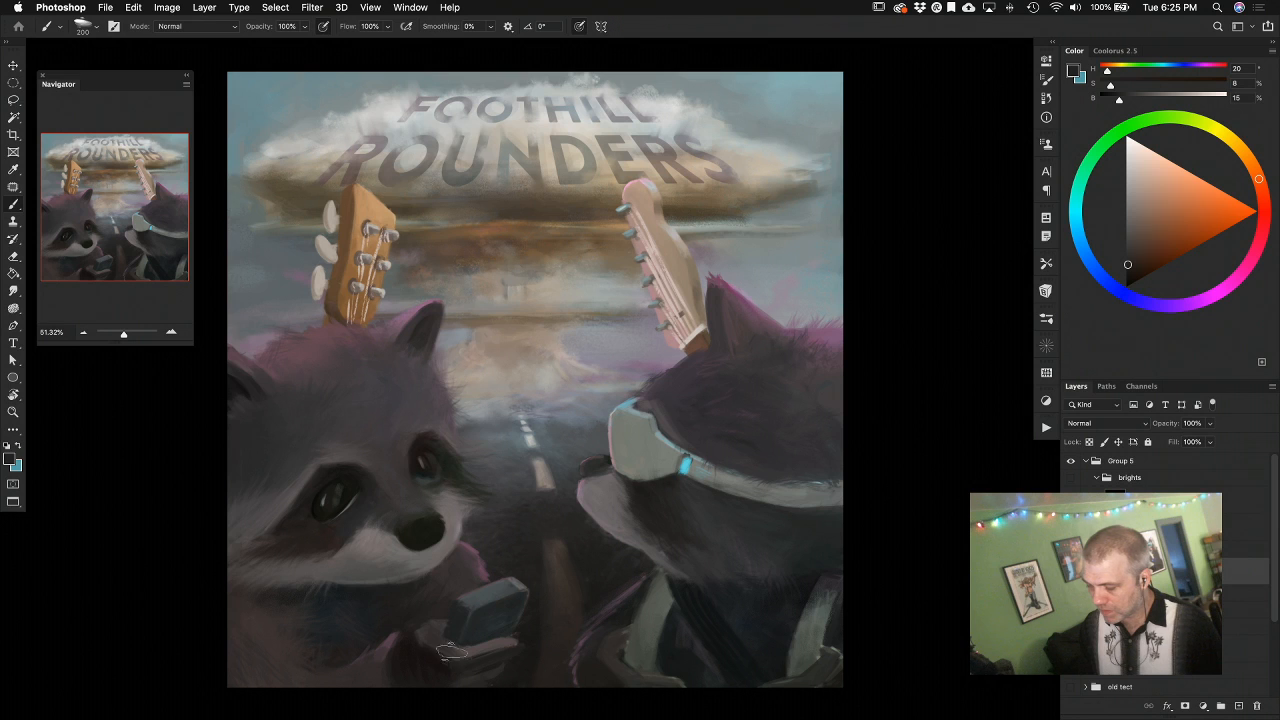
Soften the palm and fingers beneath the handheld device with a size 70 brush in sampled dark brown tones
key(bracketleft)
key(bracketleft)
key(bracketleft)
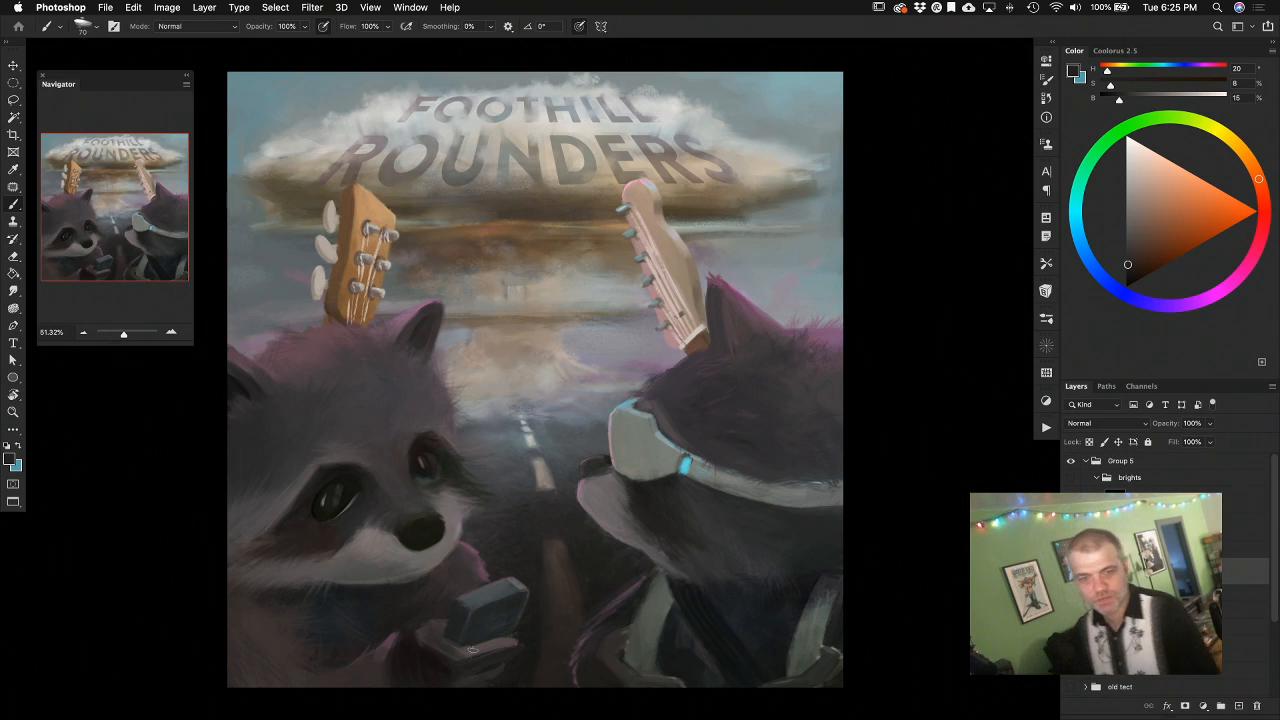
alt+click(481, 650)
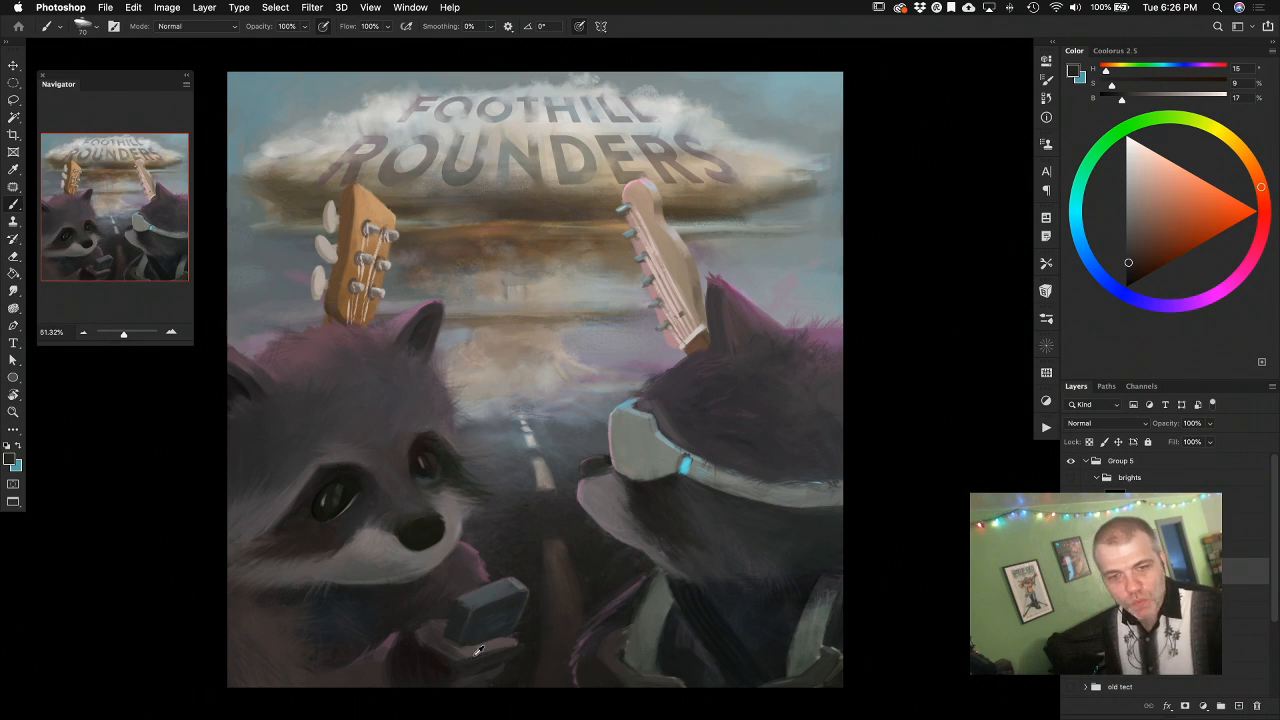
alt+click(485, 653)
Deepen the shadow under the left raccoon's palm with sampled near-black reds
alt+click(438, 665)
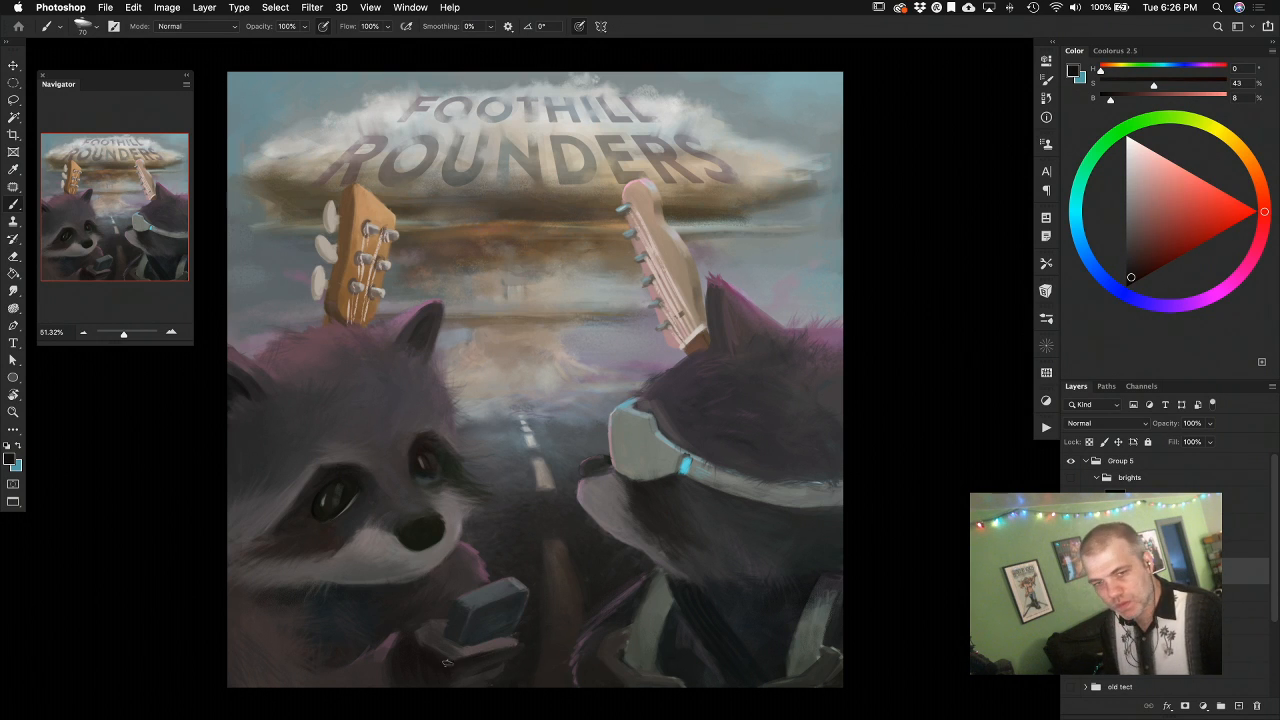
alt+click(451, 658)
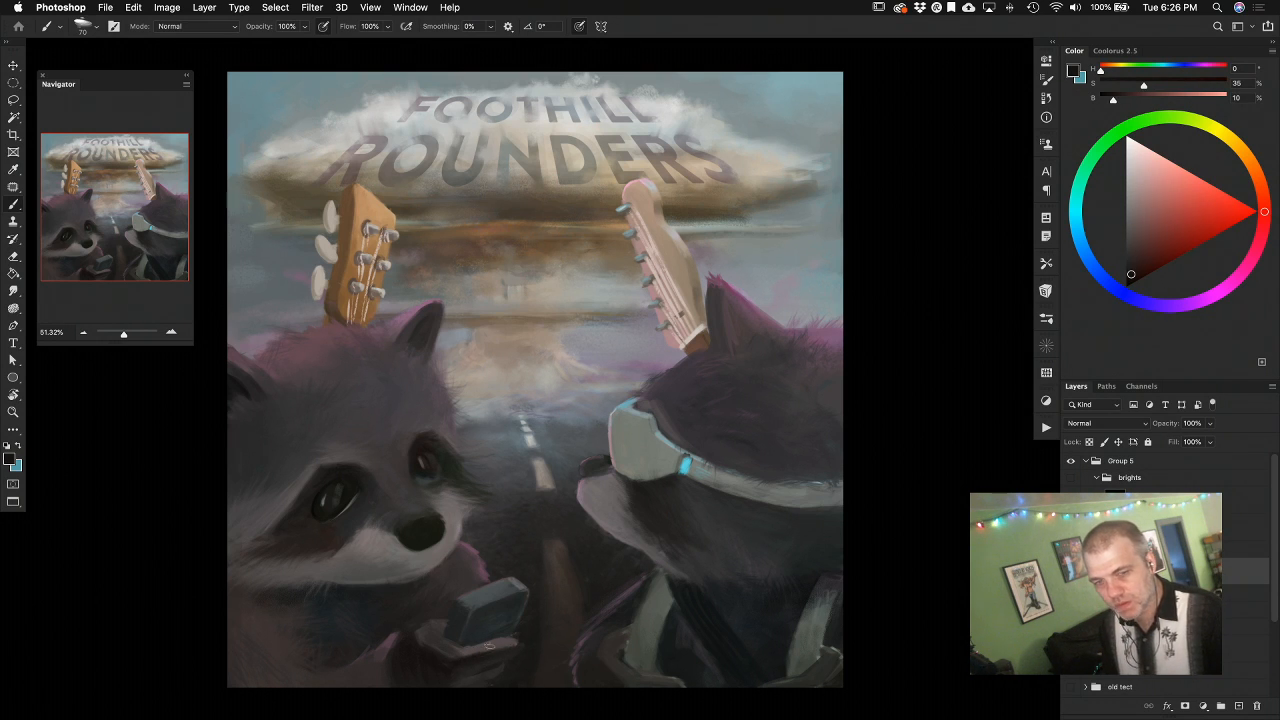
alt+click(453, 667)
alt+click(449, 655)
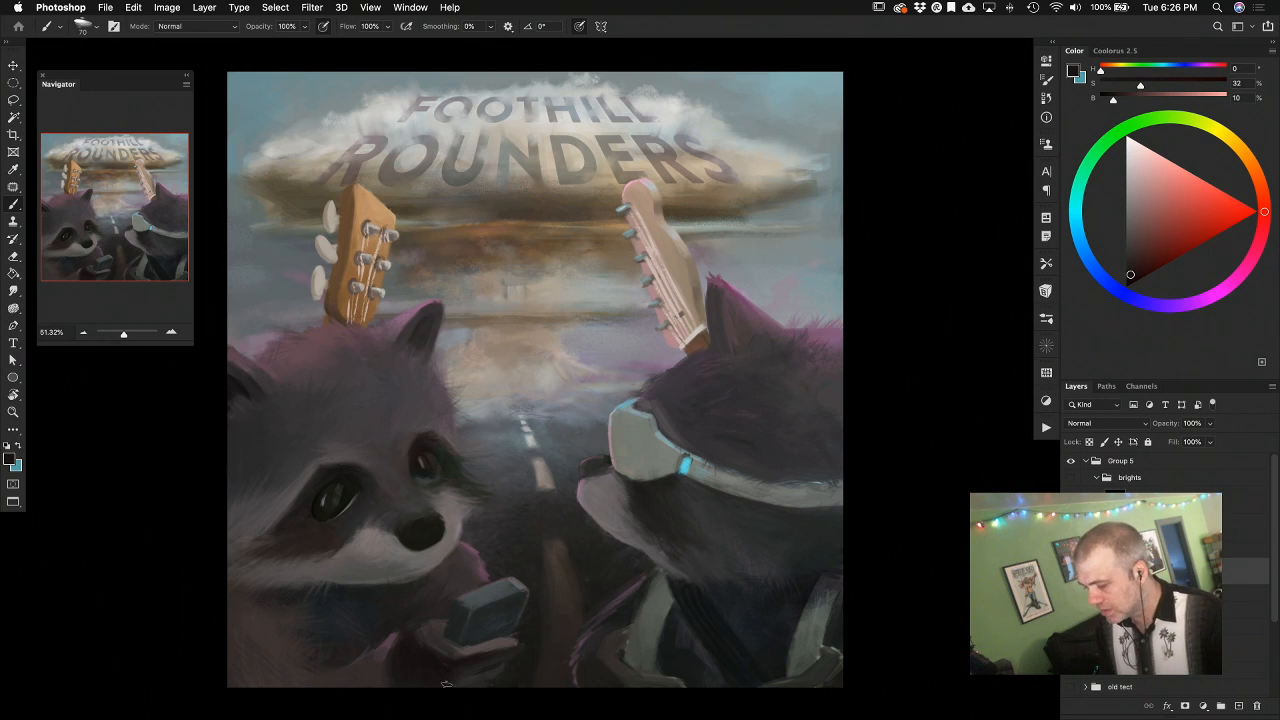
Redefine the left raccoon's wrist and thumb edge with sampled grey and dark red tones
alt+click(426, 625)
alt+click(408, 652)
alt+click(429, 641)
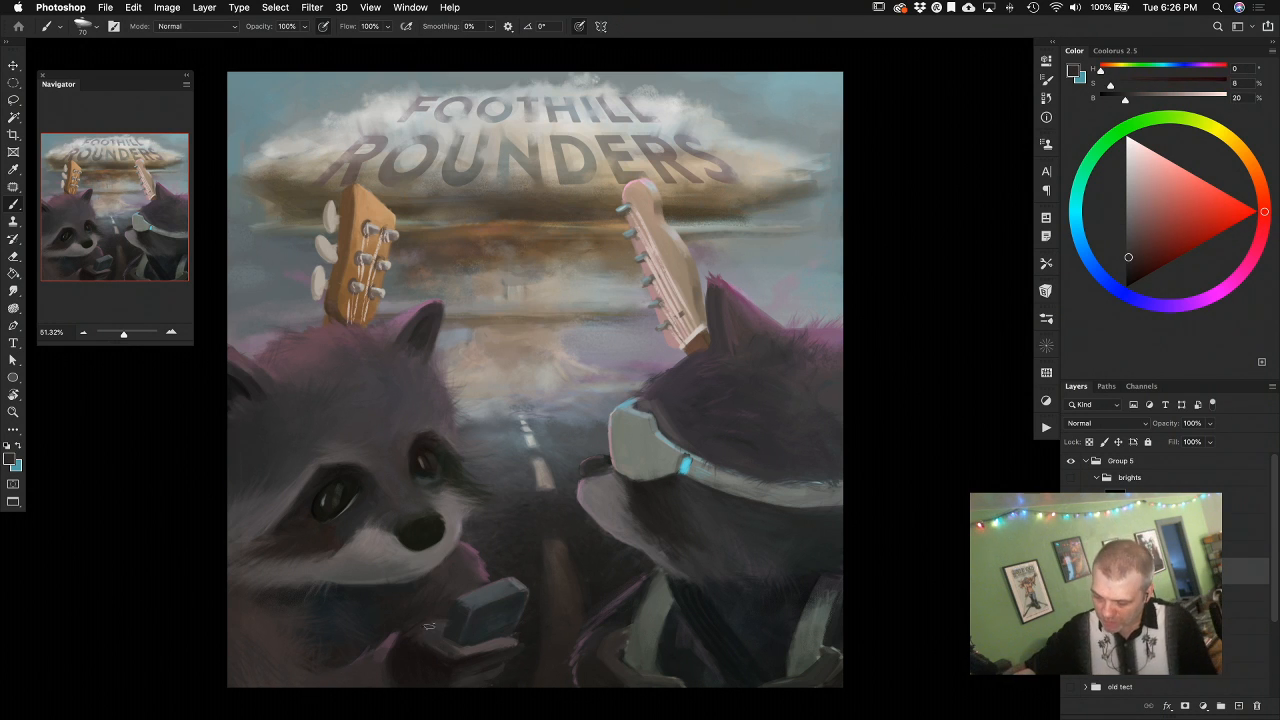
alt+click(422, 648)
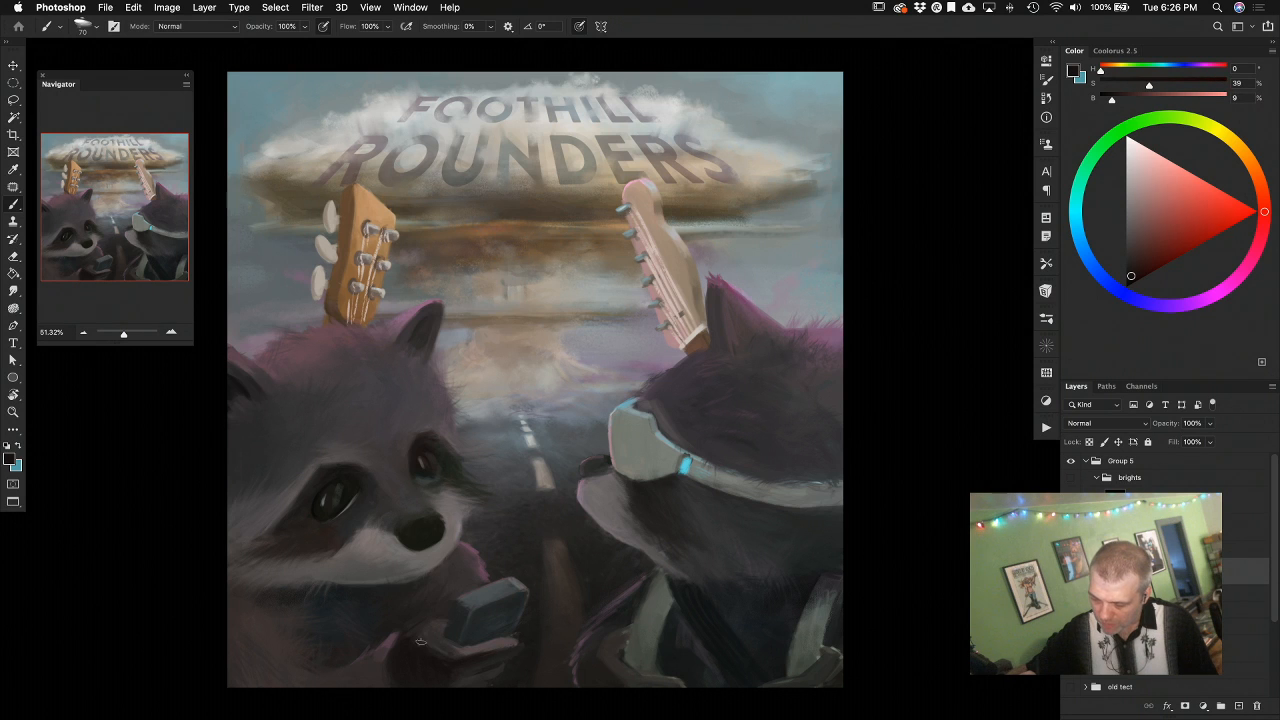
Blend sampled reddish-black shades through the forearm and the underside of the hand
alt+click(432, 643)
alt+click(419, 656)
alt+click(440, 671)
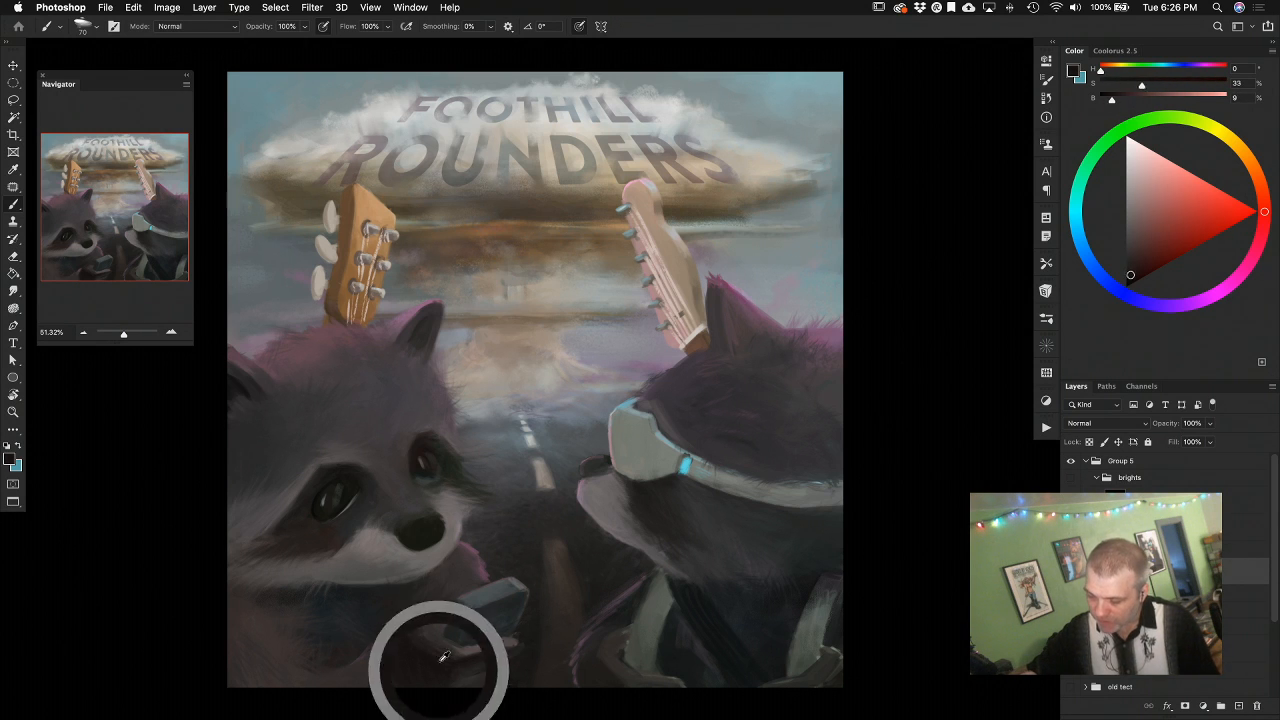
alt+click(435, 655)
alt+click(461, 661)
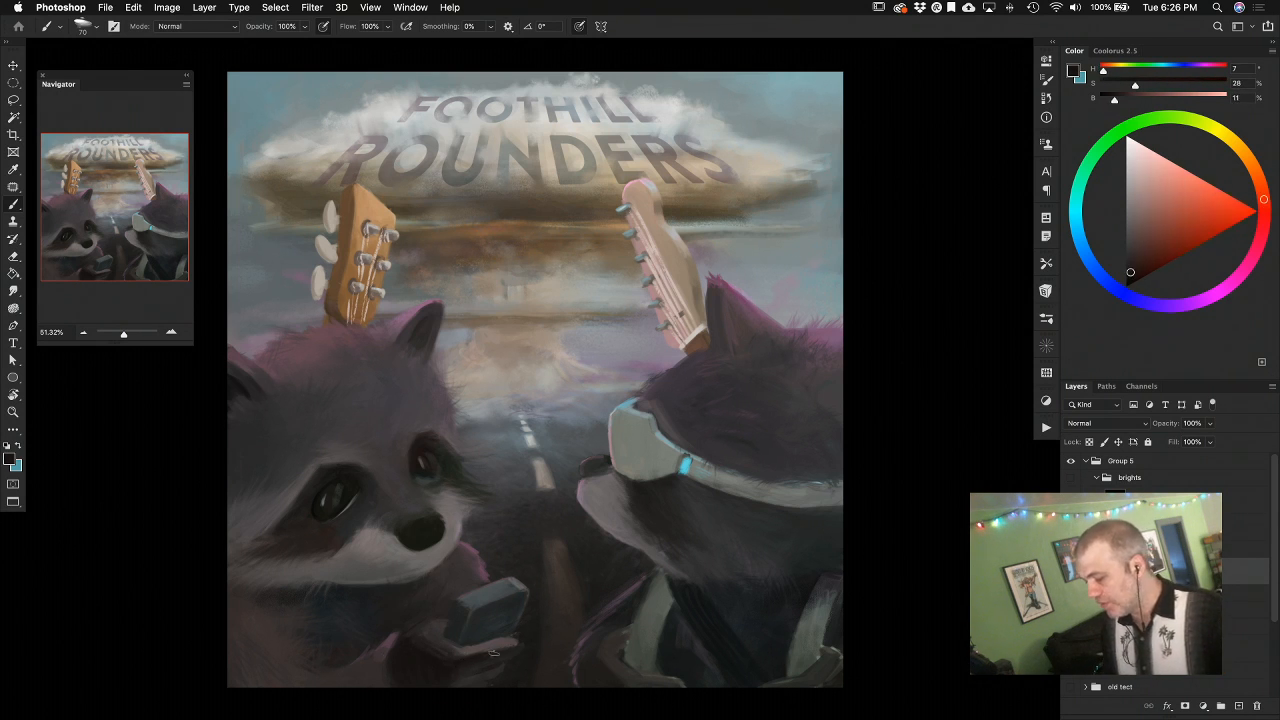
Clean up the fingers under the handheld device and its far edge with sampled brown and dark blue-grey tones
alt+click(452, 648)
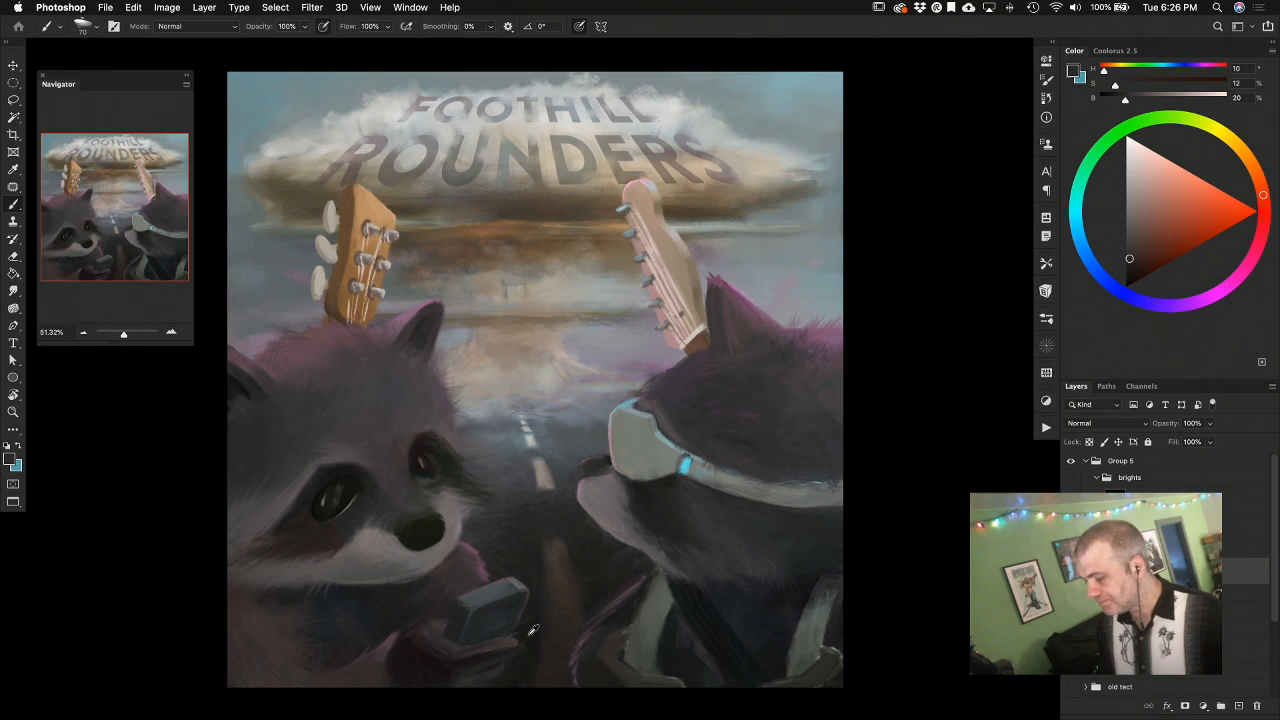
alt+click(477, 638)
alt+click(521, 601)
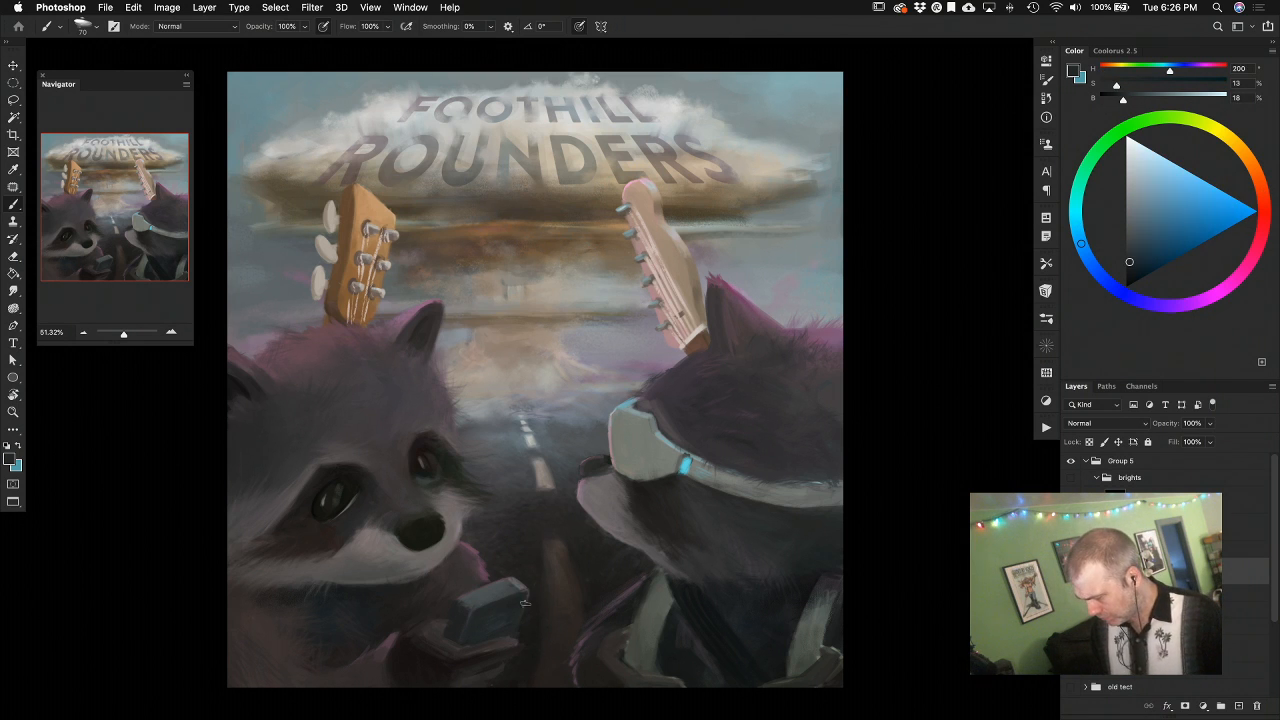
alt+click(517, 615)
alt+click(500, 643)
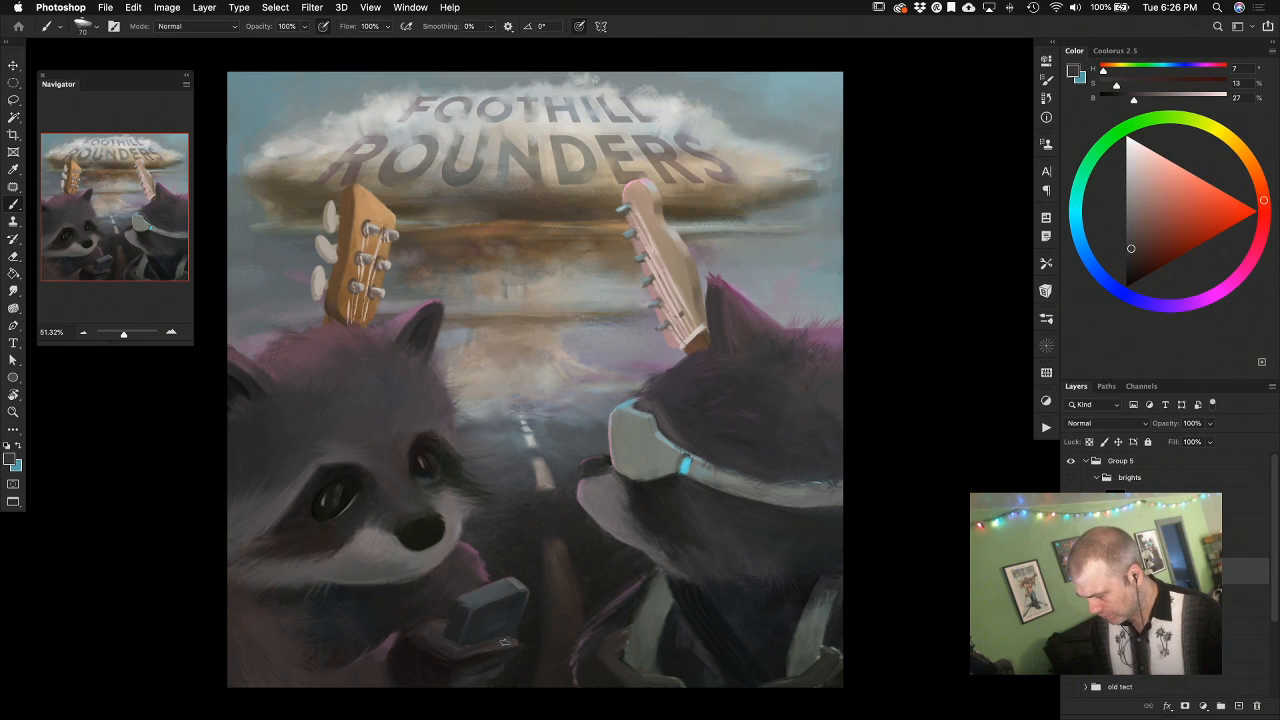
Shade the handheld device's side and front face with sampled dark blue-grey tones, reducing the brush size to 40
alt+click(459, 620)
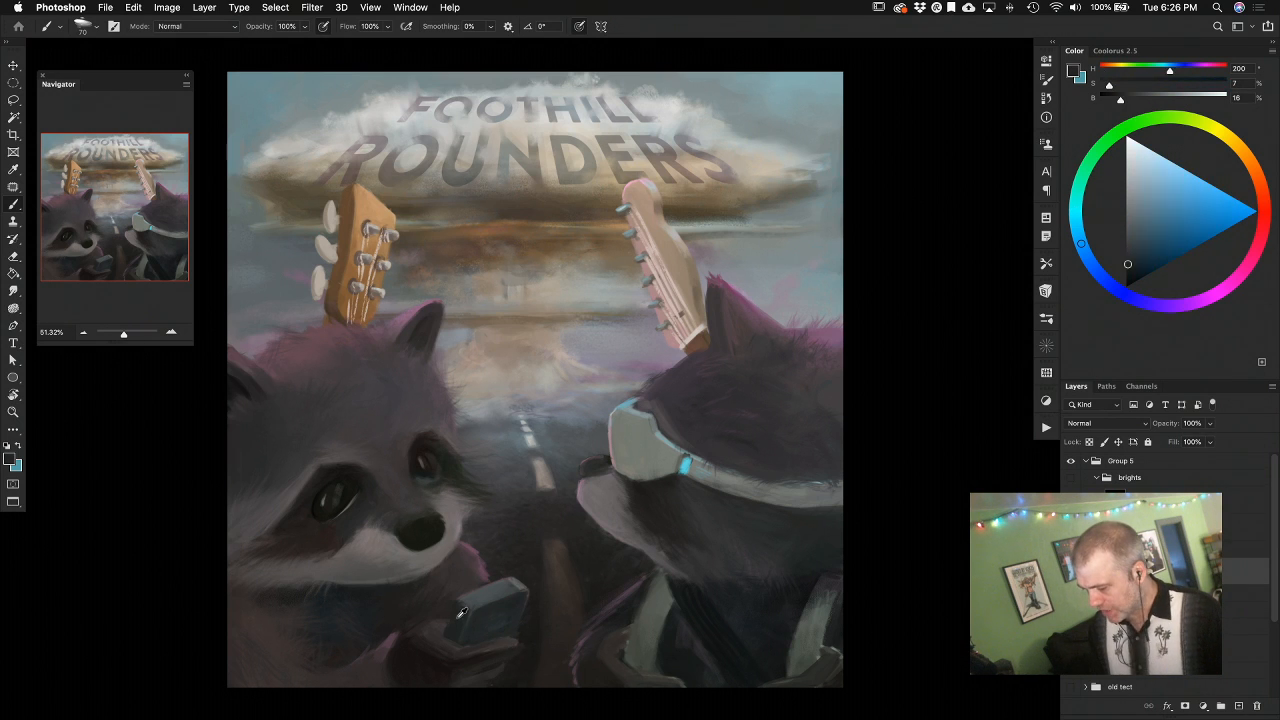
drag(1131, 265, 1148, 270)
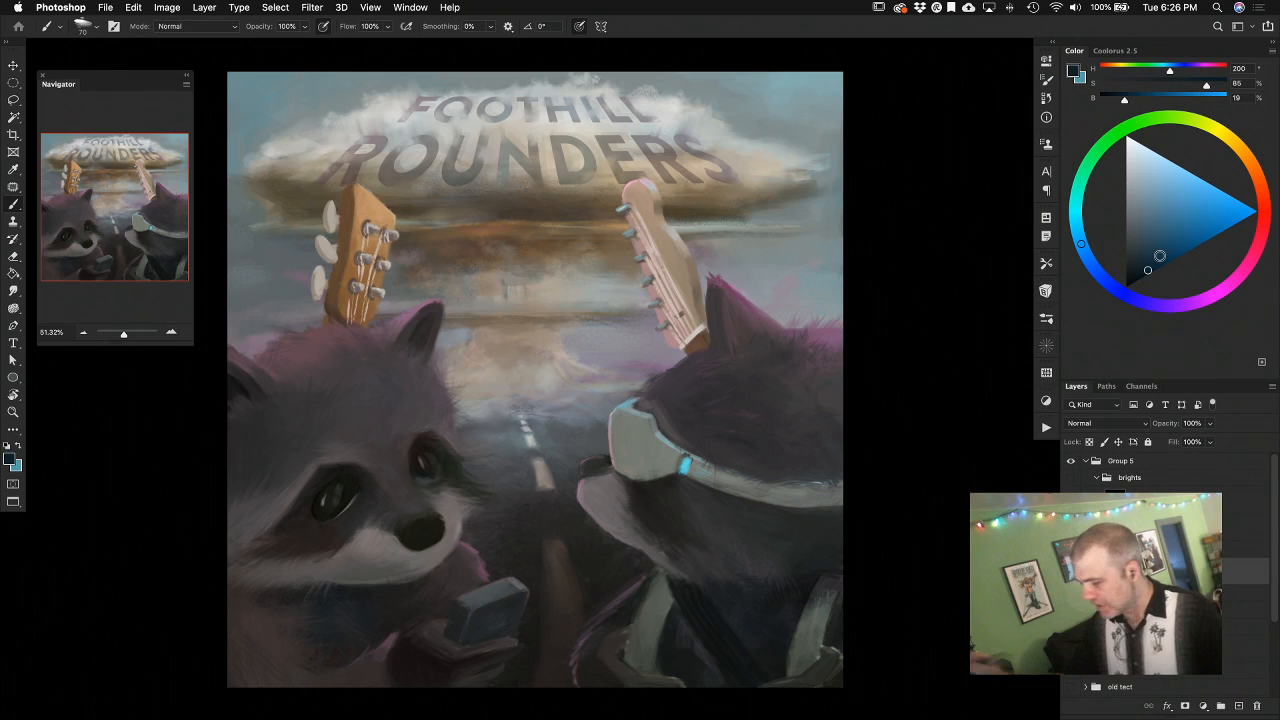
alt+click(510, 632)
alt+click(471, 648)
alt+click(512, 632)
key(bracketleft)
key(bracketleft)
key(bracketleft)
alt+click(511, 631)
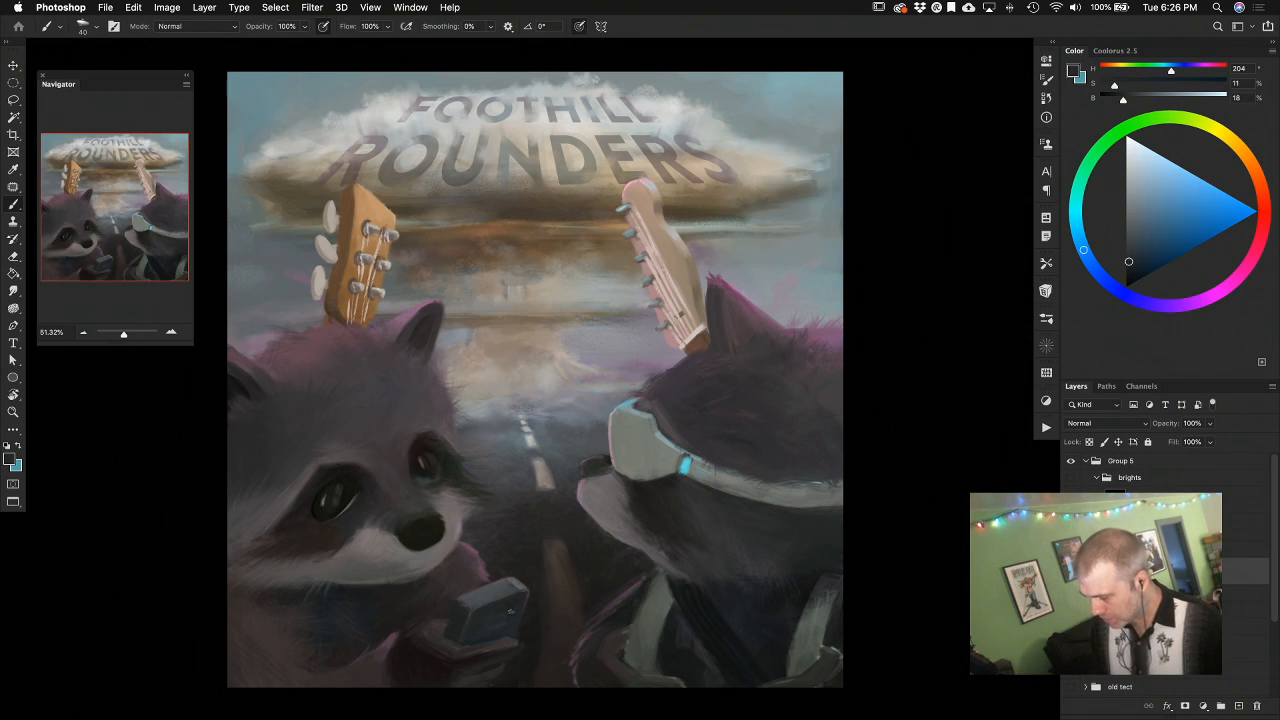
Extend the fingertip past the device's far lower corner and shade beneath it with sampled blue-grey and dark brown tones
alt+click(498, 620)
alt+click(508, 642)
alt+click(471, 660)
alt+click(518, 645)
alt+click(483, 658)
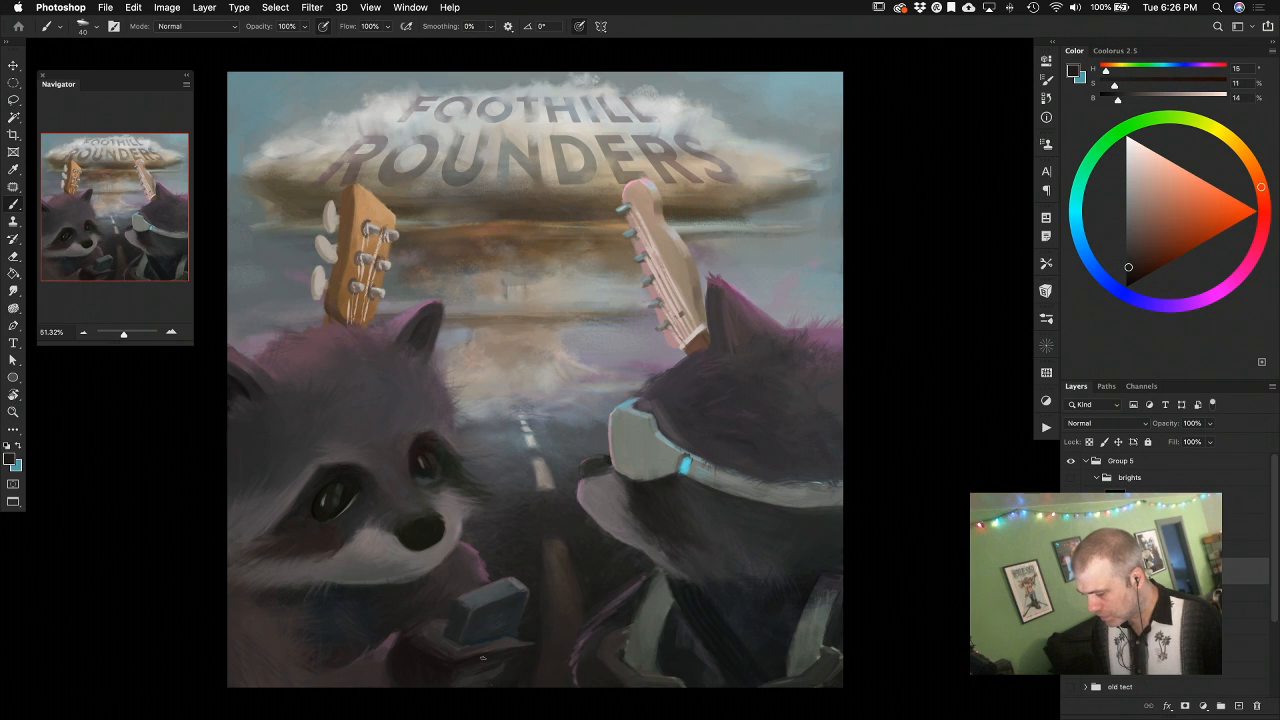
Rough in a lower finger beneath the left raccoon's palm with sampled near-black red and dark brown tones
alt+click(456, 671)
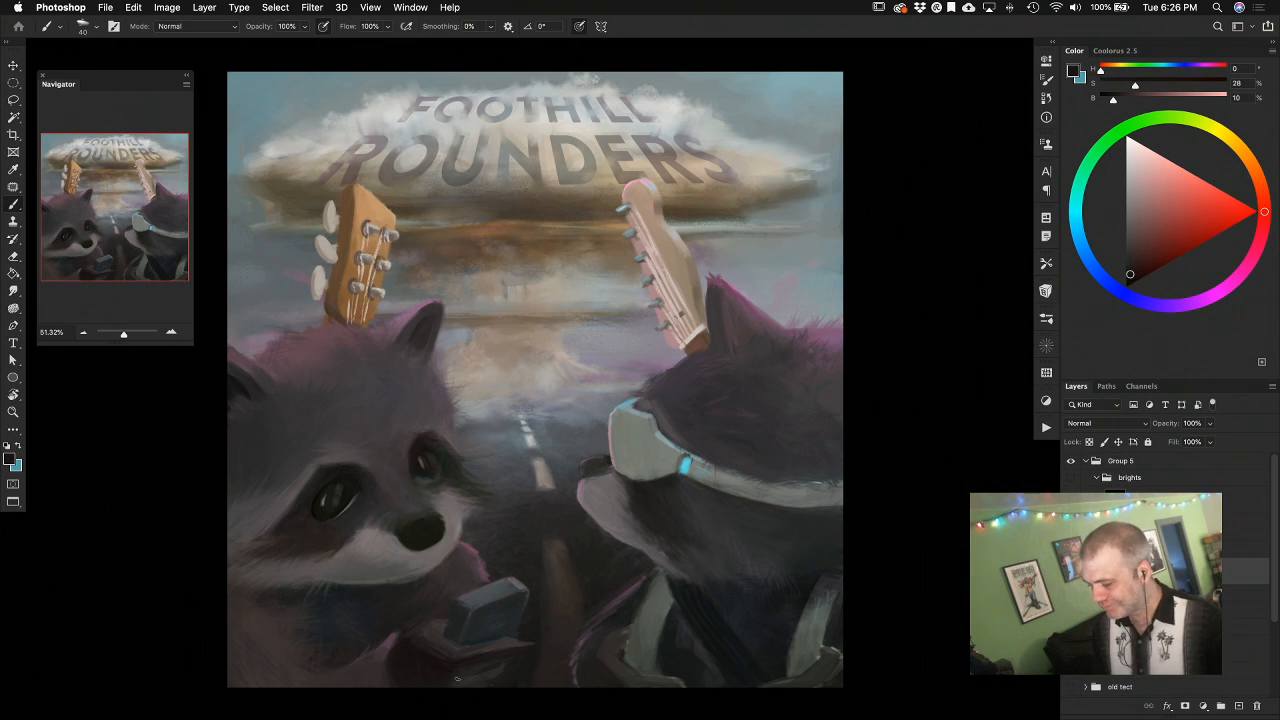
alt+click(488, 660)
alt+click(475, 678)
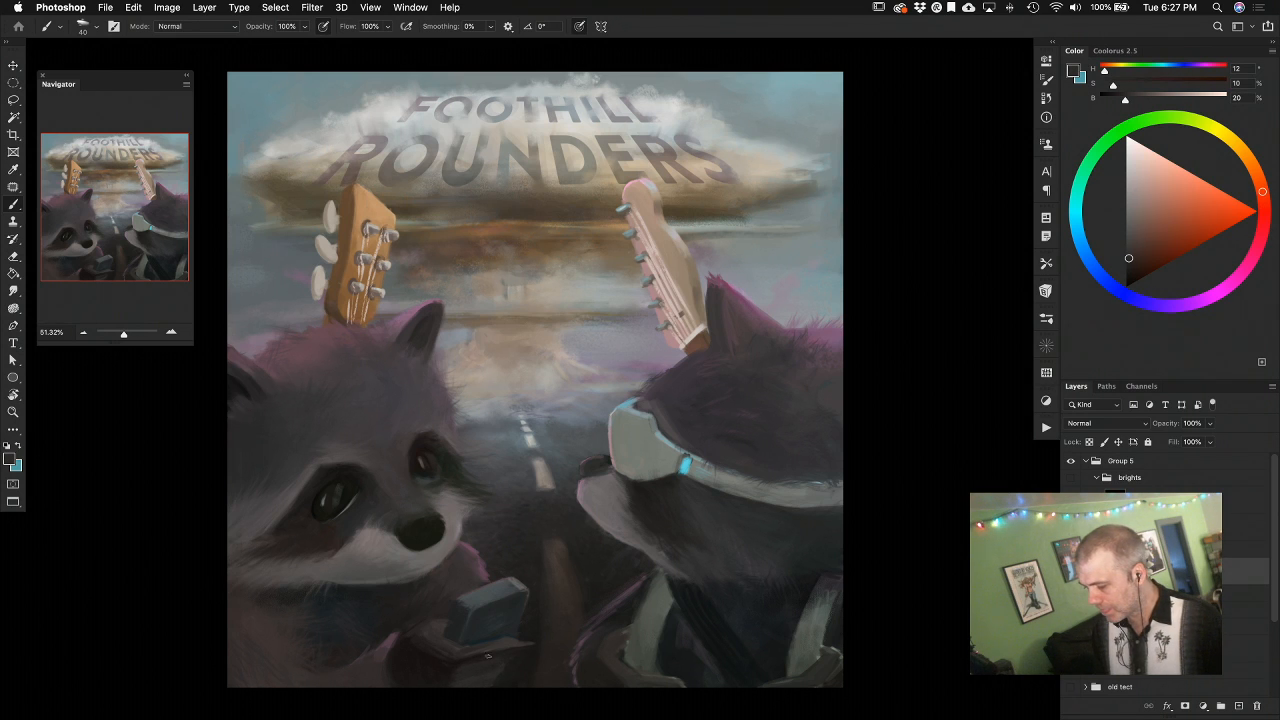
alt+click(456, 674)
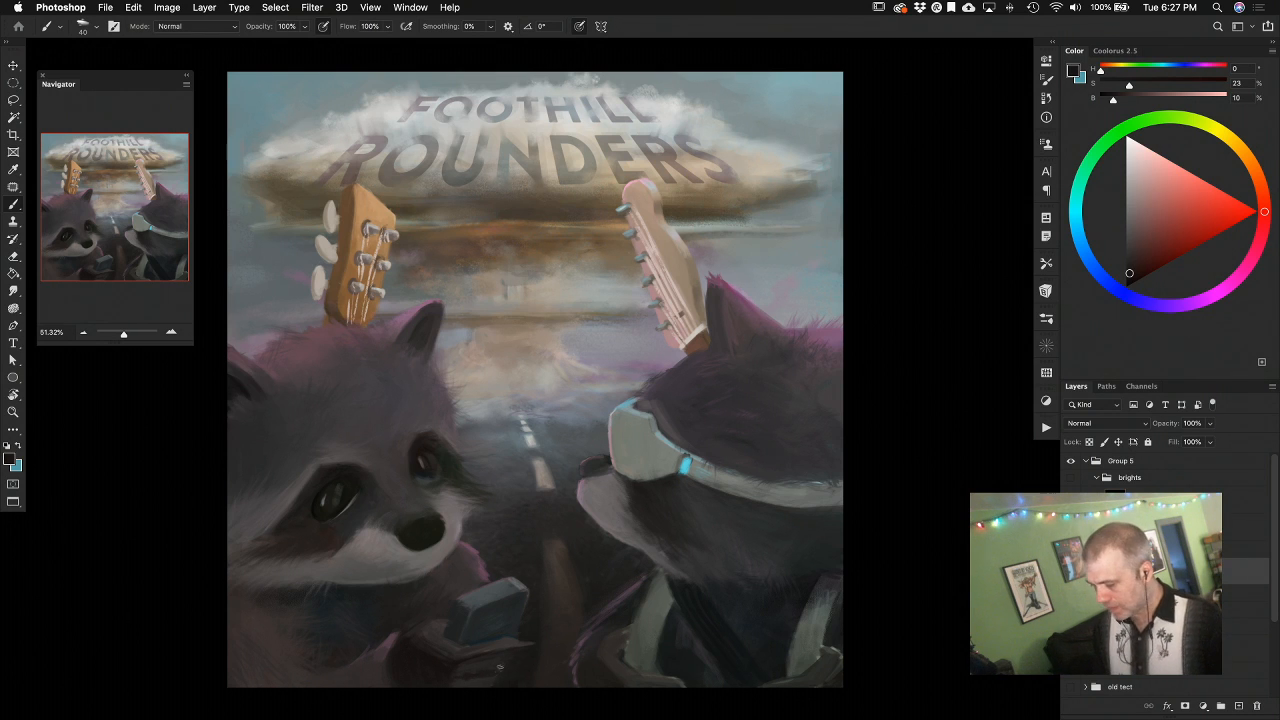
Trim the paint around the tip of the lower finger with the Eraser at size 70
key(e)
key(bracketleft)
key(bracketleft)
key(bracketleft)
key(bracketleft)
key(bracketleft)
key(bracketleft)
key(bracketleft)
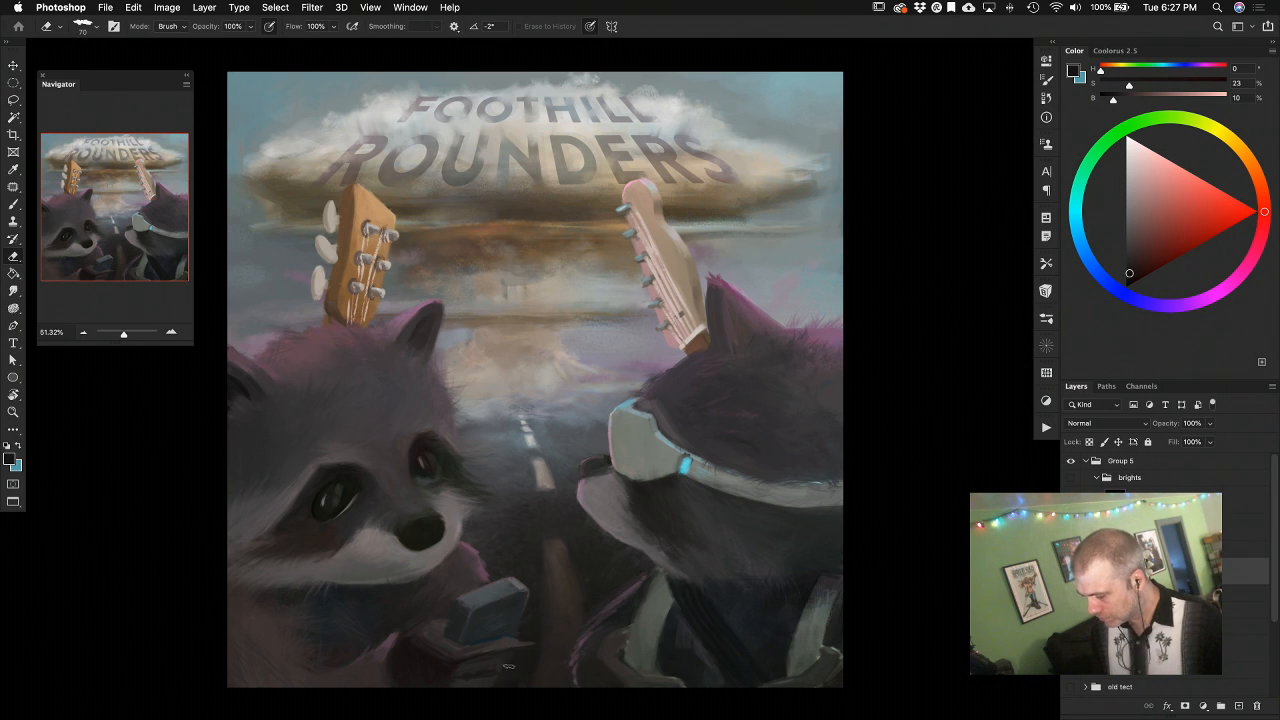
key(b)
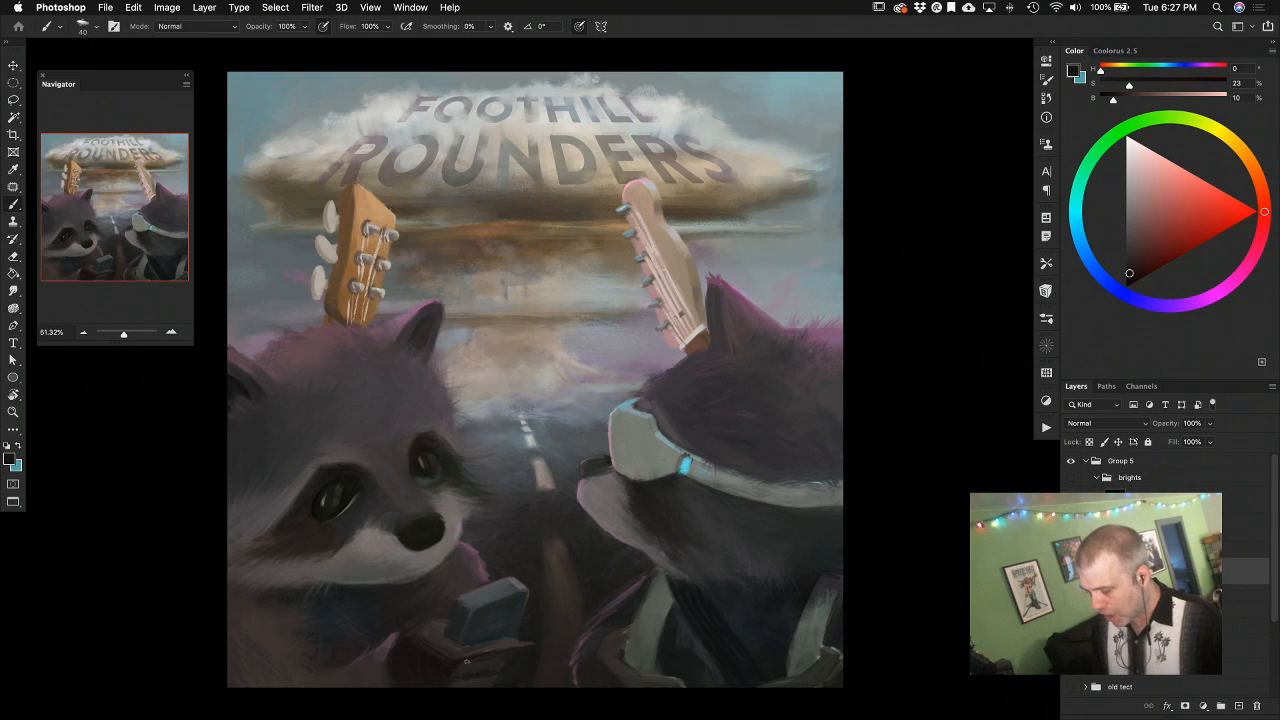
Deepen the gap between the palm and the lower finger with sampled dark red and brown tones
alt+click(455, 664)
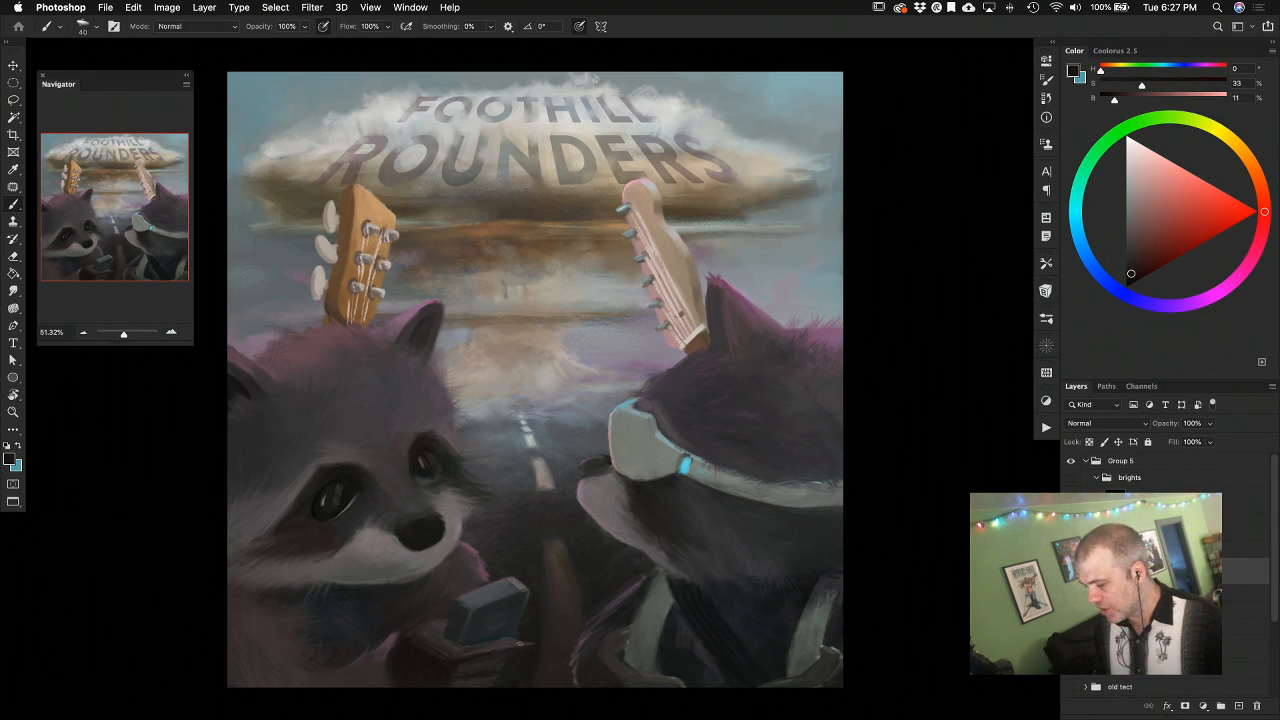
alt+click(462, 674)
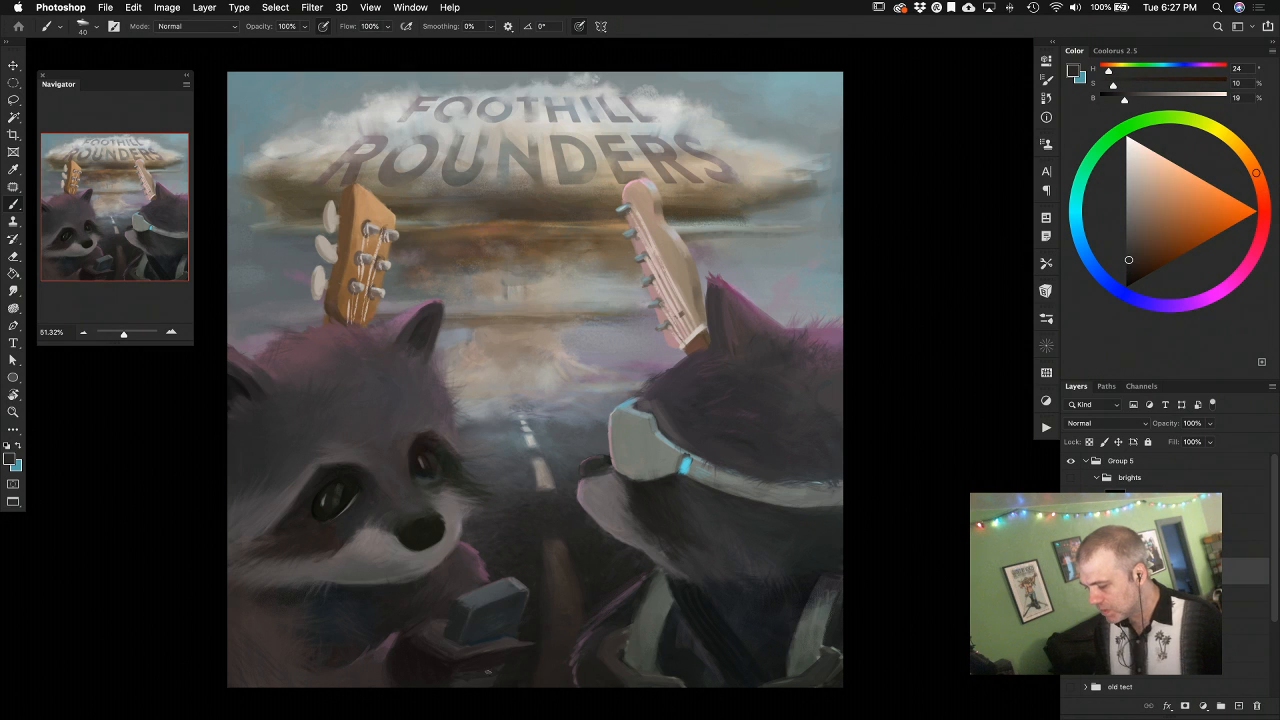
alt+click(462, 670)
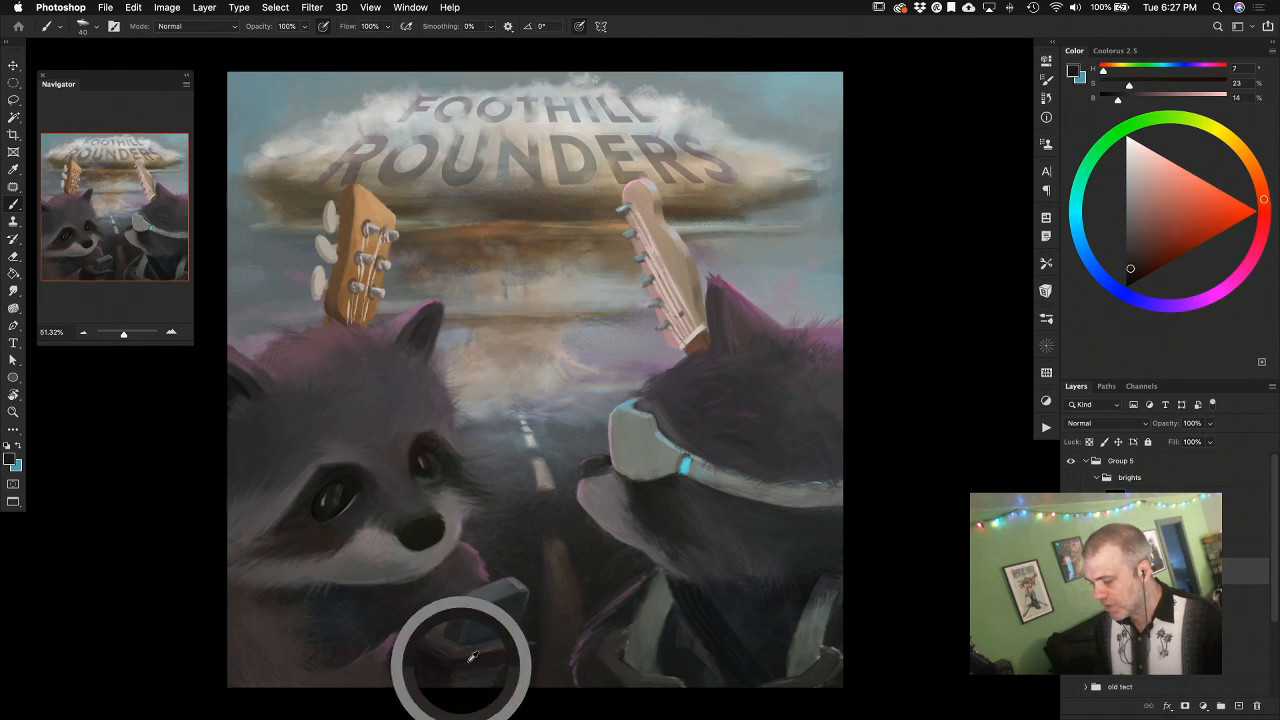
alt+click(475, 649)
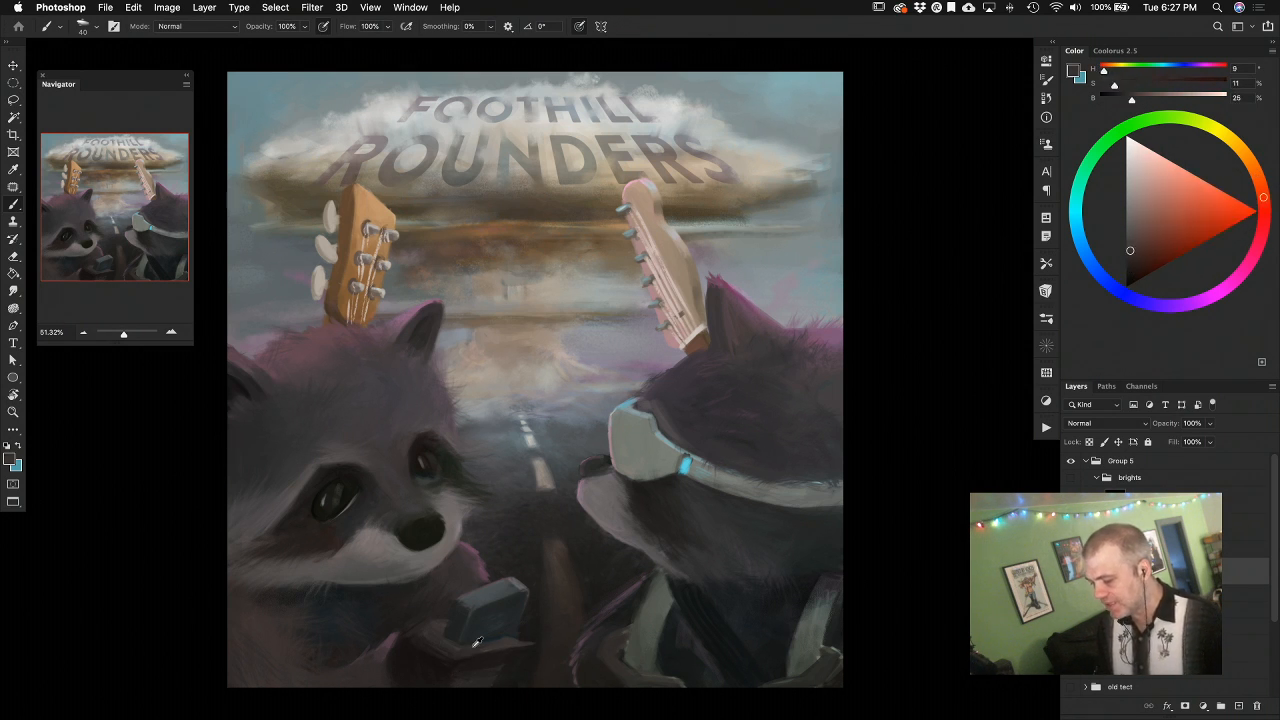
Reshape the underside of the hand and the upper fingertip with sampled reddish-grey and near-black tones
alt+click(460, 675)
alt+click(448, 674)
alt+click(441, 668)
alt+click(504, 643)
alt+click(476, 665)
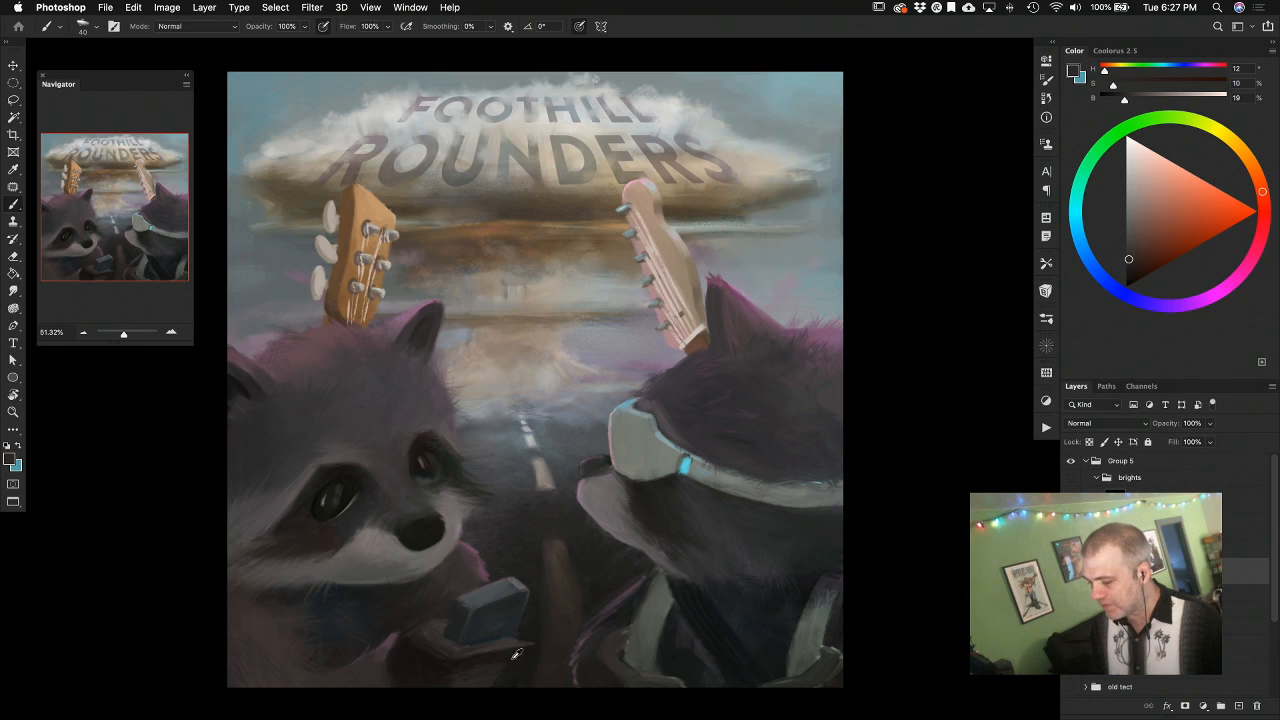
alt+click(514, 663)
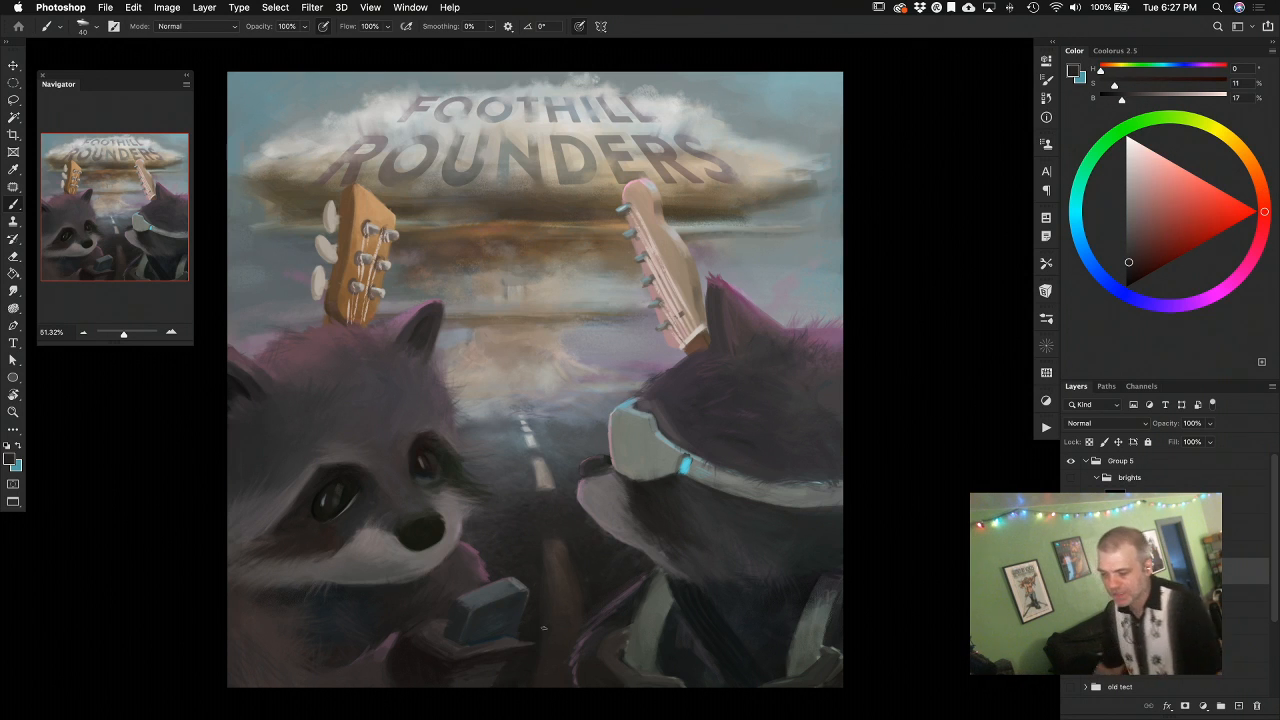
Define the lower finger's lit edge and surrounding shadow with sampled warm grey and near-black red tones
alt+click(430, 660)
alt+click(492, 646)
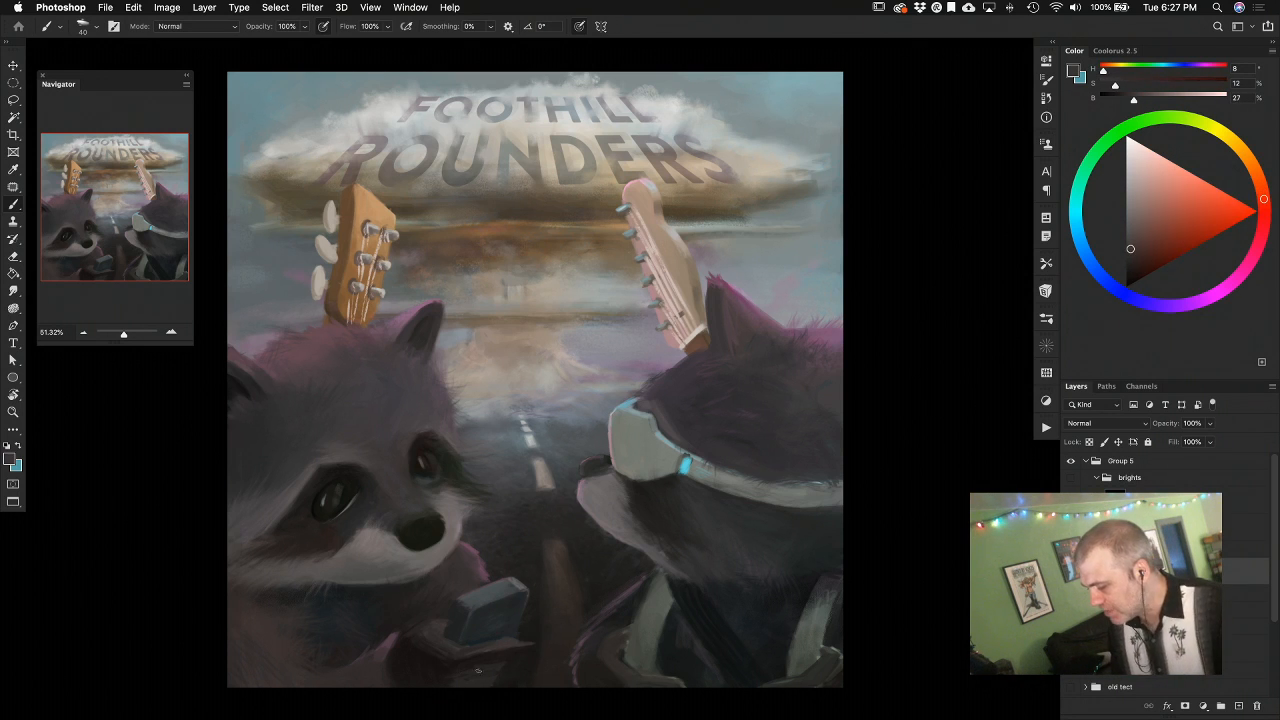
alt+click(488, 660)
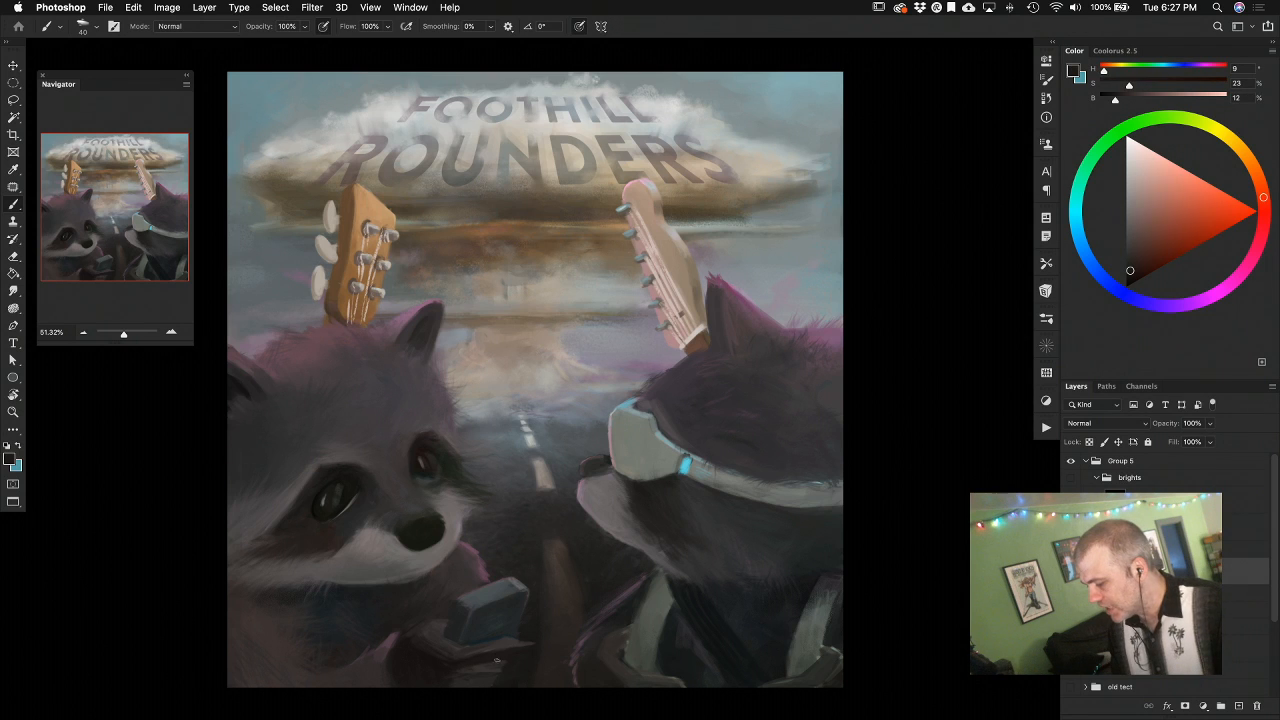
alt+click(450, 677)
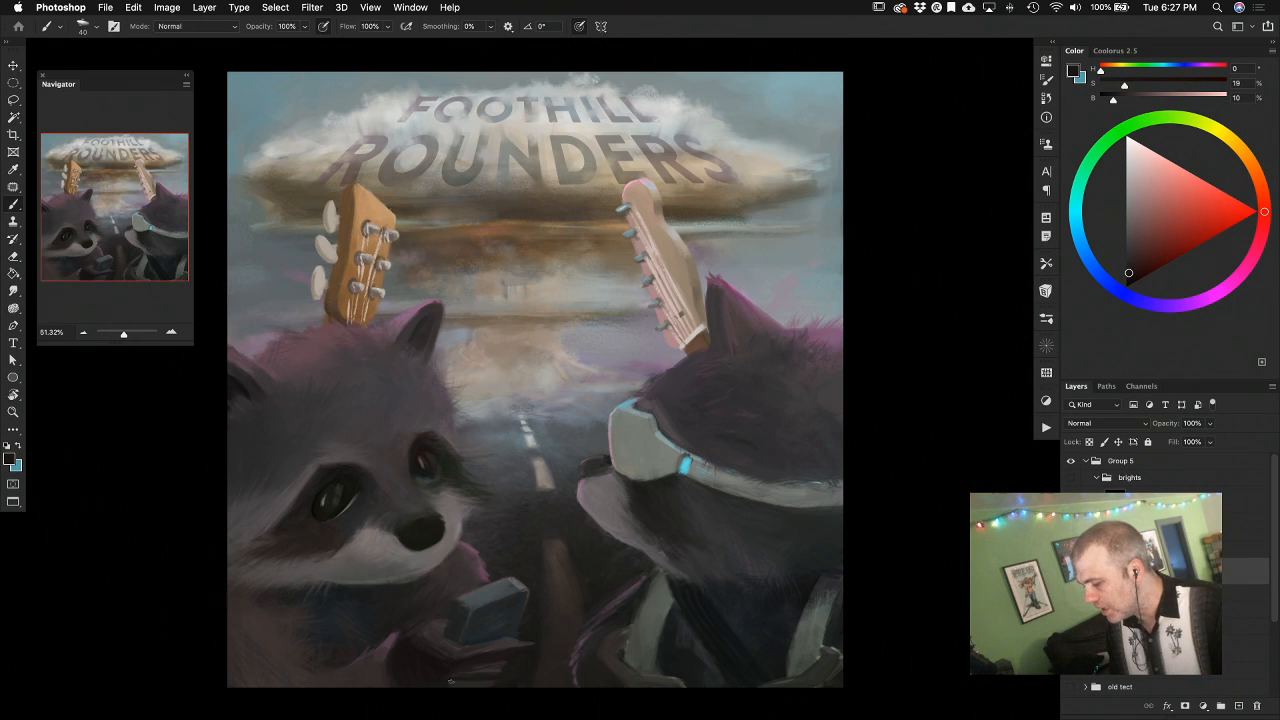
alt+click(503, 663)
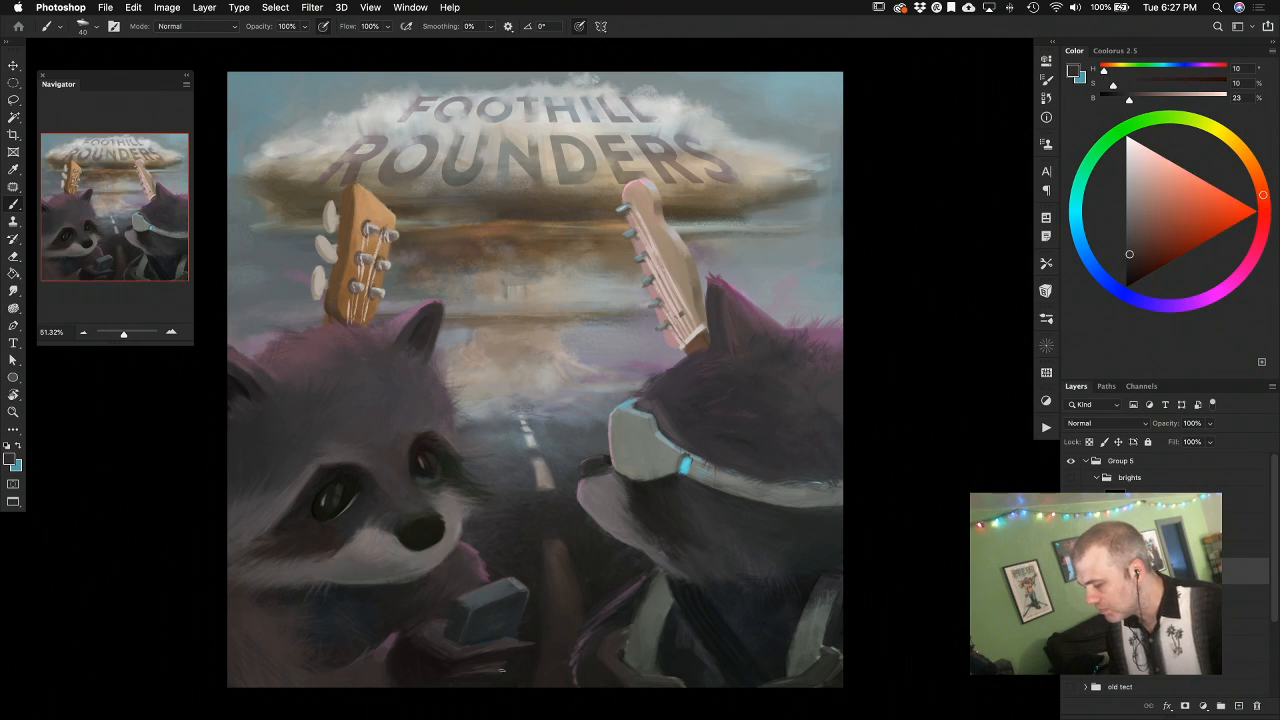
Darken the palm and the area around the lower finger with sampled background and deep red tones
alt+click(536, 659)
alt+click(452, 674)
alt+click(440, 663)
alt+click(404, 646)
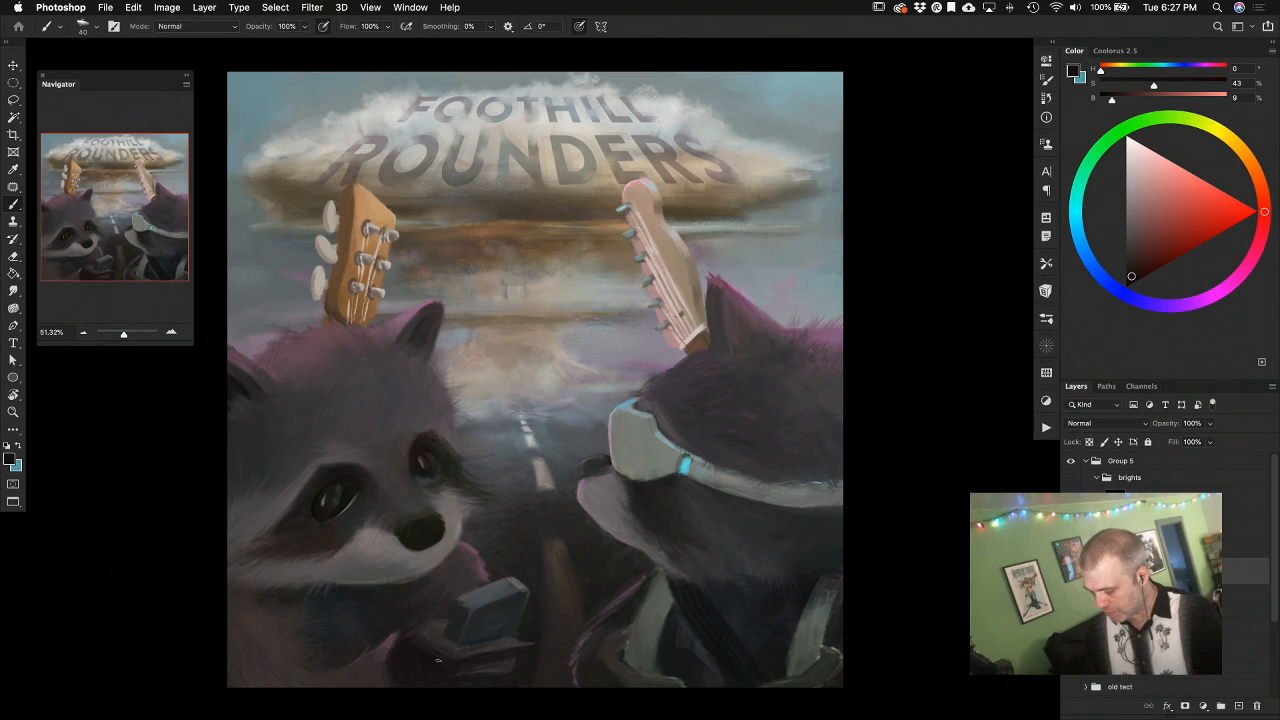
Blend the left raccoon's wrist and base of the thumb with sampled dark reds, using a brush size of 80
key(bracketright)
key(bracketright)
key(bracketright)
key(bracketright)
alt+click(412, 640)
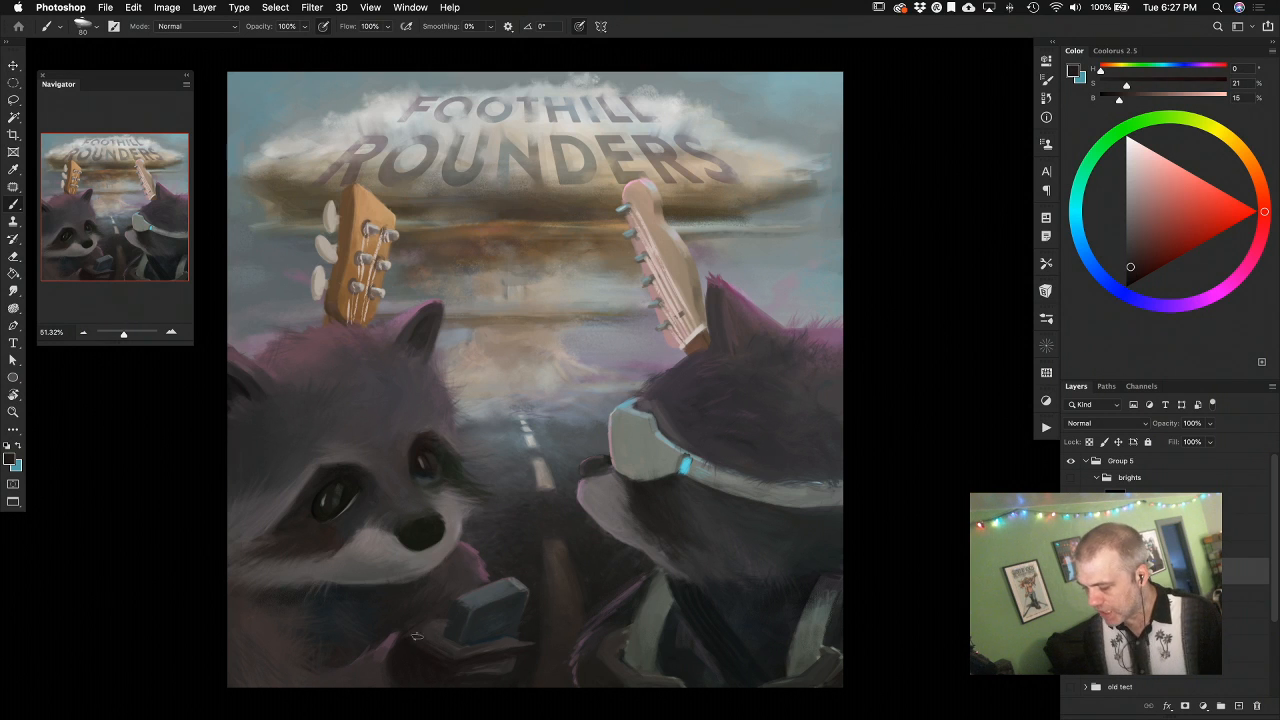
alt+click(422, 650)
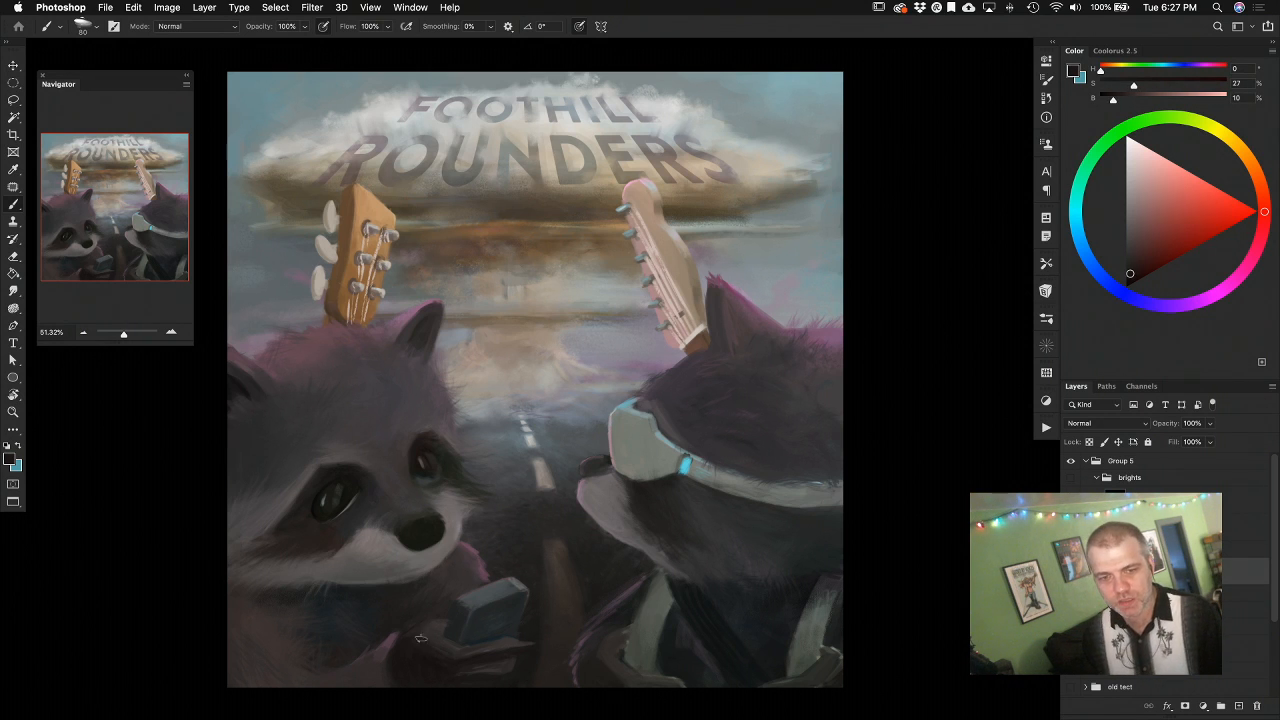
alt+click(433, 675)
alt+click(408, 668)
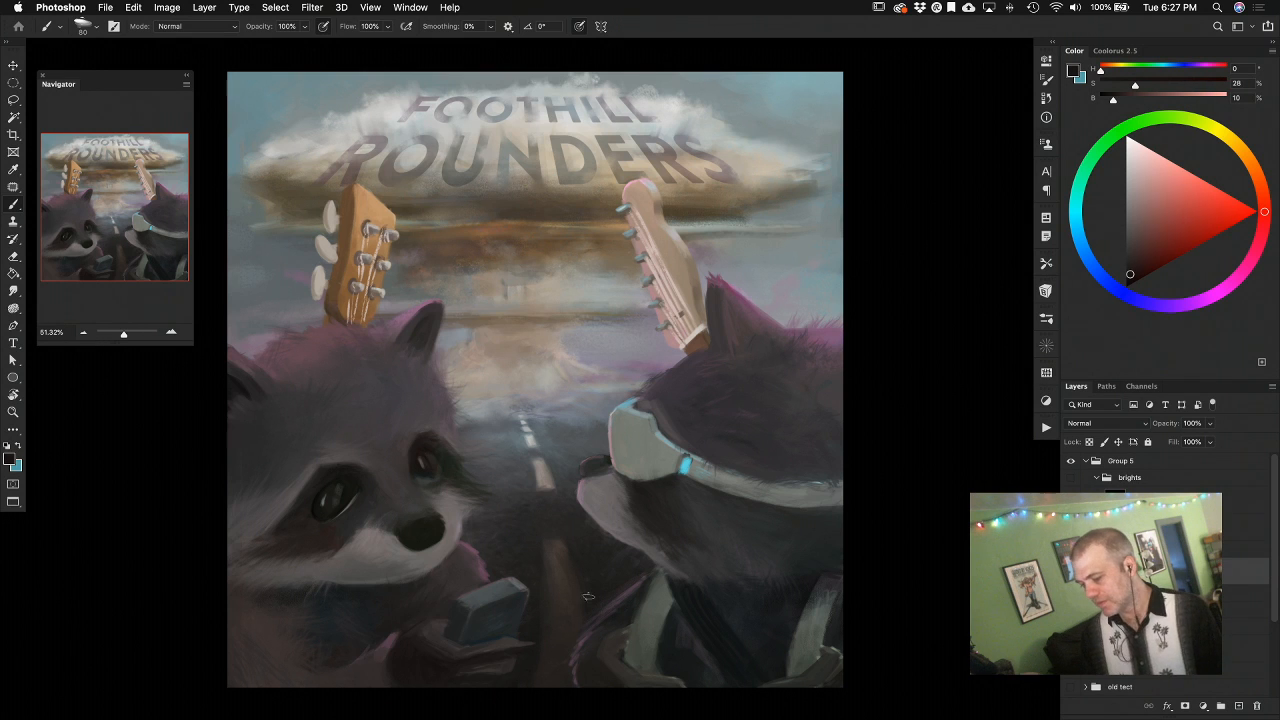
Clean up the lower finger near the canvas's bottom edge with the Eraser and sampled dark red-brown brush tones
scroll(700, 628, down, 1)
key(e)
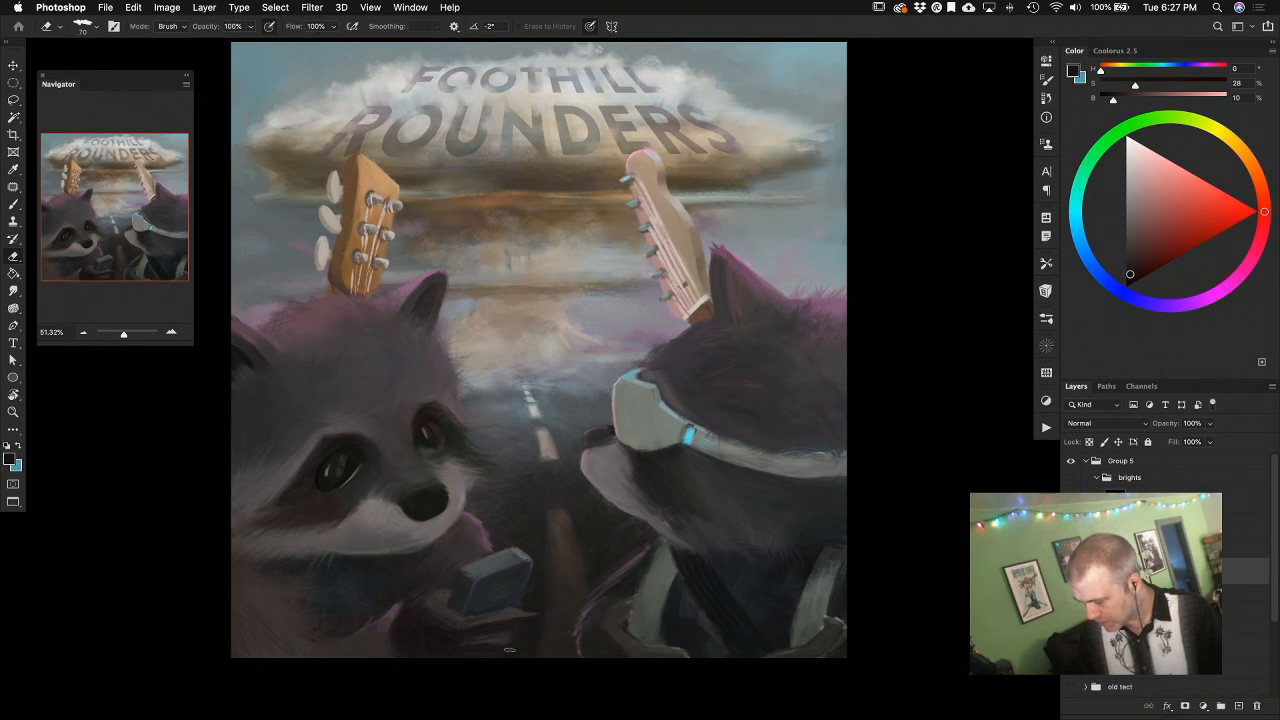
key(b)
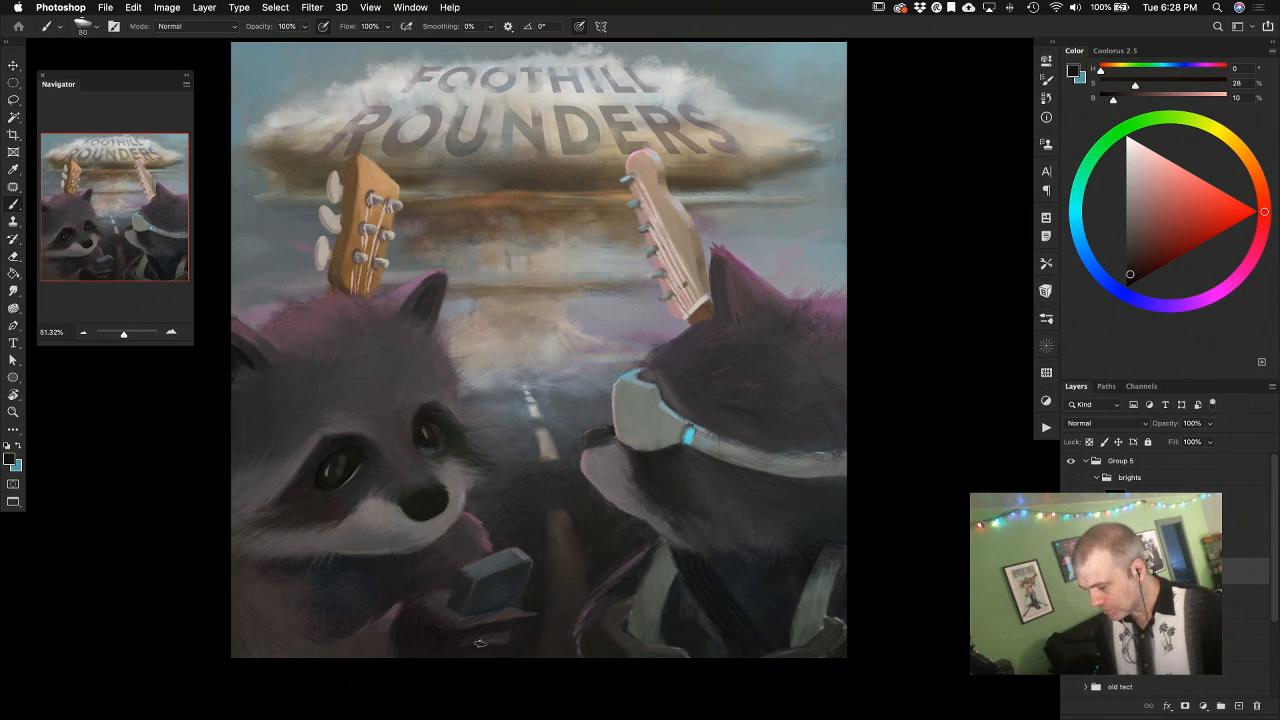
alt+click(485, 645)
alt+click(492, 640)
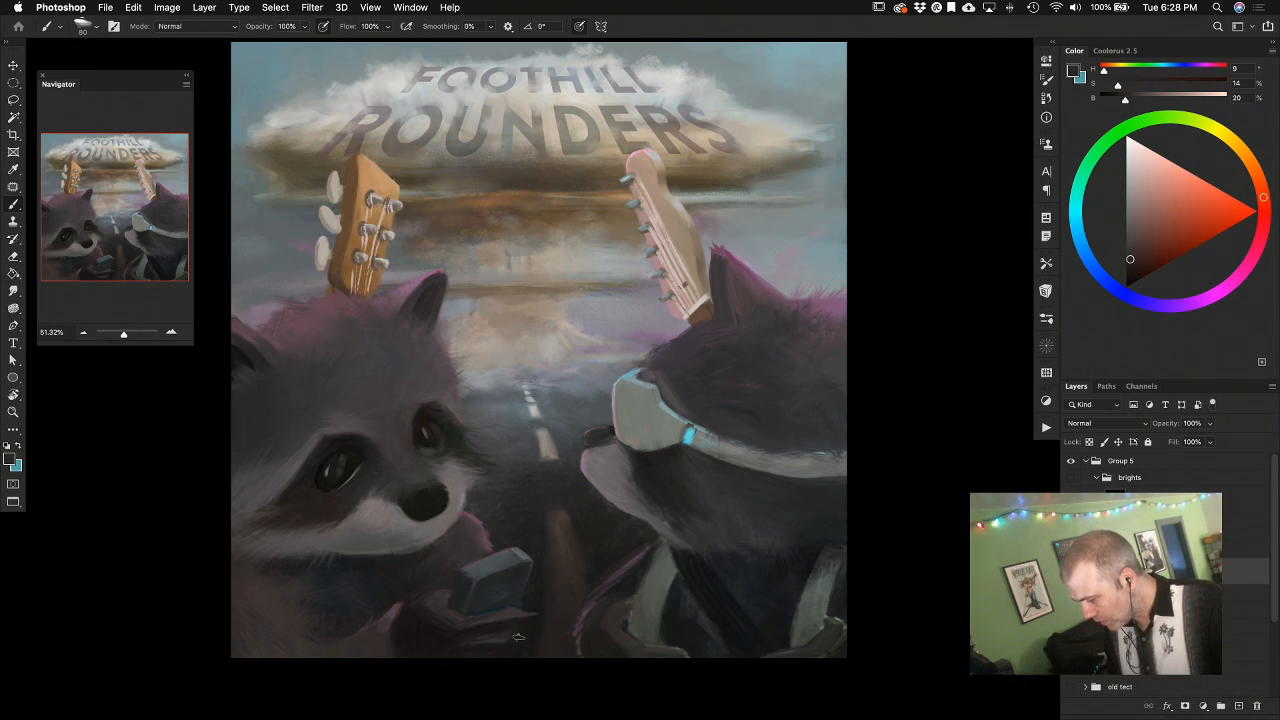
alt+click(499, 638)
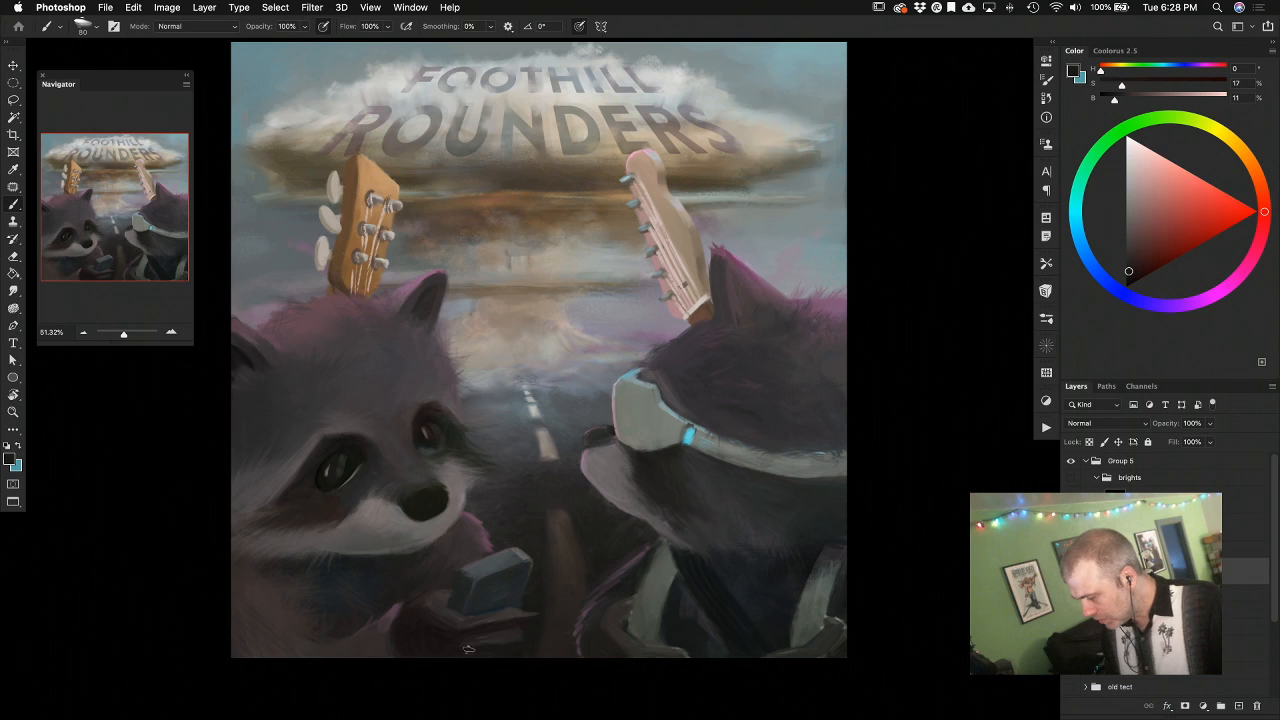
alt+click(519, 620)
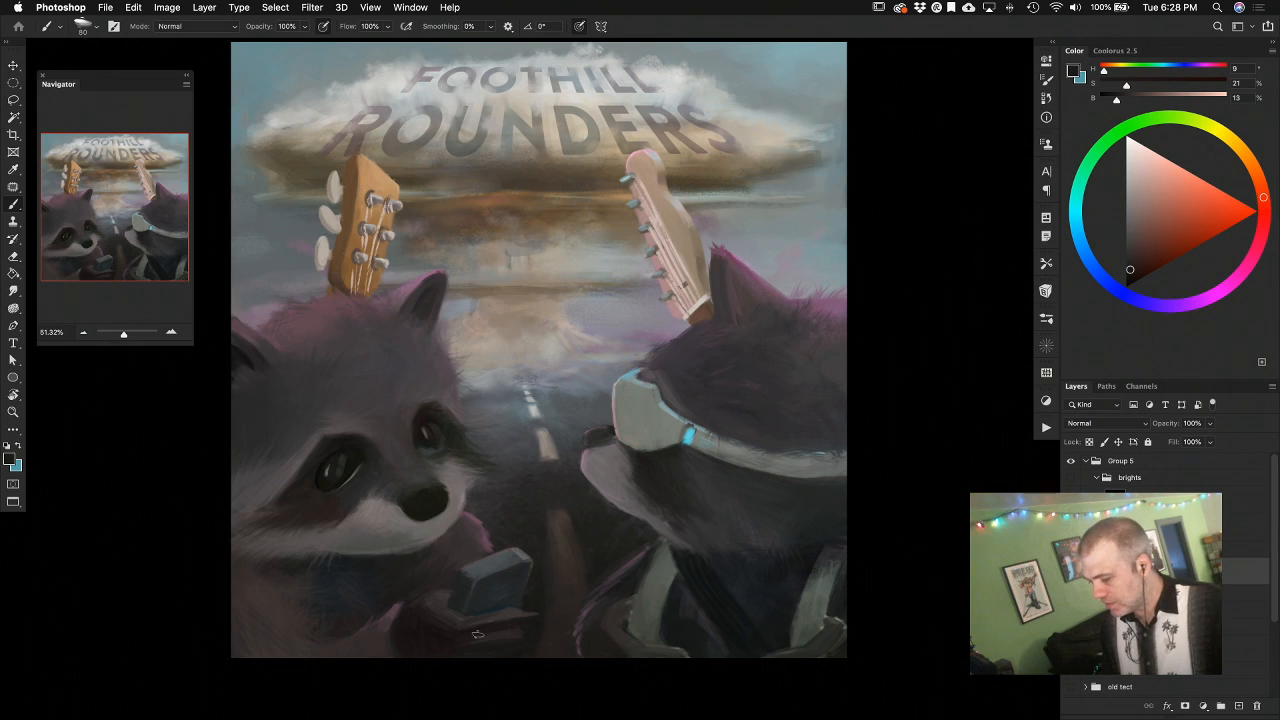
Rework the thumb and upper wrist edge with sampled mauve, grey and near-black tones from the surrounding fur
alt+click(430, 641)
alt+click(426, 590)
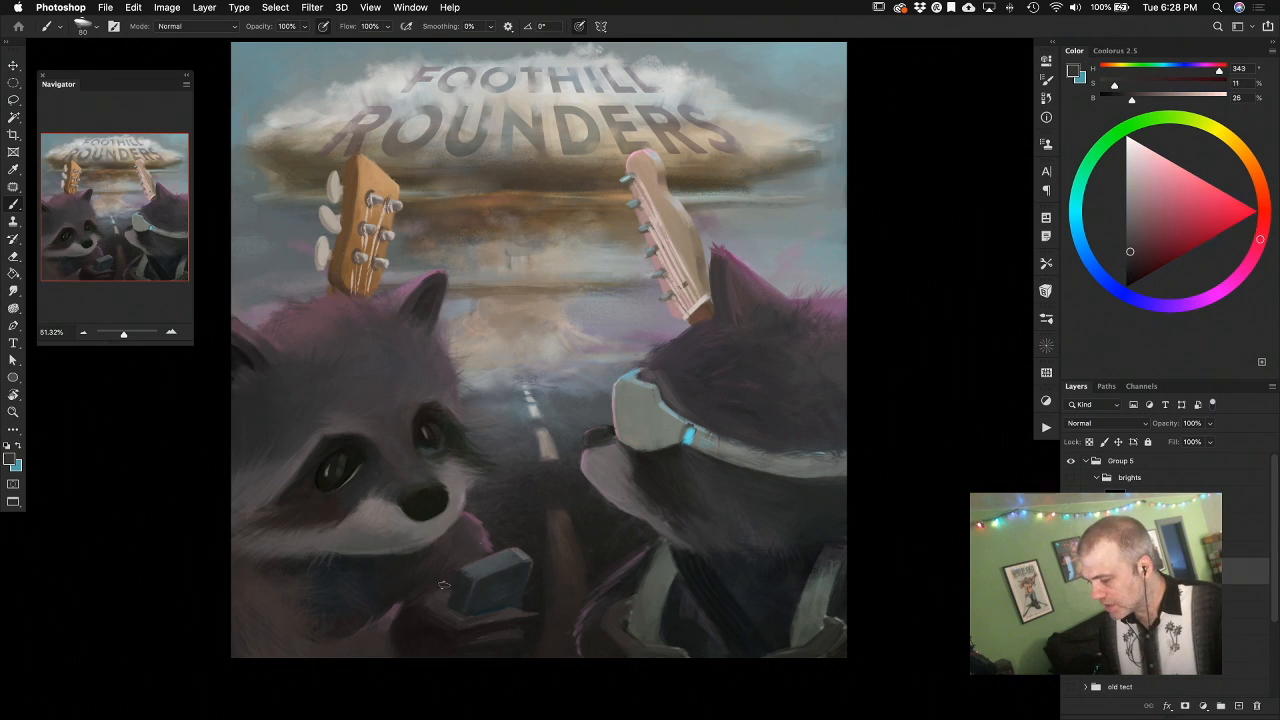
alt+click(476, 516)
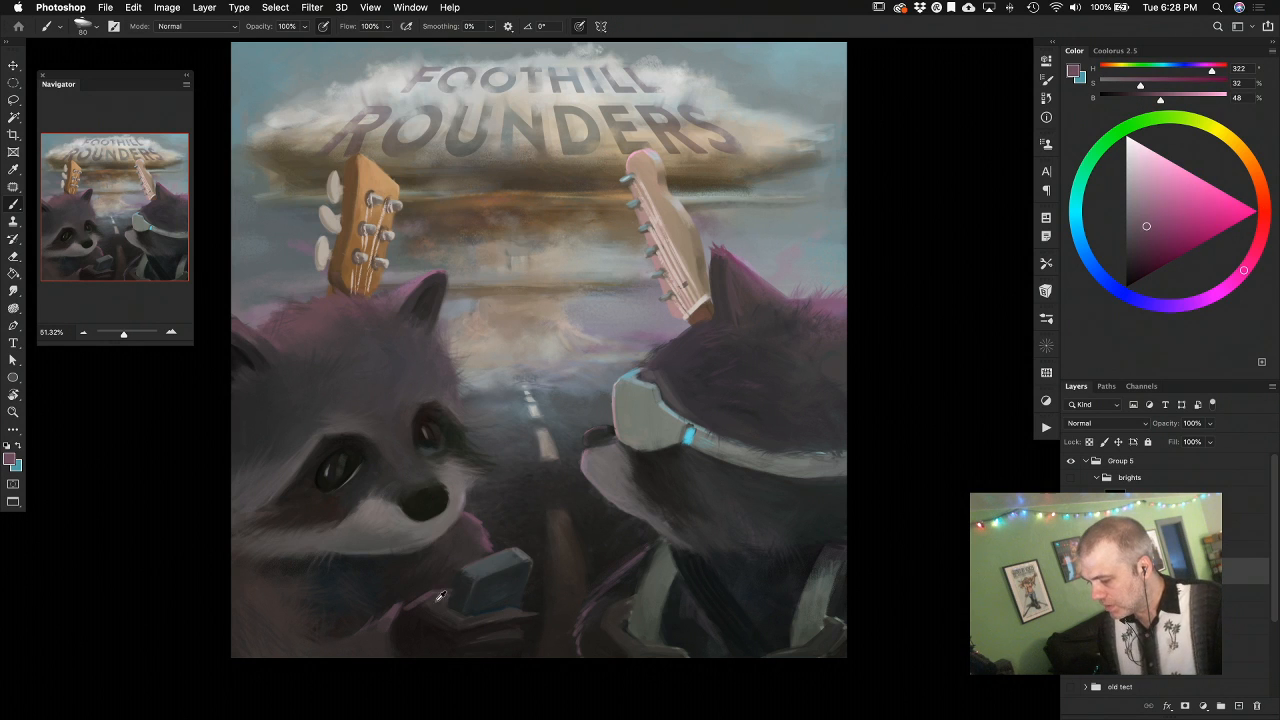
alt+click(436, 596)
alt+click(425, 601)
alt+click(392, 612)
alt+click(400, 598)
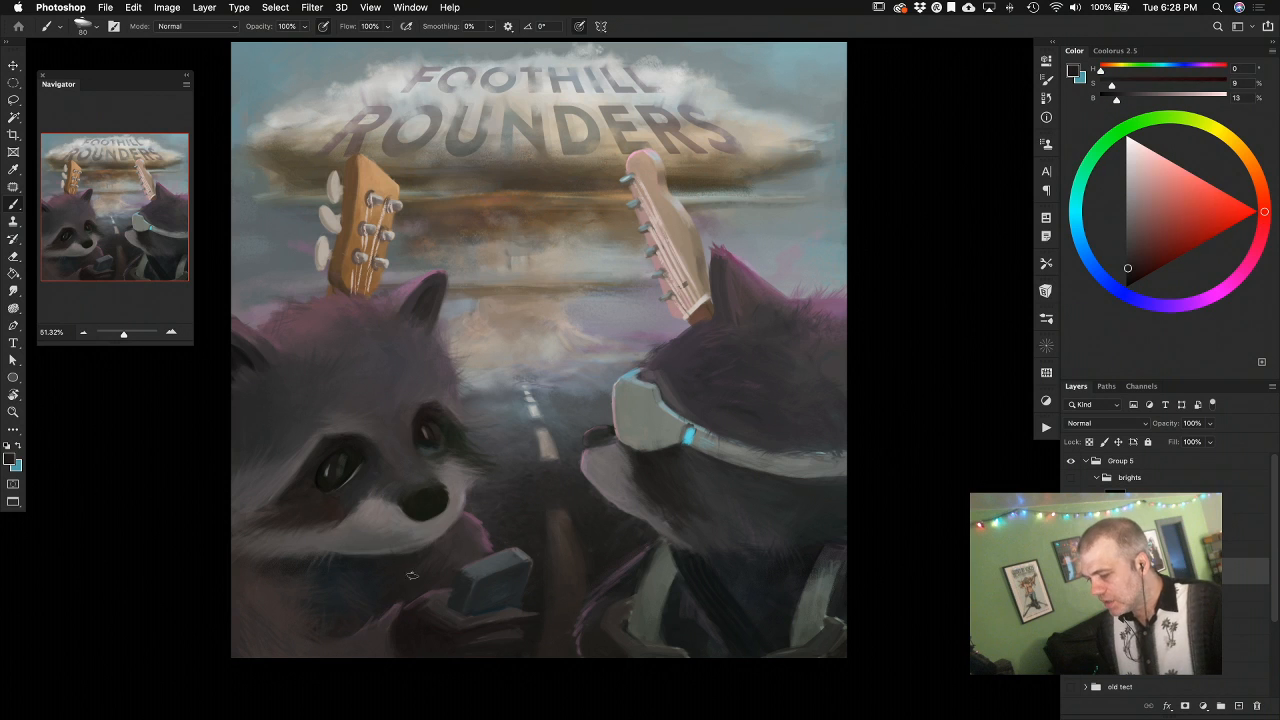
Blend the left raccoon's forearm into the body fur with sampled reddish-brown and dark red tones
alt+click(386, 612)
alt+click(354, 642)
alt+click(341, 646)
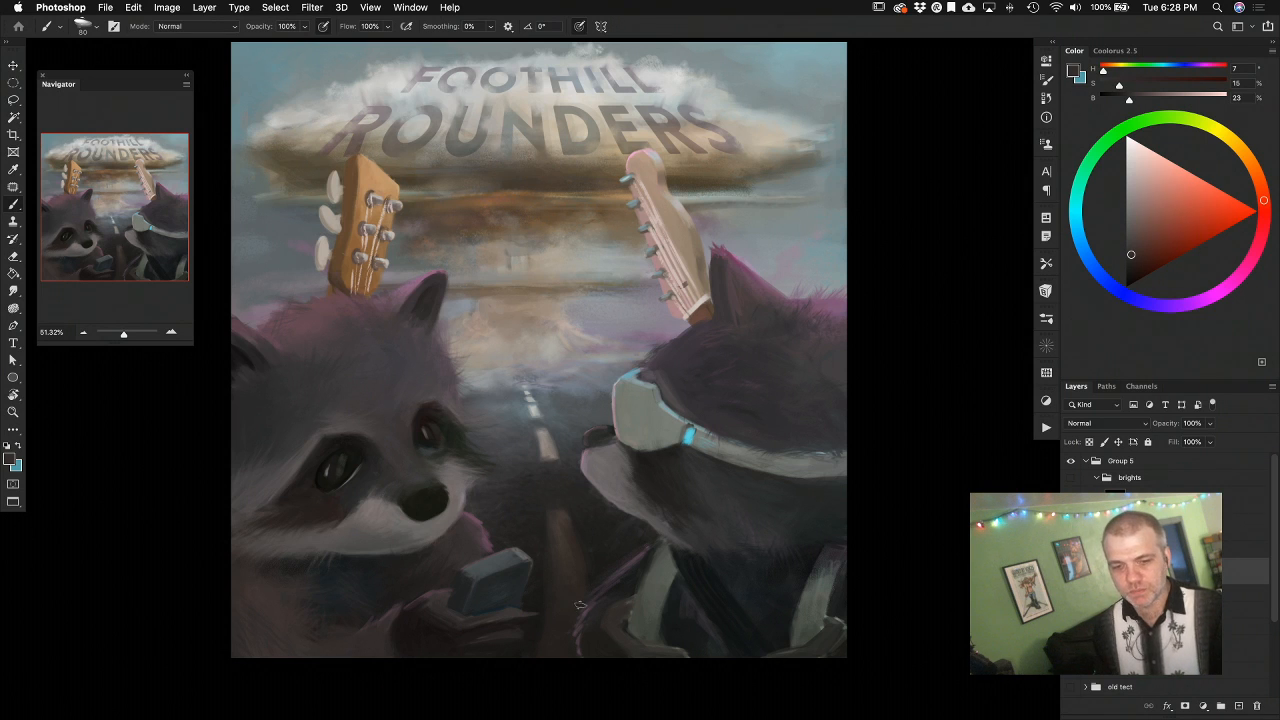
alt+click(341, 609)
alt+click(346, 628)
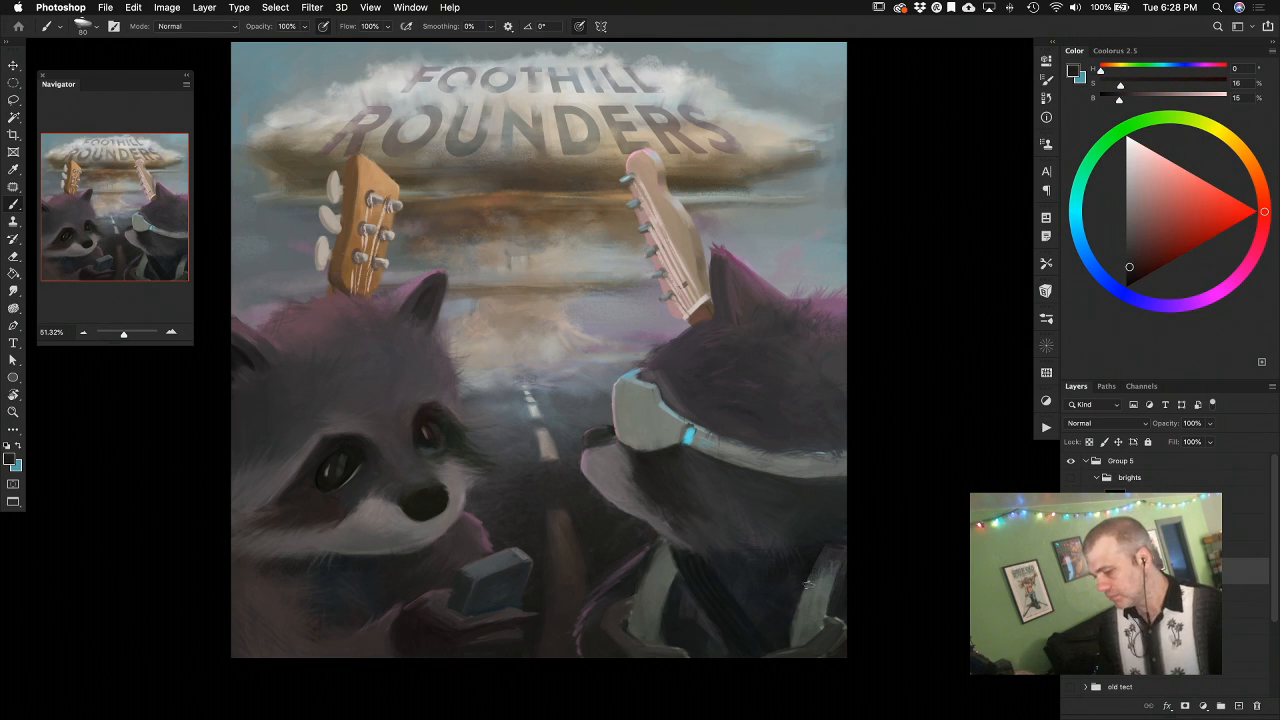
Blend the left raccoon's fur along the near side of the handheld device with sampled dark red and blue-grey tones
alt+click(445, 592)
alt+click(455, 589)
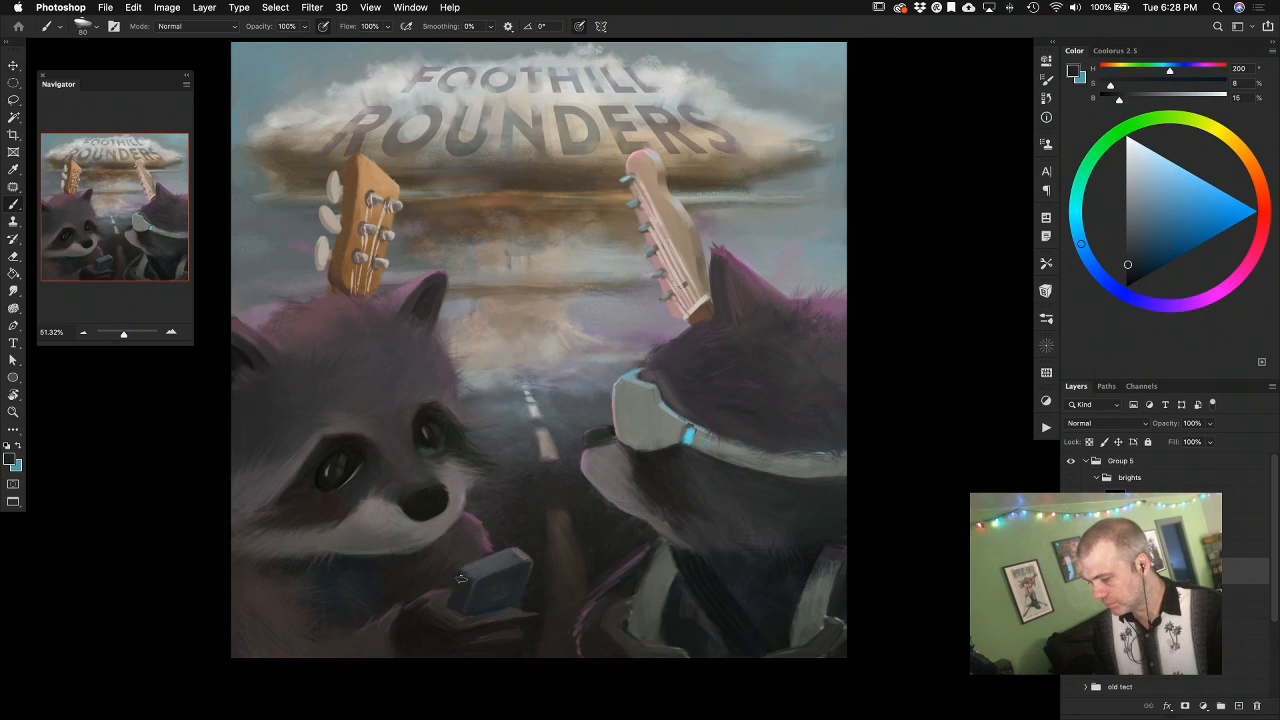
alt+click(461, 577)
alt+click(459, 567)
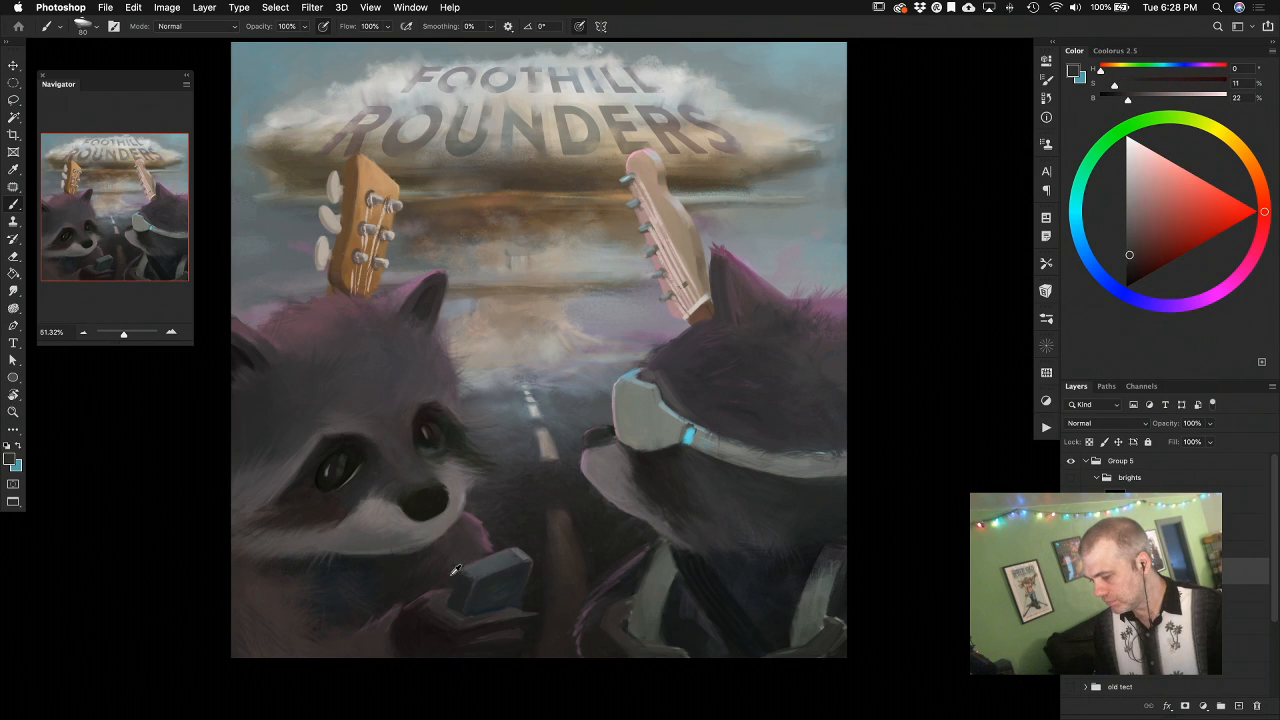
alt+click(460, 589)
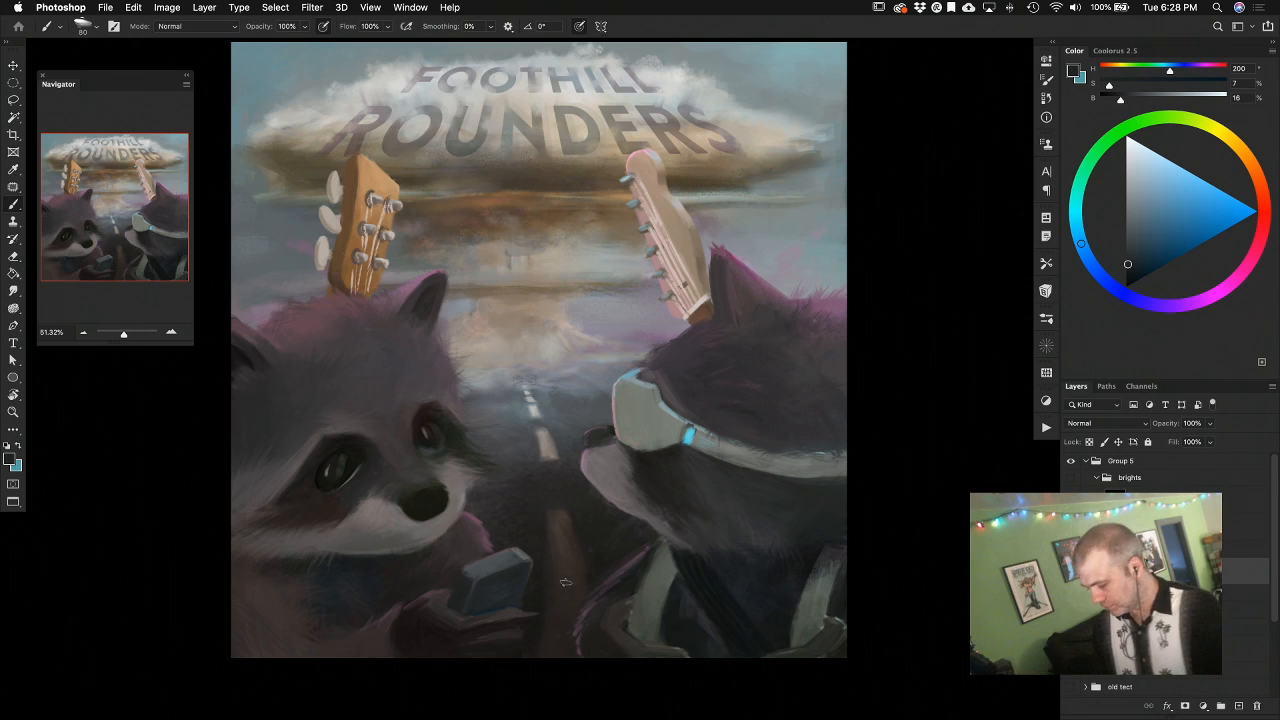
Refine the thumb's edge beside the handheld device with sampled mauve and near-black red tones, using a brush size of 40
key(bracketleft)
key(bracketleft)
key(bracketleft)
key(bracketleft)
alt+click(450, 603)
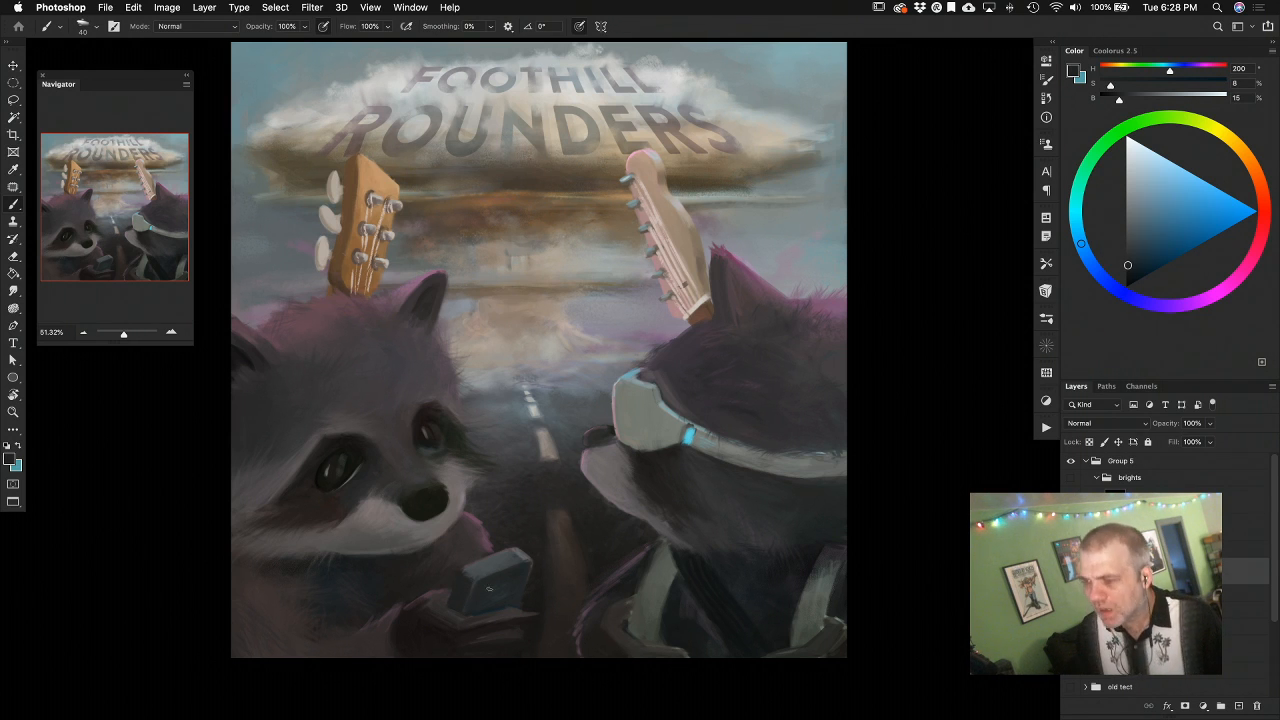
drag(509, 583, 487, 576)
drag(642, 588, 780, 609)
alt+click(447, 605)
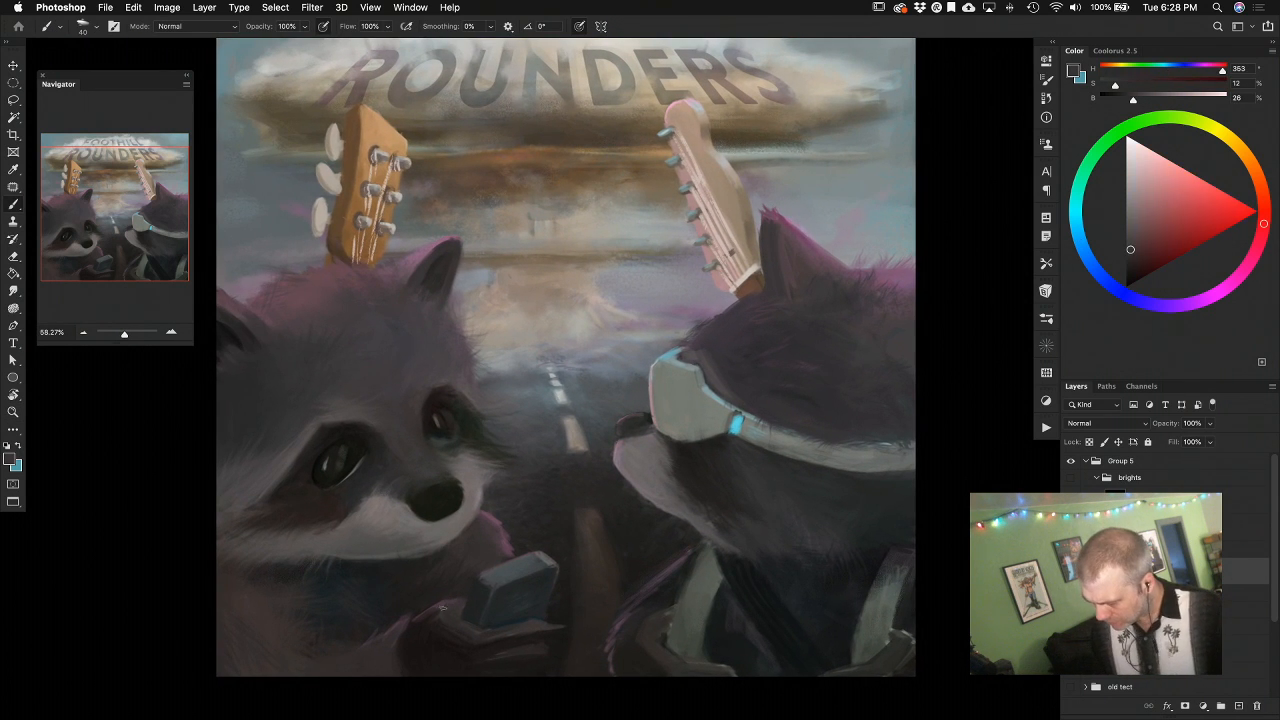
alt+click(433, 619)
alt+click(415, 627)
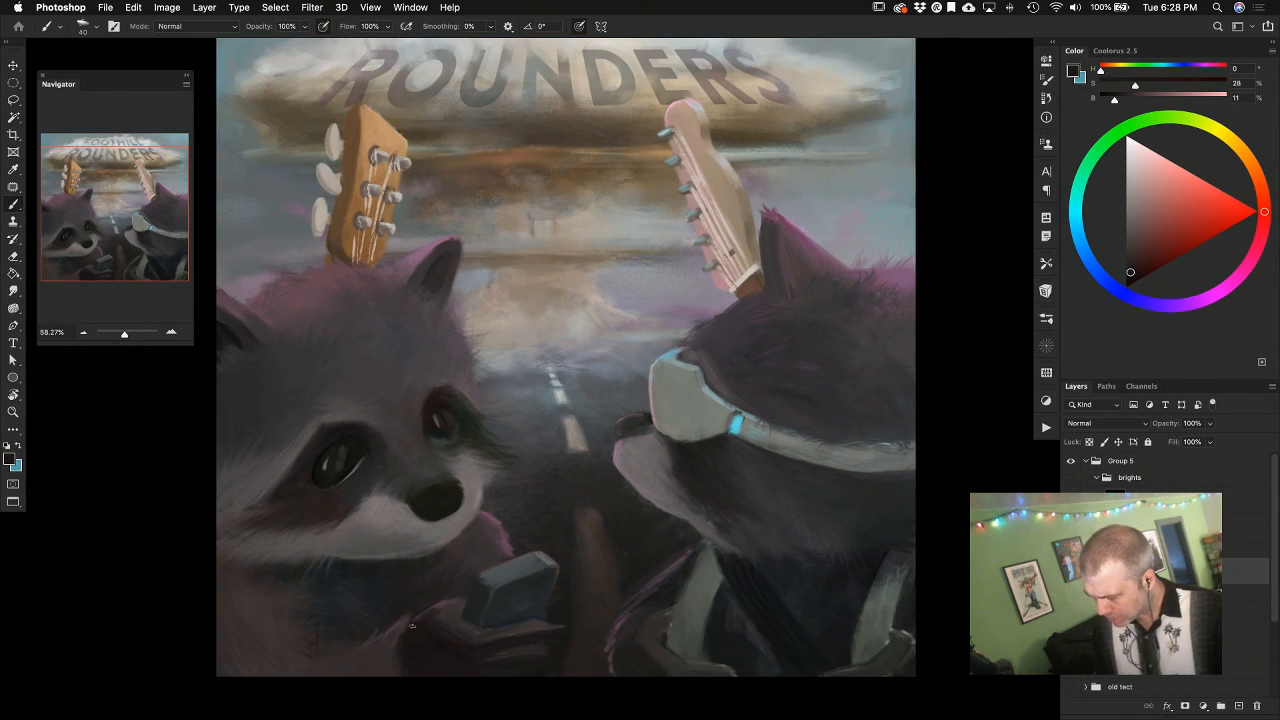
Shade the left raccoon's thumb and its underside with sampled near-black red and muted mauve tones
alt+click(448, 628)
alt+click(444, 631)
alt+click(458, 616)
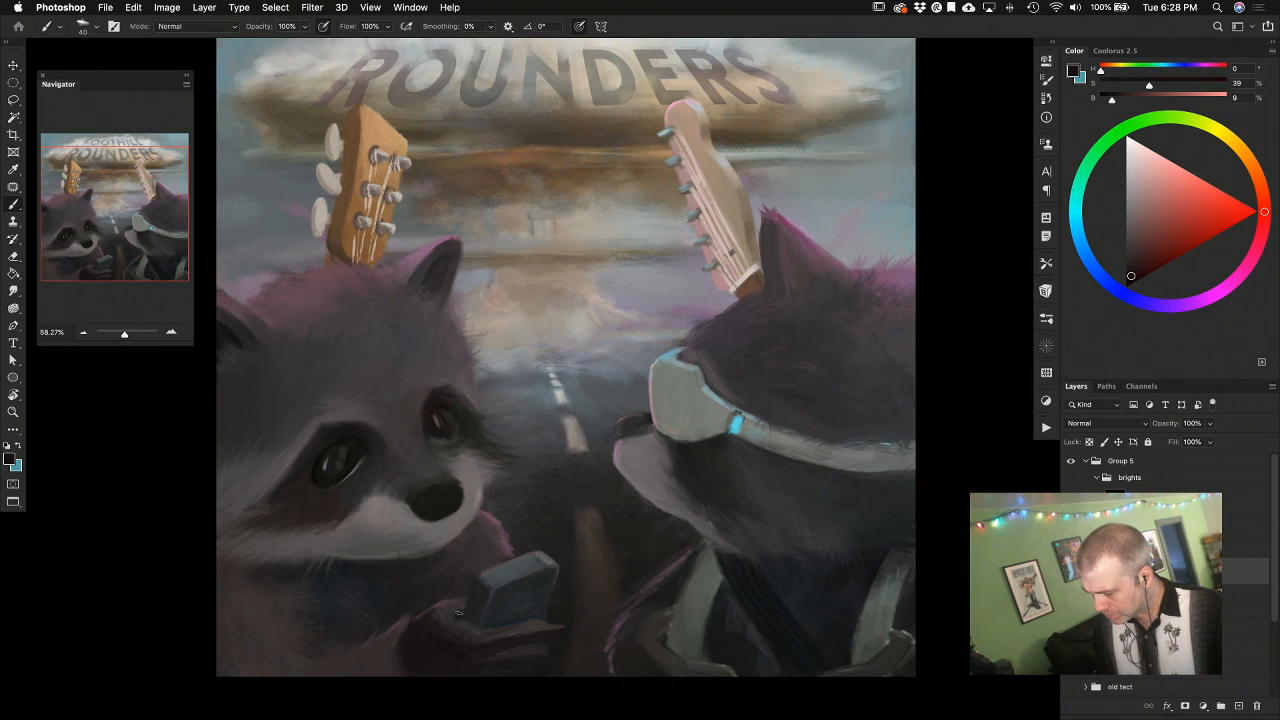
alt+click(455, 613)
alt+click(462, 620)
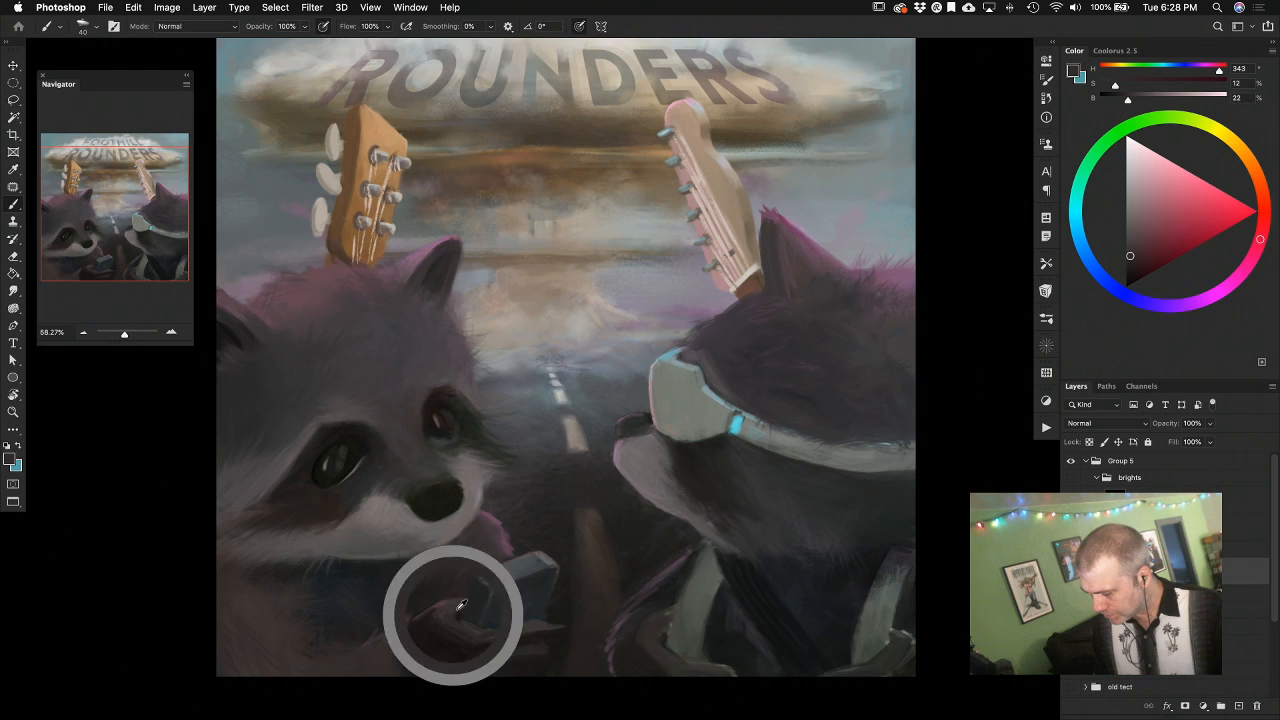
alt+click(453, 625)
Deepen the handheld device's lower edge with a more saturated dark blue based on its sampled blue-grey
alt+click(470, 608)
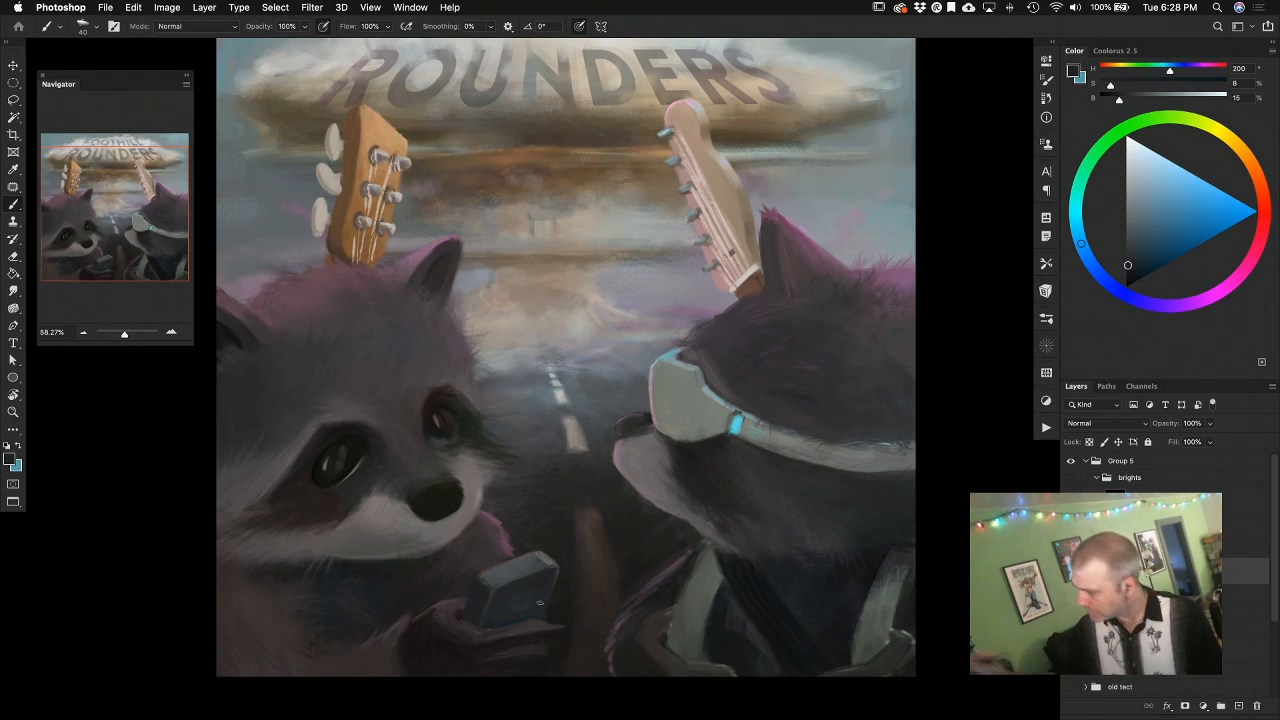
click(1144, 268)
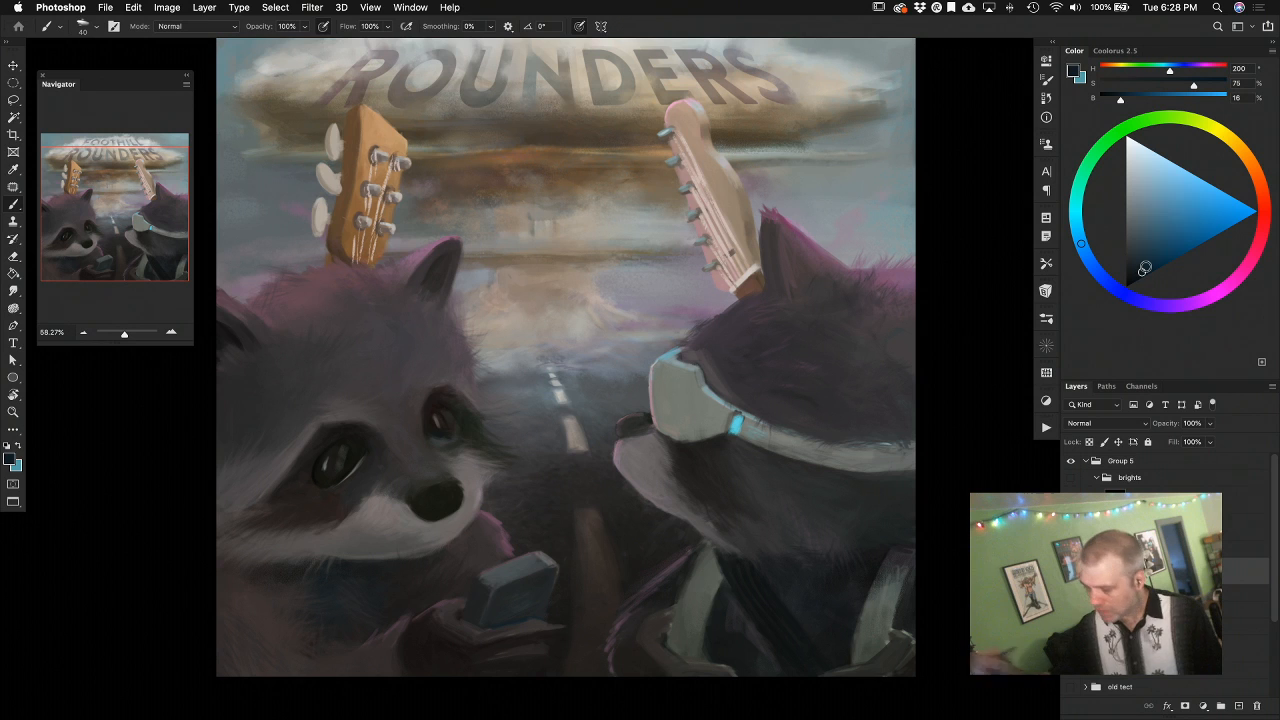
alt+click(489, 627)
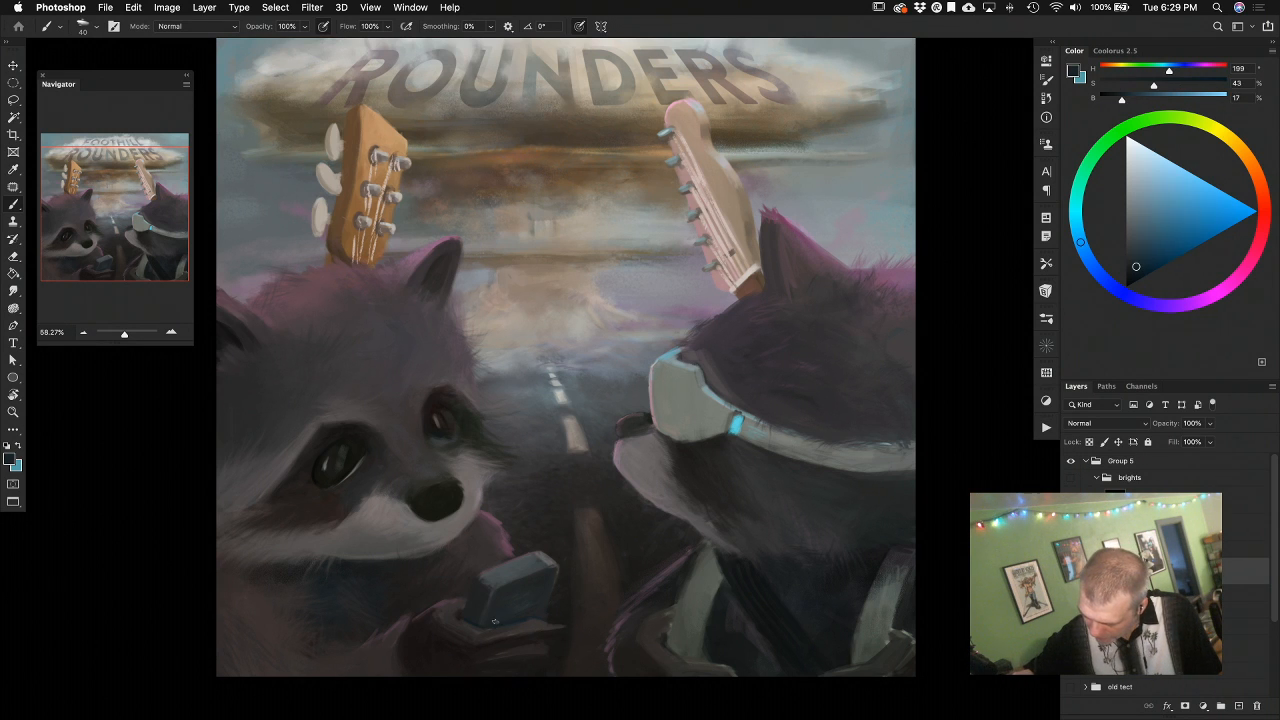
Define the handheld device's bottom edge against the index finger with sampled brown-grey, near-black red and dark teal tones
drag(486, 612, 514, 563)
drag(638, 587, 628, 605)
alt+click(521, 599)
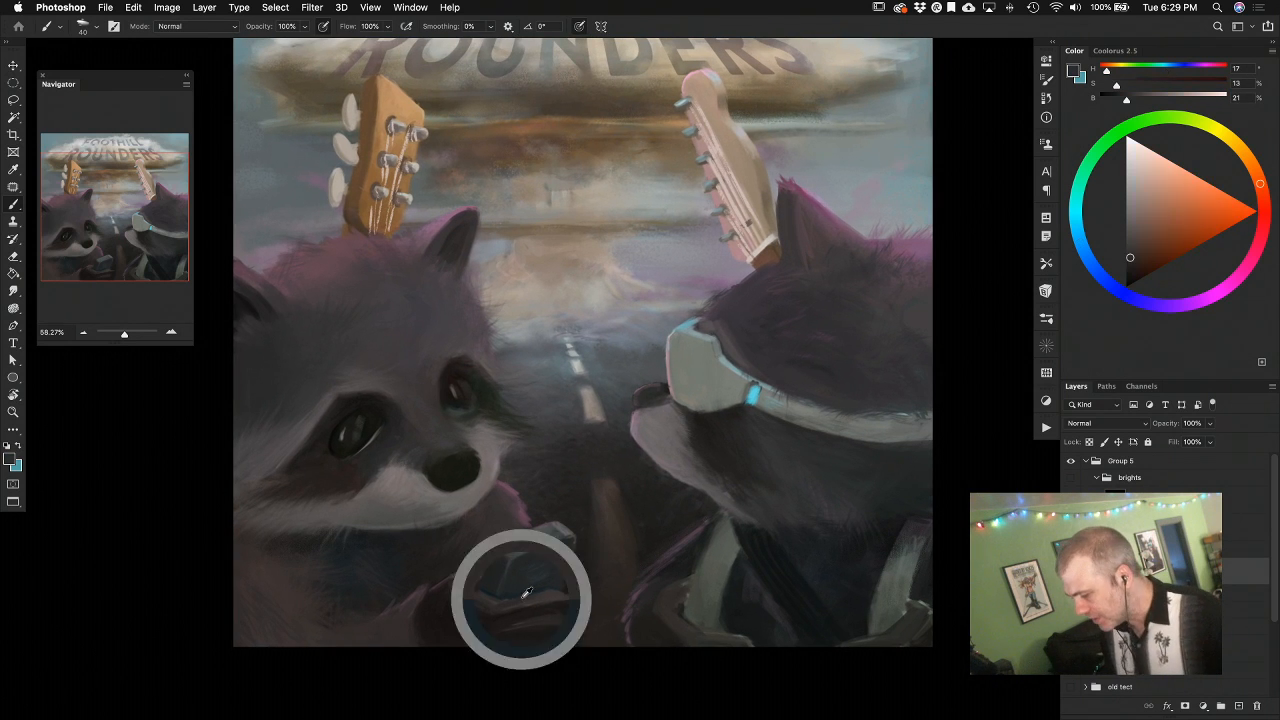
alt+click(535, 594)
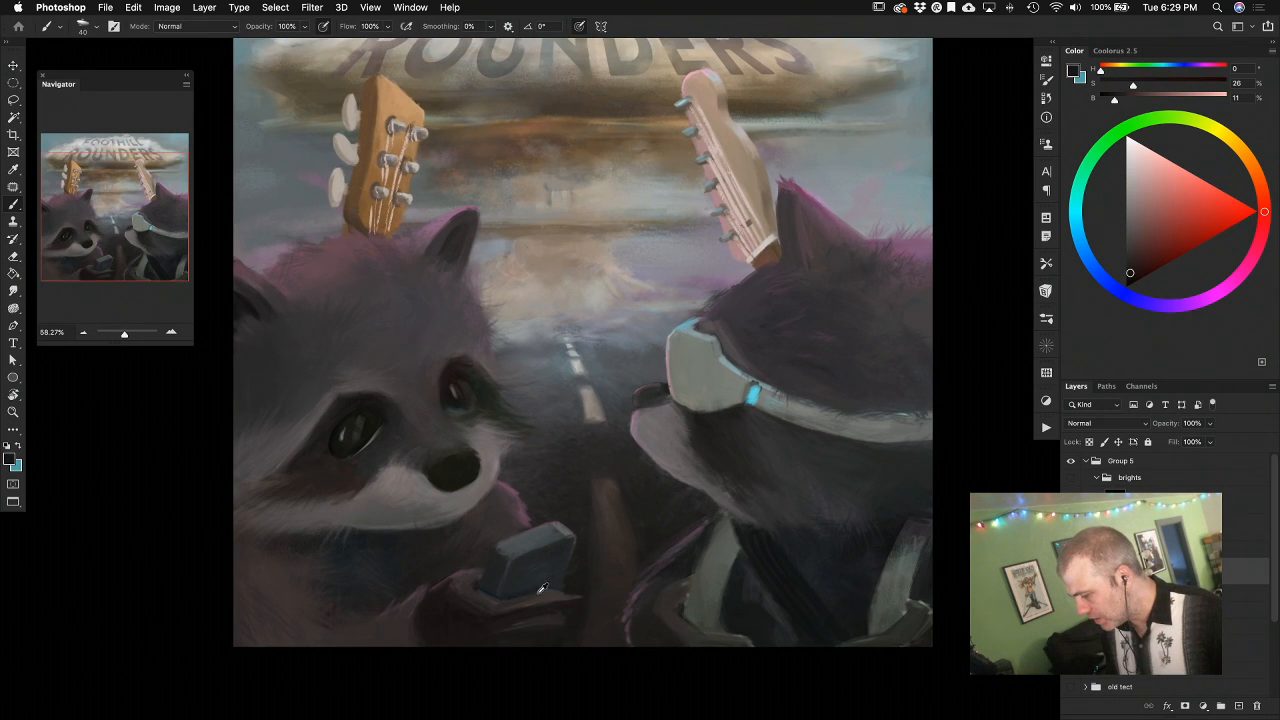
alt+click(537, 583)
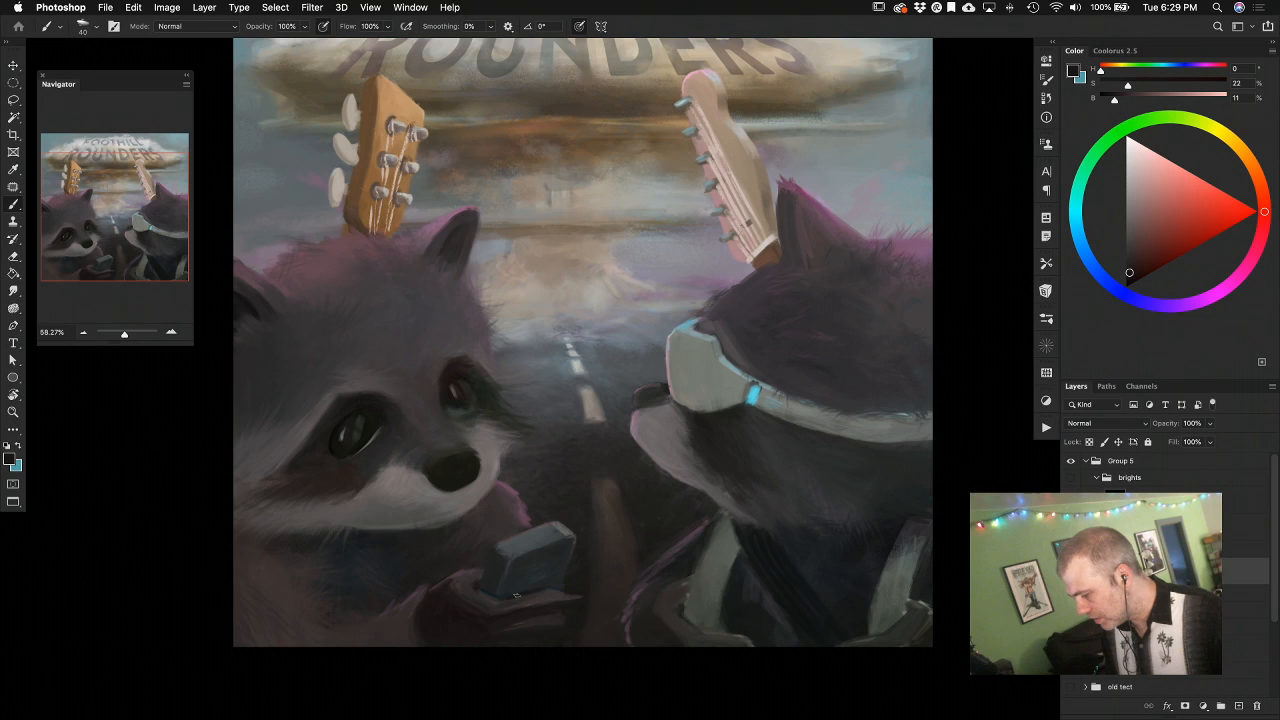
alt+click(523, 590)
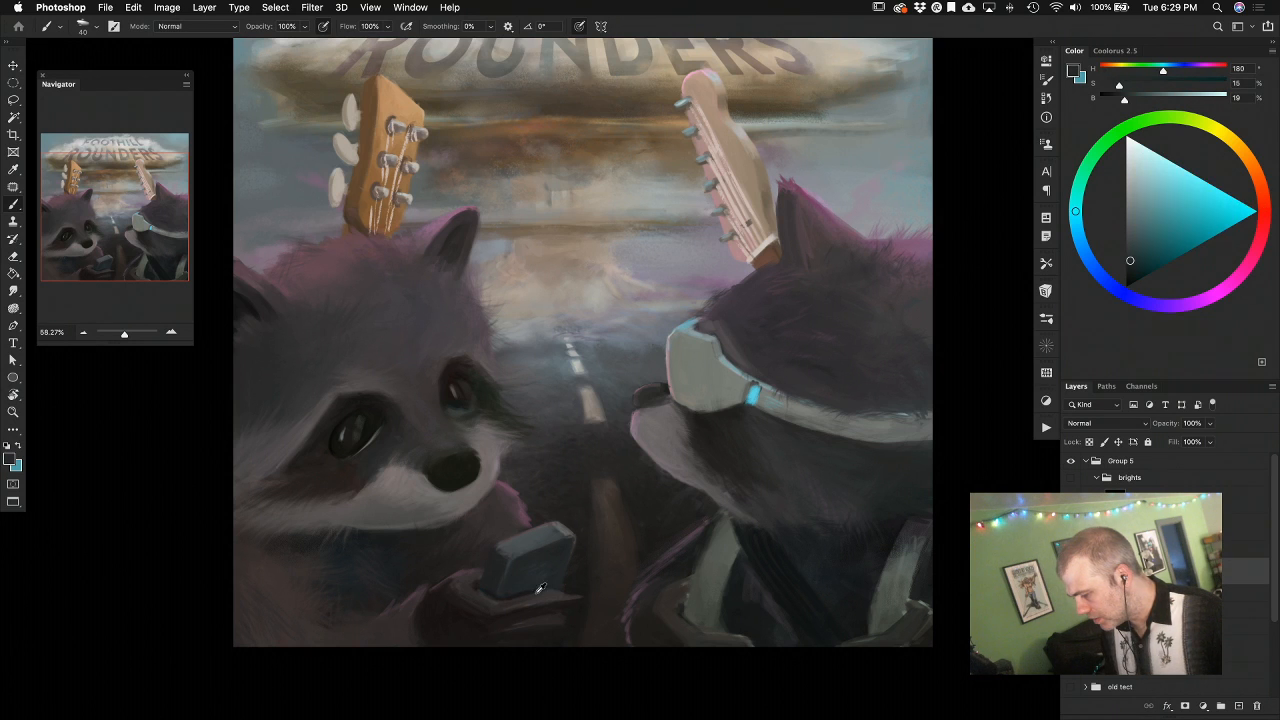
Rework the extended finger beneath the device and its tip with sampled brown-grey and dark red tones
alt+click(524, 589)
alt+click(539, 594)
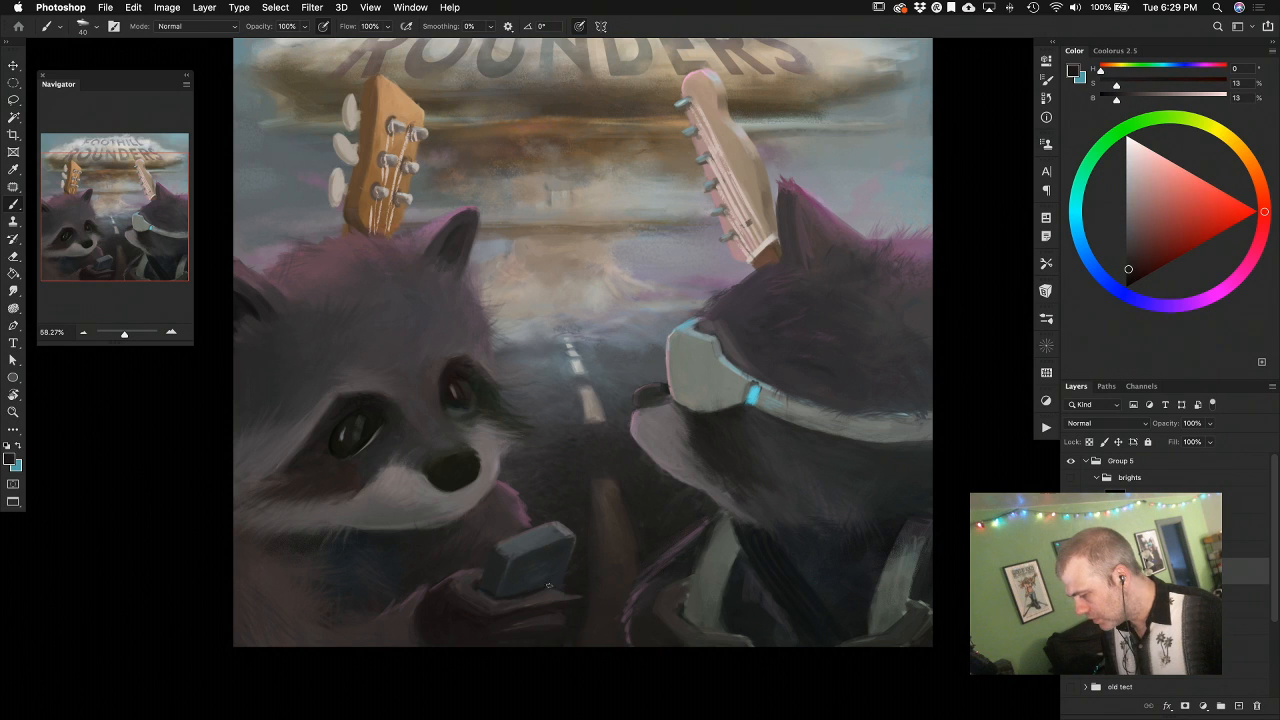
alt+click(543, 593)
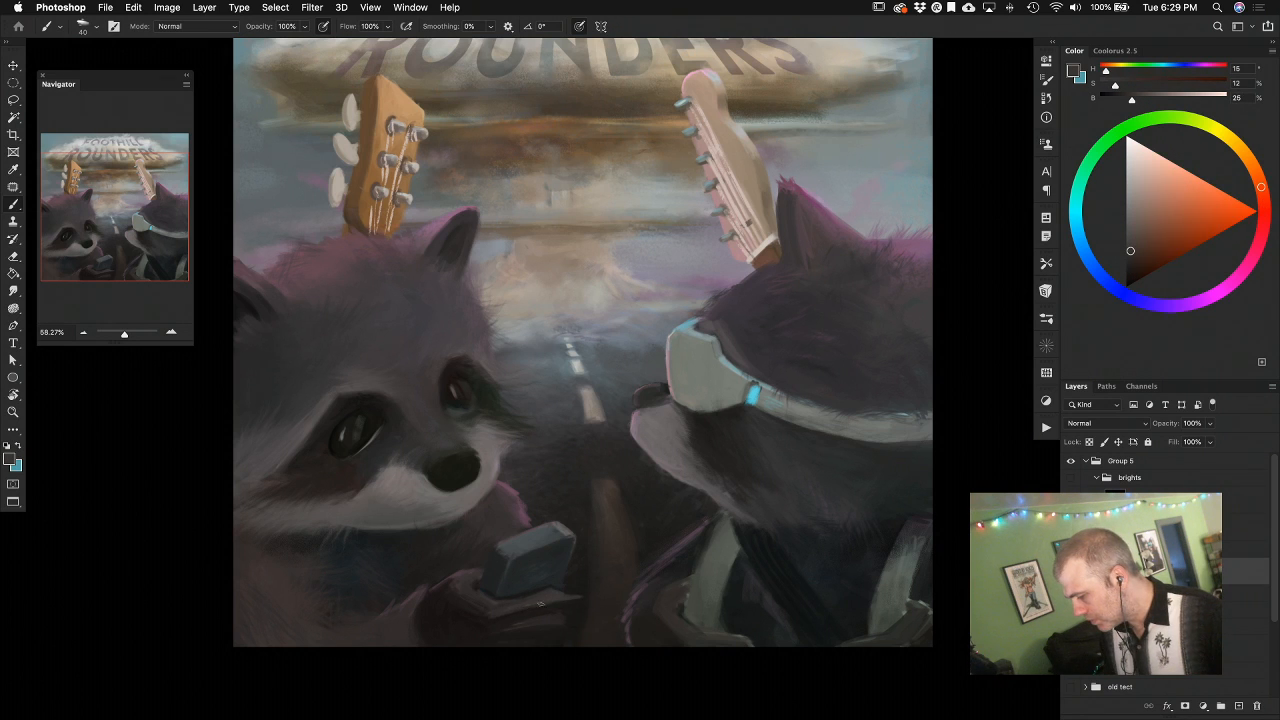
alt+click(576, 604)
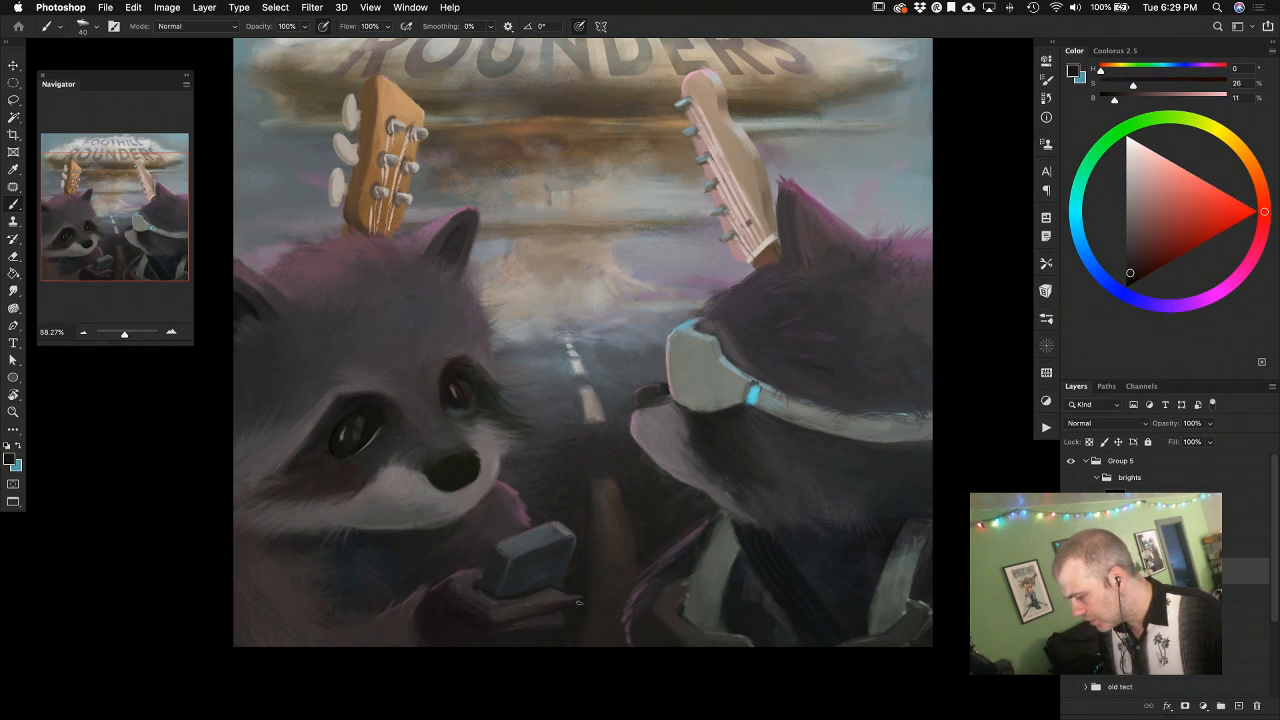
Blend the shadows of the left raccoon's palm and wrist with sampled dark reds, using a brush size of 125
alt+click(477, 618)
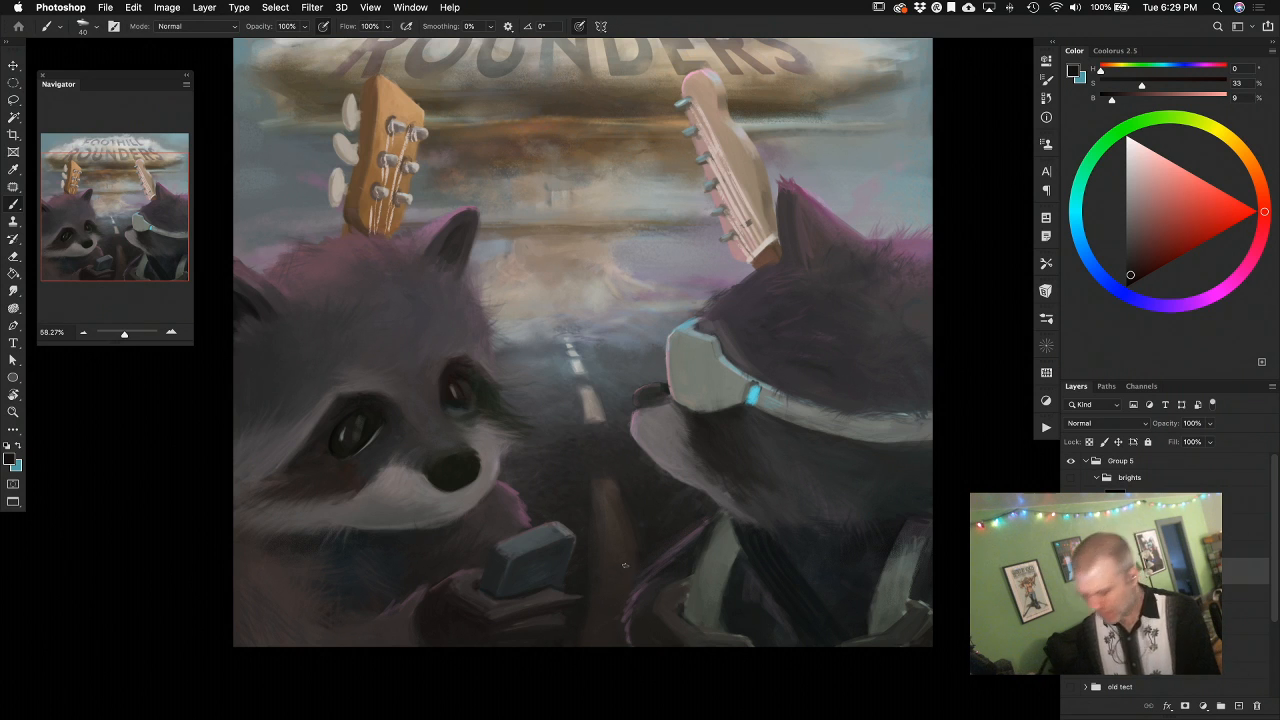
key(bracketright)
key(bracketright)
key(bracketright)
key(bracketright)
key(bracketright)
key(bracketright)
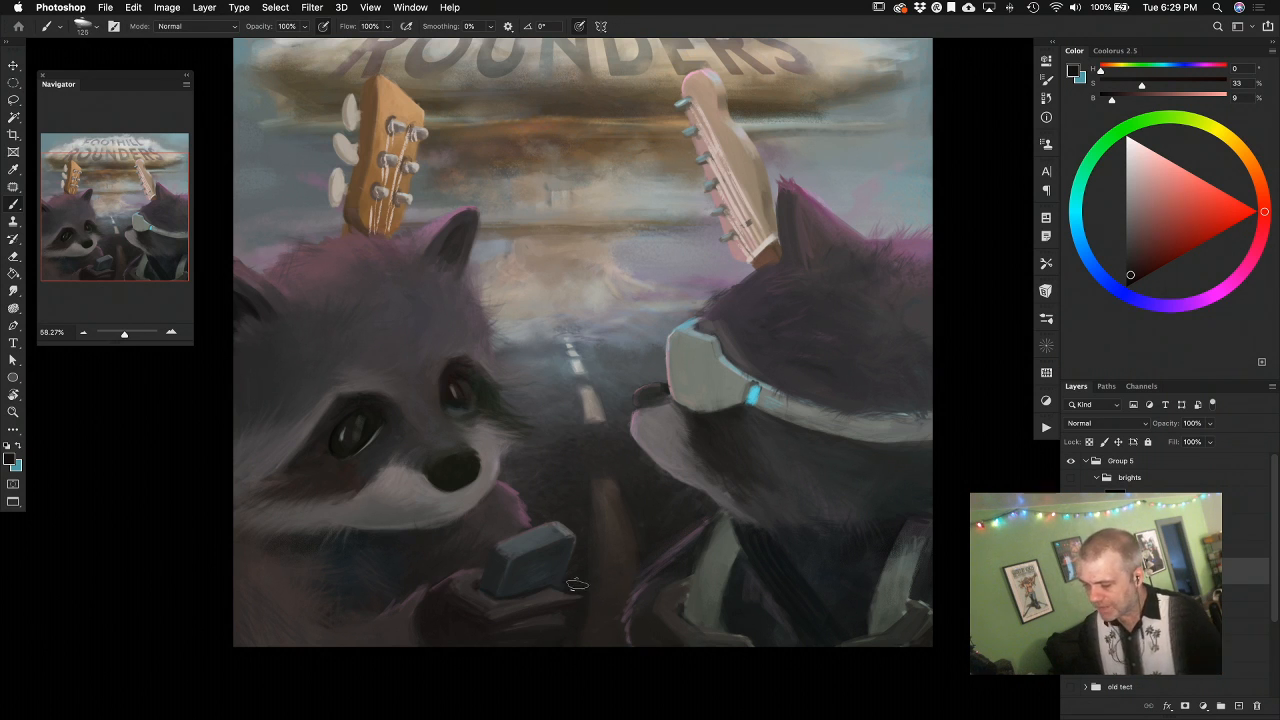
alt+click(445, 635)
alt+click(445, 615)
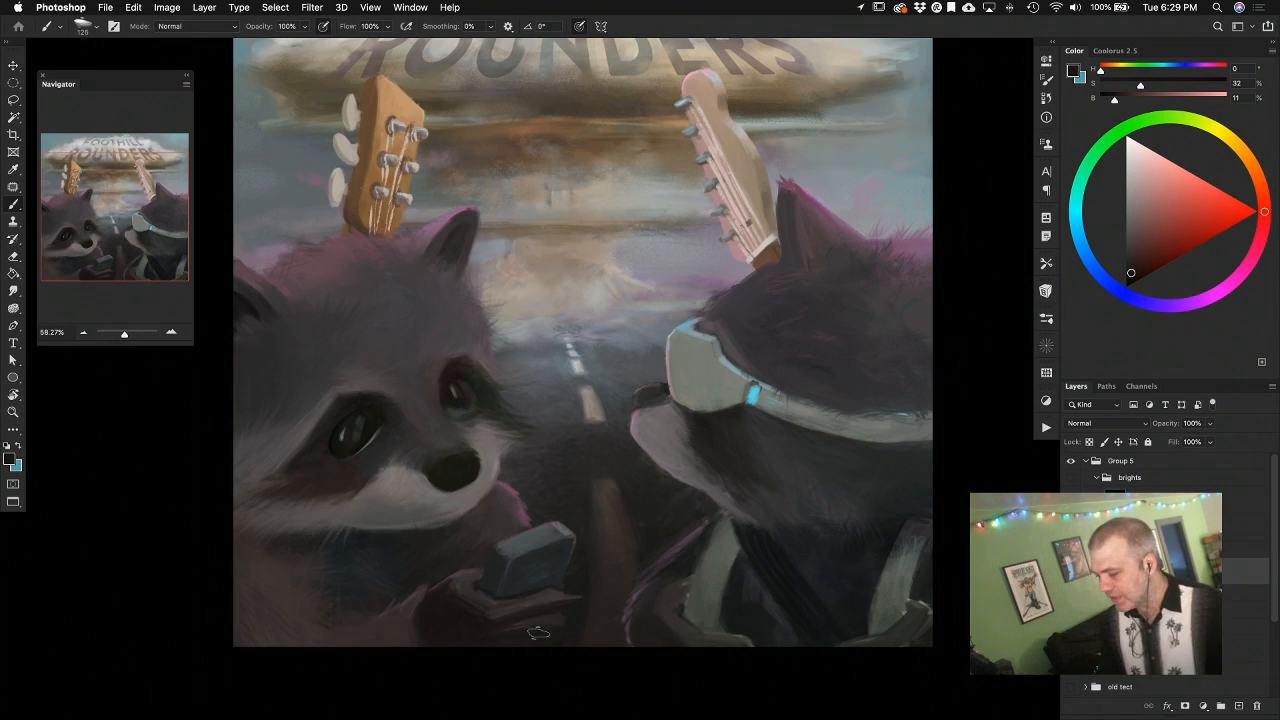
Clean up the road-side lower corner of the handheld device with a smaller brush and sampled dark blue-grey tones
alt+click(536, 590)
alt+click(538, 588)
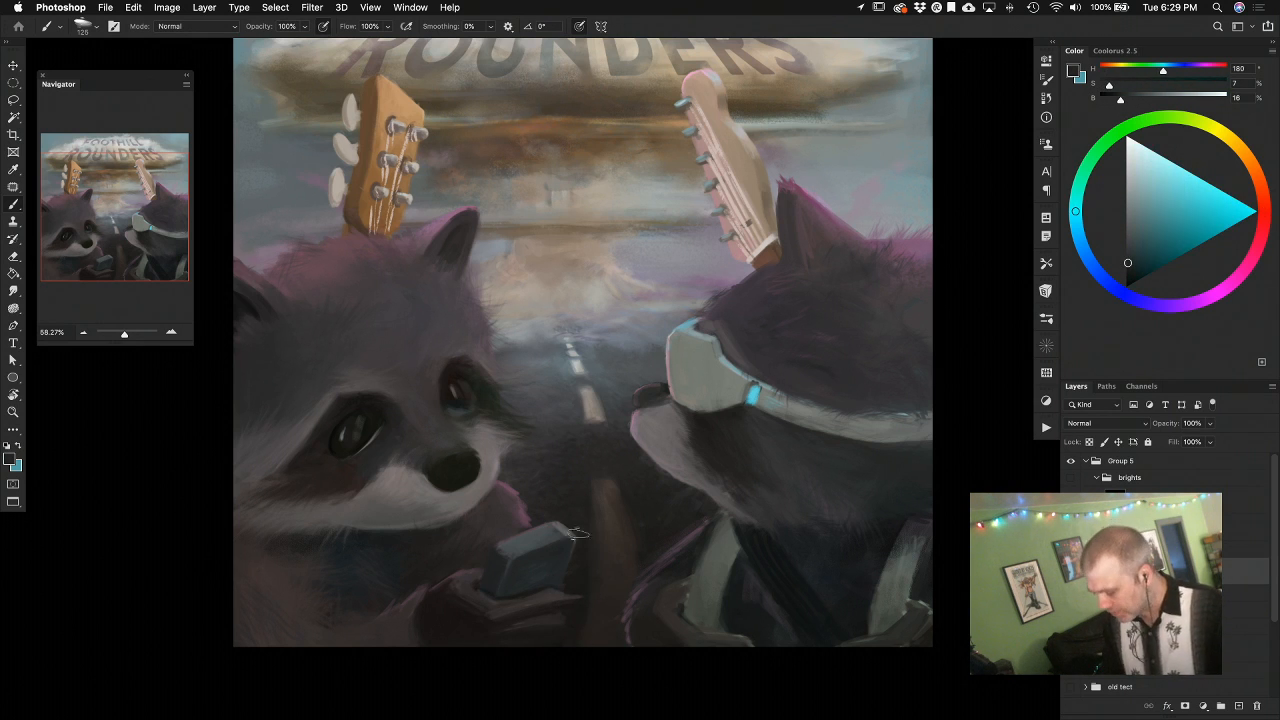
alt+click(556, 585)
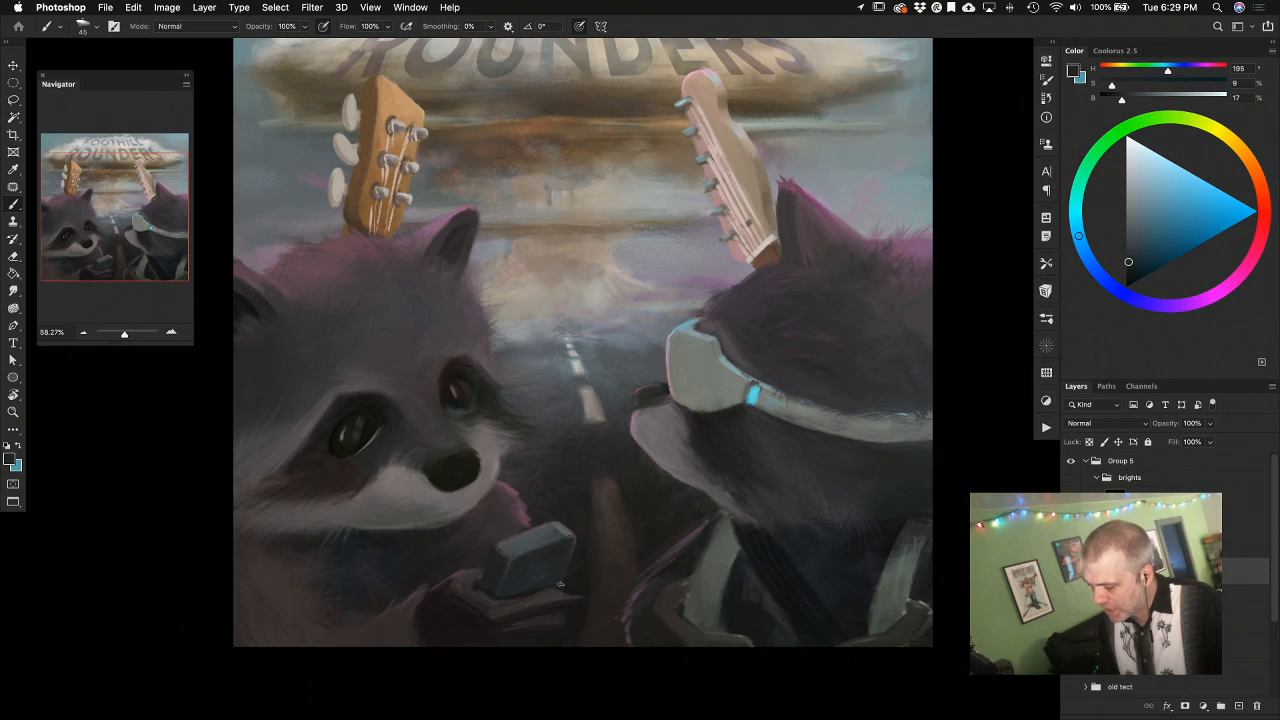
Reshape the top and tip of the extended finger with sampled reddish-grey highlights and dark red shadows
alt+click(541, 591)
alt+click(556, 592)
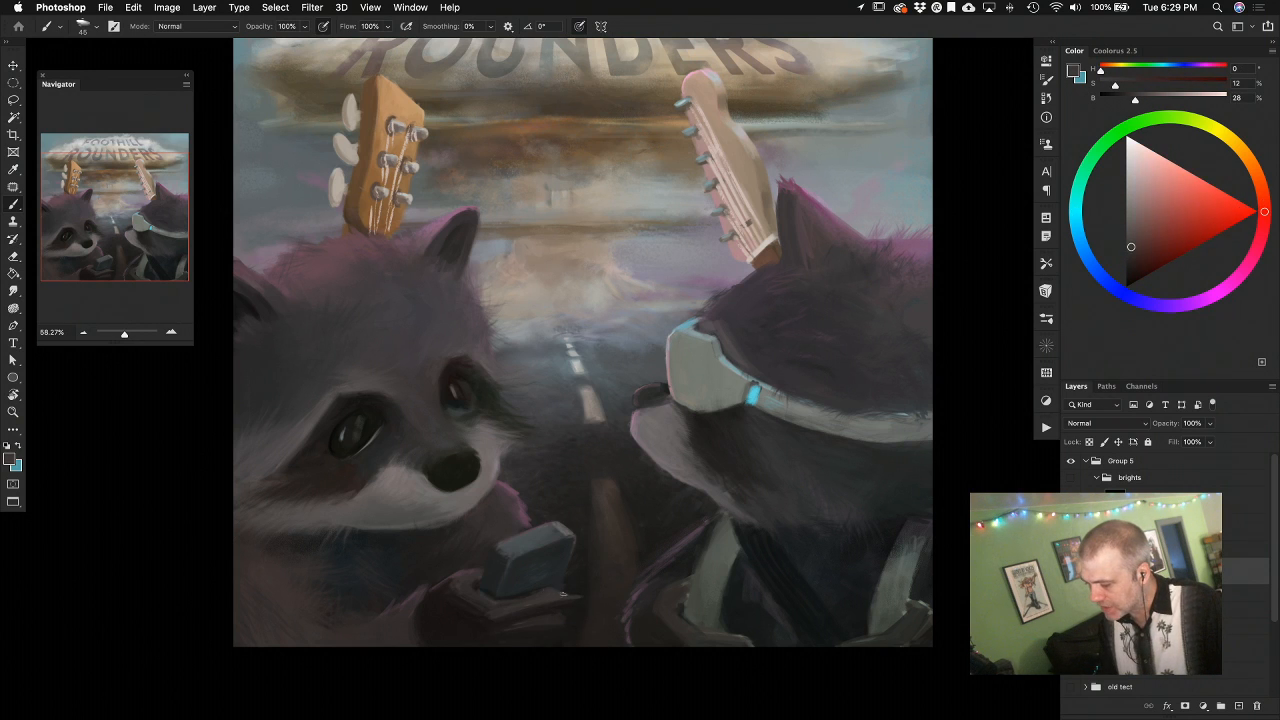
alt+click(559, 606)
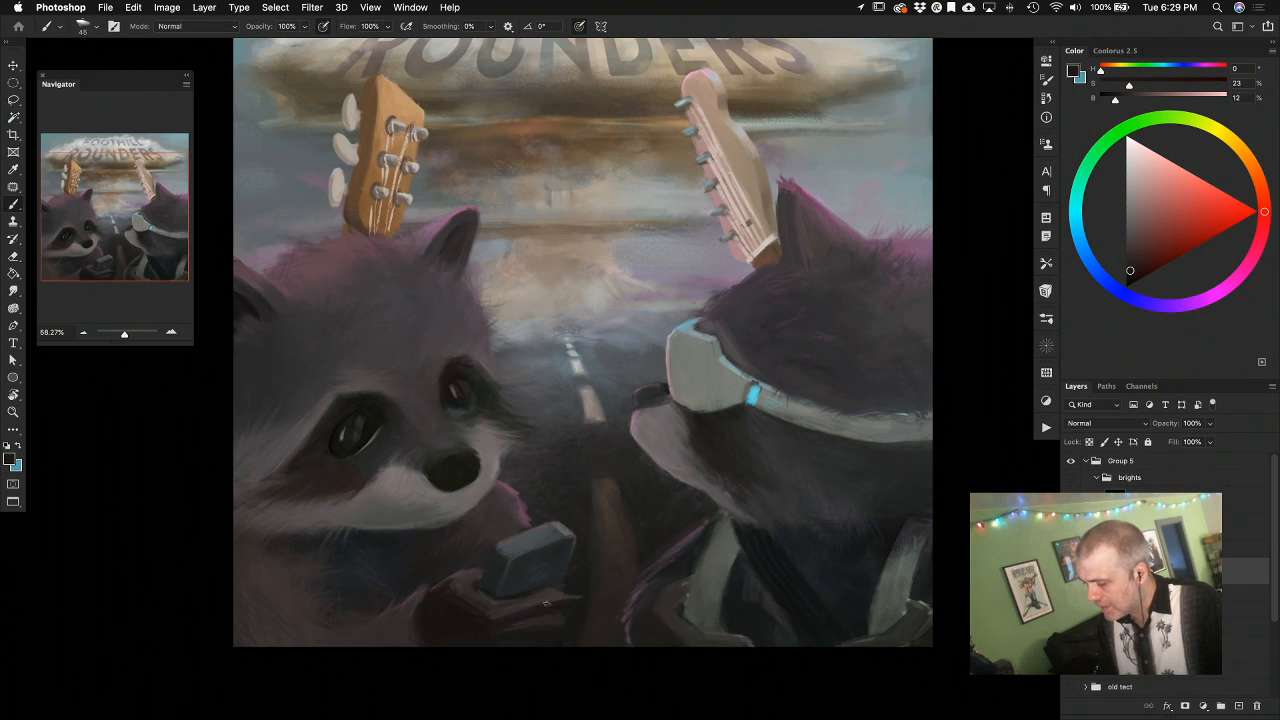
alt+click(562, 596)
alt+click(578, 598)
alt+click(533, 616)
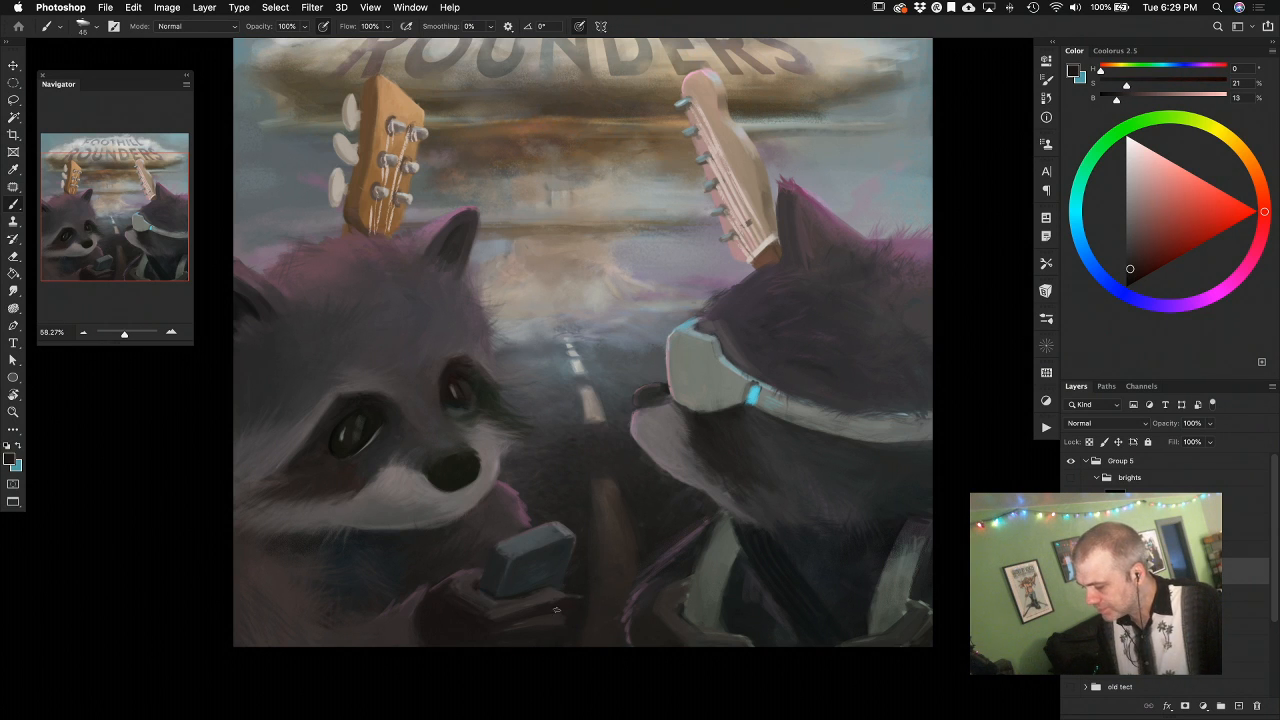
Darken the lower fingers and palm beneath the extended finger with sampled near-black red tones
alt+click(486, 622)
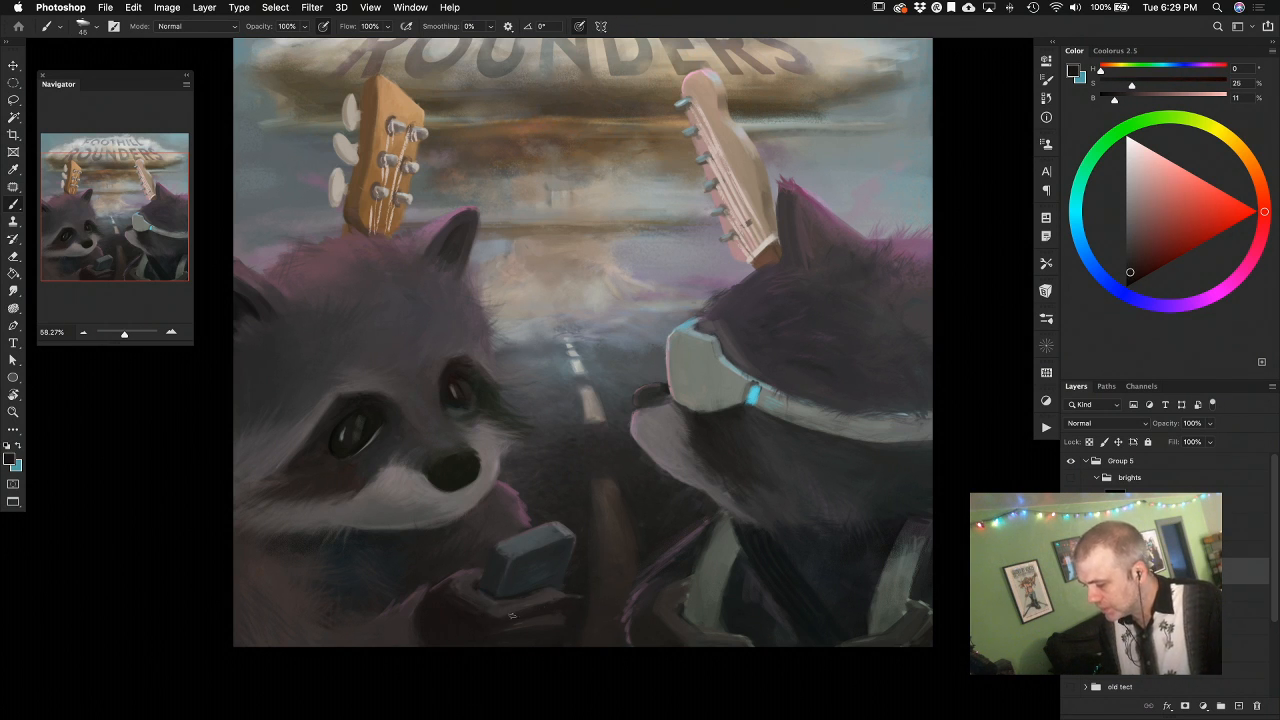
alt+click(485, 618)
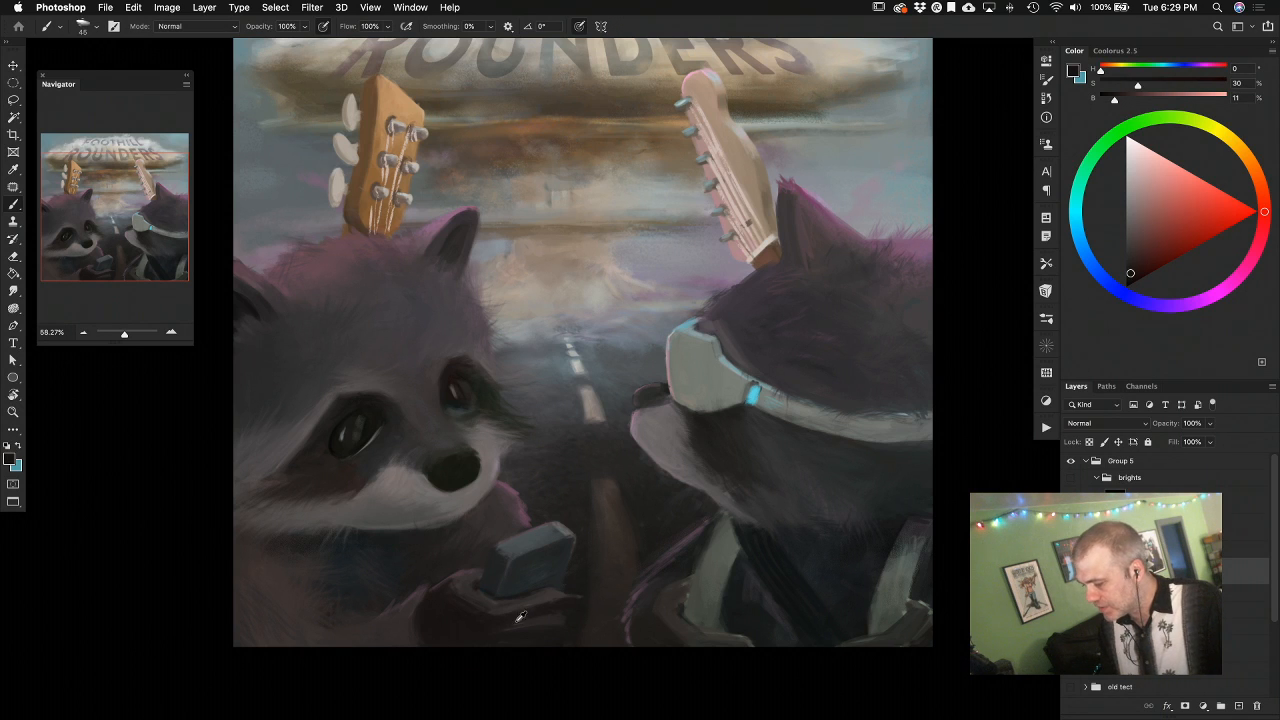
alt+click(492, 625)
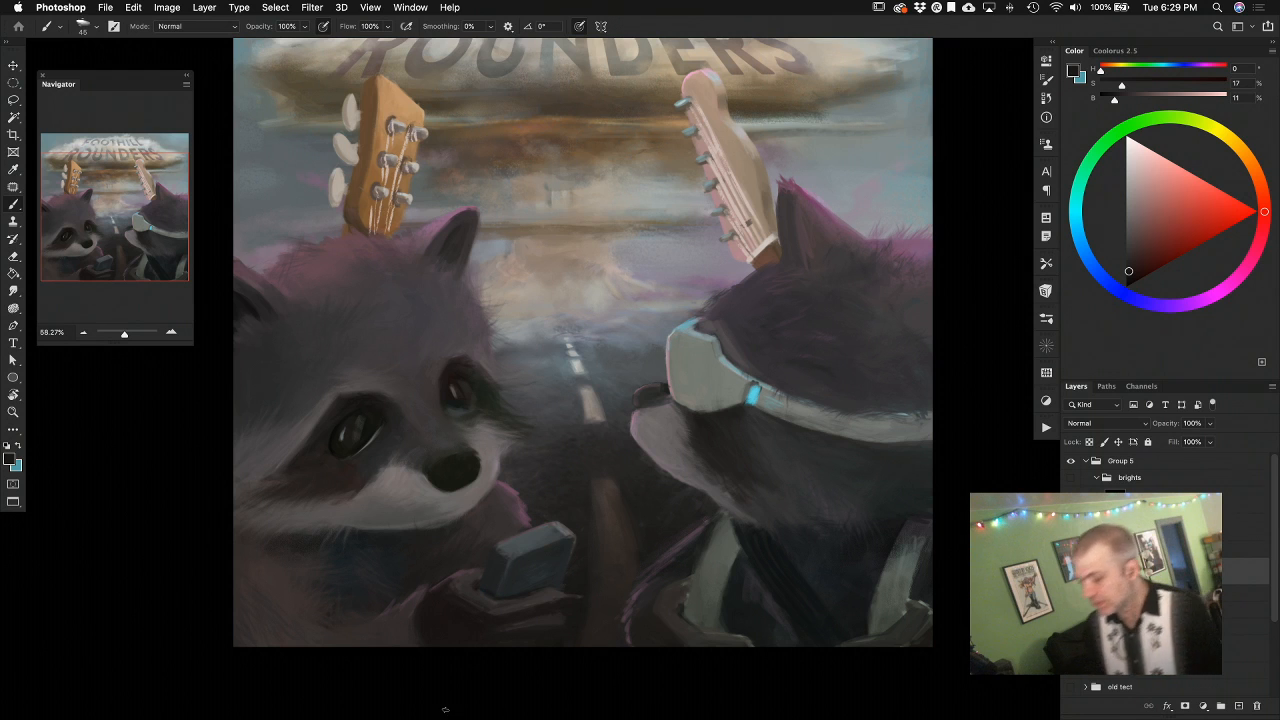
Shorten the extended fingertip with the Eraser and repaint the shadow below it in sampled dark brown
key(e)
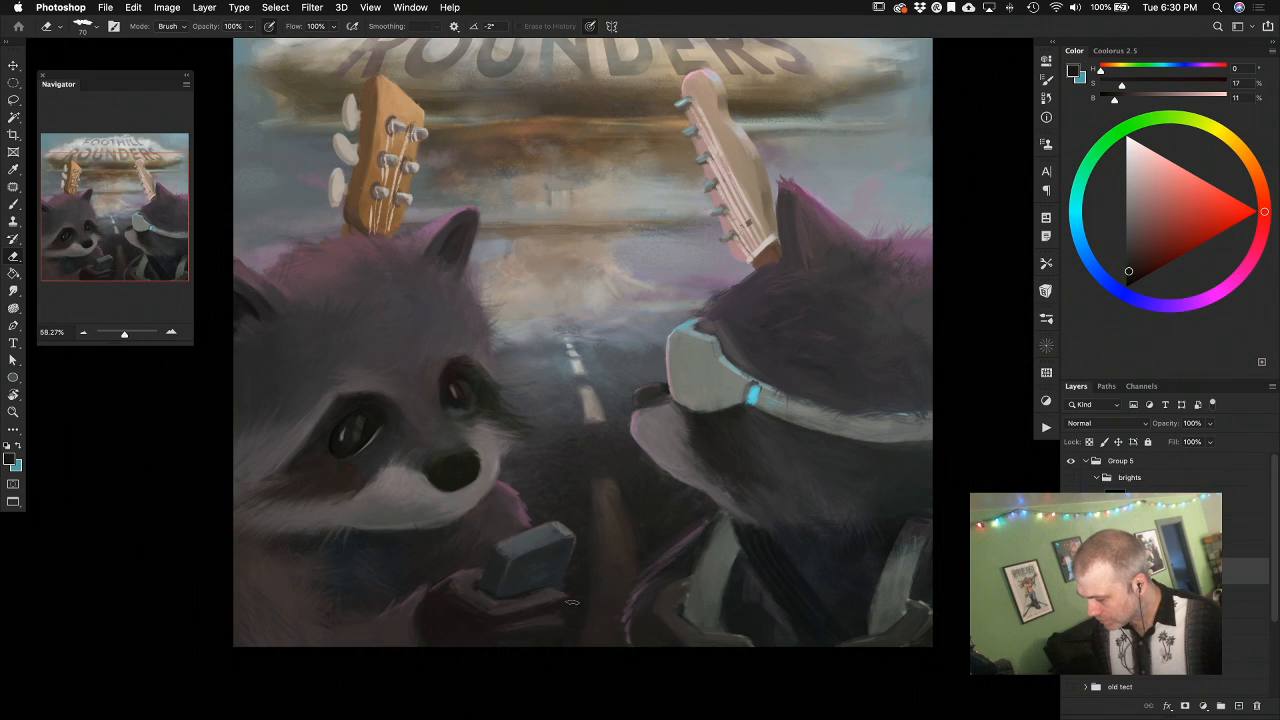
key(b)
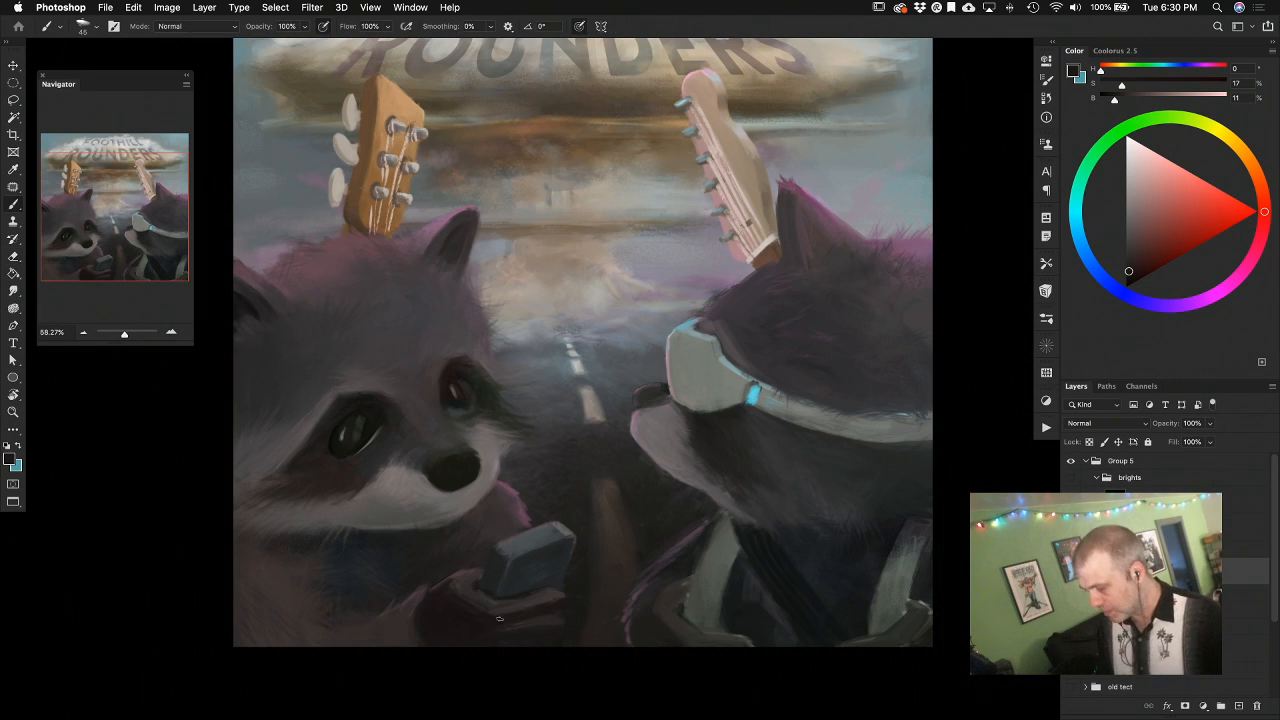
alt+click(518, 609)
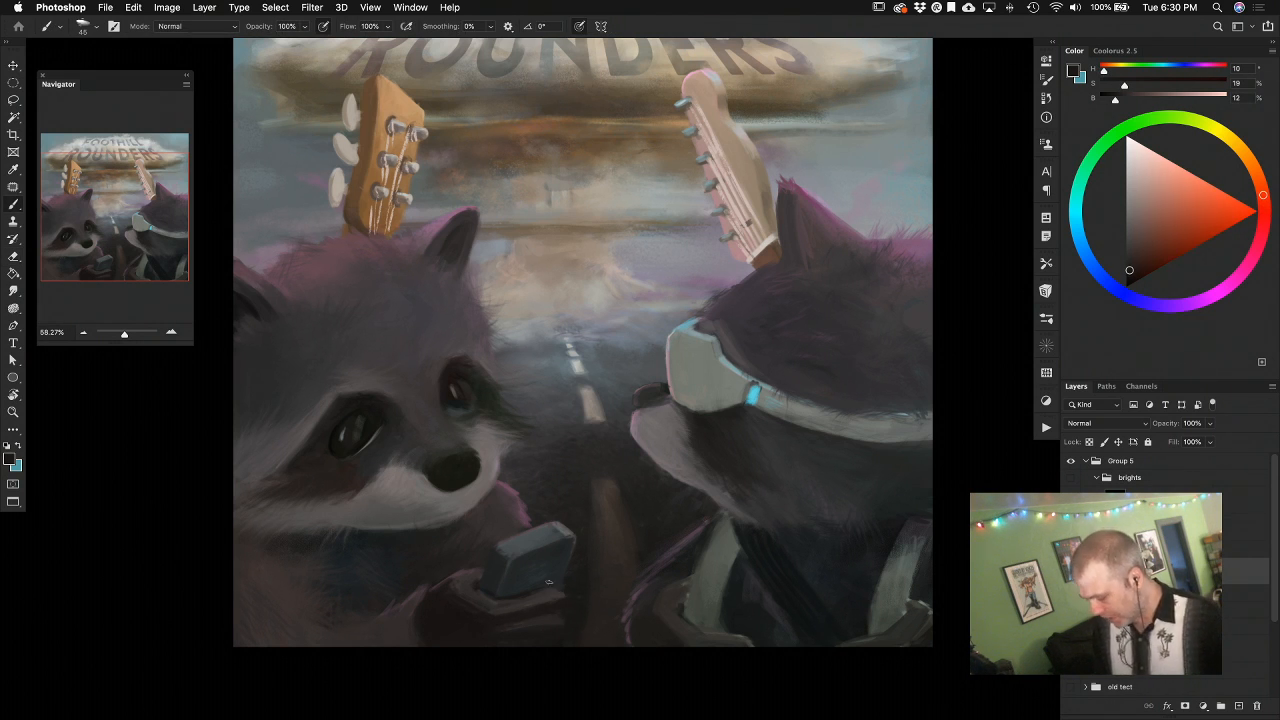
Enlarge the brush to 125 and repaint the left raccoon's thumb and palm with sampled greyish-red and near-black red tones
key(bracketright)
key(bracketright)
key(bracketright)
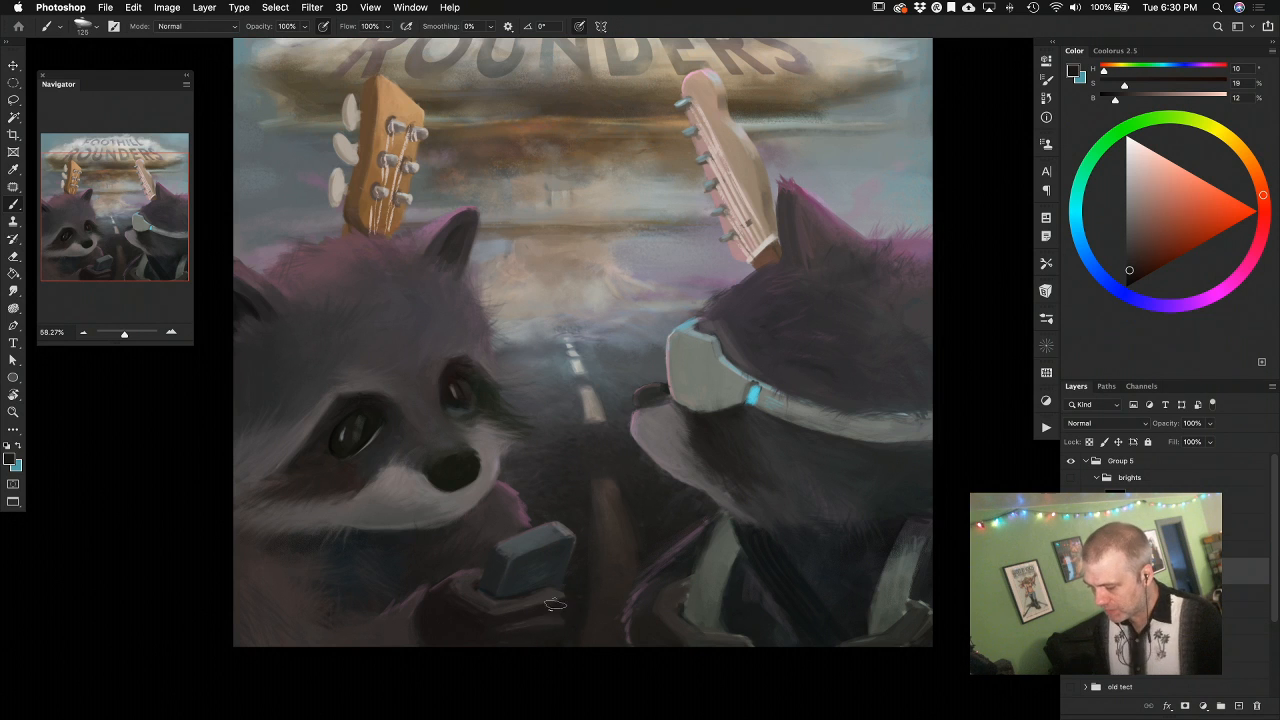
alt+click(455, 598)
alt+click(462, 597)
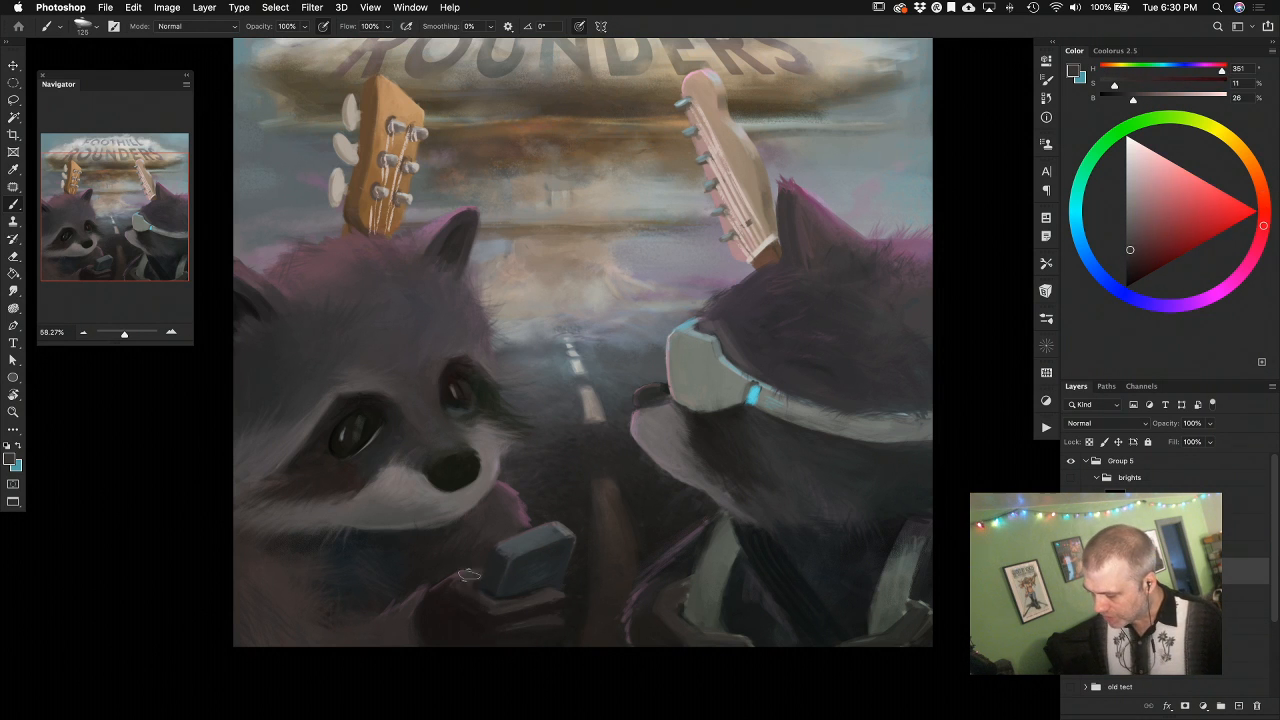
alt+click(455, 584)
alt+click(482, 609)
alt+click(484, 618)
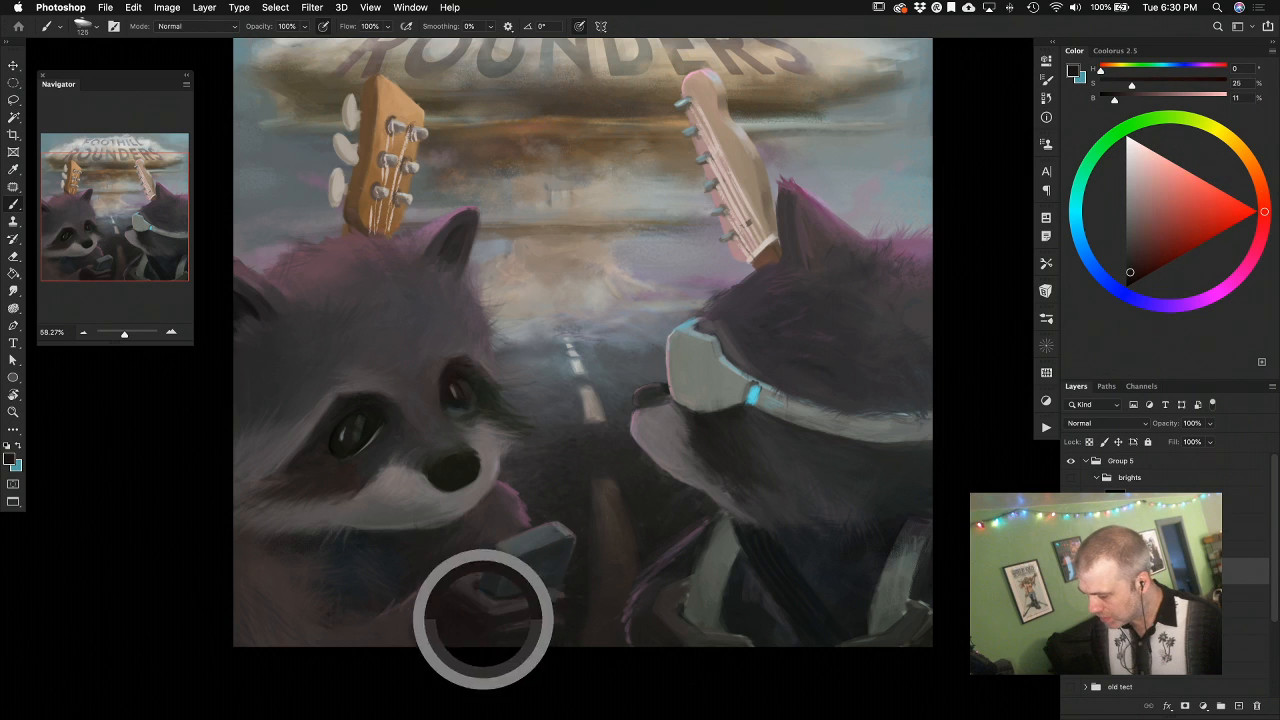
alt+click(504, 607)
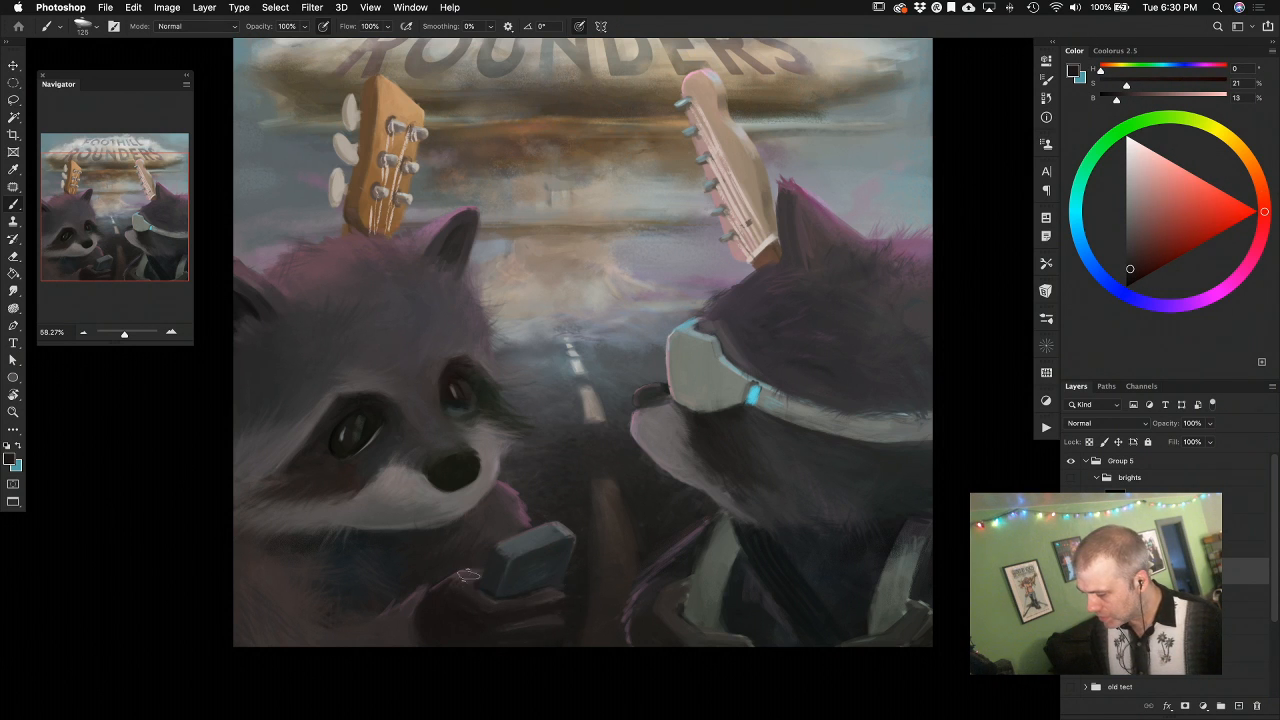
Darken the left raccoon's palm and the fingers beneath the device with sampled near-black red tones
alt+click(474, 612)
drag(484, 619, 570, 596)
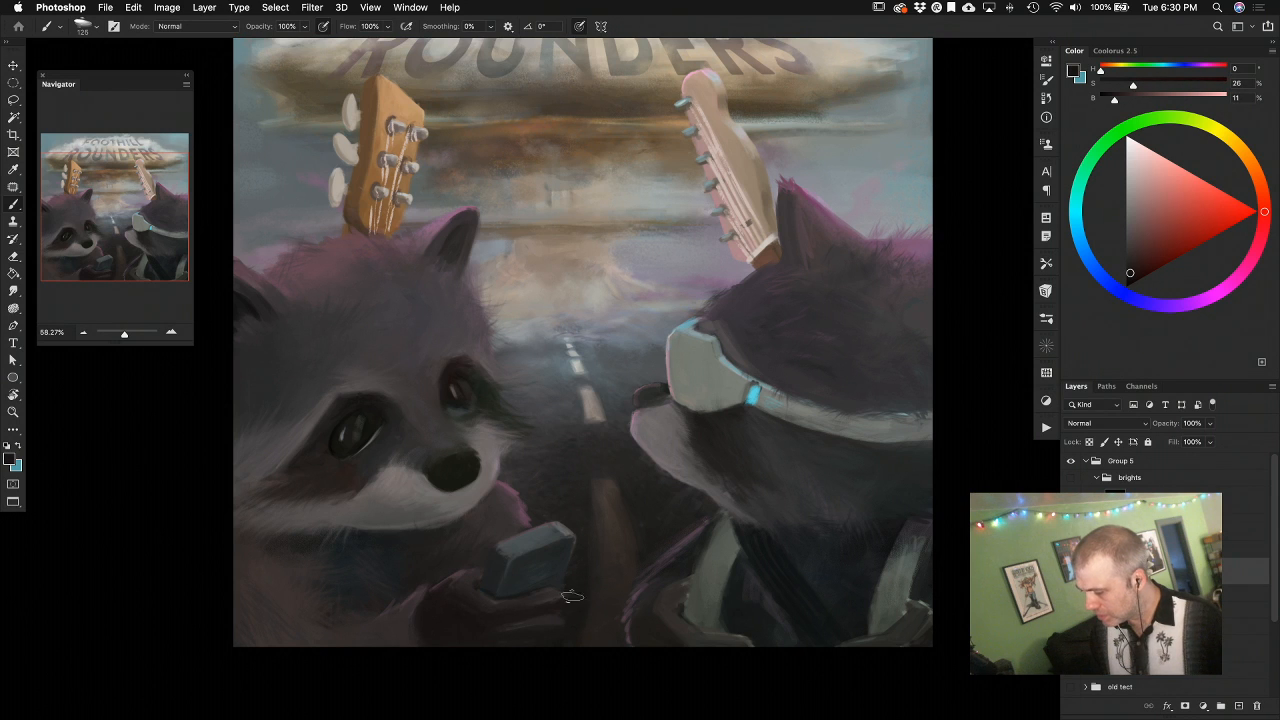
alt+click(472, 624)
mouse_move(449, 605)
mouse_down()
mouse_move(467, 604)
mouse_move(454, 592)
mouse_up()
alt+click(478, 601)
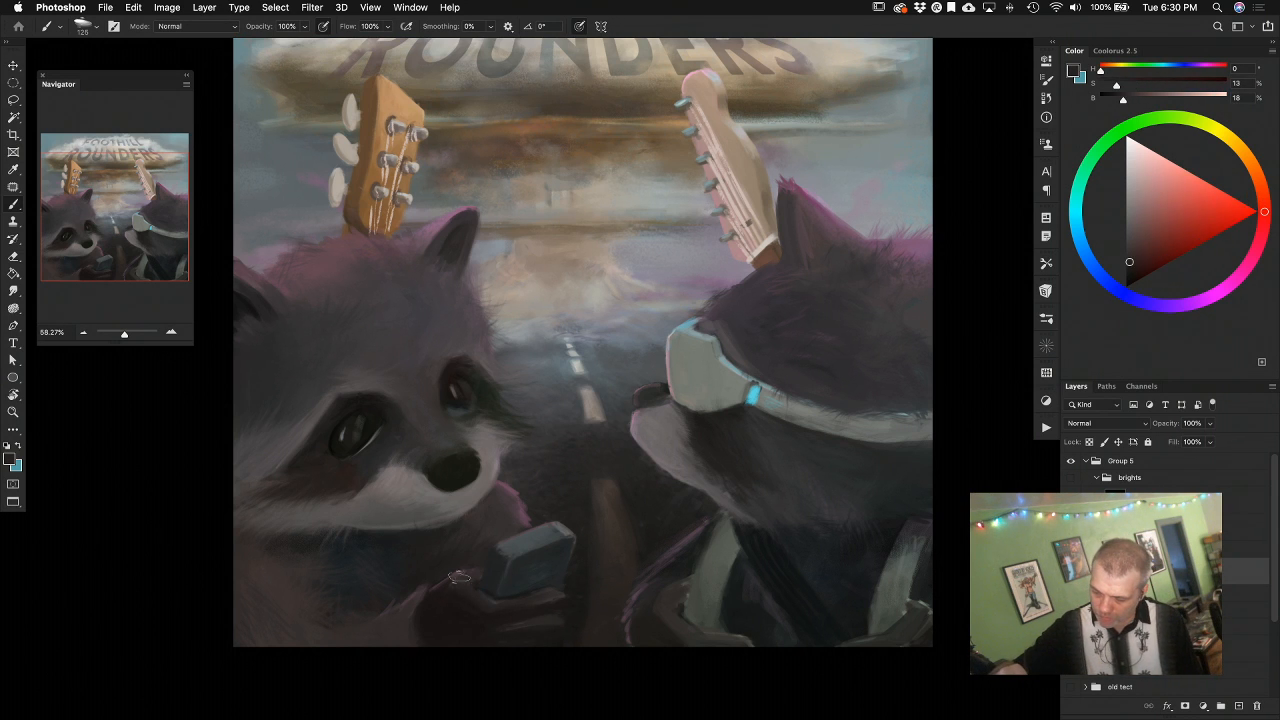
alt+click(492, 621)
alt+click(486, 624)
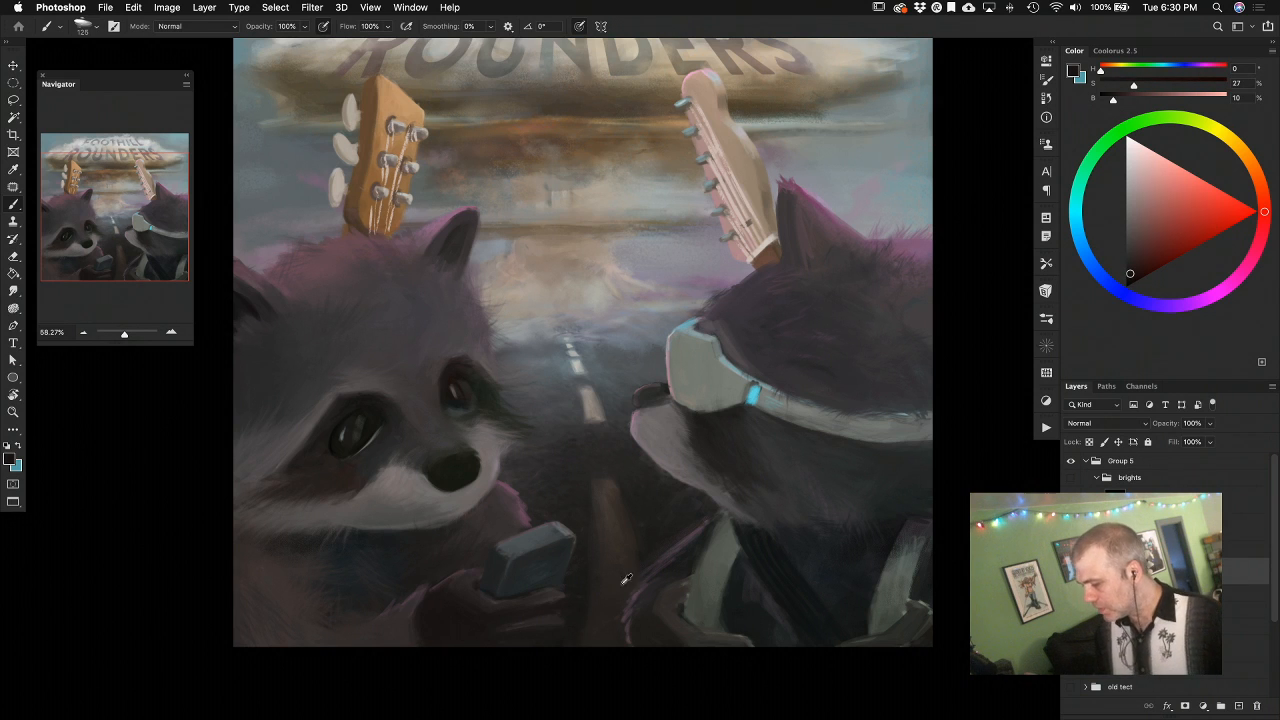
Reduce the brush to 50 and refine the extended finger along the device's lower edge with sampled reddish-brown tones
key(bracketleft)
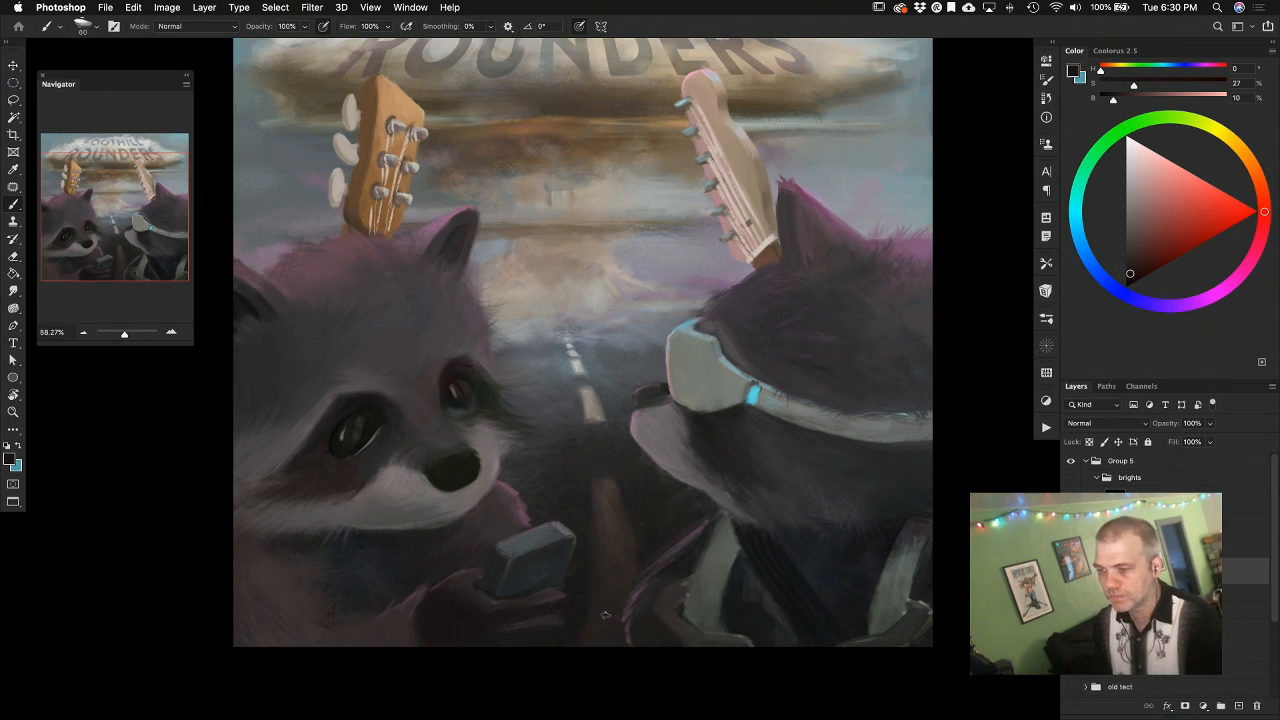
key(bracketleft)
key(bracketleft)
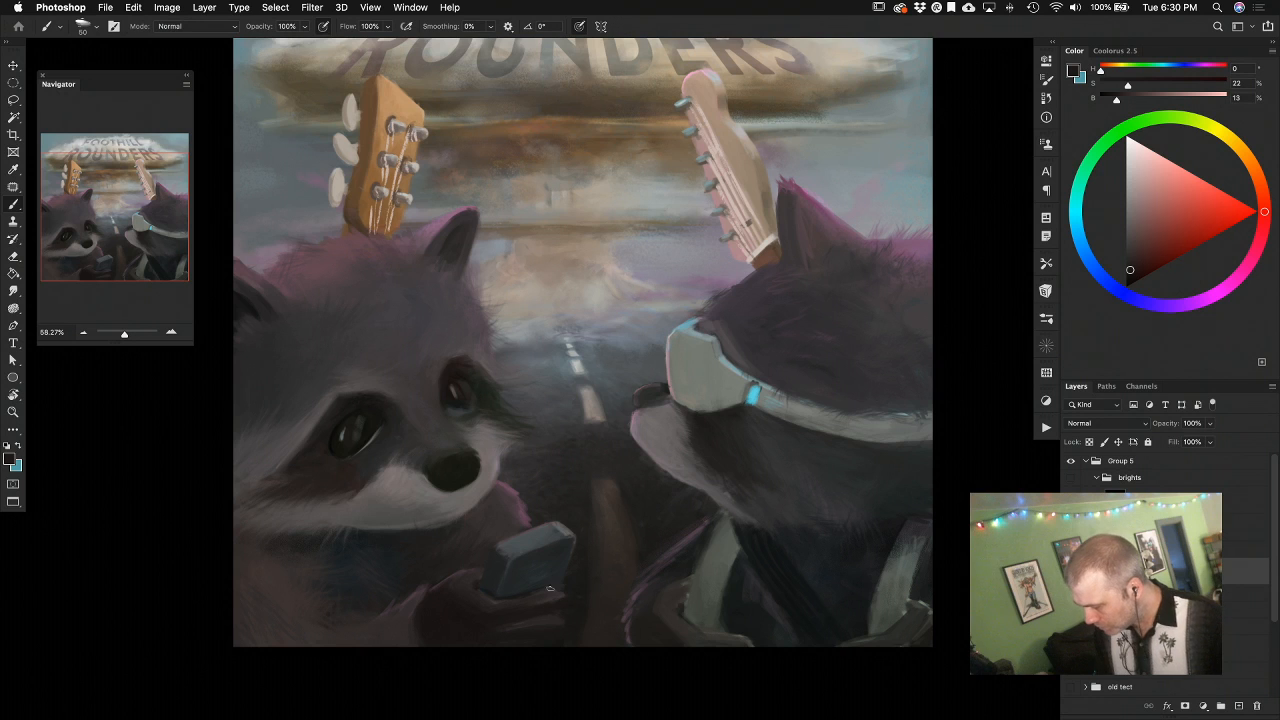
alt+click(545, 585)
alt+click(560, 588)
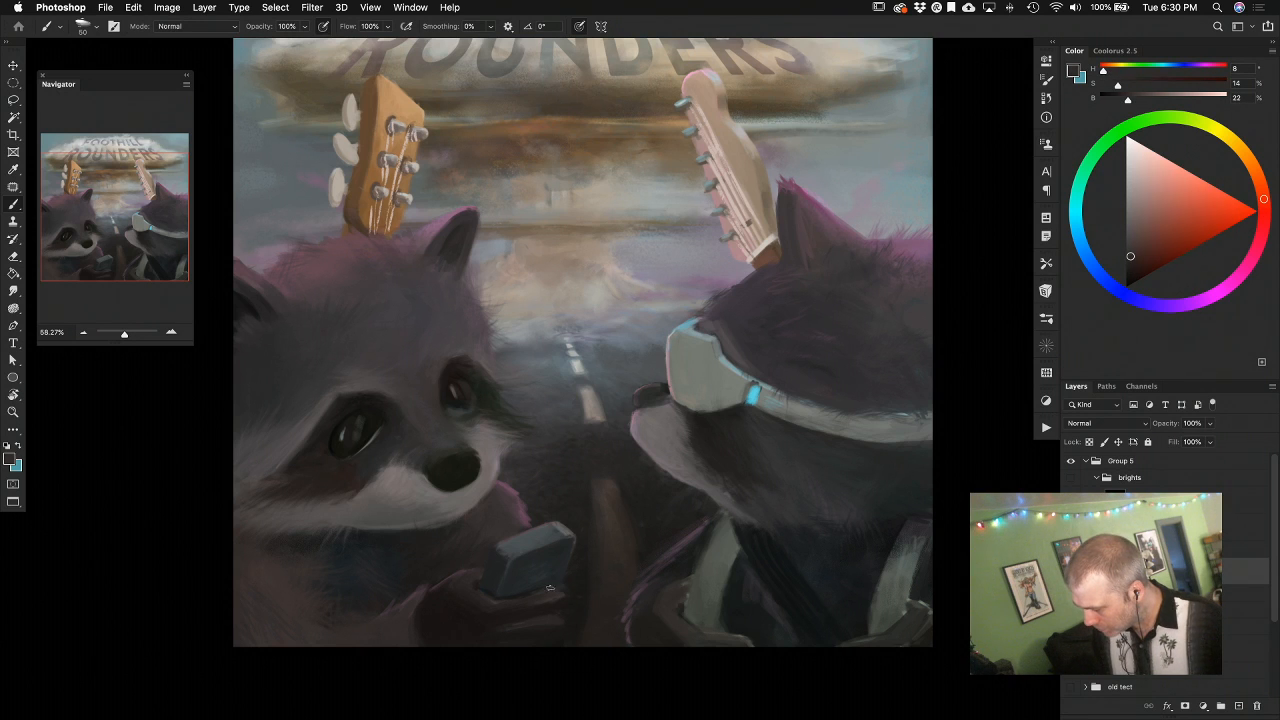
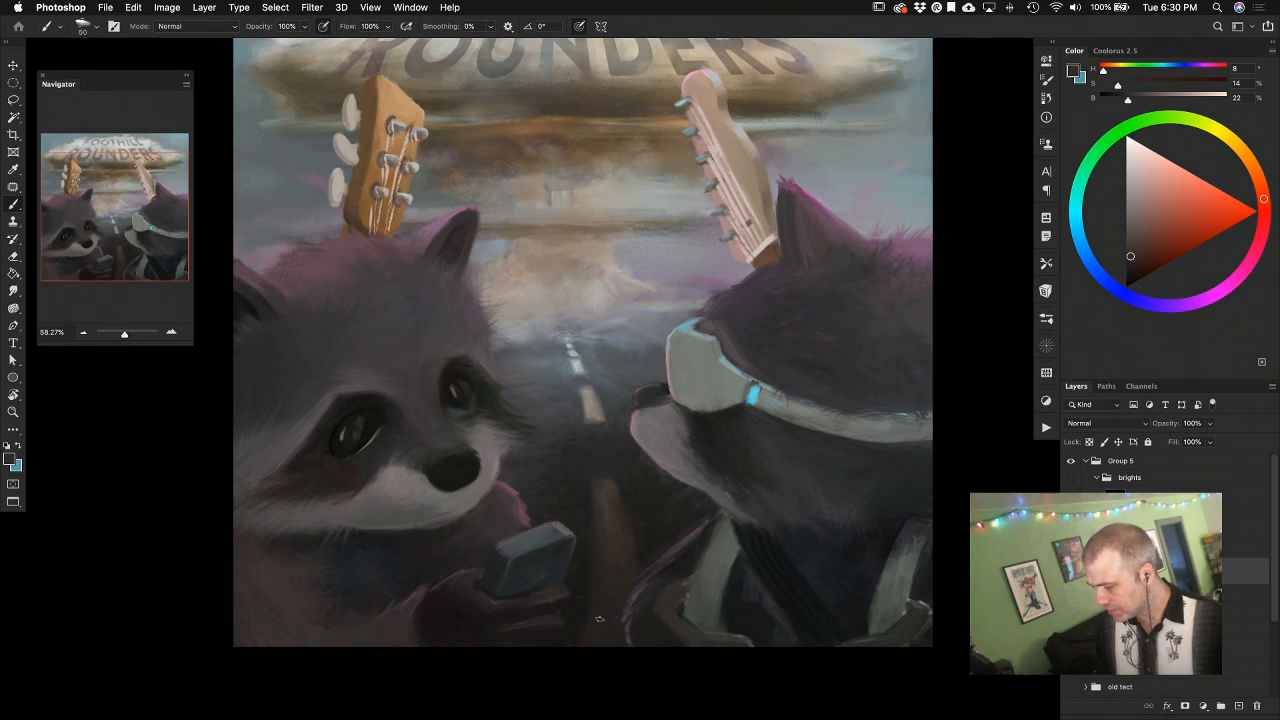
Rework the extended fingertip and the shadow below it with sampled reddish-grey and dark brown tones
alt+click(520, 591)
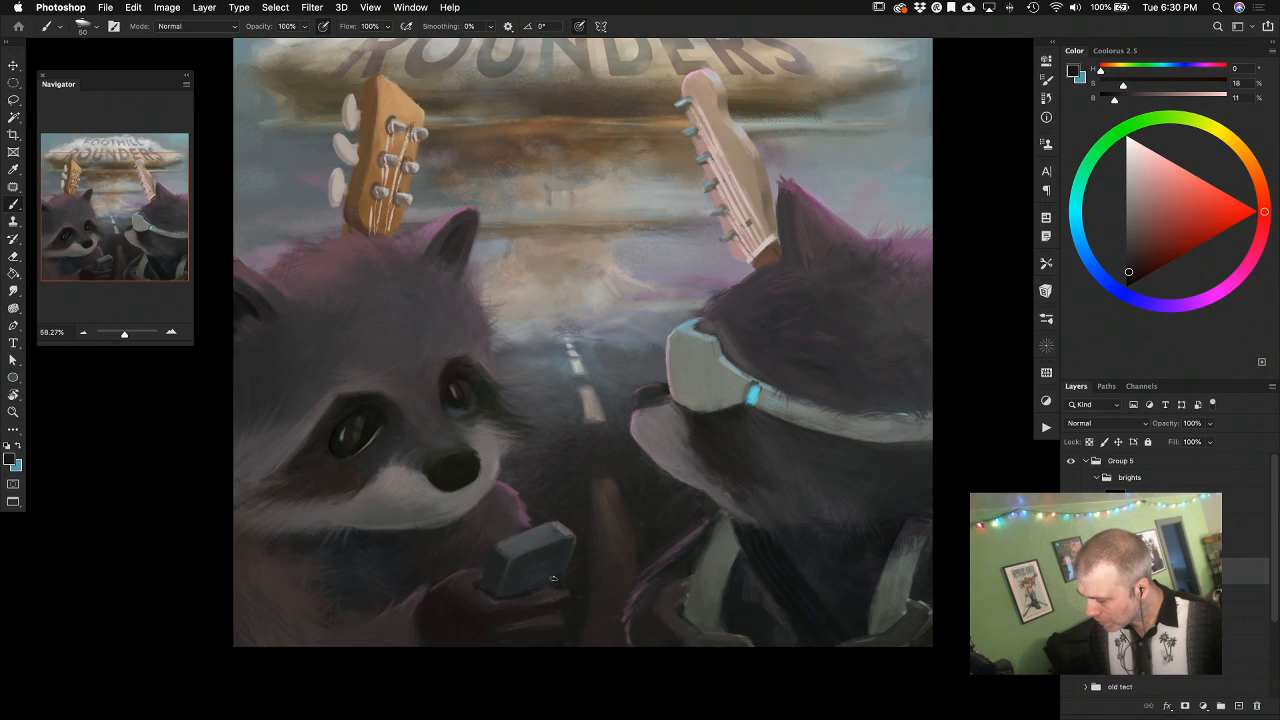
alt+click(557, 572)
alt+click(548, 591)
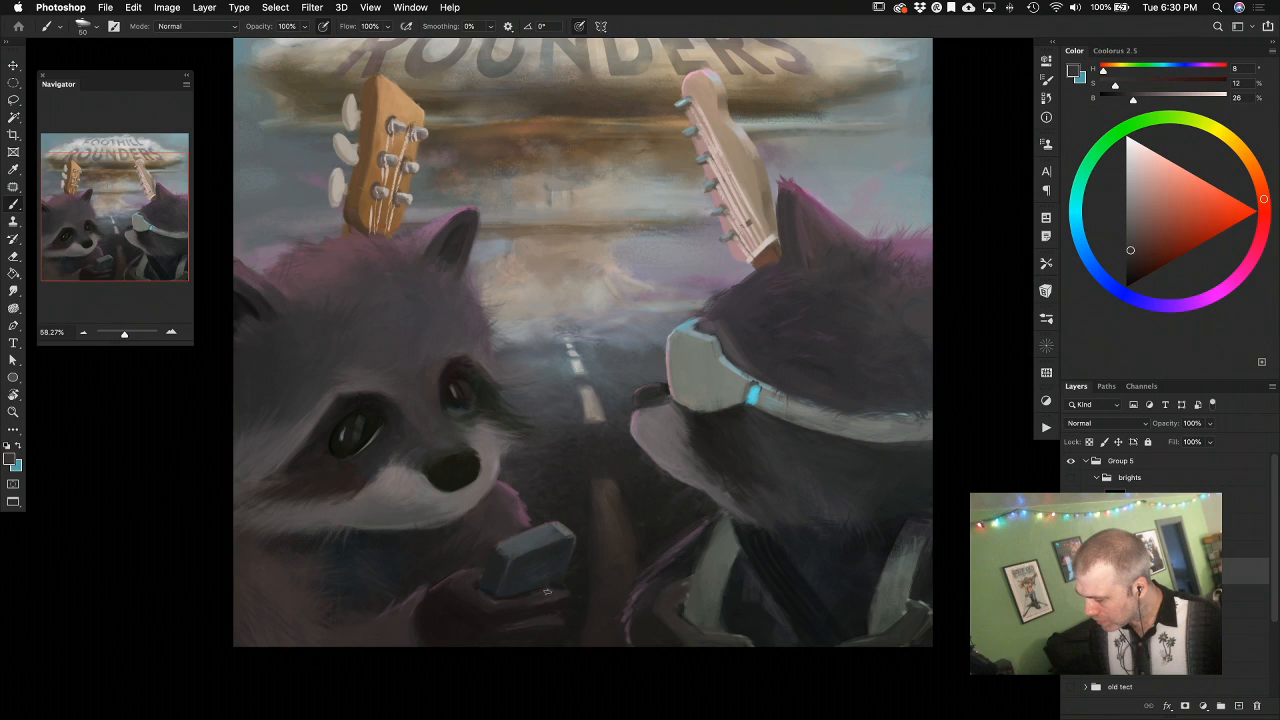
alt+click(559, 596)
alt+click(551, 606)
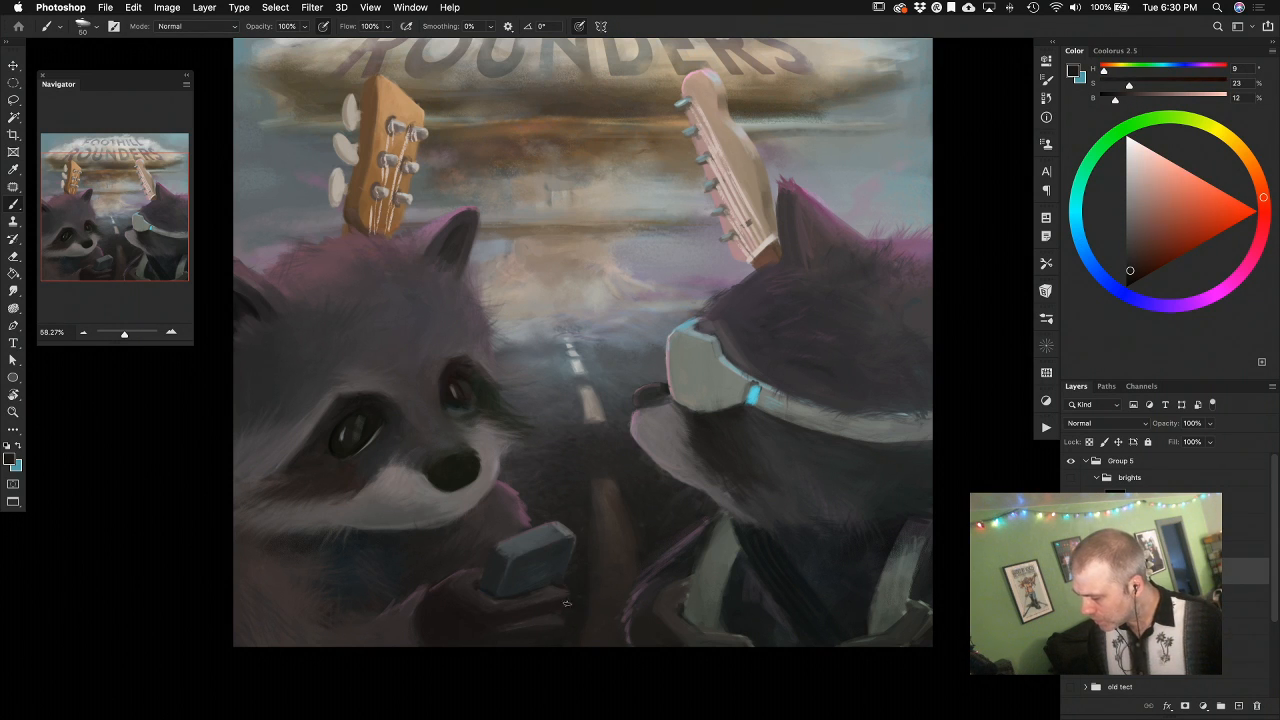
Tone down the bright rim on the right raccoon's sleeve in the lower canvas corner with sampled dark and grey-green tones
alt+click(655, 605)
alt+click(645, 646)
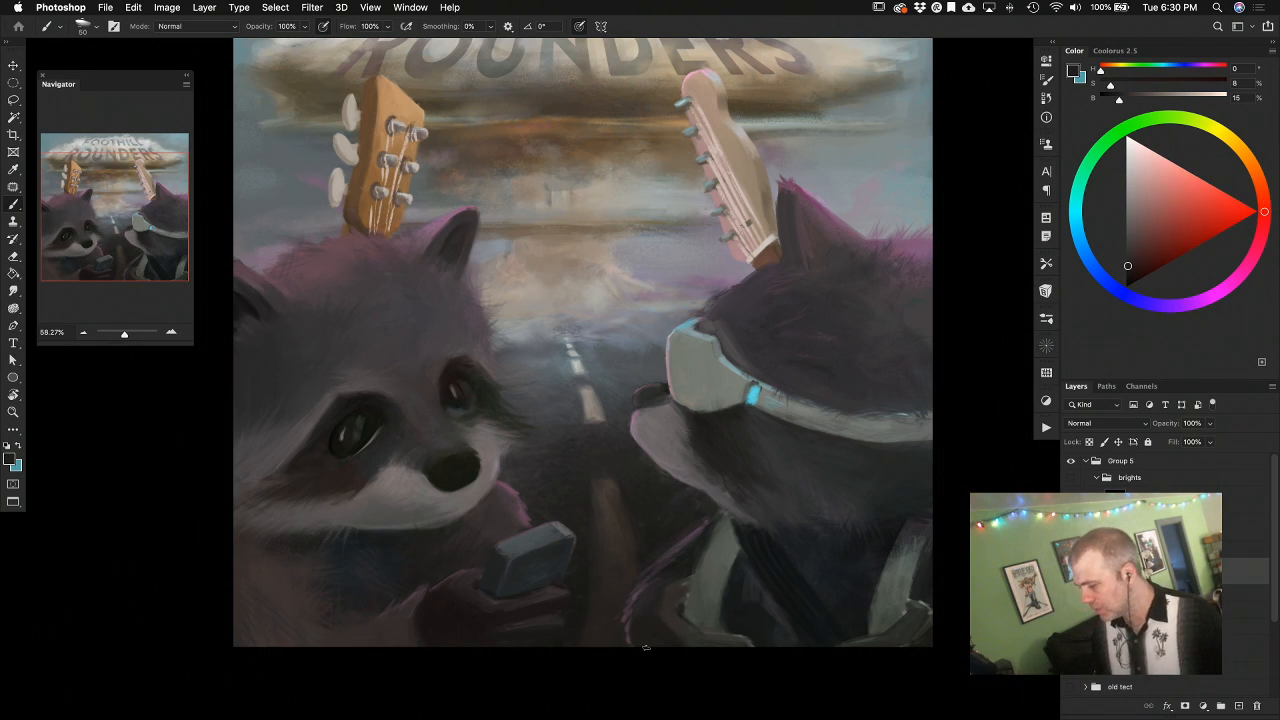
alt+click(919, 635)
alt+click(907, 618)
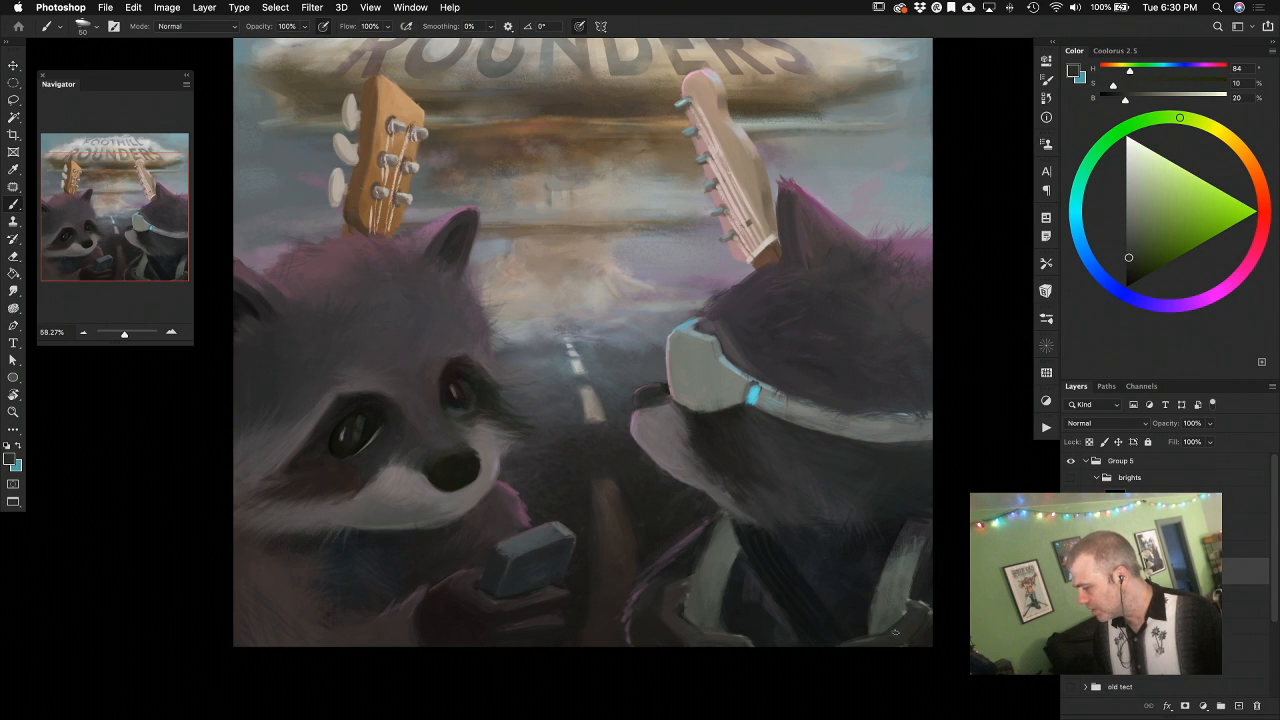
alt+click(906, 613)
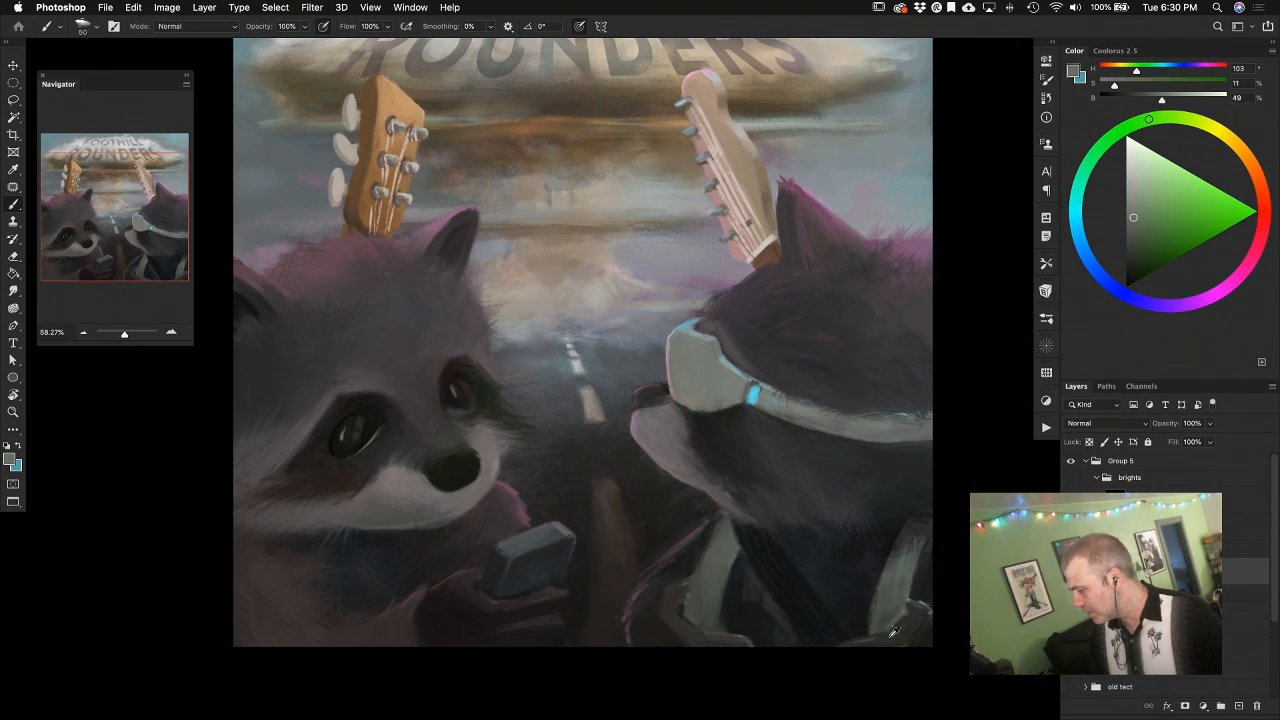
alt+click(883, 634)
alt+click(882, 622)
alt+click(903, 620)
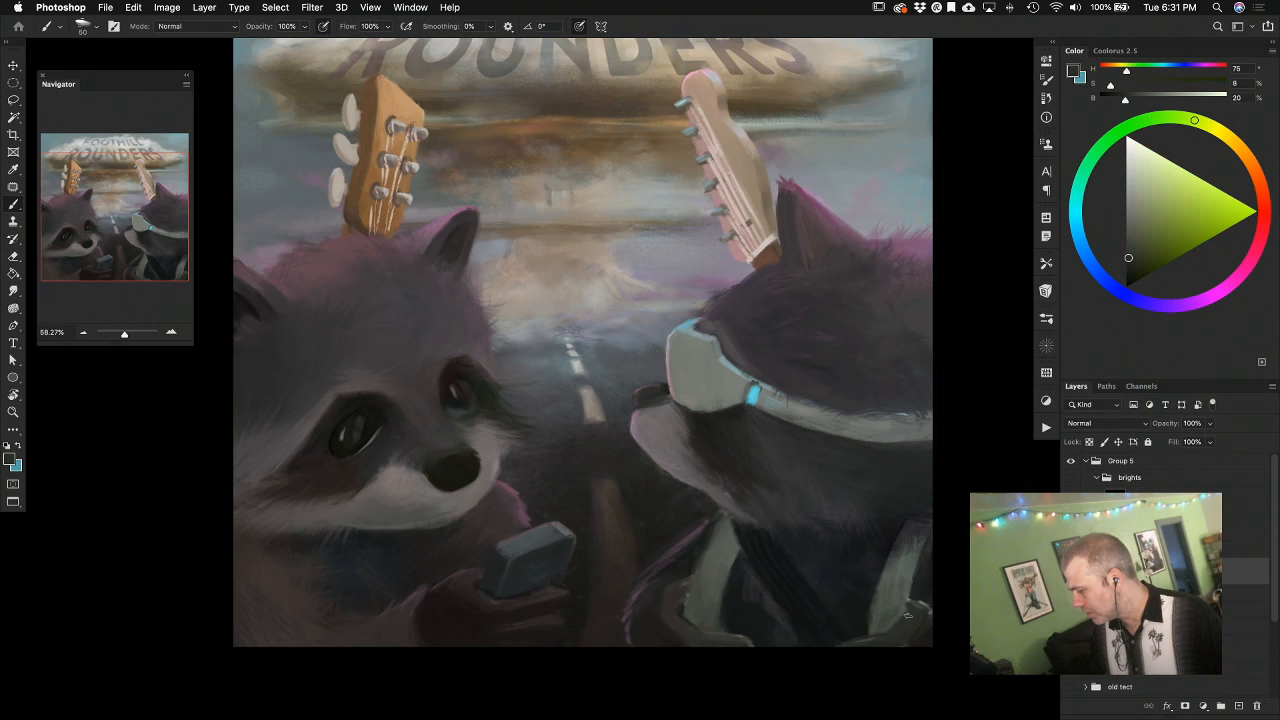
alt+click(921, 603)
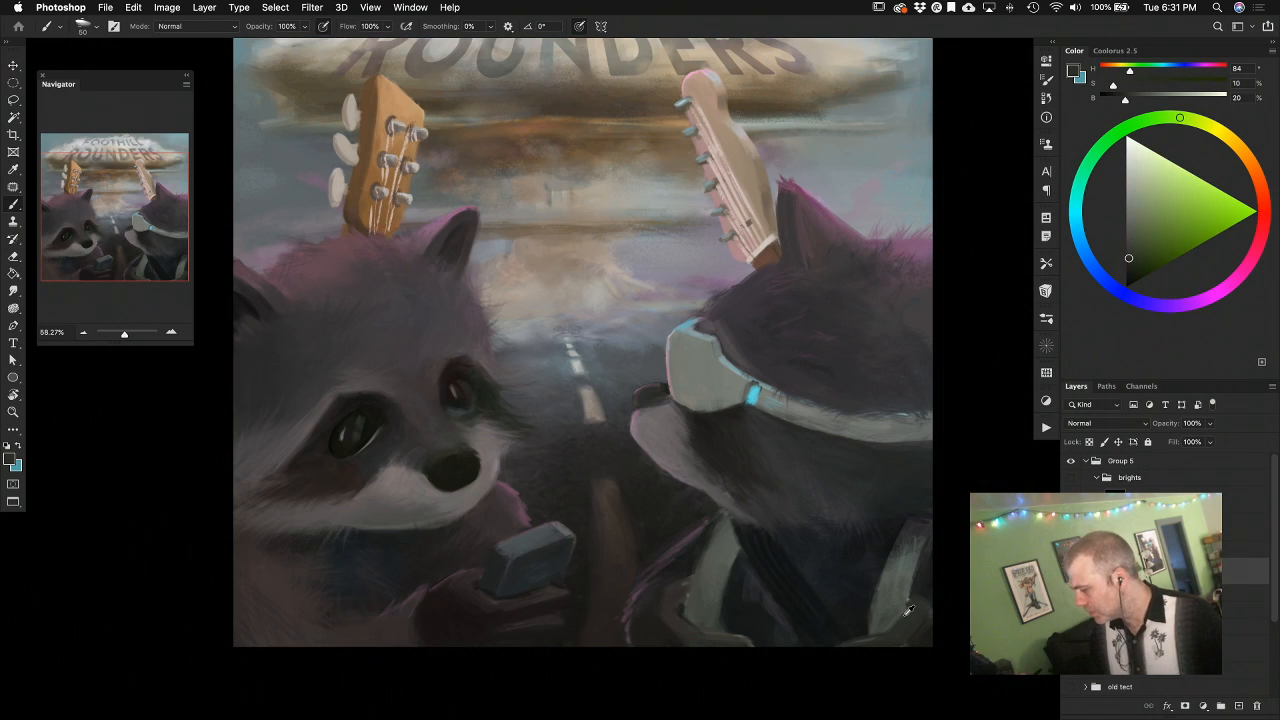
alt+click(904, 614)
alt+click(878, 644)
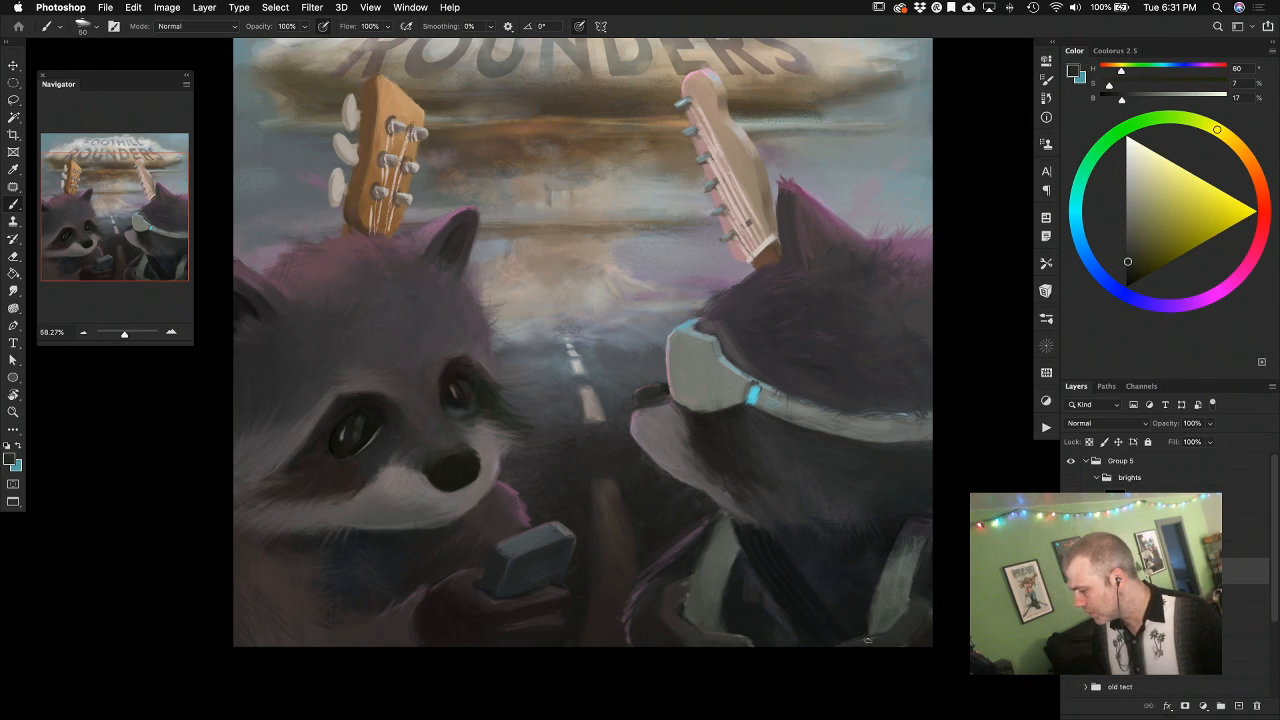
Darken the right raccoon's road-side arm and its light edges with sampled dark brown tones
alt+click(662, 628)
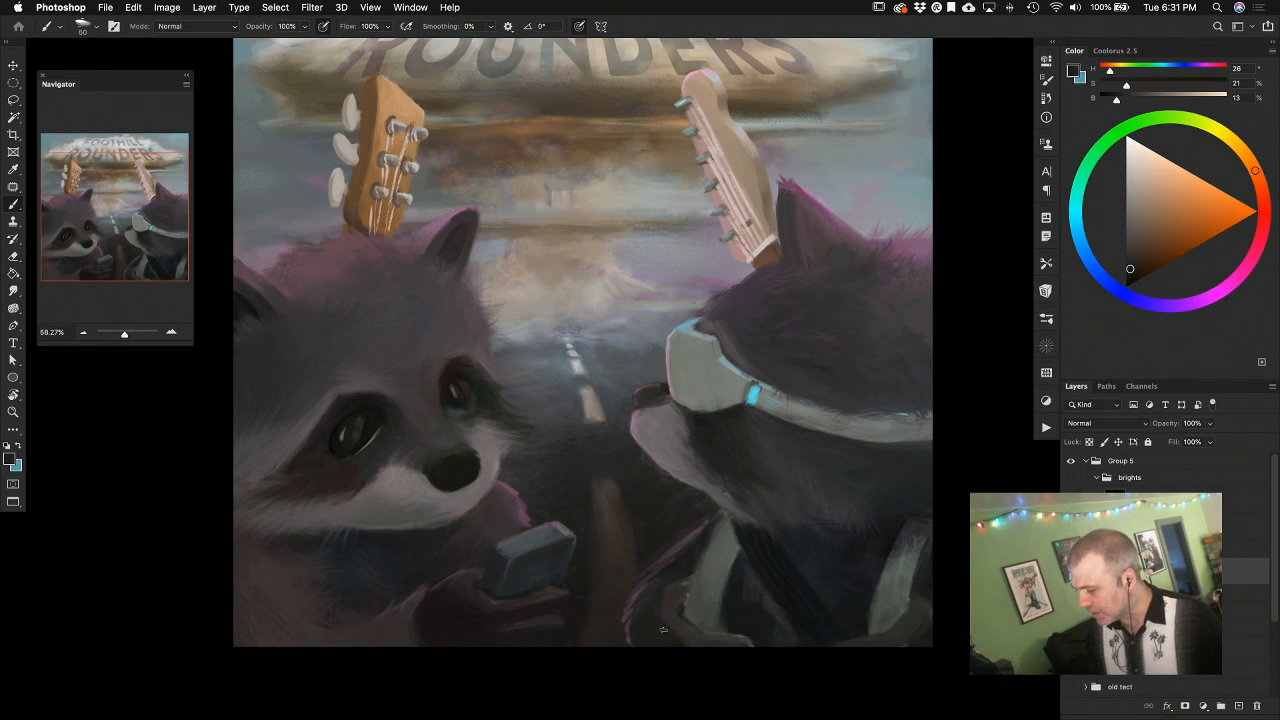
alt+click(671, 598)
alt+click(657, 590)
alt+click(672, 592)
alt+click(651, 612)
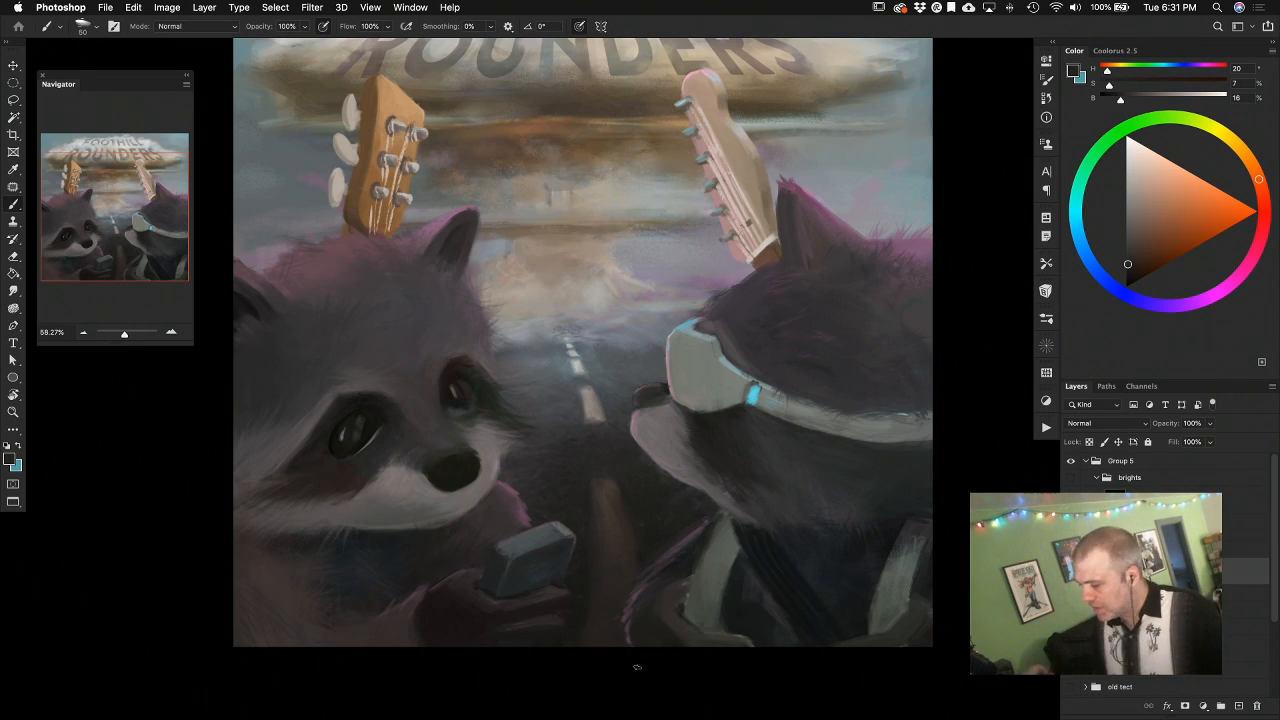
Blend the right raccoon's road-side strap and shoulder edge with sampled brown, grey-green and near-black tones
alt+click(684, 591)
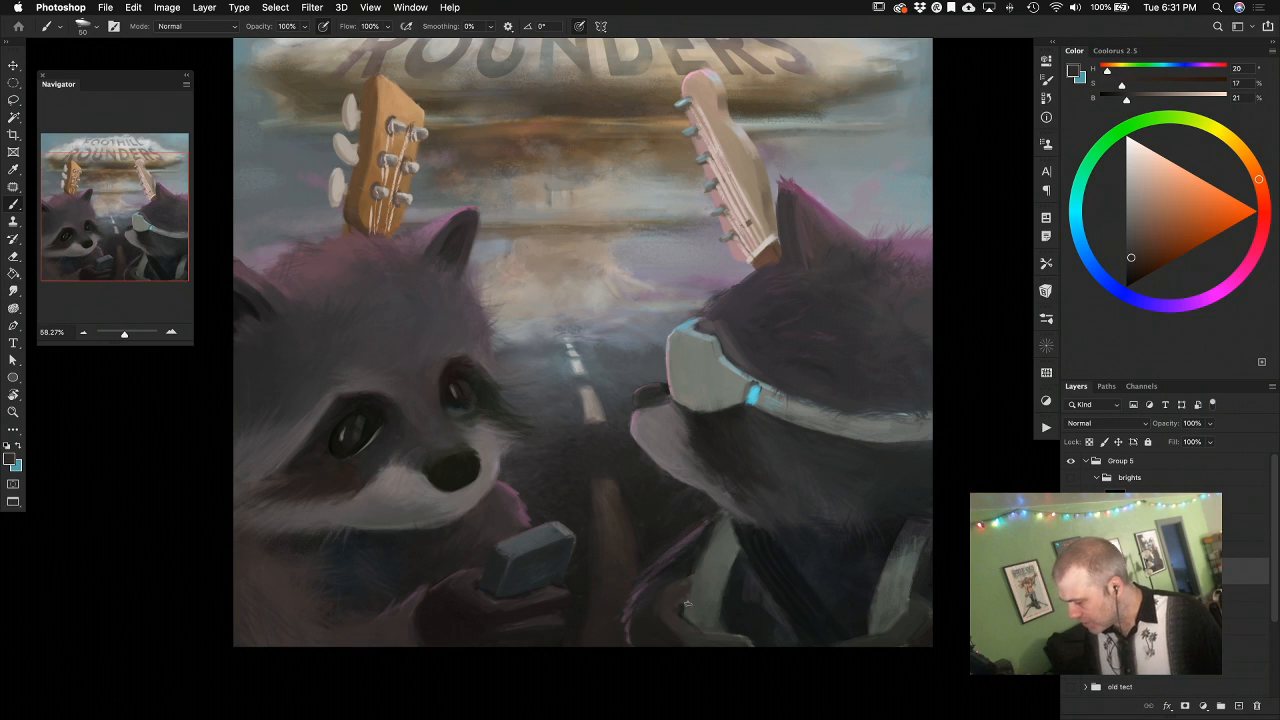
alt+click(692, 605)
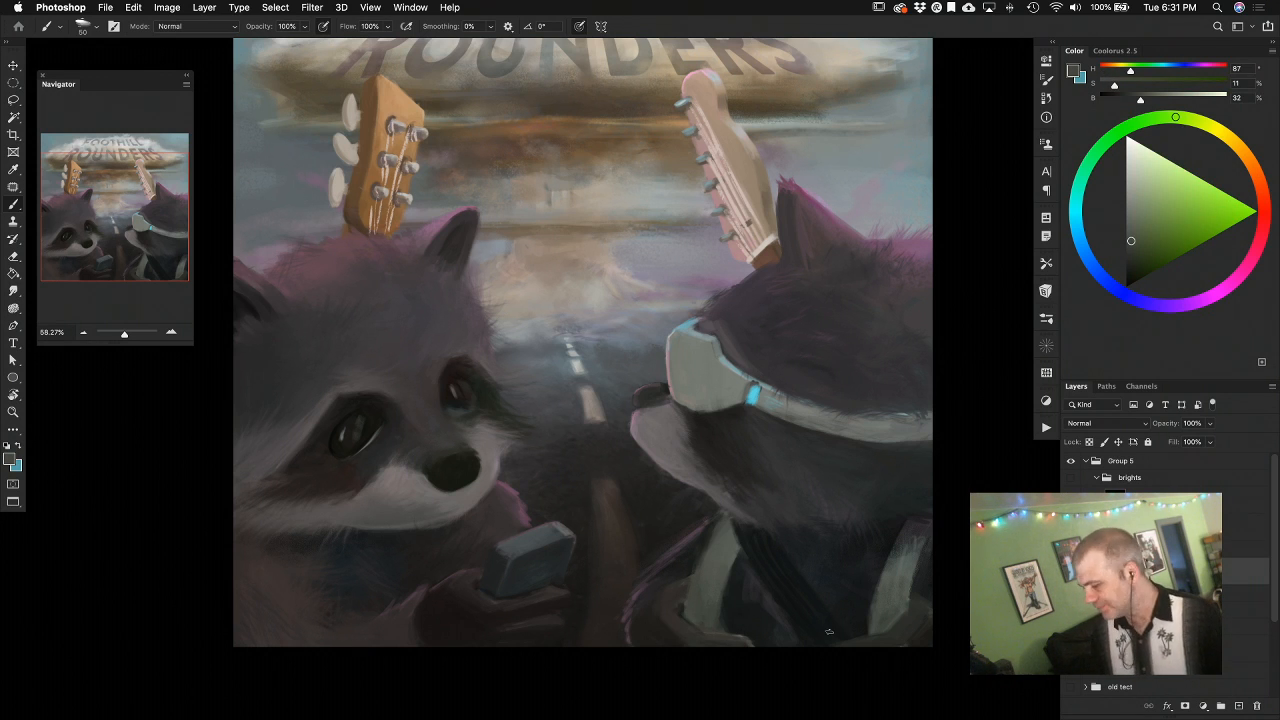
alt+click(681, 561)
alt+click(685, 561)
alt+click(680, 568)
drag(719, 607, 685, 610)
drag(838, 632, 697, 615)
Try shifting the group containing both raccoons down the canvas, and undo the move
key(alt+bracketright)
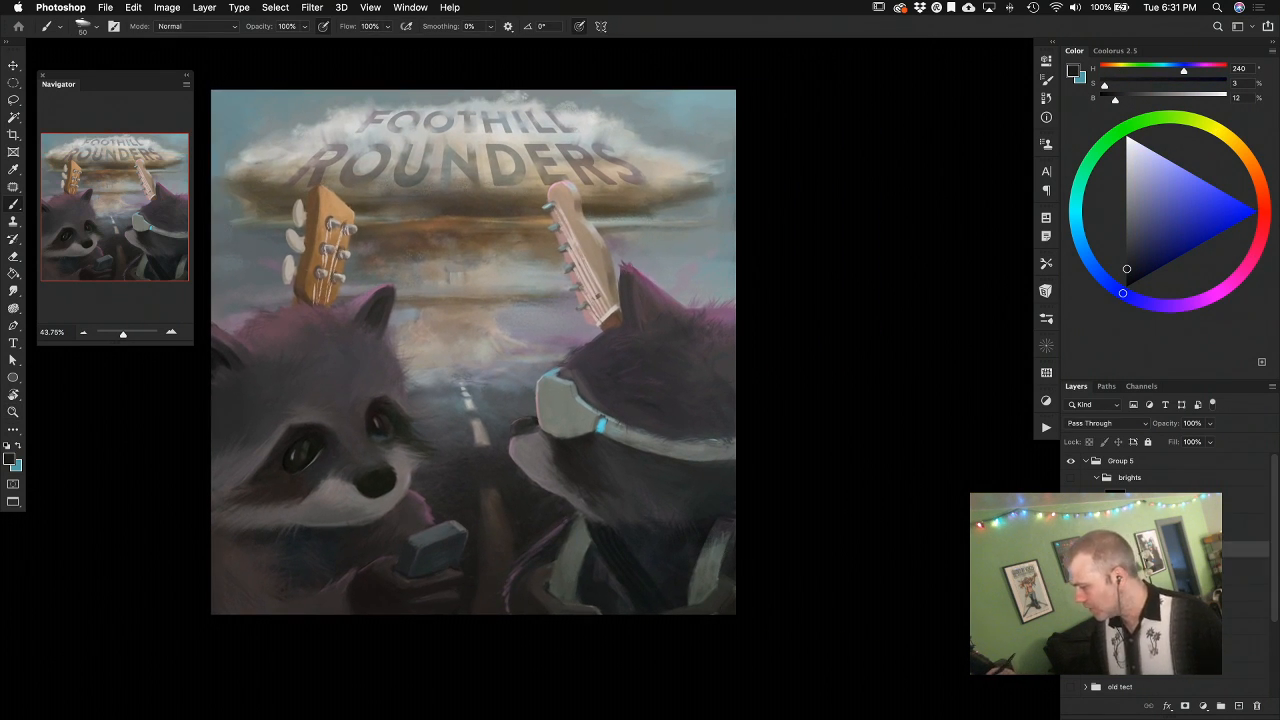
key(v)
drag(709, 564, 715, 592)
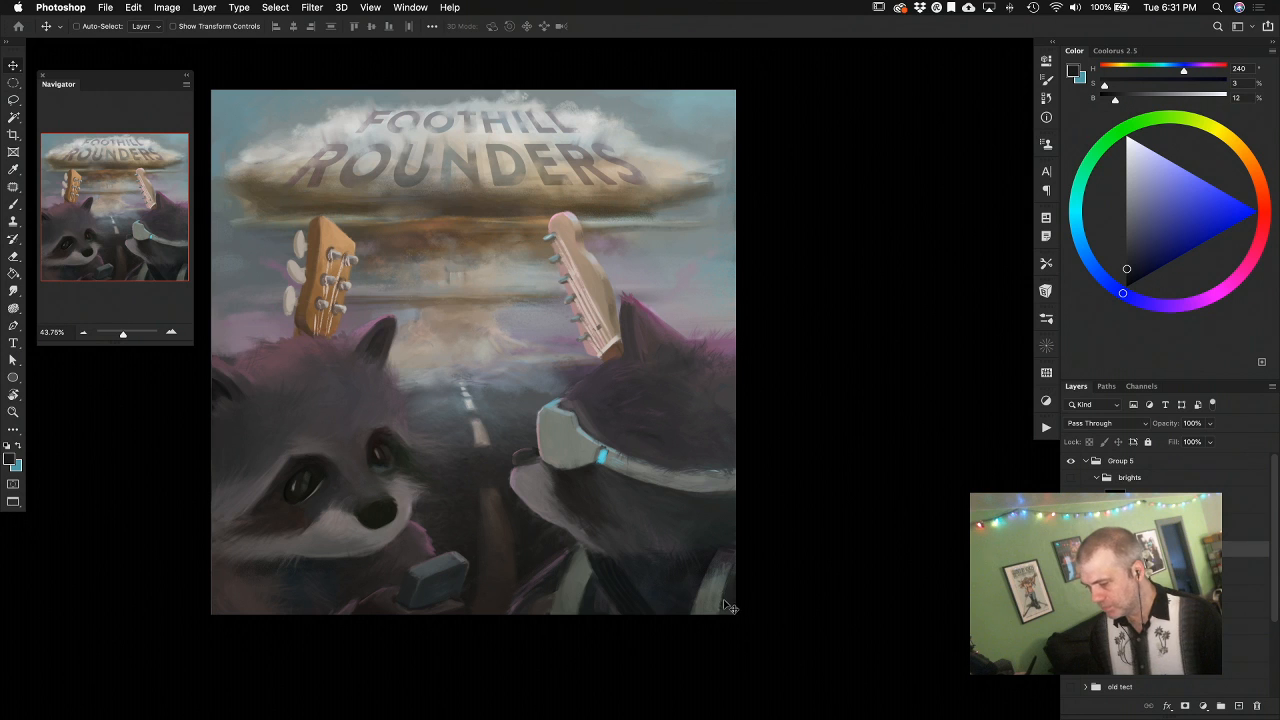
key(super+z)
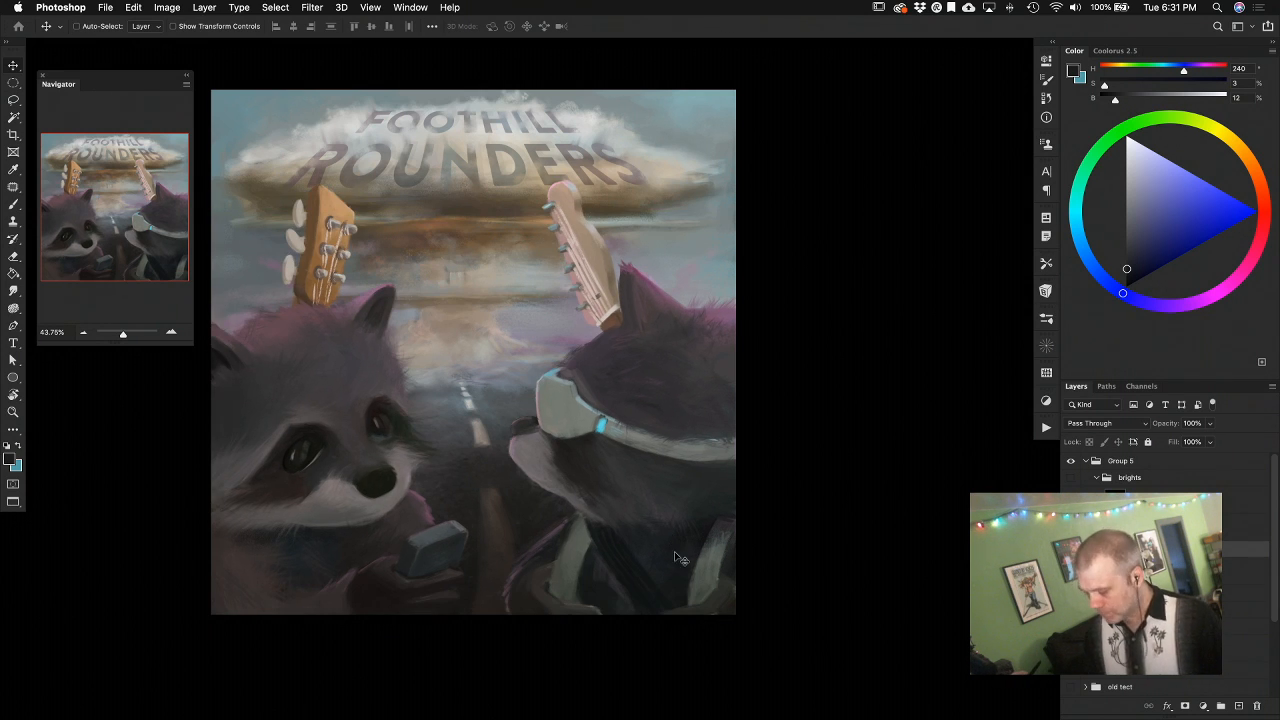
key(b)
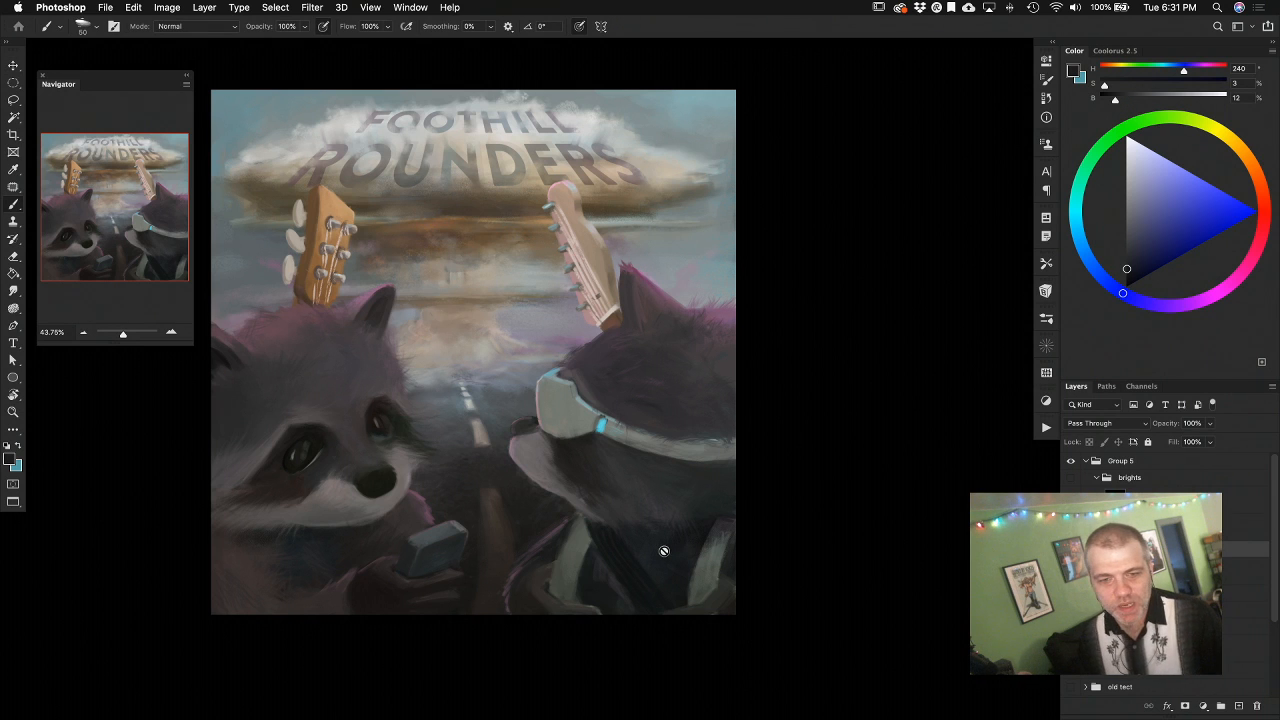
Return to the paint layer and touch up the right raccoon's road-side shoulder and strap with sampled grey-green tones
drag(656, 600, 752, 596)
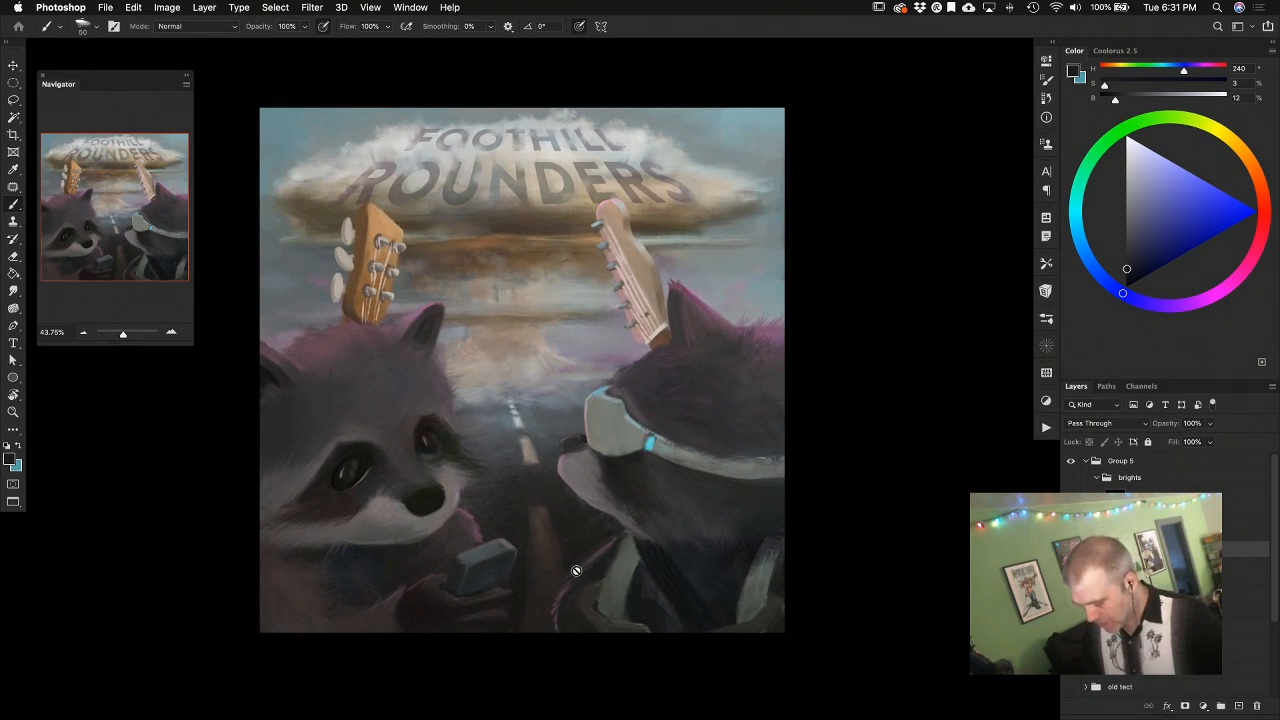
click(1140, 571)
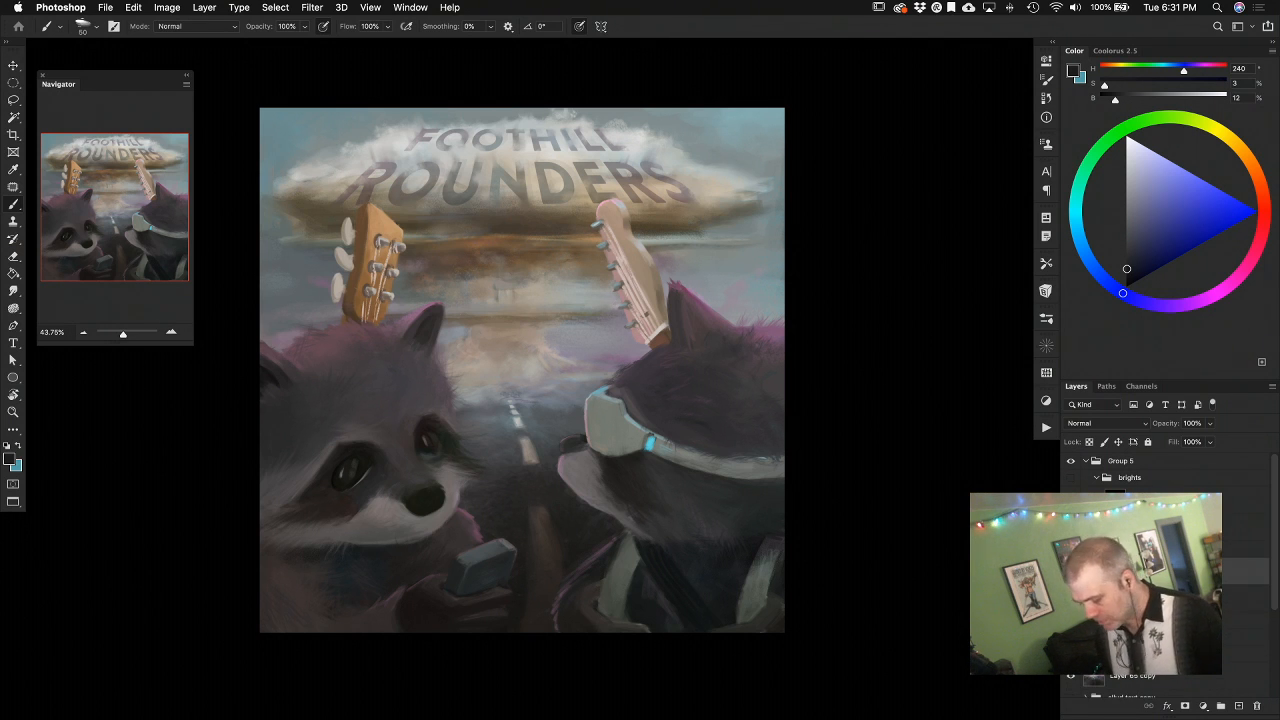
alt+click(594, 589)
alt+click(617, 579)
alt+click(594, 590)
alt+click(619, 553)
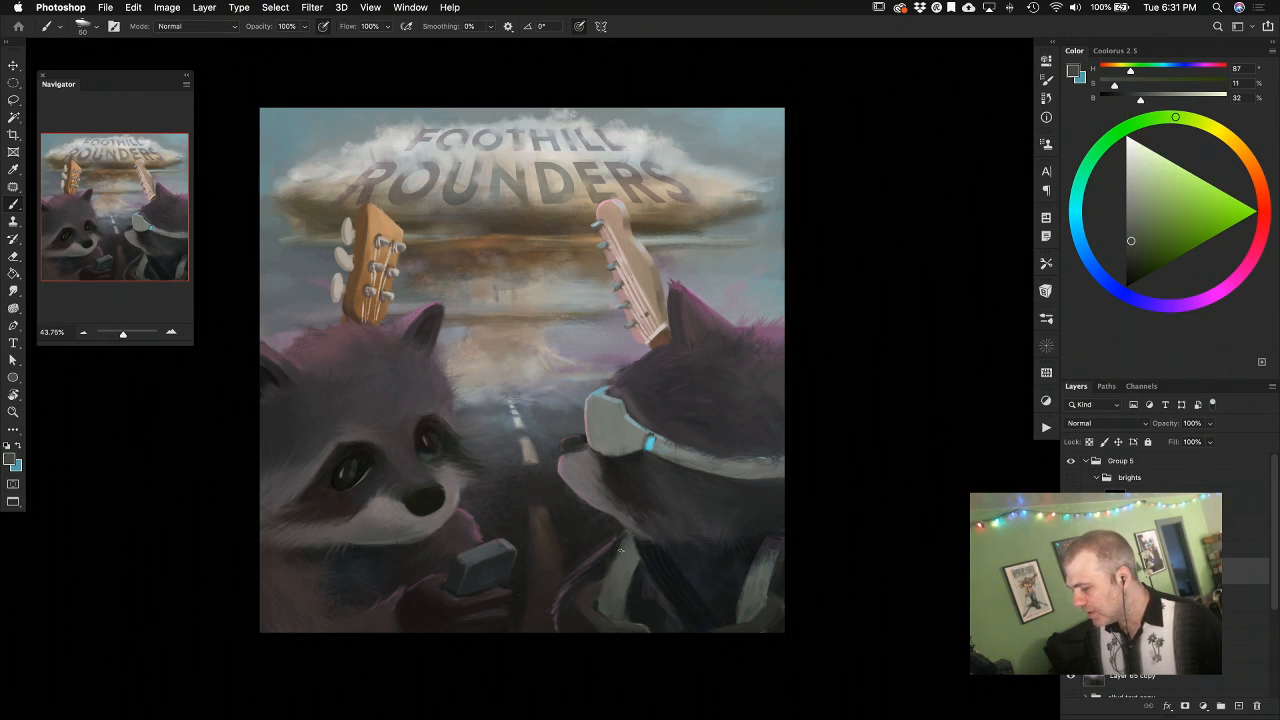
alt+click(612, 568)
alt+click(614, 572)
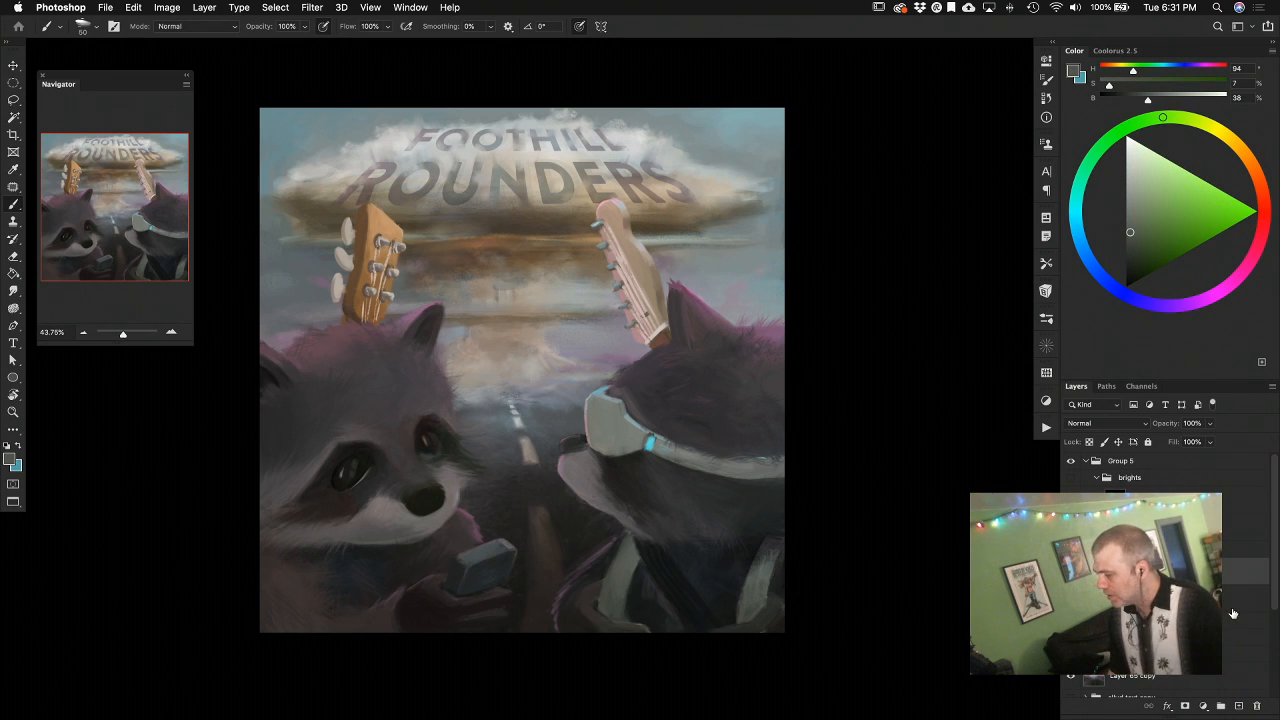
Select the group containing both raccoons and move it slightly down the canvas beneath the cloud title
click(1140, 549)
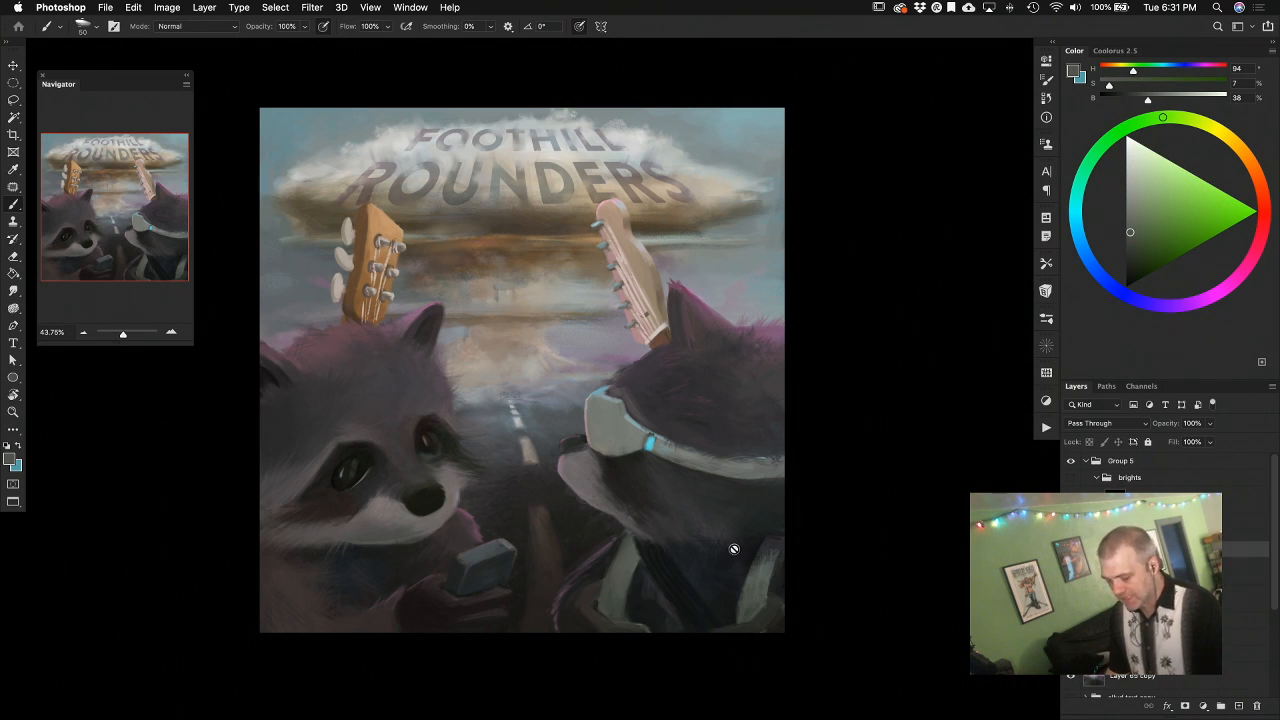
key(v)
drag(736, 556, 740, 582)
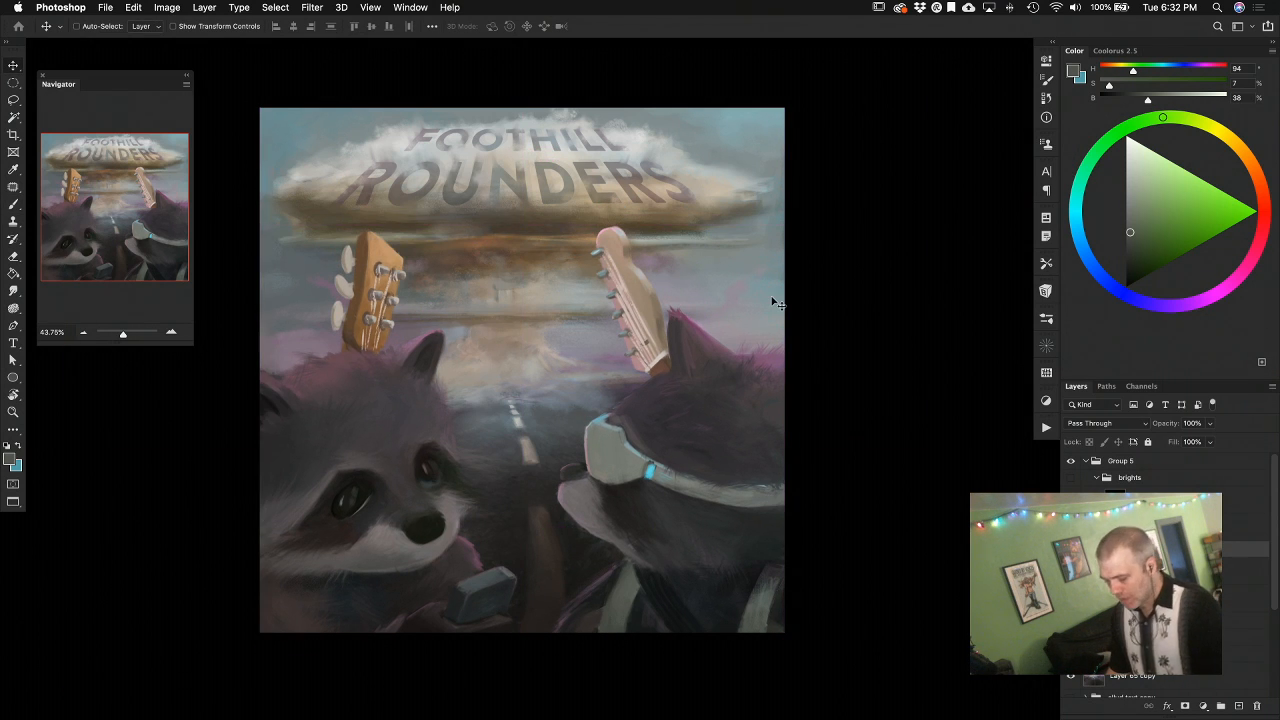
Try to clear a lassoed area around the right raccoon from the group, and drop the selection
key(l)
mouse_move(818, 140)
mouse_down()
mouse_move(604, 156)
mouse_move(557, 226)
mouse_move(514, 421)
mouse_move(516, 543)
mouse_move(539, 590)
mouse_move(535, 689)
mouse_move(769, 688)
mouse_move(871, 672)
mouse_move(894, 362)
mouse_move(797, 103)
mouse_up()
key(BackSpace)
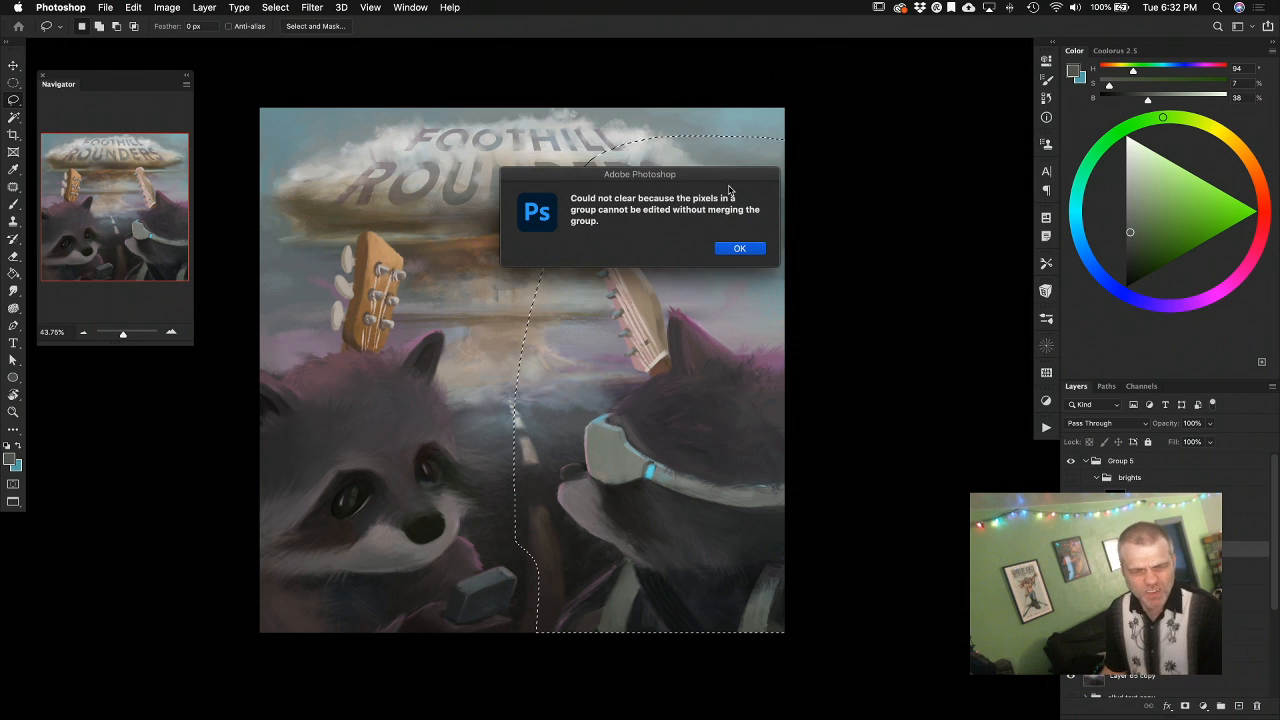
click(739, 251)
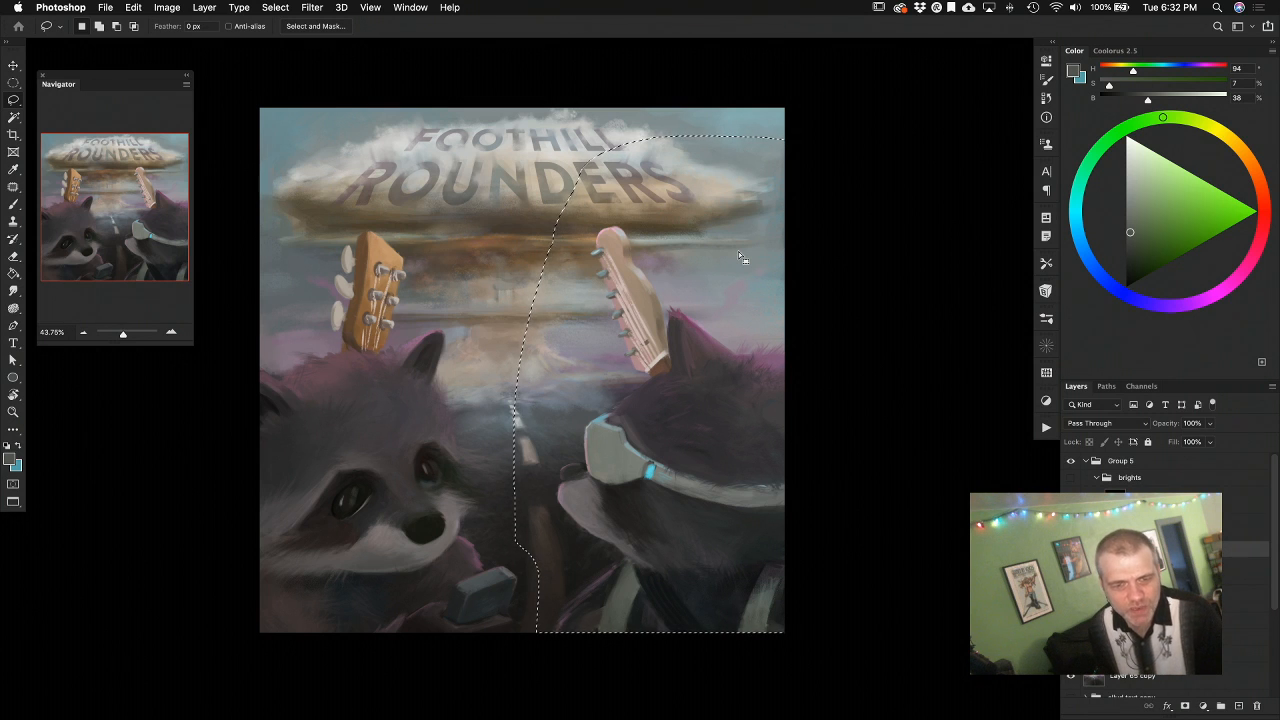
key(super+d)
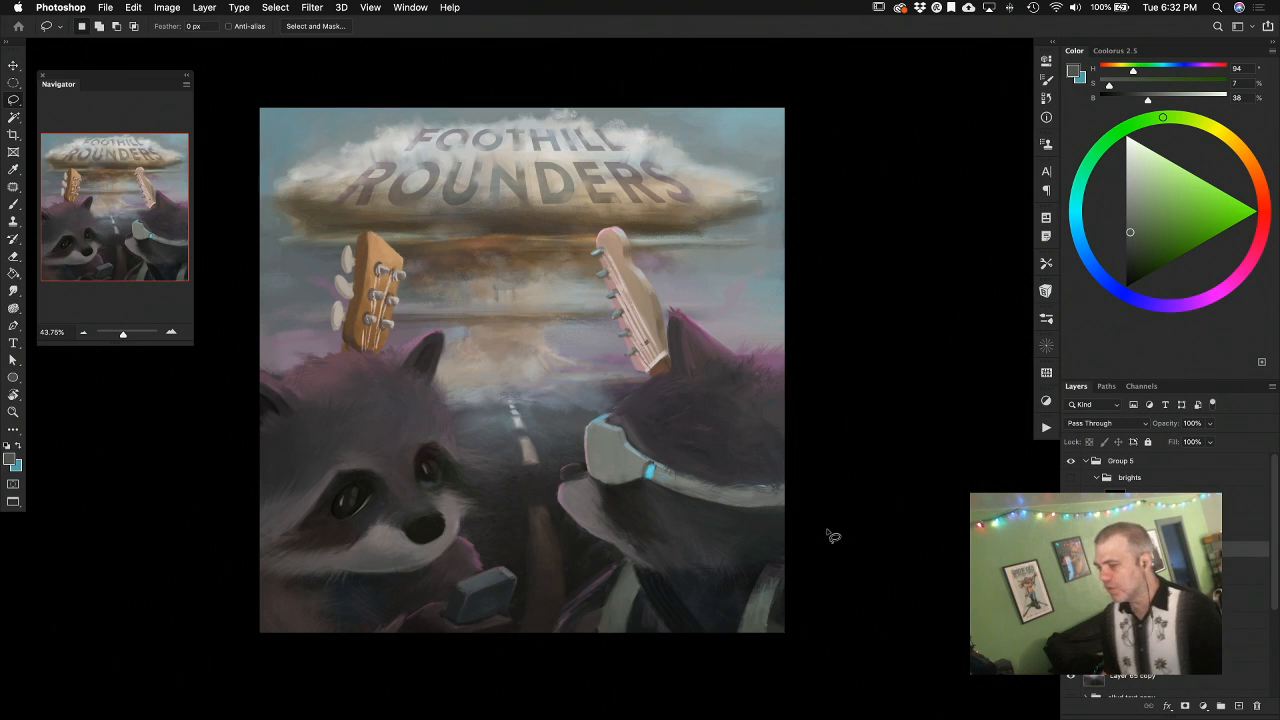
Move the group containing both raccoons up the canvas so the guitar headstocks reach the cloud title, comparing it with the previous placement
key(v)
drag(739, 576, 738, 566)
key(super+z)
key(super+shift+z)
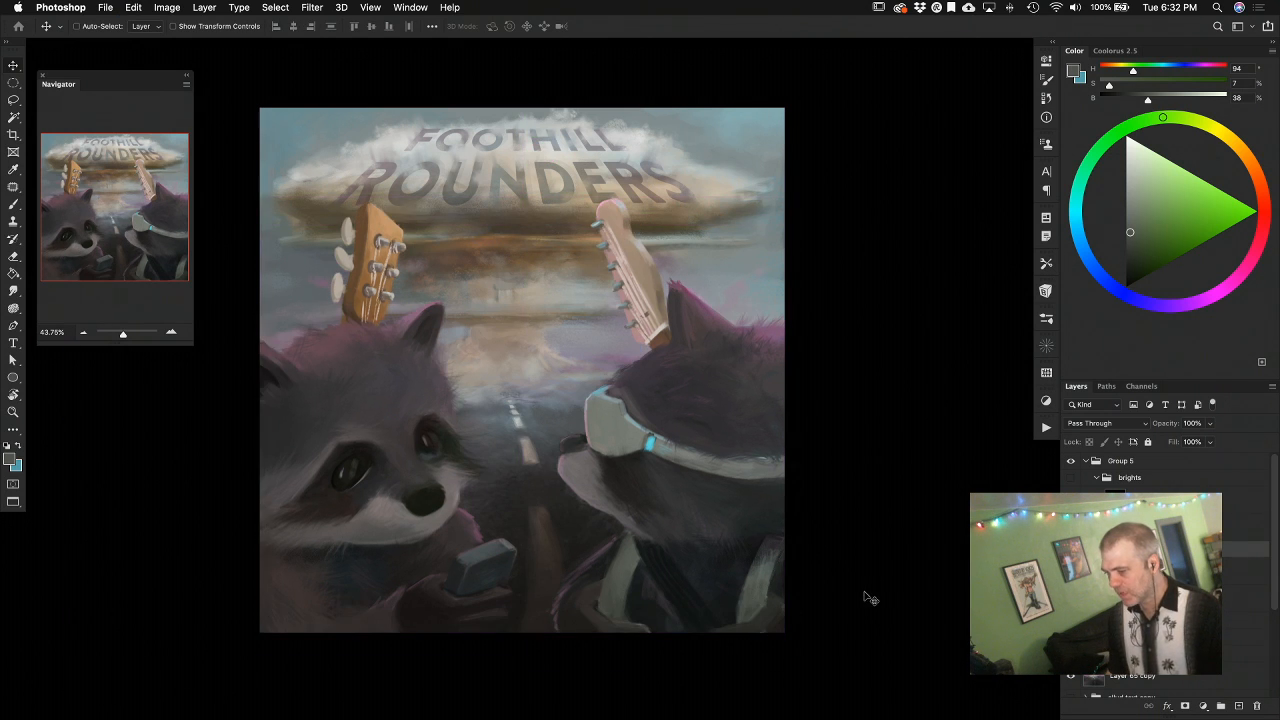
Return to the paint layer with the Brush and sample a dark brown from the right raccoon's road-side sleeve
key(b)
alt+click(754, 607)
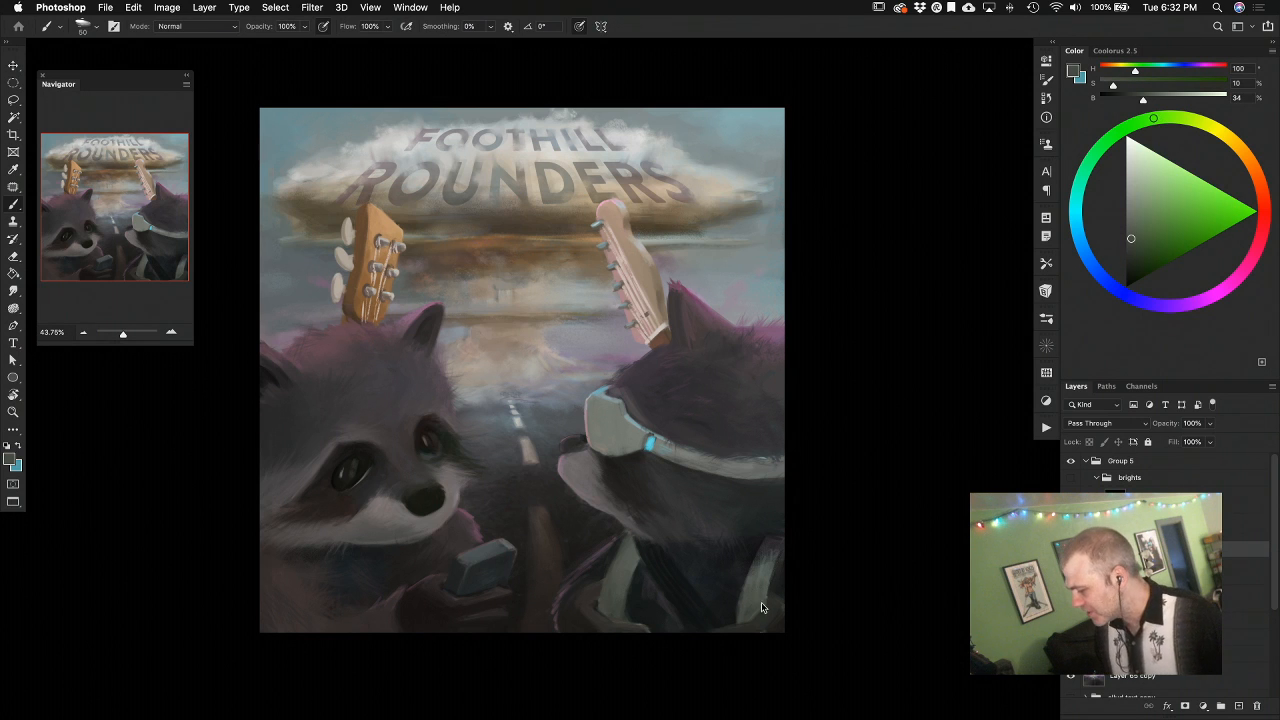
click(755, 613)
click(750, 252)
alt+click(587, 607)
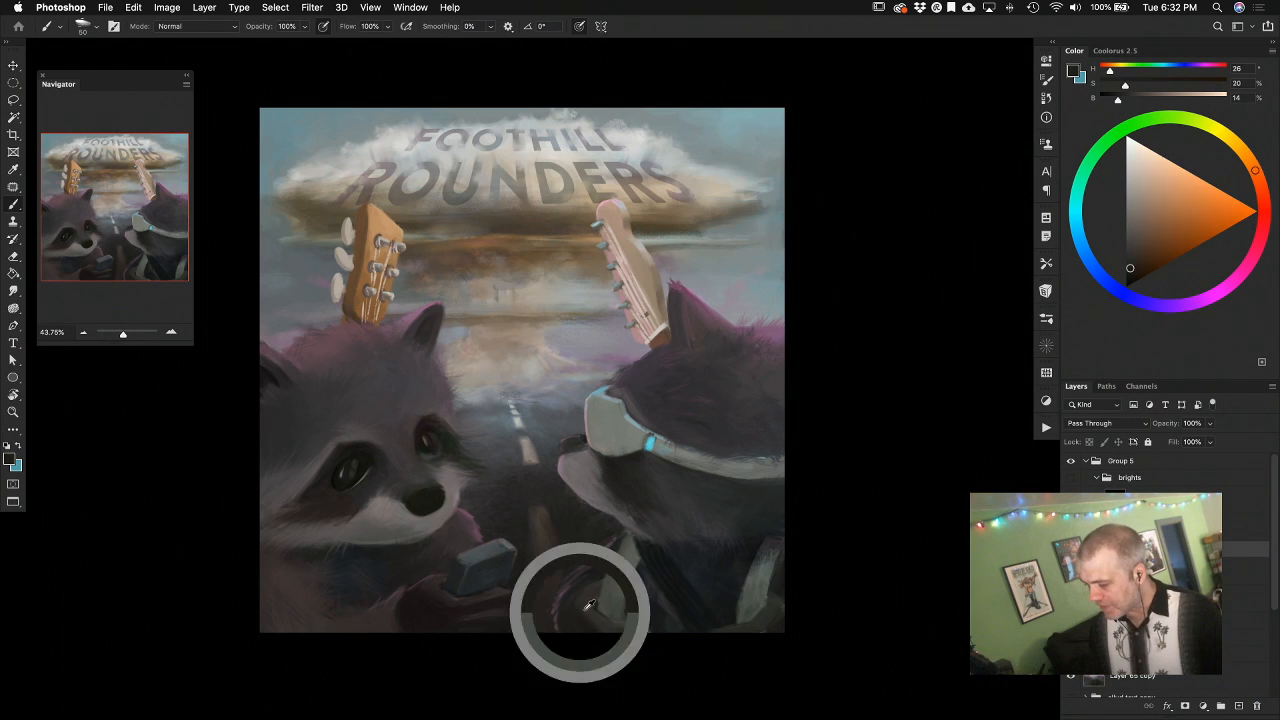
click(1135, 598)
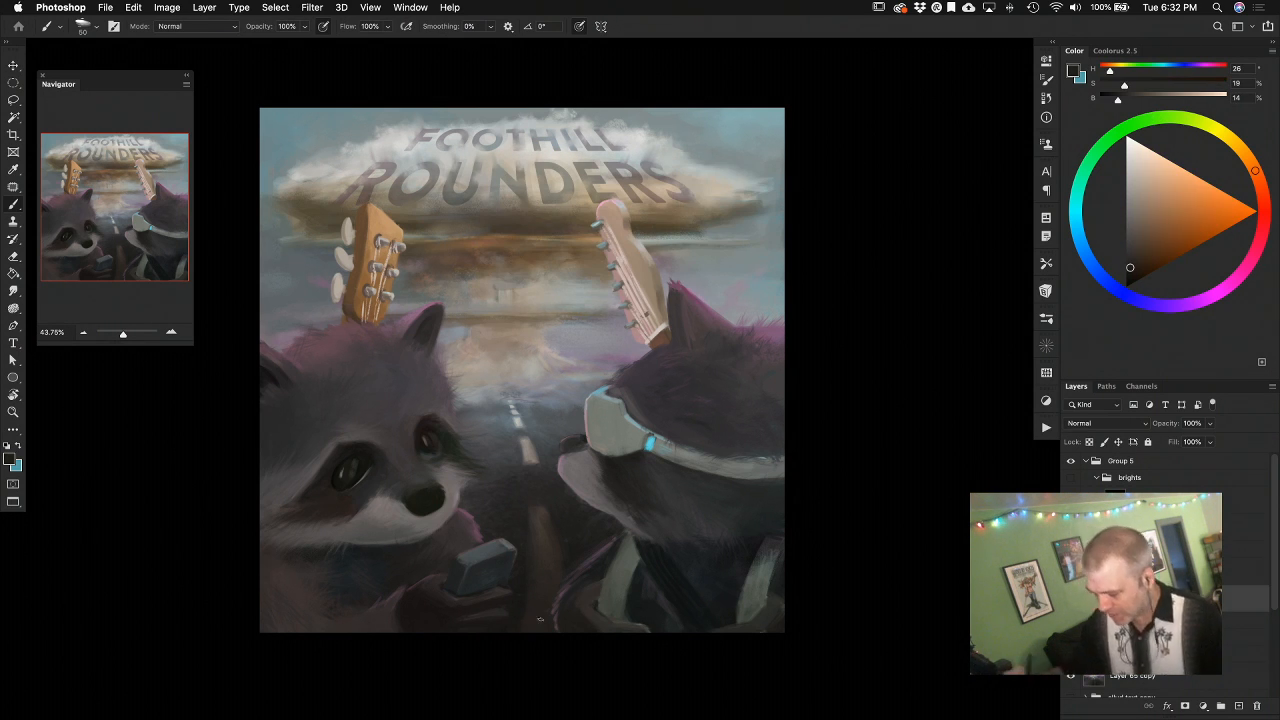
Rework the right raccoon's road-side strap and its border with sampled brown and muted grey-green tones
alt+click(598, 625)
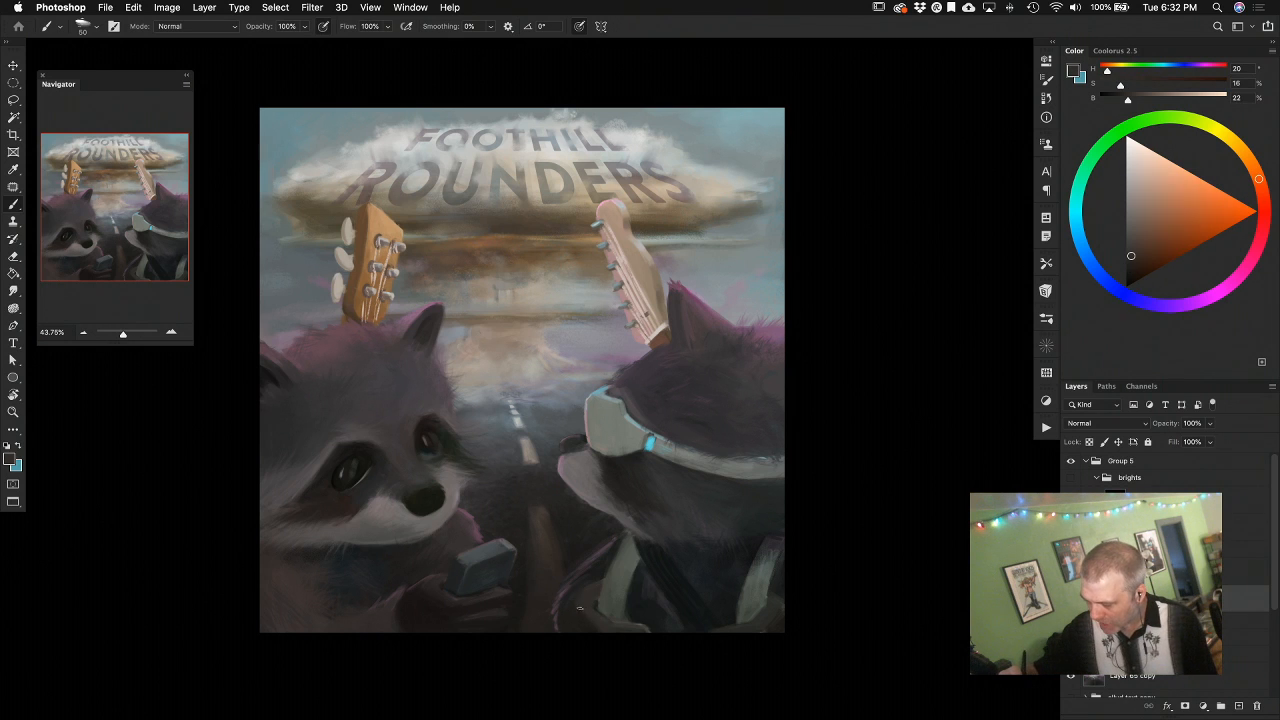
alt+click(591, 590)
alt+click(609, 575)
alt+click(605, 591)
alt+click(607, 589)
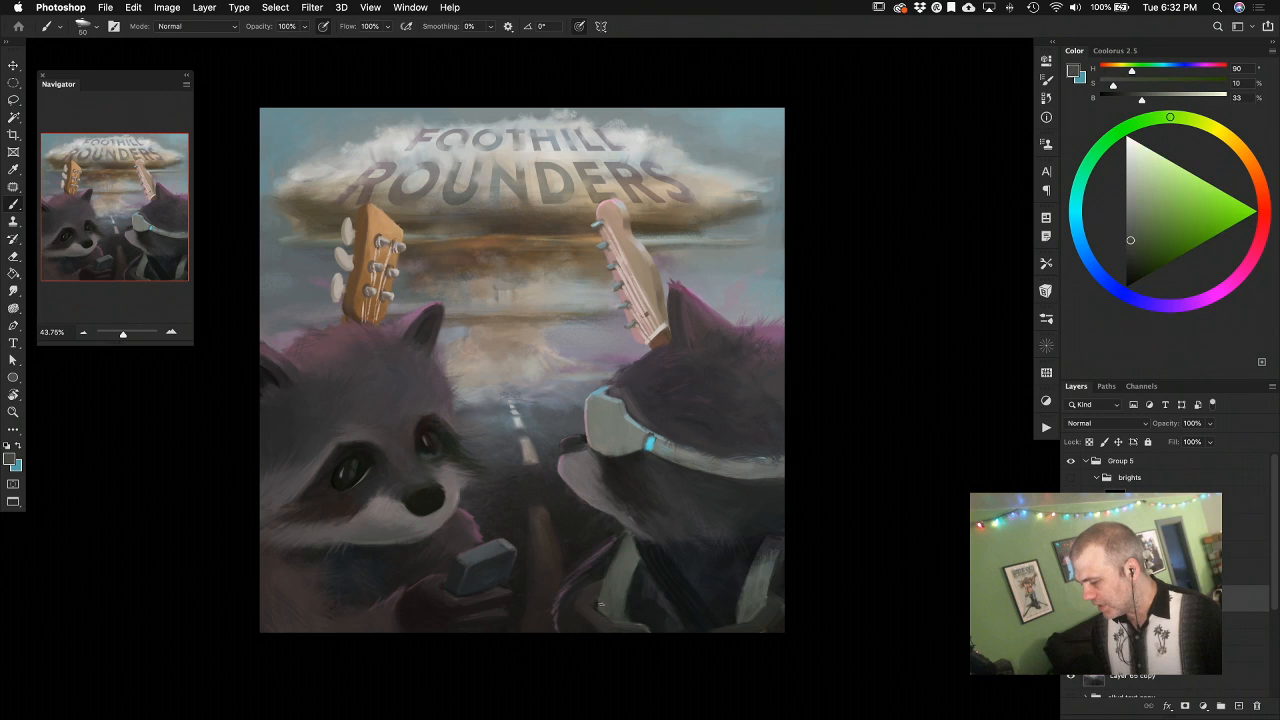
alt+click(597, 589)
alt+click(604, 587)
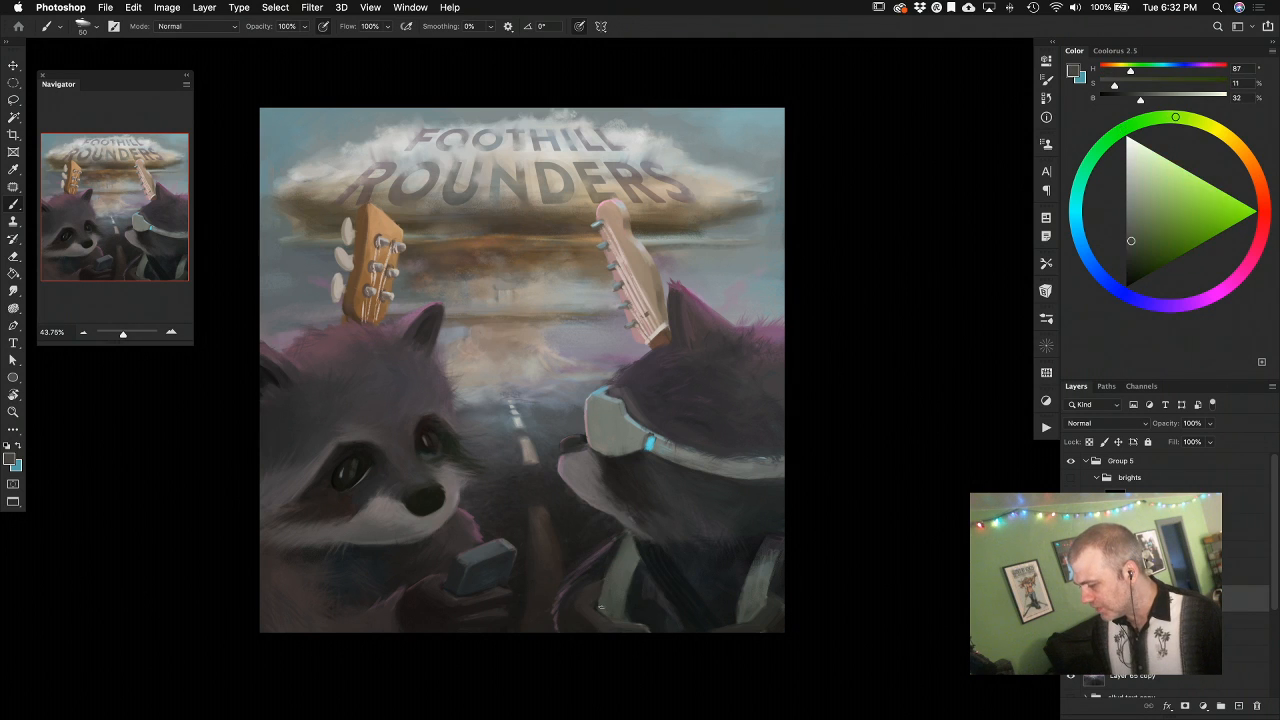
alt+click(635, 582)
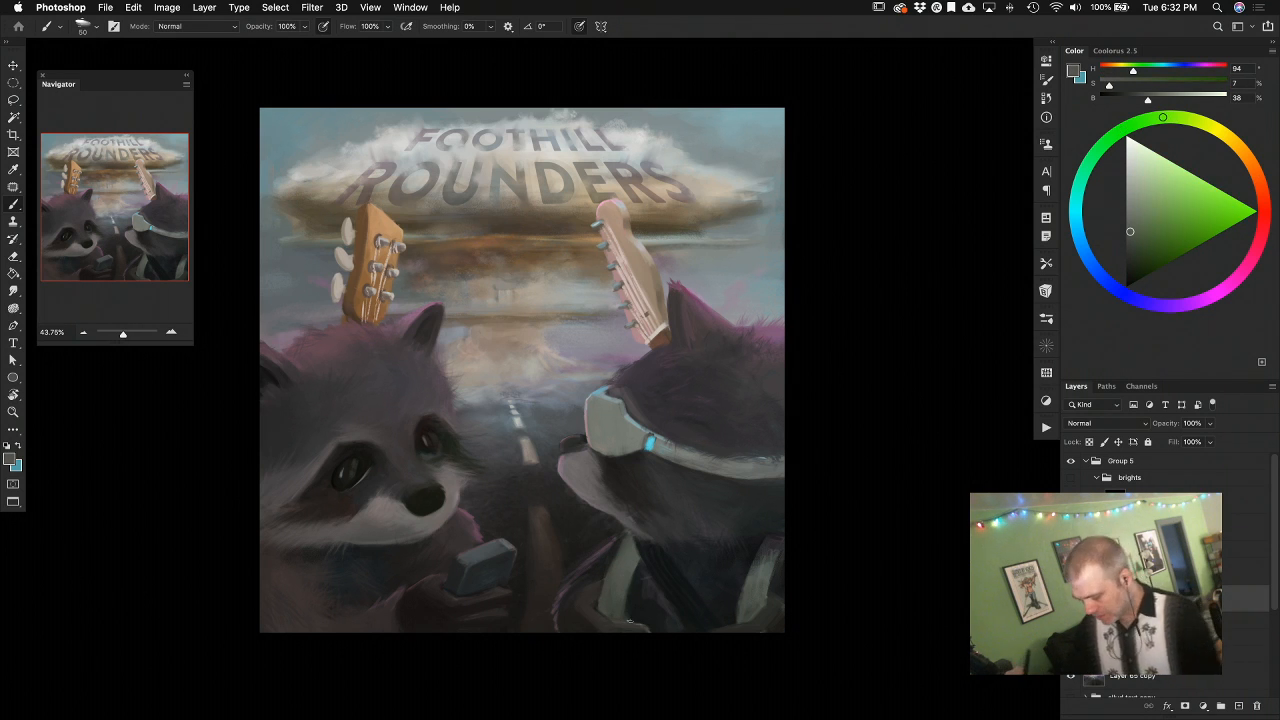
Blend the right raccoon's vest into the road-side strap with a size 150 brush, using sampled near-black, blue-grey and grey-green tones
alt+click(646, 615)
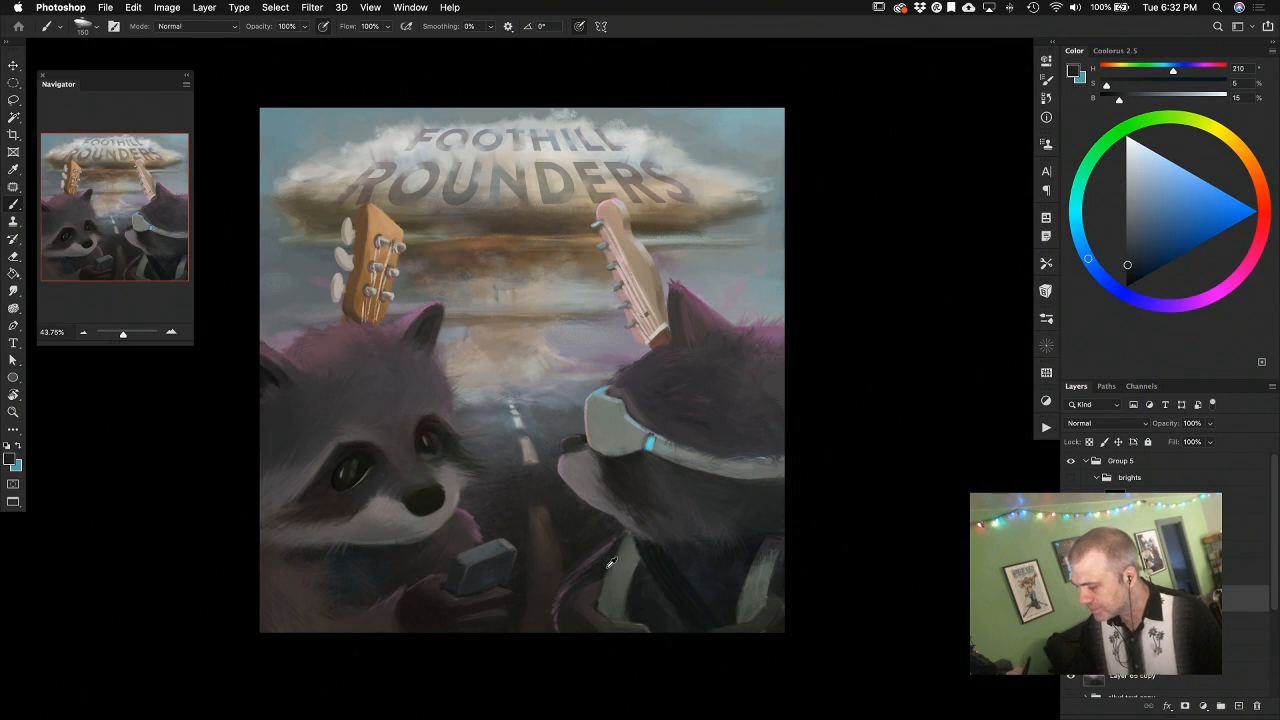
alt+click(659, 592)
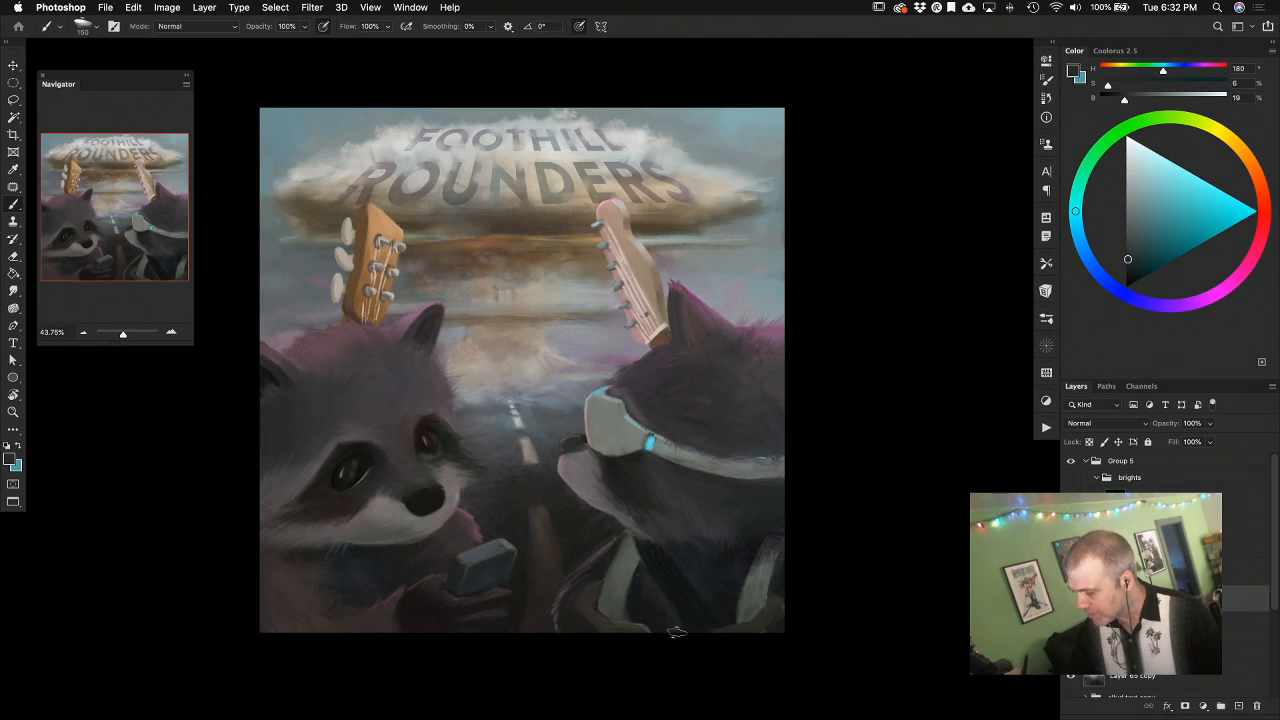
alt+click(633, 605)
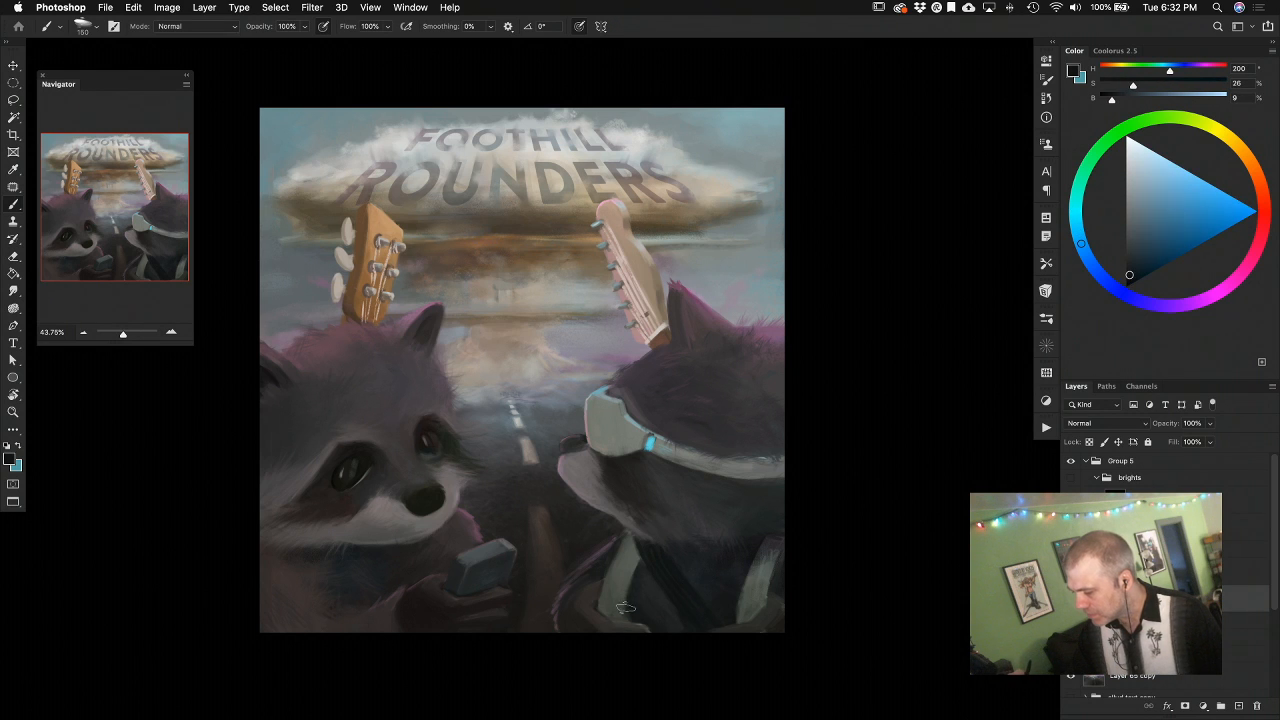
alt+click(621, 571)
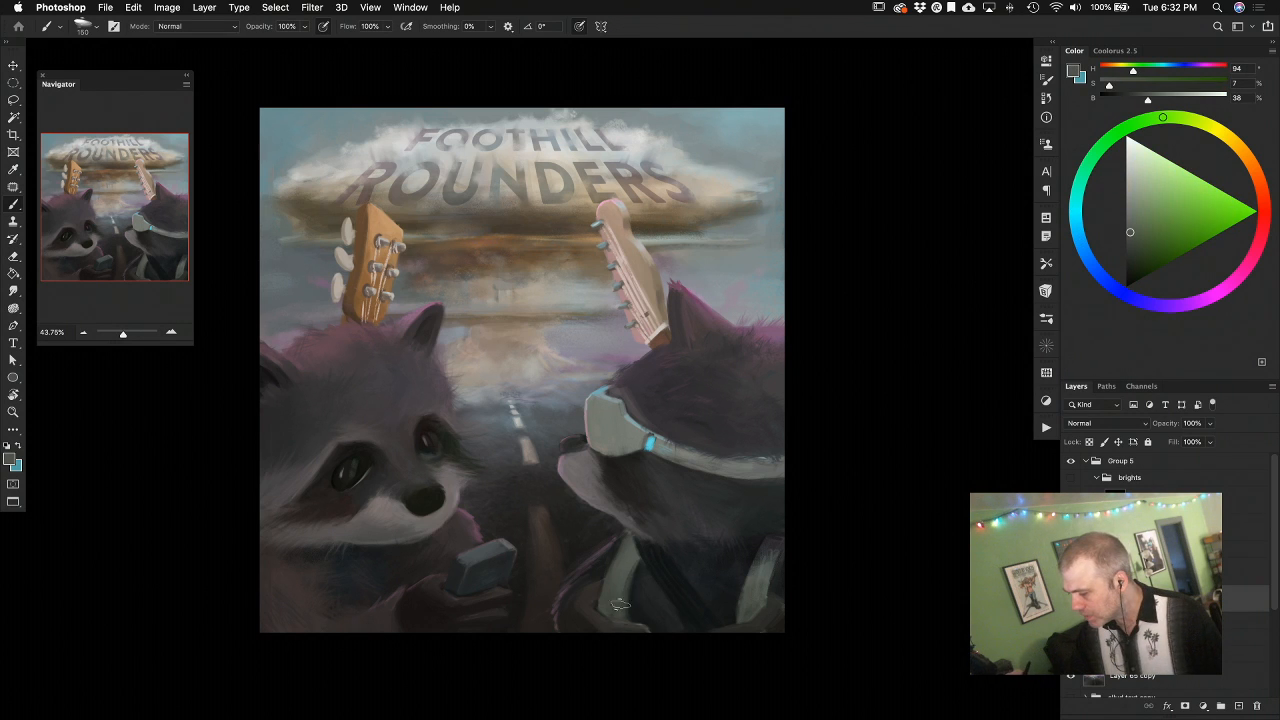
alt+click(664, 556)
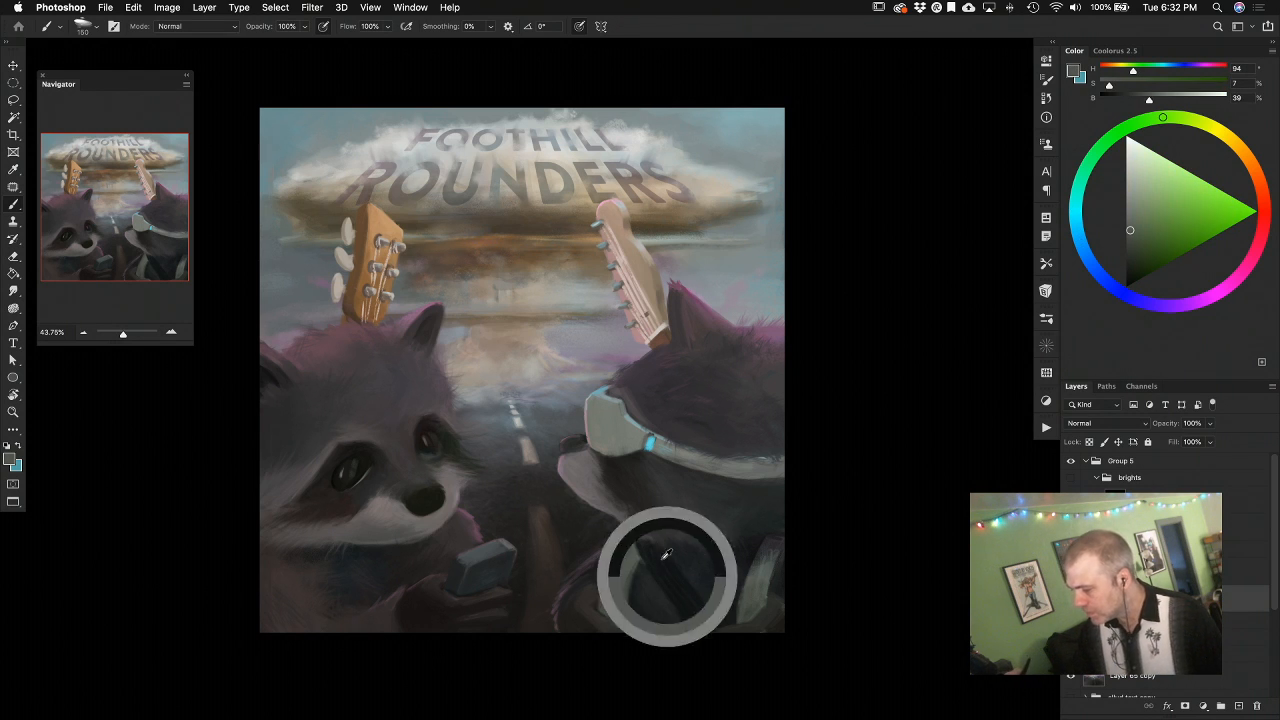
Touch up the right raccoon's canvas-edge strap with sampled grey-green and dark tones, reducing the brush size to 60
alt+click(708, 529)
alt+click(767, 587)
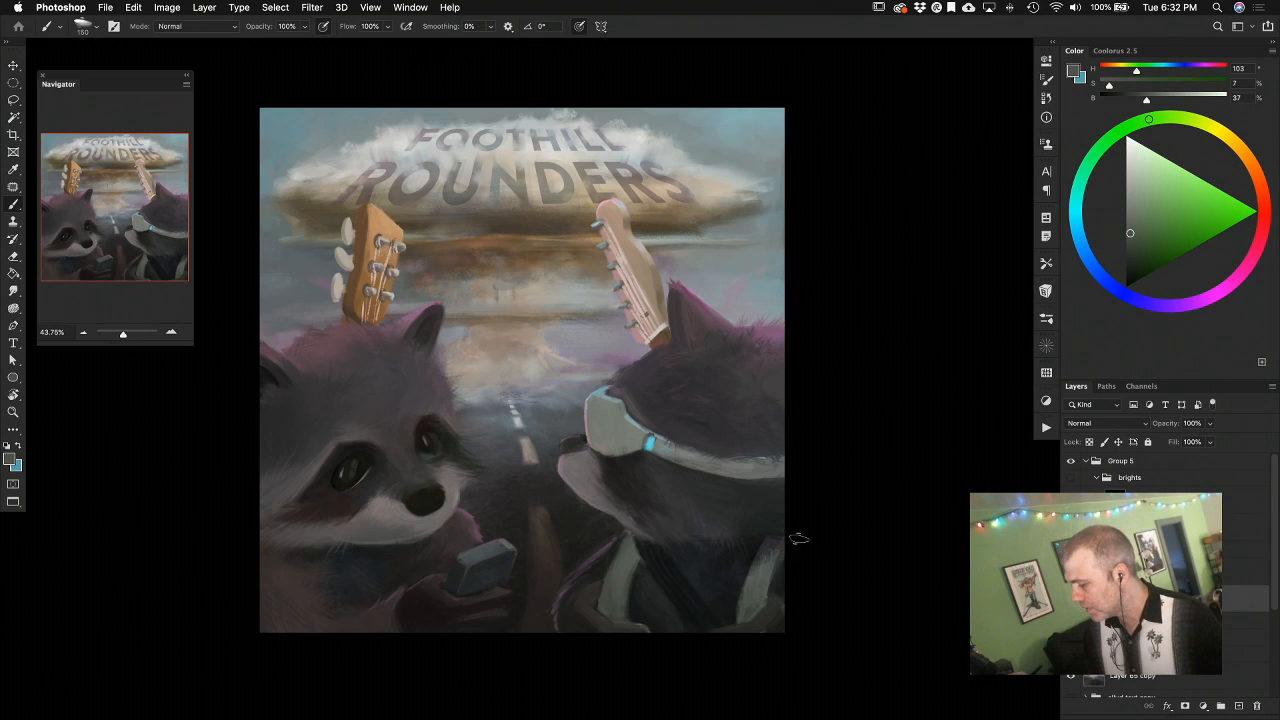
alt+click(795, 545)
alt+click(755, 600)
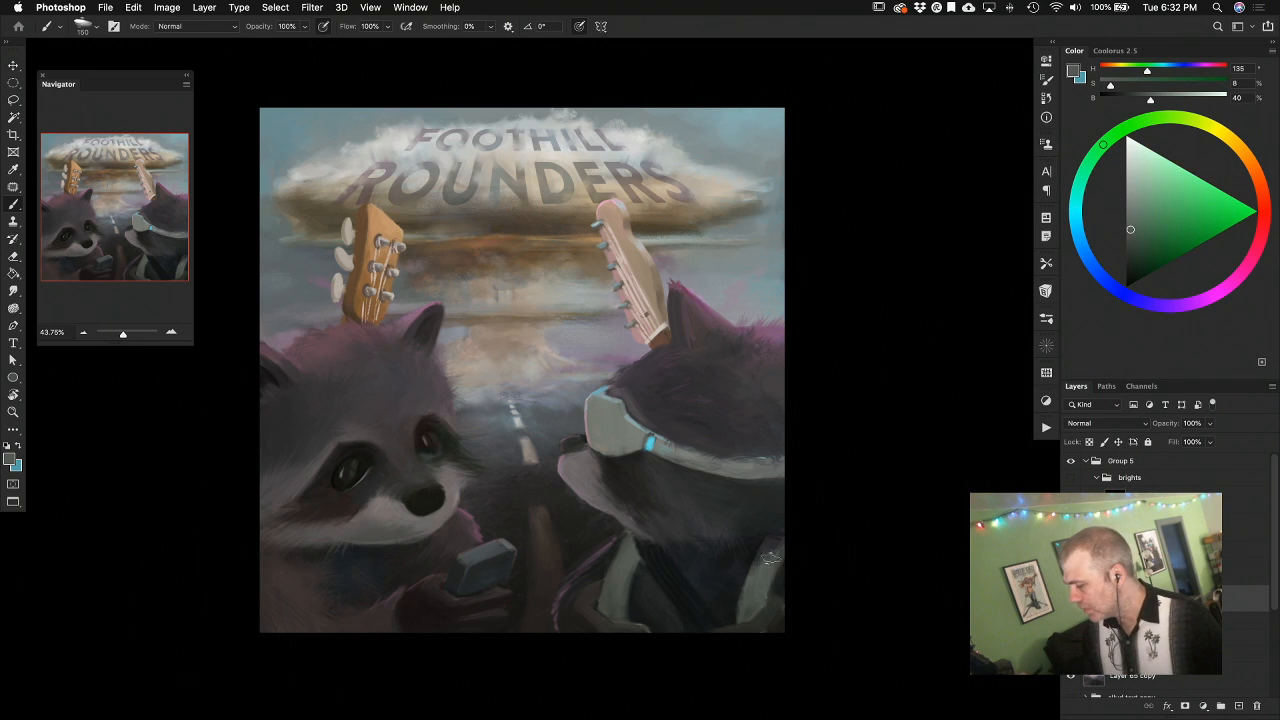
alt+click(773, 611)
key(bracketleft)
key(bracketleft)
key(bracketleft)
key(bracketleft)
key(bracketleft)
key(bracketleft)
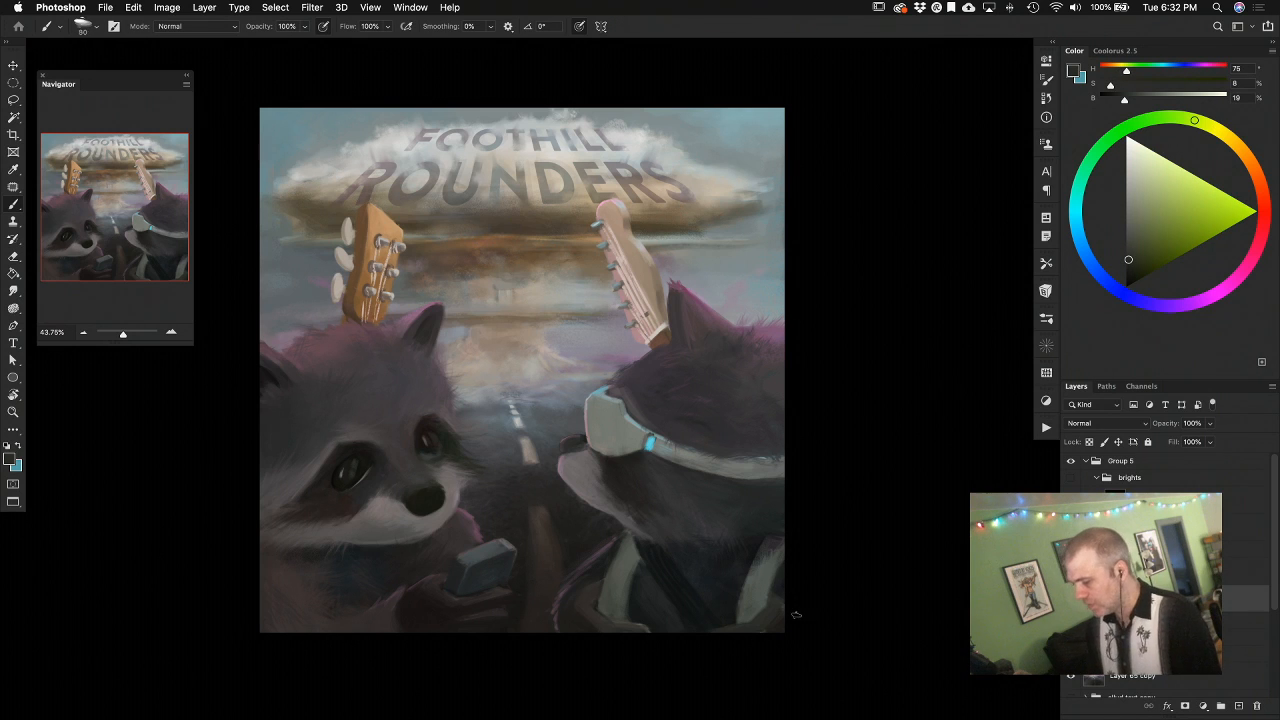
Refine the base of the right raccoon's road-side strap and vest along the canvas edge with sampled brown and near-black tones
alt+click(601, 621)
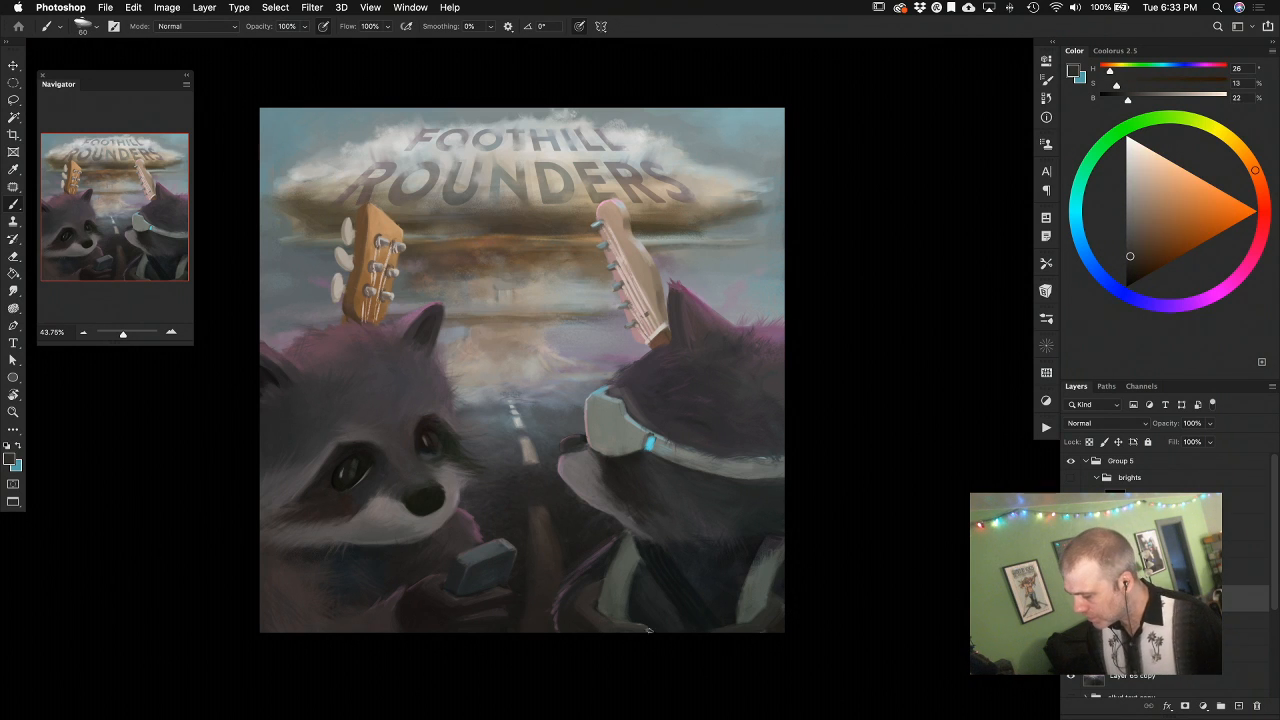
alt+click(649, 628)
alt+click(638, 632)
alt+click(624, 628)
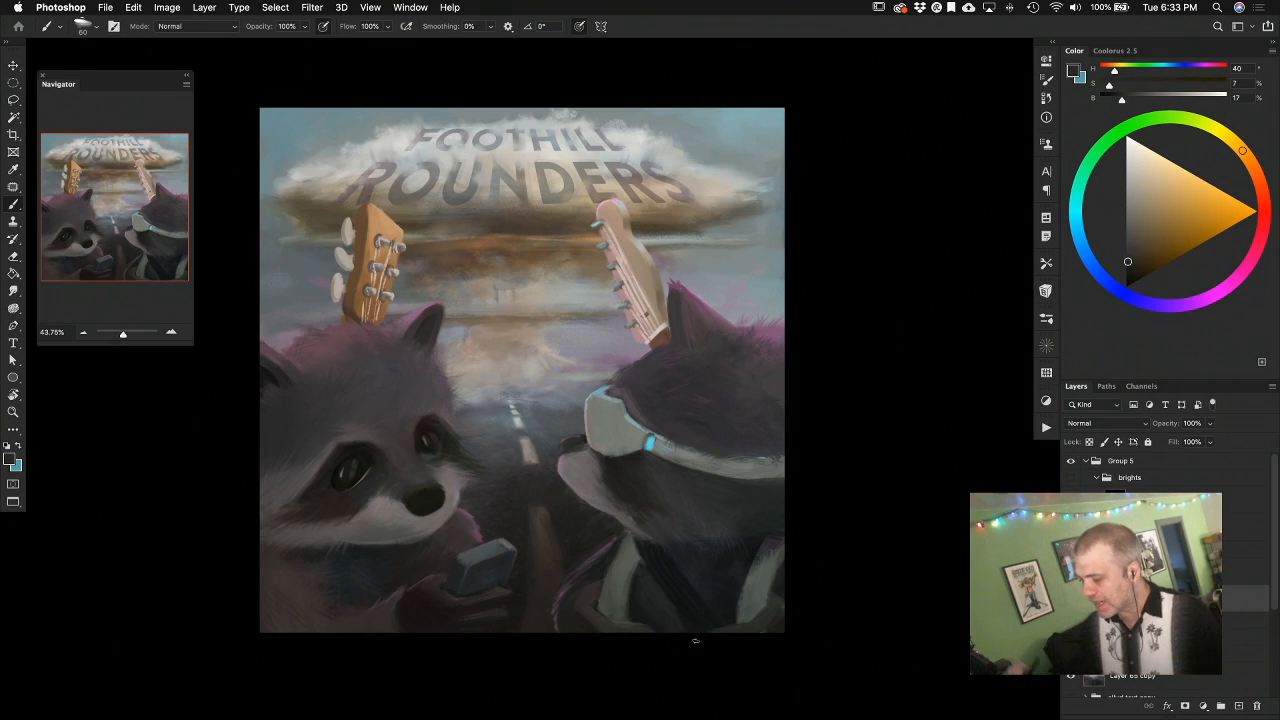
alt+click(603, 628)
alt+click(569, 612)
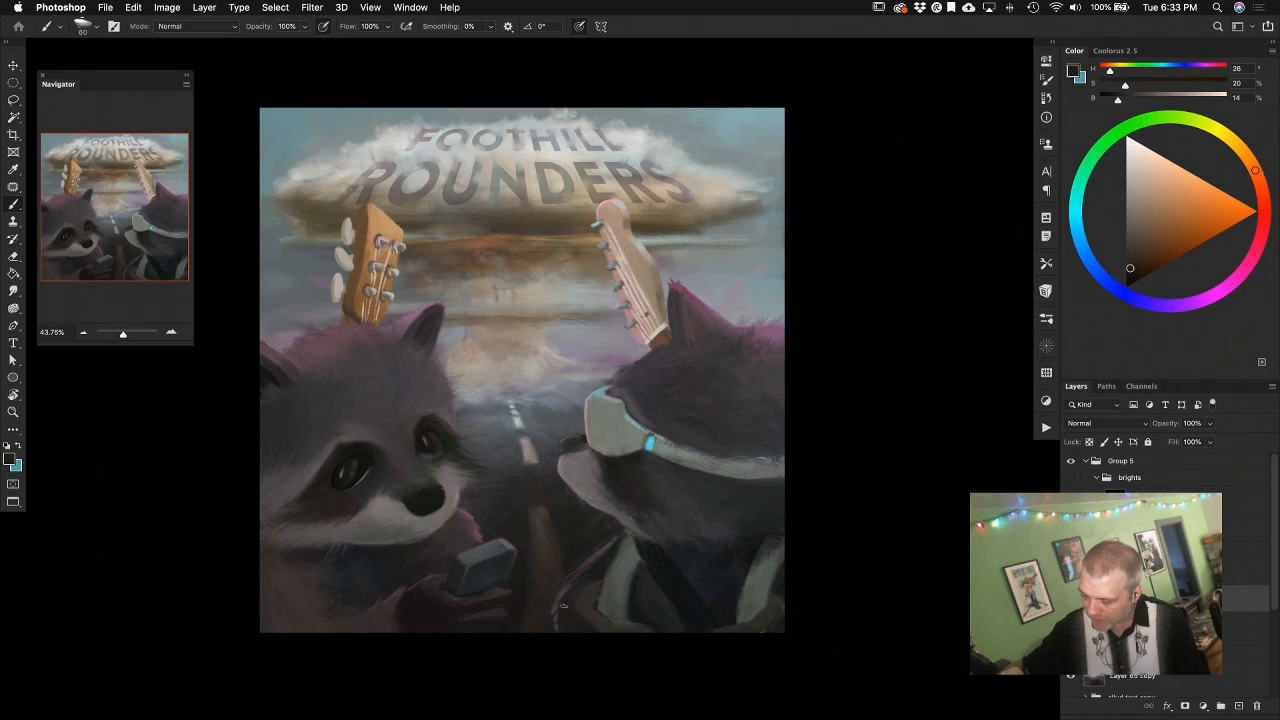
Enlarge the brush to 125 and soften the right raccoon's road-side sleeve and shoulder with sampled dark brown and near-black tones
key(bracketright)
key(bracketright)
key(bracketright)
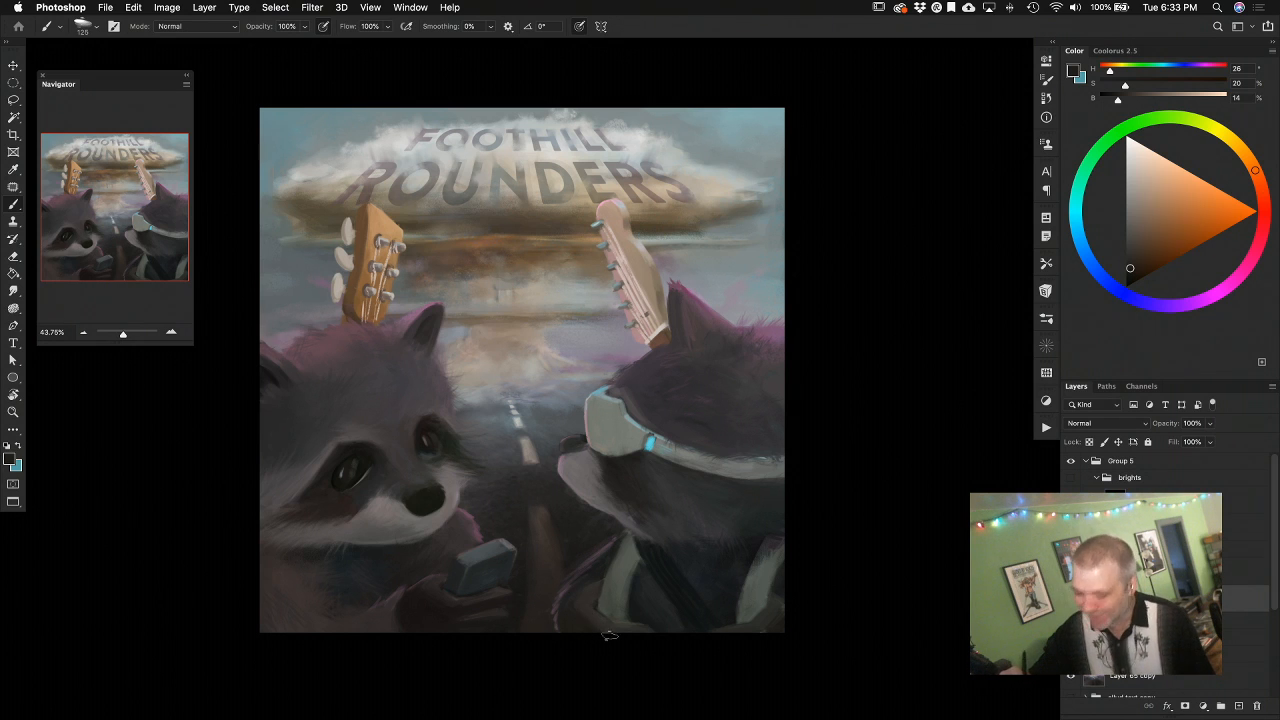
alt+click(590, 604)
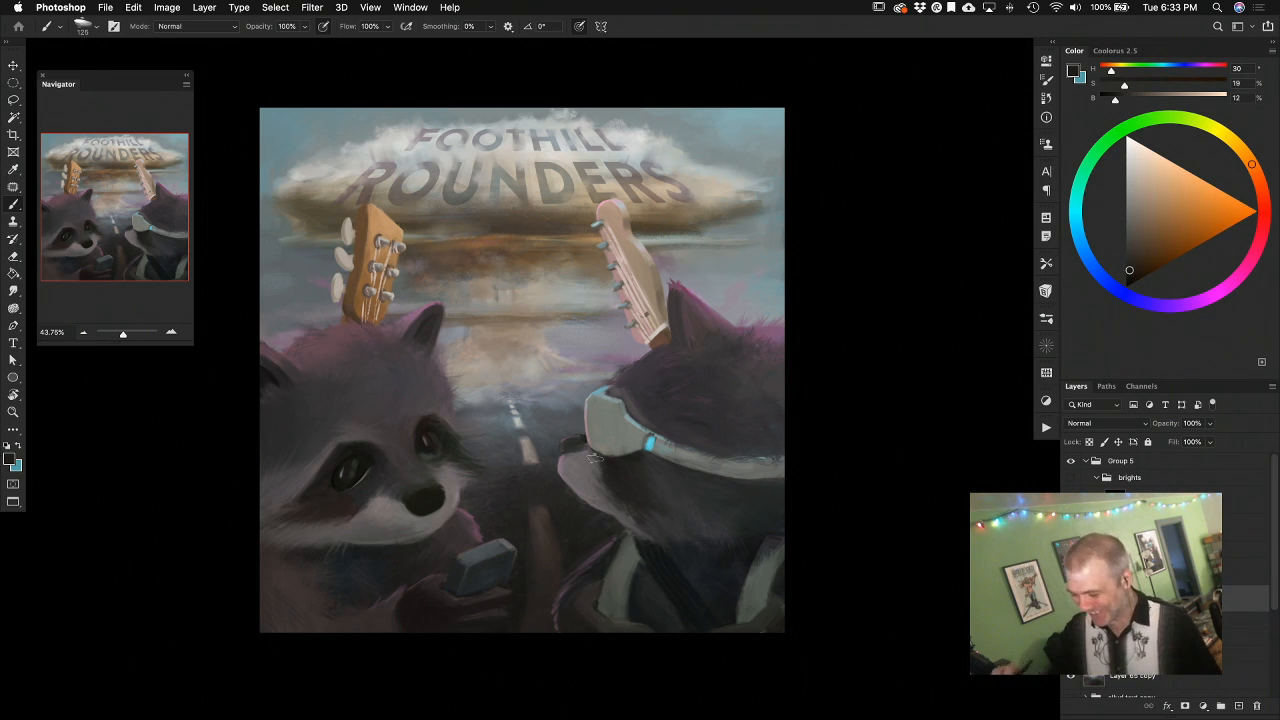
alt+click(586, 598)
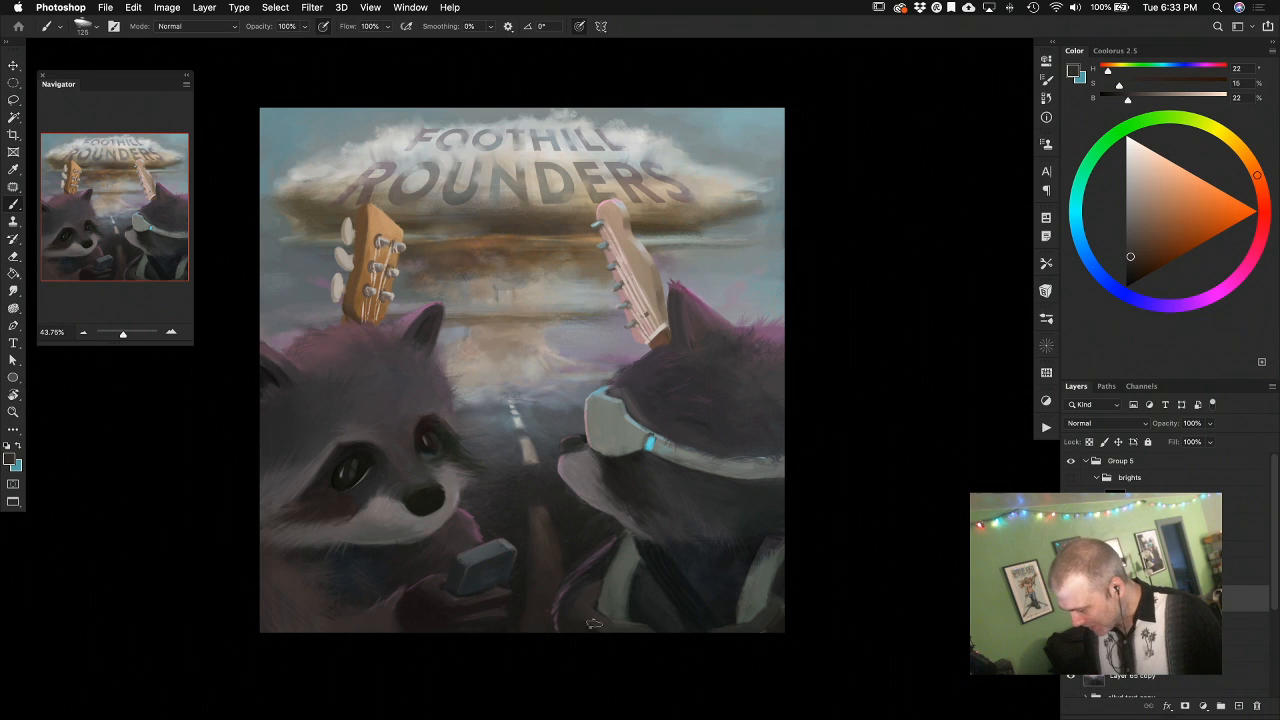
alt+click(584, 616)
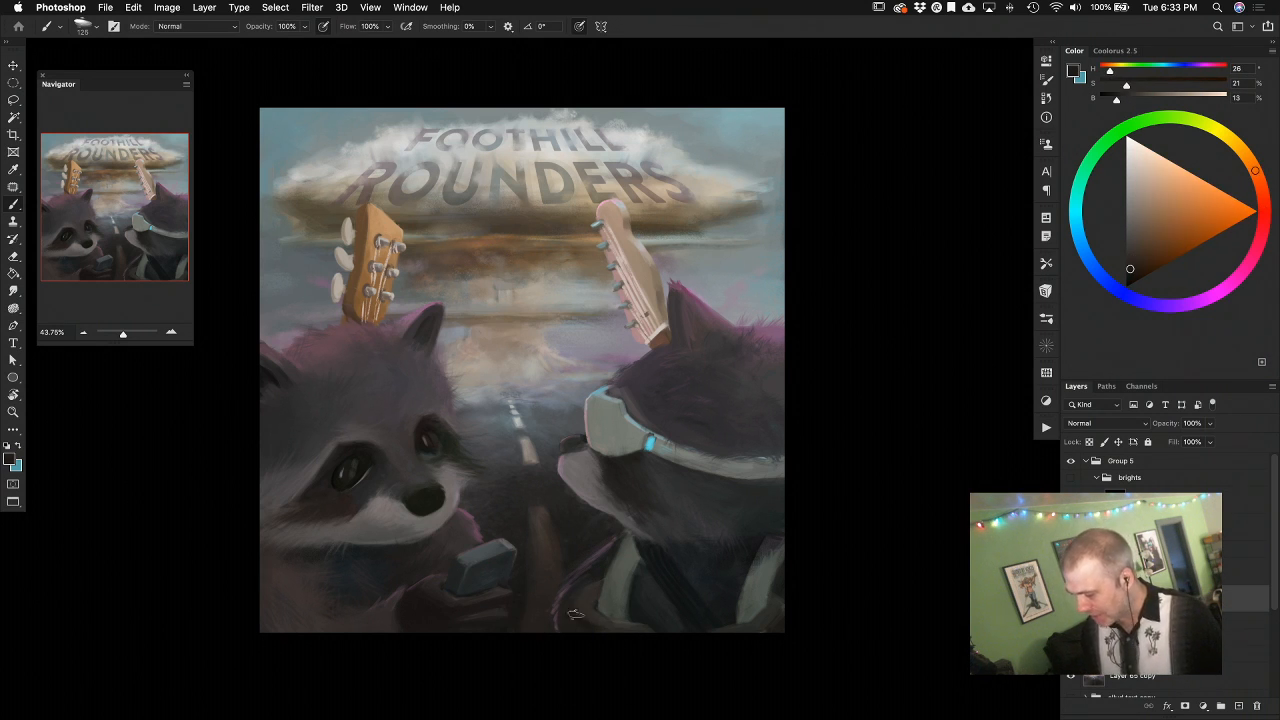
alt+click(590, 598)
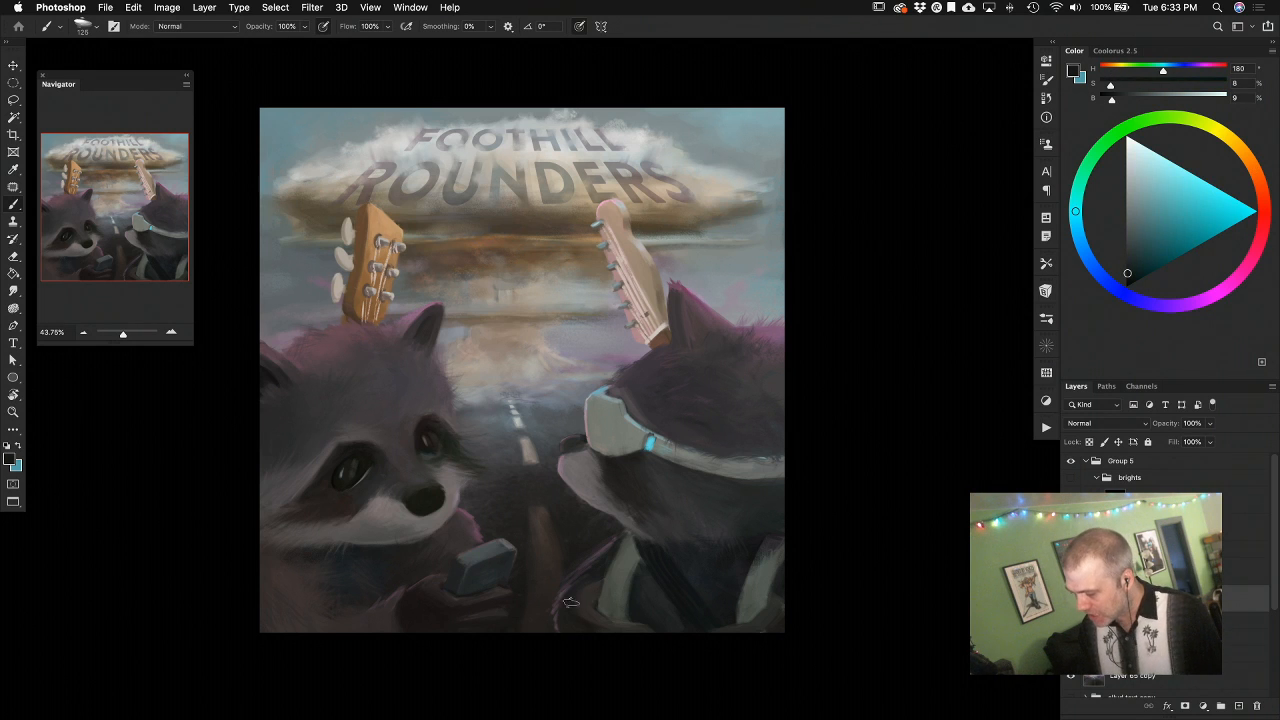
alt+click(597, 618)
alt+click(580, 627)
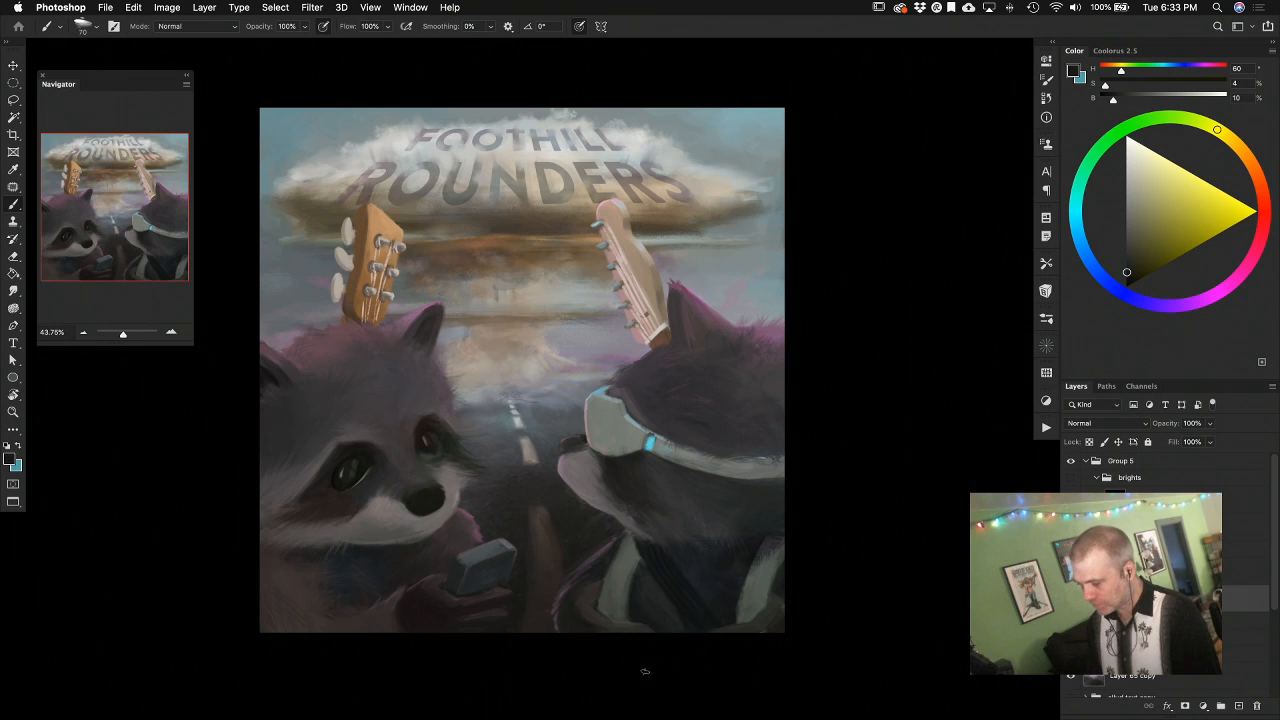
Paint over the dark diagonal band across the right raccoon's vest with a size 70 brush and sampled dark blue-grey tones
alt+click(671, 565)
alt+click(581, 625)
alt+click(657, 605)
alt+click(698, 571)
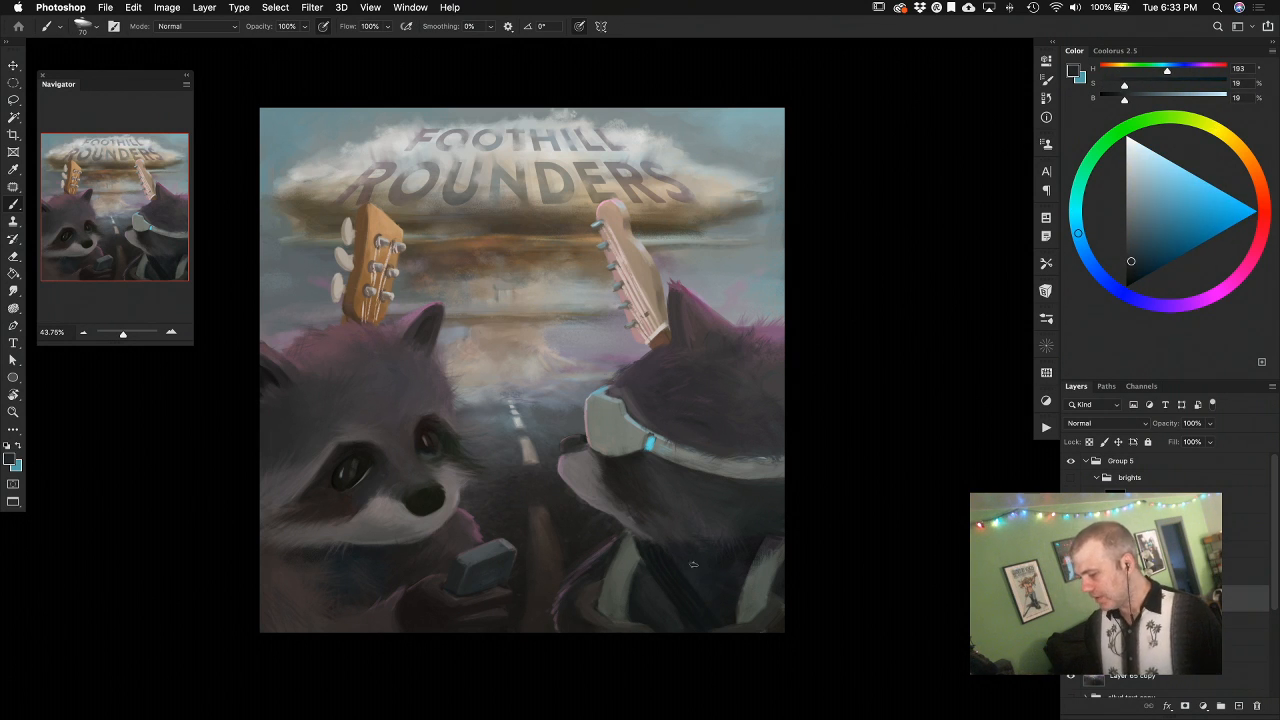
alt+click(714, 587)
alt+click(704, 598)
alt+click(676, 575)
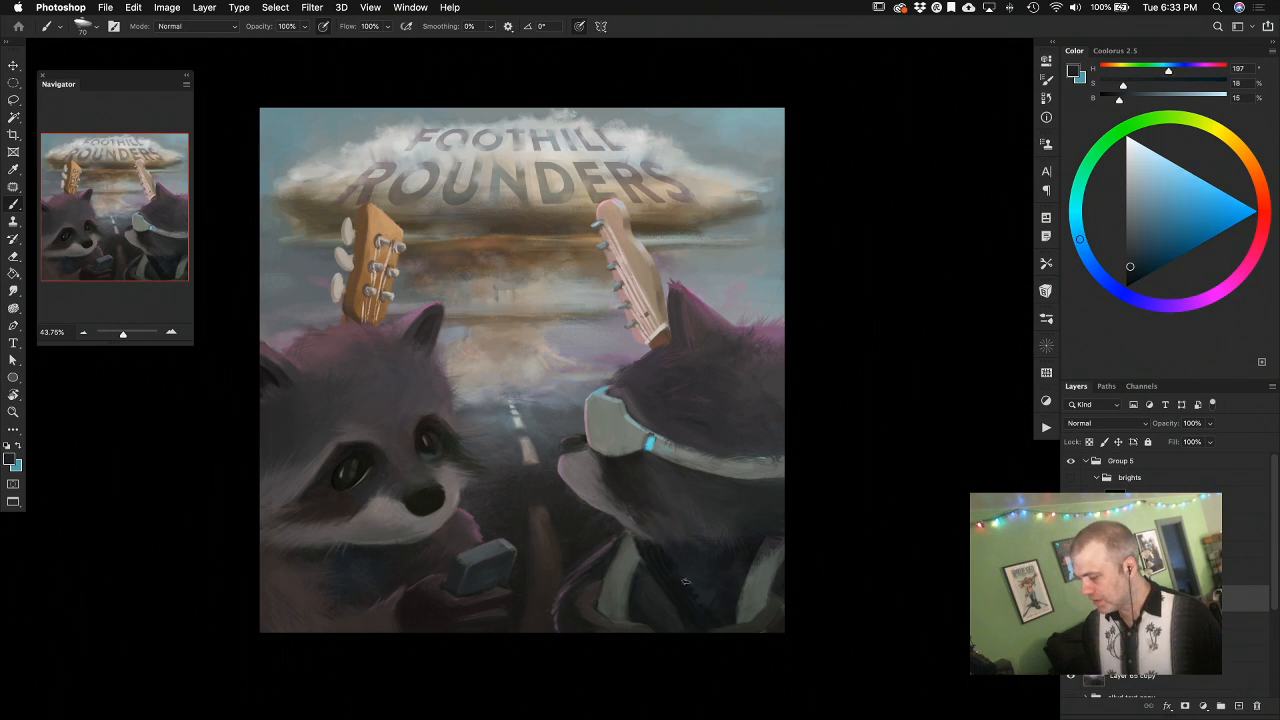
alt+click(720, 584)
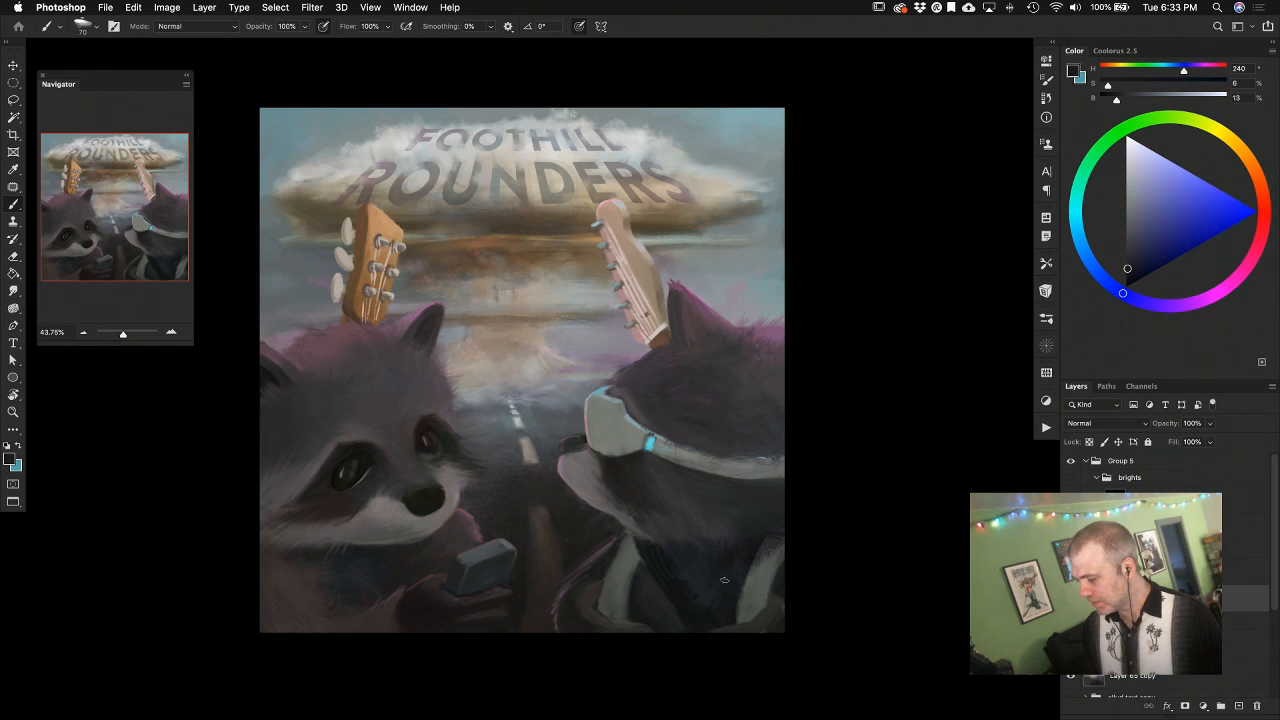
Blend the right raccoon's vest from the neck fur to the canvas-edge strap with sampled near-black blue tones
alt+click(675, 556)
alt+click(662, 530)
alt+click(677, 543)
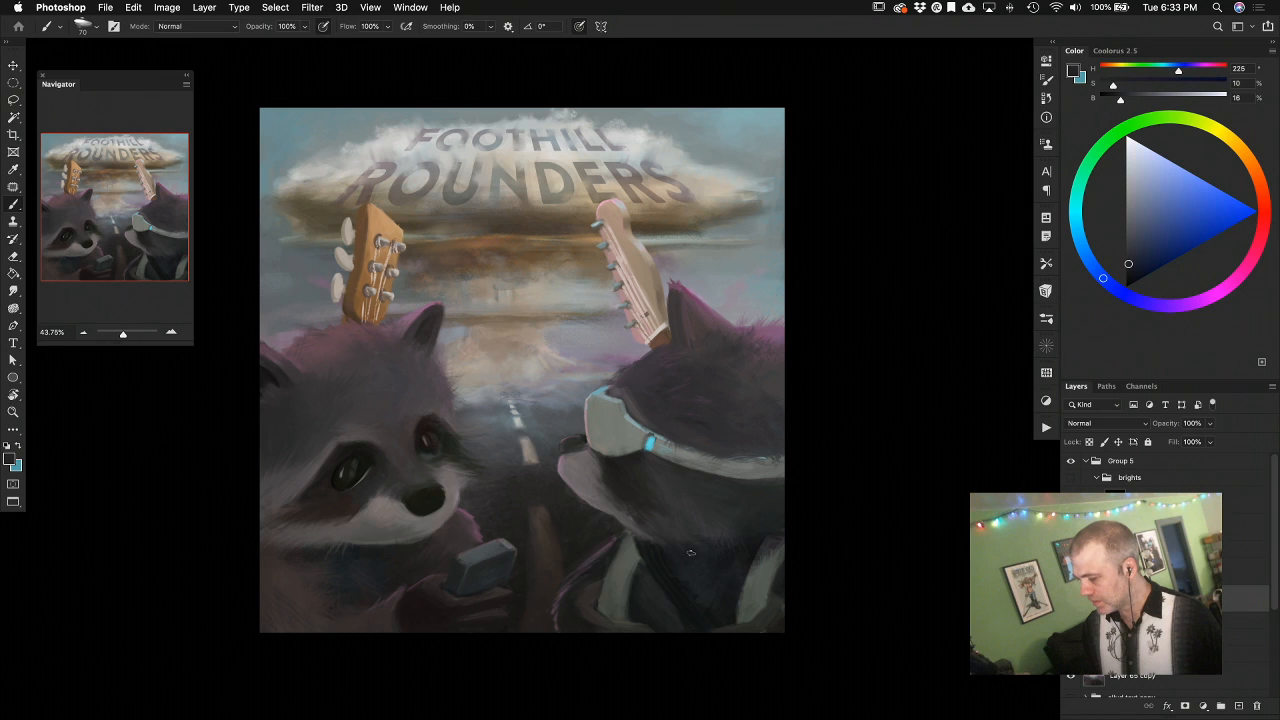
alt+click(722, 588)
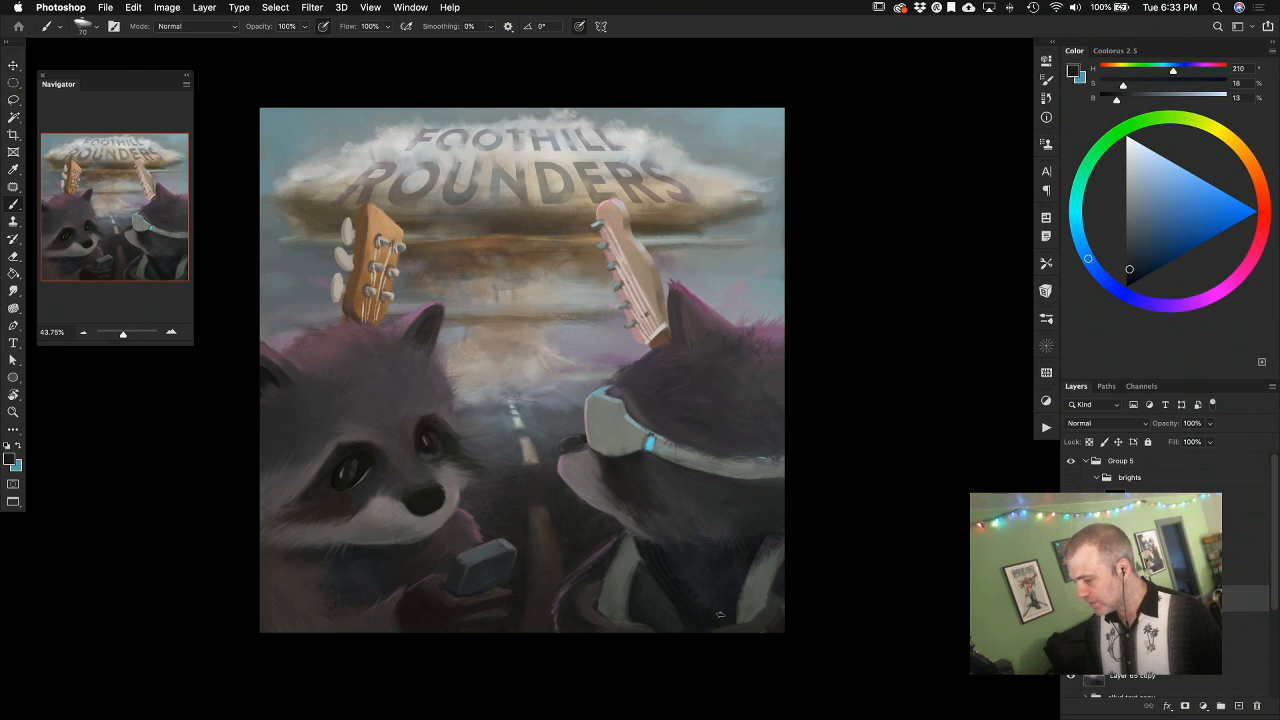
alt+click(740, 588)
alt+click(746, 600)
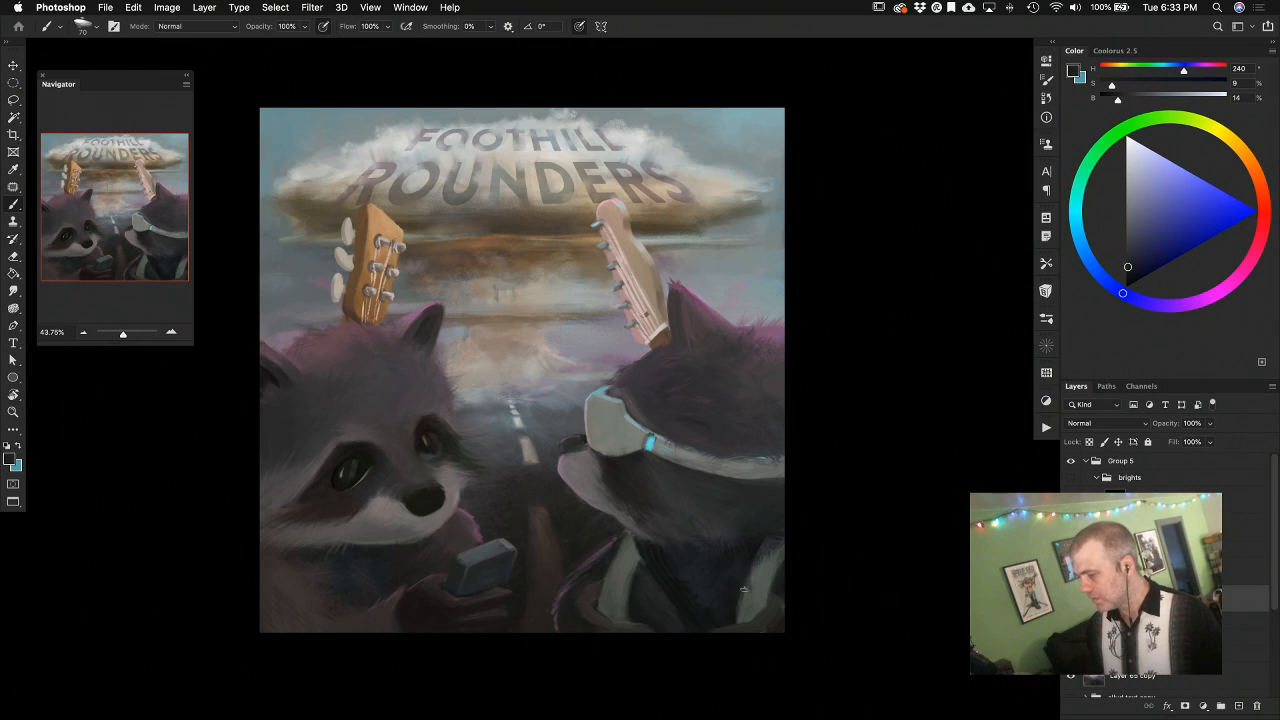
Touch up the glowing light on the right raccoon's headset with sampled cyan and grey tones
alt+click(659, 440)
alt+click(649, 440)
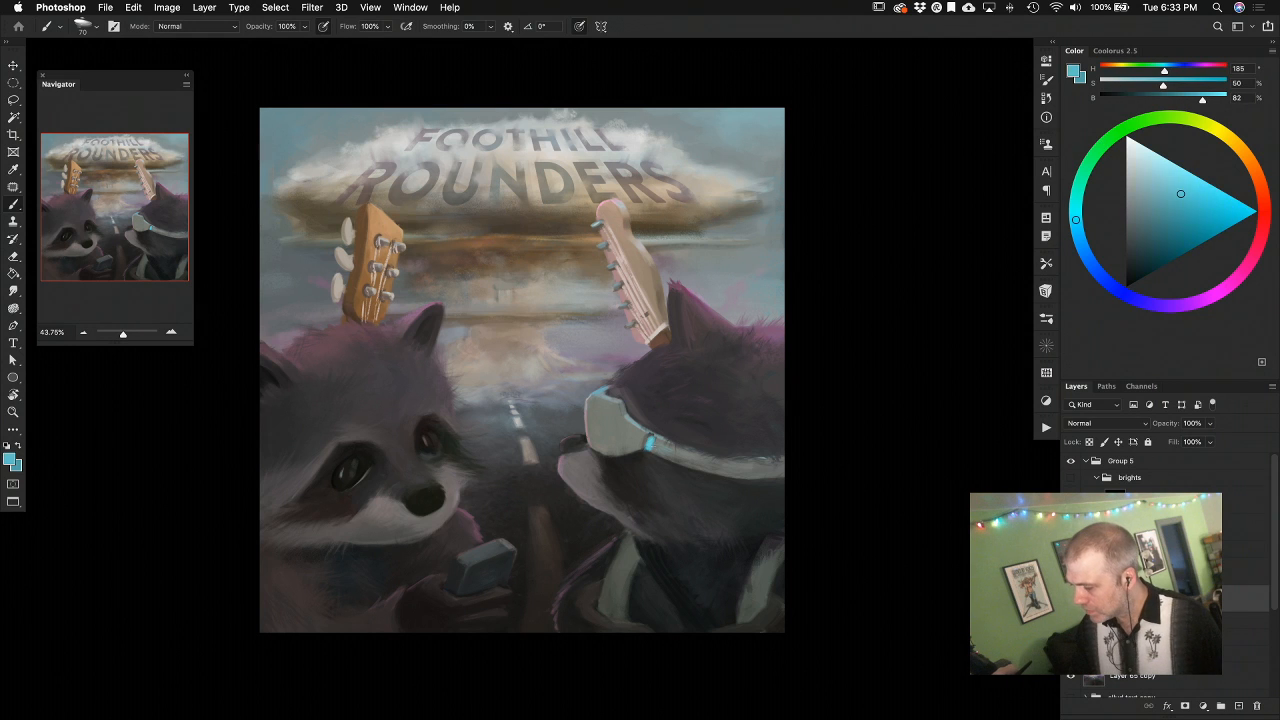
alt+click(655, 451)
alt+click(661, 439)
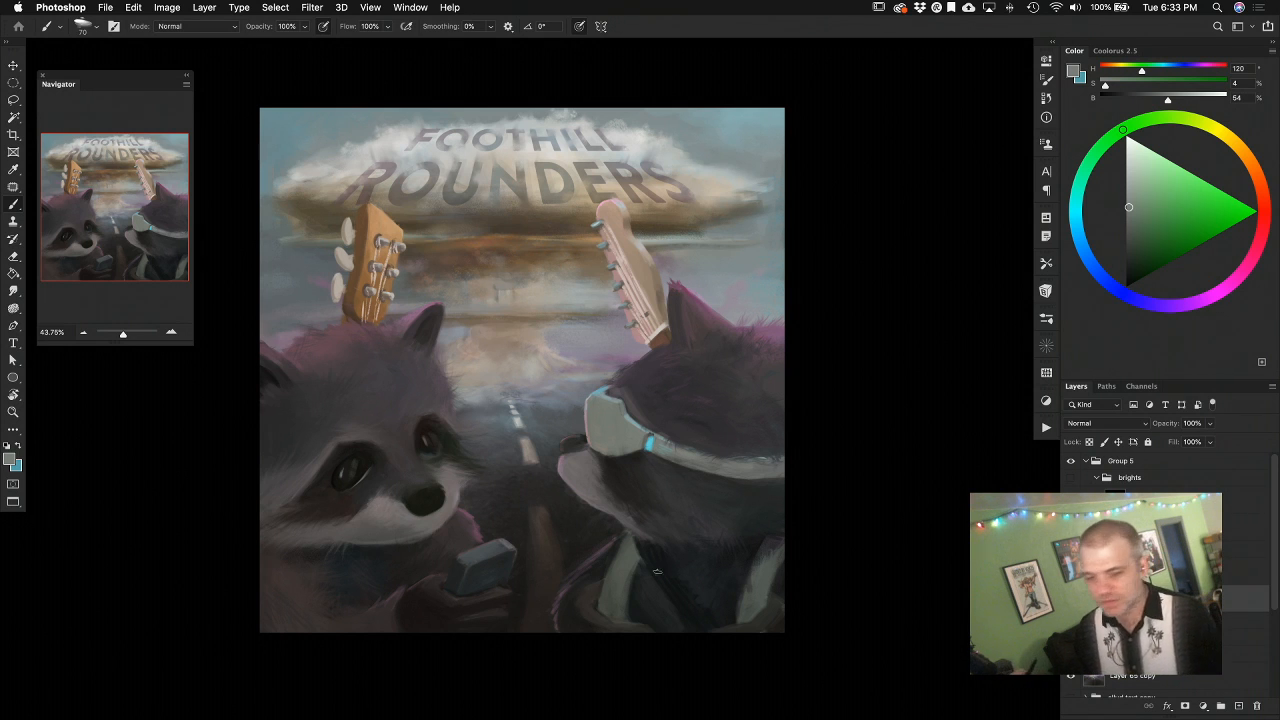
Blend the right raccoon's forehead fur above the headset with sampled dark purple-grey tones
alt+click(646, 410)
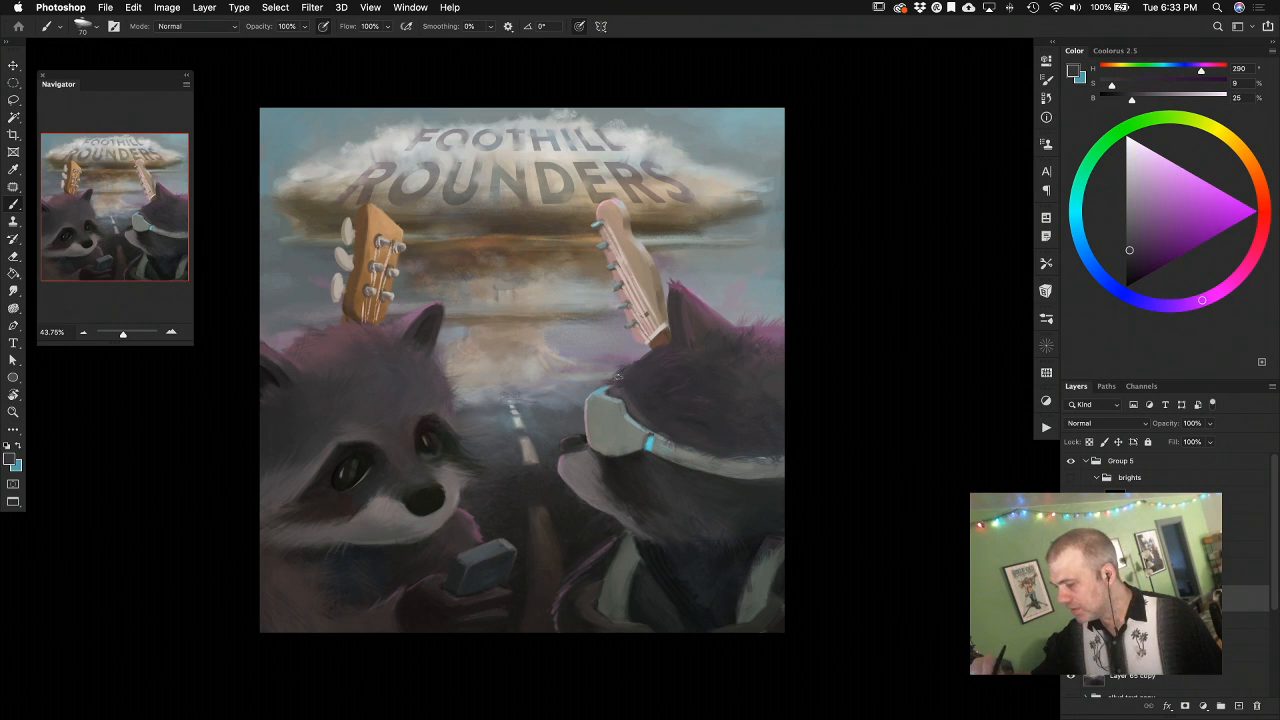
alt+click(639, 408)
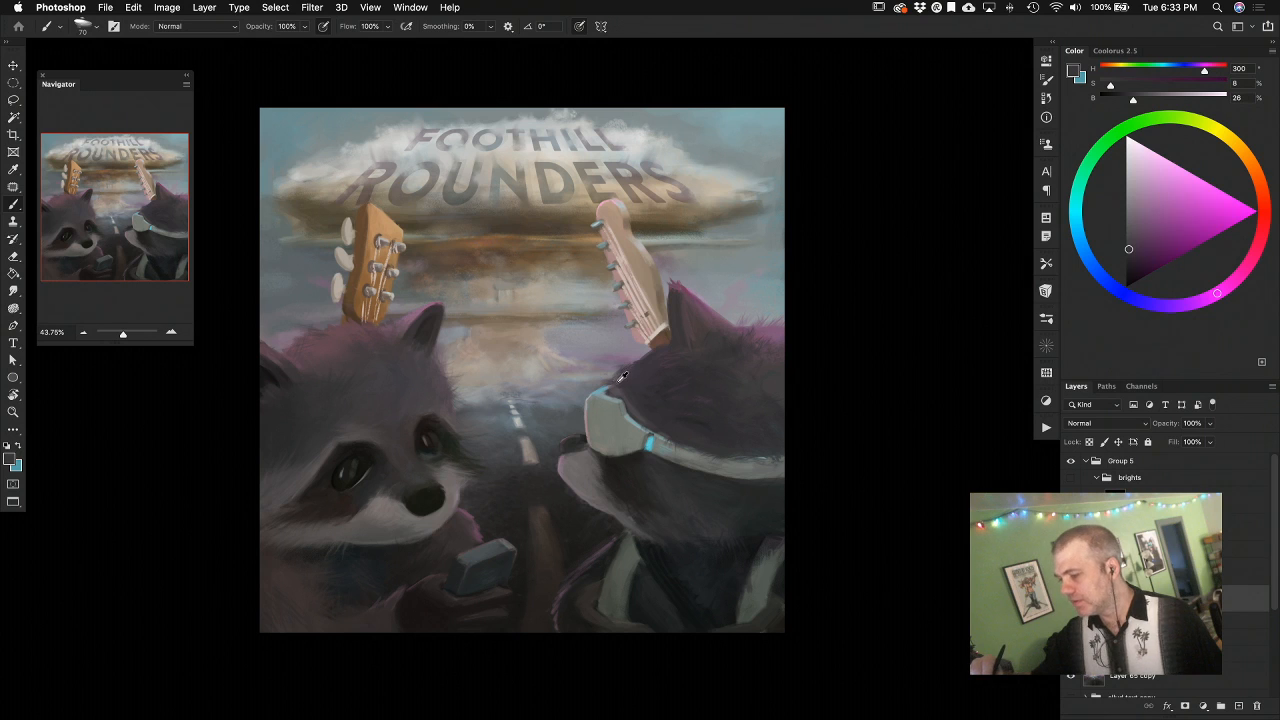
alt+click(622, 382)
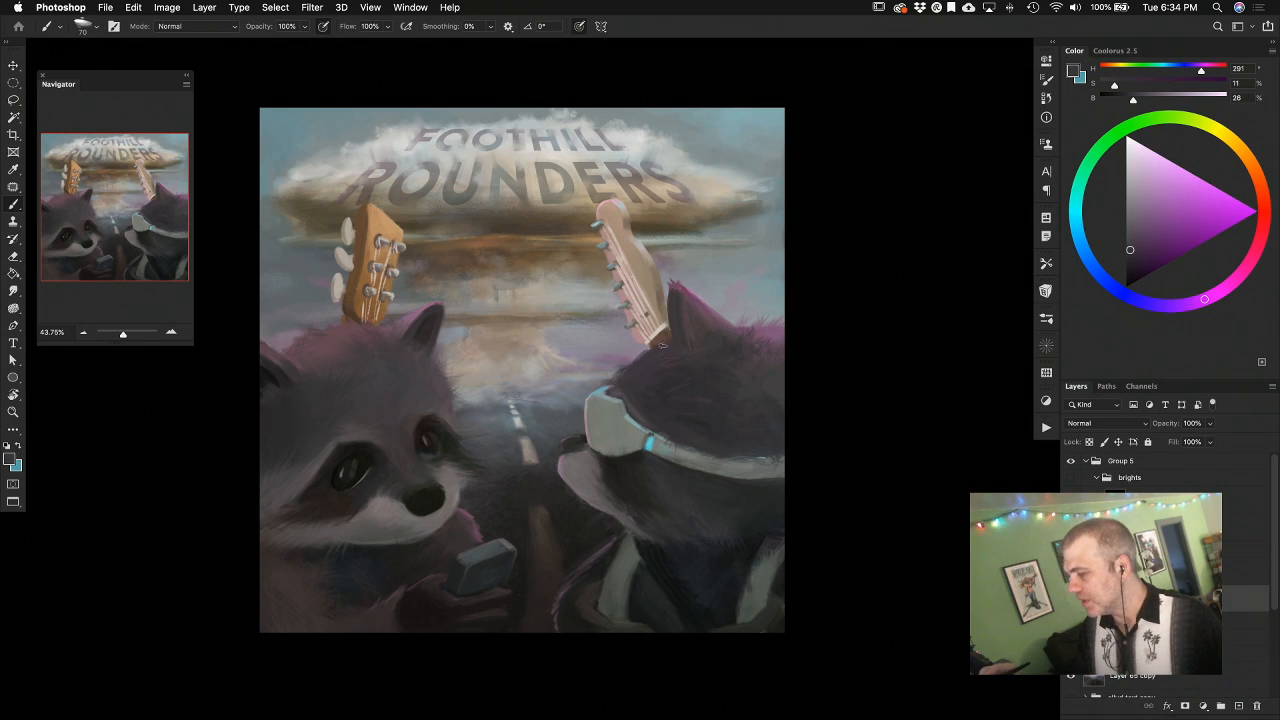
alt+click(622, 376)
alt+click(625, 386)
alt+drag(631, 404, 586, 472)
Enlarge the brush to 100 and check the painting in full-screen view without the panels
key(bracketright)
key(bracketright)
key(bracketright)
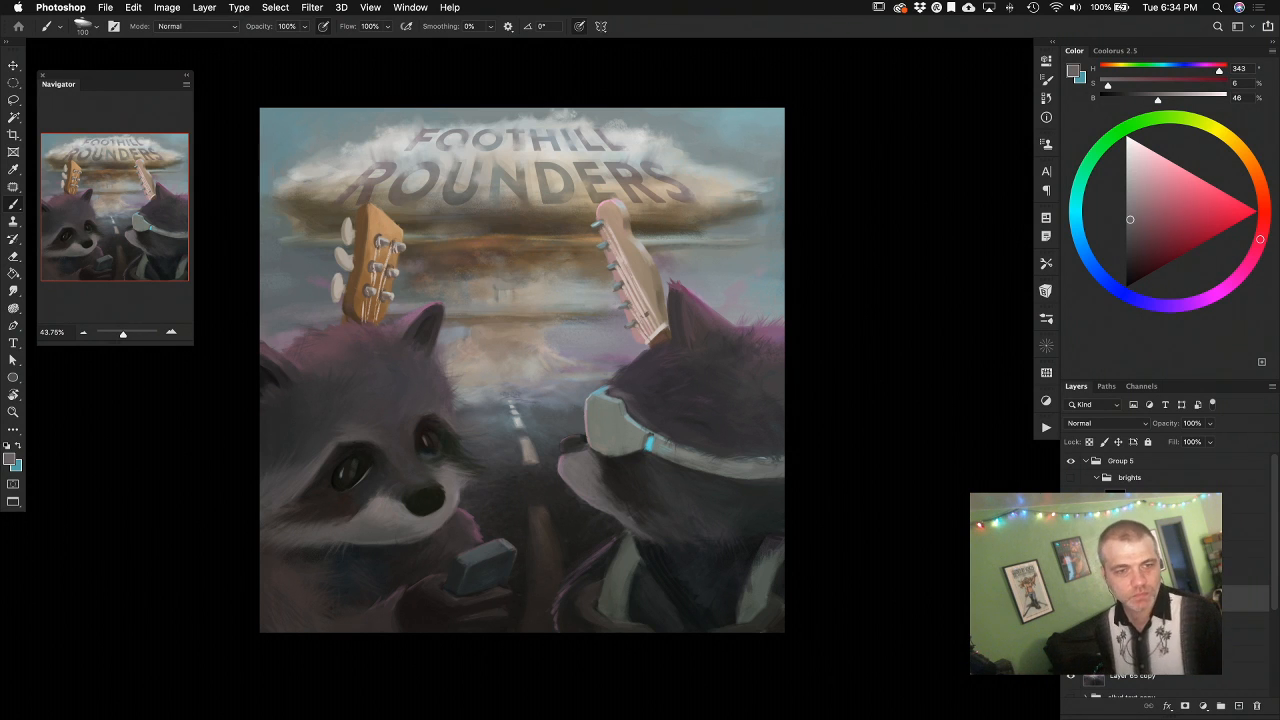
key(f)
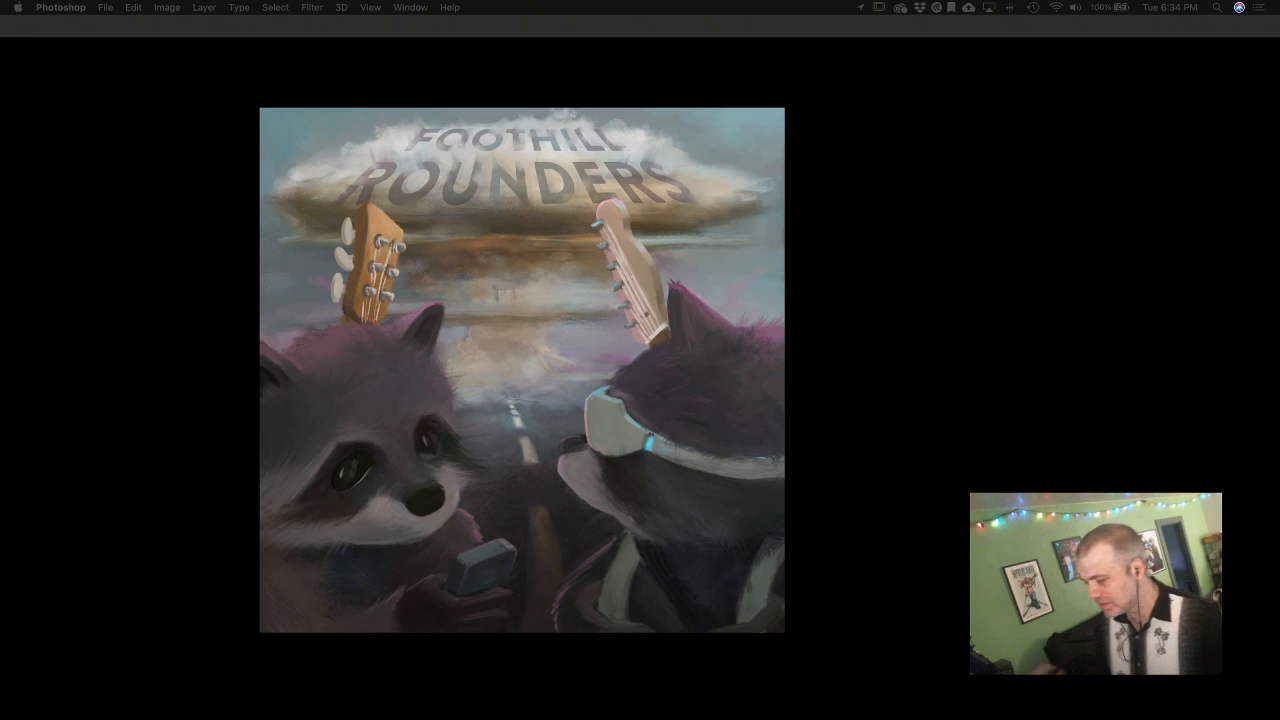
key(Tab)
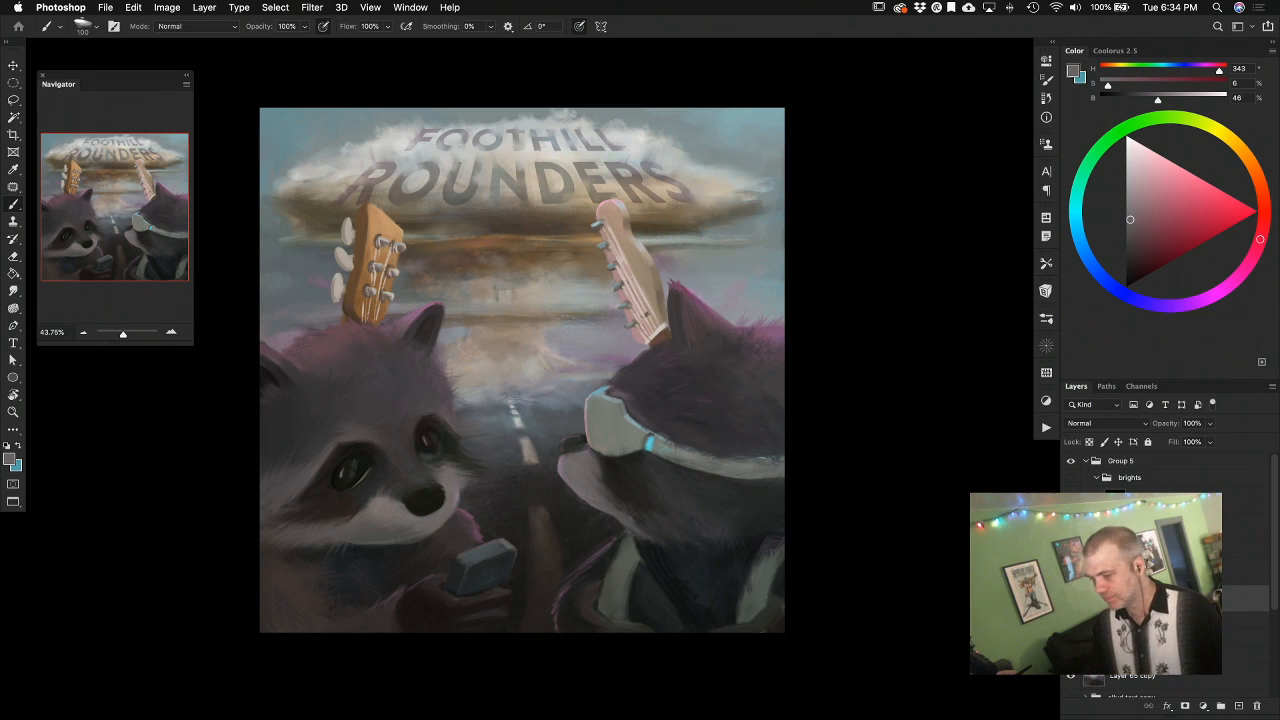
Choose a fur brush from EldarZakirov's FUR Brush set for PS, reduce it to size 300 and select the layer to paint on
click(1160, 571)
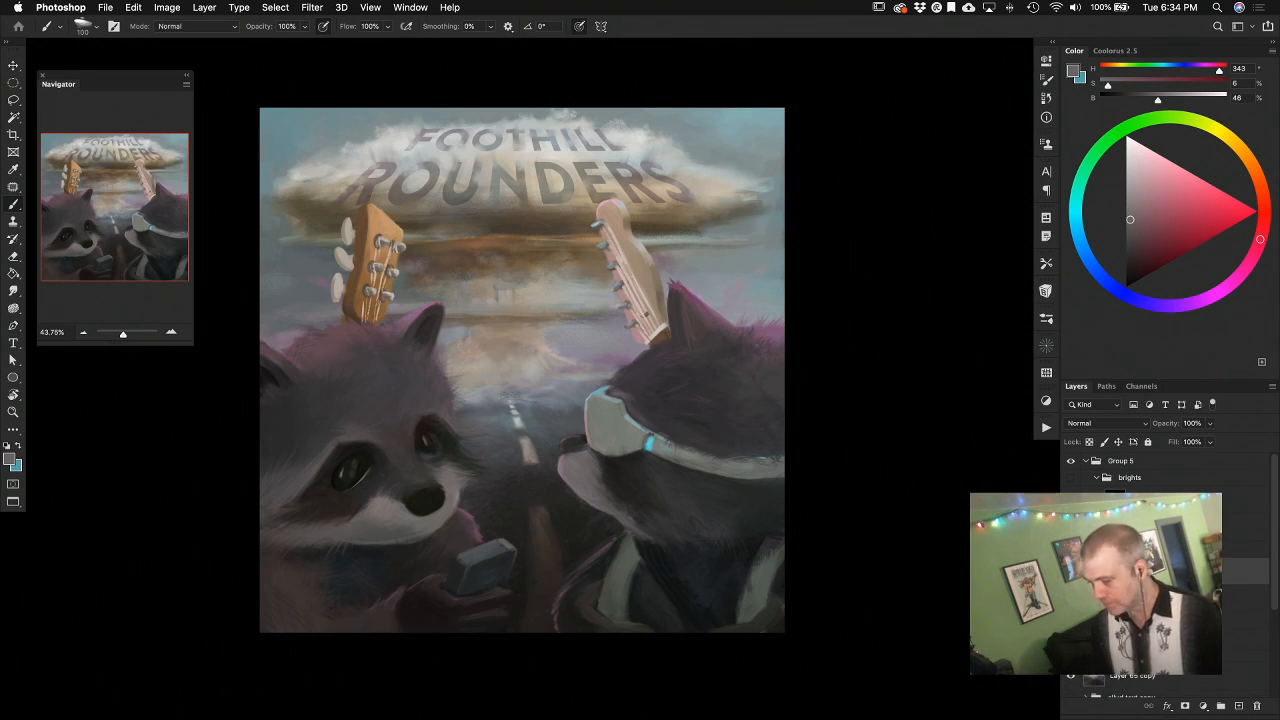
right_click(675, 561)
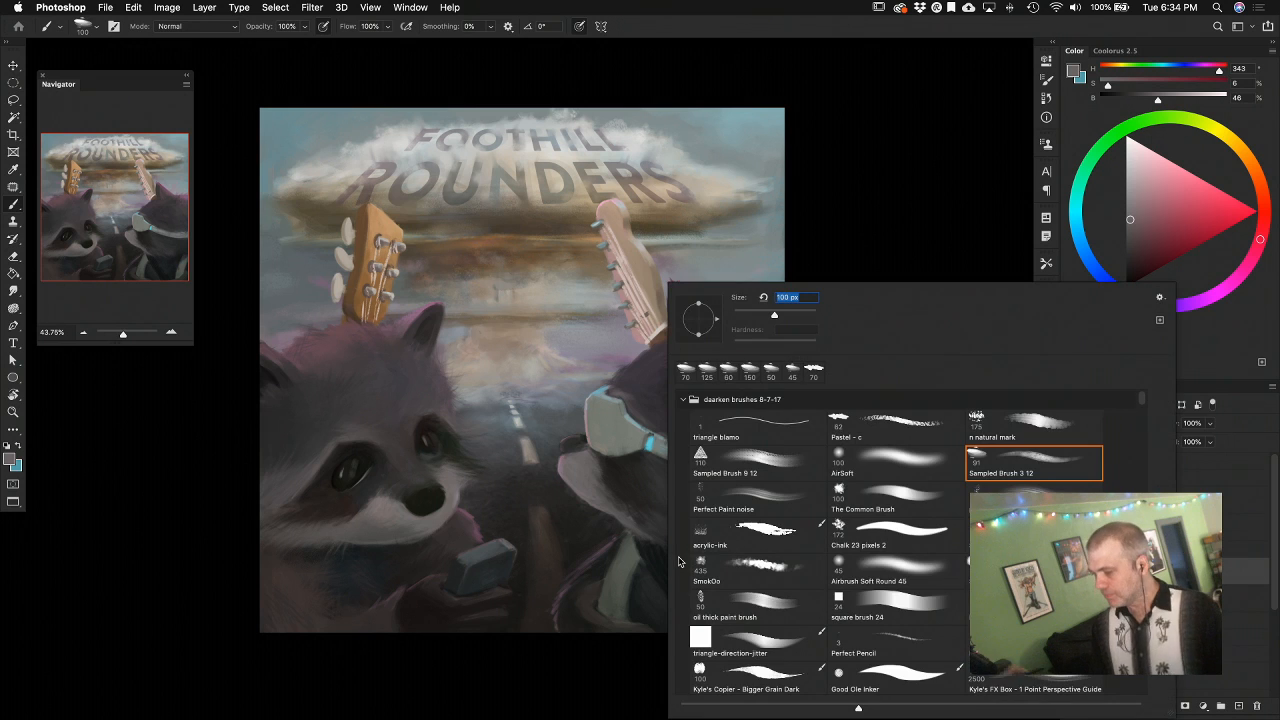
click(686, 399)
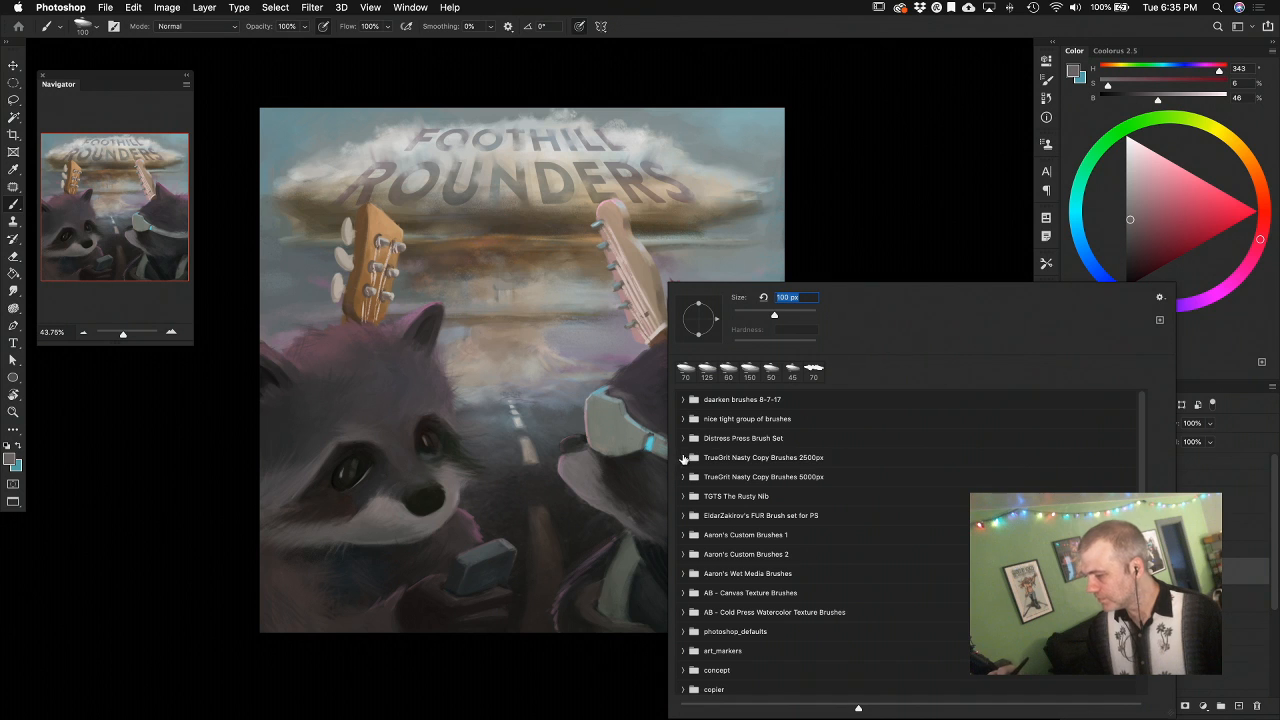
click(684, 458)
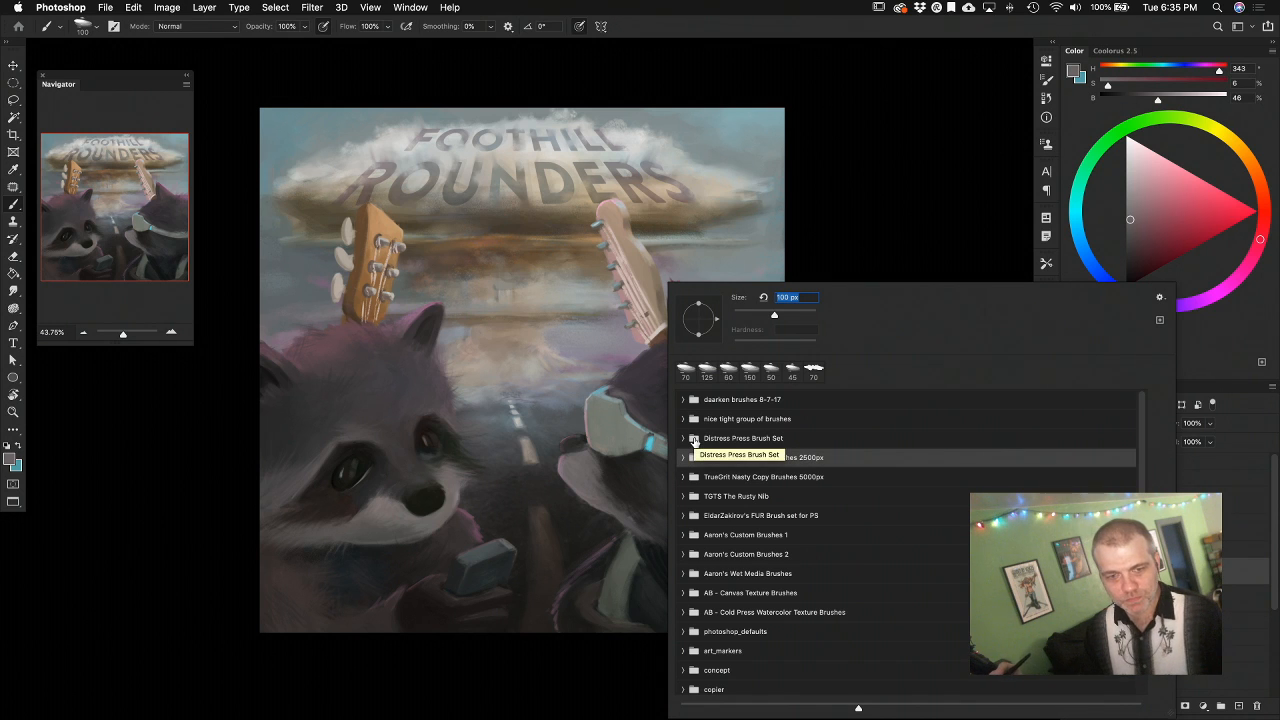
click(684, 457)
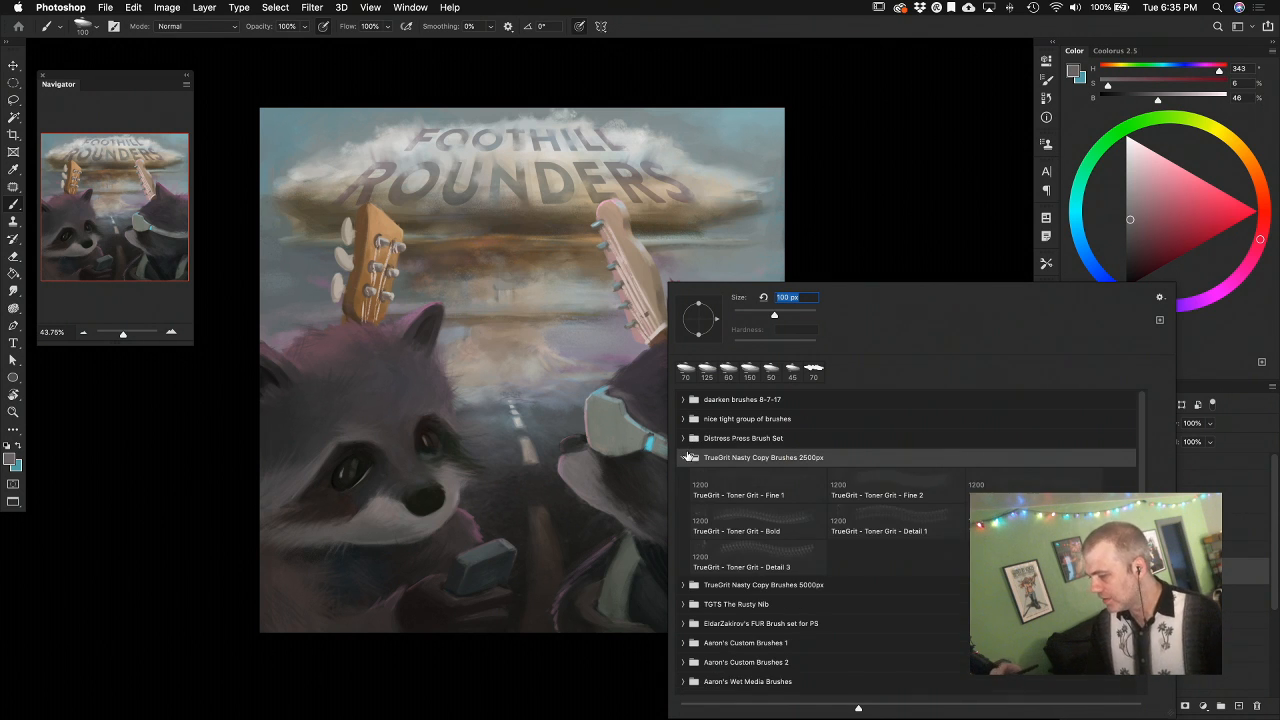
click(688, 456)
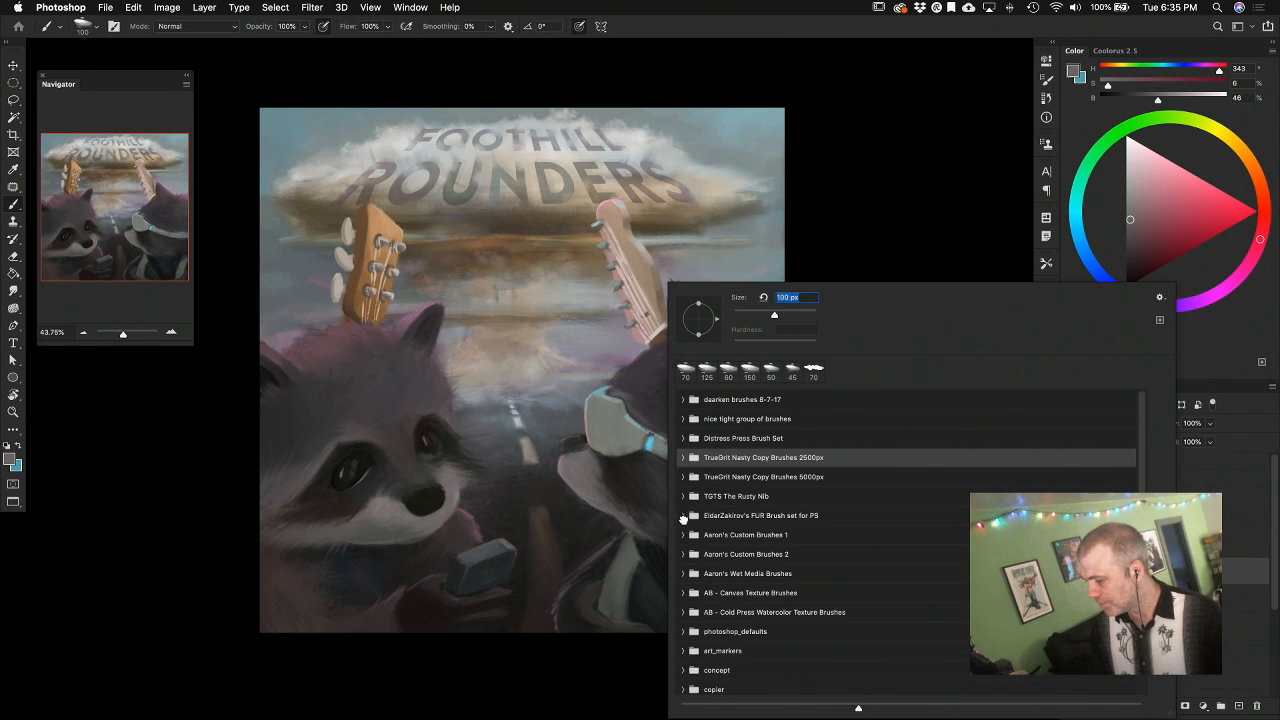
click(684, 516)
click(758, 545)
key(Return)
key(bracketleft)
key(bracketleft)
key(bracketleft)
key(bracketleft)
key(bracketleft)
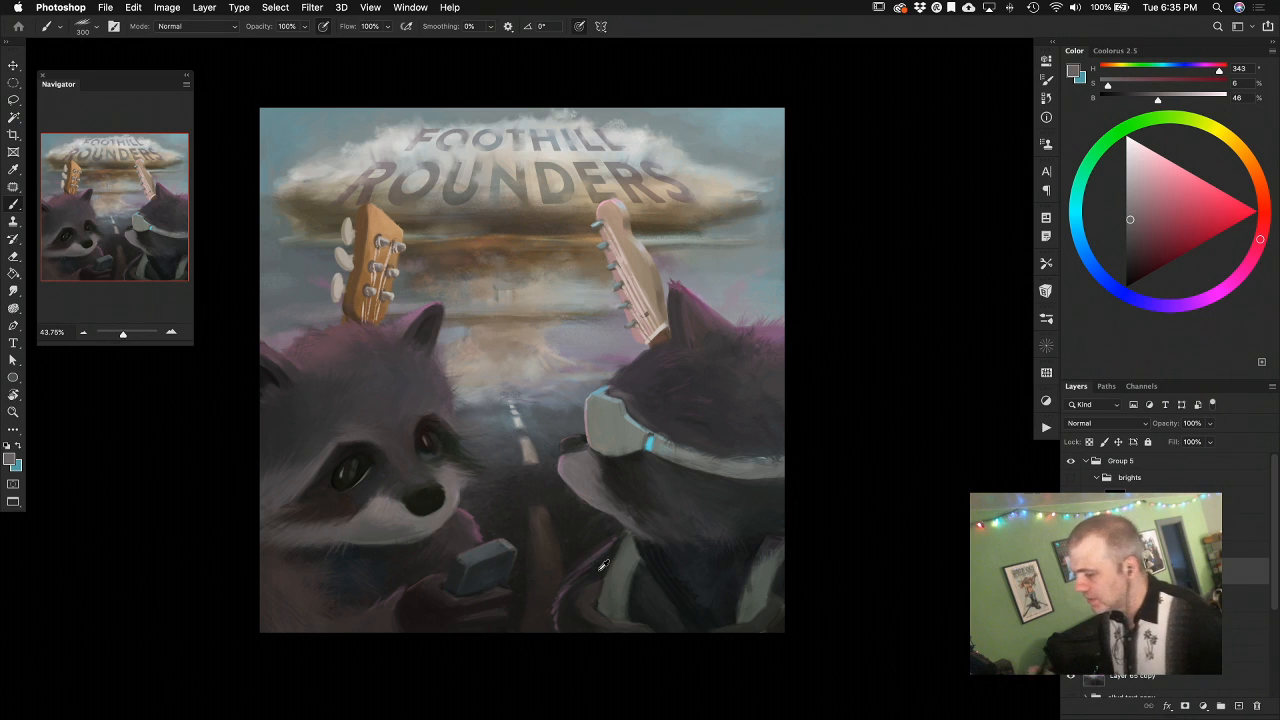
click(1150, 598)
click(1222, 572)
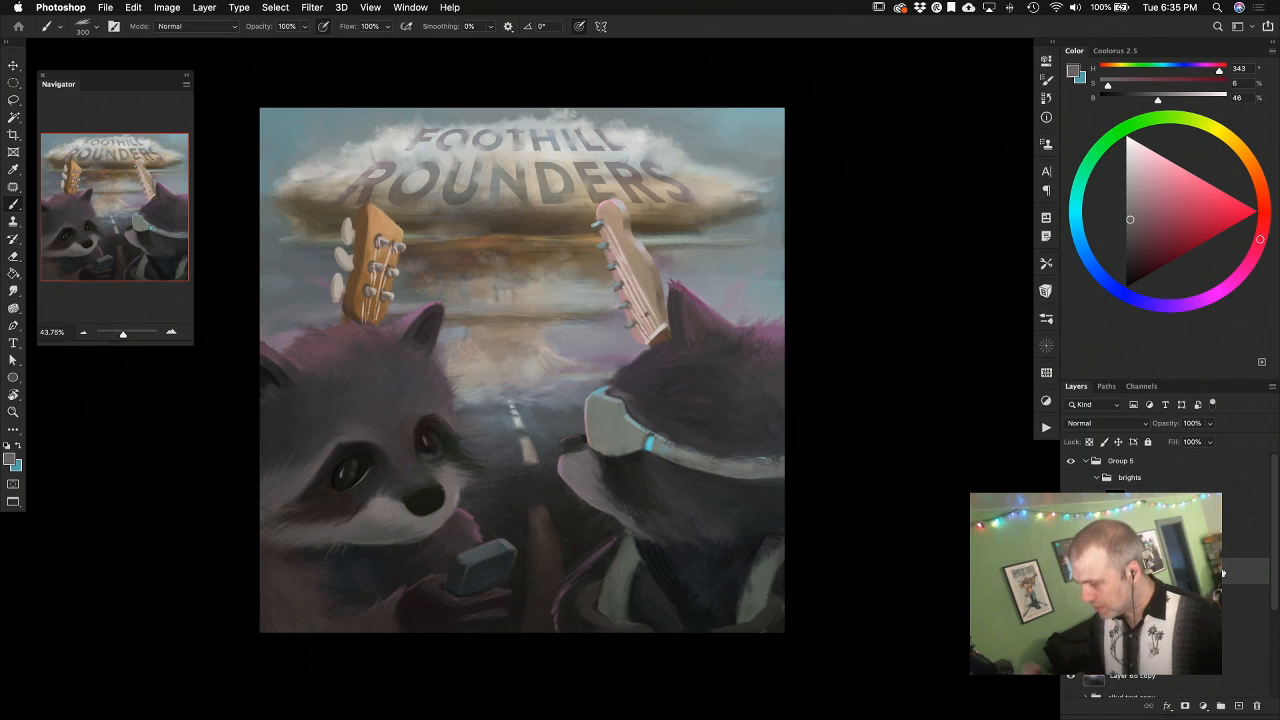
Paint fur strokes across the right raccoon's forehead and crown with sampled dark purple tones
alt+click(630, 382)
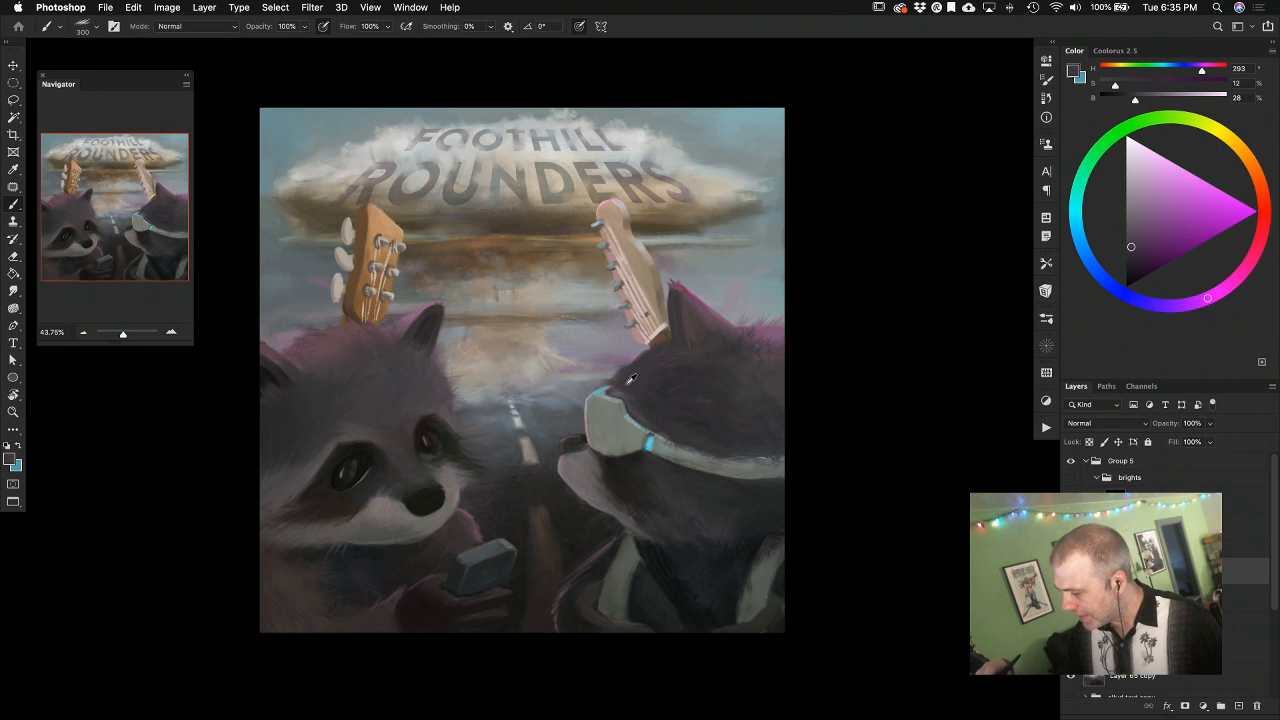
alt+click(663, 364)
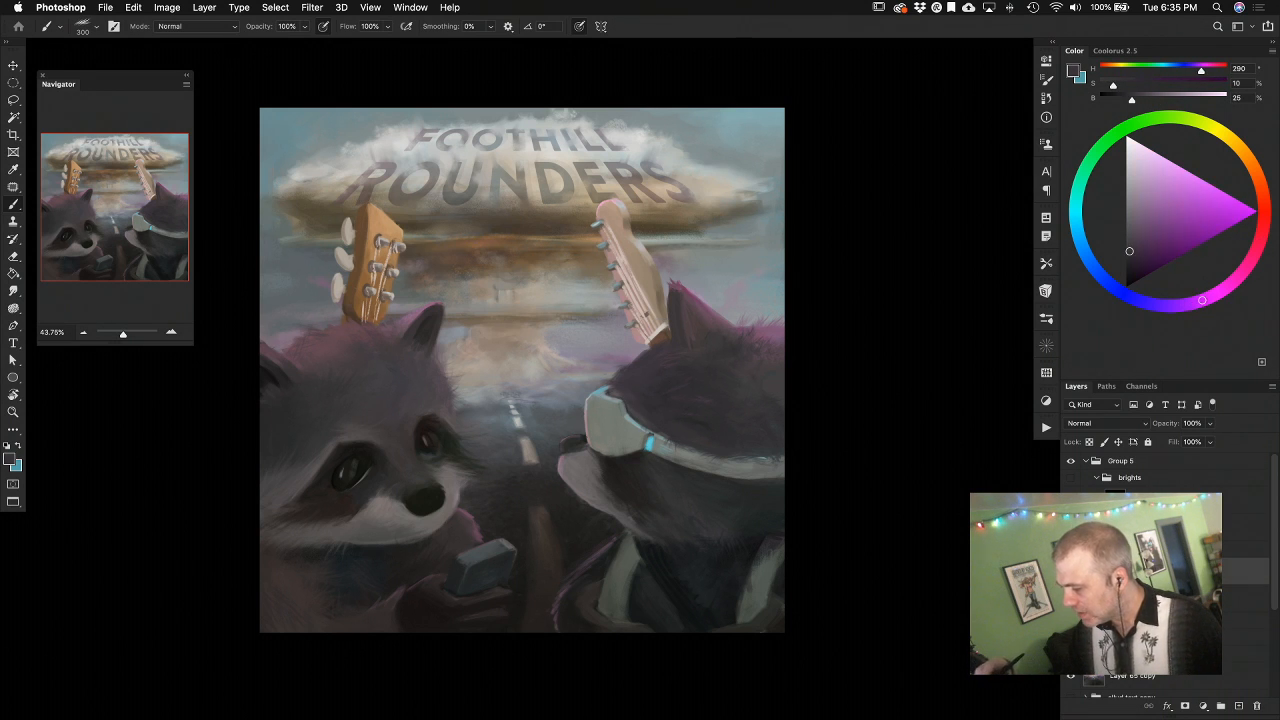
alt+click(662, 367)
alt+click(666, 414)
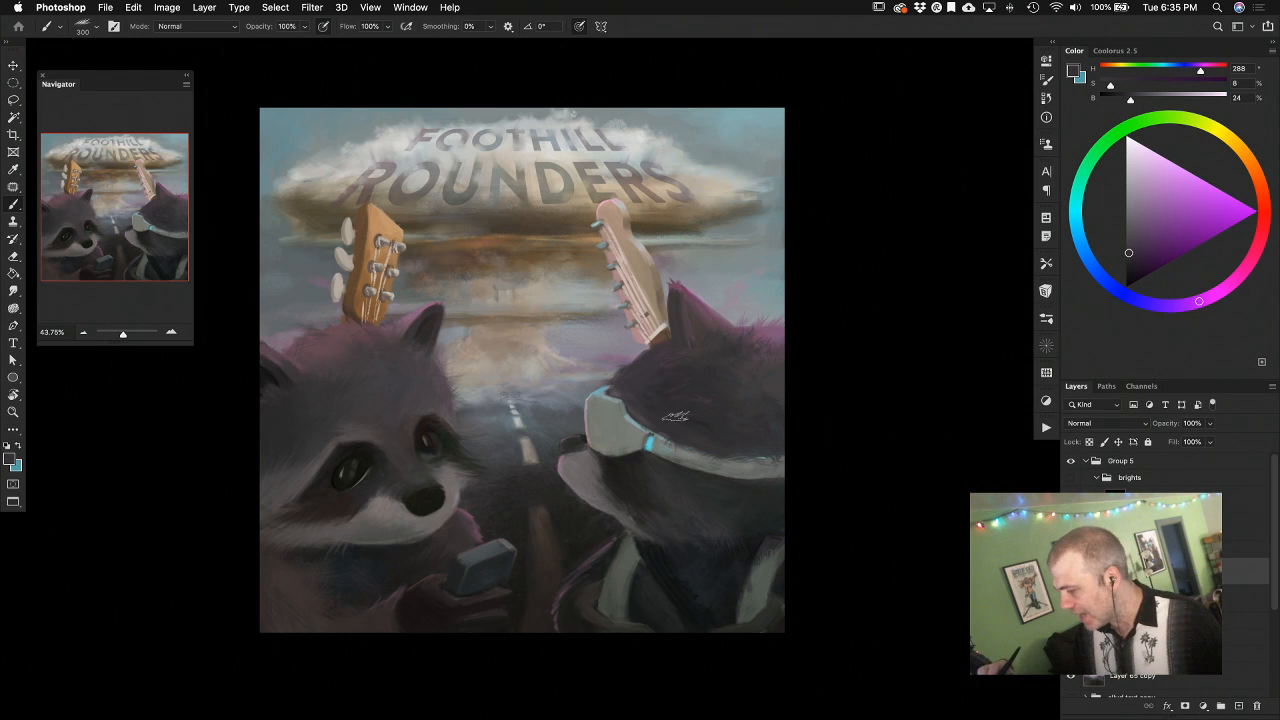
alt+click(645, 371)
alt+click(640, 362)
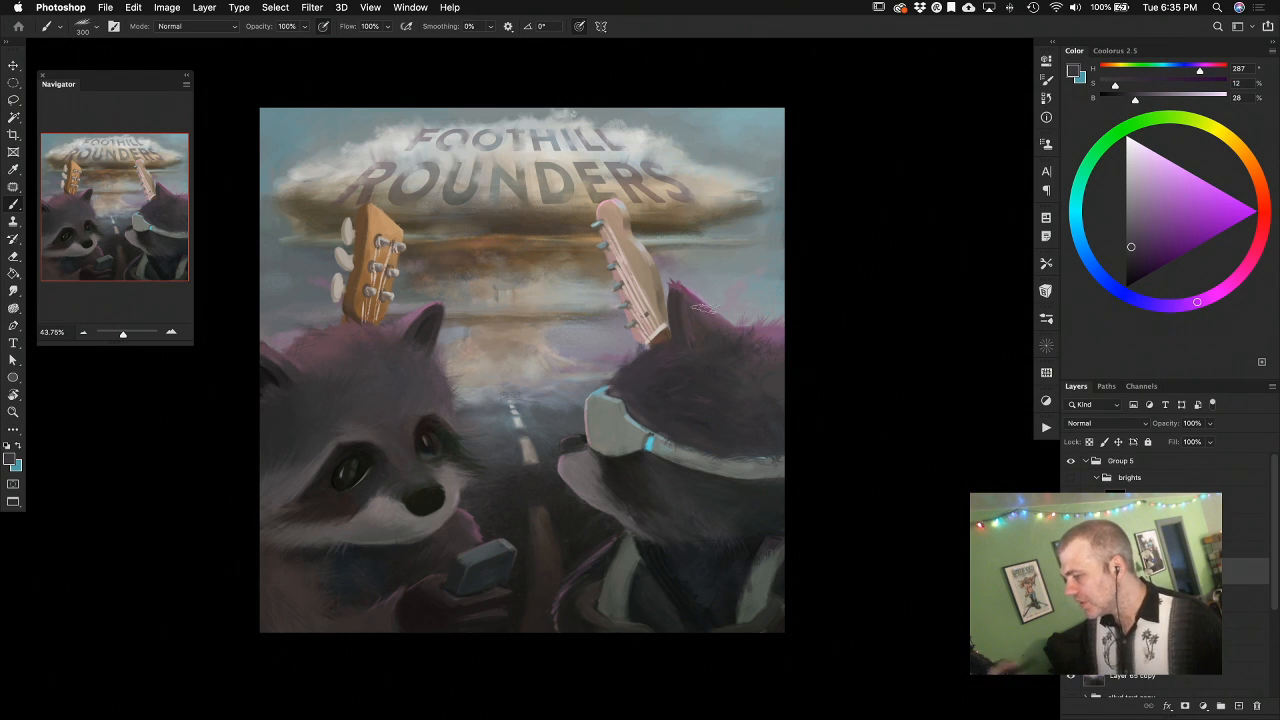
Undo the last three fur strokes on the right raccoon's head
key(super+z)
key(super+z)
key(super+z)
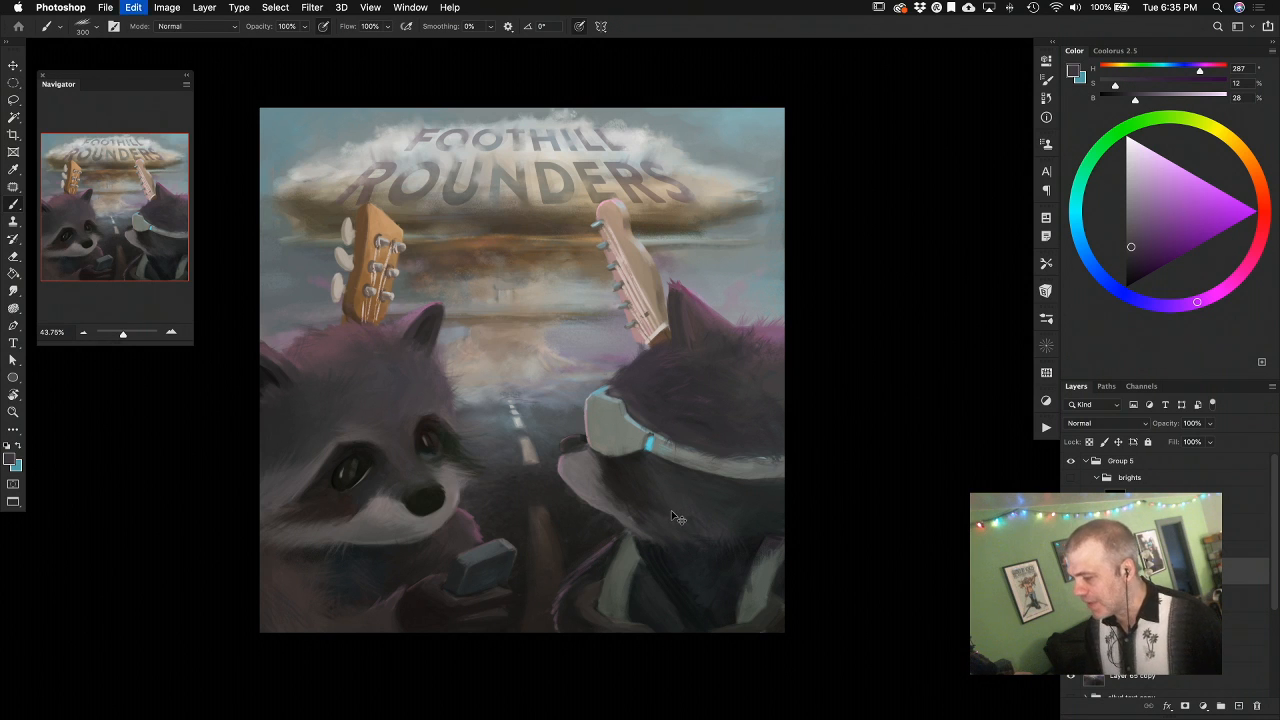
Enlarge the fur brush to 500 and texture the right raccoon's crown below the guitar headstock with sampled dark purple and magenta tones
key(bracketright)
key(bracketright)
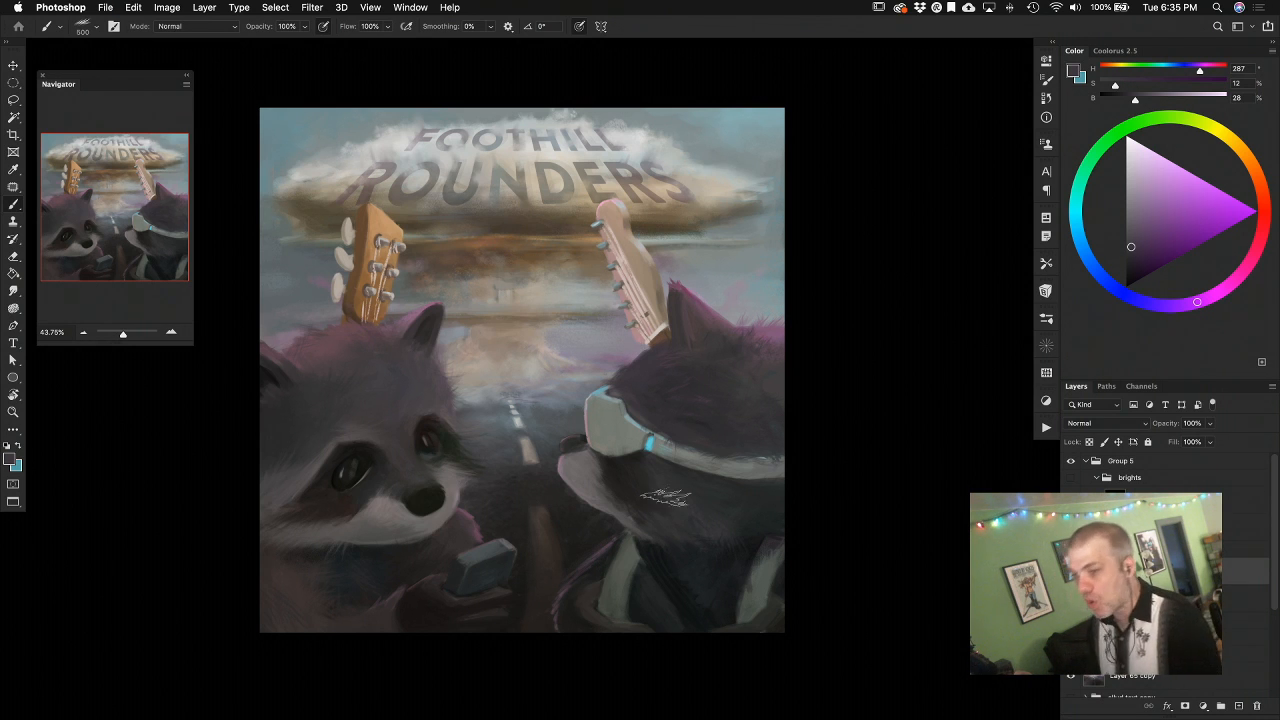
alt+click(640, 370)
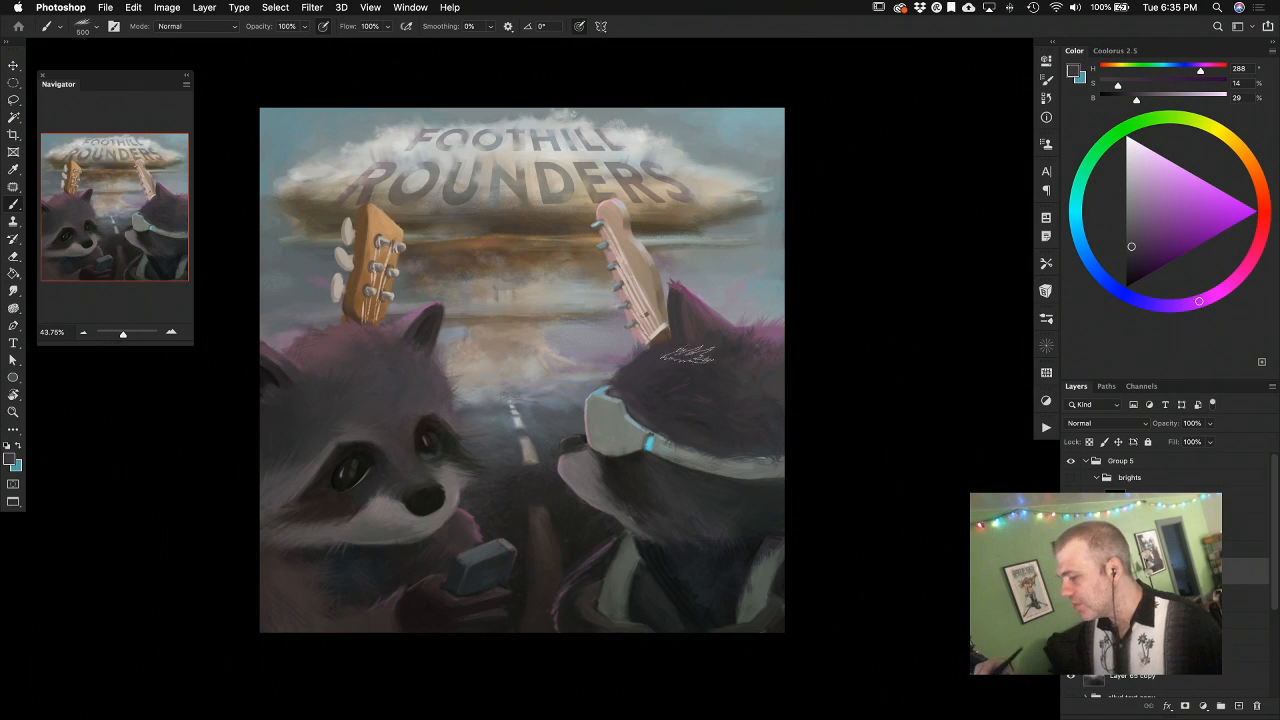
alt+click(769, 331)
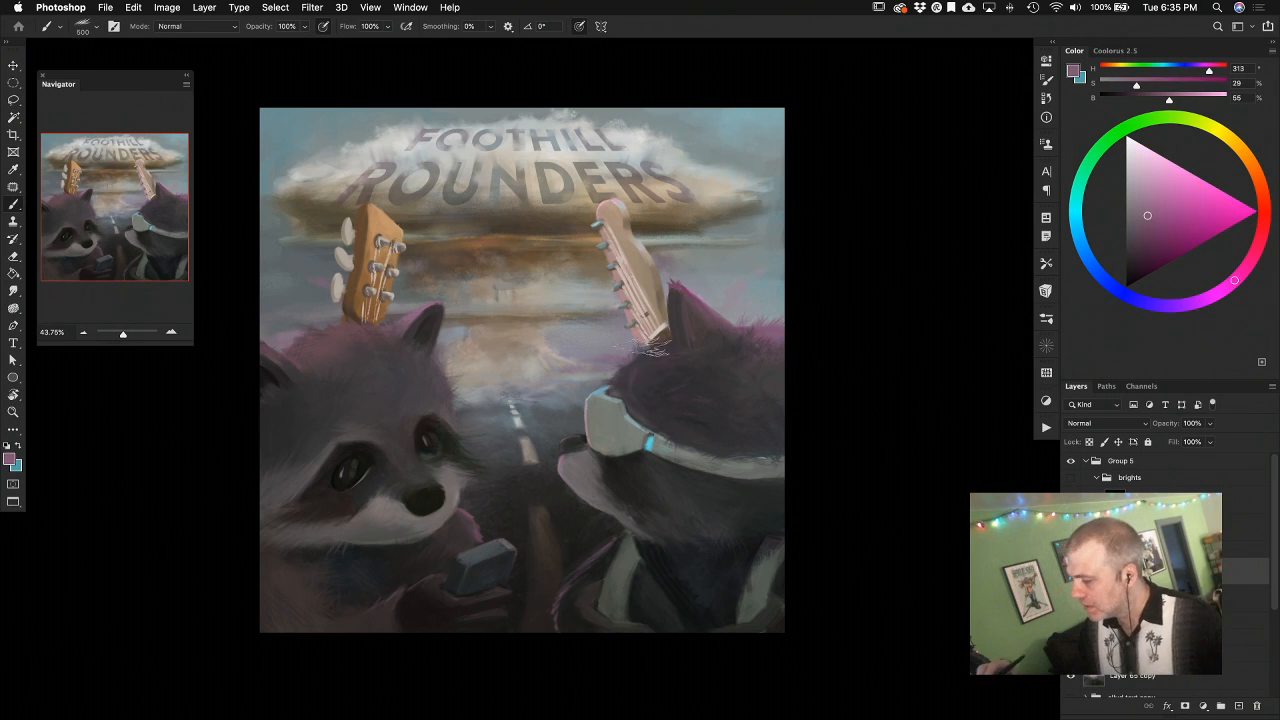
alt+click(645, 362)
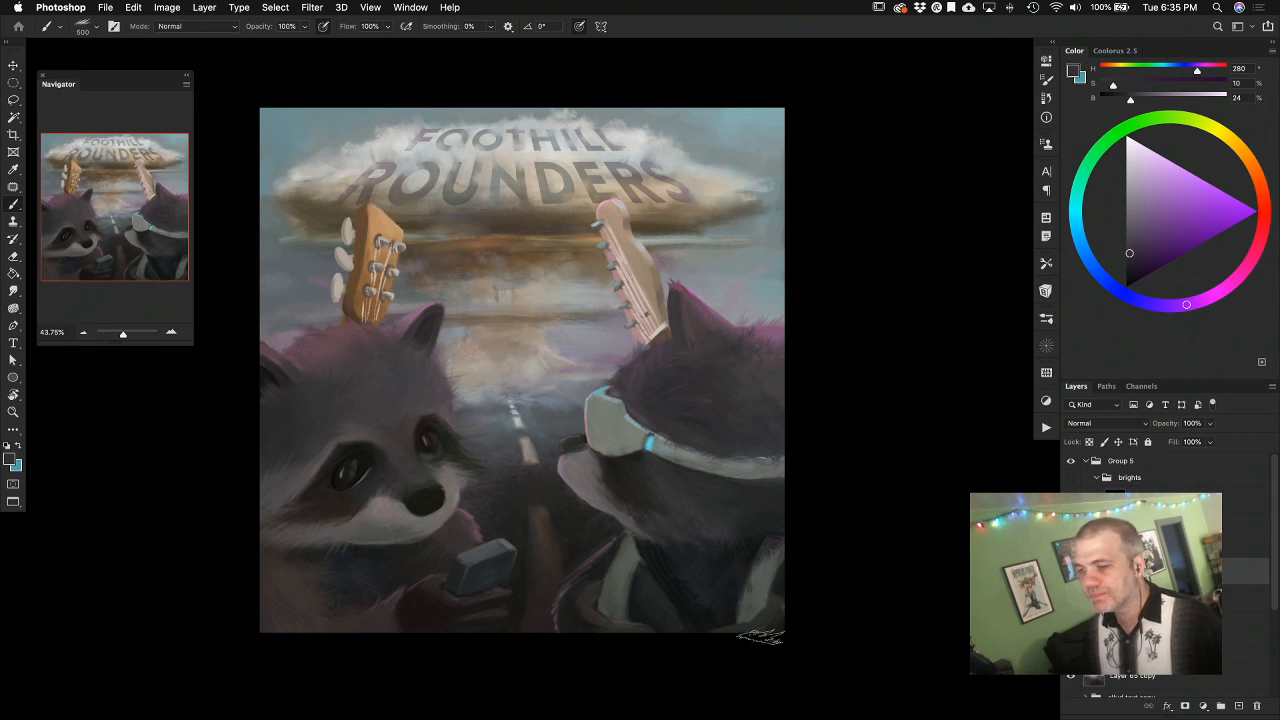
Paint fur texture over the right raccoon's dark cheek below the headset strap with sampled near-black and dark grey tones
alt+click(625, 479)
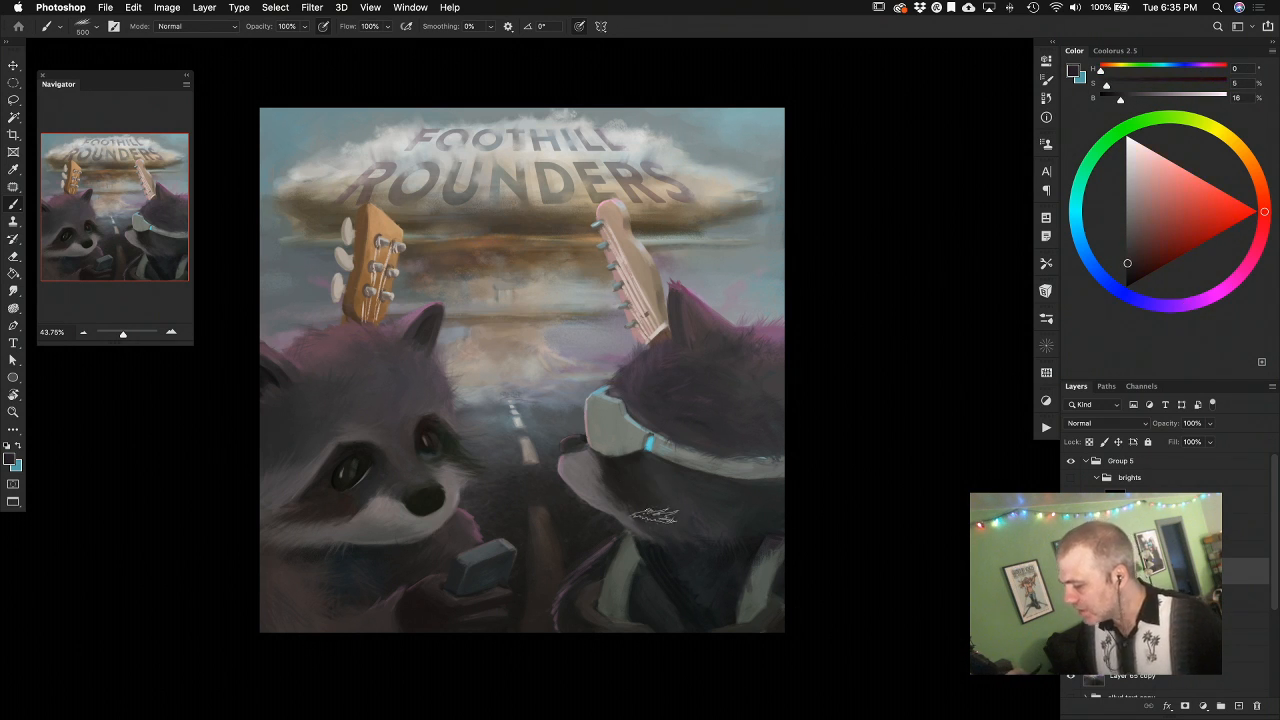
alt+click(636, 478)
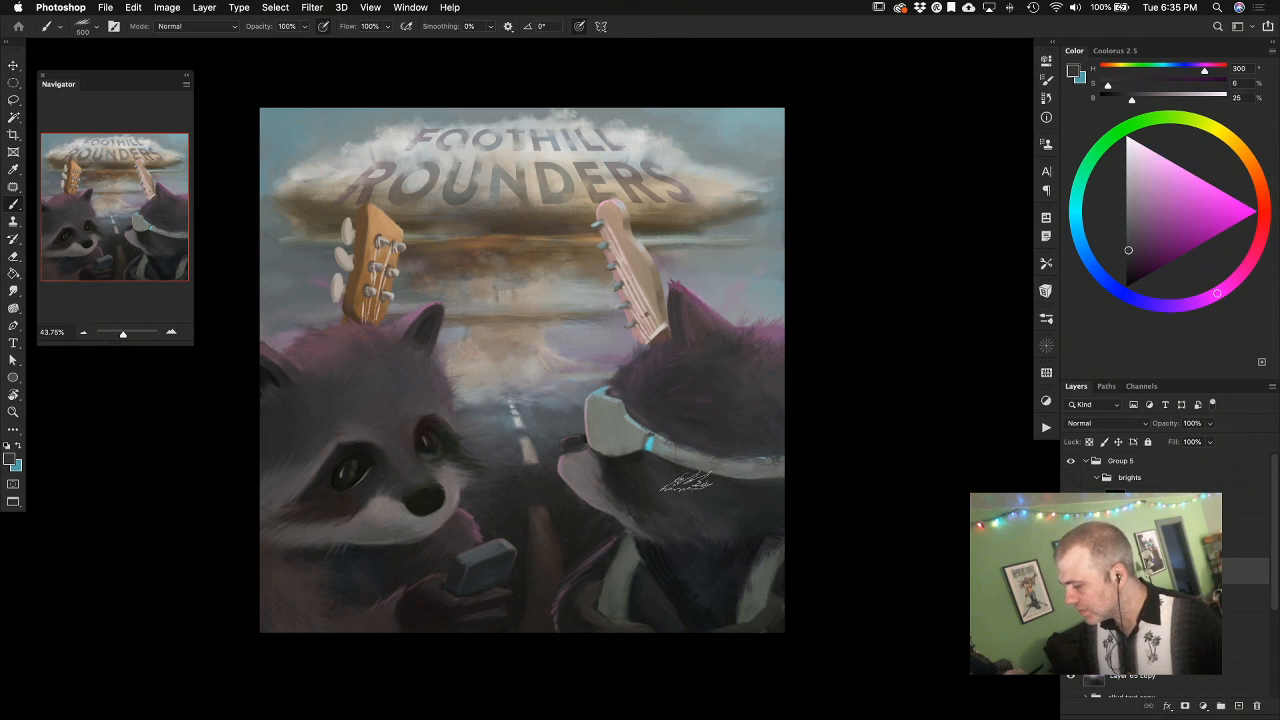
alt+click(644, 472)
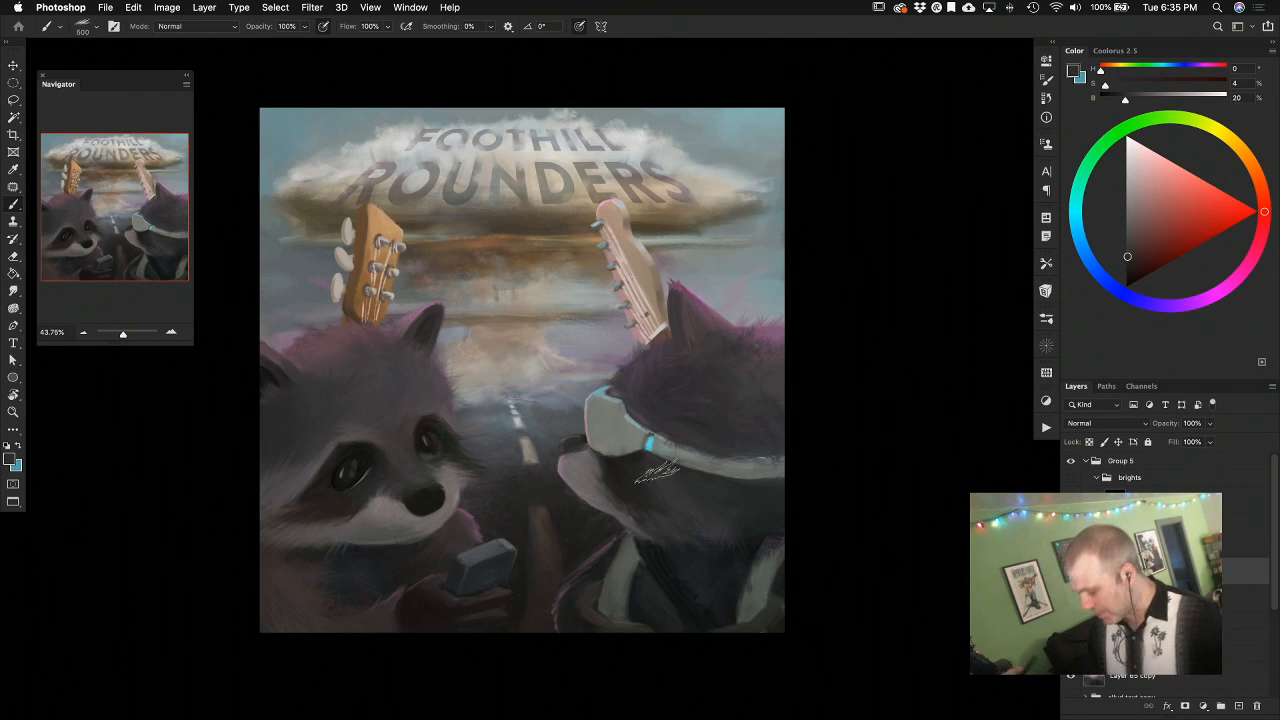
Texture the fur from the back of the right raccoon's head to its crown with a larger fur brush and sampled muted purple-grey tones
alt+click(763, 368)
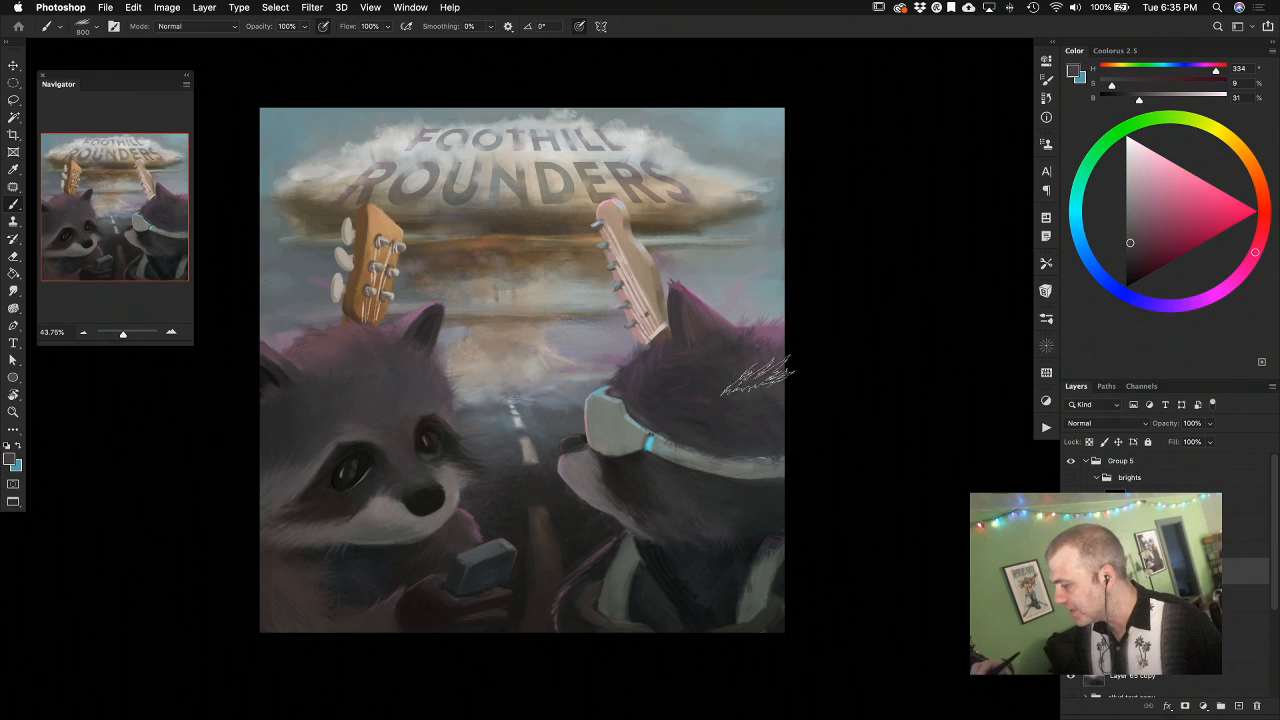
alt+click(781, 353)
alt+click(771, 331)
alt+click(769, 341)
alt+click(731, 378)
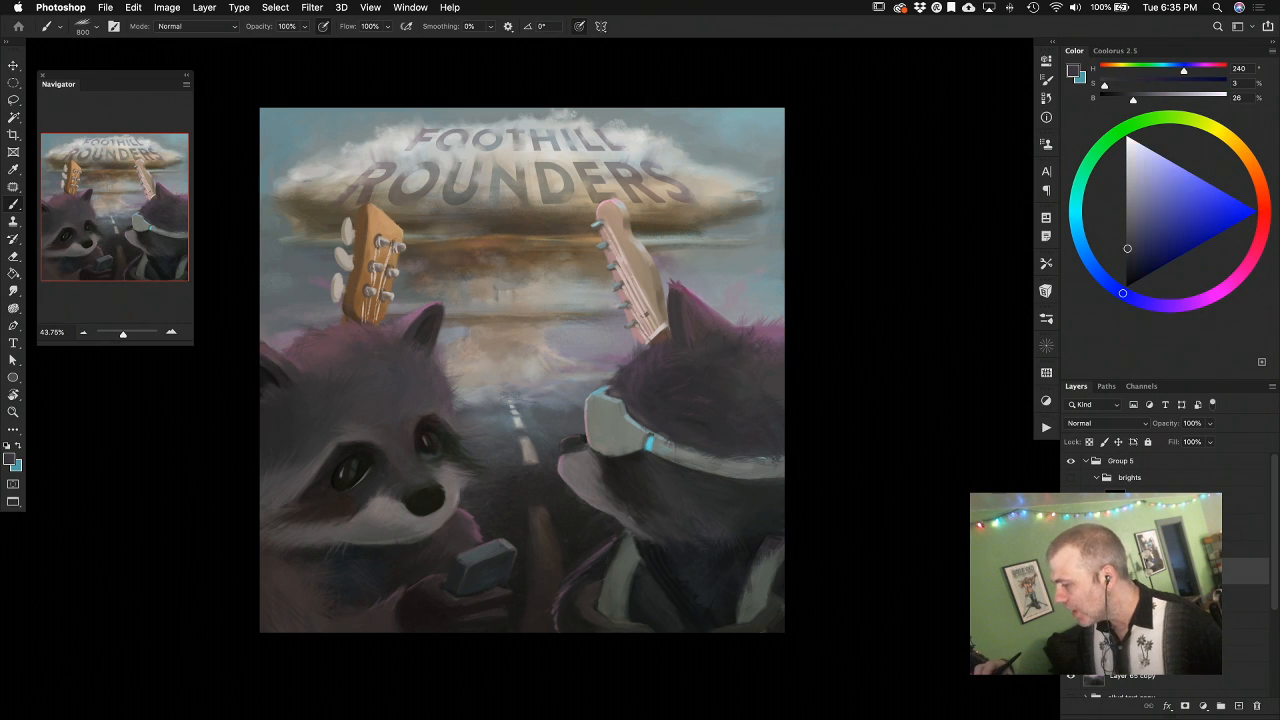
alt+click(700, 380)
alt+click(657, 383)
alt+click(669, 378)
Darken the fur around the right raccoon's headset strap with near-black tones sampled from the cheek
alt+click(640, 468)
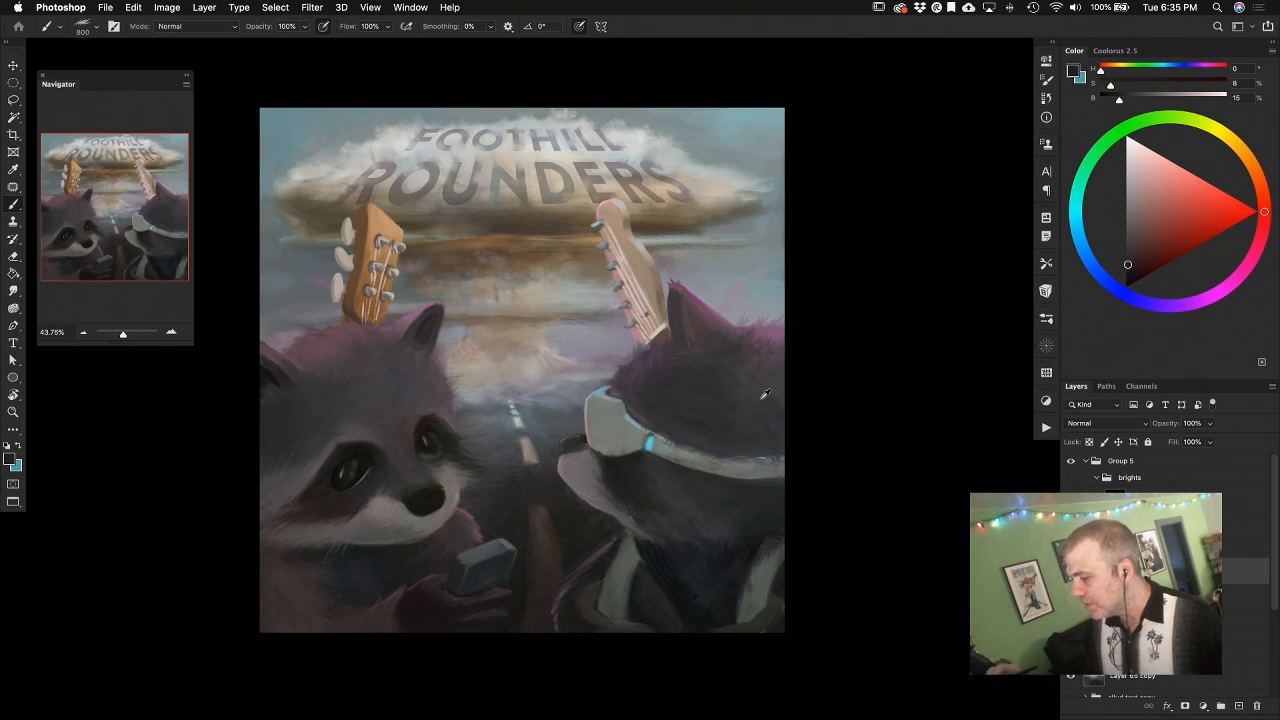
alt+click(730, 405)
alt+click(640, 467)
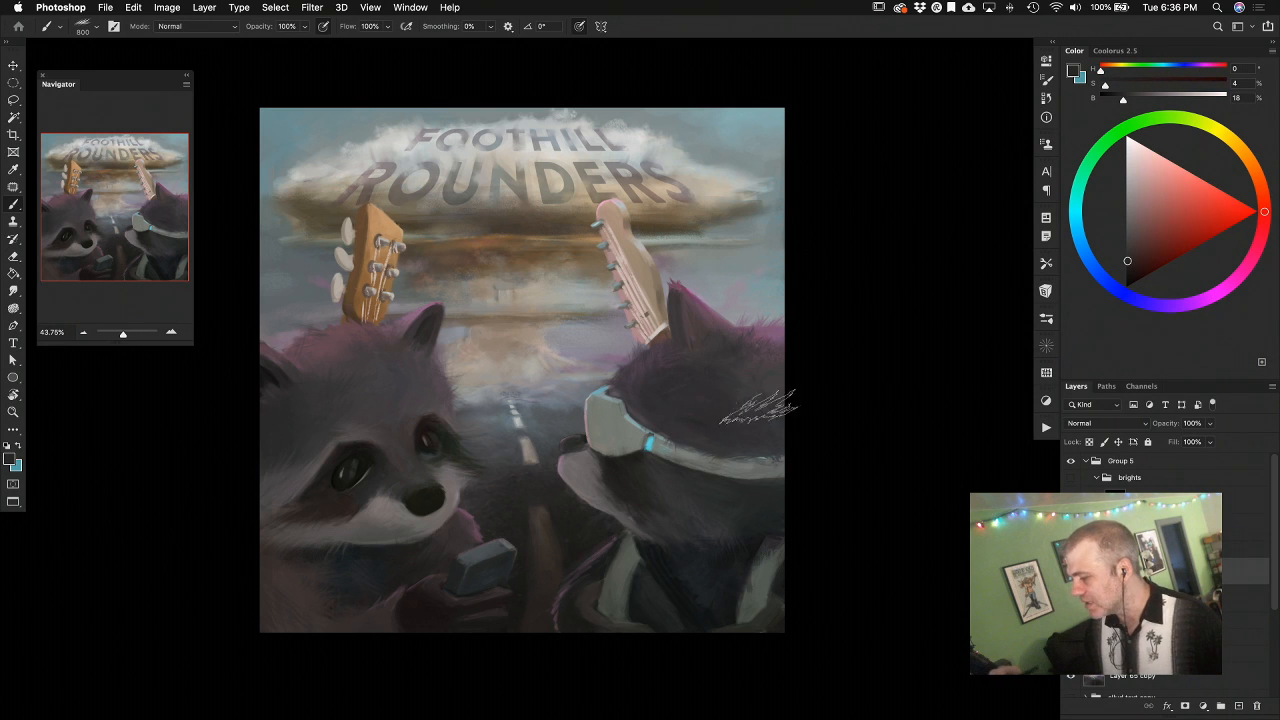
alt+click(627, 481)
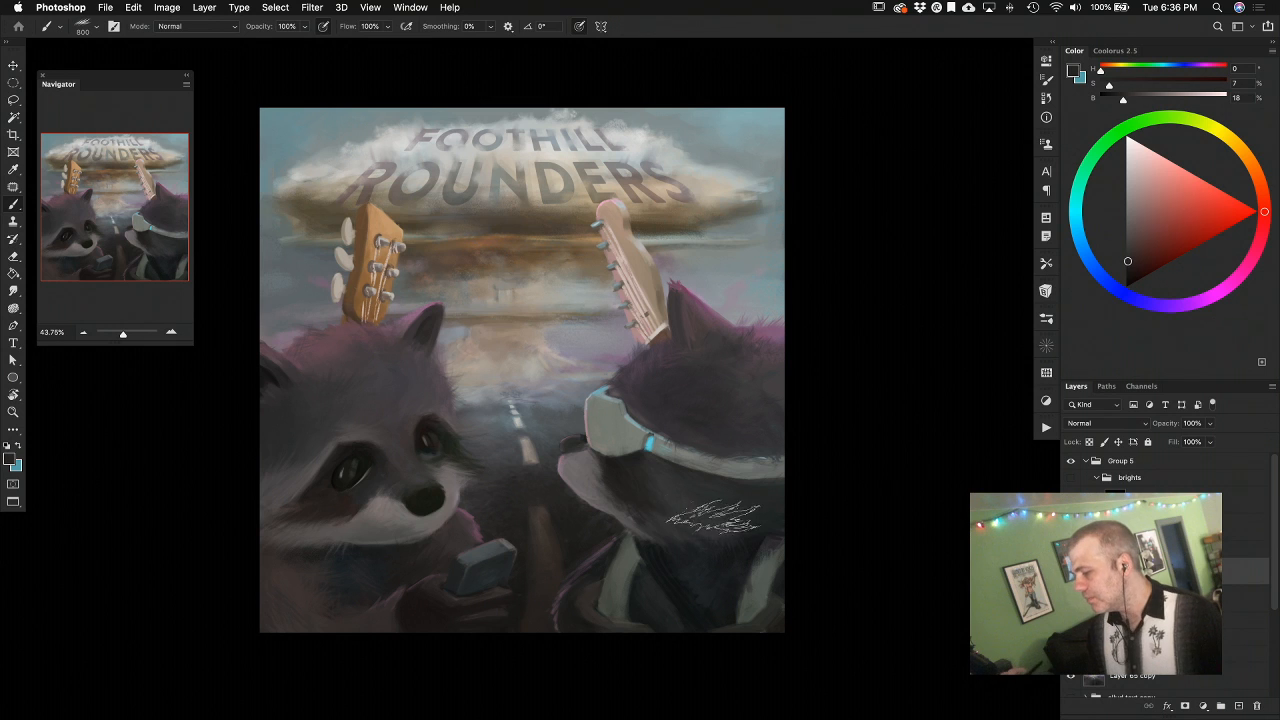
Blend the right raccoon's neck fur into the vest with fur strokes in sampled dark grey and near-black blue tones
alt+click(708, 512)
alt+click(703, 524)
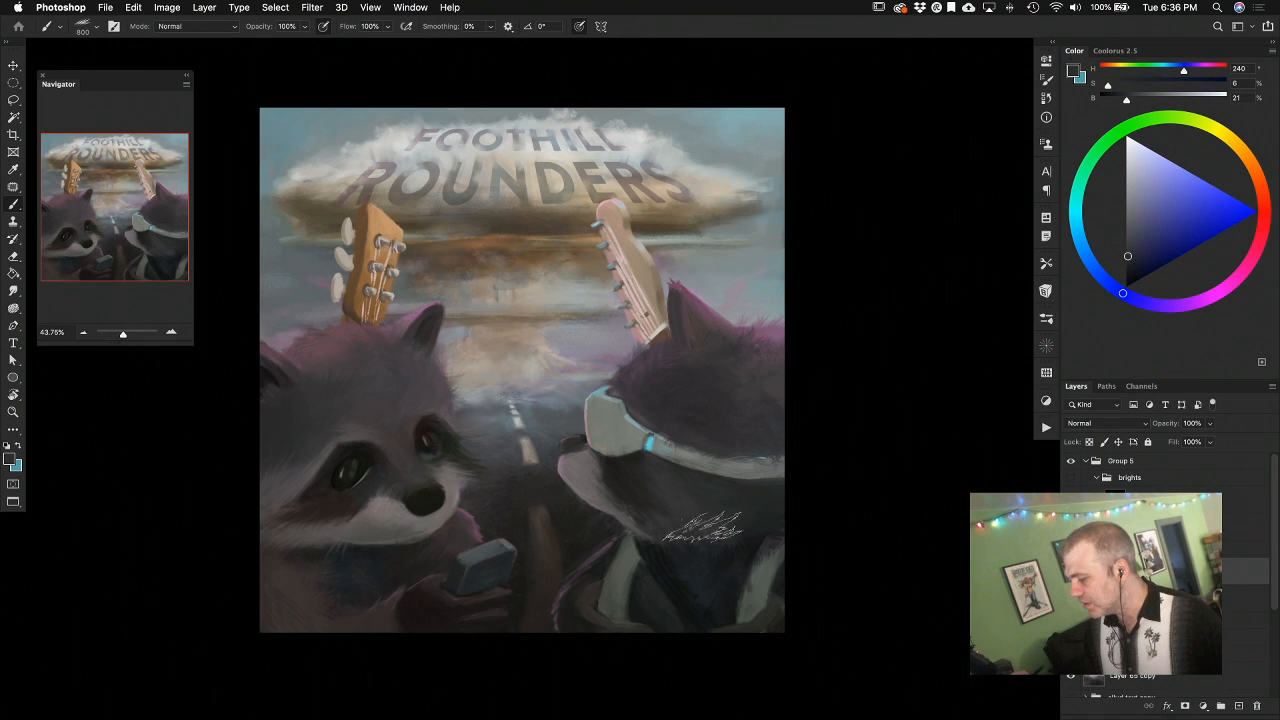
alt+click(744, 524)
alt+click(727, 493)
alt+click(725, 495)
alt+click(706, 506)
alt+click(700, 503)
alt+click(710, 565)
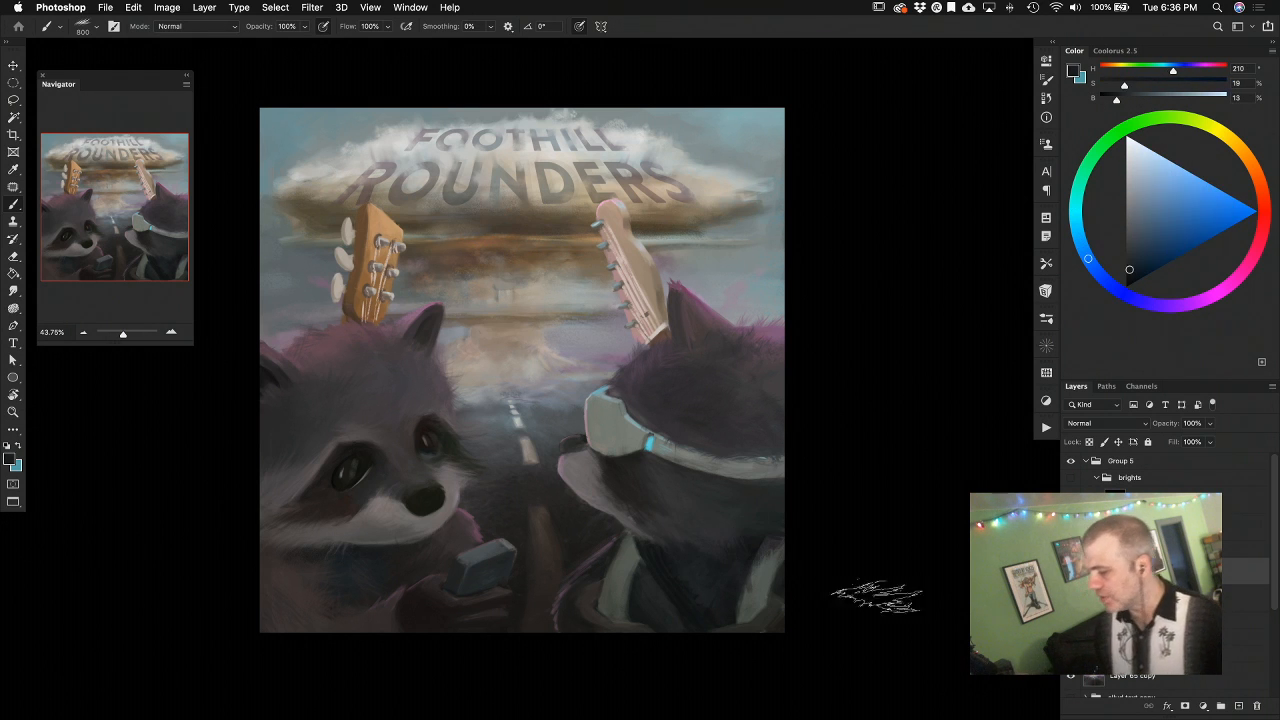
Refine the fur where the right raccoon's neck meets the vest with a size 400 fur brush and sampled dark grey tones
key(bracketleft)
key(bracketleft)
key(bracketleft)
key(bracketleft)
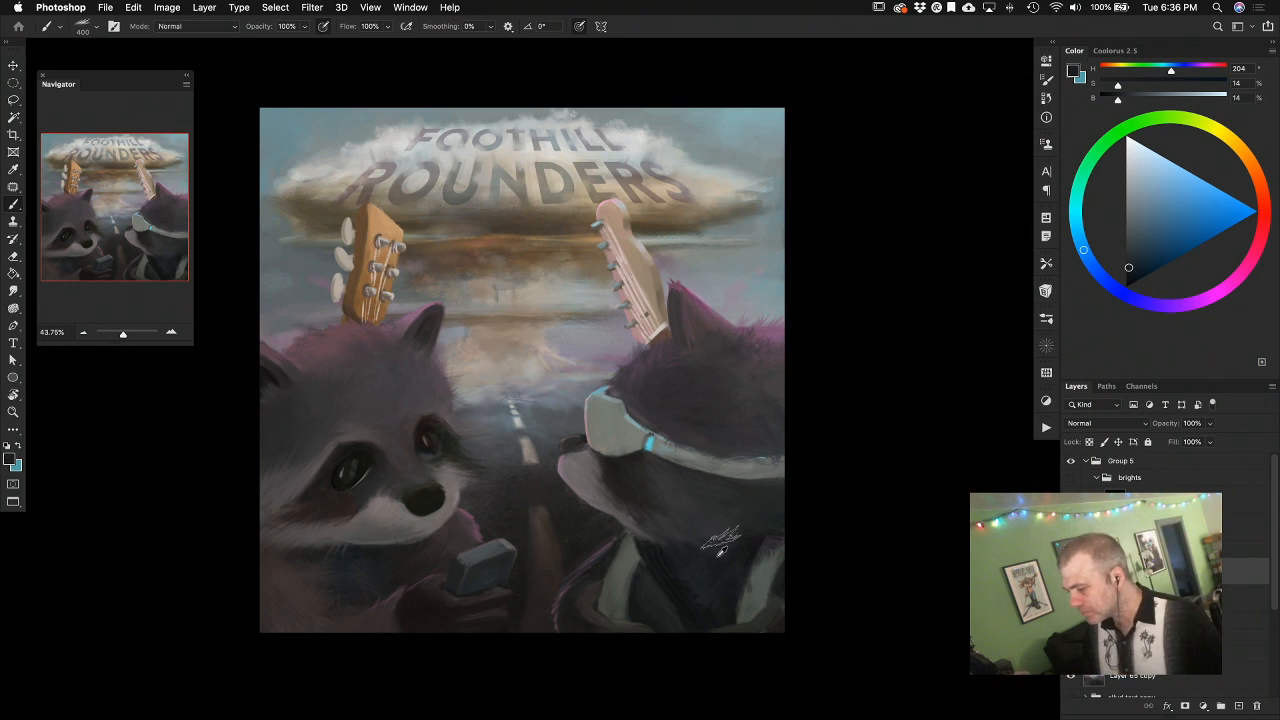
alt+click(643, 479)
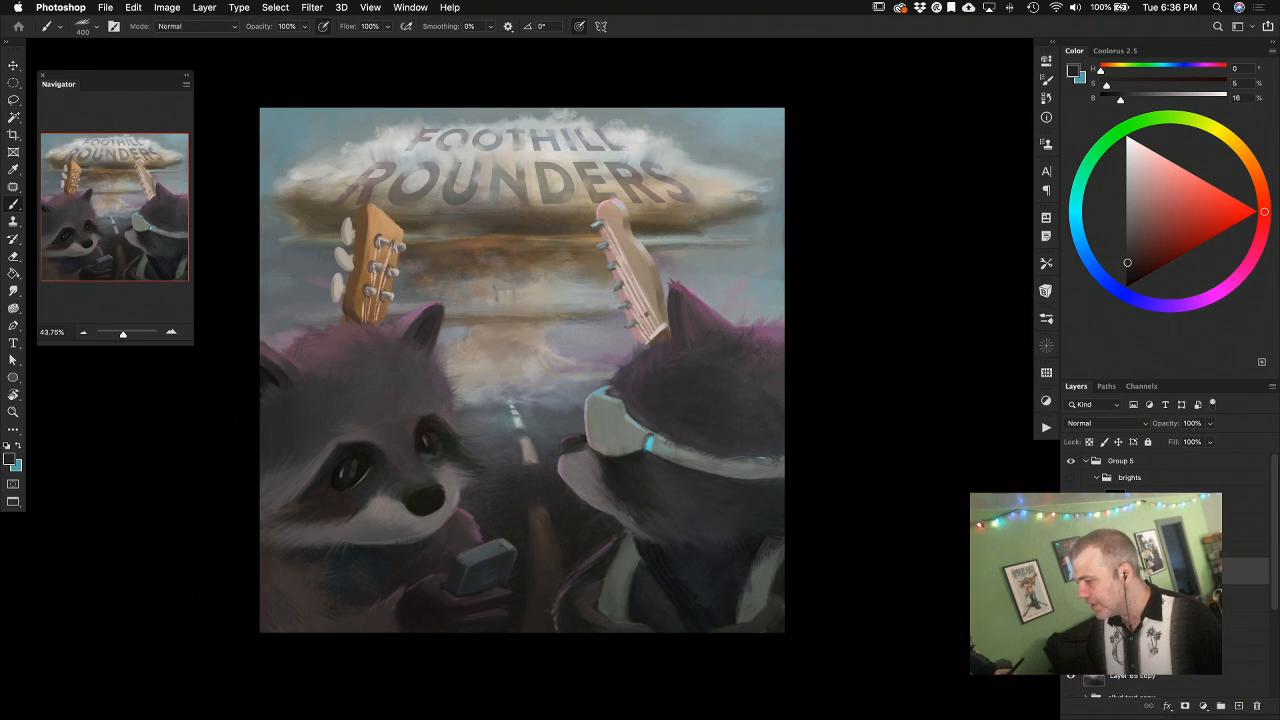
Compare the painting with the current fur layer hidden and shown, and merge that layer into the one beneath
click(1071, 571)
click(1071, 571)
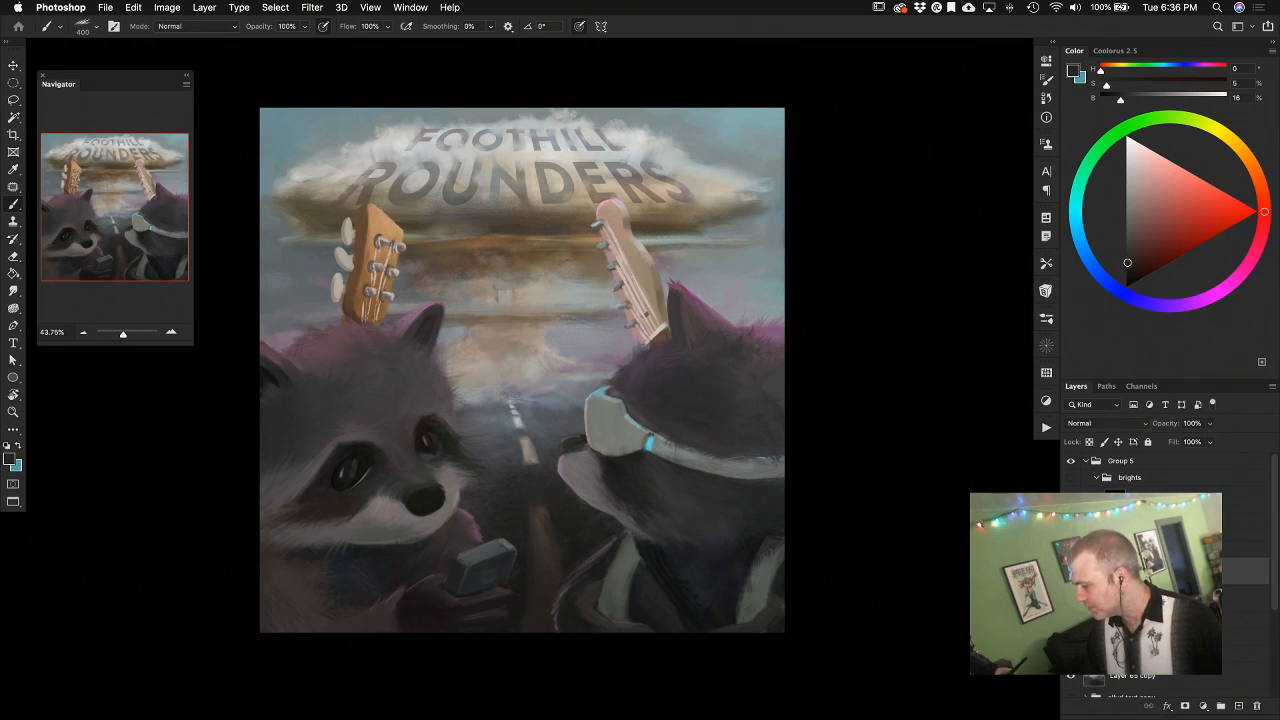
key(super+e)
Touch up the fur on the back of the right raccoon's head with a size 400 fur brush and sampled muted pinkish-grey tones
key(bracketright)
key(bracketright)
key(bracketright)
key(bracketright)
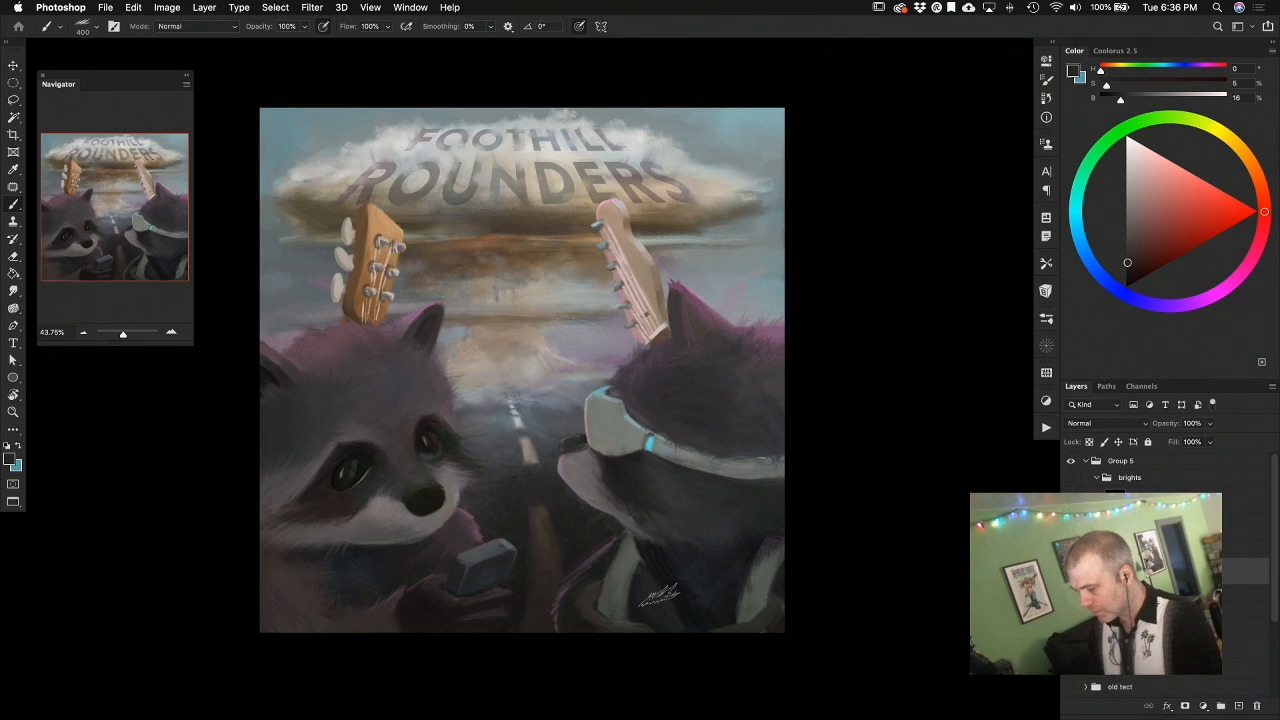
key(bracketleft)
key(bracketleft)
key(bracketleft)
key(bracketleft)
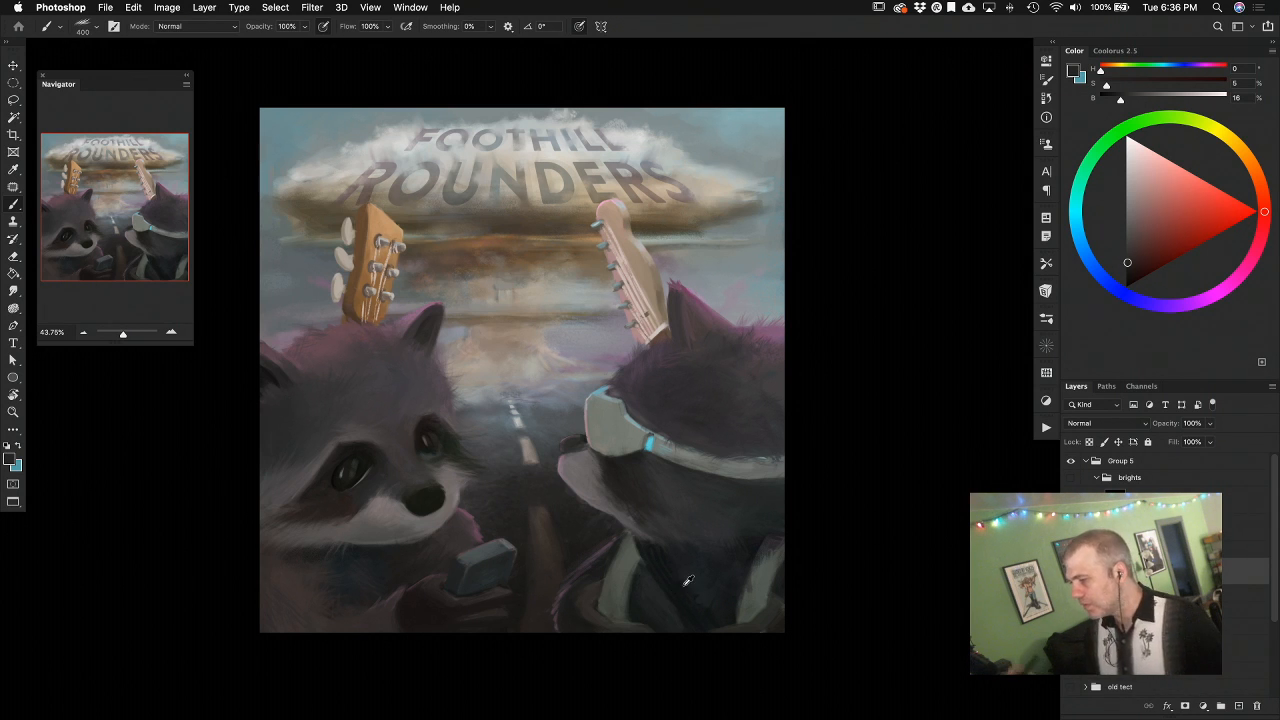
alt+click(778, 327)
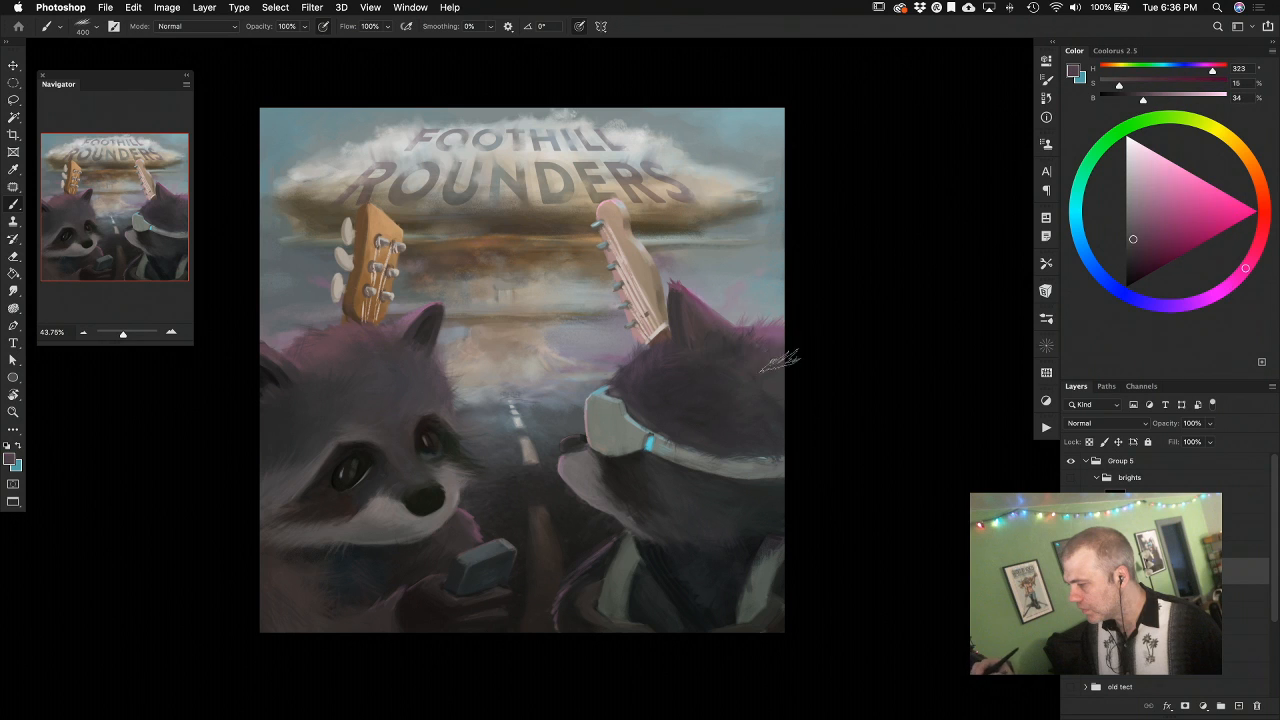
alt+click(748, 375)
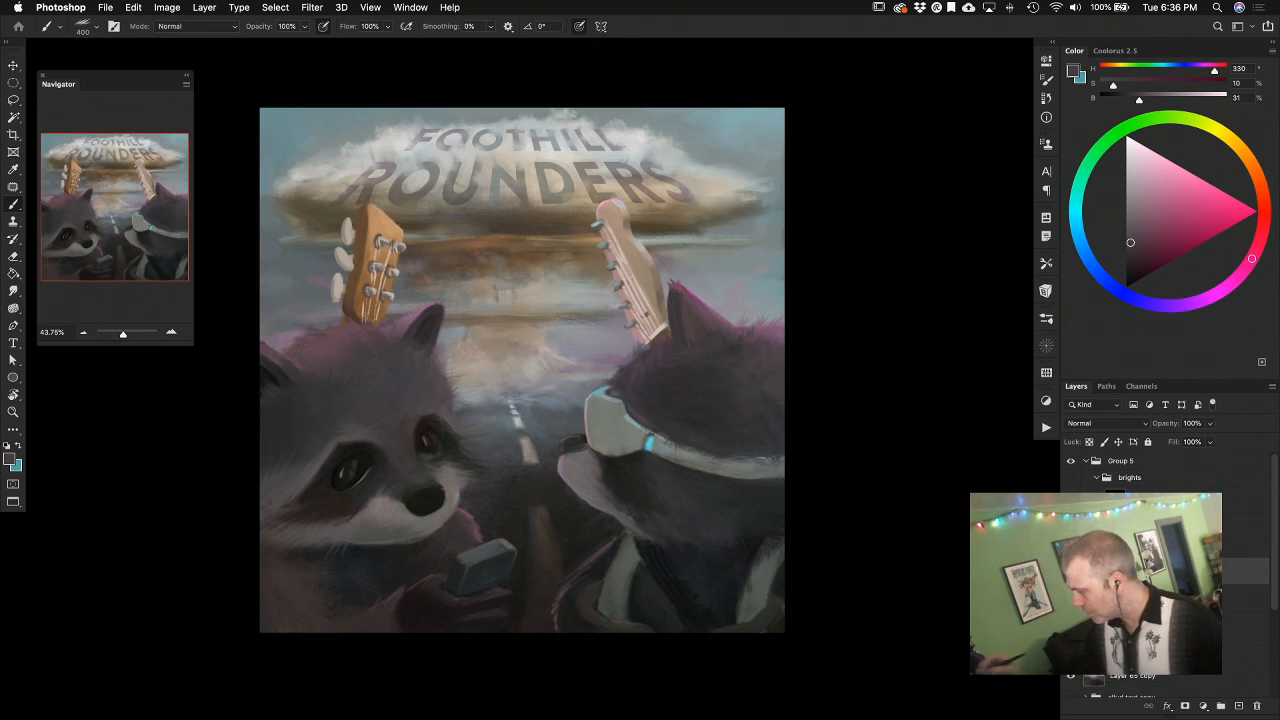
Set the current layer to Multiply and shade the raccoons' lower fur in pale pink (H 330, S 10, B 78), enlarging the fur brush to 900
click(1091, 425)
click(1107, 460)
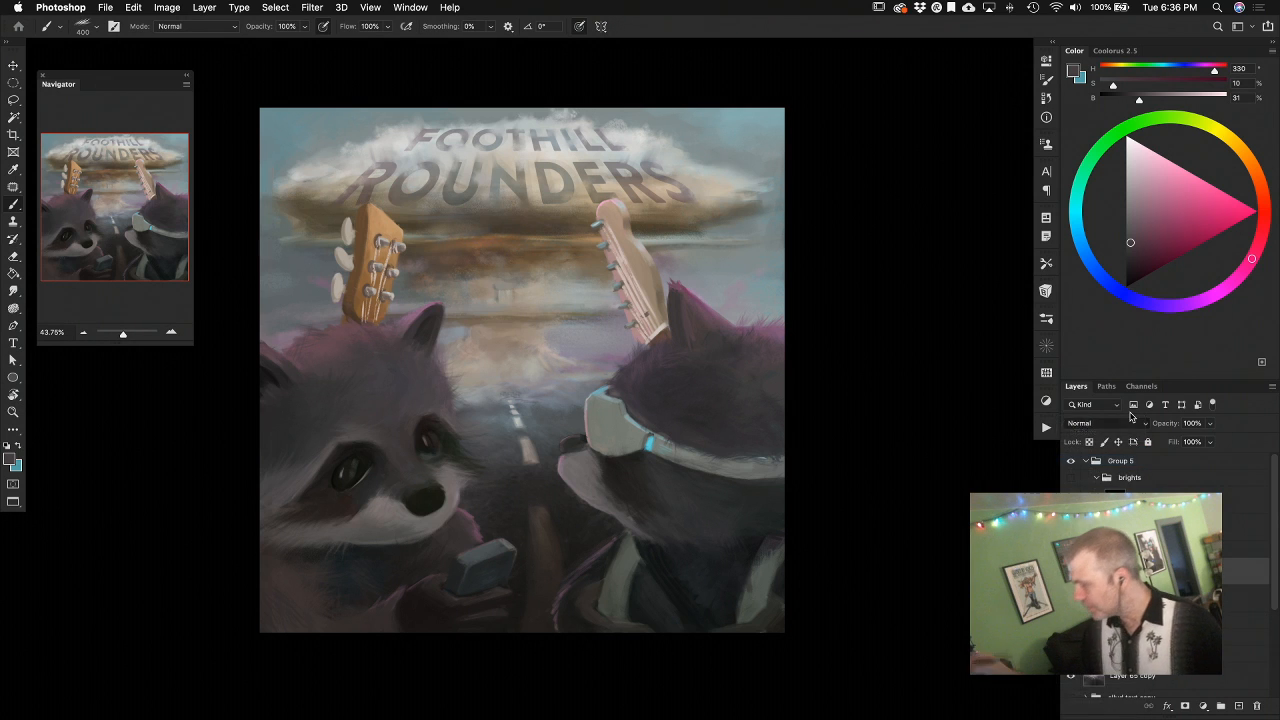
drag(1138, 218, 1136, 175)
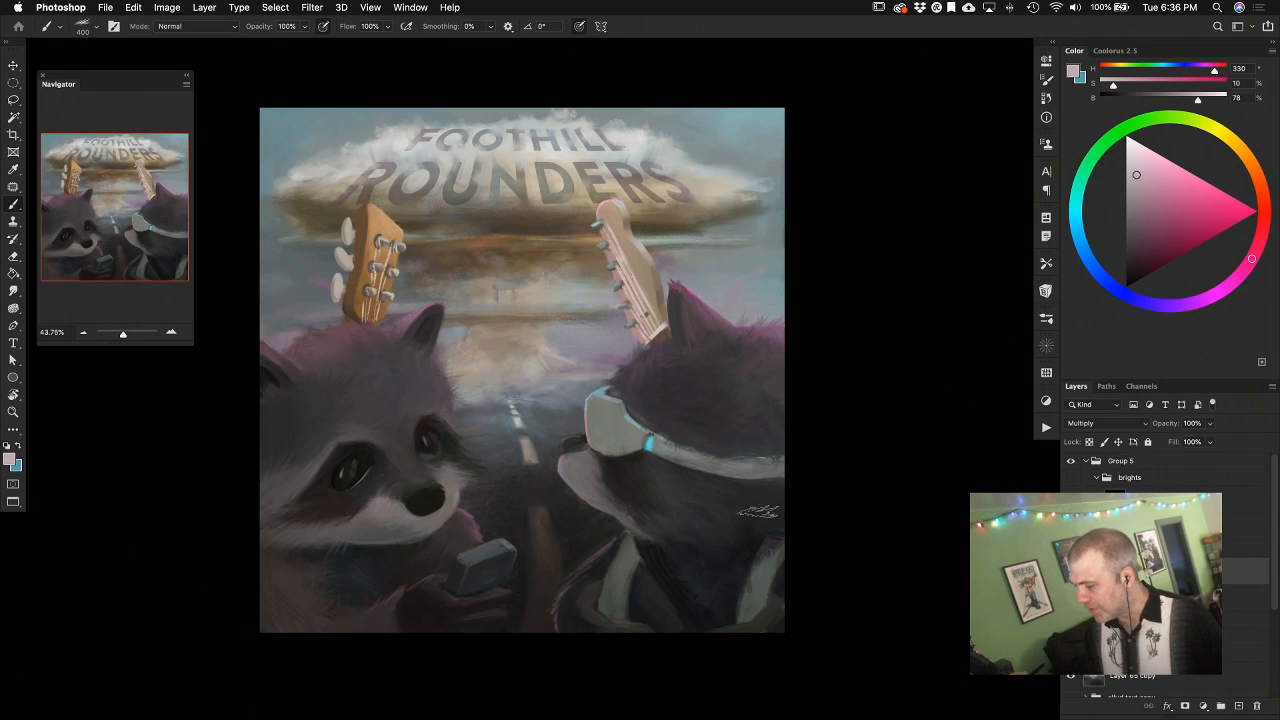
key(bracketright)
key(bracketright)
key(bracketright)
key(bracketright)
key(bracketright)
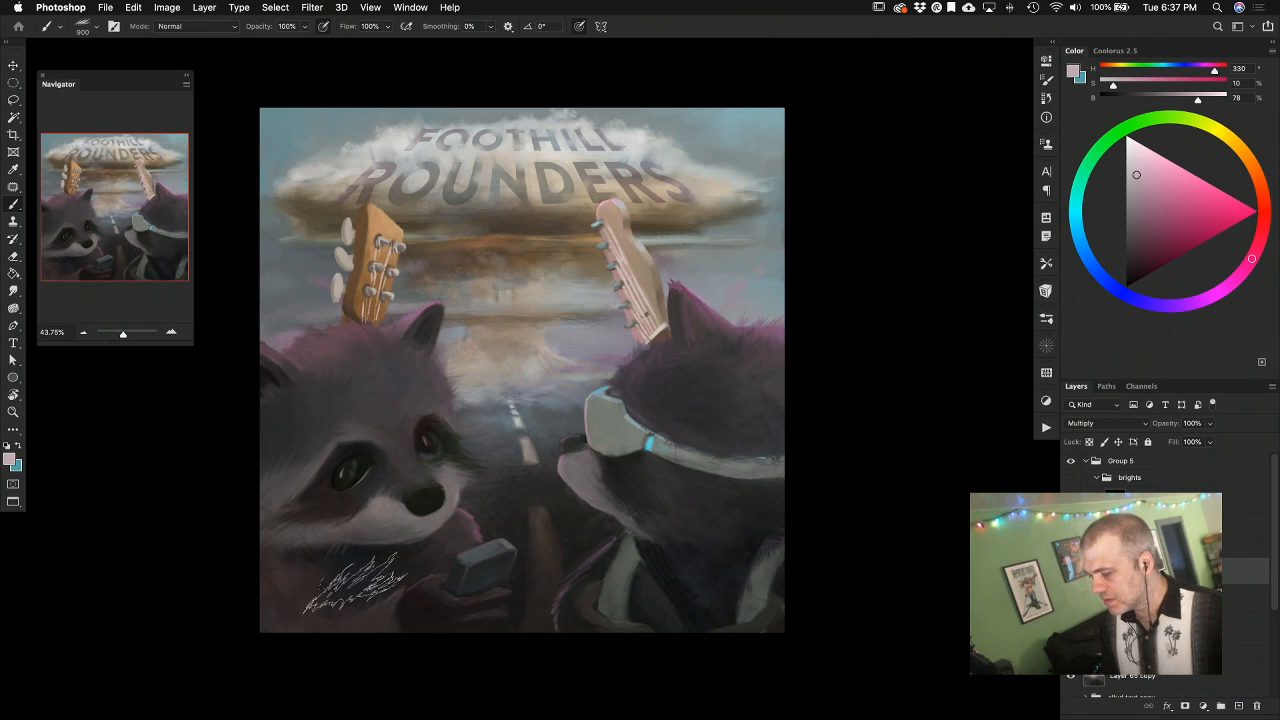
click(1071, 571)
click(1071, 571)
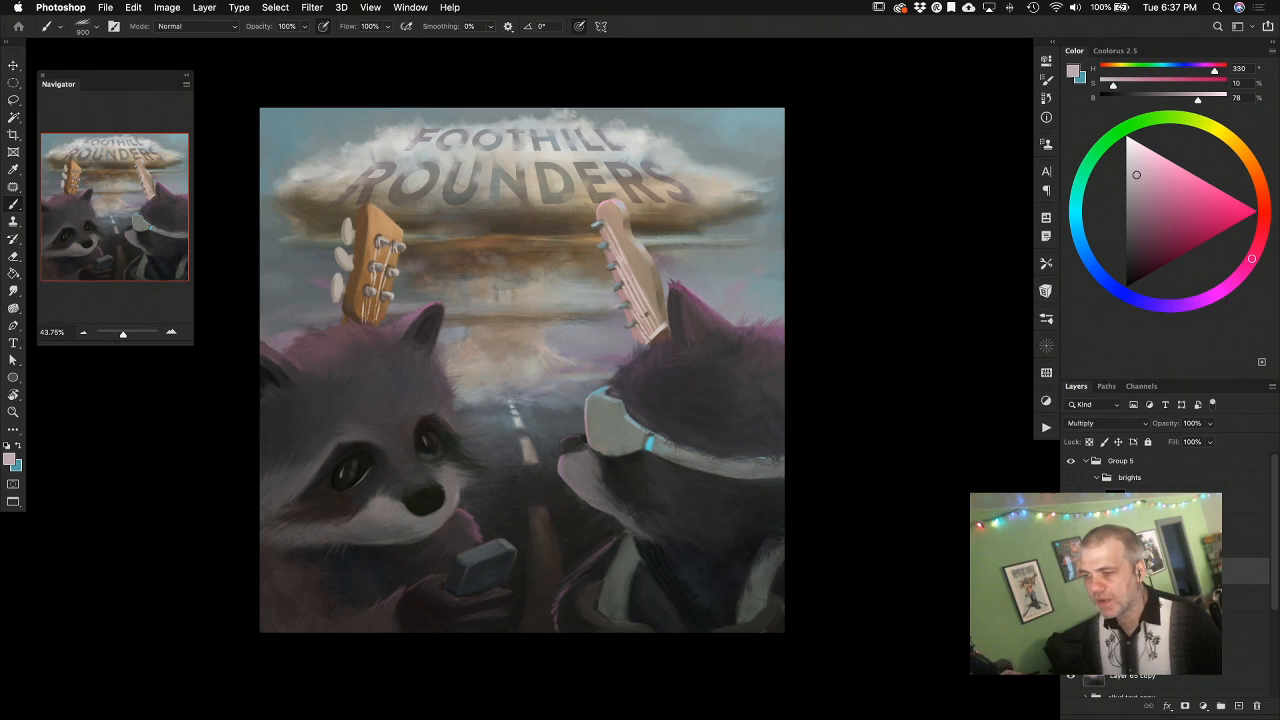
Merge the Multiply layer down and set up an Overlay layer for painting with pale pink, H 330, S 10, B 85
key(super+e)
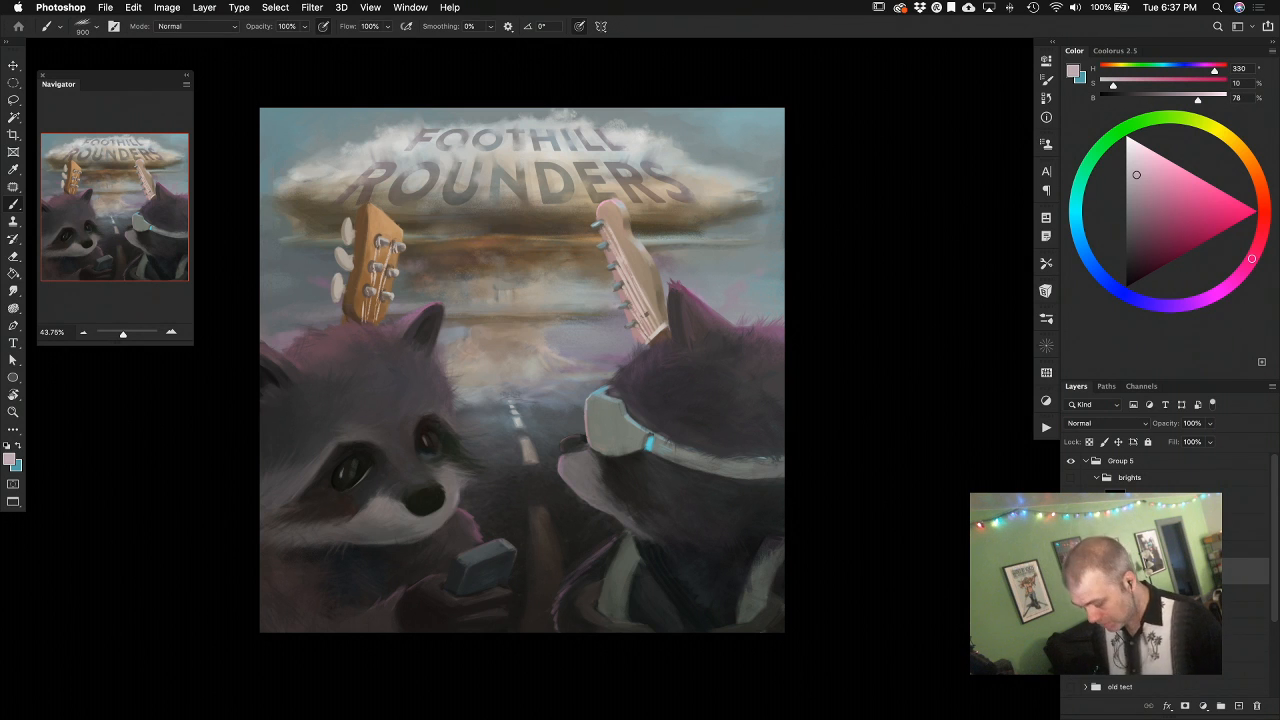
drag(1138, 174, 1136, 164)
click(1105, 423)
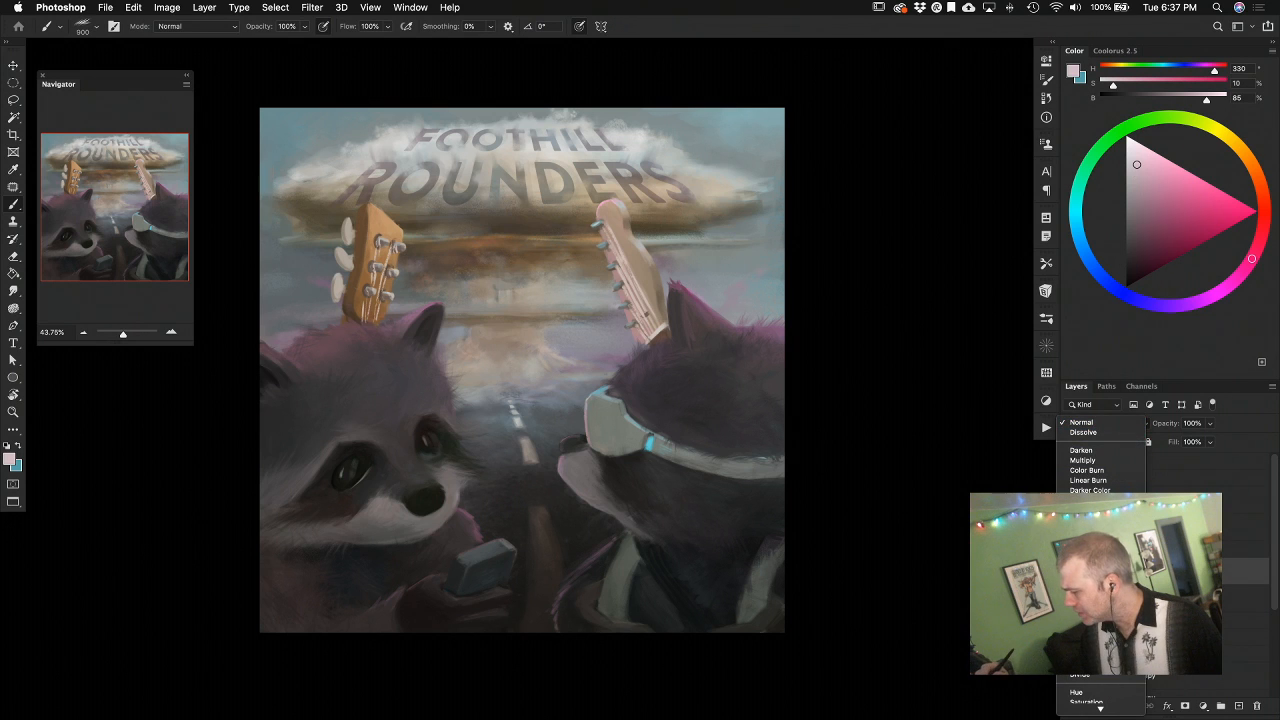
click(1083, 567)
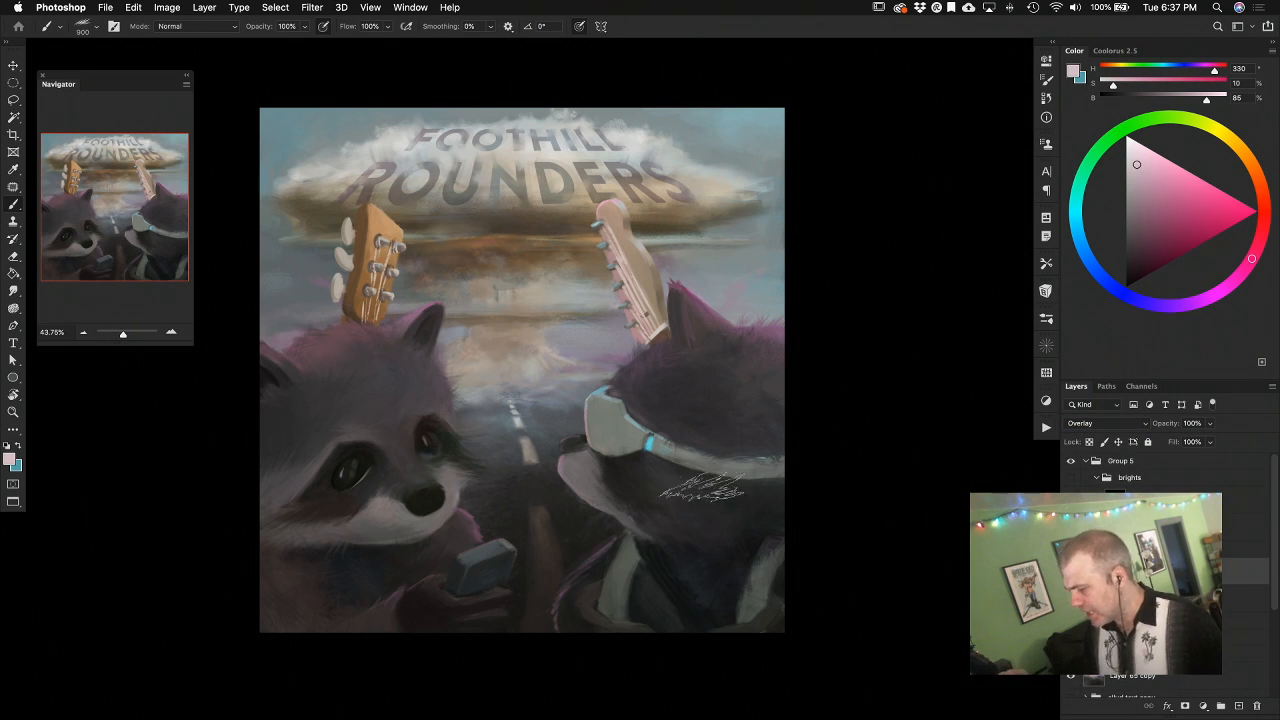
Reduce the fur brush size to 400 px
key(bracketleft)
key(bracketleft)
key(bracketleft)
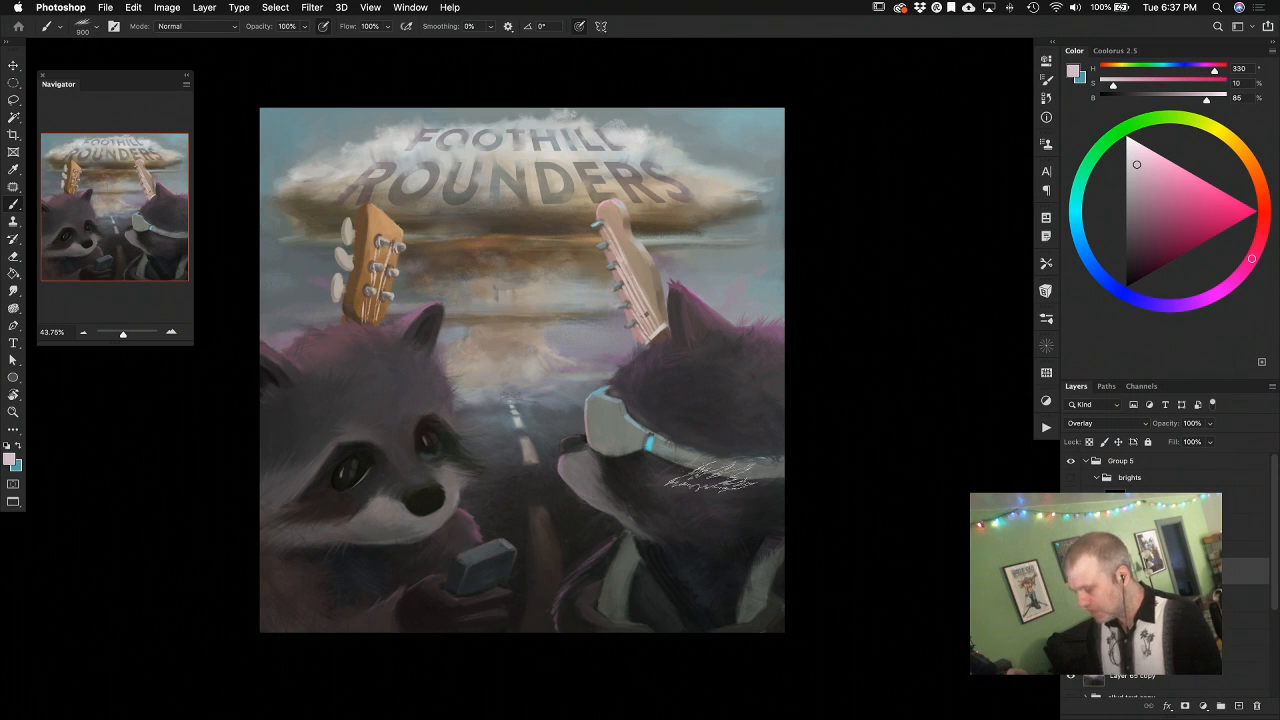
key(bracketleft)
key(bracketleft)
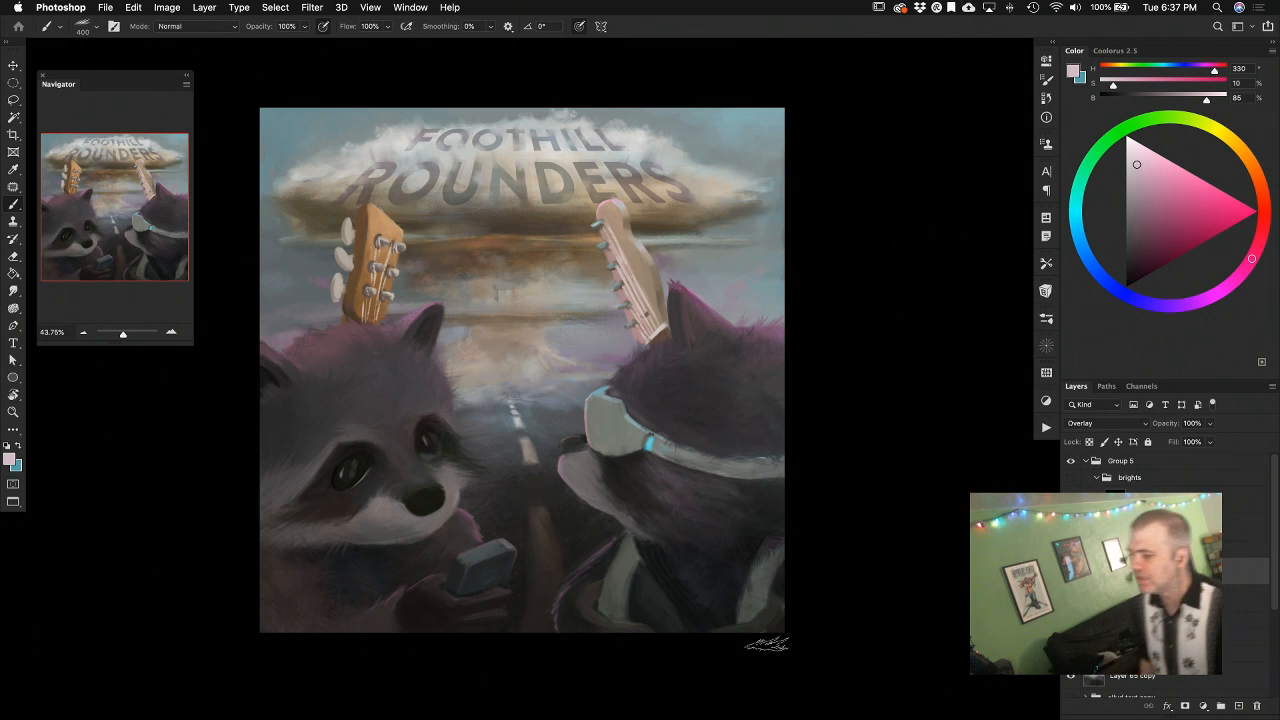
Undo the recent pale pink strokes made with the 400 px fur brush
key(super+z)
key(super+z)
key(super+z)
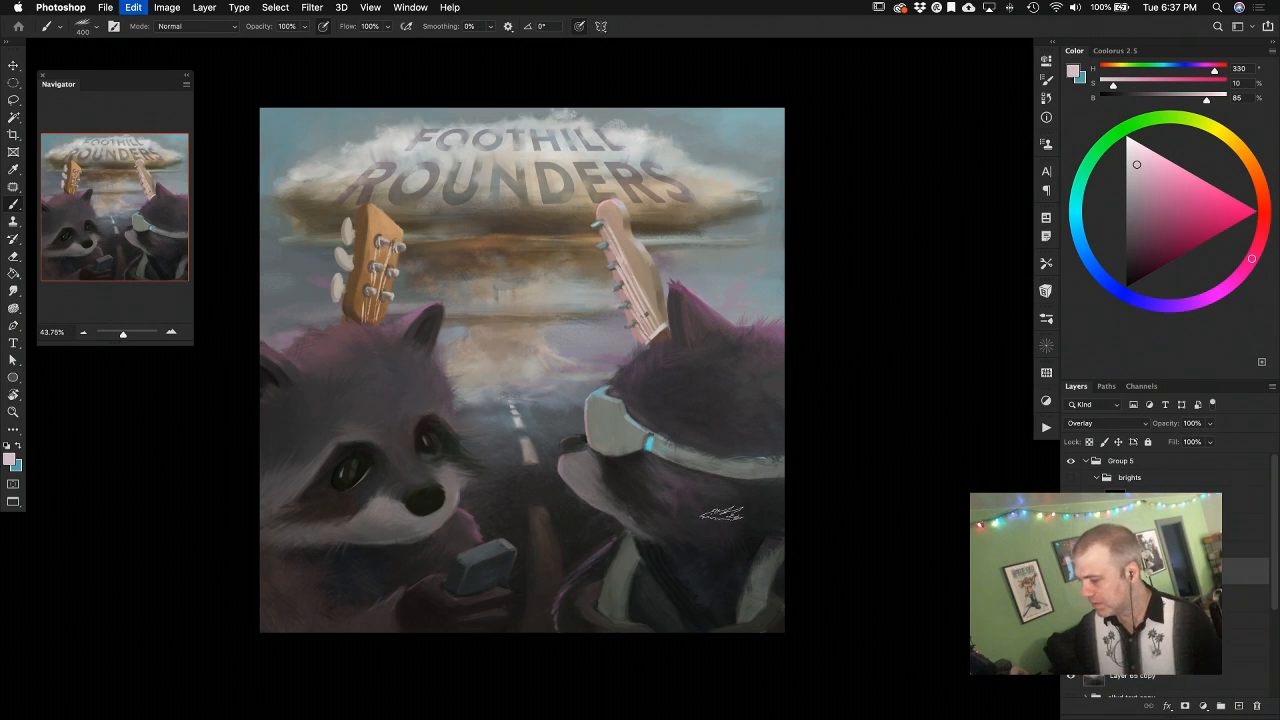
key(super+z)
key(super+z)
key(super+z)
key(super+z)
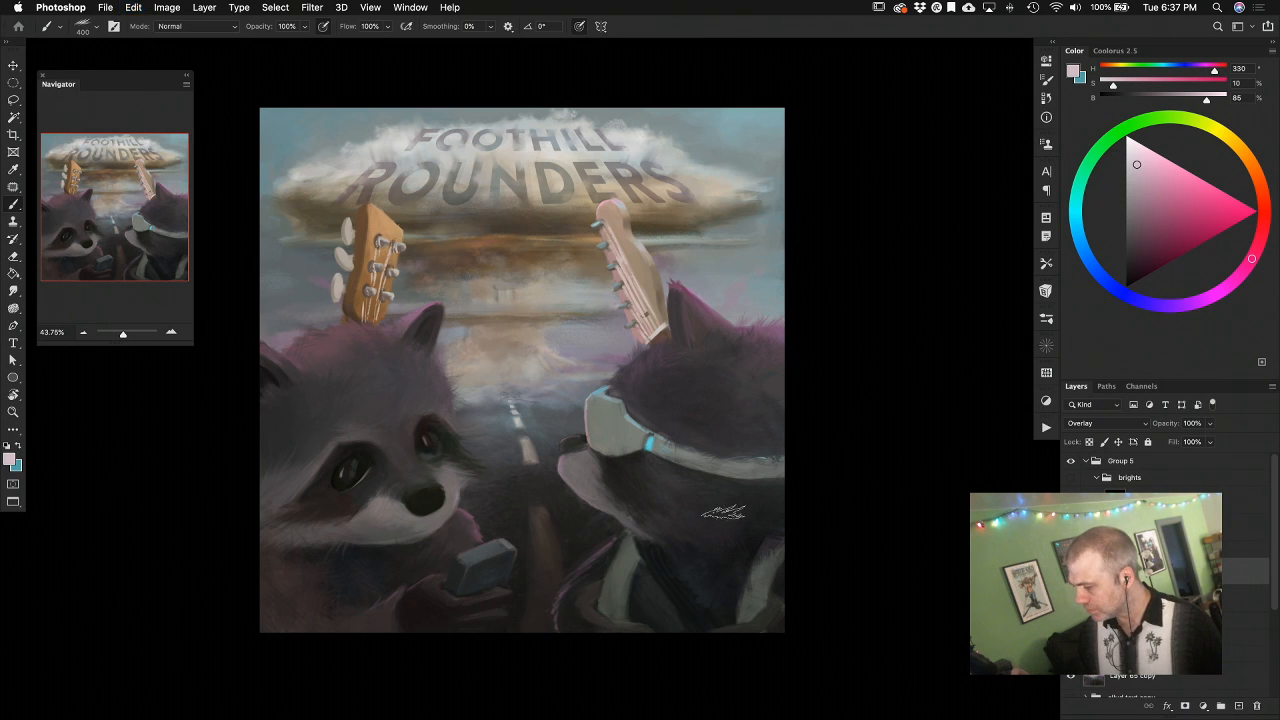
key(super+z)
Paint pink, H 330, S 30, B 100, beneath the right raccoon's goggle strap on a layer set to Overlay
click(1151, 164)
drag(1151, 162, 1165, 158)
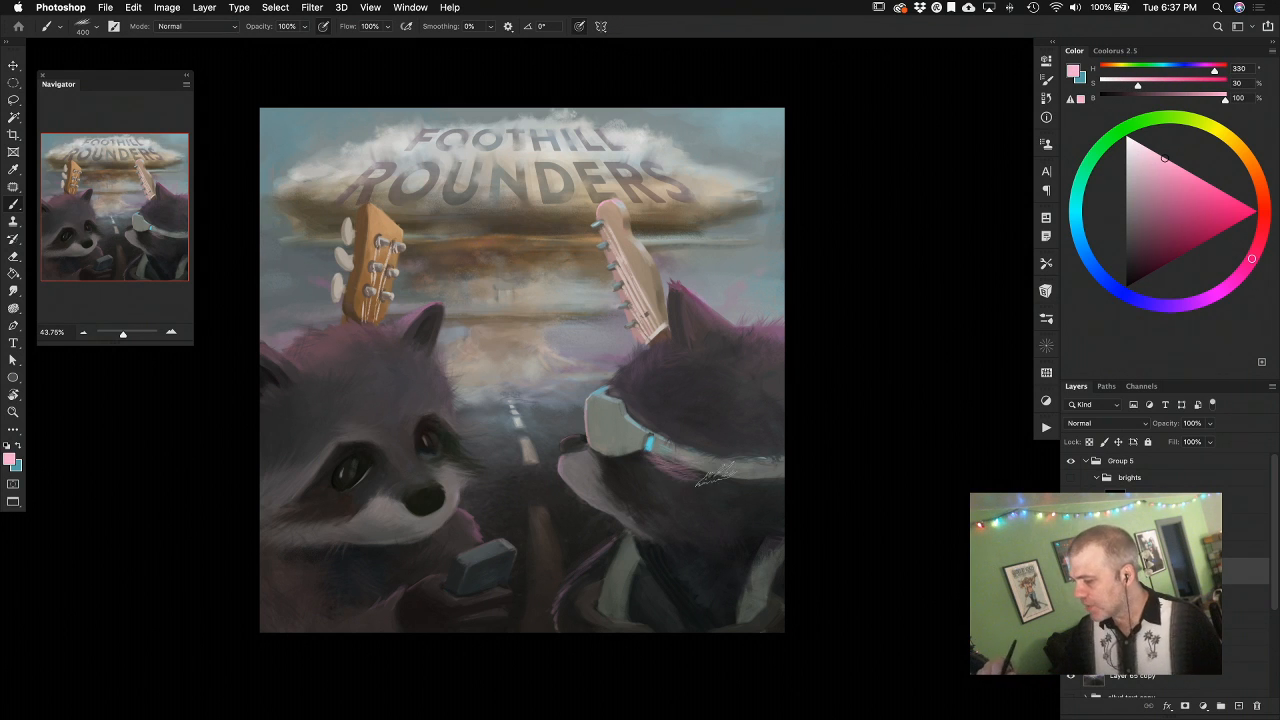
key(super+z)
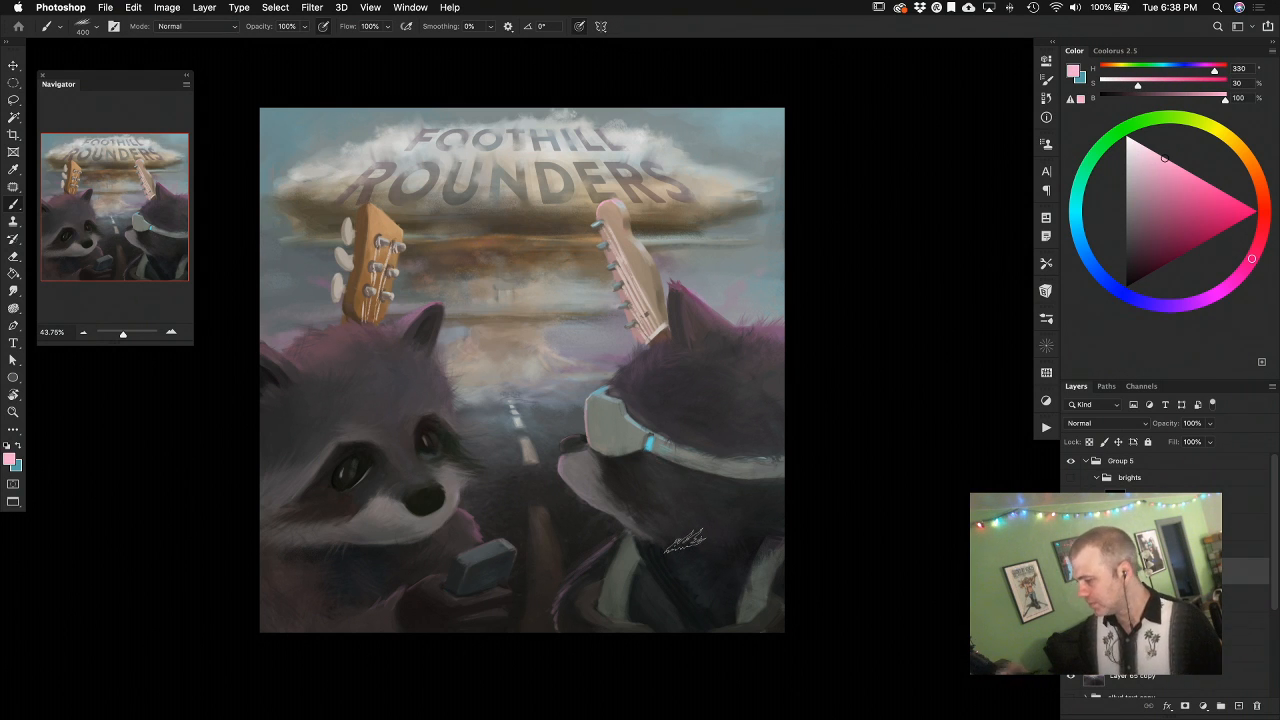
click(1122, 423)
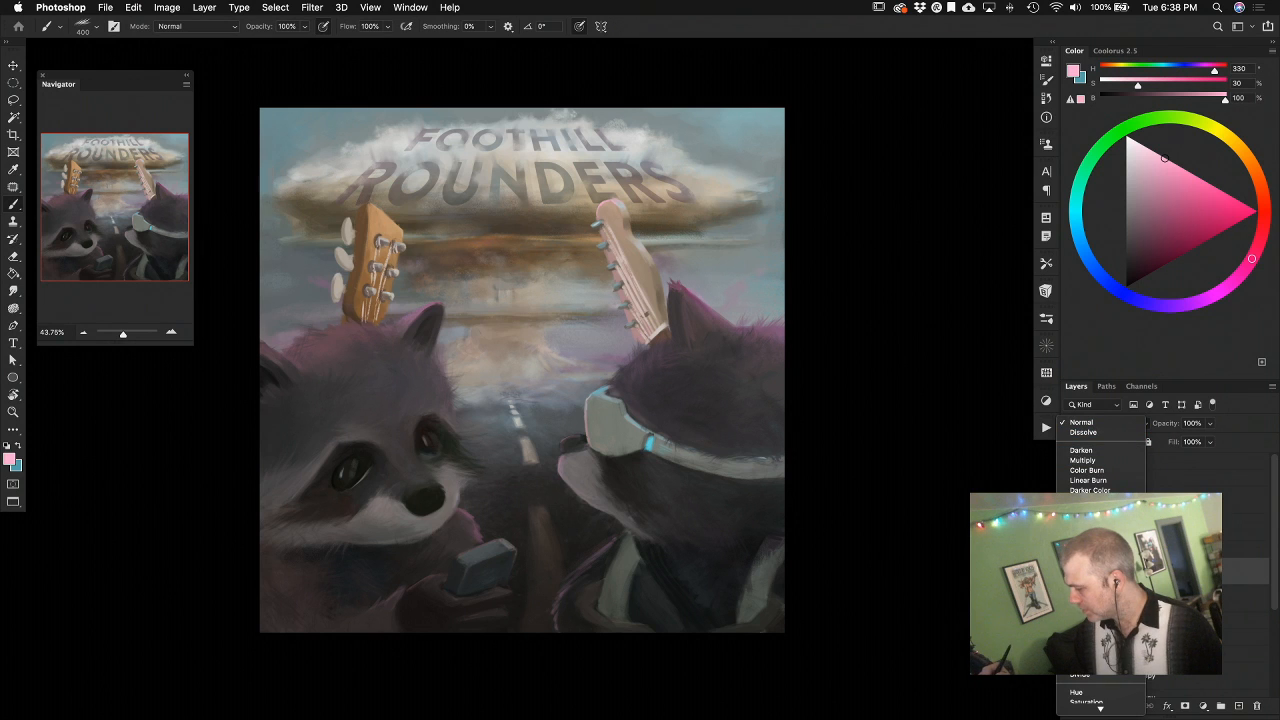
click(1085, 566)
drag(706, 474, 669, 476)
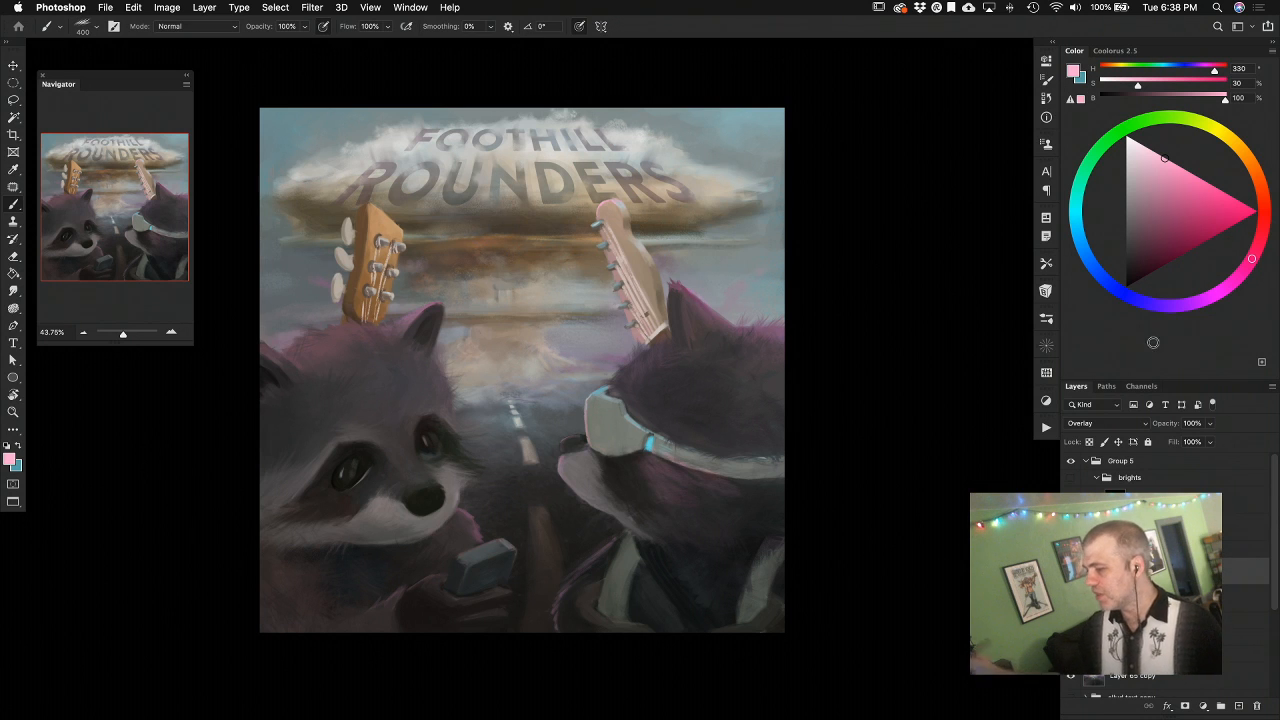
Add light blue highlights, H 194, S 37, B 93, along the right raccoon's goggle strap and undo the last two strokes
key(x)
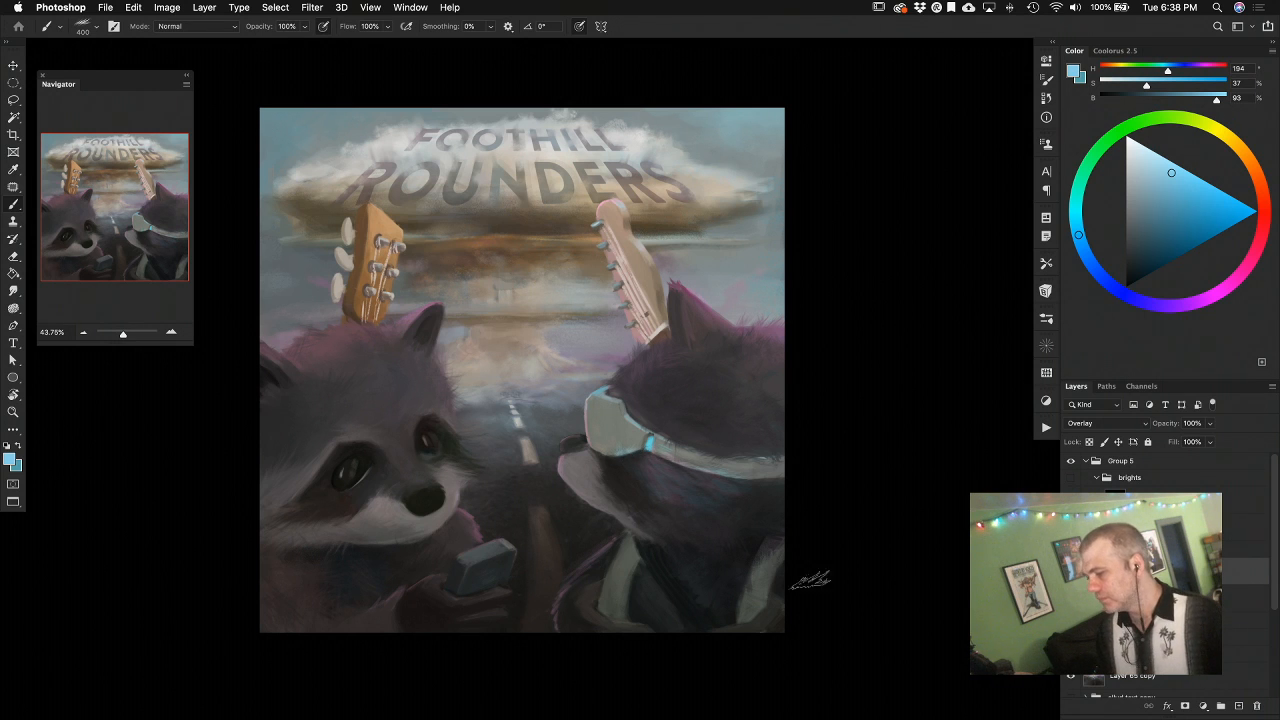
key(super+z)
key(super+z)
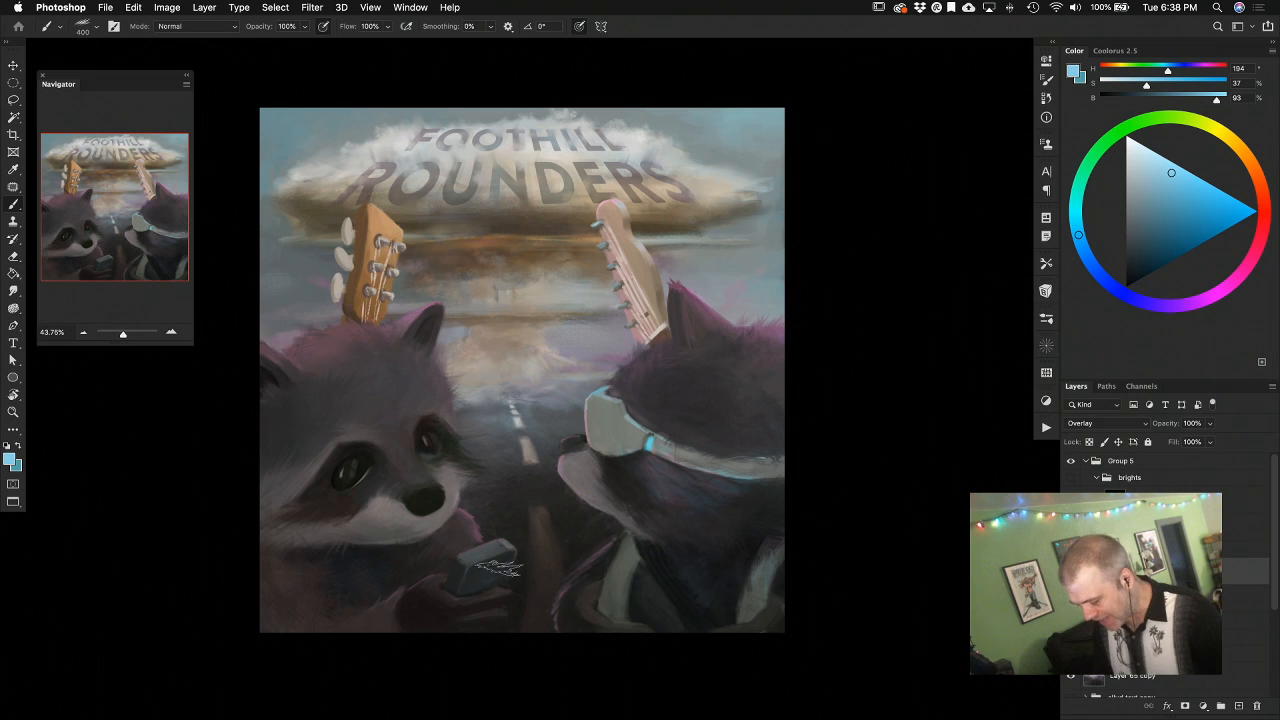
Collapse the EldarZakirov's FUR Brush set and switch to the recently used 125 px brush
right_click(510, 574)
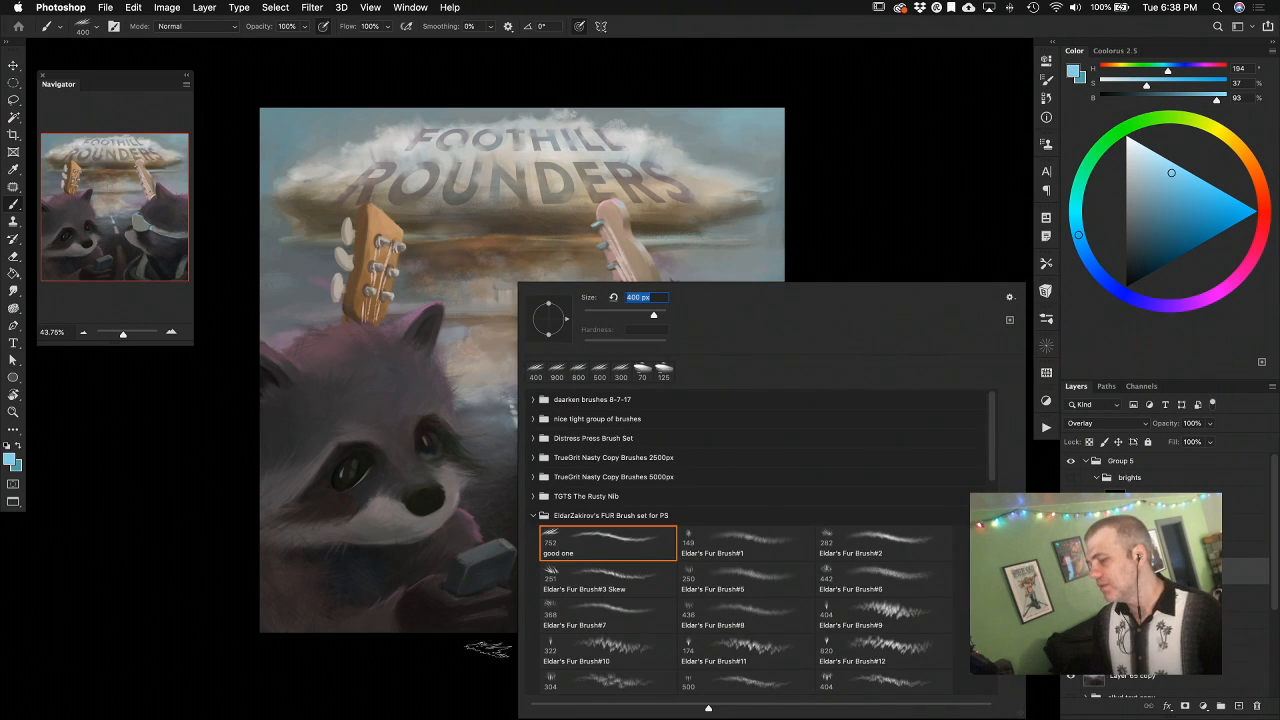
click(532, 516)
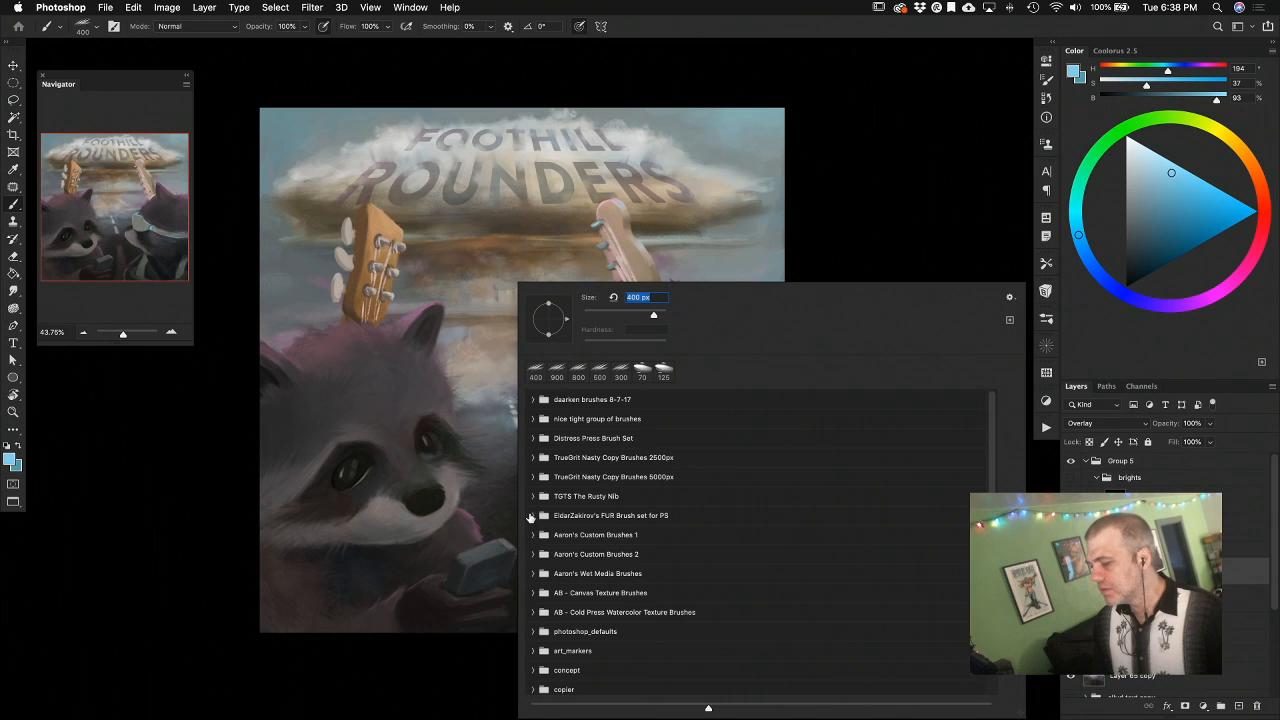
click(531, 516)
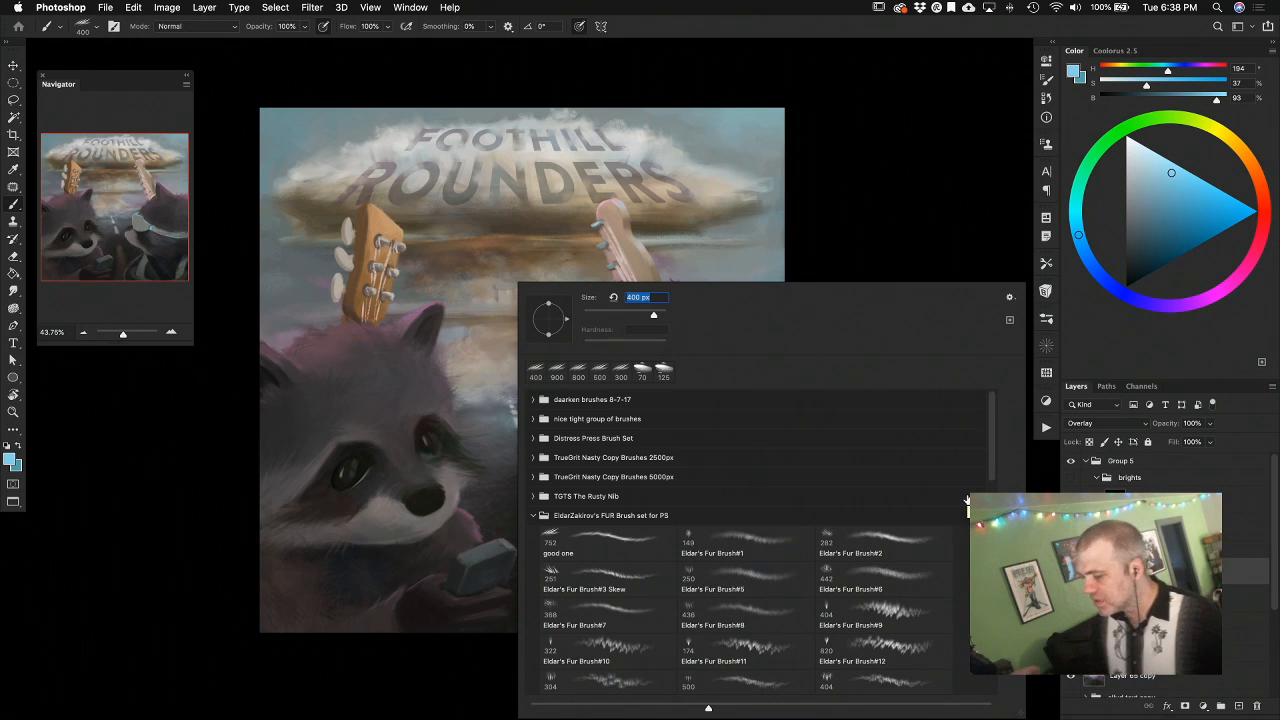
click(533, 515)
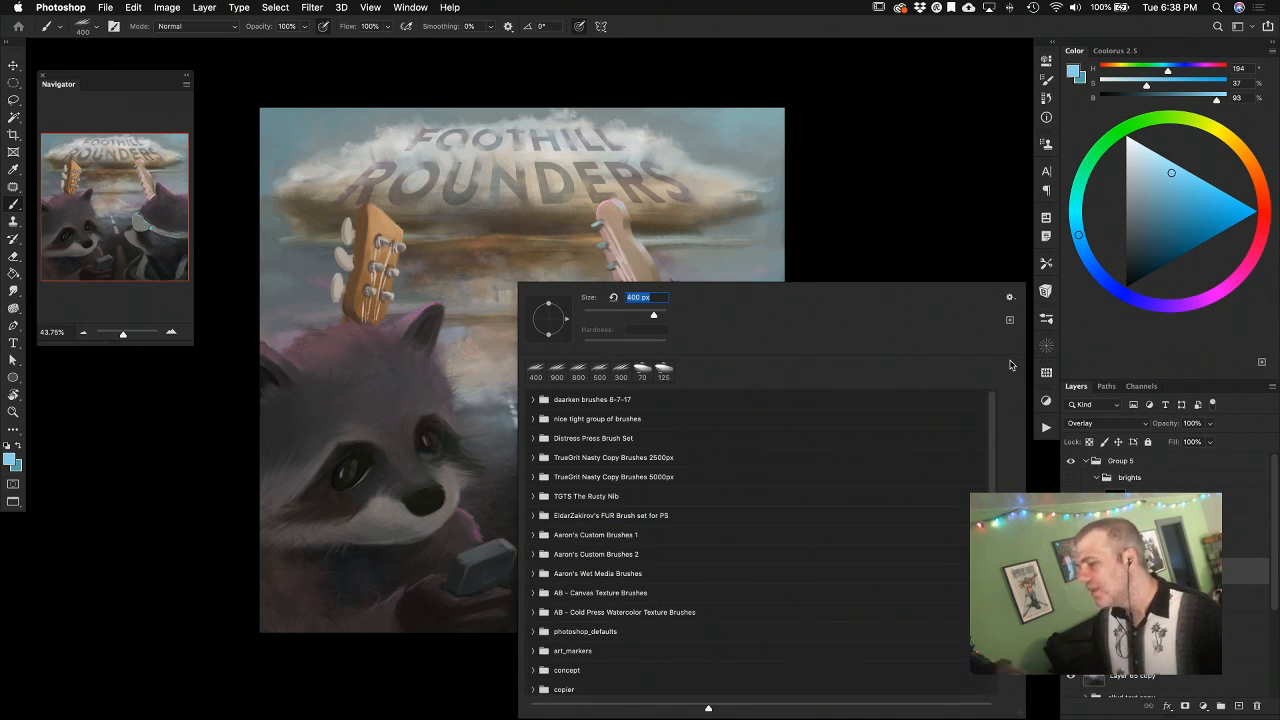
click(663, 368)
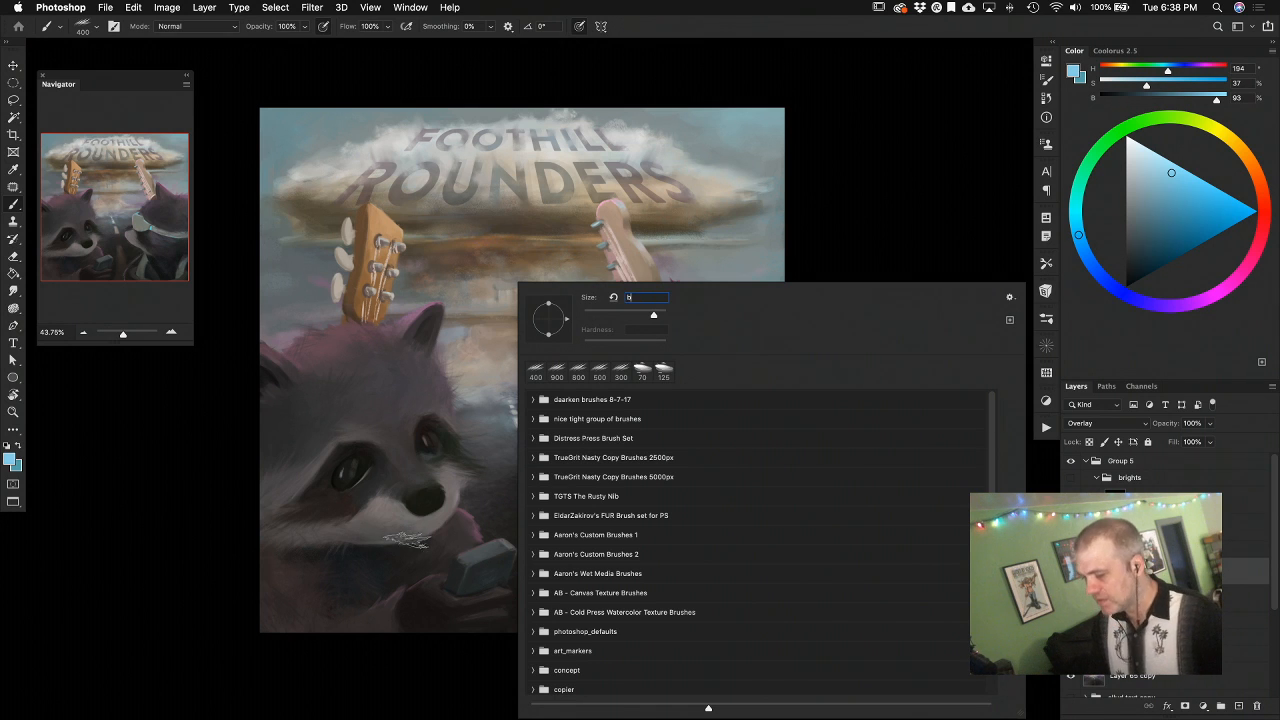
click(388, 530)
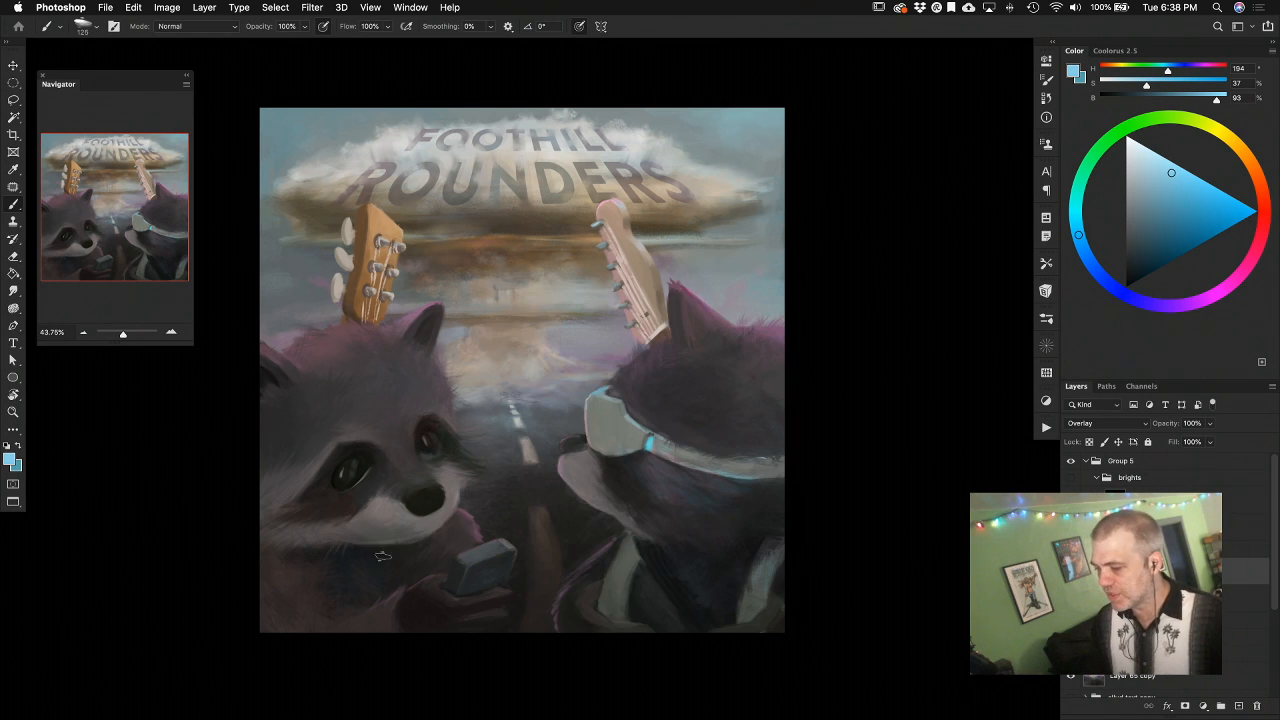
Paint sampled dark purple fur colour beneath the right raccoon's goggle strap and merge the Overlay layer down
alt+click(750, 487)
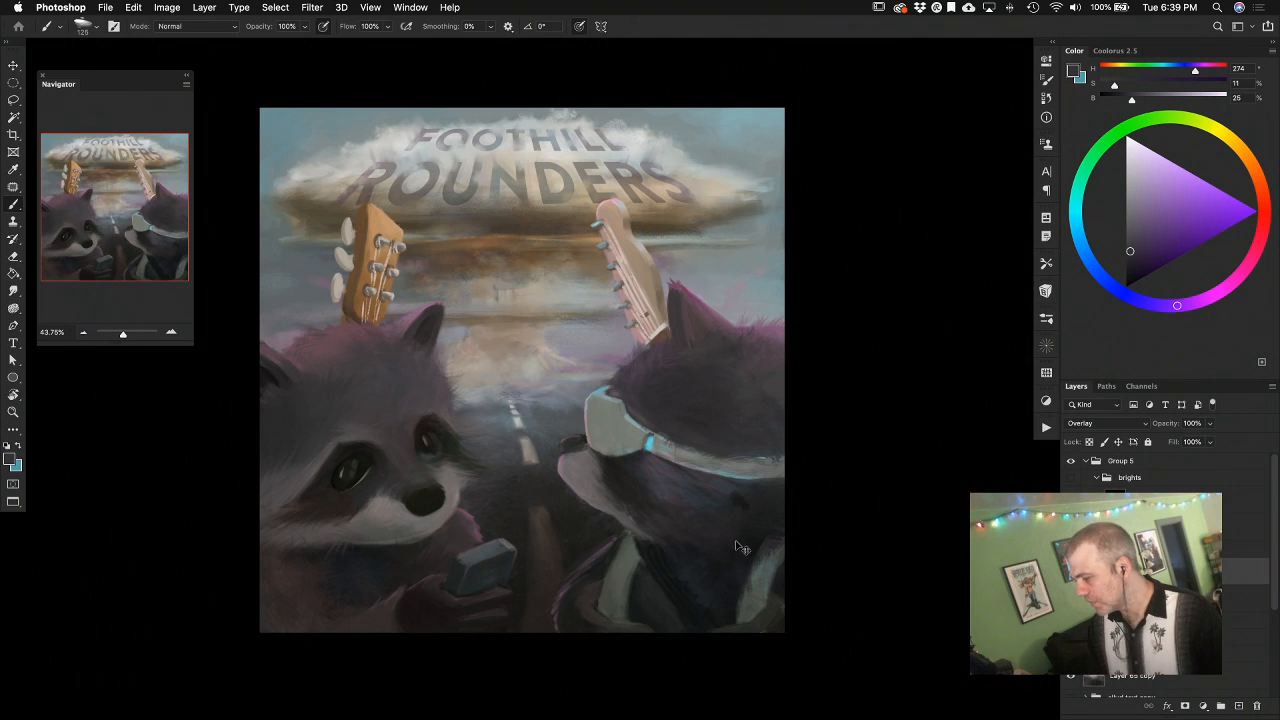
drag(658, 472, 738, 483)
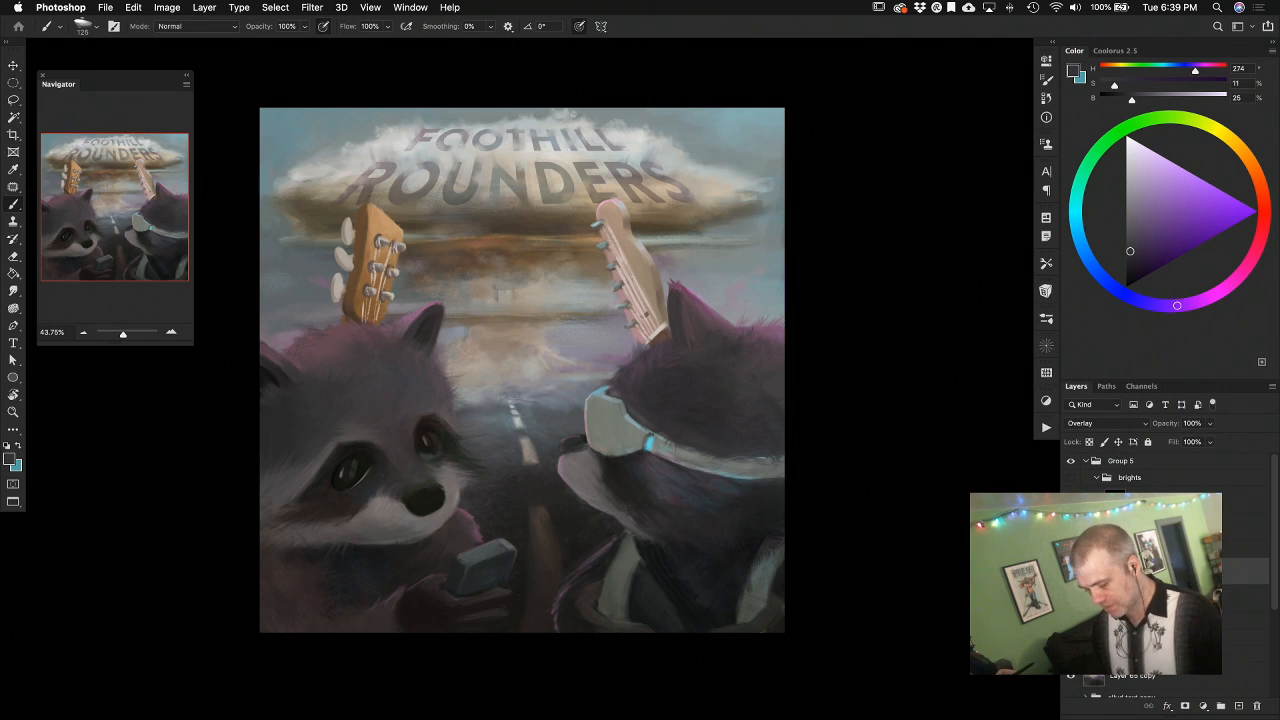
key(super+e)
Sample the grey of the right raccoon's goggles as the paint colour, H 105, S 6, B 53
alt+click(633, 487)
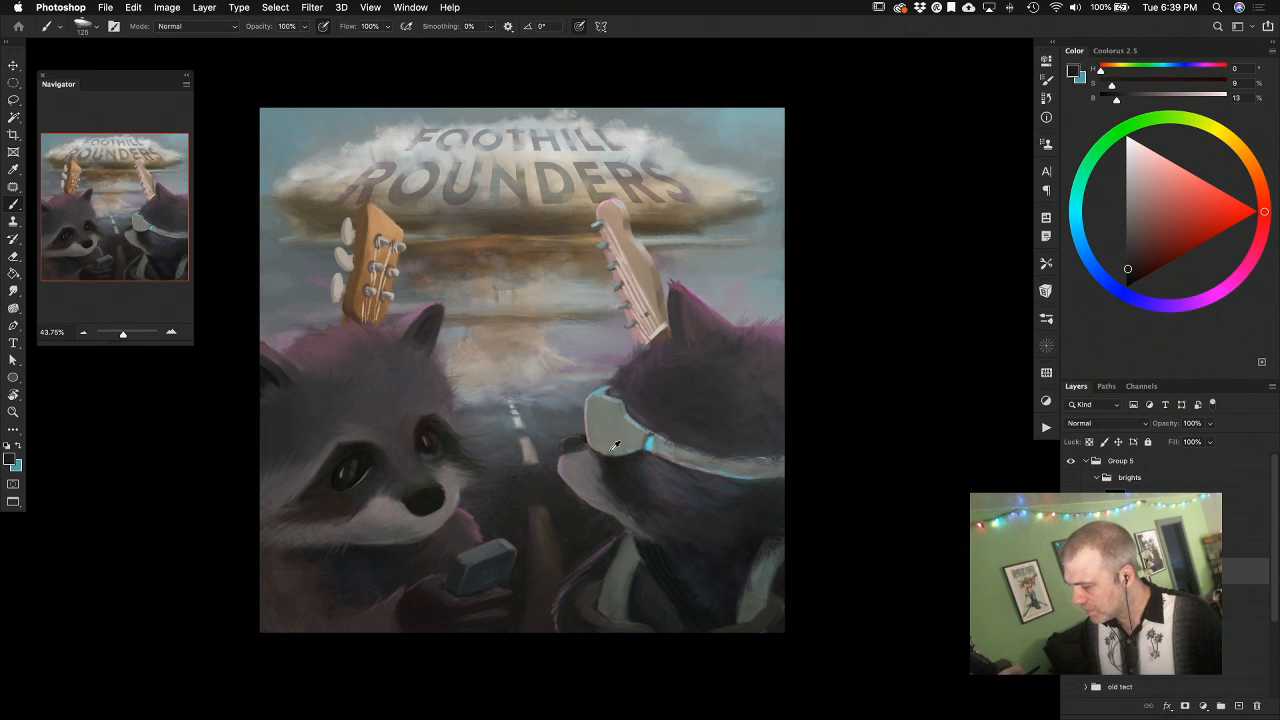
alt+click(616, 443)
alt+click(620, 447)
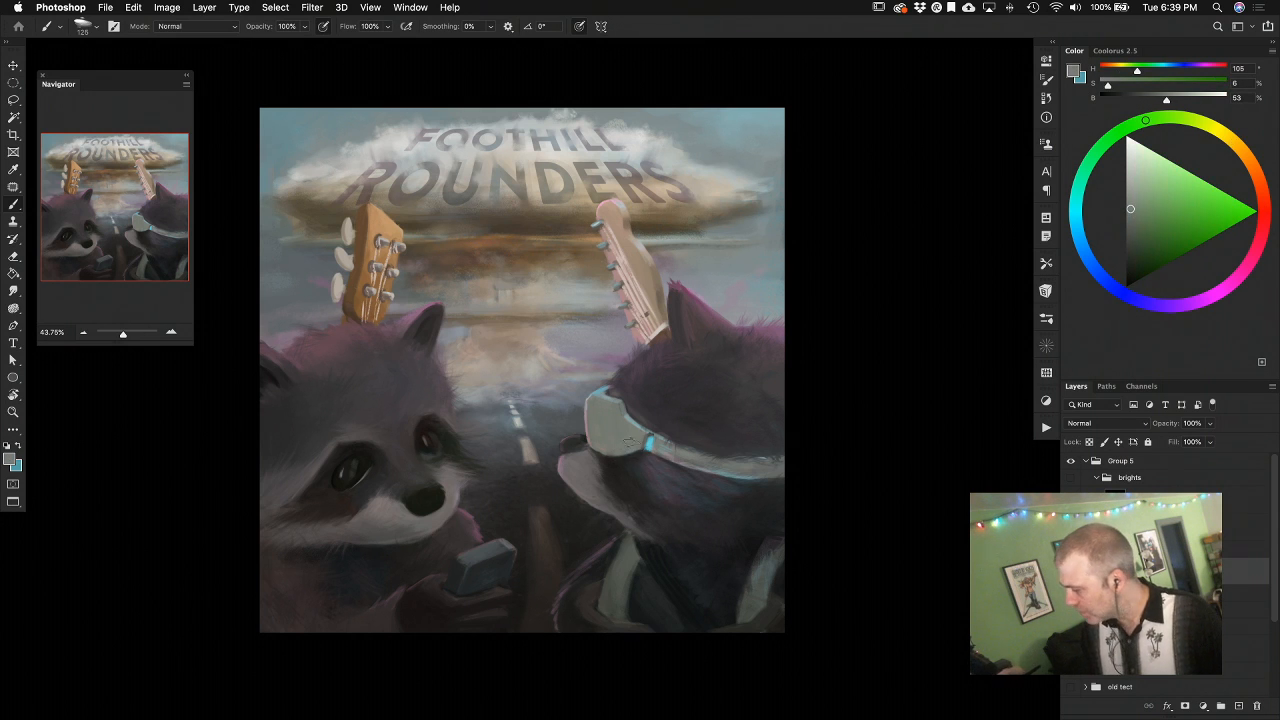
Turn on the visibility of the brights group and make that group active
click(1073, 479)
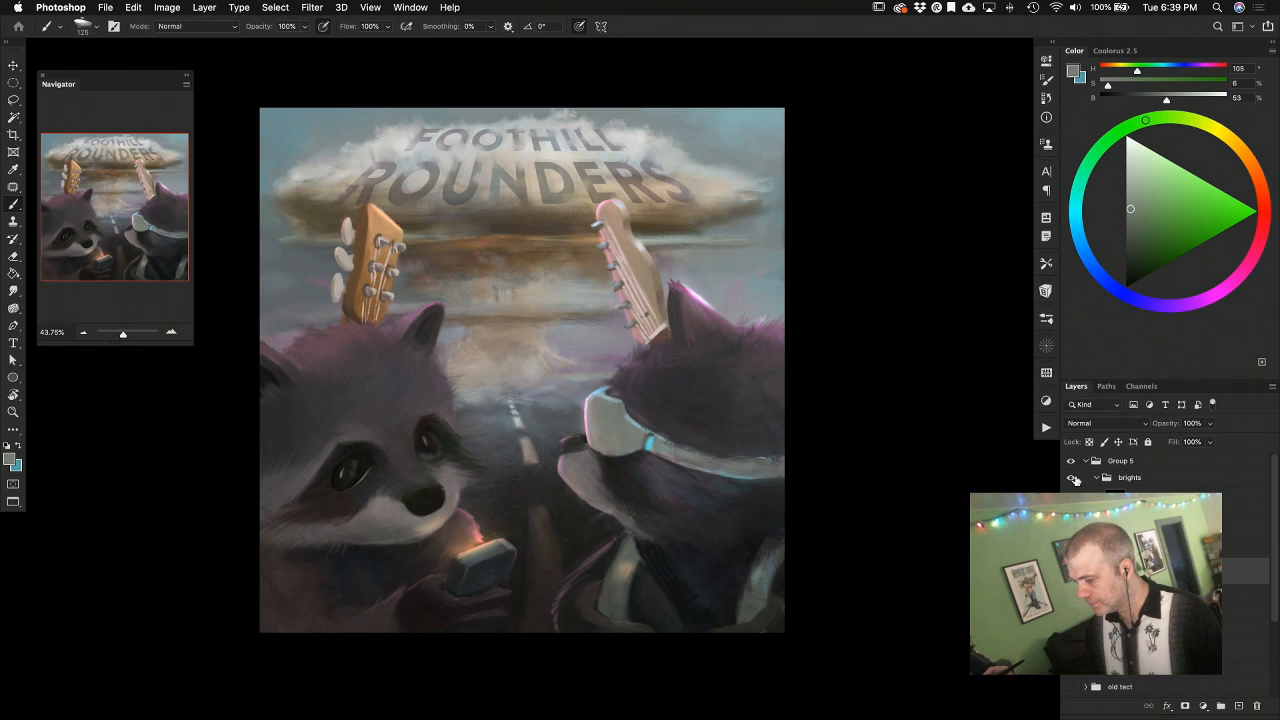
click(1072, 478)
click(1072, 478)
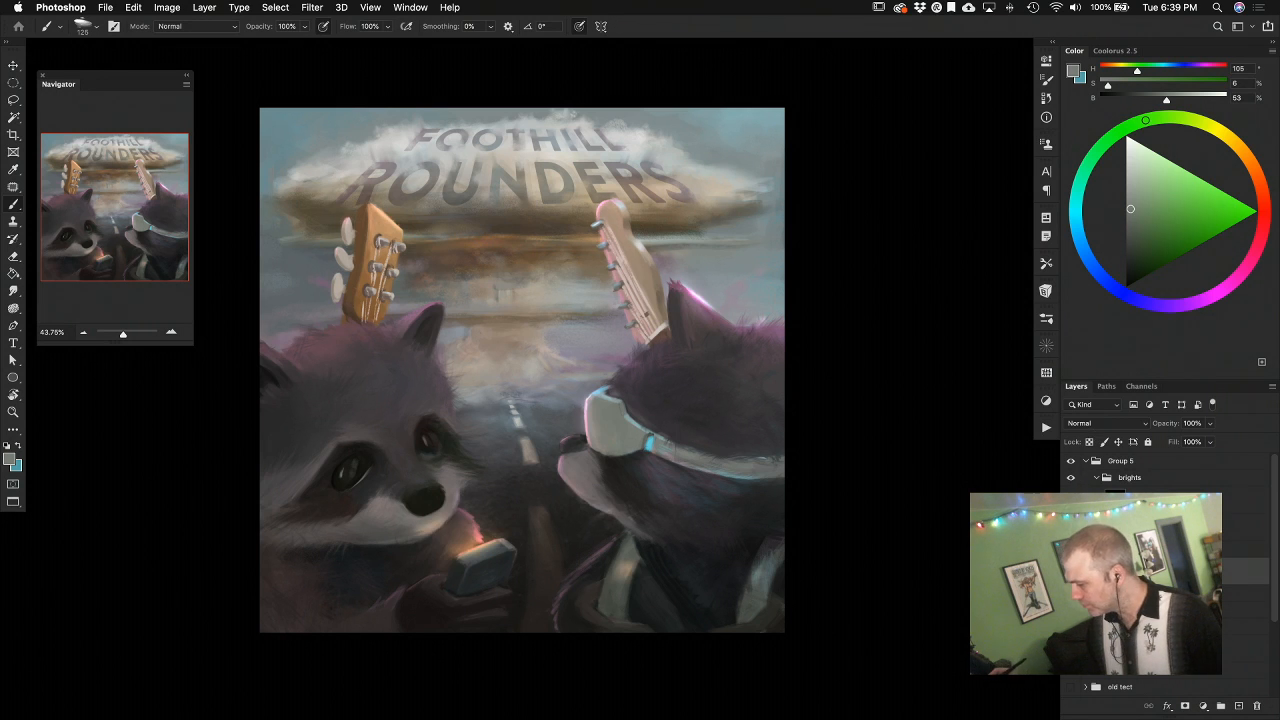
click(1140, 527)
click(1152, 479)
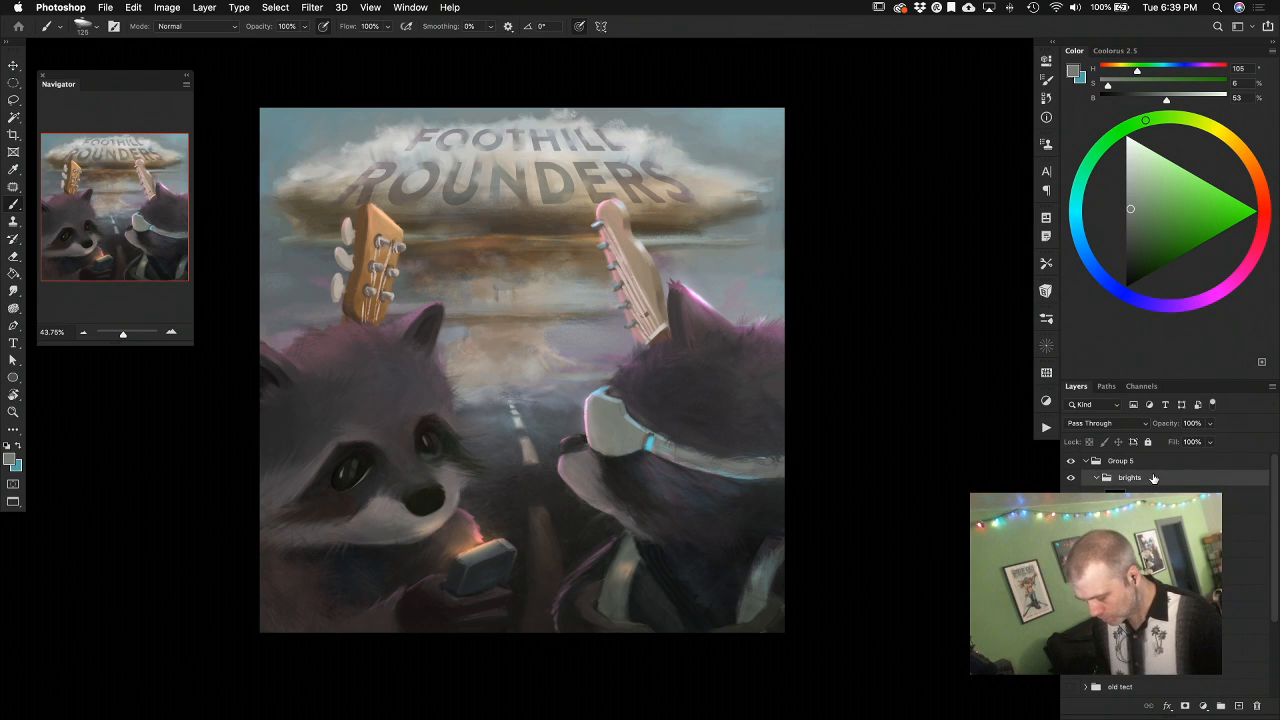
Try repainting the glow above the left raccoon's lighter on a new layer with sampled browns, and delete the layer
key(alt+shift+super+n)
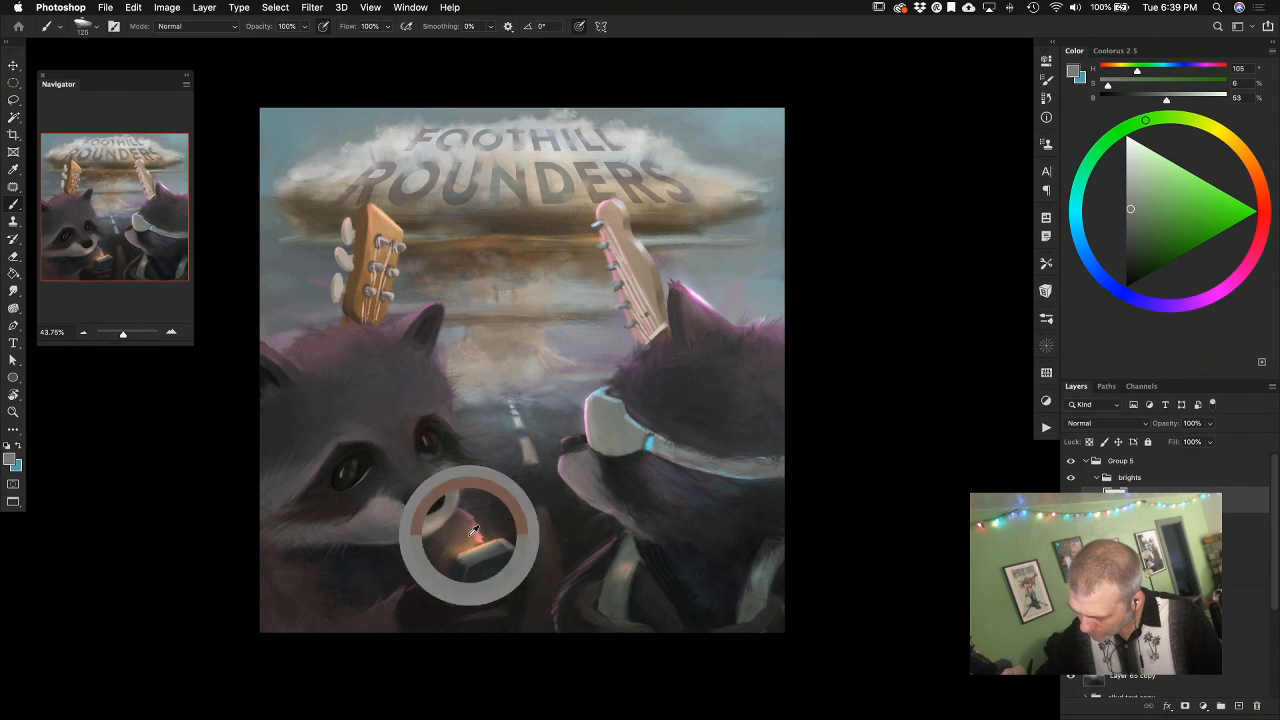
alt+click(474, 529)
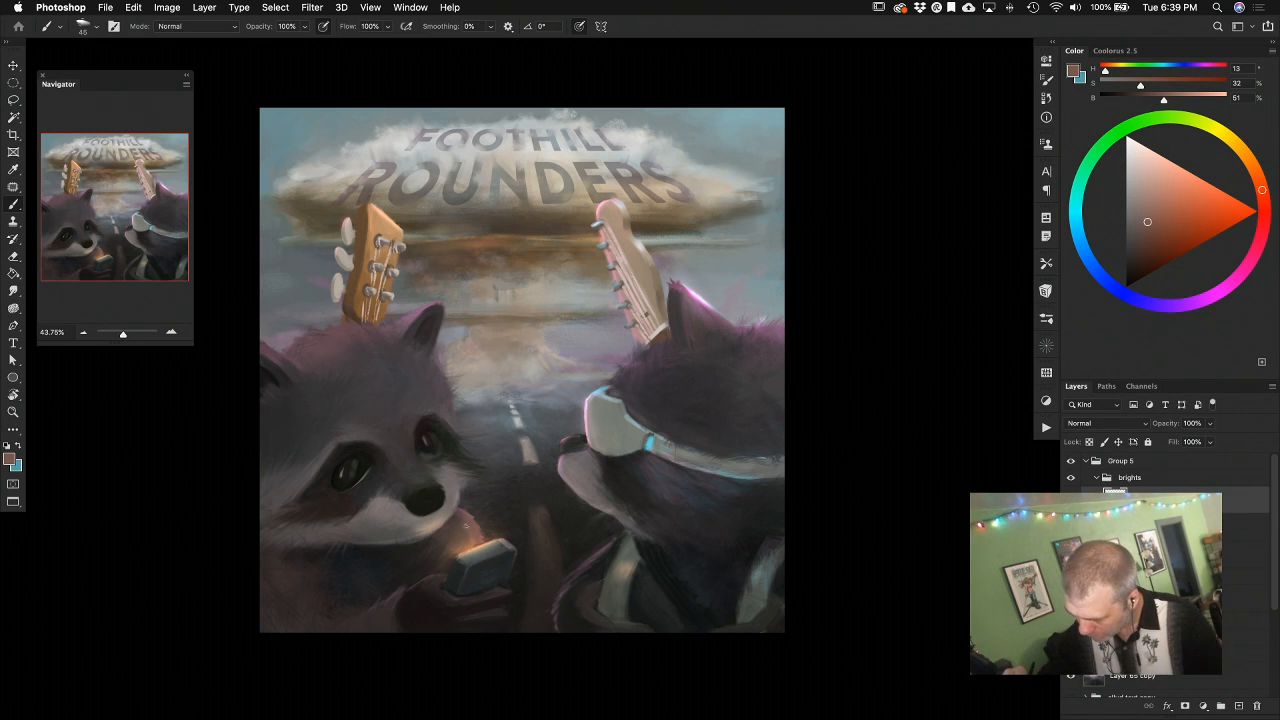
alt+click(458, 515)
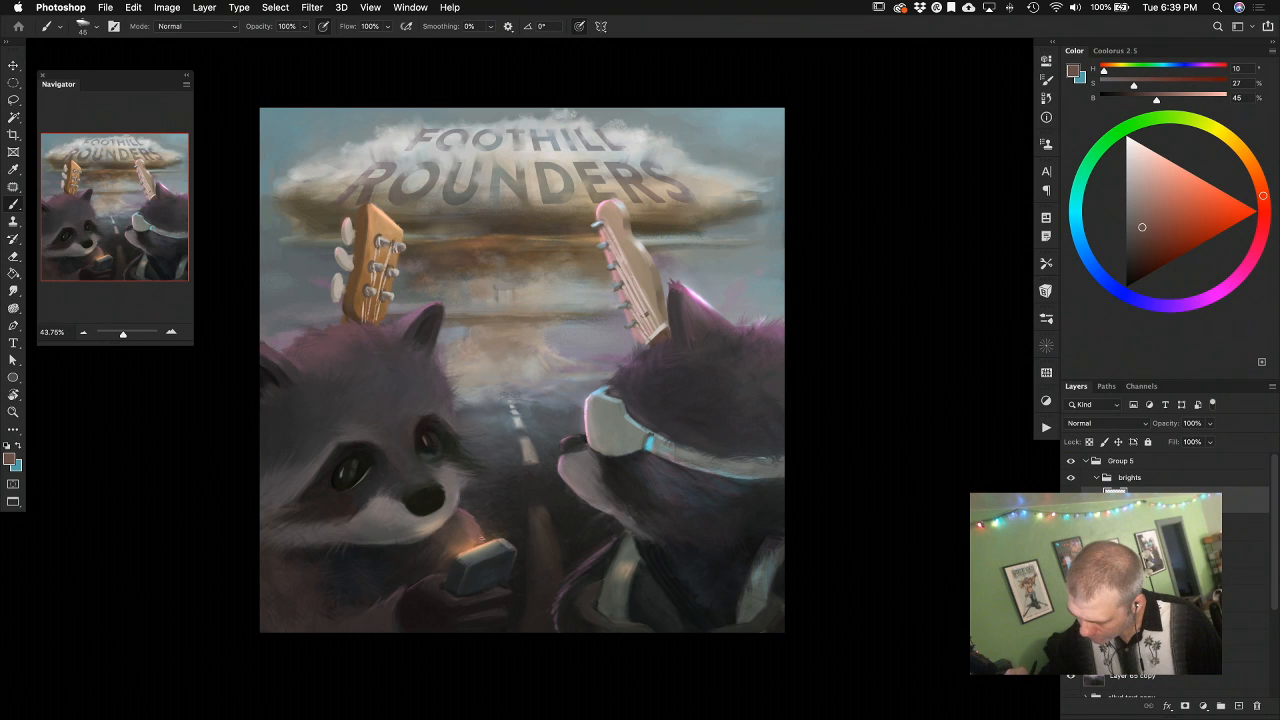
alt+click(465, 521)
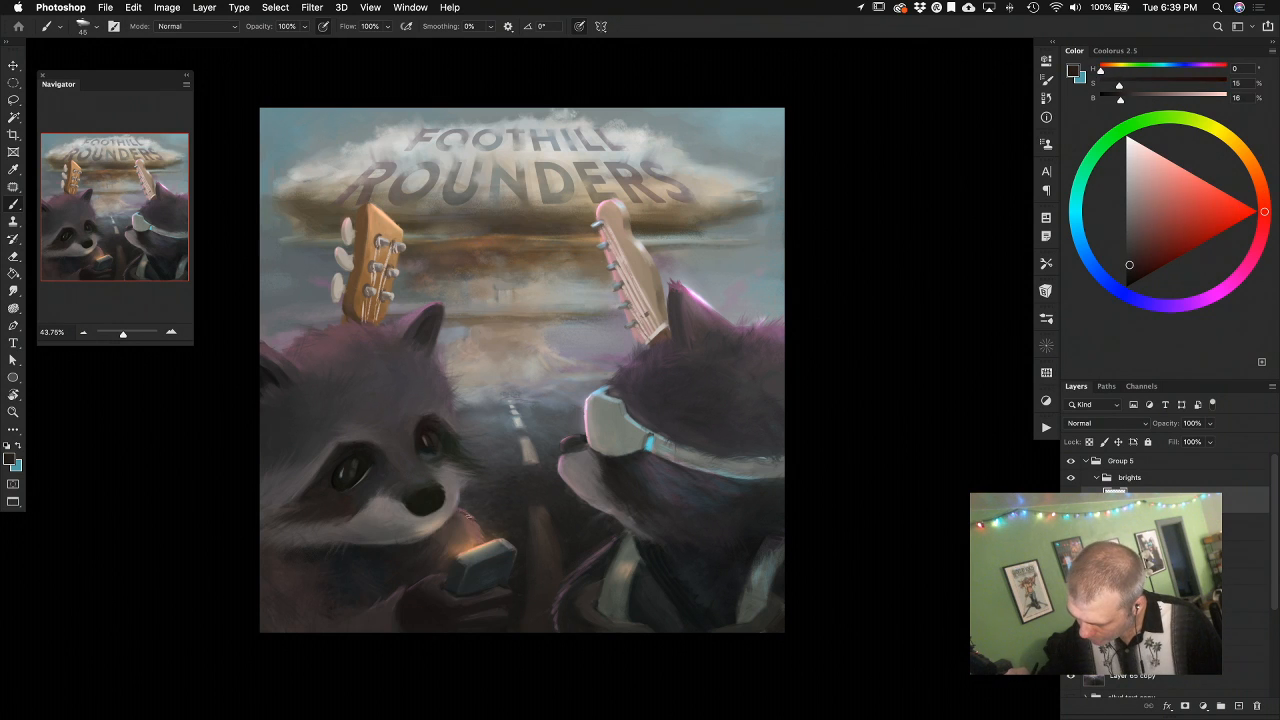
alt+click(470, 515)
alt+click(466, 514)
alt+click(470, 510)
alt+click(466, 514)
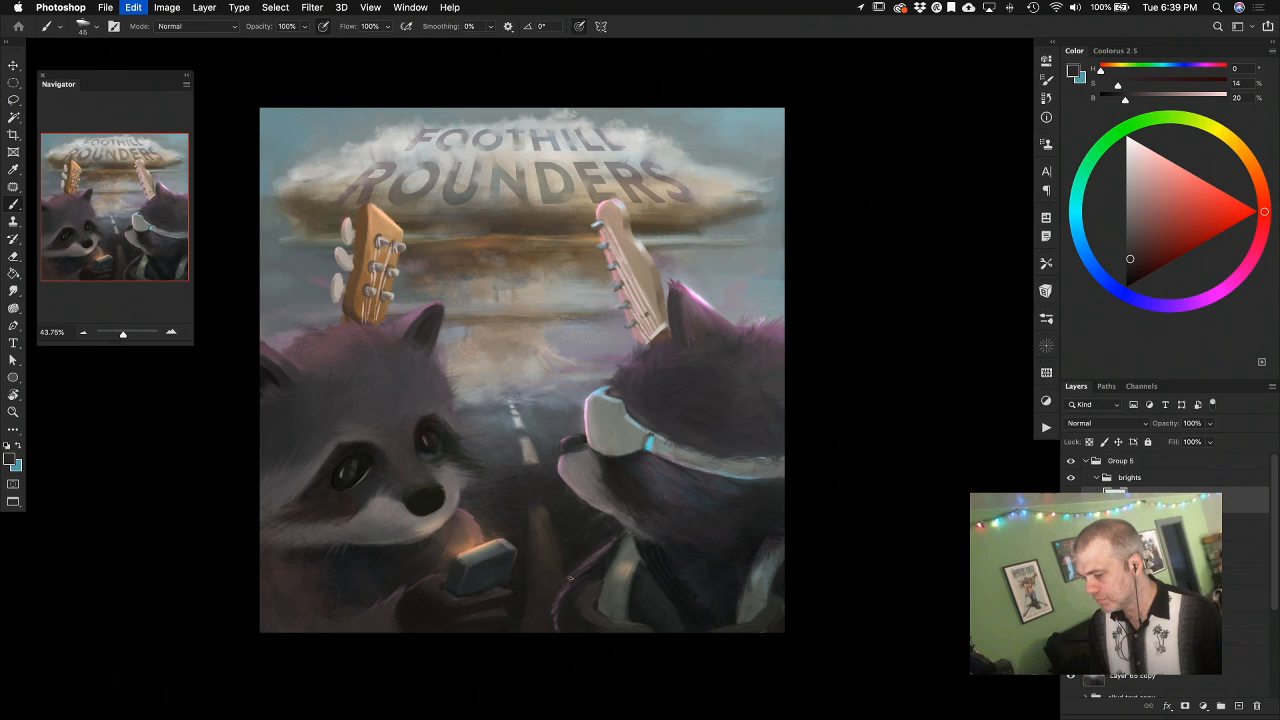
key(Delete)
Compare the artwork with and without the lower Color Dodge layer in the brights group
click(1169, 527)
click(1071, 527)
click(1071, 527)
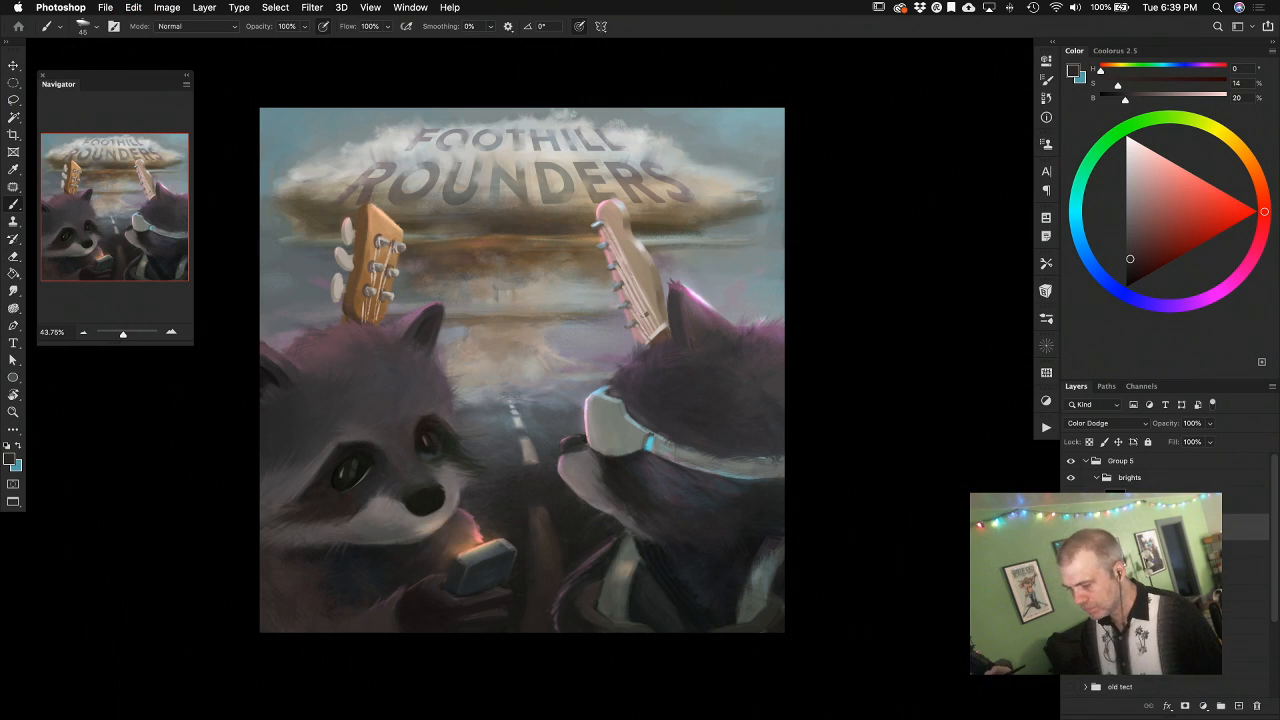
Make the top Color Dodge layer in the brights group active and undo the last two brush strokes
click(1174, 501)
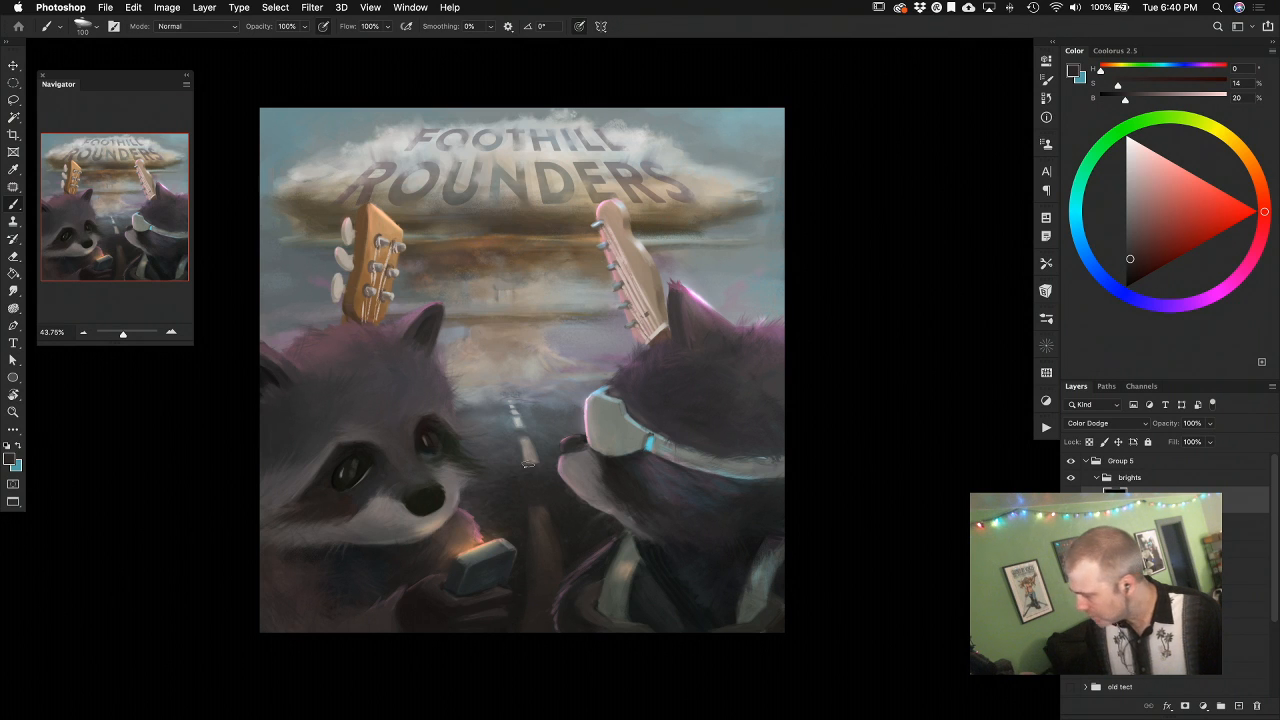
key(super+z)
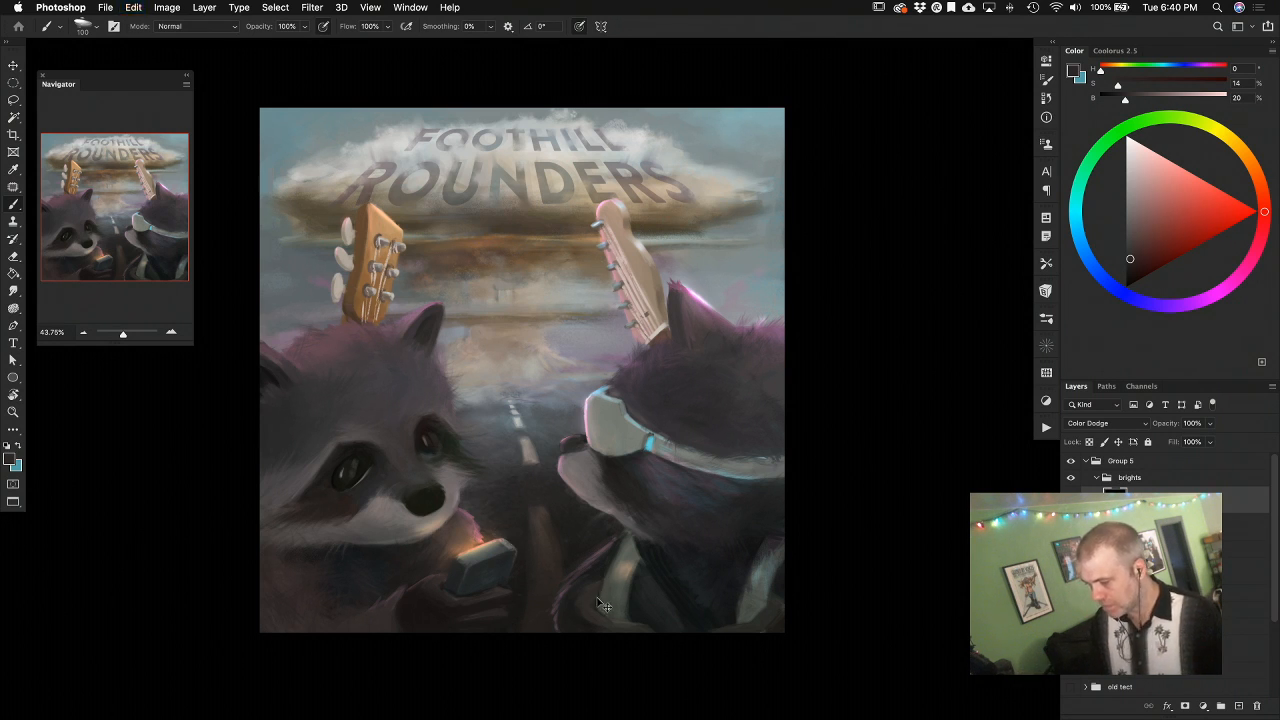
key(super+z)
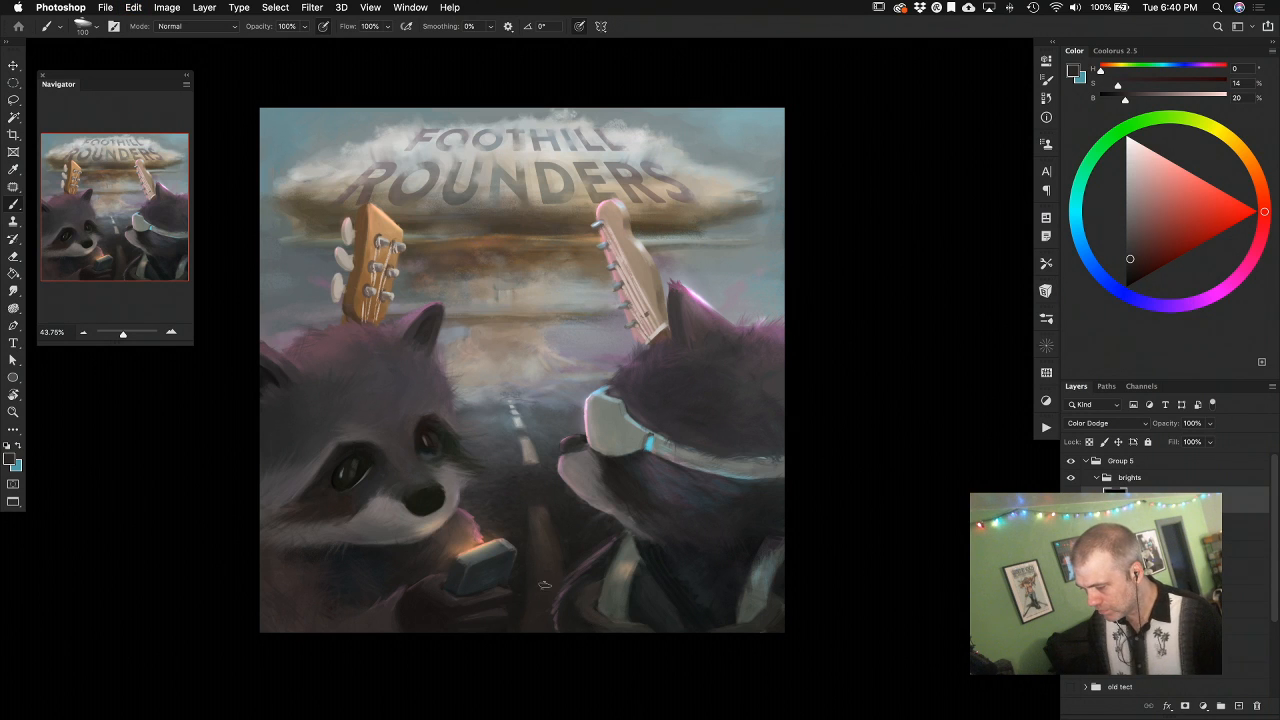
Undo two more brush strokes on the Color Dodge layer and set the brush to 400 px at 20% opacity and flow
key(super+z)
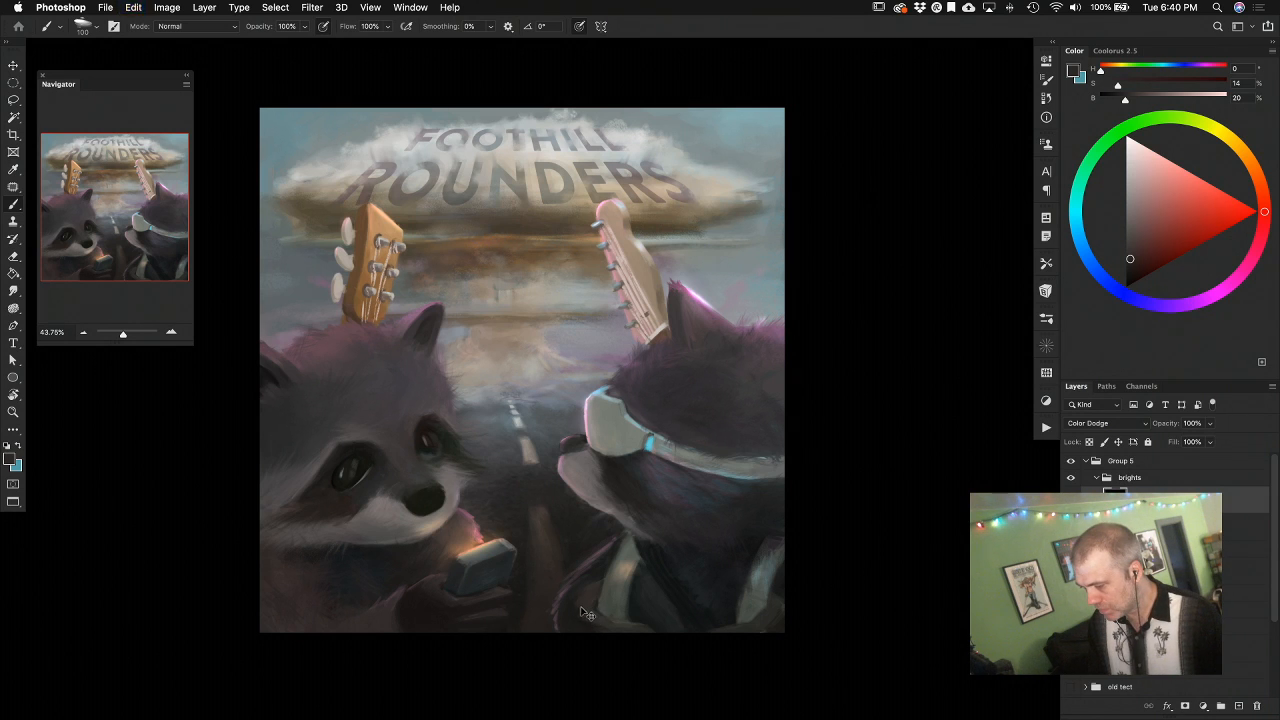
key(super+z)
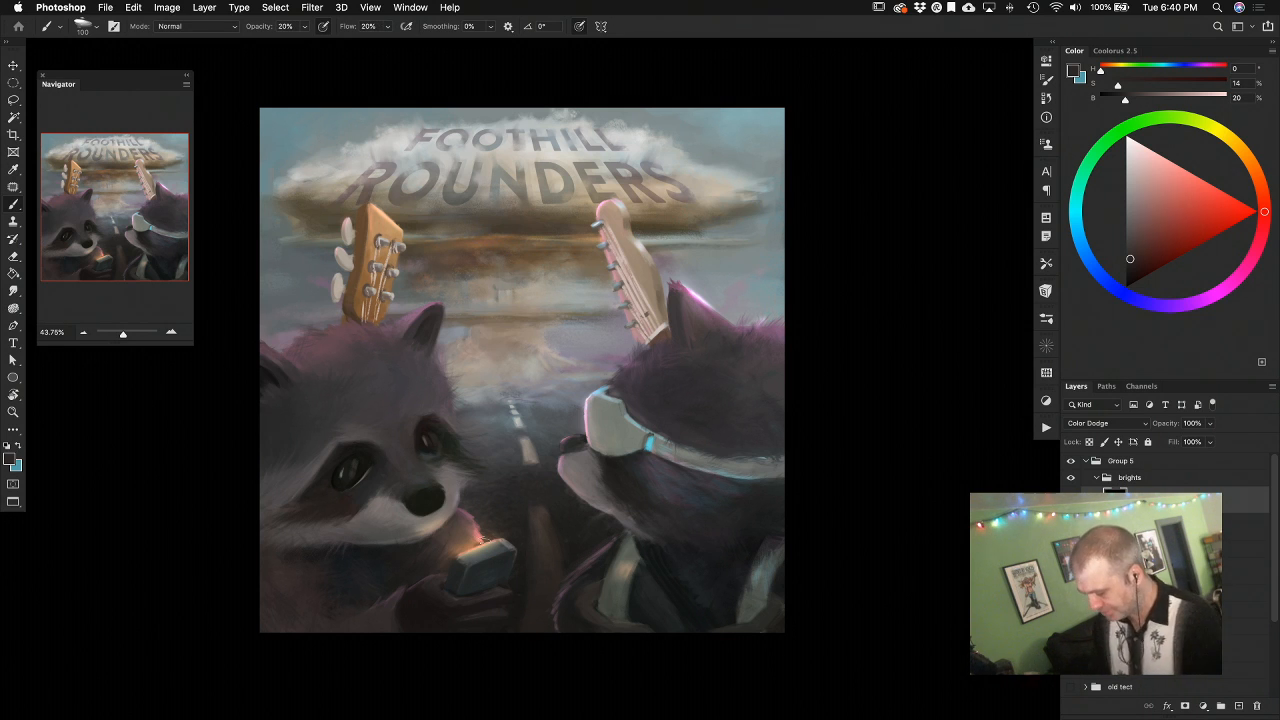
key(bracketright)
key(bracketright)
key(bracketright)
key(bracketright)
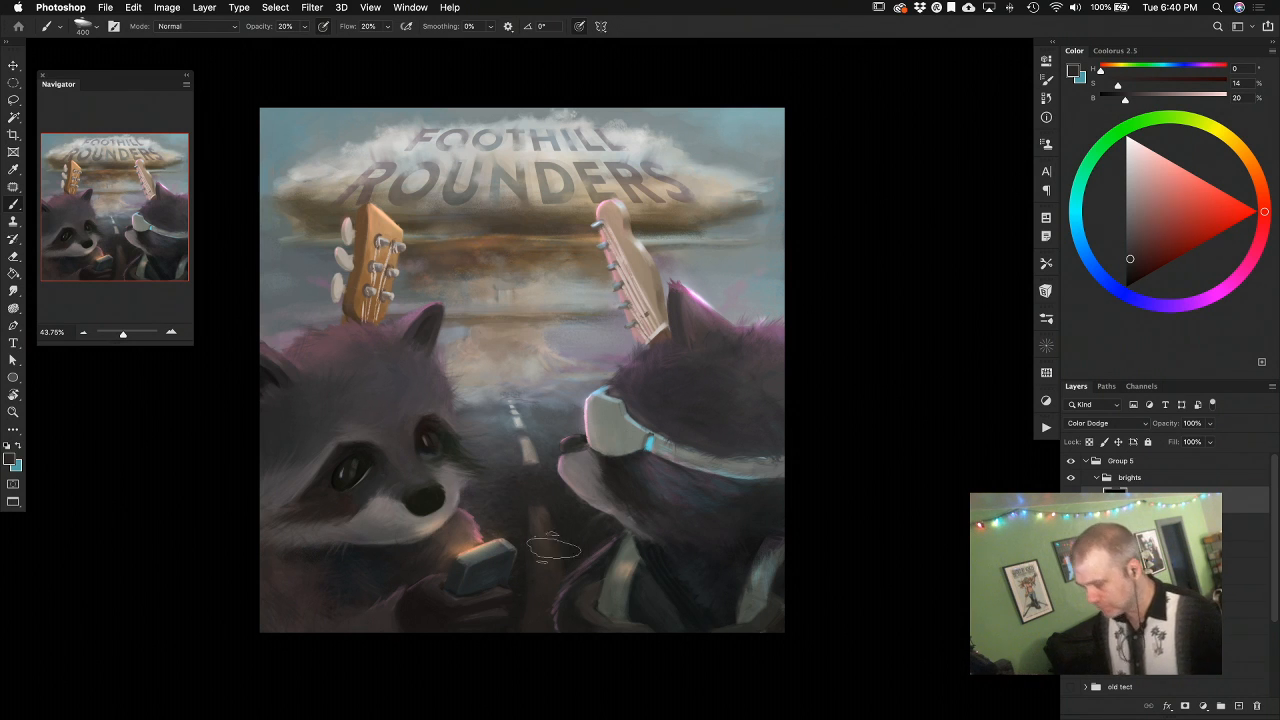
Make a Normal-mode layer below the brights group active and choose the streaky 400 px fur brush
click(1140, 571)
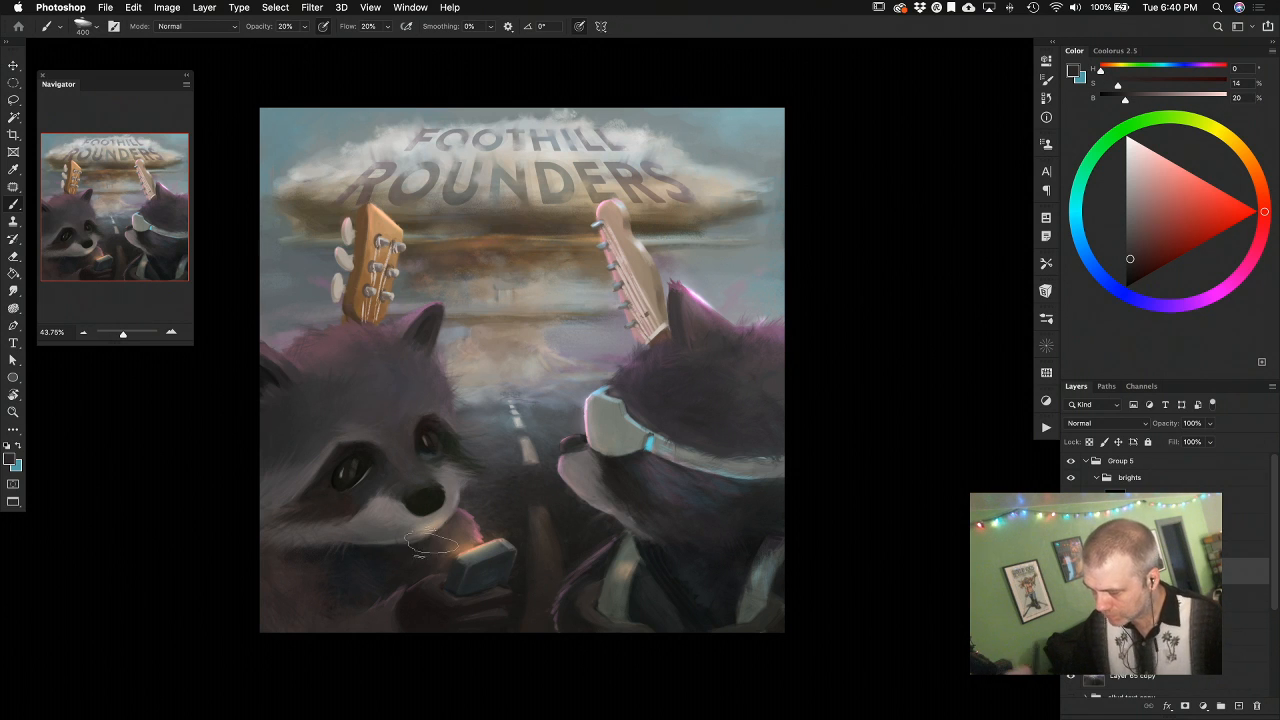
key(bracketleft)
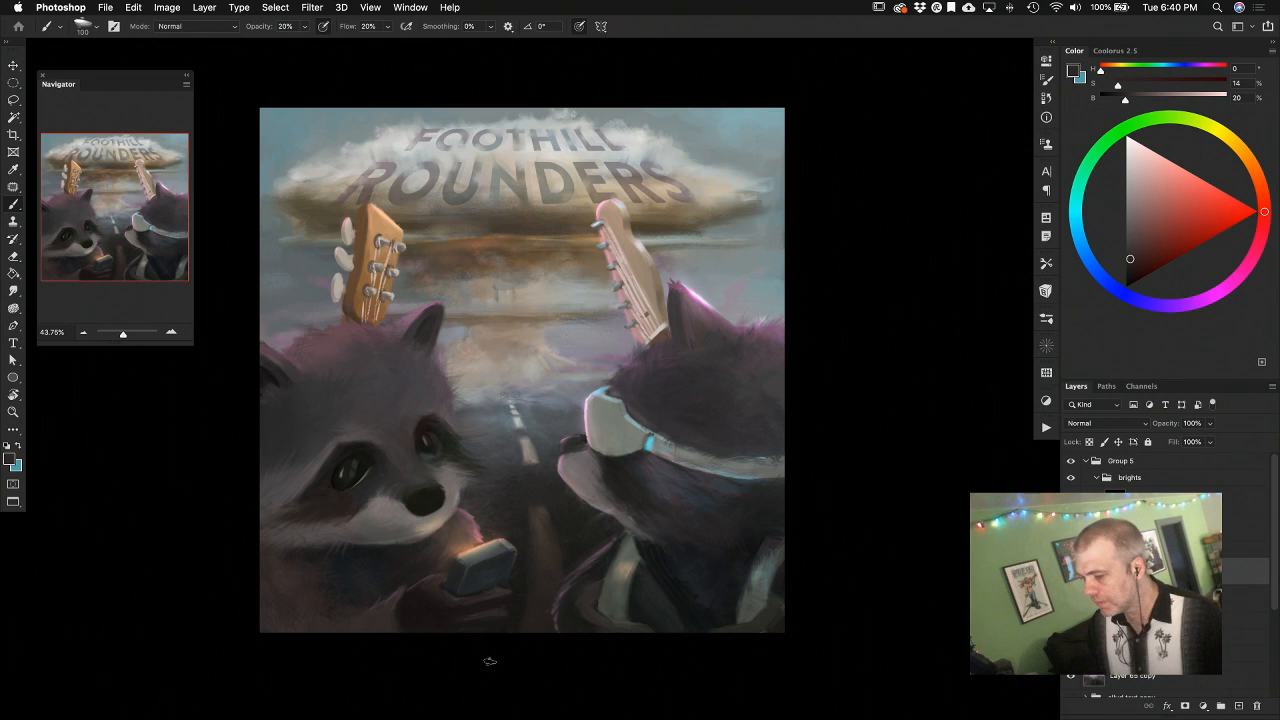
right_click(616, 566)
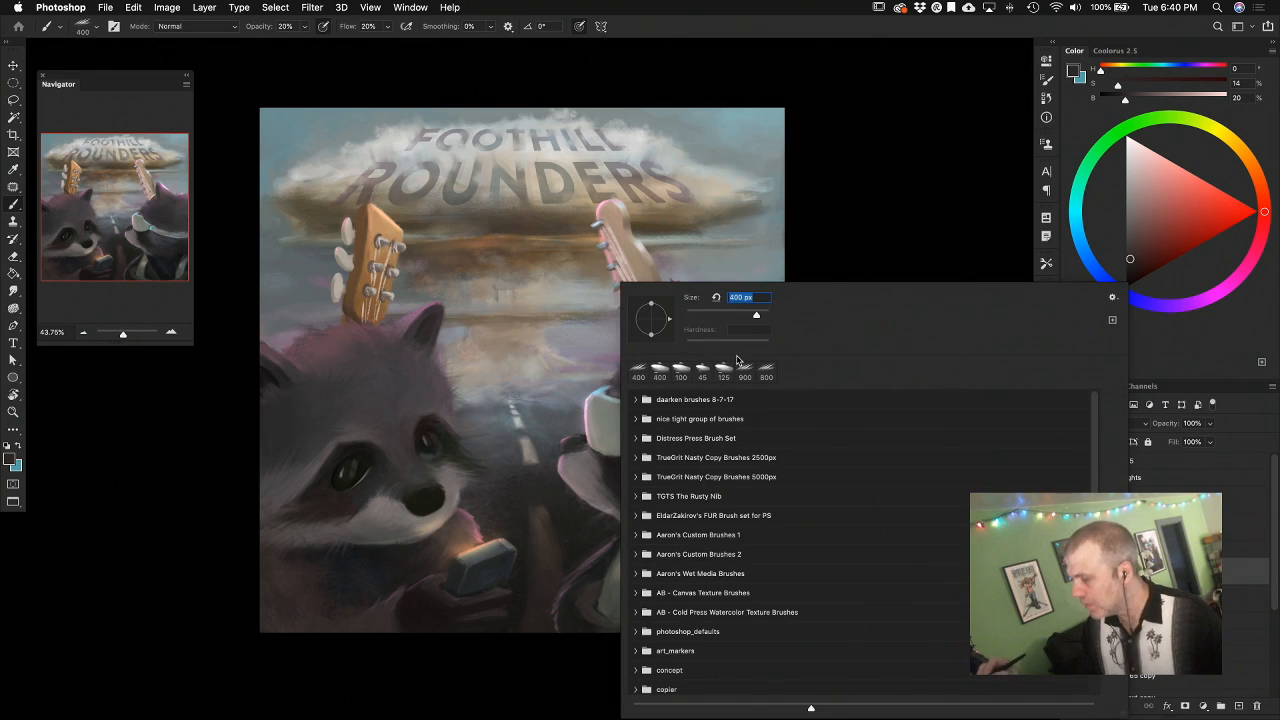
click(382, 394)
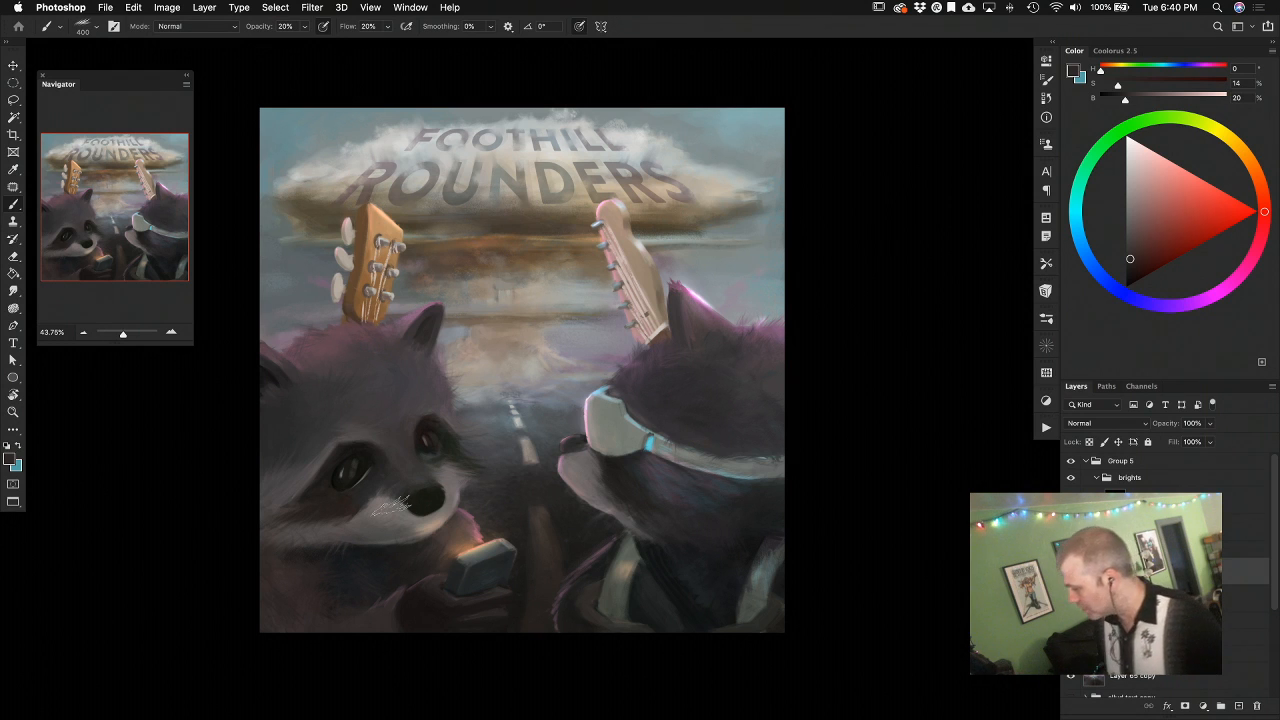
Paint a dark fur streak on the left raccoon's forehead at 100% opacity, with browns sampled from its cheek patch and 700 to 300 px brushes
alt+click(316, 500)
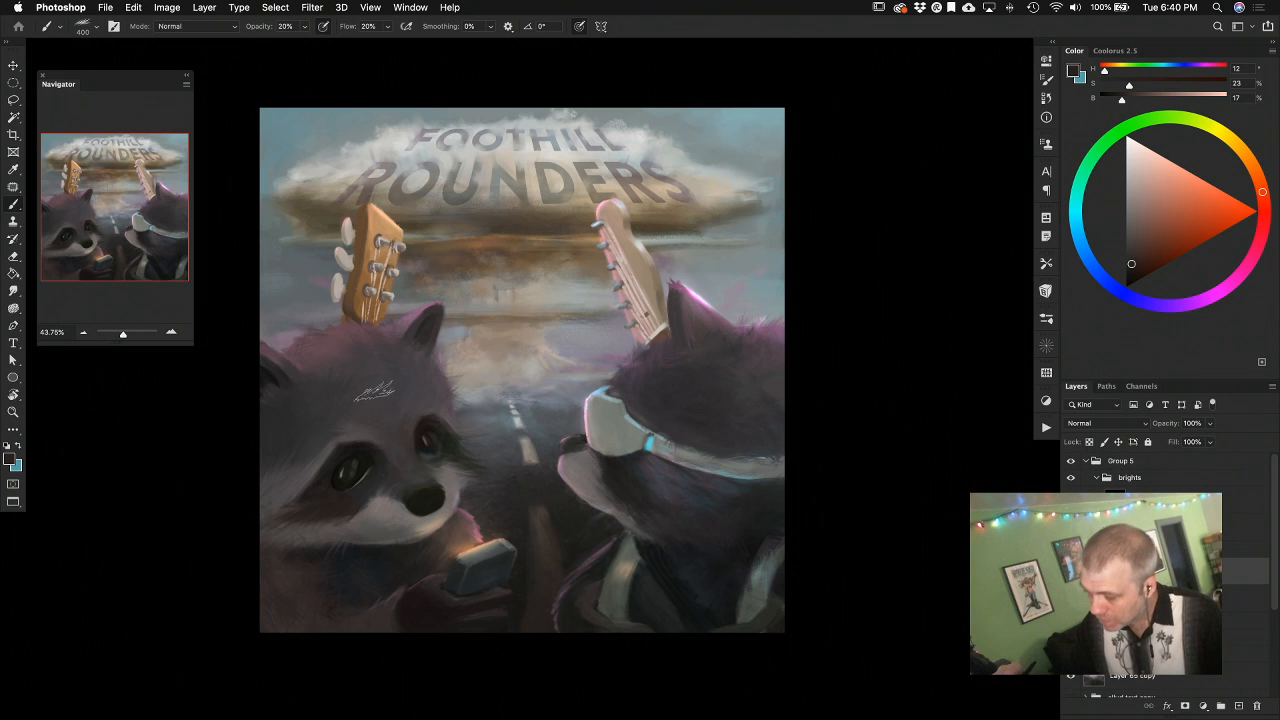
key(super+z)
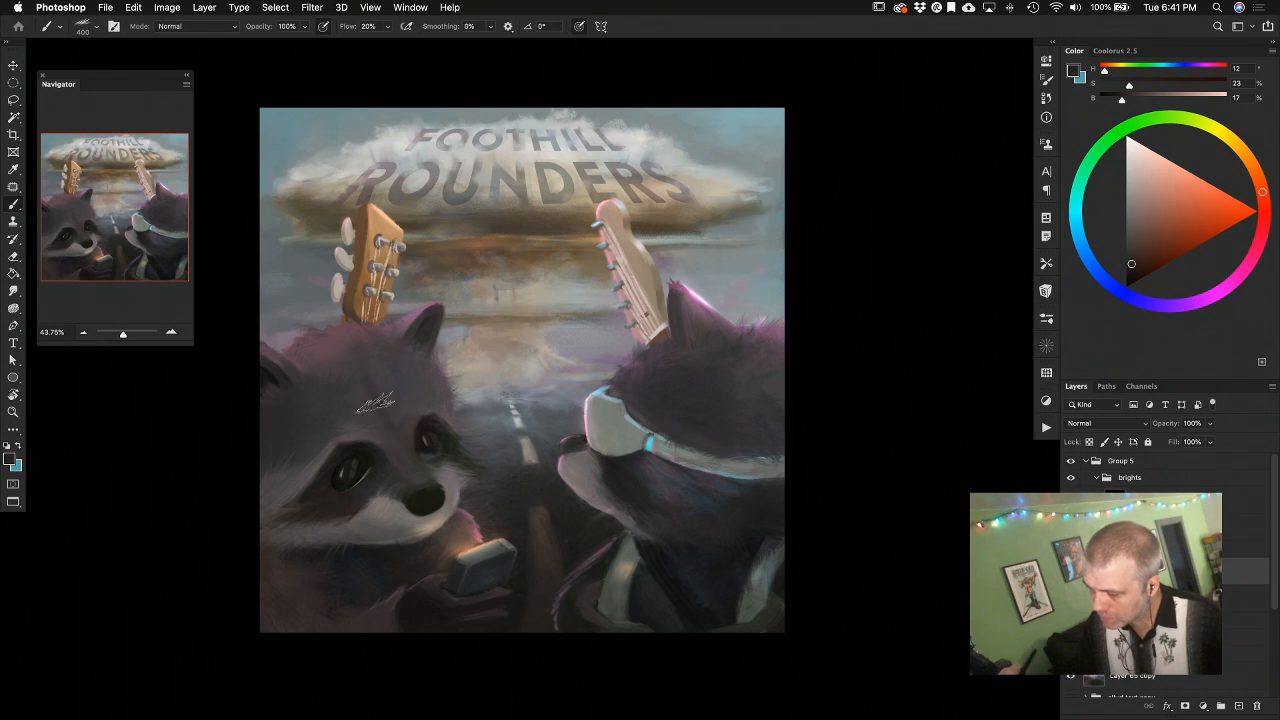
key(bracketright)
key(bracketright)
key(bracketright)
alt+click(323, 492)
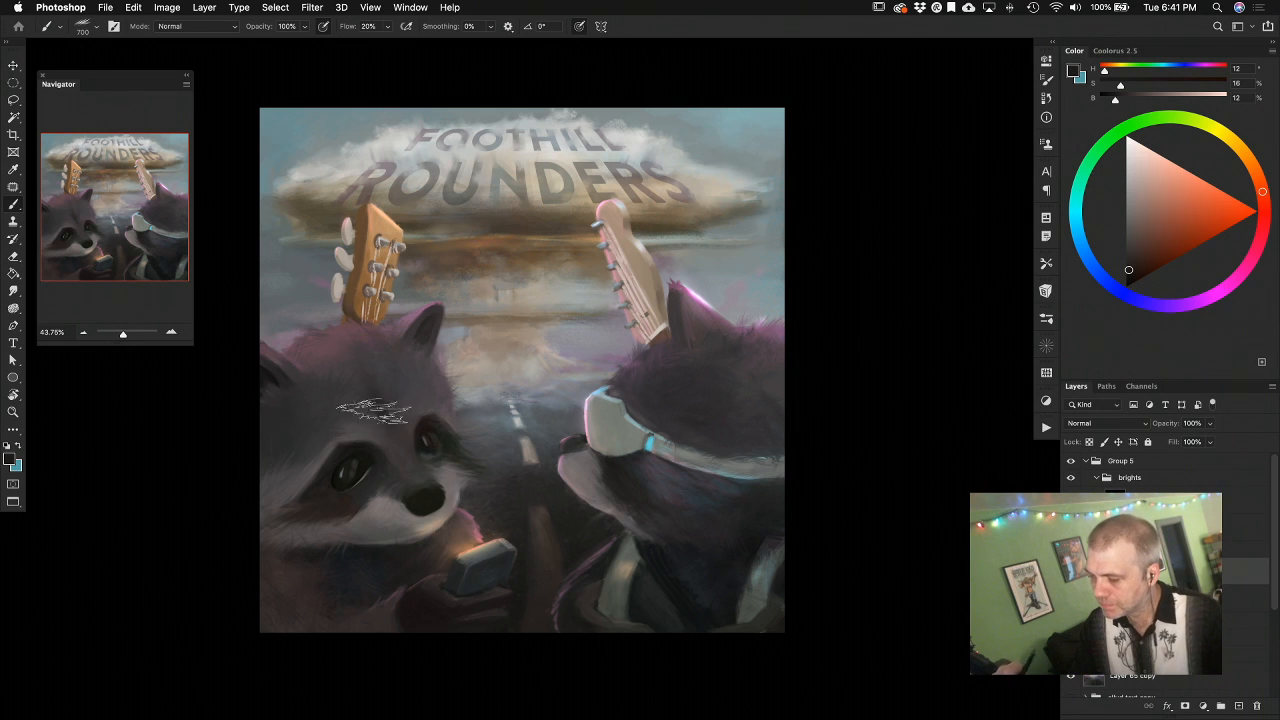
key(bracketleft)
key(bracketleft)
key(bracketleft)
key(bracketleft)
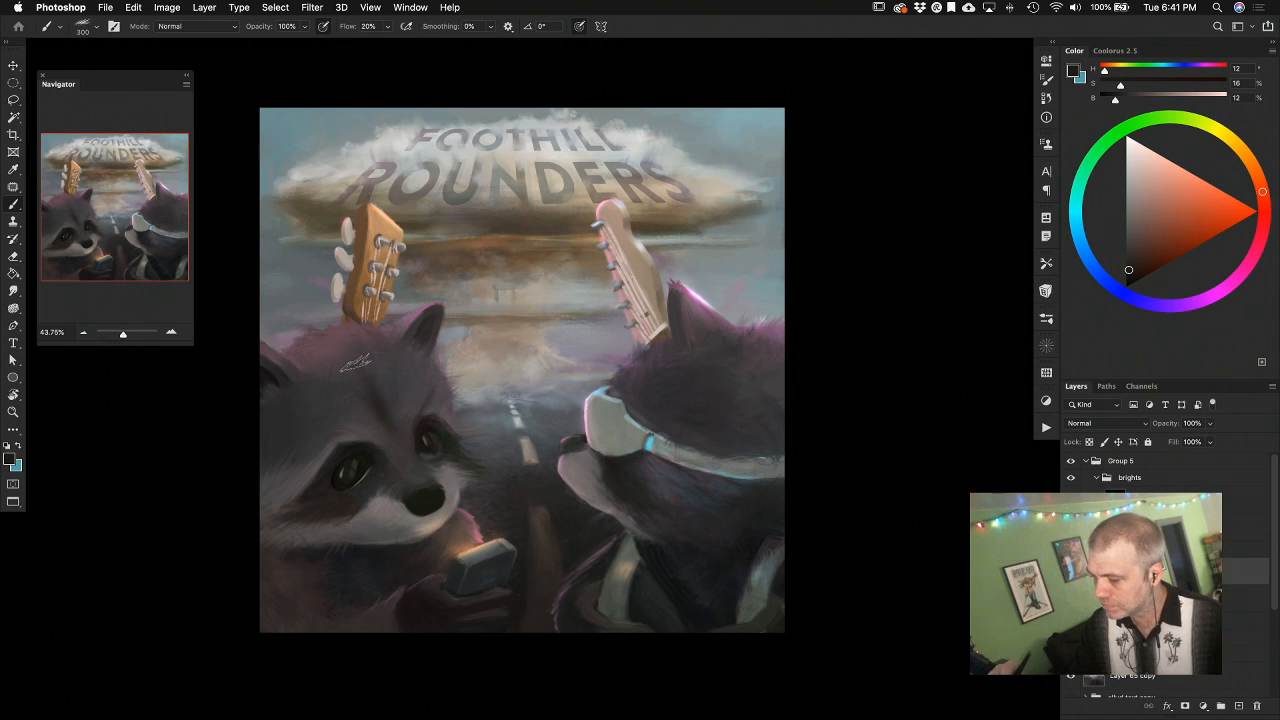
Blend the left raccoon's forehead fur with the 300 px brush, using greys sampled from its face and near-black from its nose
alt+click(397, 448)
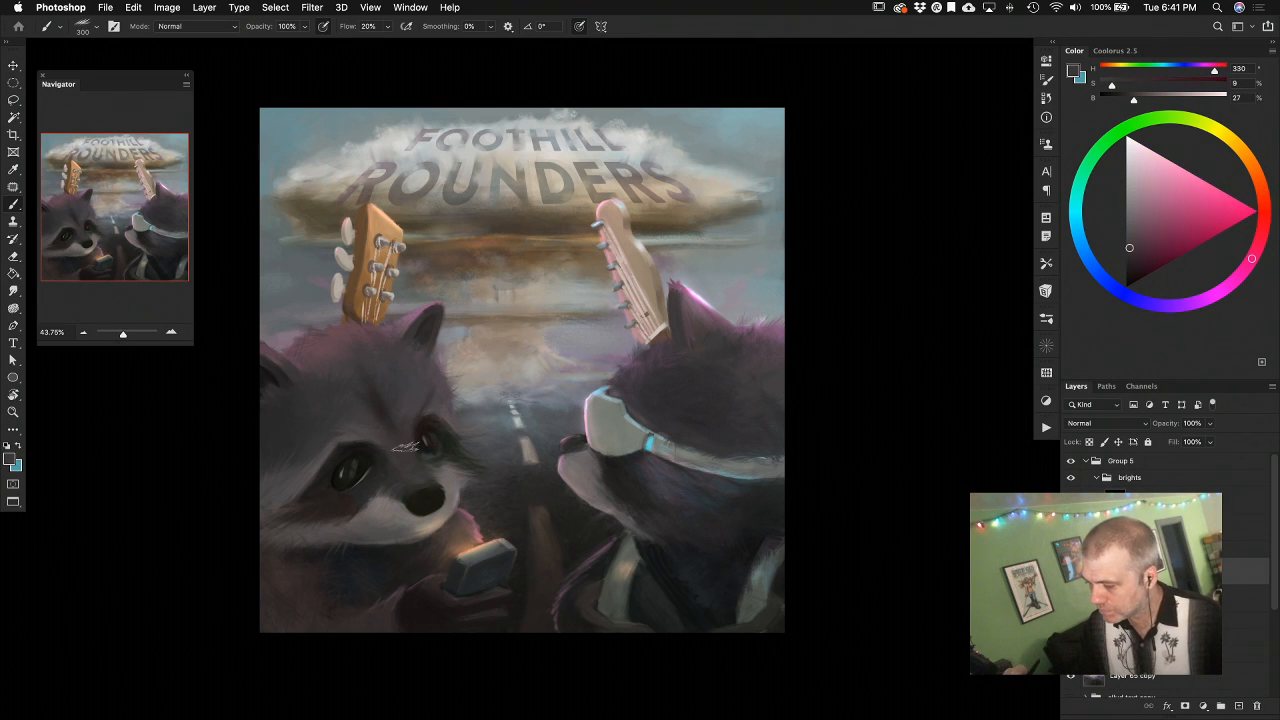
alt+click(393, 398)
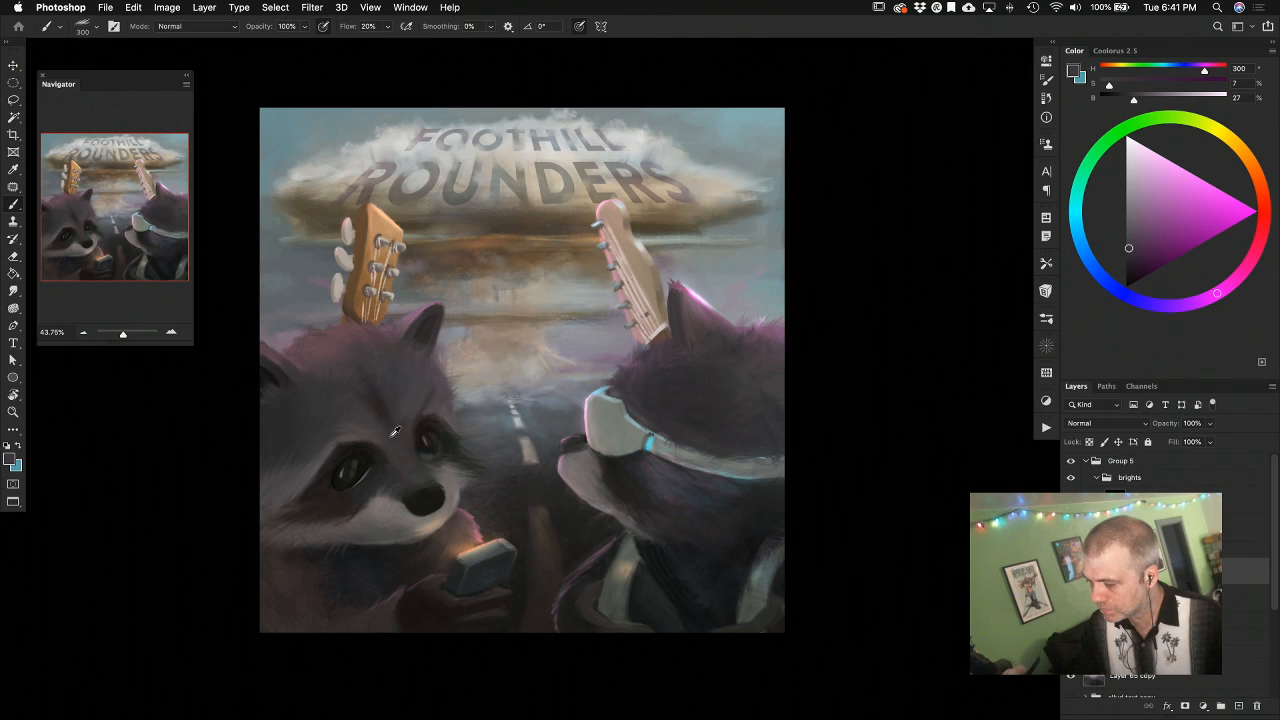
alt+click(427, 506)
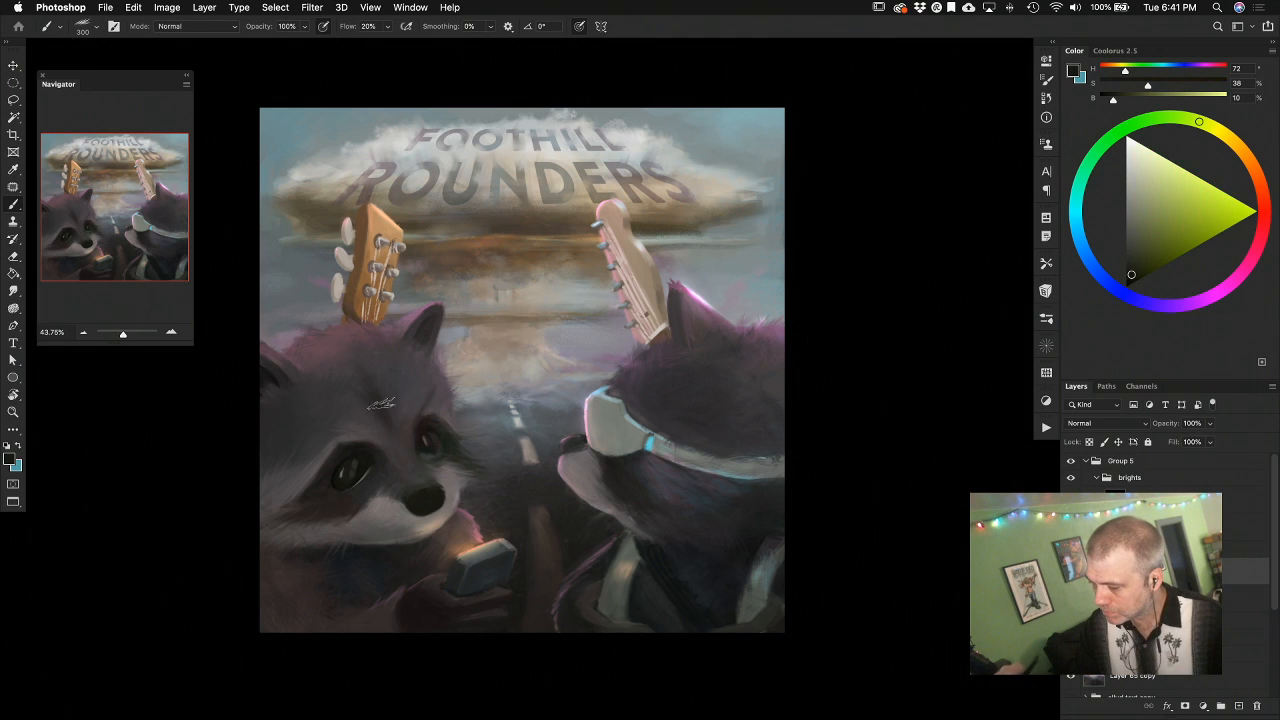
alt+click(376, 370)
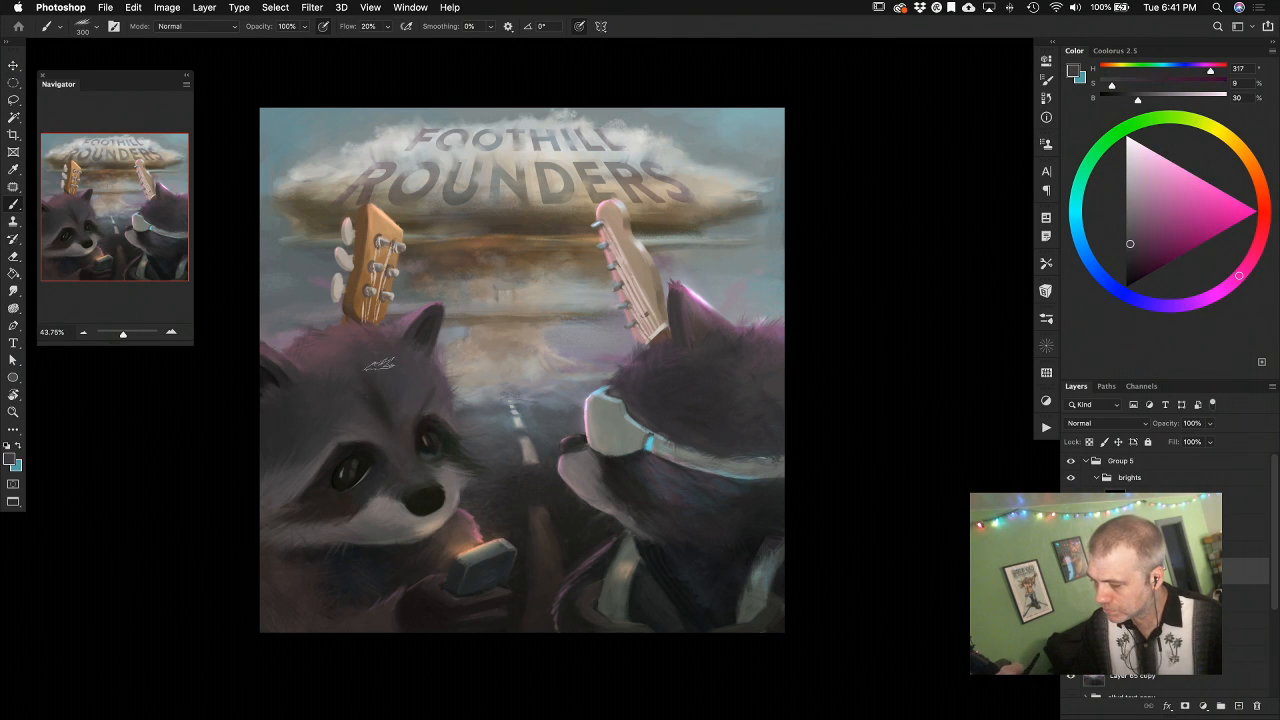
alt+click(345, 410)
alt+click(292, 472)
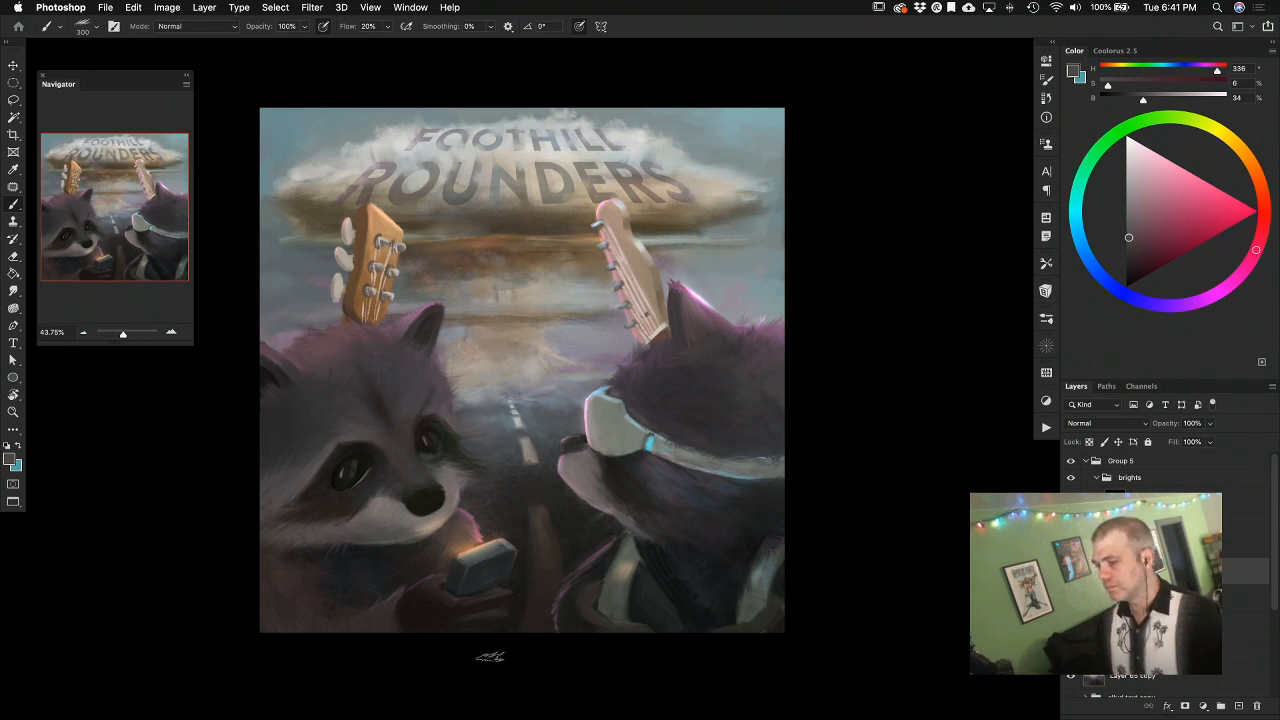
Soften the fur between and above the left raccoon's eyes with a 700 px brush and purplish greys sampled from its forehead
key(bracketright)
key(bracketright)
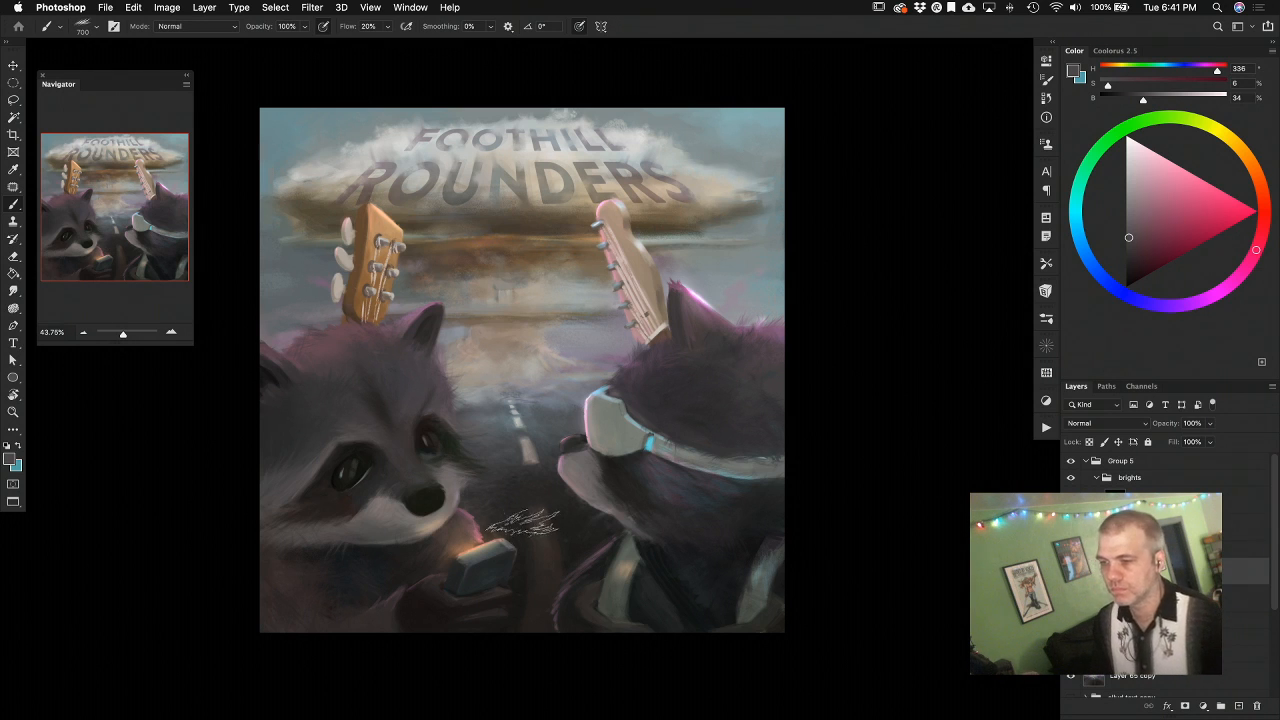
alt+click(389, 406)
key(bracketright)
key(bracketright)
alt+click(373, 424)
alt+click(395, 425)
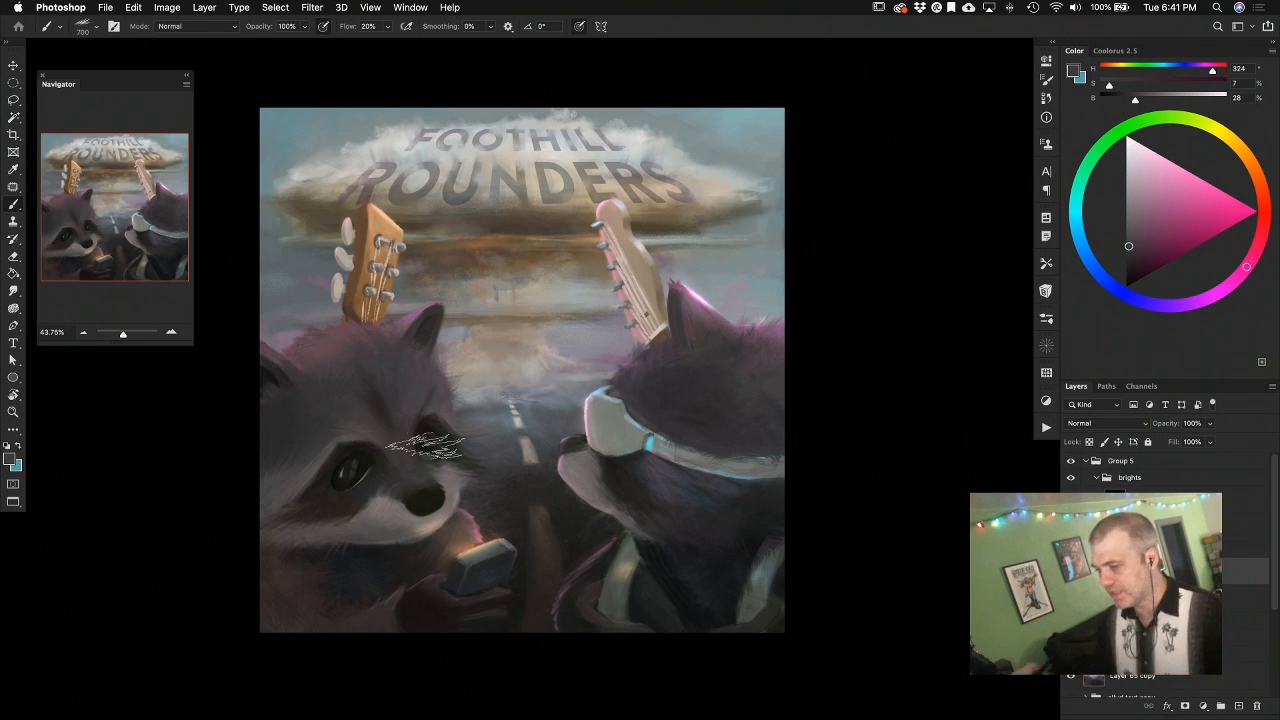
alt+click(421, 389)
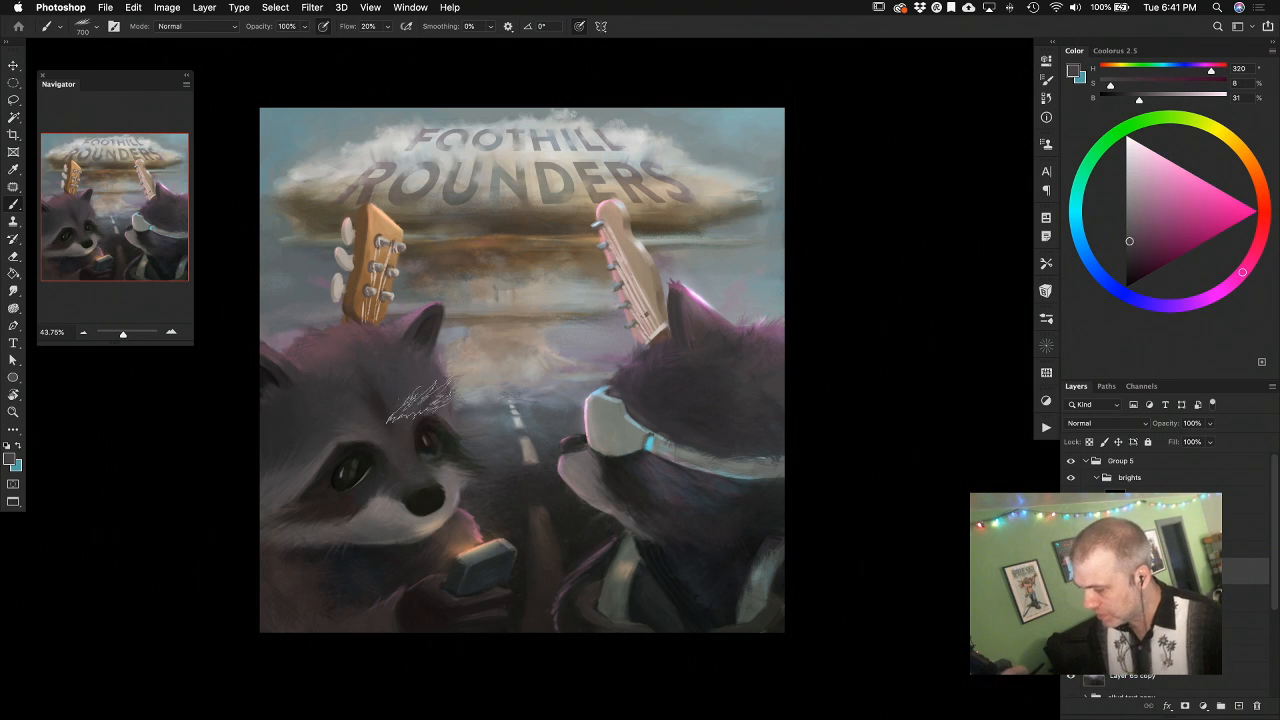
Touch up the fur beside the left raccoon's nose with the Brush and Eraser tools
drag(455, 478, 468, 481)
key(e)
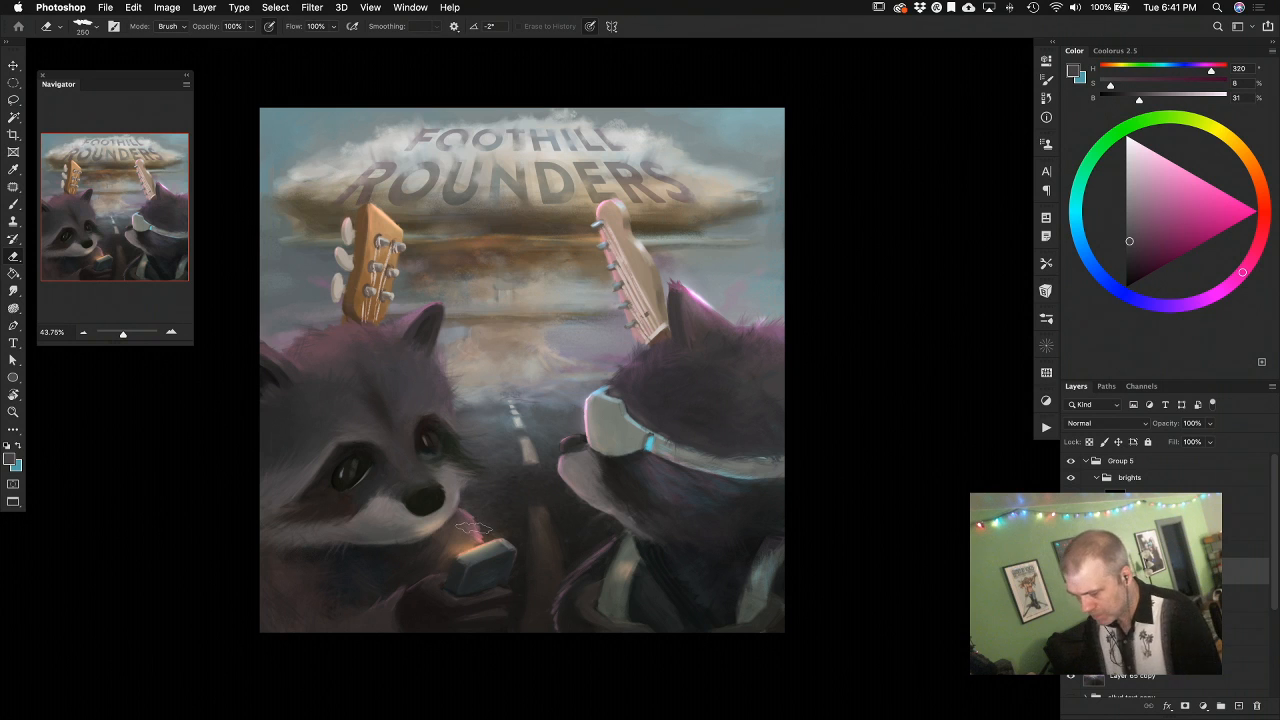
key(b)
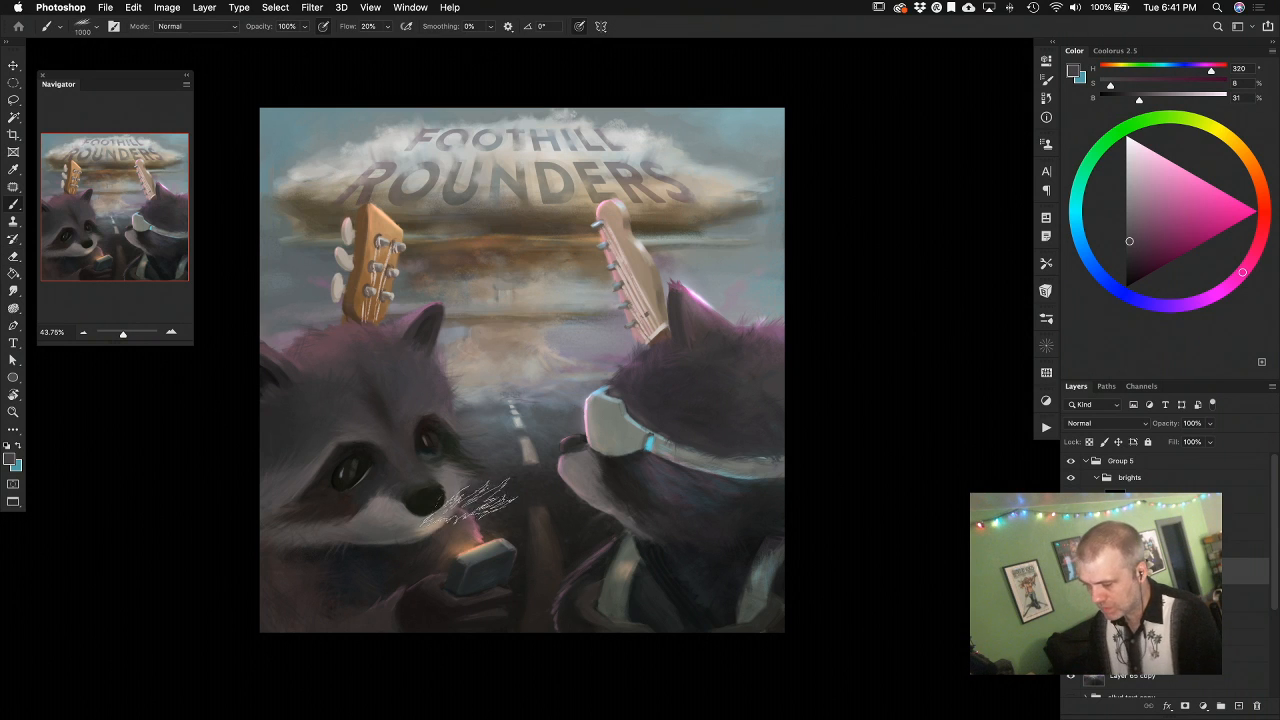
Refine the left raccoon's forehead stripe with a 300 px brush, using violet greys from the forehead and near-black from the nose
key(bracketleft)
key(bracketleft)
key(bracketleft)
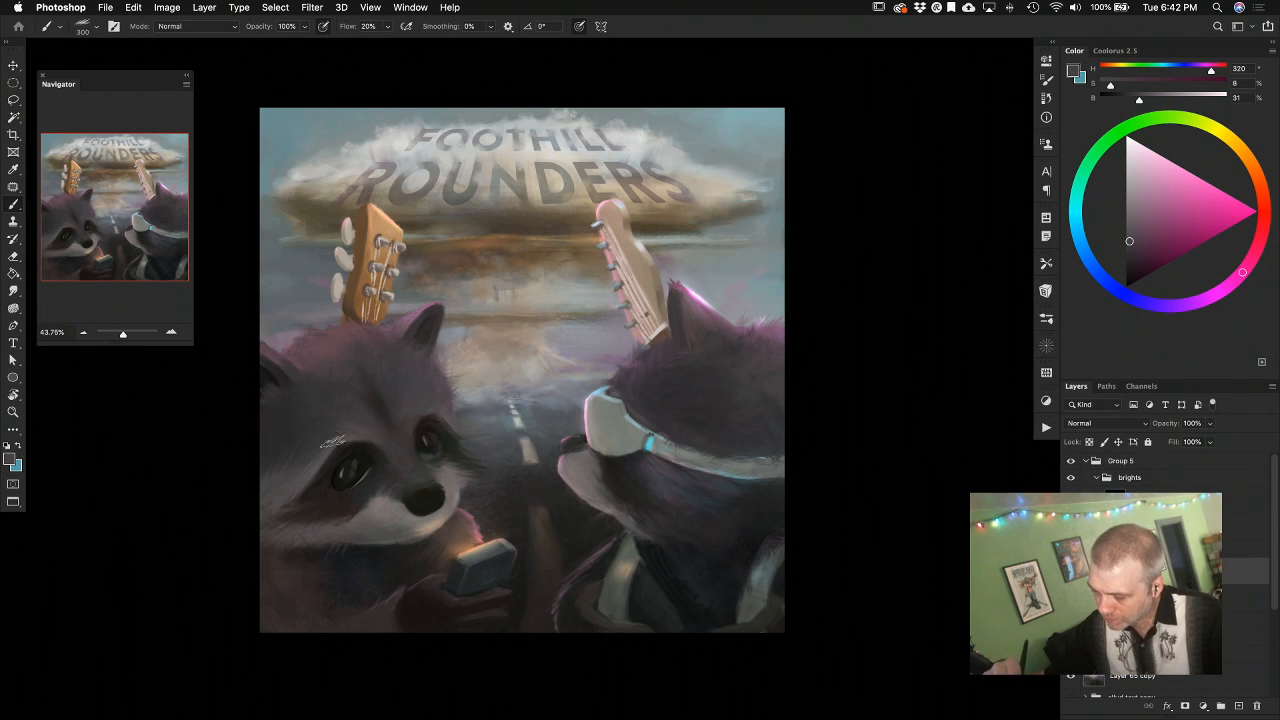
alt+click(403, 432)
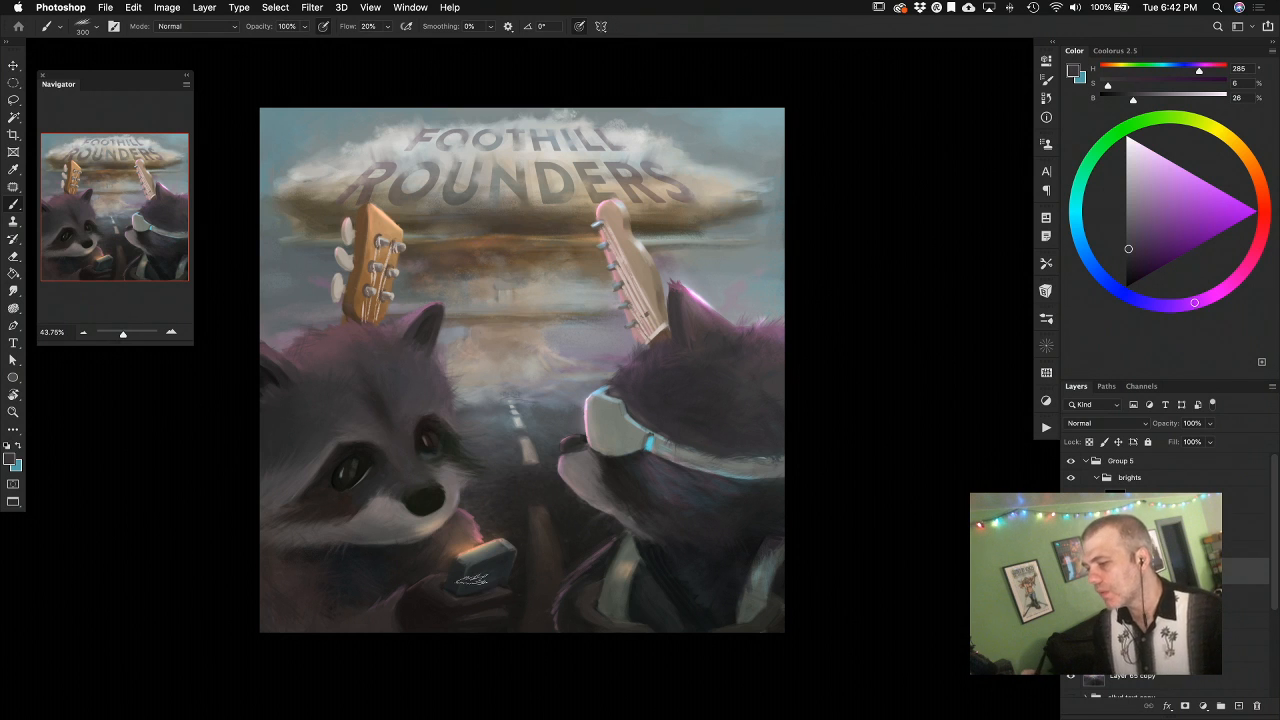
alt+click(390, 373)
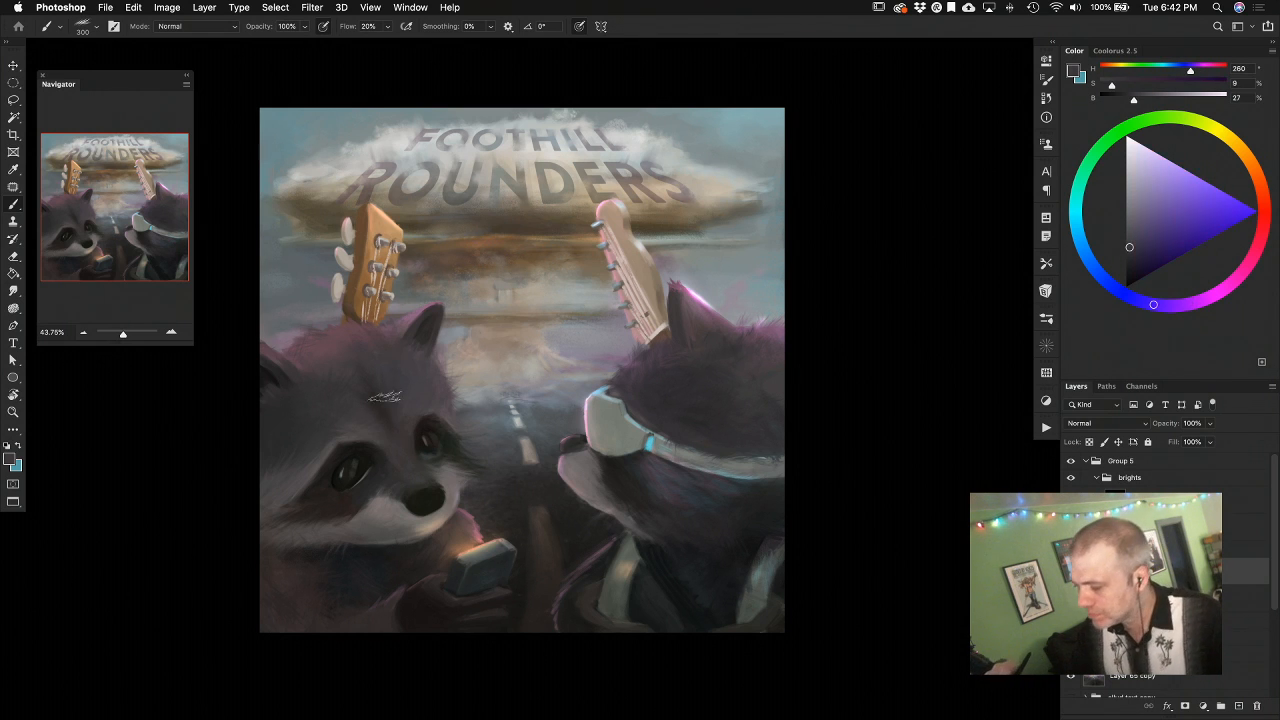
alt+click(358, 409)
alt+click(427, 495)
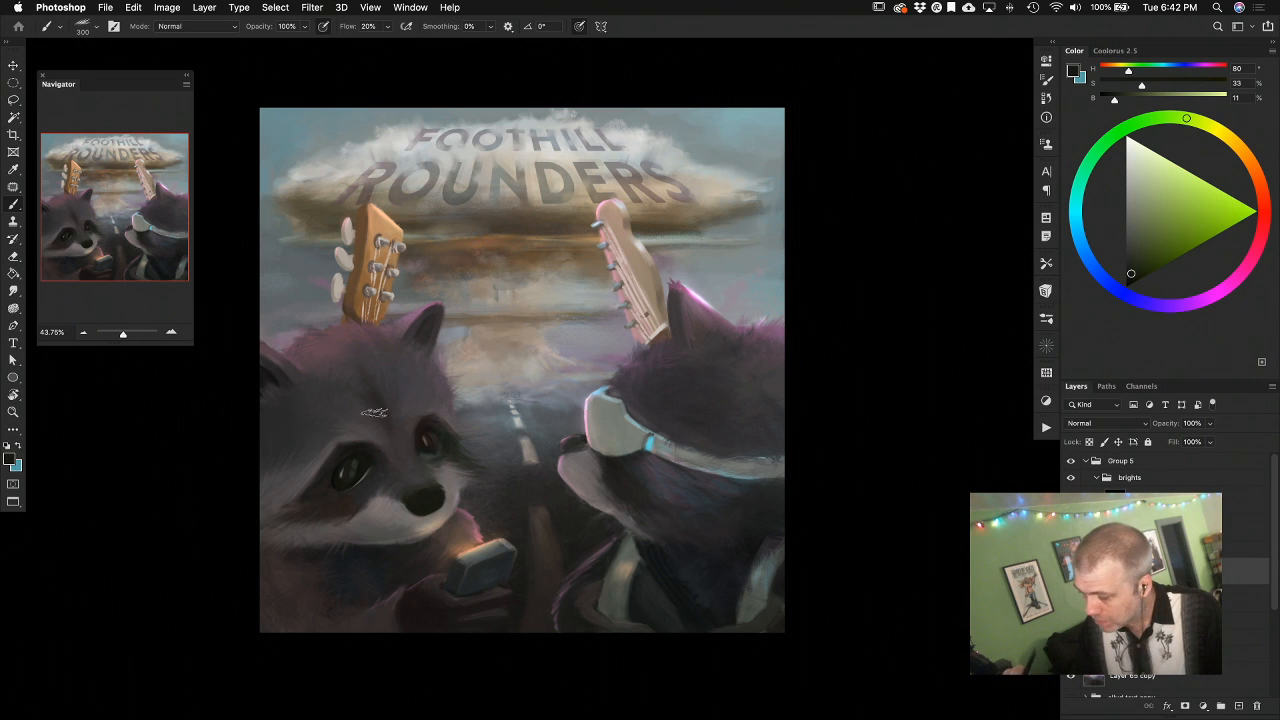
Rework the fur down the bridge of the left raccoon's nose with tones sampled along the bridge and lower forehead
alt+click(392, 450)
alt+click(402, 463)
alt+click(398, 454)
alt+click(383, 423)
Detail the fur around the left raccoon's nearer eye with a 150 px brush and colours sampled from its muzzle and brow
key(bracketleft)
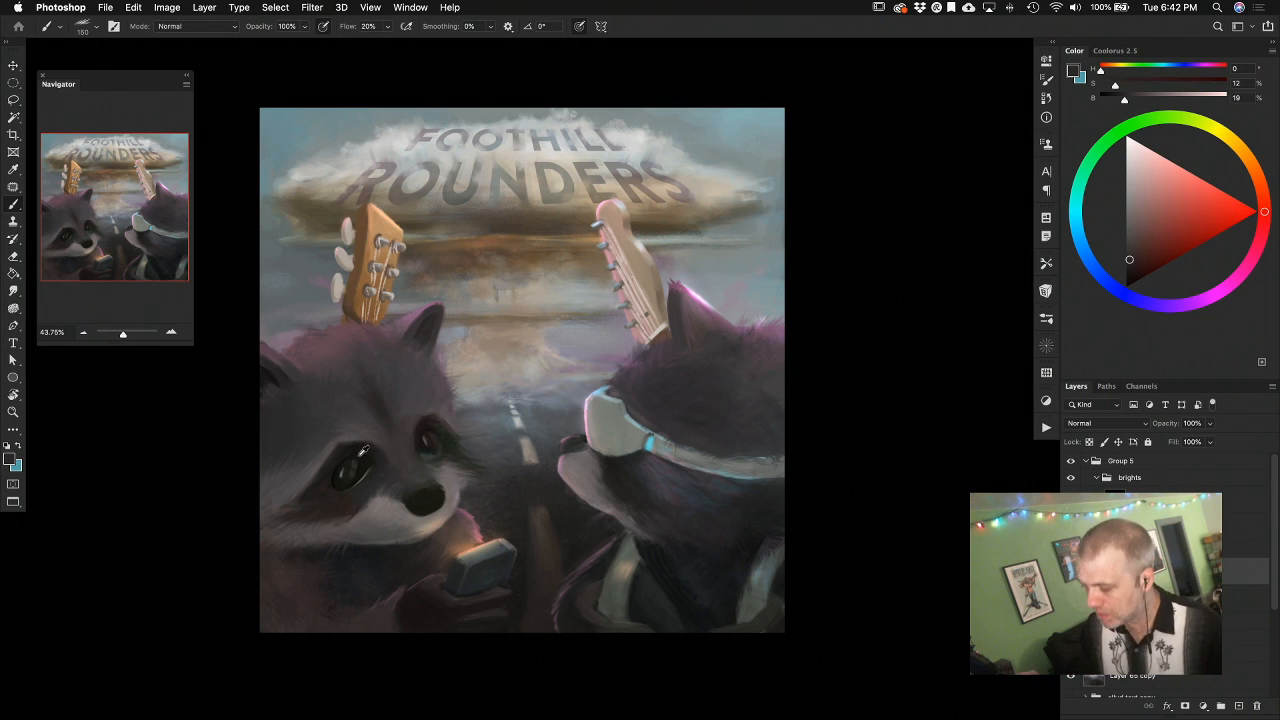
alt+click(376, 469)
alt+click(389, 510)
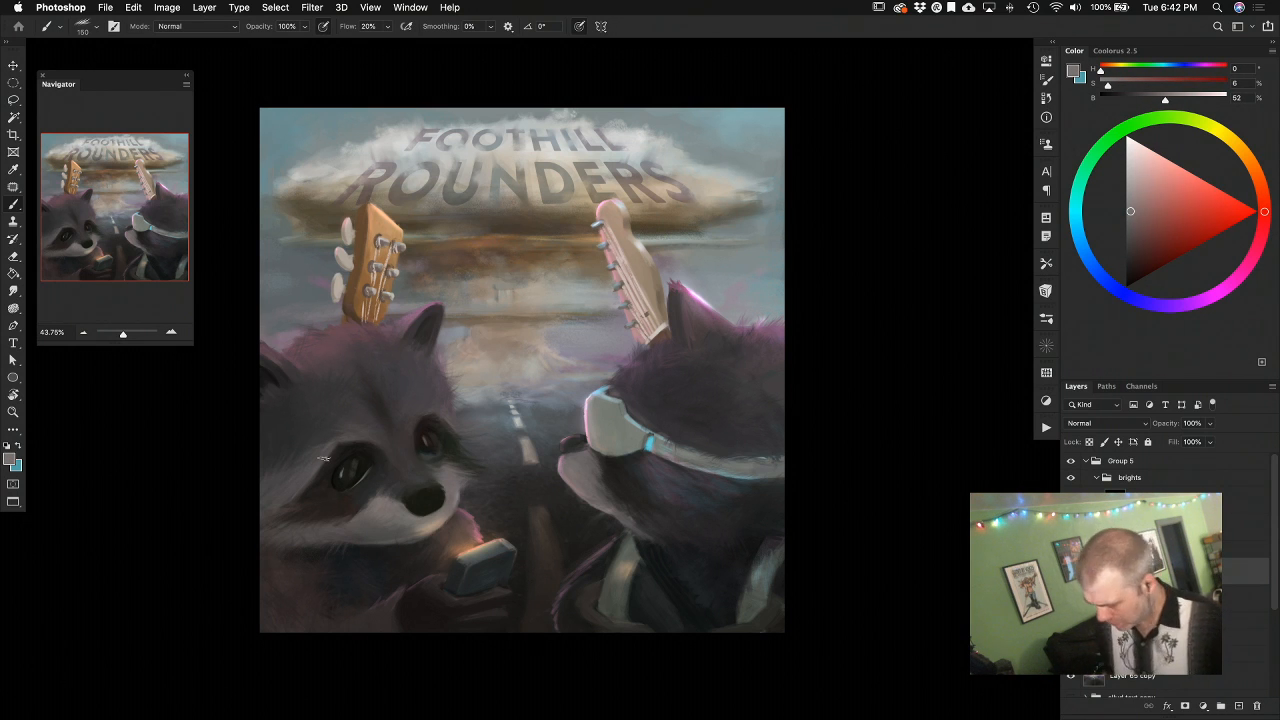
alt+click(300, 461)
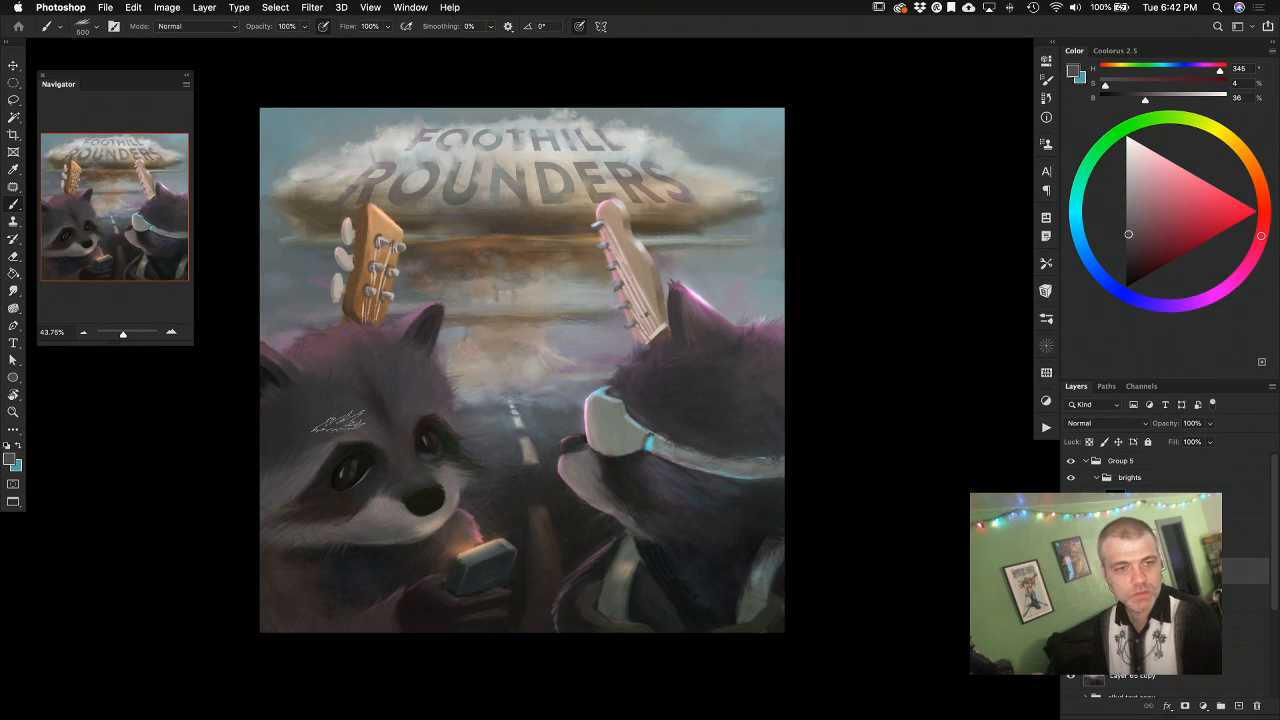
Brush the left raccoon's brow fur at 600 px and 100% flow with light muzzle grey and darker greys sampled above the eye
alt+click(390, 501)
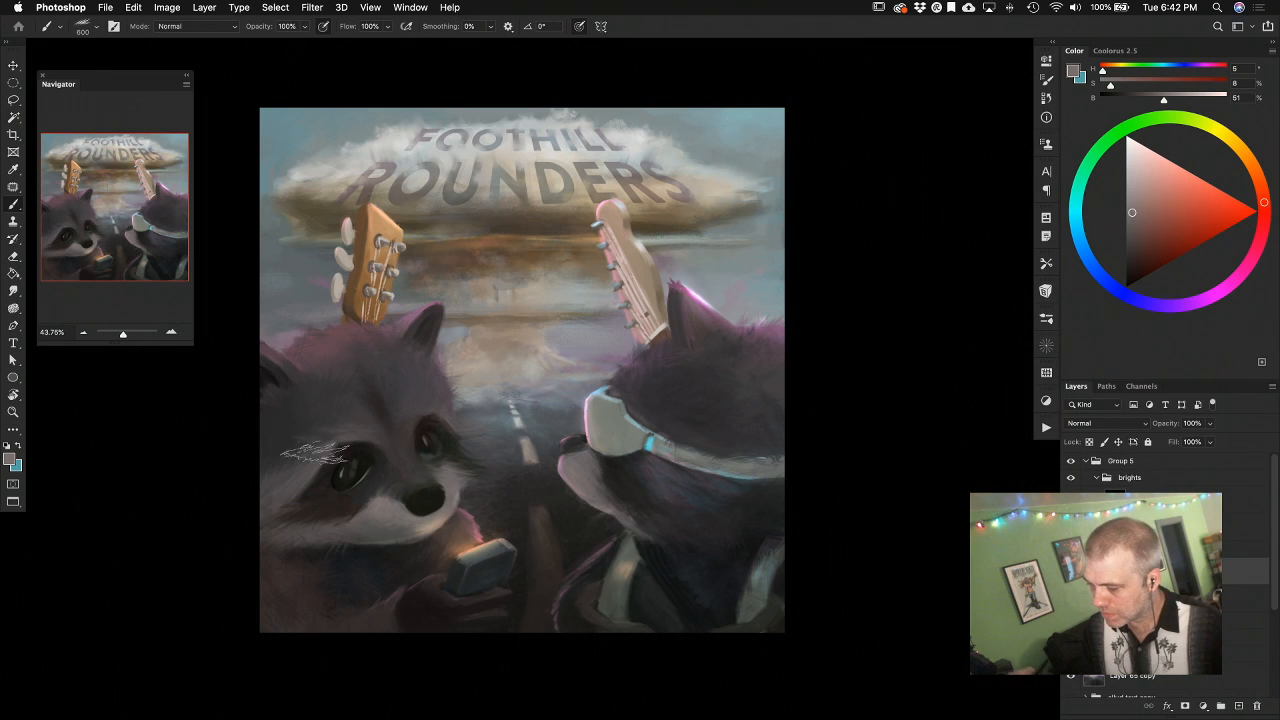
alt+click(321, 415)
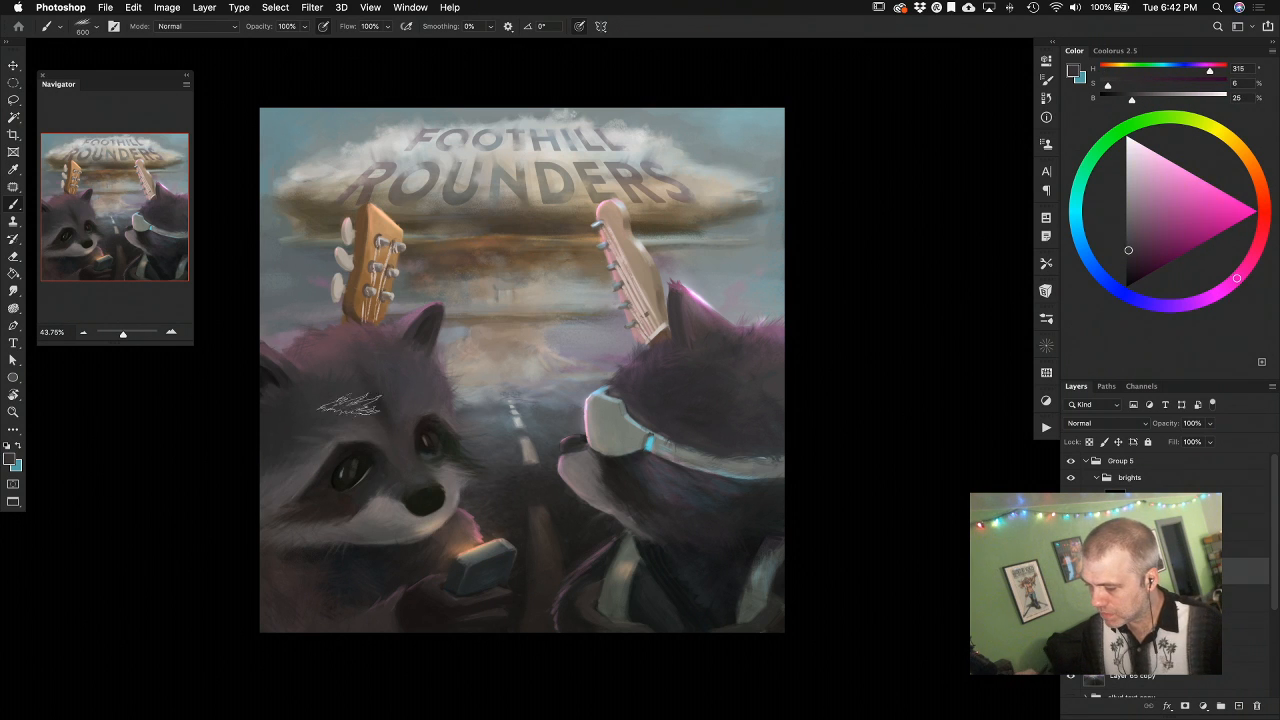
alt+click(335, 425)
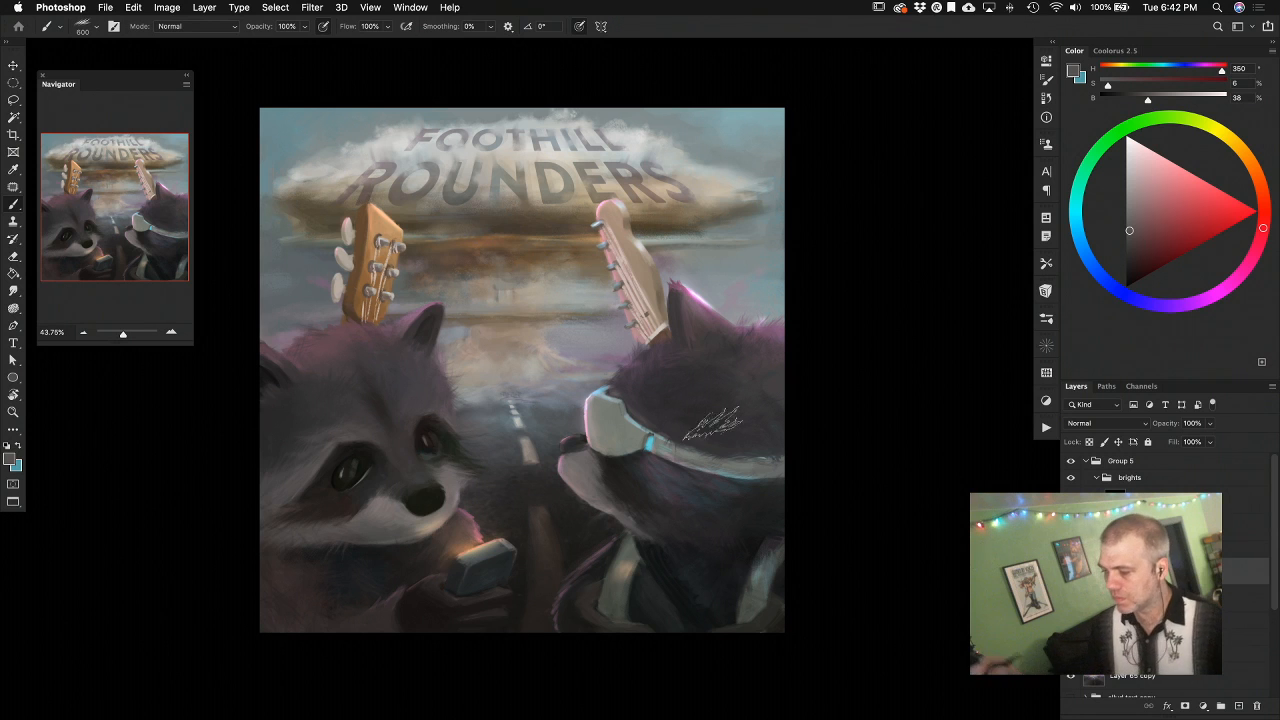
alt+click(328, 414)
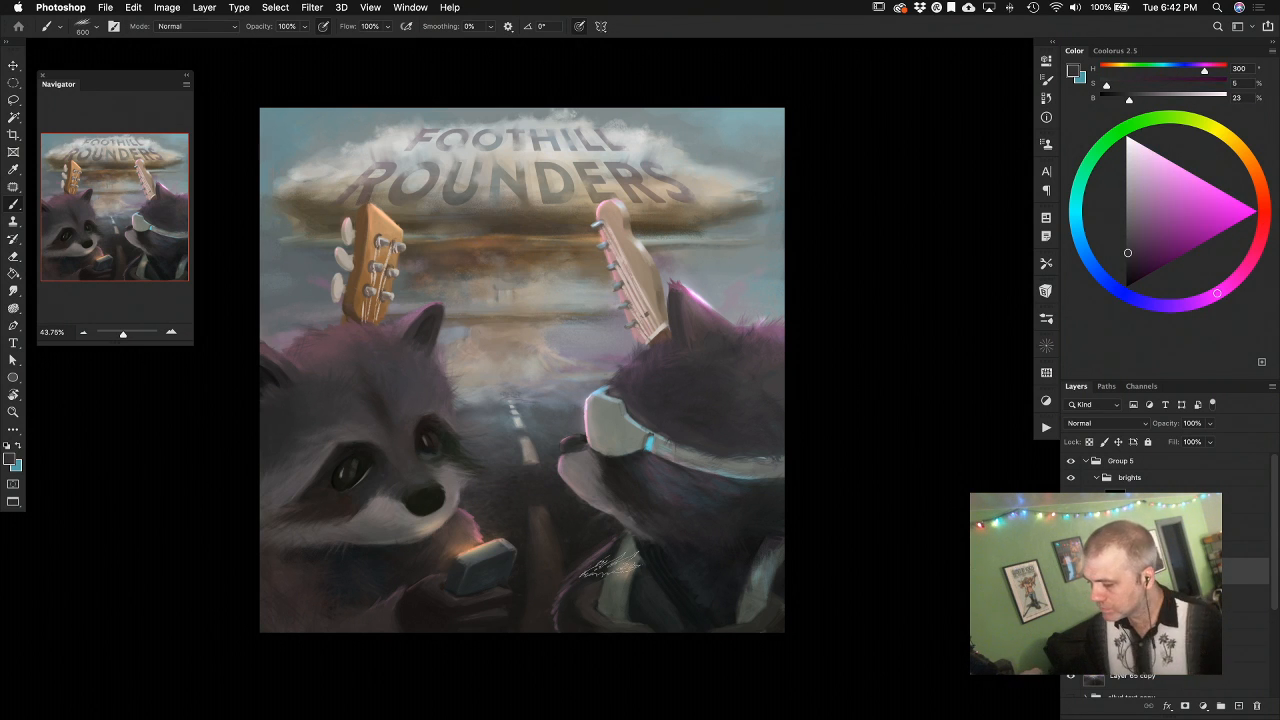
Brush sampled grey across the left raccoon's muzzle bridge and touch up its far cheek with a 125 px brush and lighter grey
alt+click(376, 527)
drag(362, 486, 420, 466)
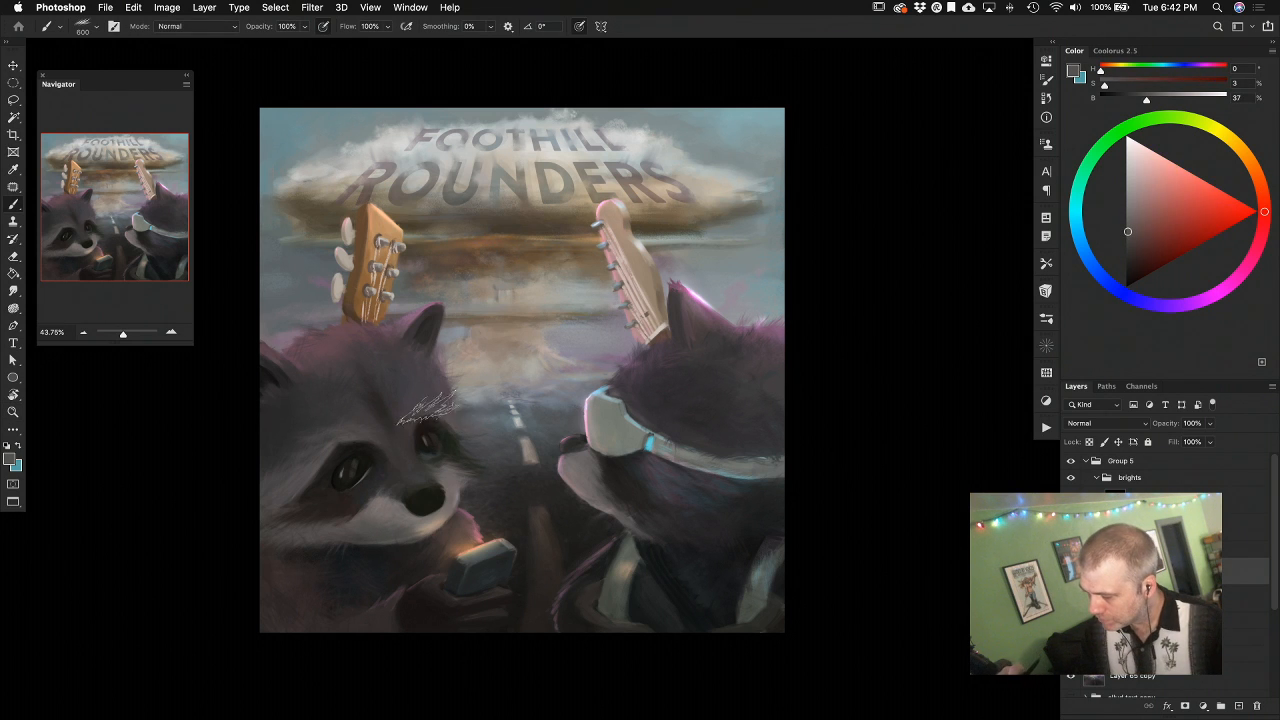
key(bracketleft)
key(bracketleft)
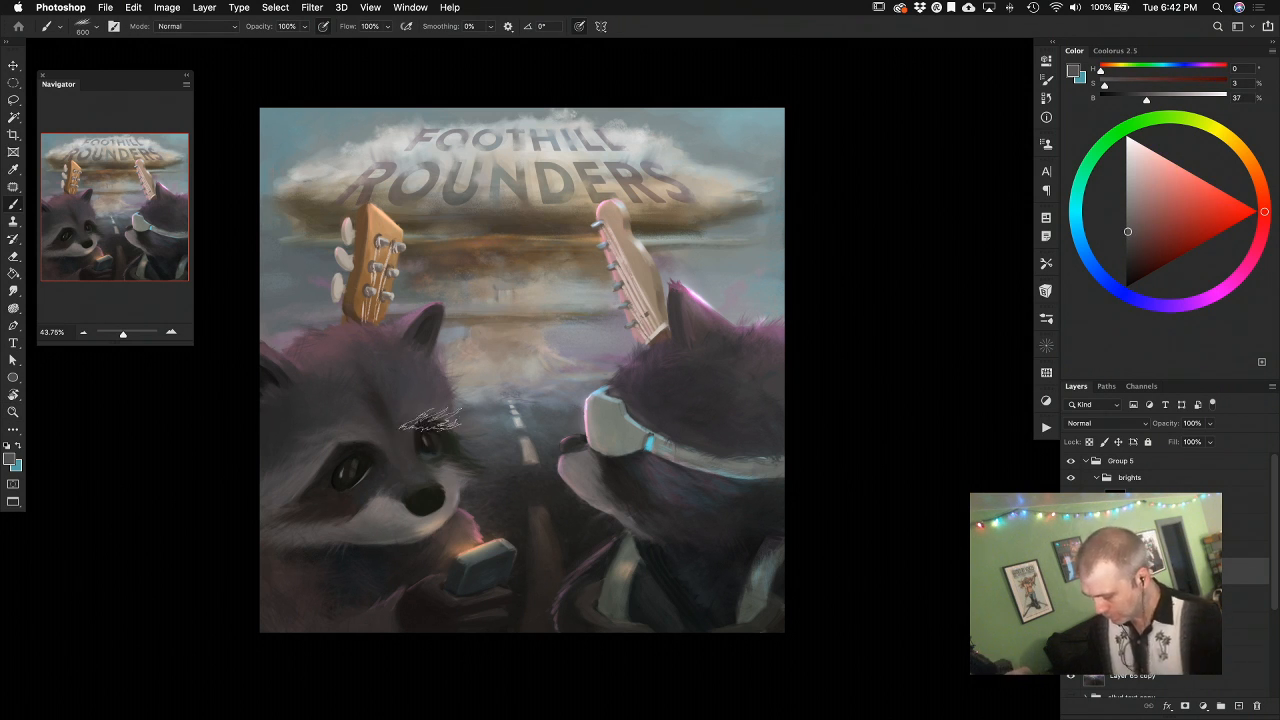
alt+click(452, 478)
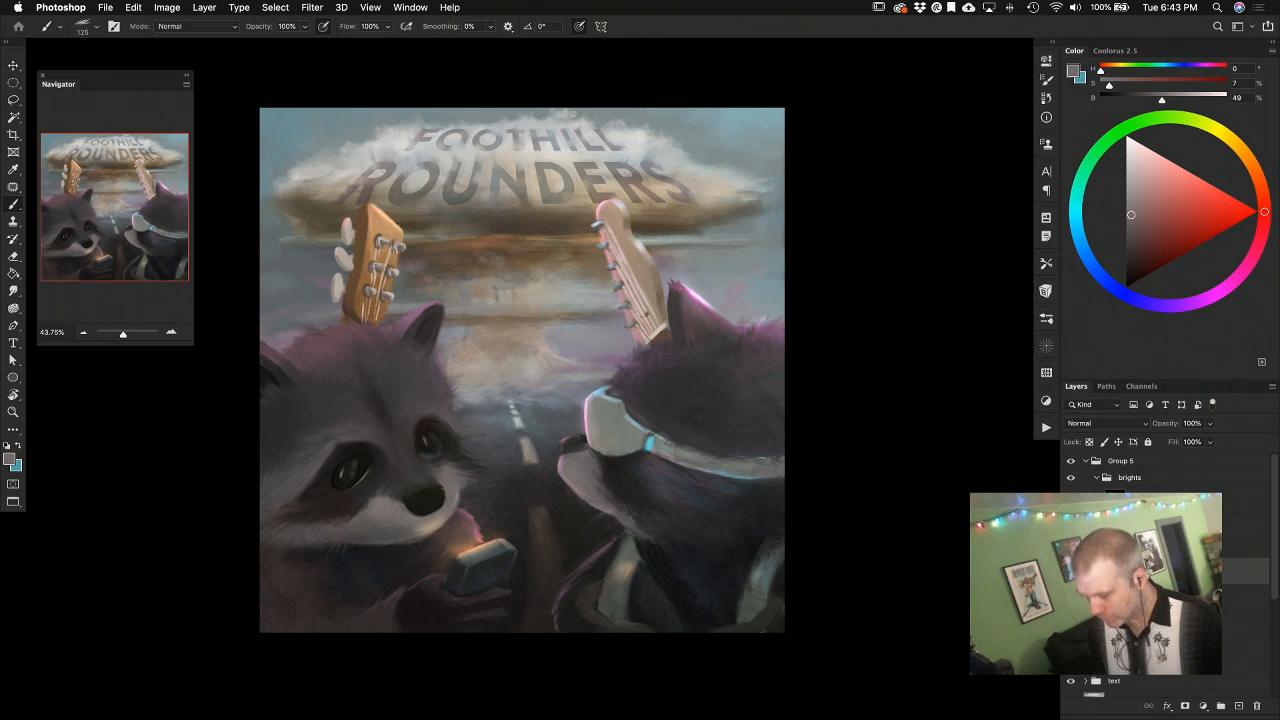
Brush fine fur around the left raccoon's far eye and brow with a 600 px brush in pale pinkish grey (H 336, S 10, B 74)
alt+click(291, 481)
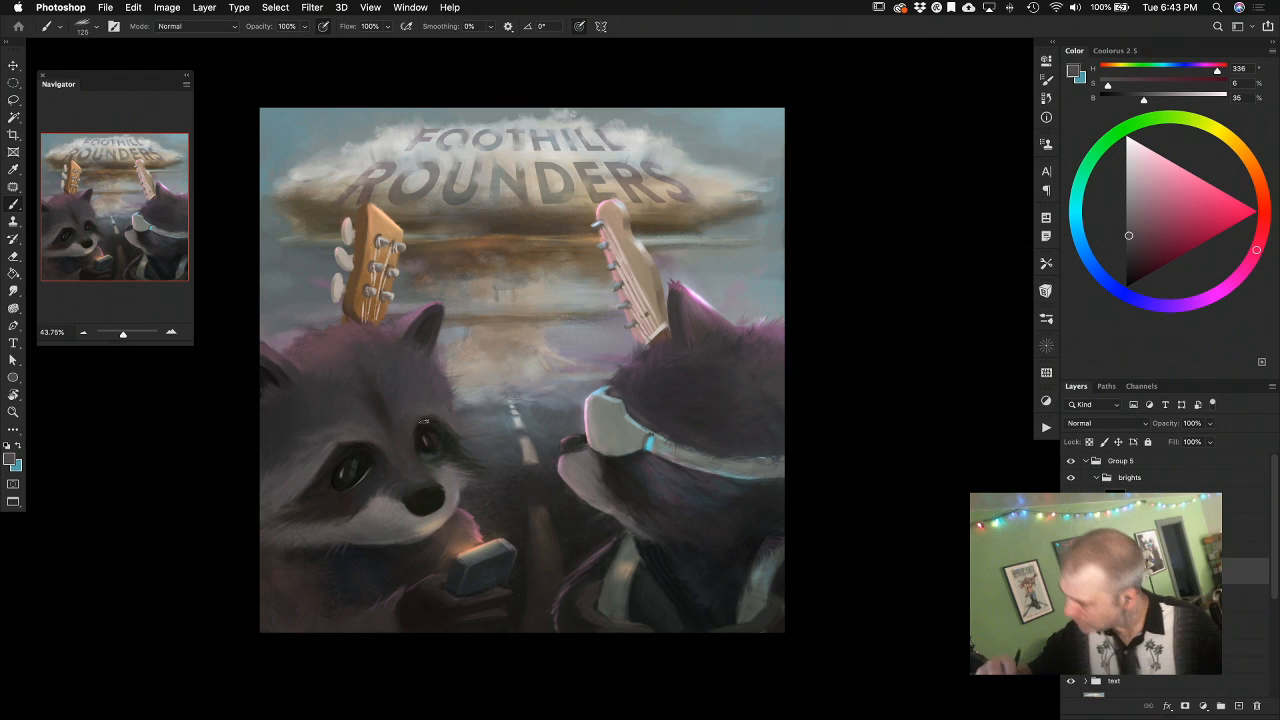
drag(1138, 211, 1136, 181)
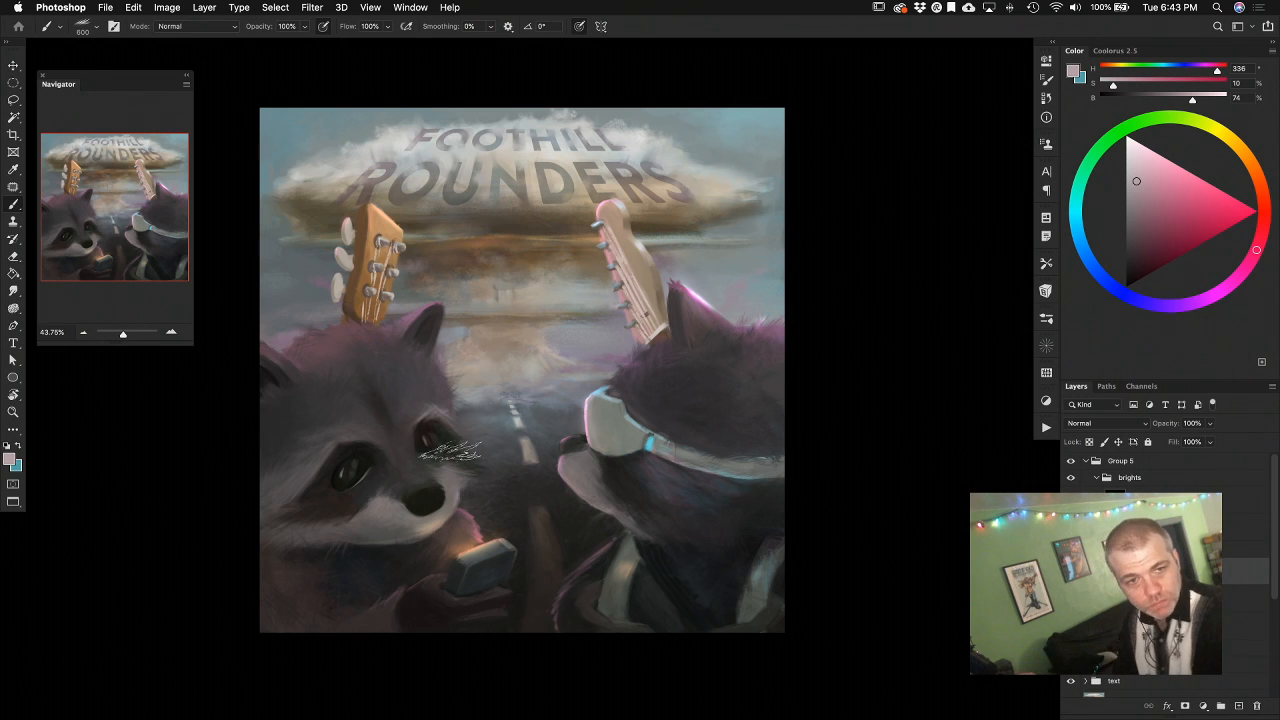
key(bracketright)
key(bracketright)
key(bracketright)
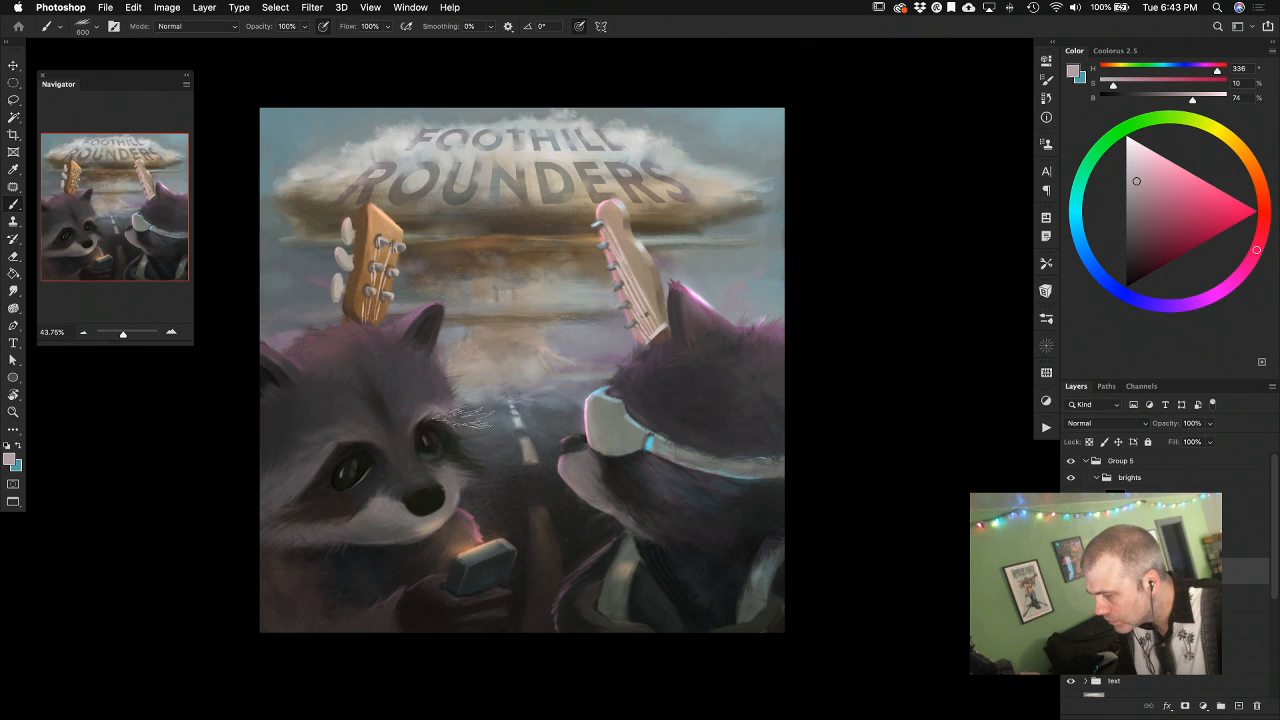
Try fur tones sampled from the left raccoon's brow and purple ear rim, and undo the last two strokes
alt+click(418, 391)
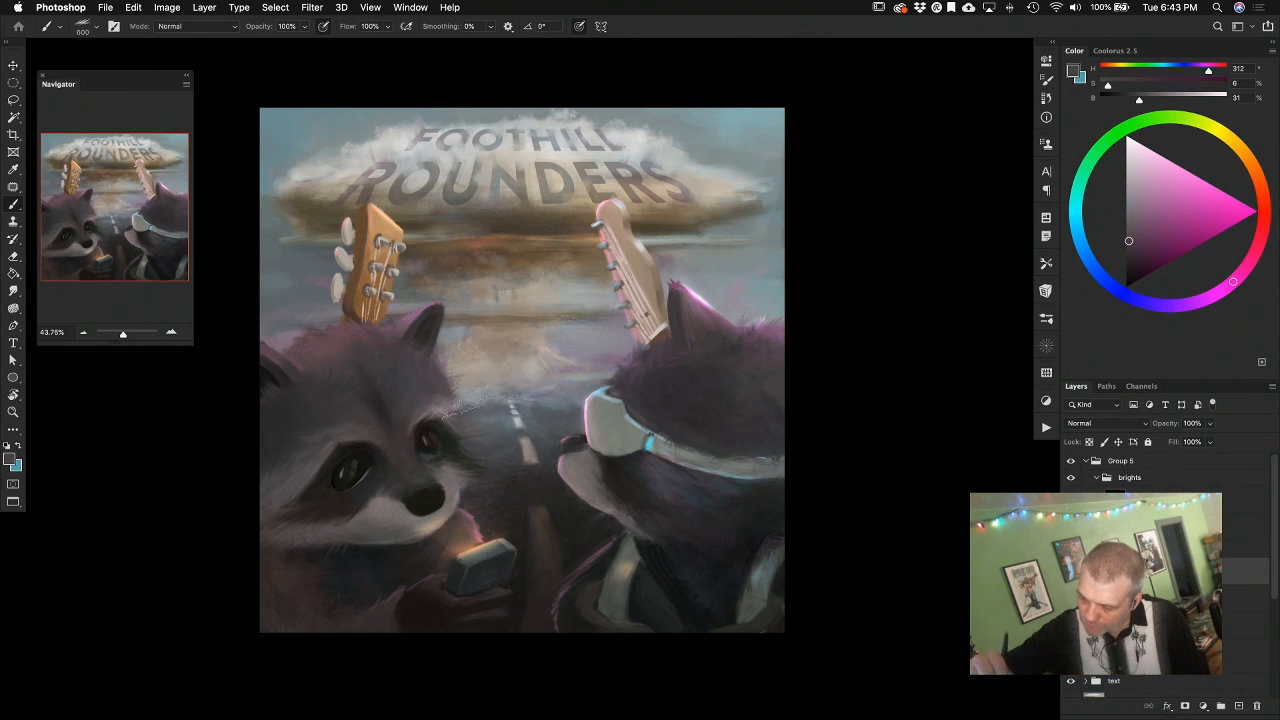
alt+click(437, 402)
alt+click(403, 319)
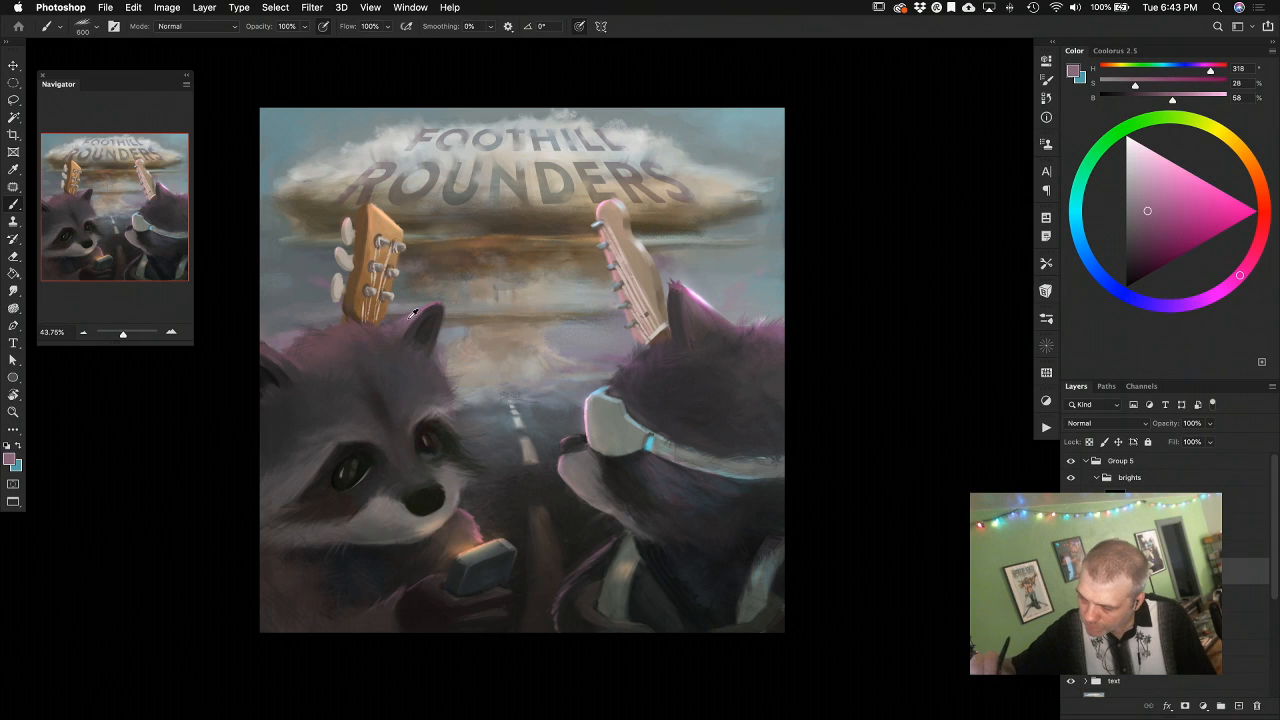
key(super+z)
key(super+z)
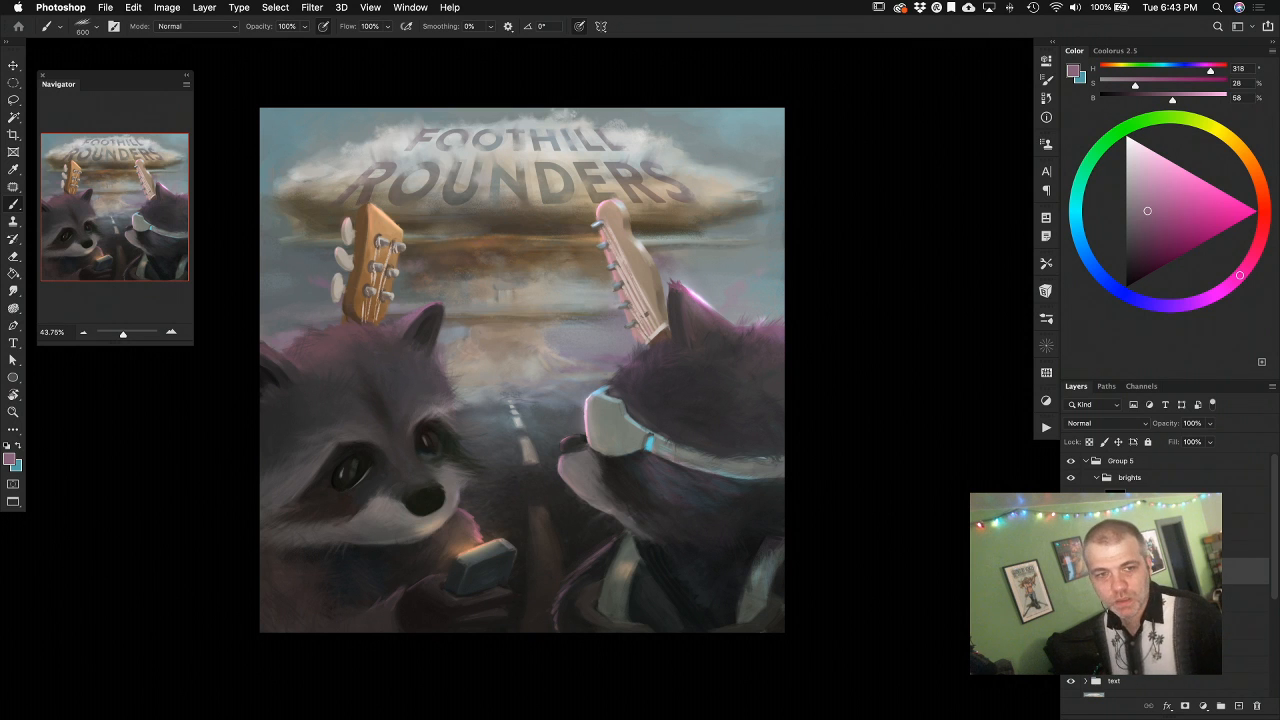
Compare the uncluttered painting with the raccoon reference photo, and restore the full workspace
key(Tab)
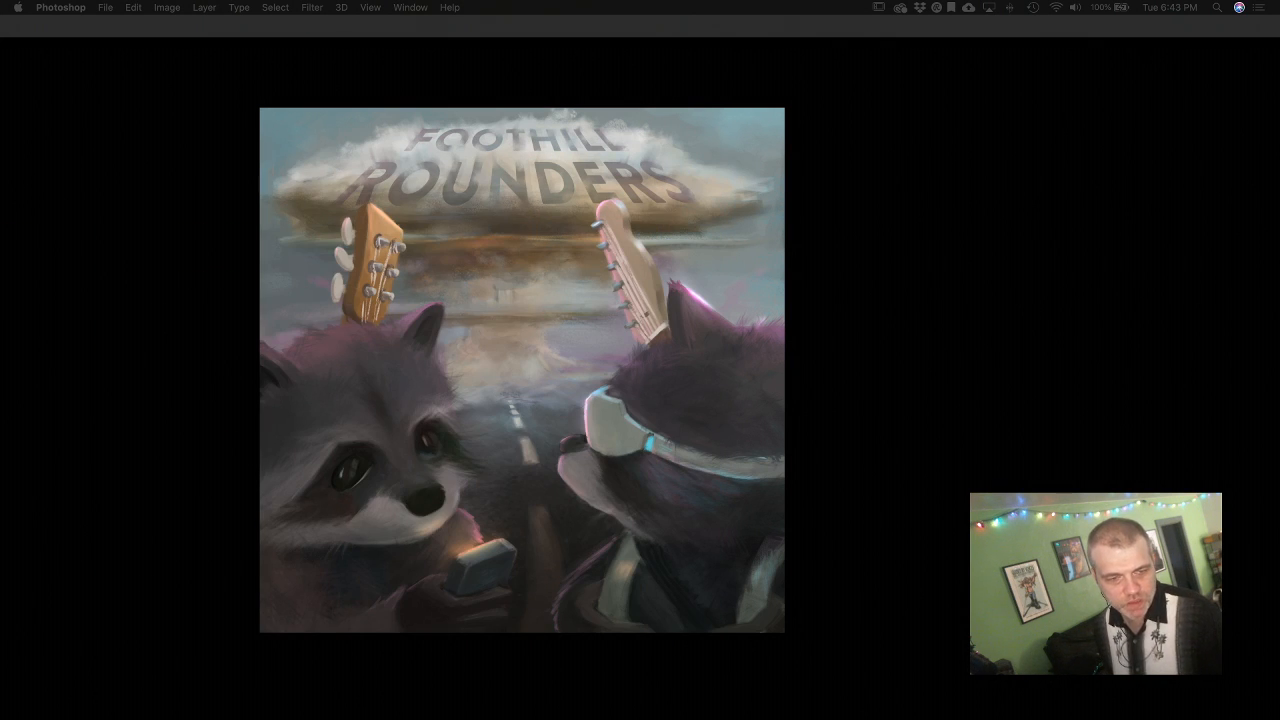
drag(2, 541, 411, 526)
click(411, 525)
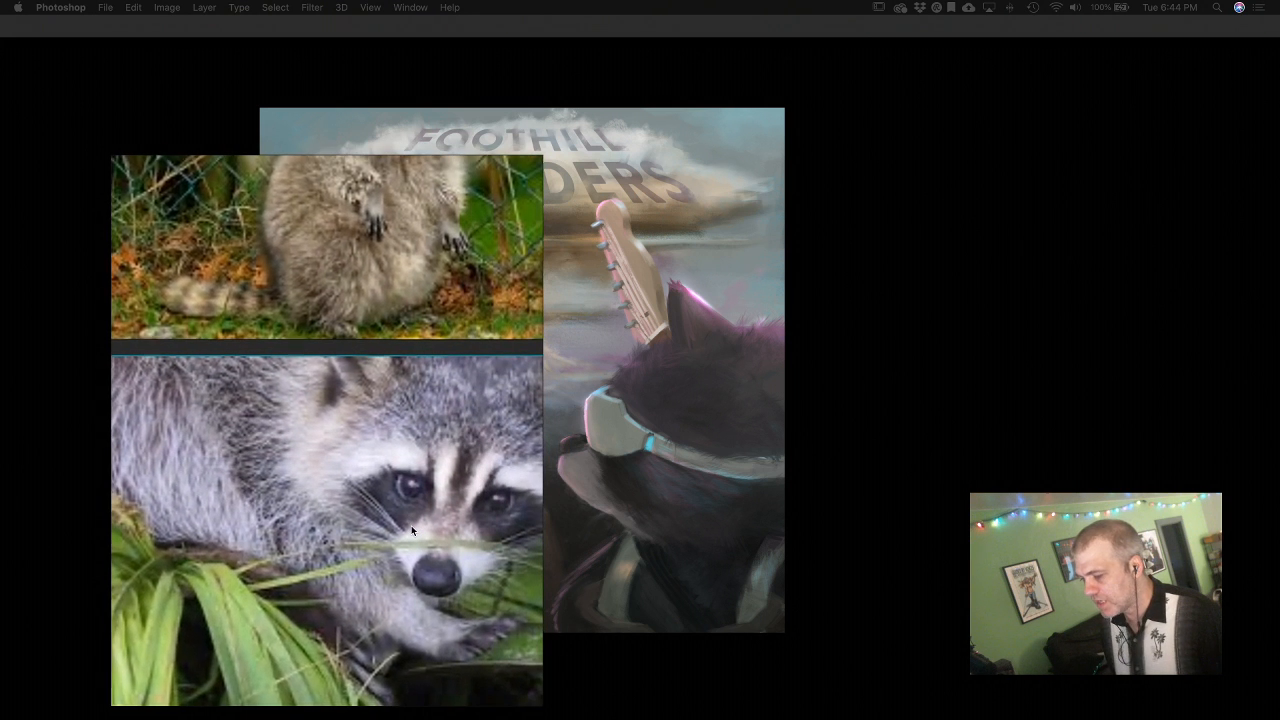
drag(411, 525, 0, 525)
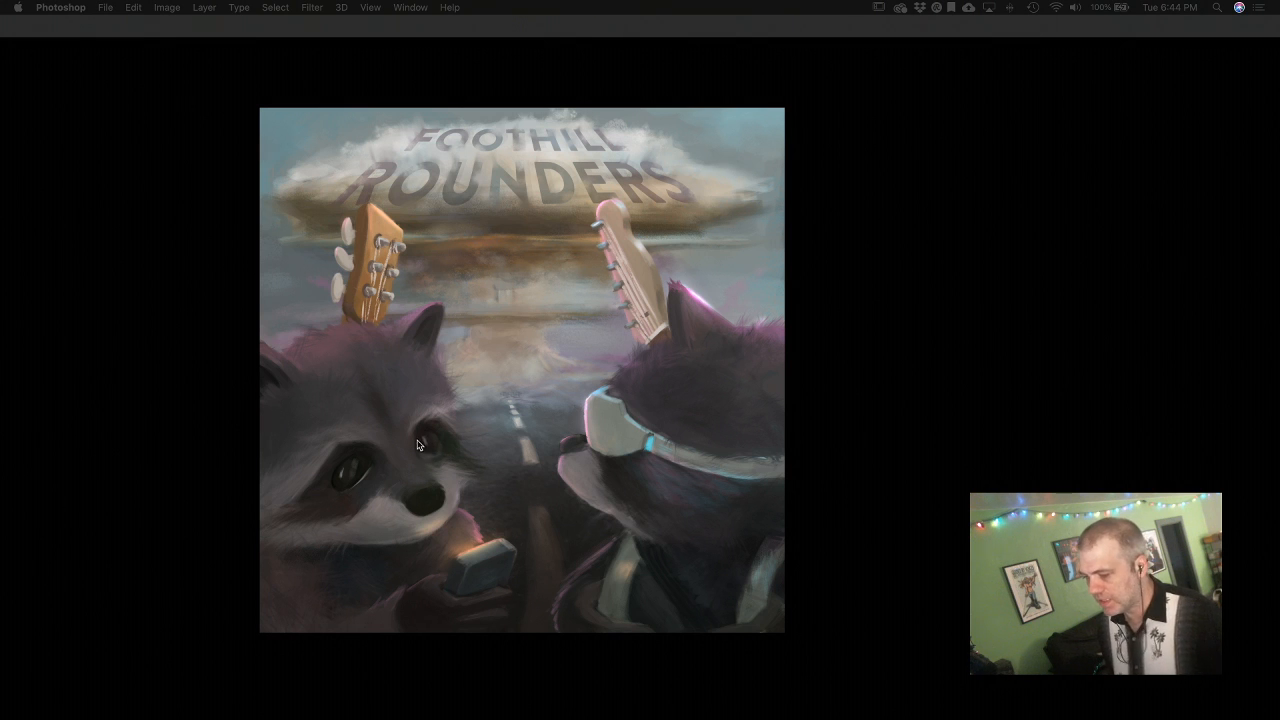
key(Tab)
Brush fur along the right raccoon's muzzle and cheek at 300 px with greys sampled from both raccoons' muzzles
alt+click(387, 511)
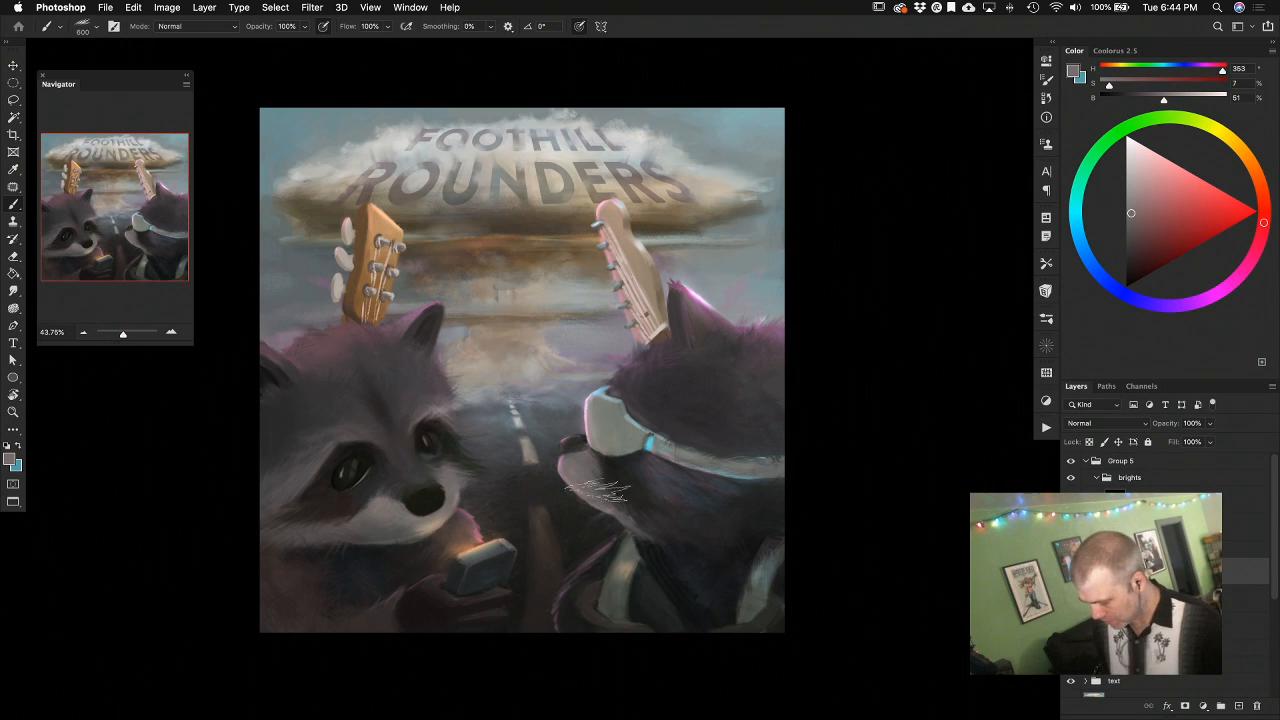
key(bracketleft)
key(bracketleft)
key(bracketleft)
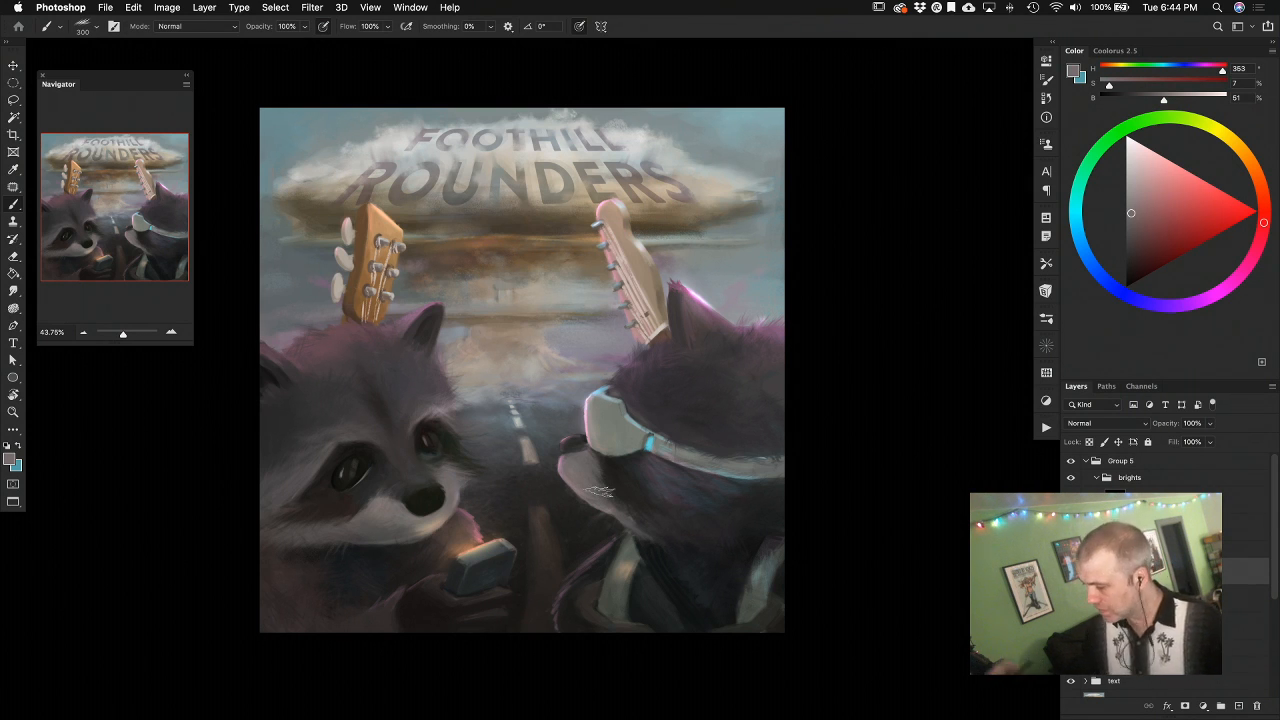
alt+click(594, 460)
alt+click(592, 458)
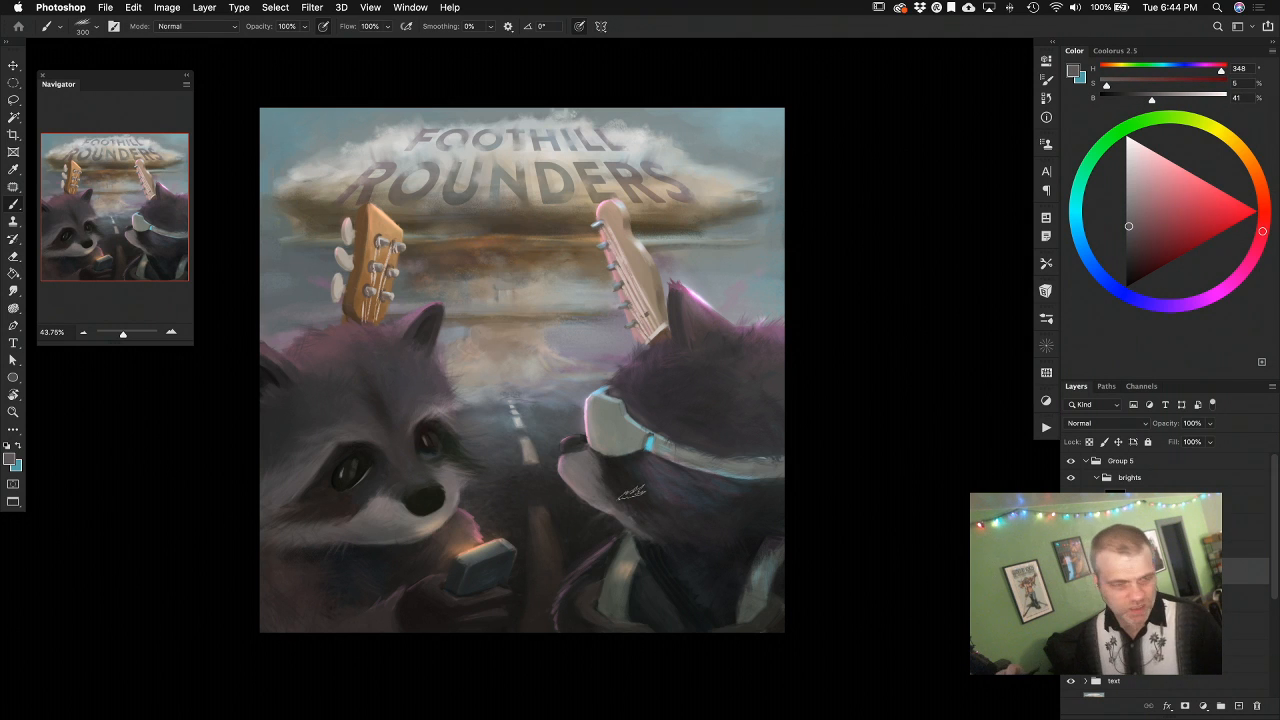
alt+click(590, 458)
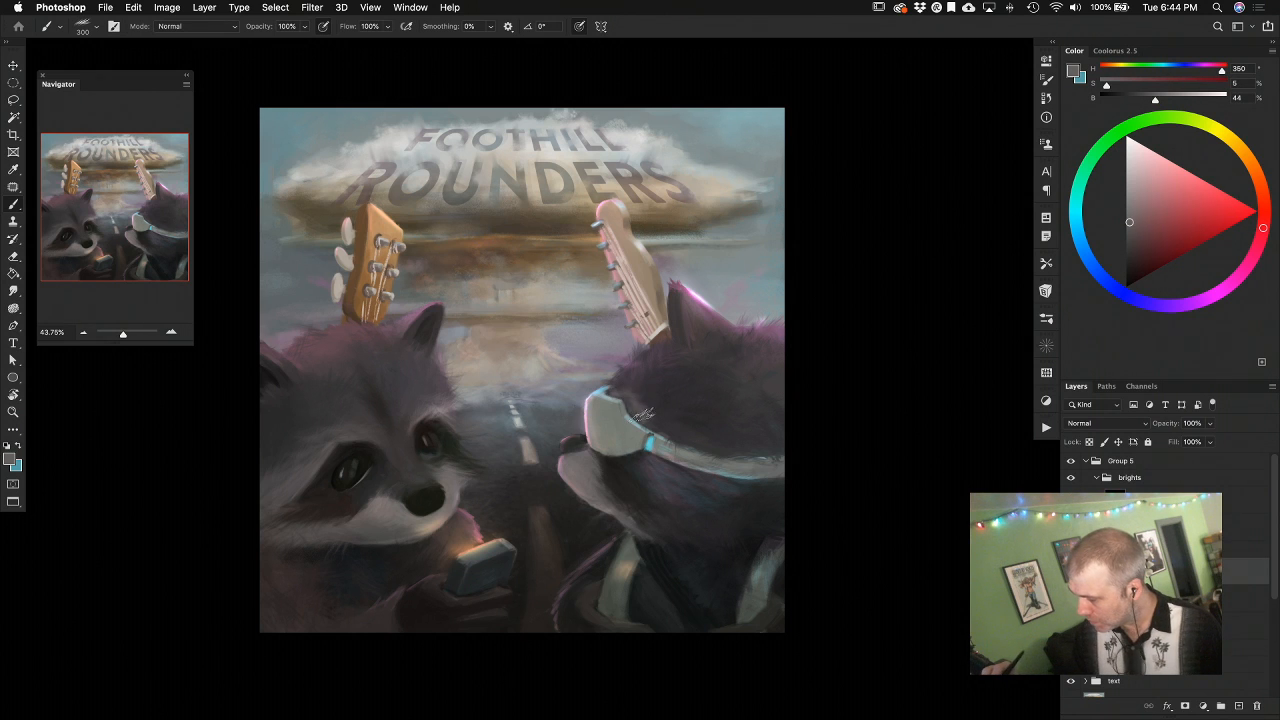
Rework the right raccoon's head fur above the goggle strap with sampled dark tones, undo the stray back stroke, and enlarge the brush to 900 px
alt+click(627, 384)
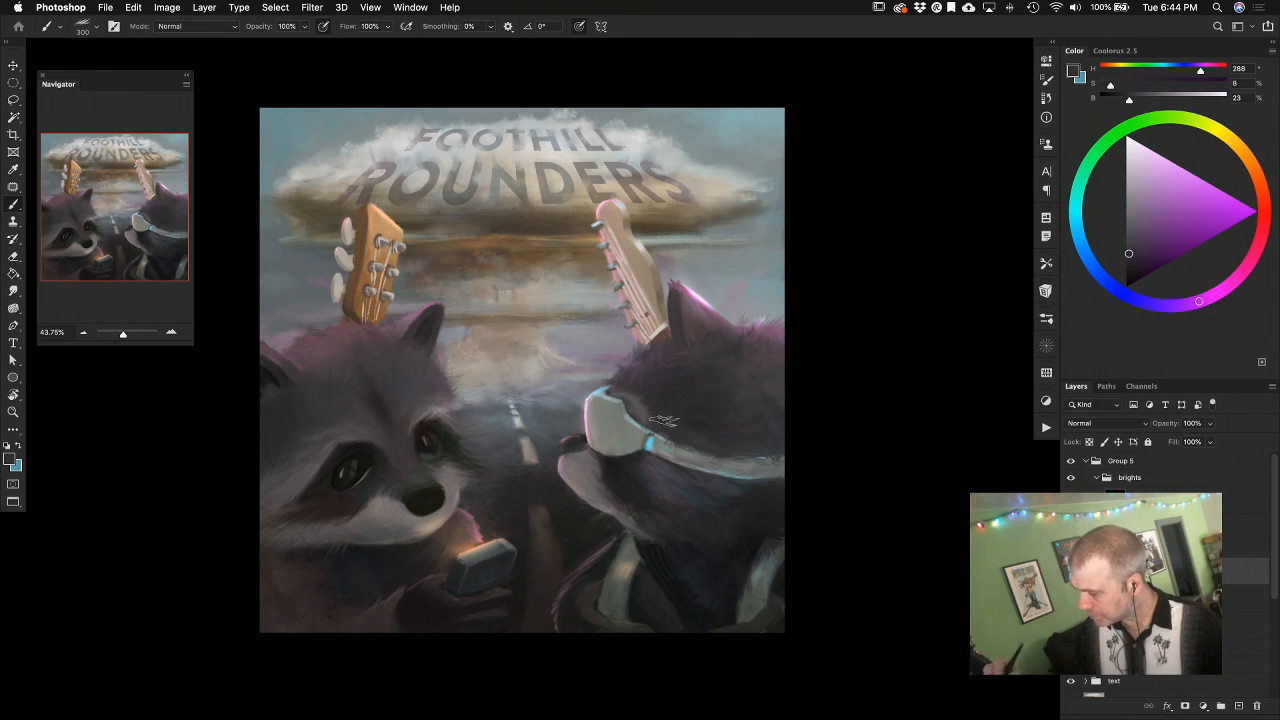
key(bracketright)
alt+click(636, 397)
drag(638, 397, 804, 283)
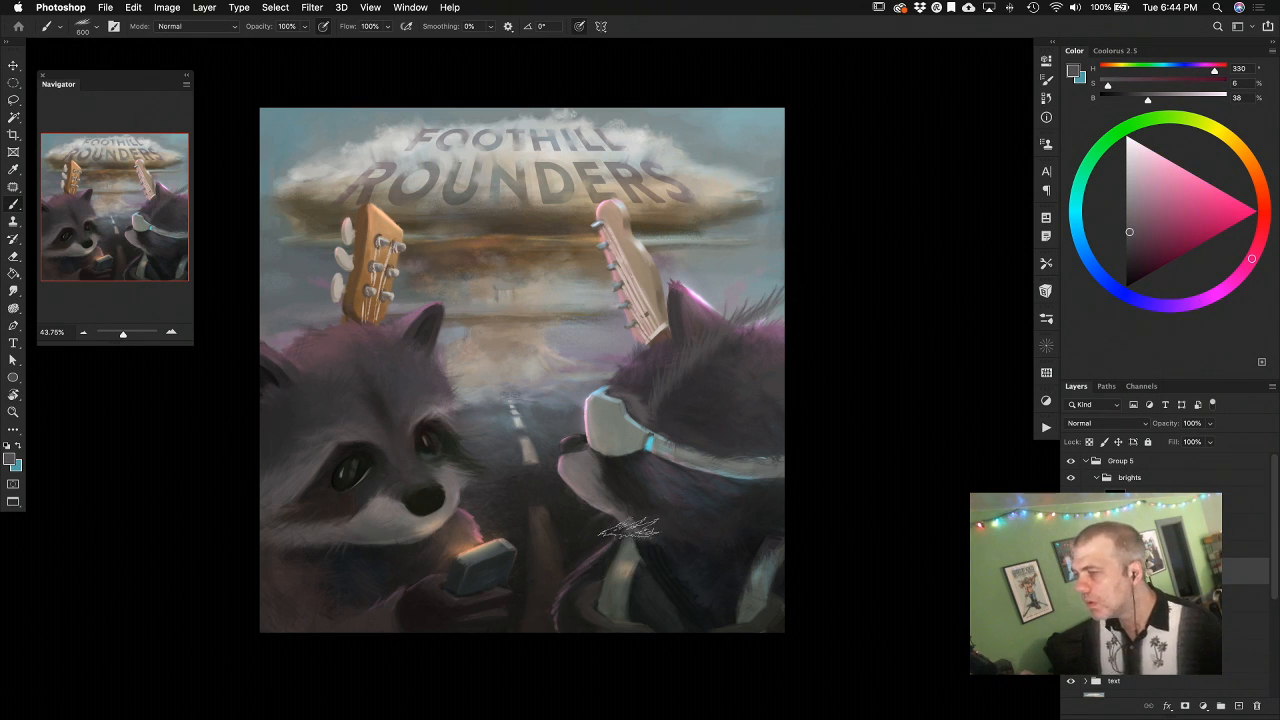
key(super+z)
key(bracketright)
key(bracketright)
key(bracketright)
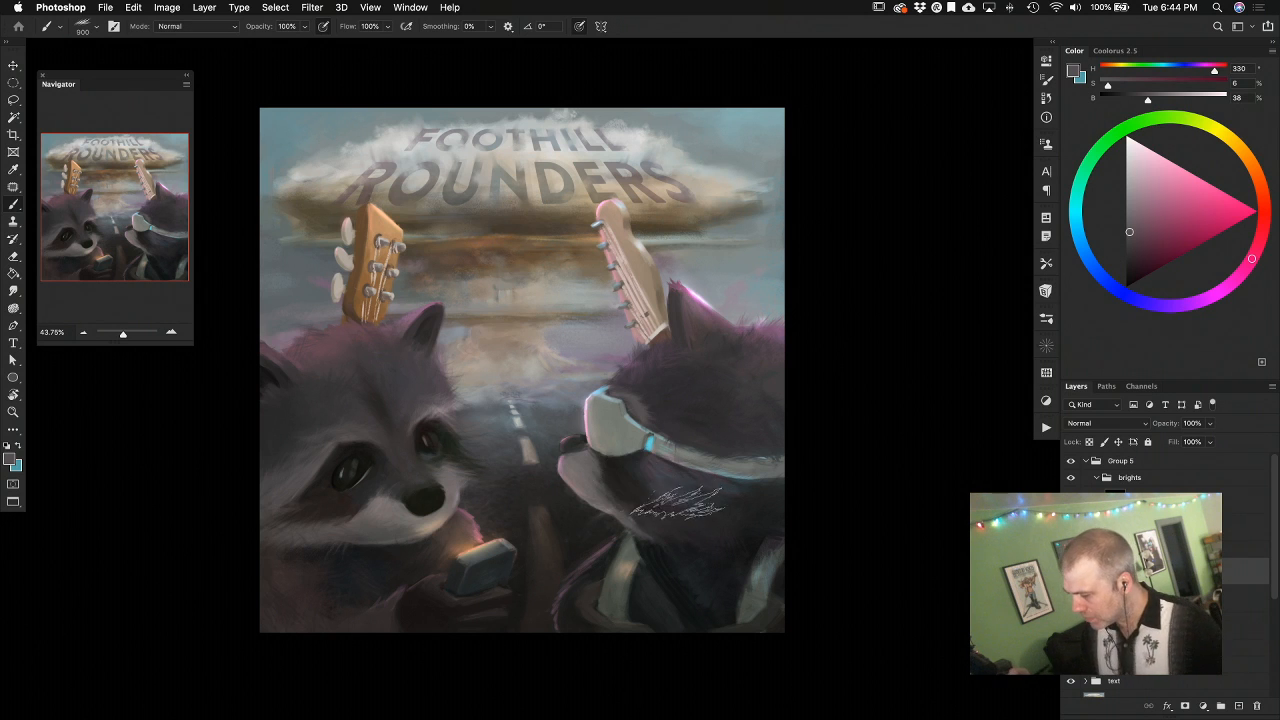
Brush the right raccoon's cheek and neck fur at 900 px with greys sampled from its muzzle, jaw and neck
alt+click(388, 512)
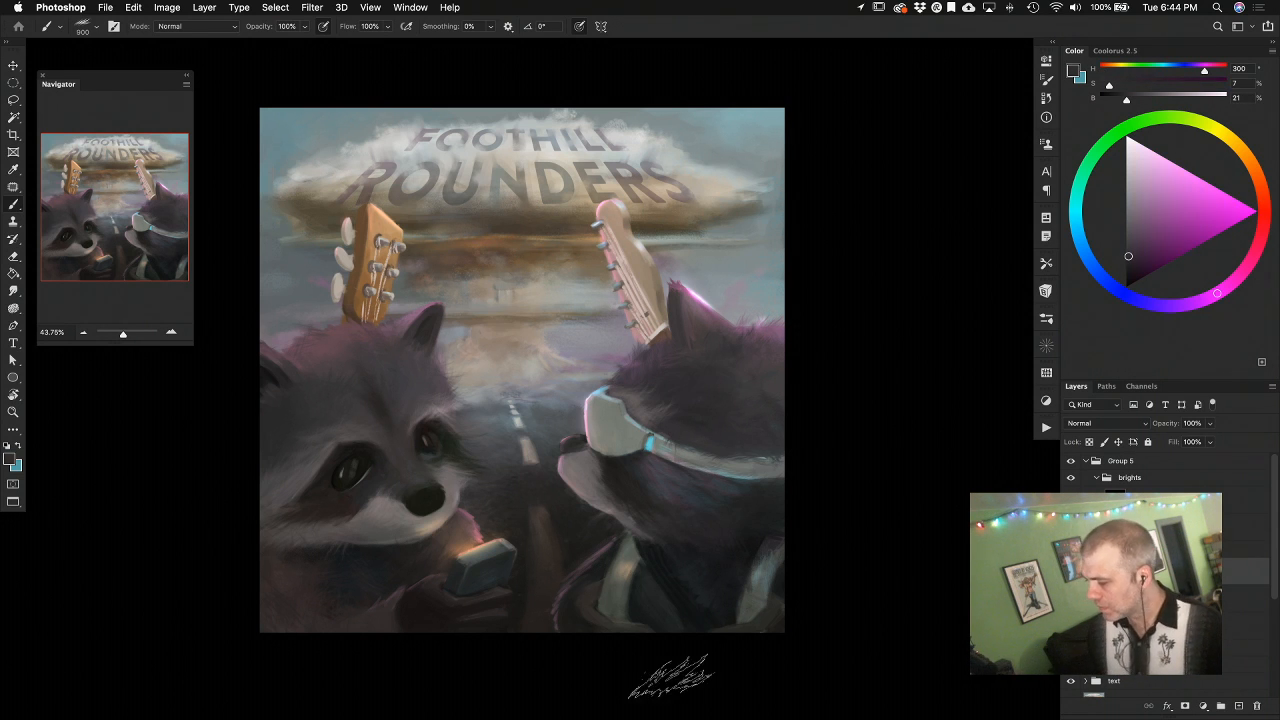
alt+click(589, 473)
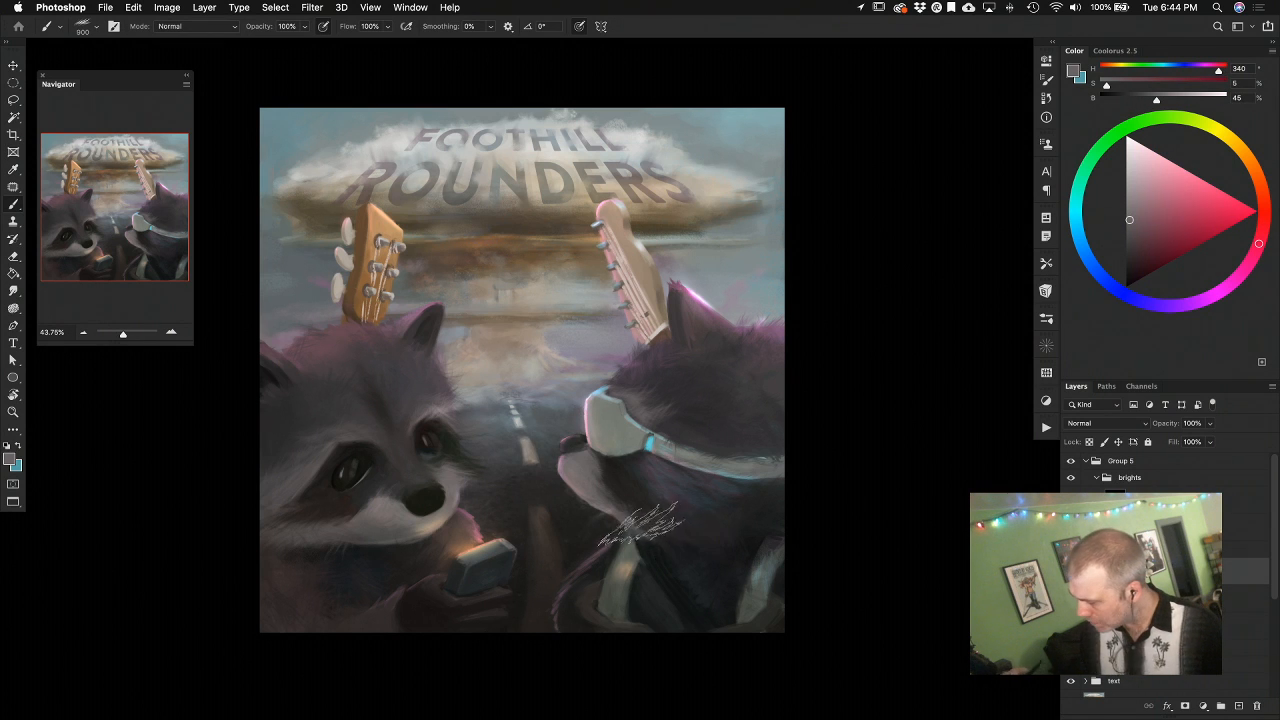
alt+click(698, 512)
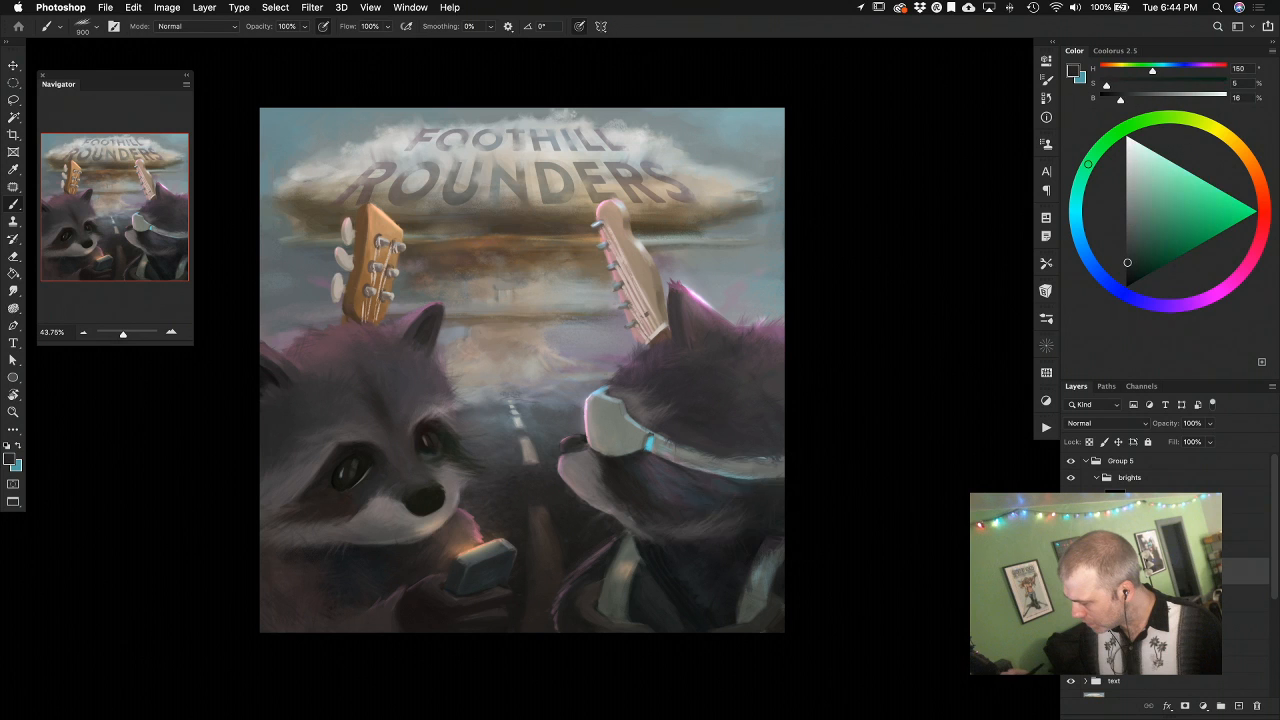
alt+click(622, 508)
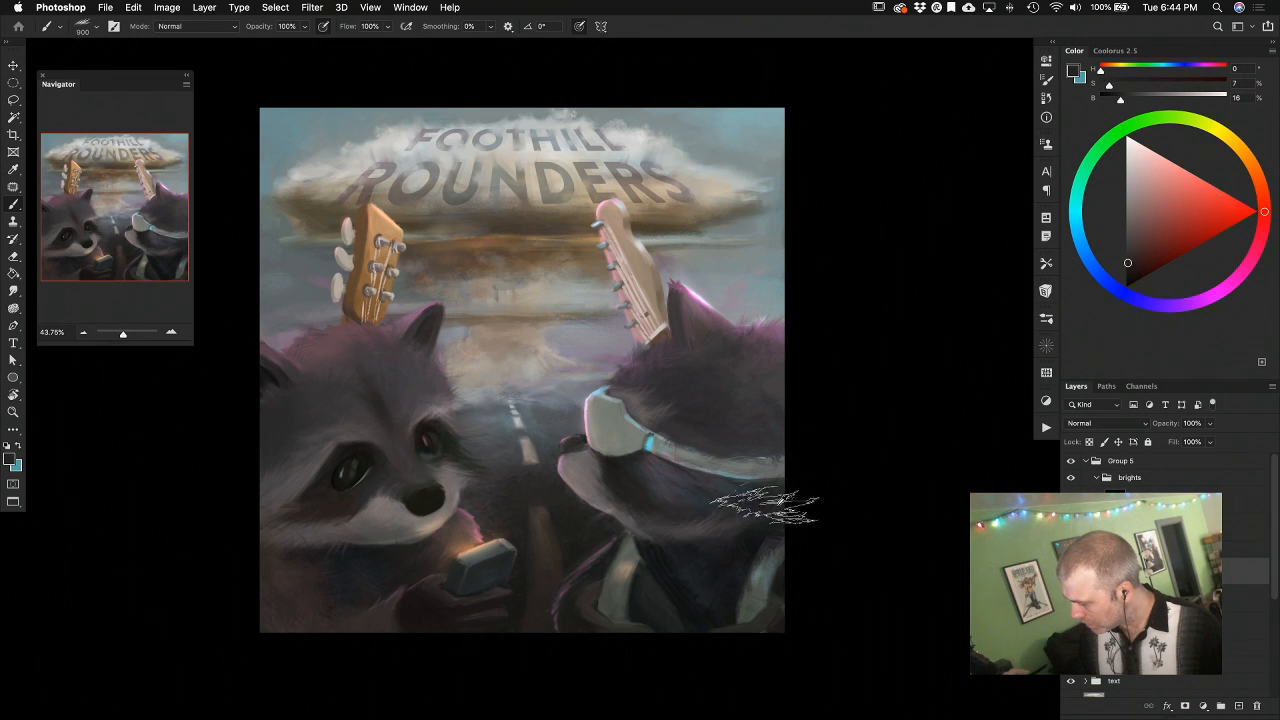
alt+click(677, 523)
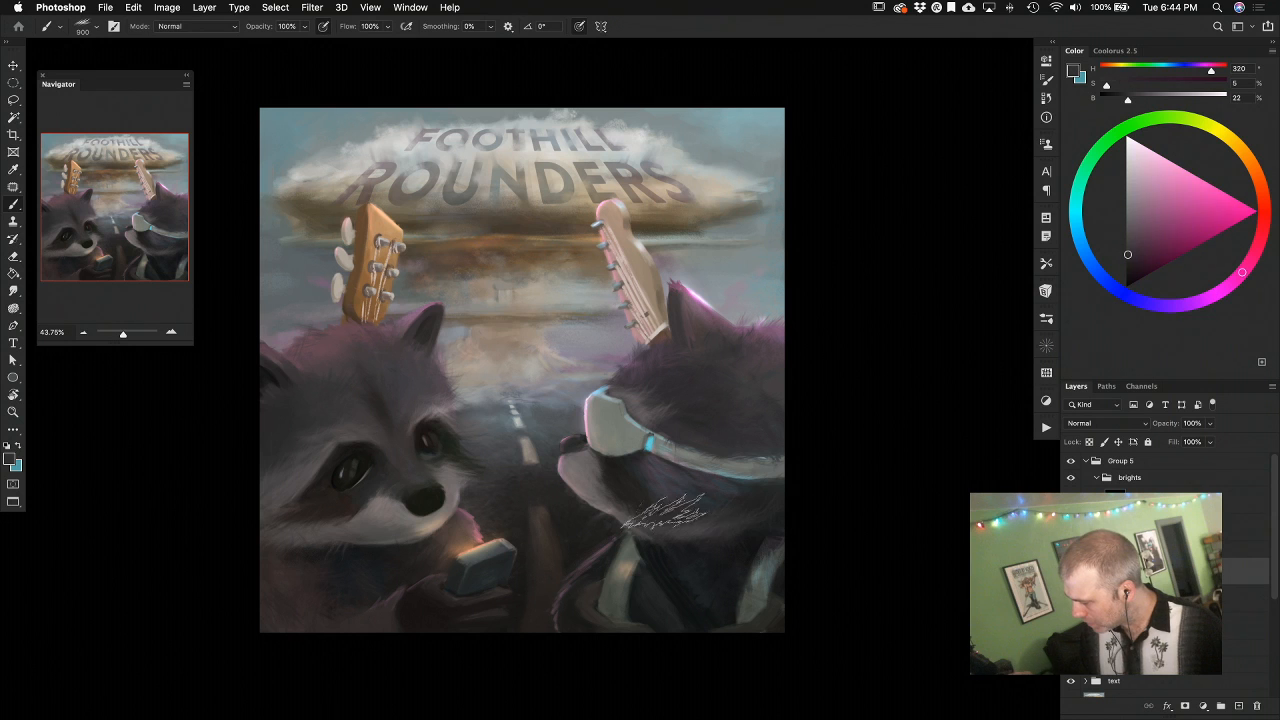
alt+click(607, 482)
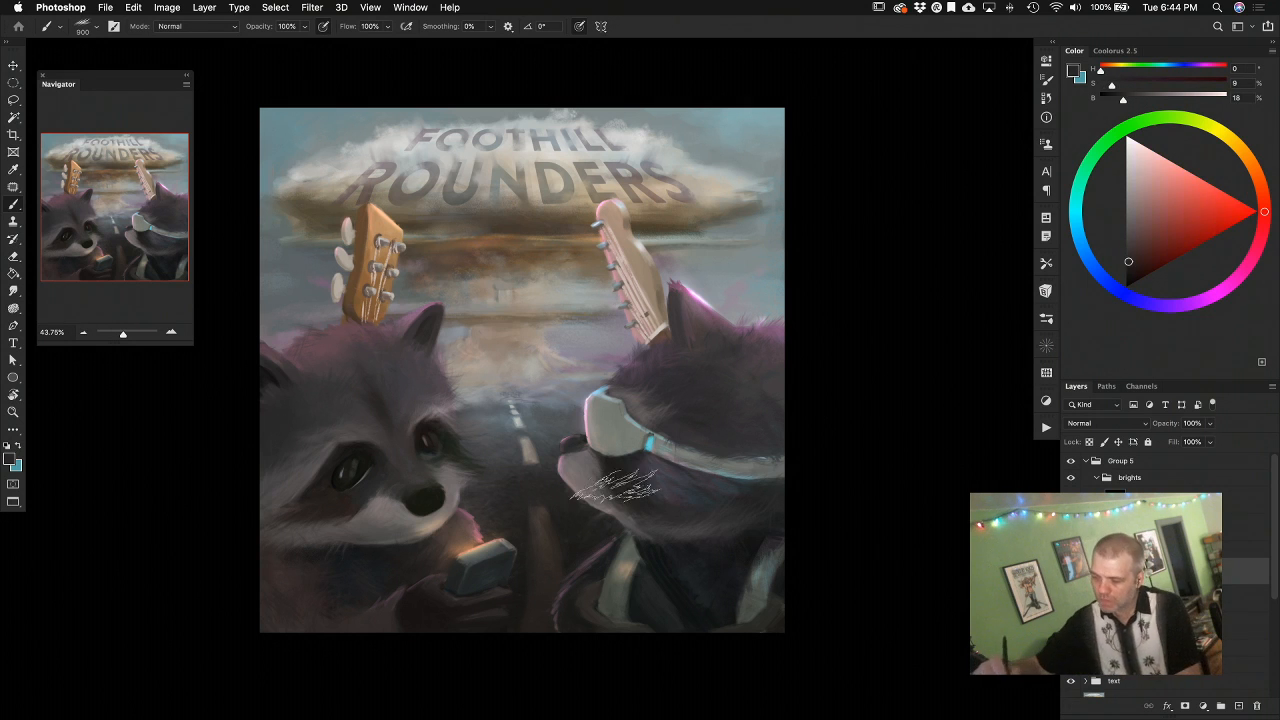
Undo the recent series of fur strokes on the right raccoon
key(super+z)
key(super+z)
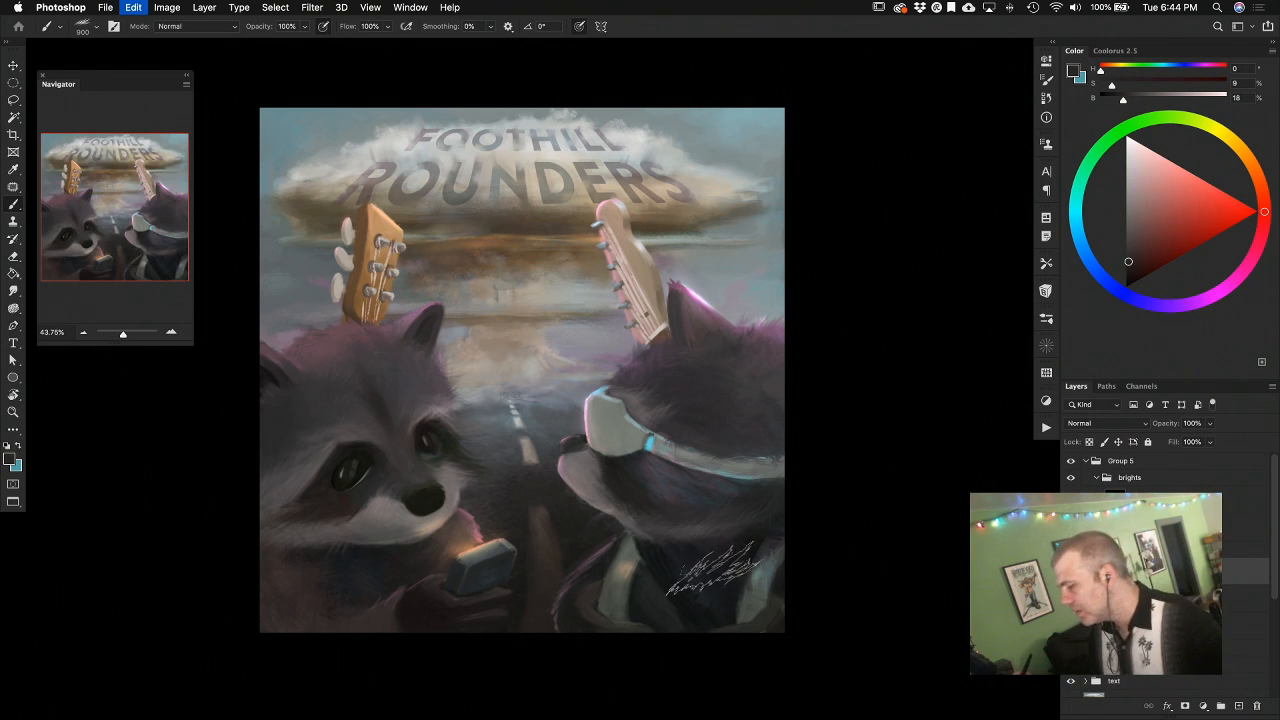
key(super+z)
key(super+z)
key(super+z)
key(super+z)
key(super+z)
key(super+z)
key(super+z)
key(super+z)
key(super+z)
key(super+z)
key(super+z)
key(super+z)
key(super+z)
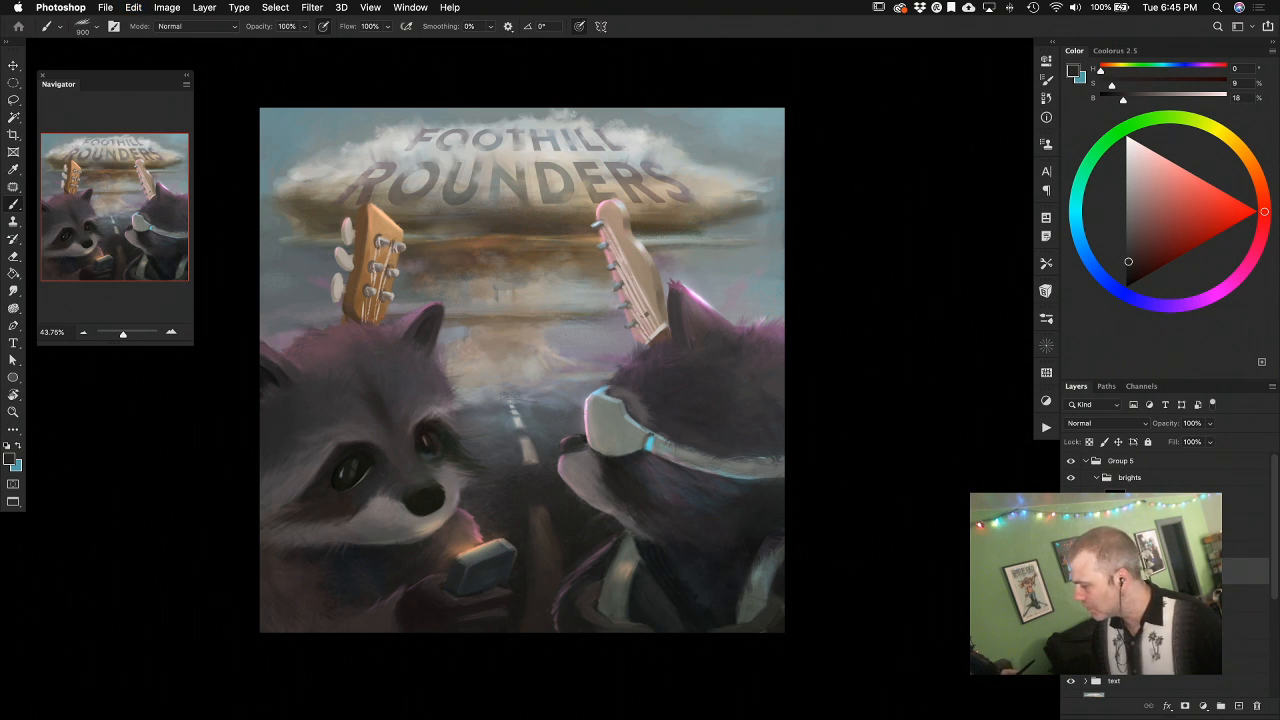
Reselect the fur painting layer and flip the canvas horizontally
click(1140, 626)
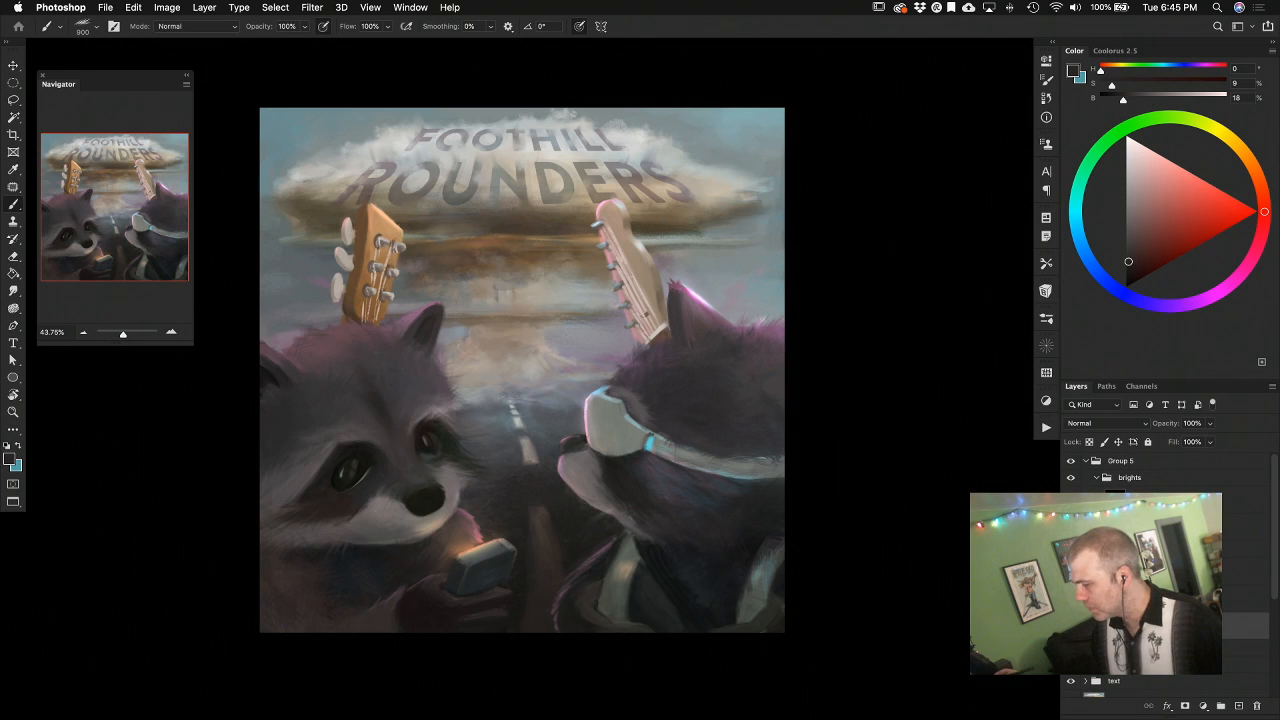
click(1140, 571)
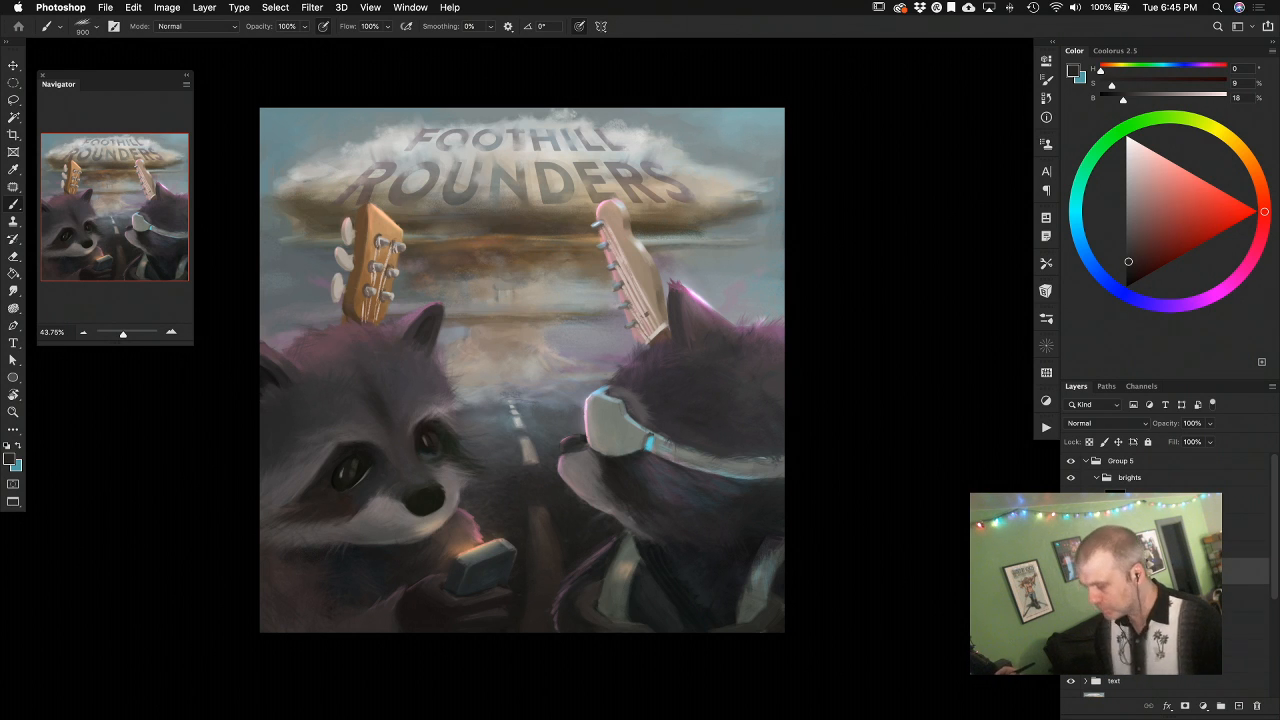
key(e)
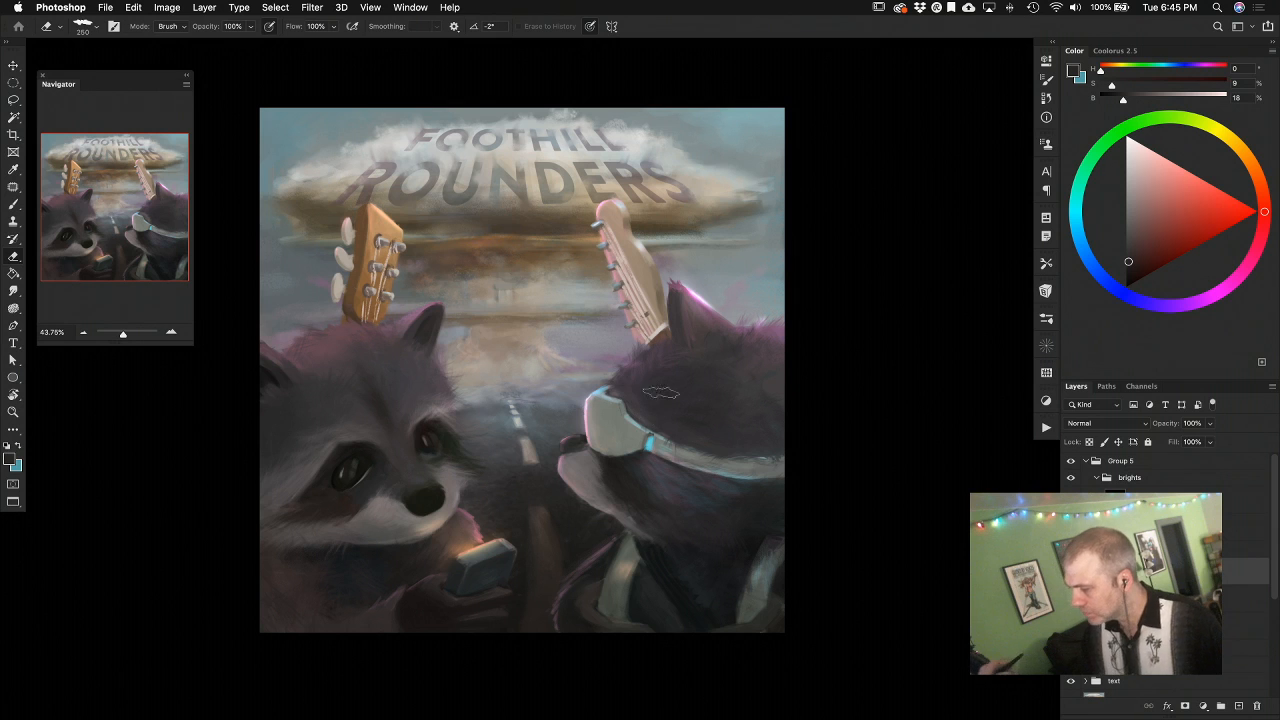
key(super+u)
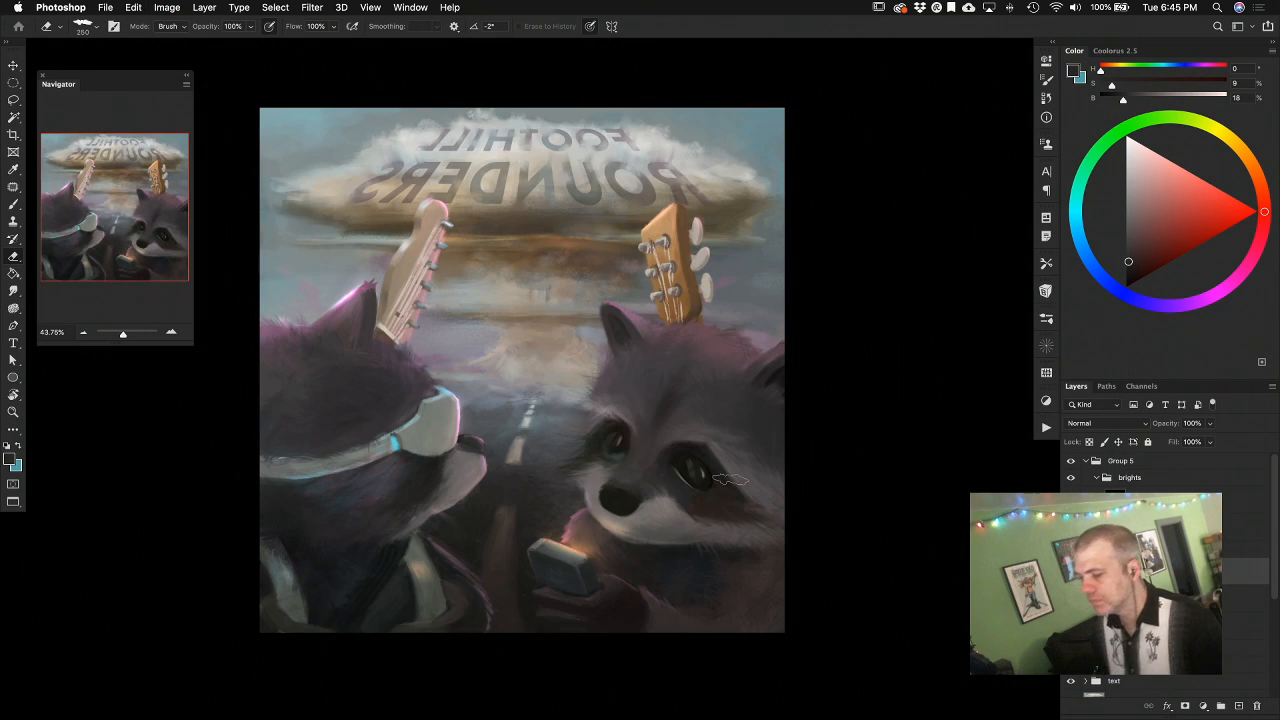
Brush the goggled raccoon's cheek and jaw fur at 900 px with dark and purplish tones sampled around the cheek
key(b)
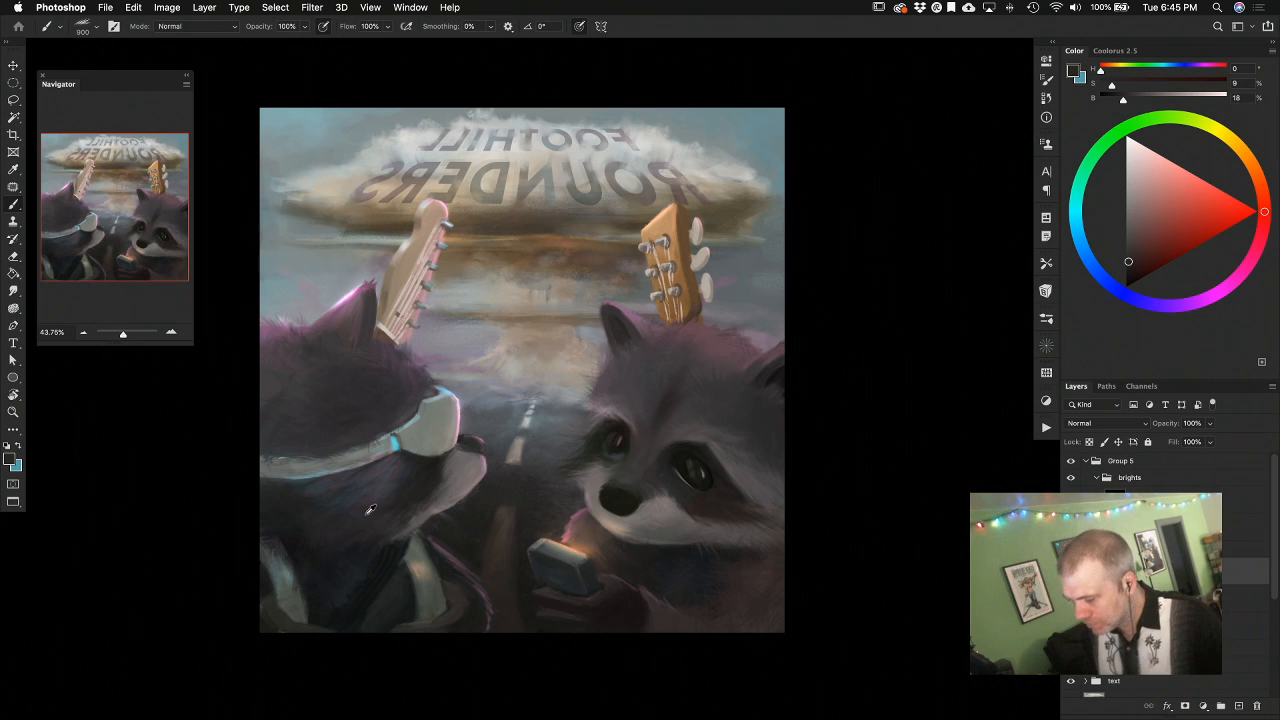
alt+click(372, 508)
drag(344, 511, 382, 495)
alt+click(379, 515)
alt+click(388, 472)
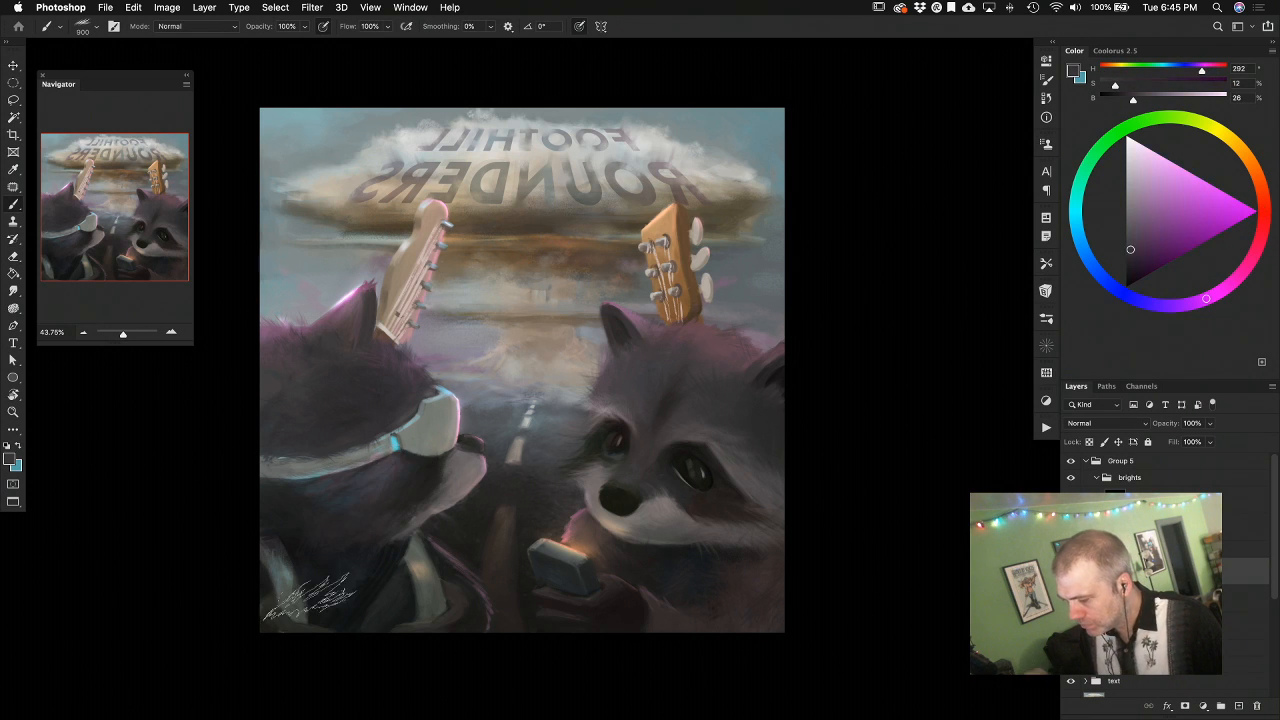
alt+click(418, 464)
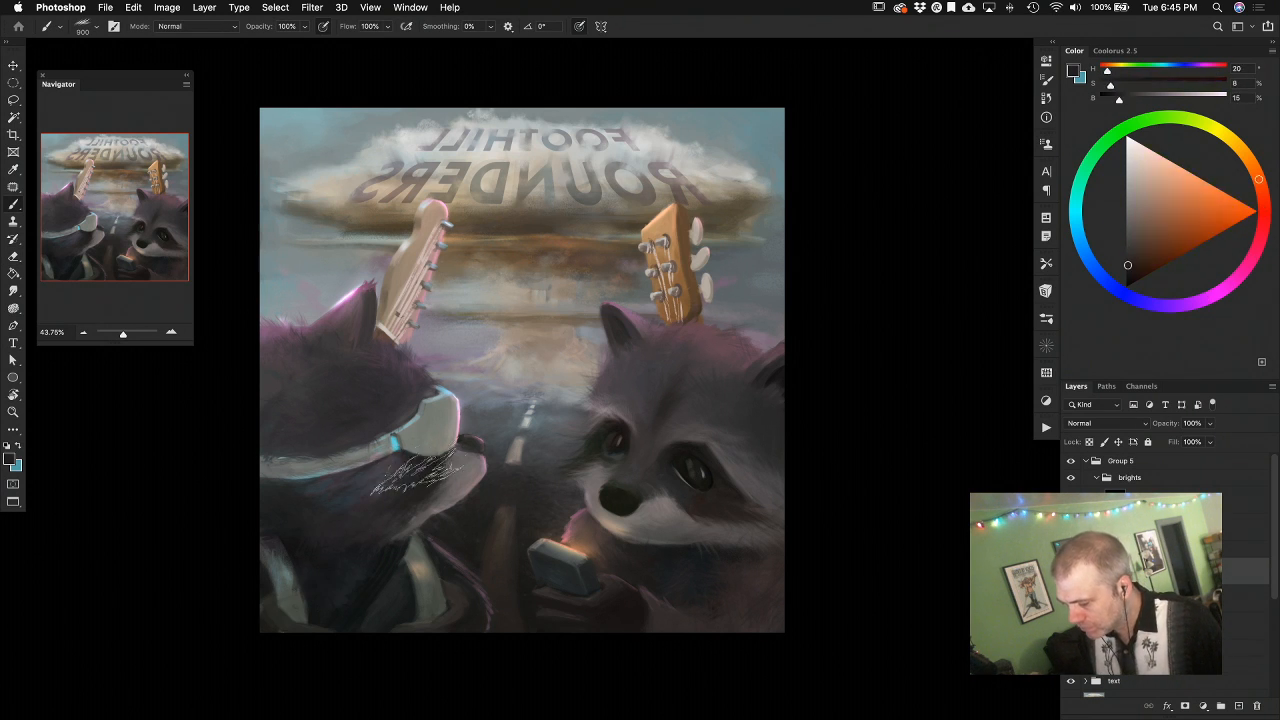
Darken the goggled raccoon's jaw fur with deep brown (H 15, S 100, B 14) and neutral dark grey (B 17), reducing the brush to 500 px
click(1144, 277)
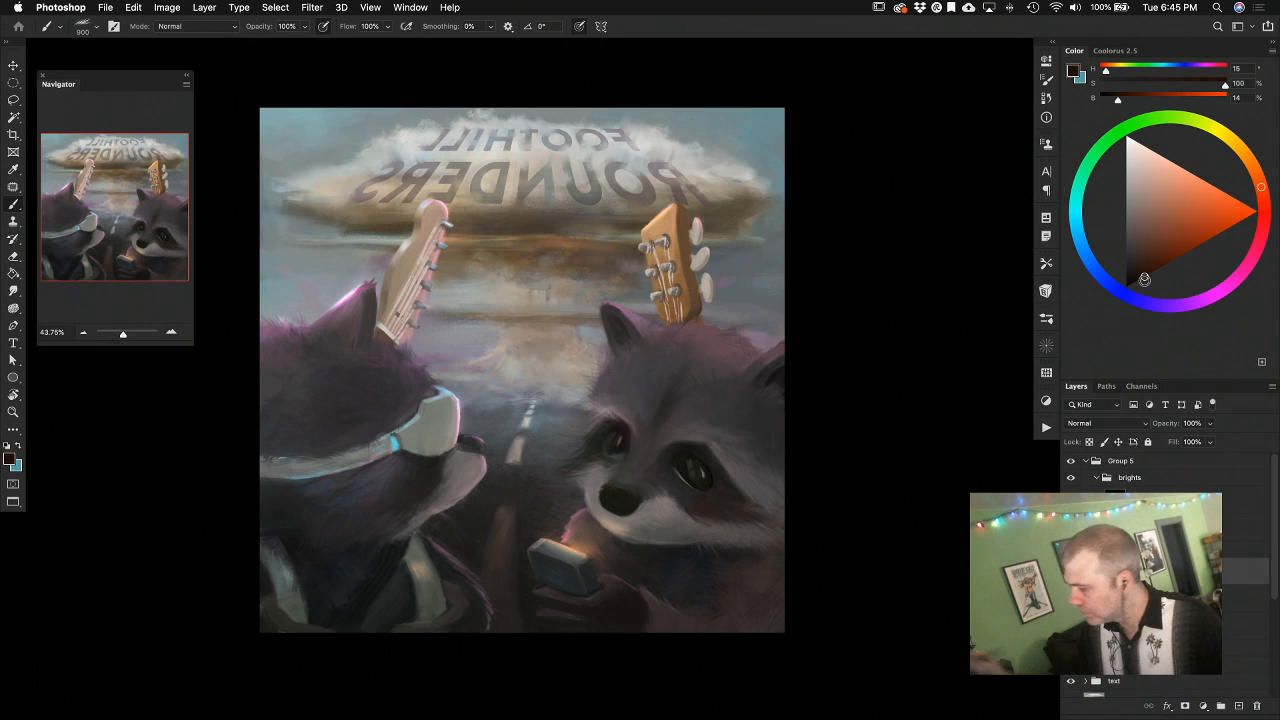
key(bracketleft)
key(bracketleft)
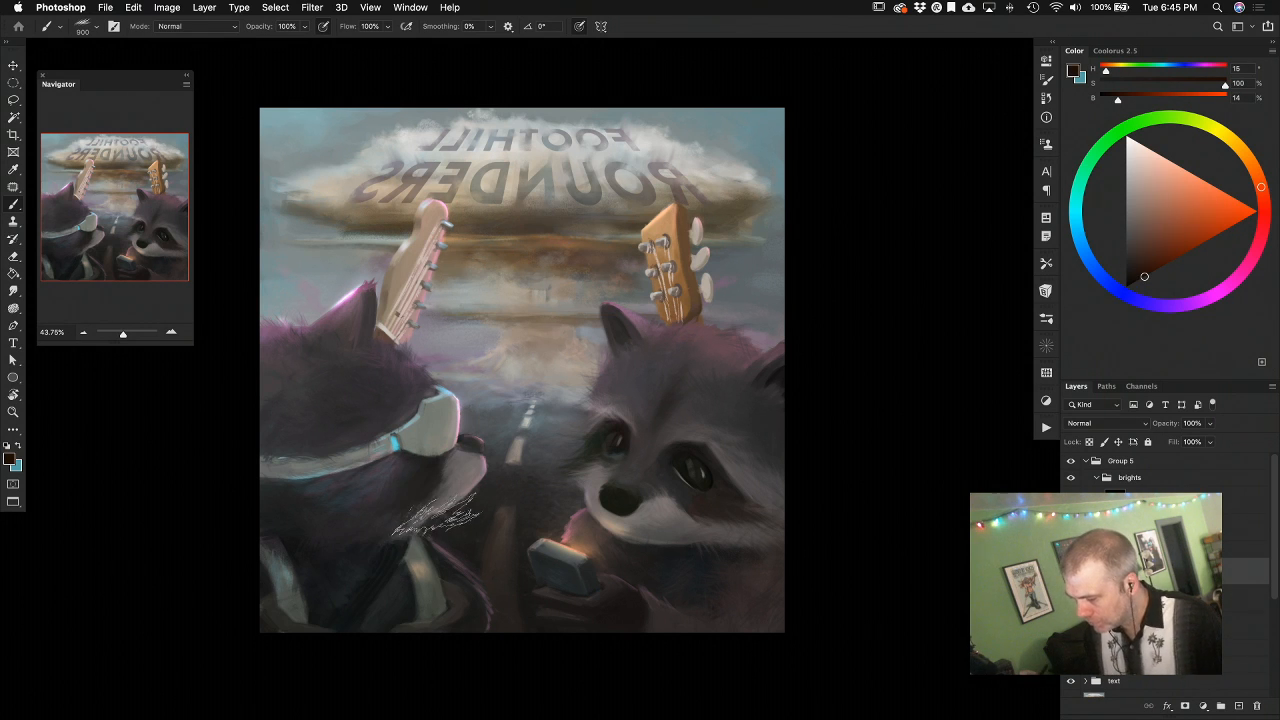
key(bracketleft)
key(bracketleft)
click(1126, 262)
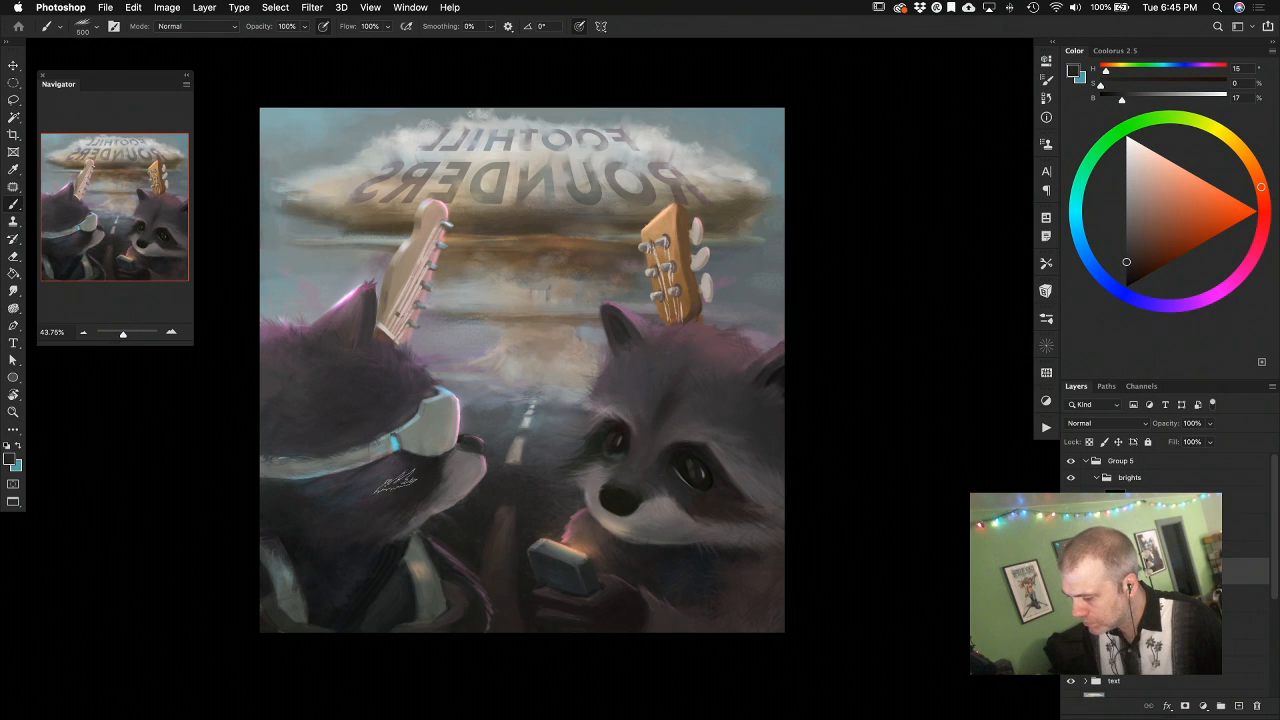
drag(698, 580, 638, 577)
drag(675, 611, 665, 573)
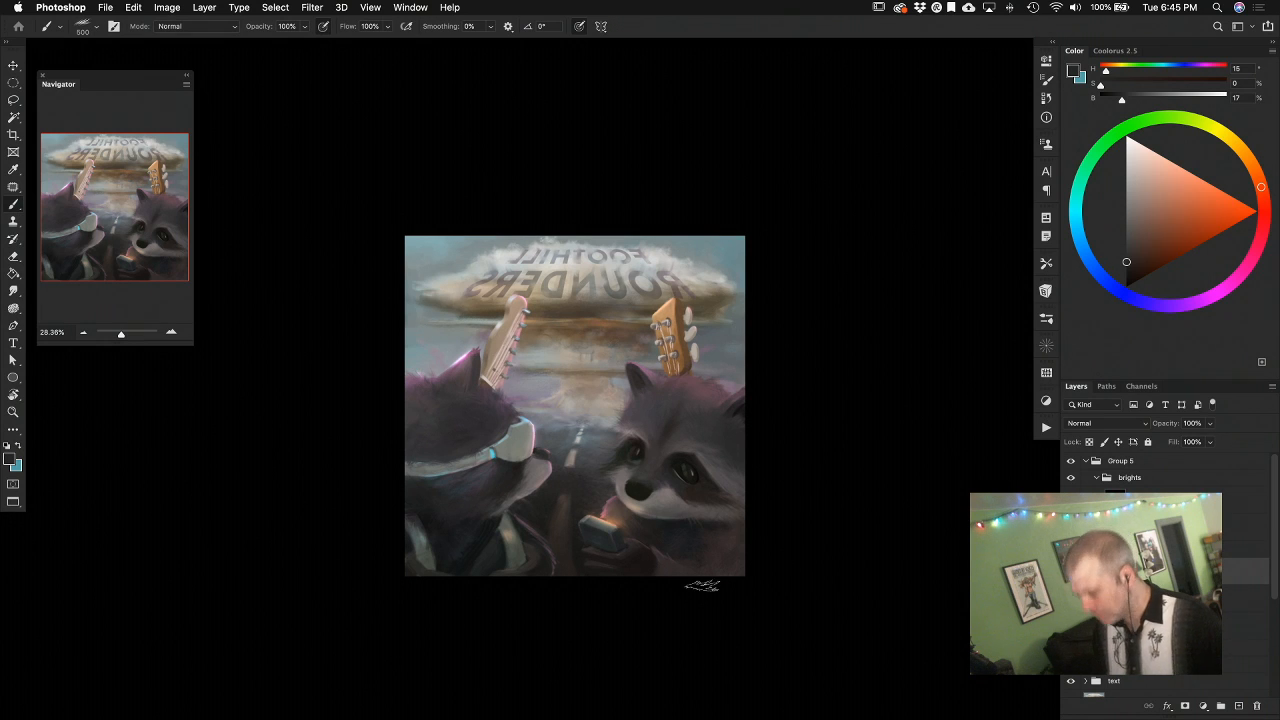
Brush the goggled raccoon's fur at 800 px with dark tones sampled from its jaw and head, ending on H 320, S 6, B 20
key(bracketright)
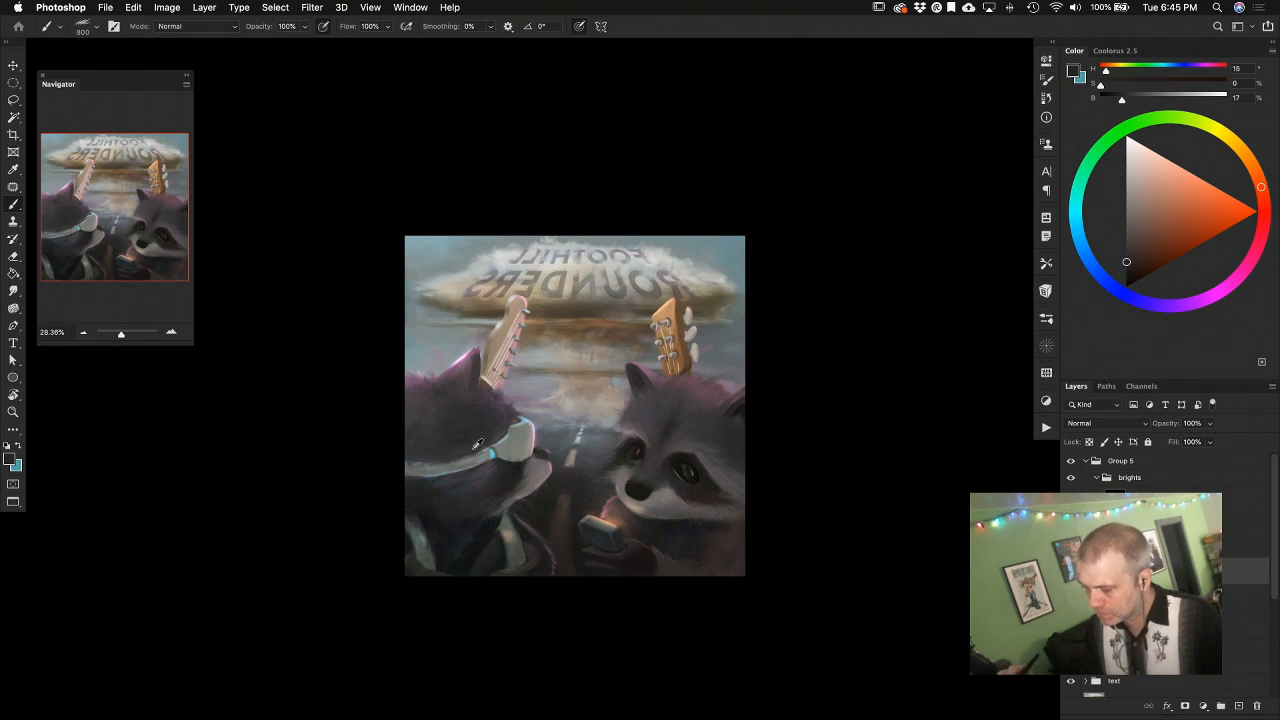
alt+click(512, 476)
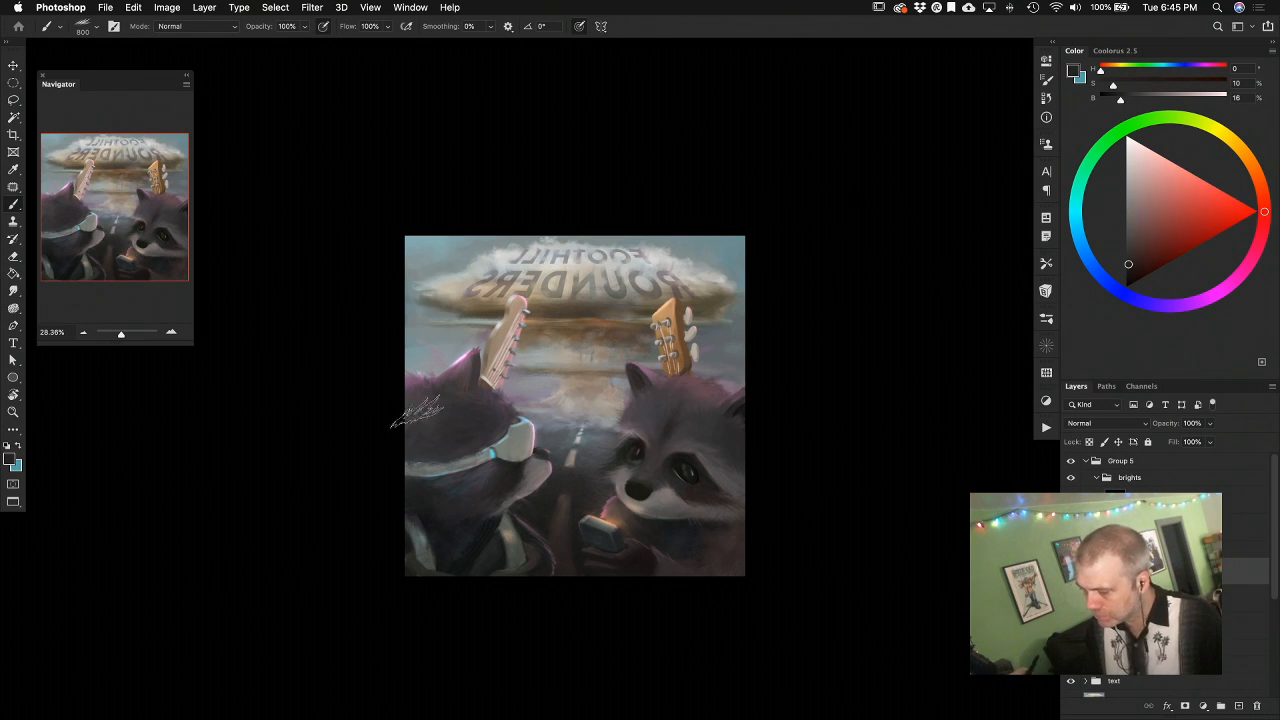
alt+click(510, 474)
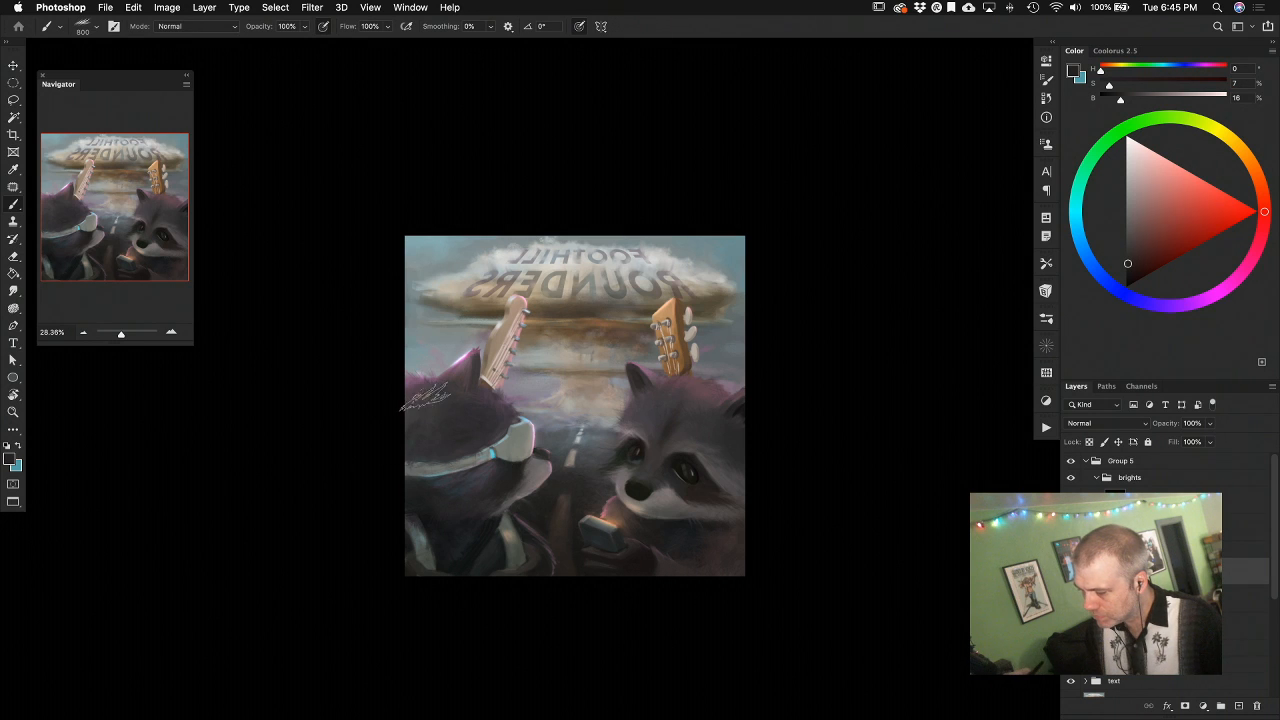
alt+click(450, 428)
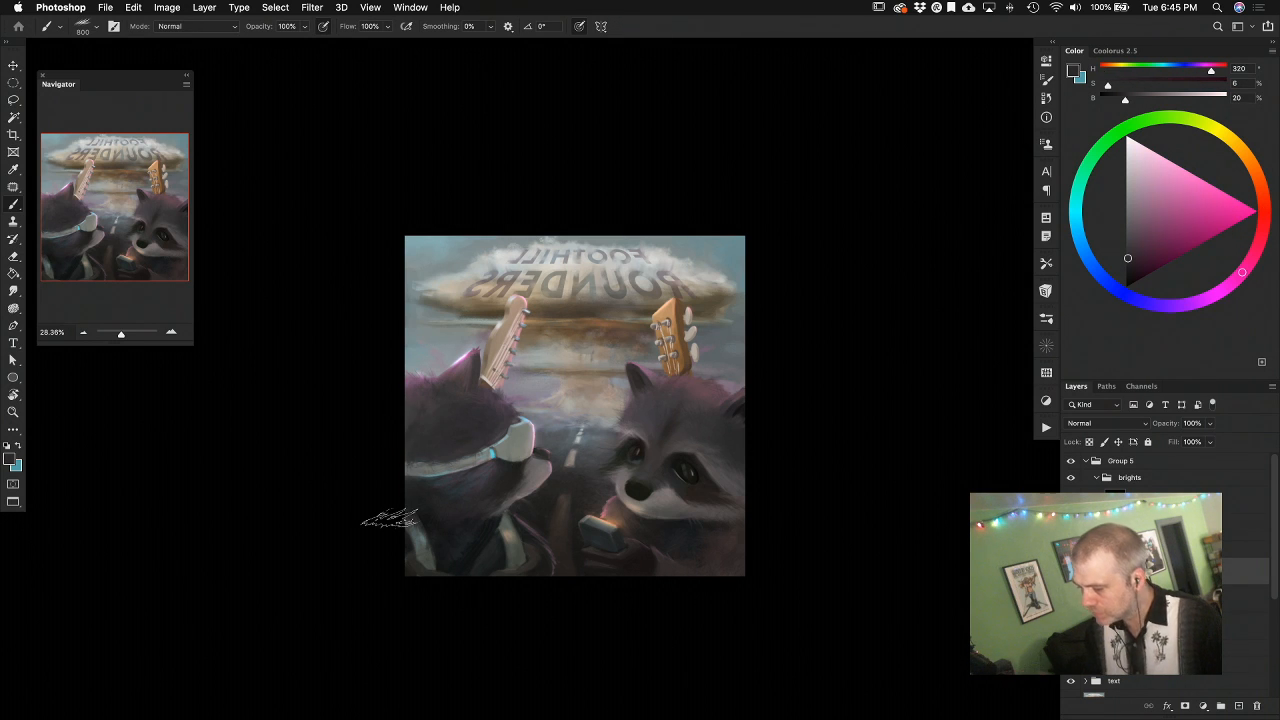
Prepare a Multiply layer for shading with a ragged recent brush at 700 px and muted purple (H 320, S 24, B 34)
right_click(534, 496)
click(641, 372)
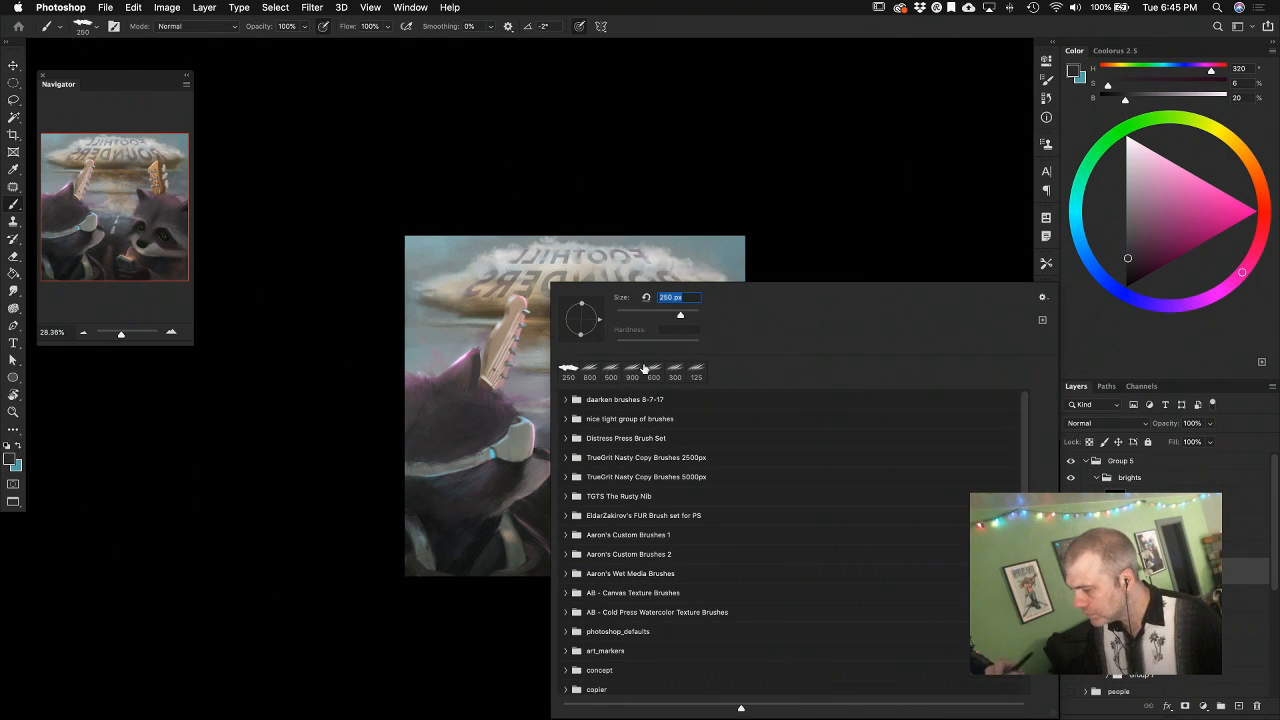
click(473, 435)
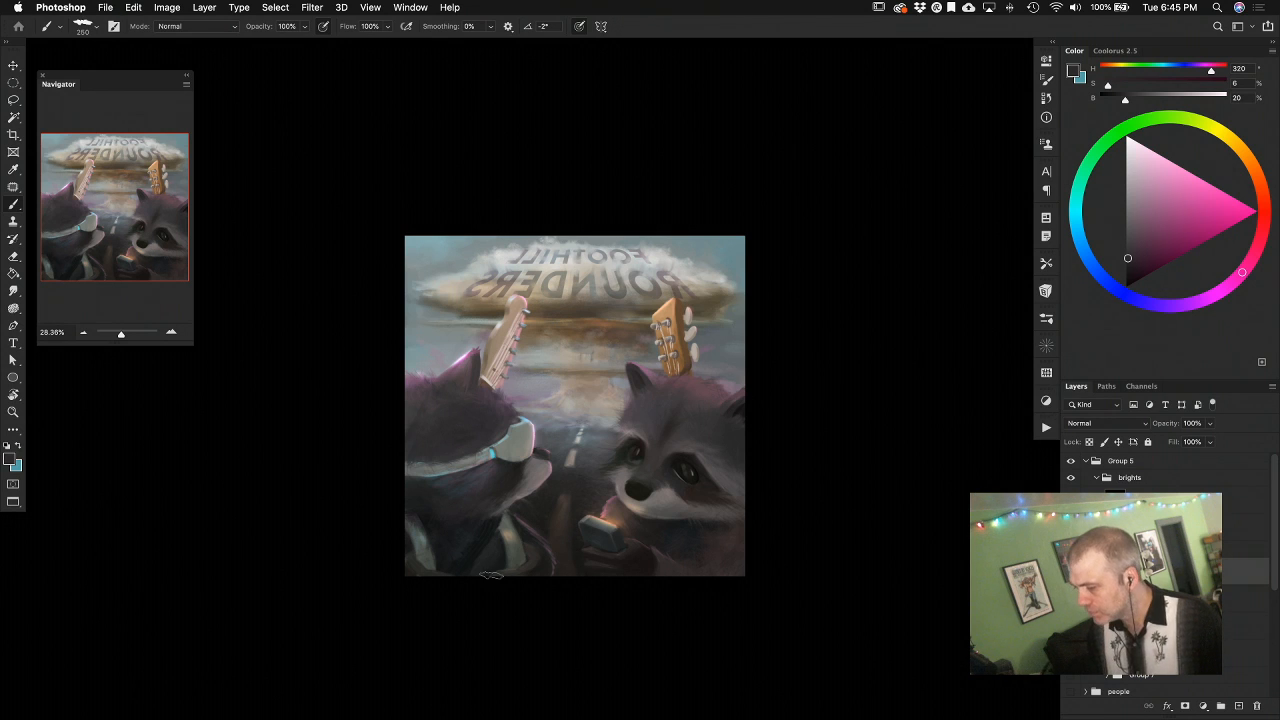
click(1105, 423)
click(1090, 457)
click(1134, 249)
key(z)
drag(630, 515, 690, 537)
key(b)
key(bracketright)
key(bracketright)
key(bracketright)
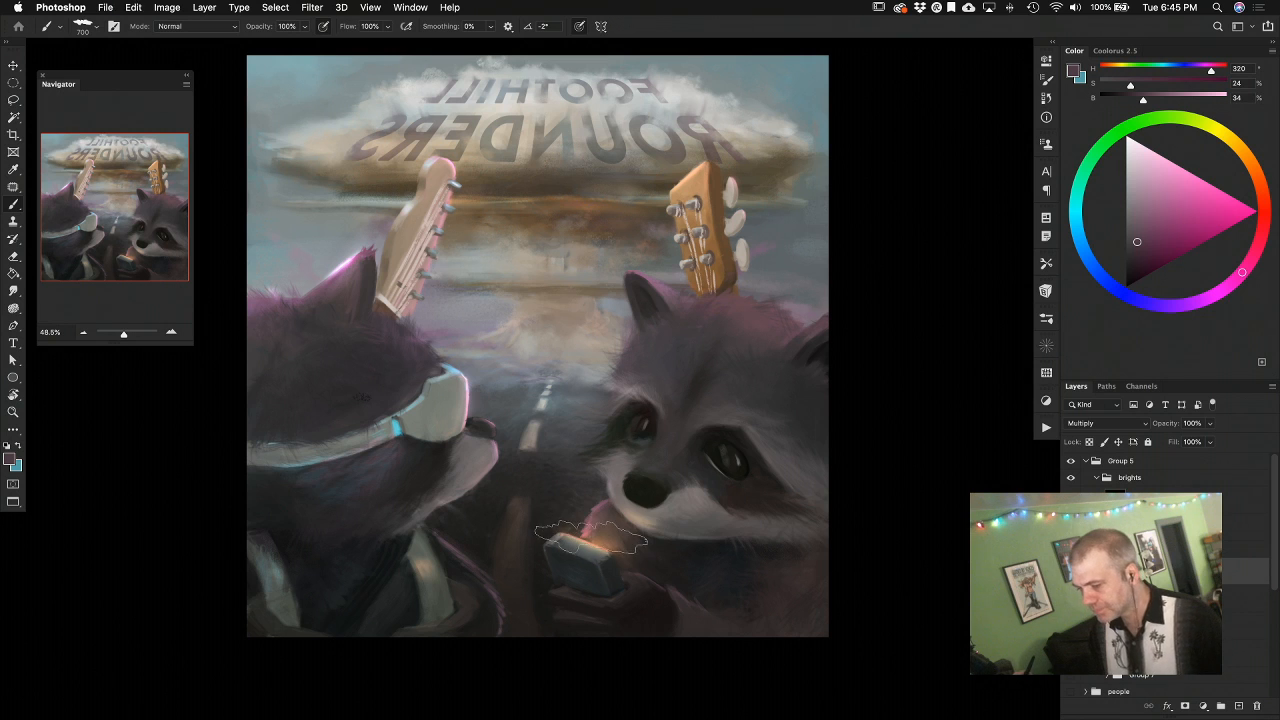
Shade on the Multiply layer with the triangular Sampled Brush 9 12 at 175 px in light grey (H 320, S 2, B 70)
right_click(600, 537)
click(640, 398)
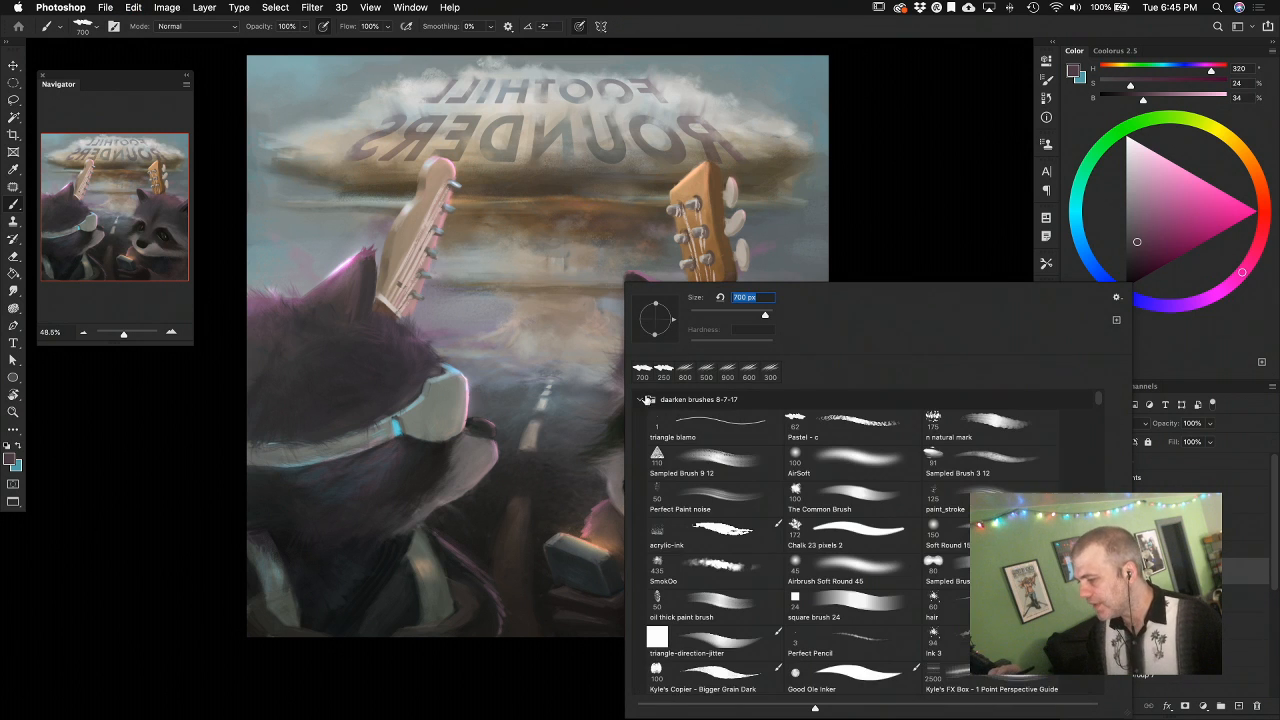
double_click(712, 470)
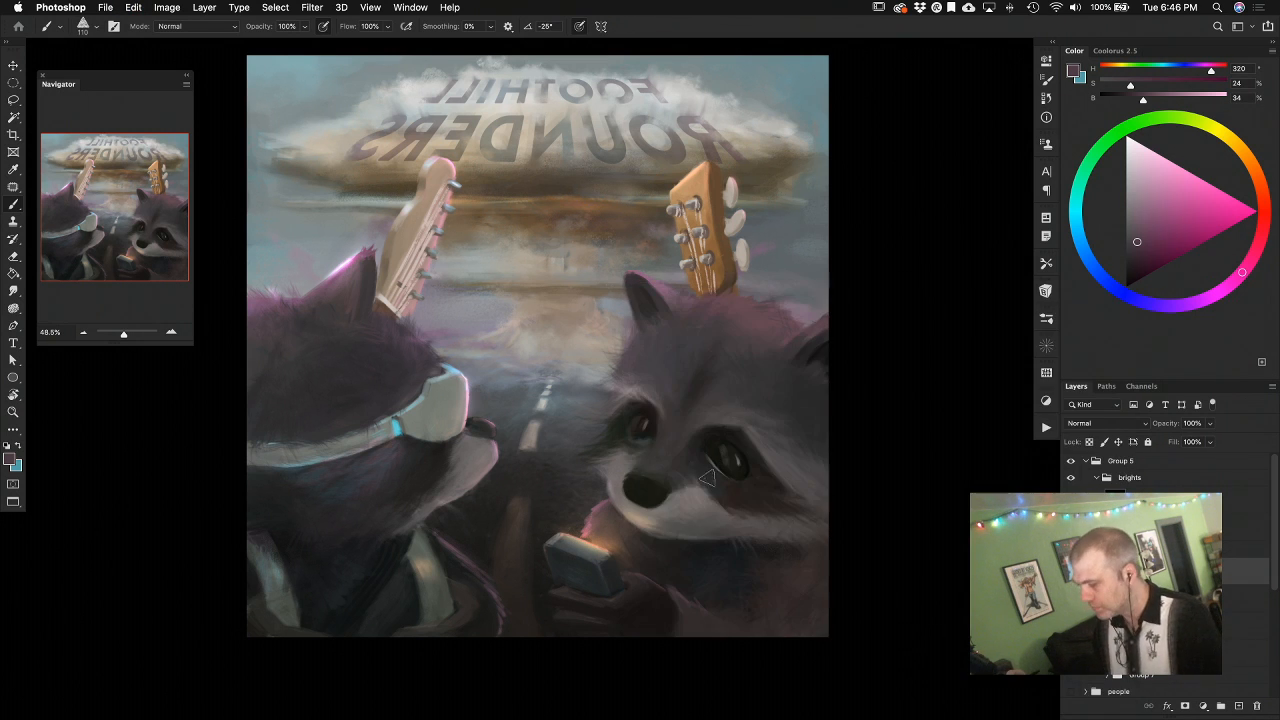
click(1133, 174)
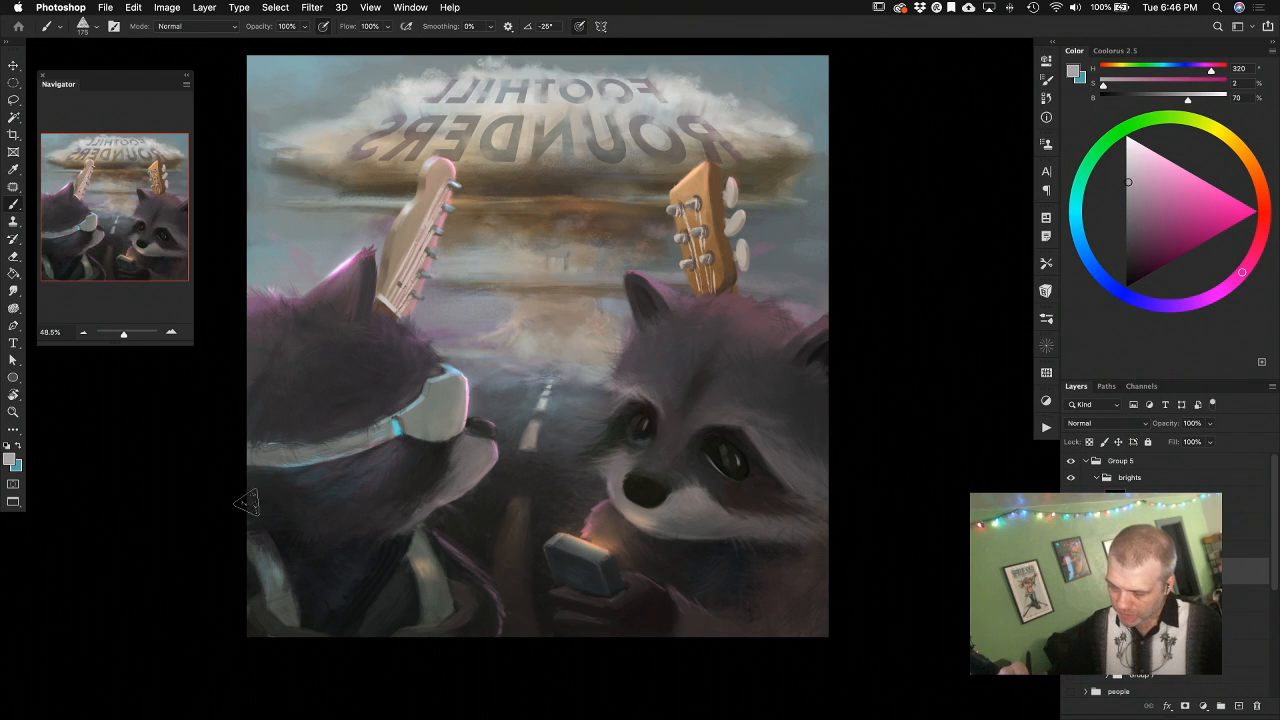
click(1081, 424)
click(1081, 430)
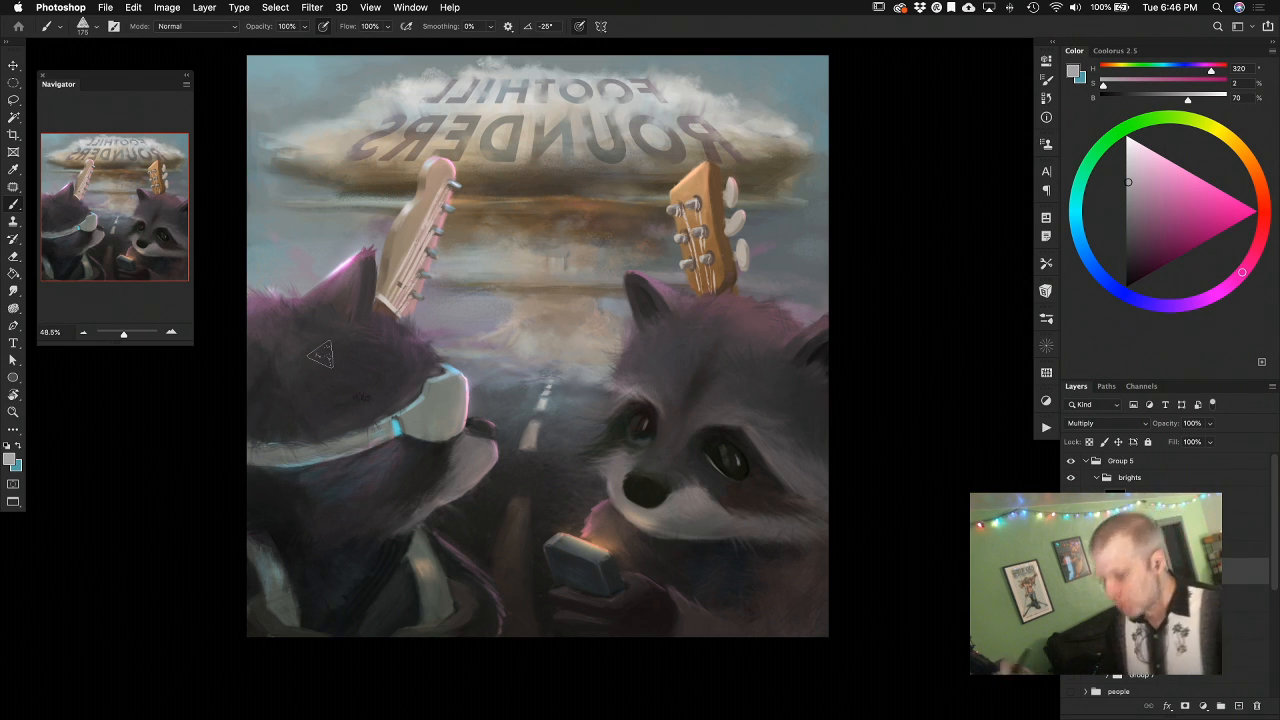
key(e)
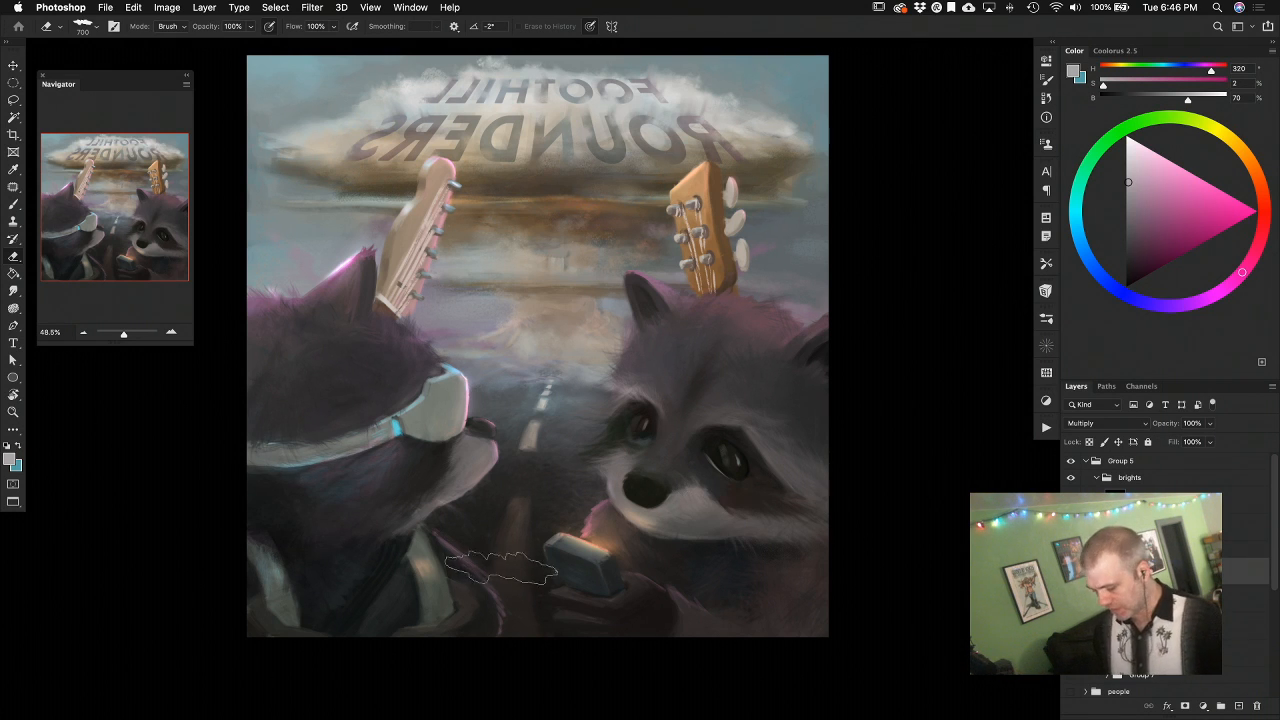
key(b)
Add a Brightness/Contrast adjustment inside Group 5 and raise its brightness to 41
click(1174, 459)
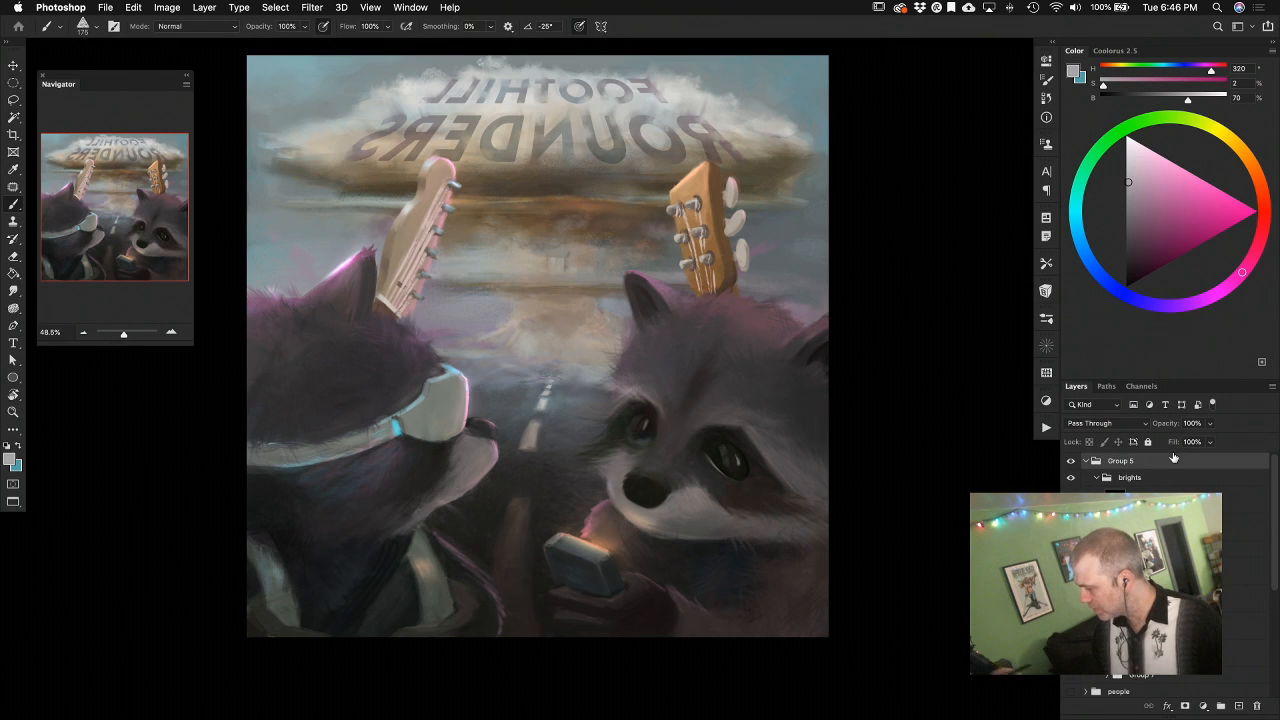
click(1205, 708)
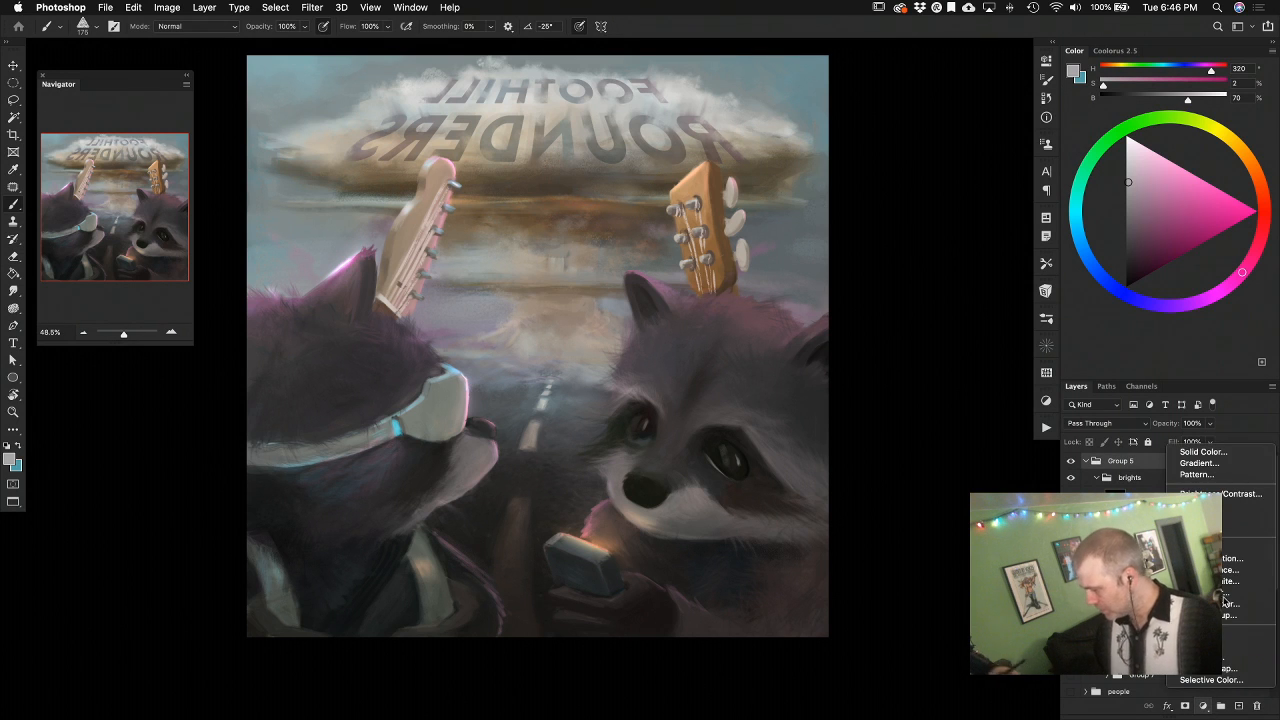
click(1222, 497)
drag(950, 128, 966, 129)
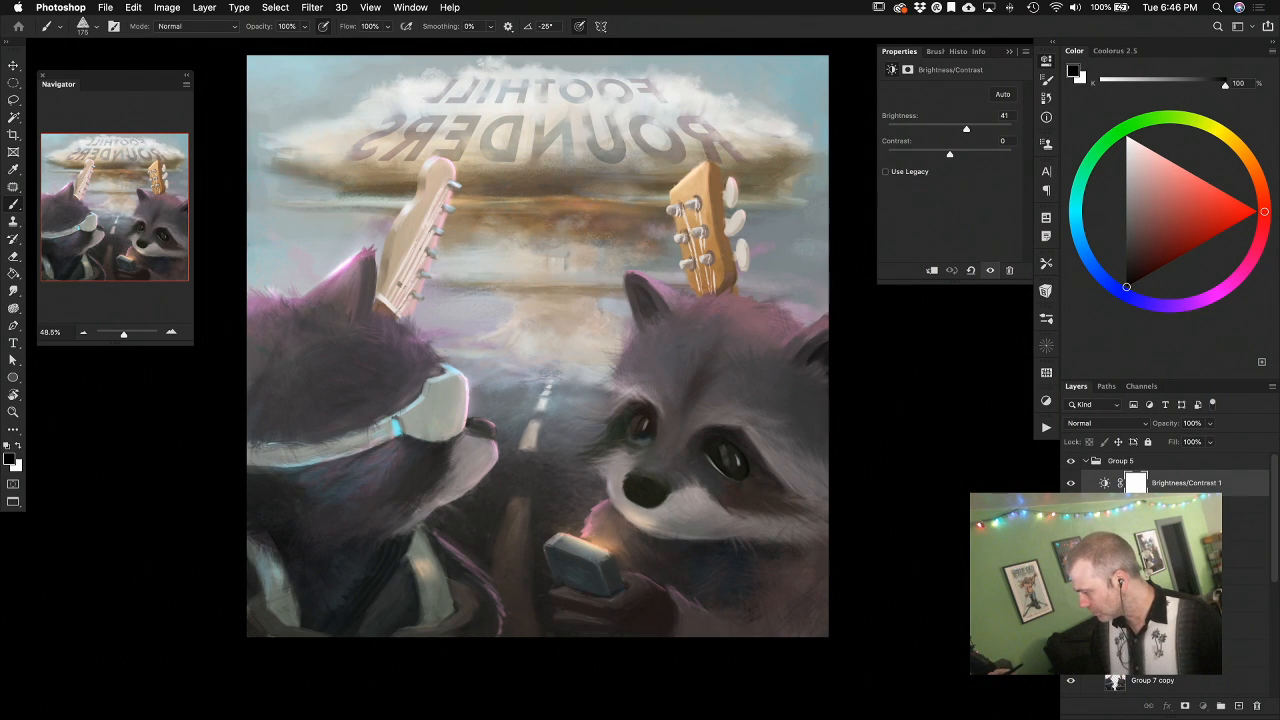
Move the Brightness/Contrast adjustment below the brights group, clip it to the raccoon artwork, and flip the canvas back to its normal orientation
drag(1231, 487, 1228, 512)
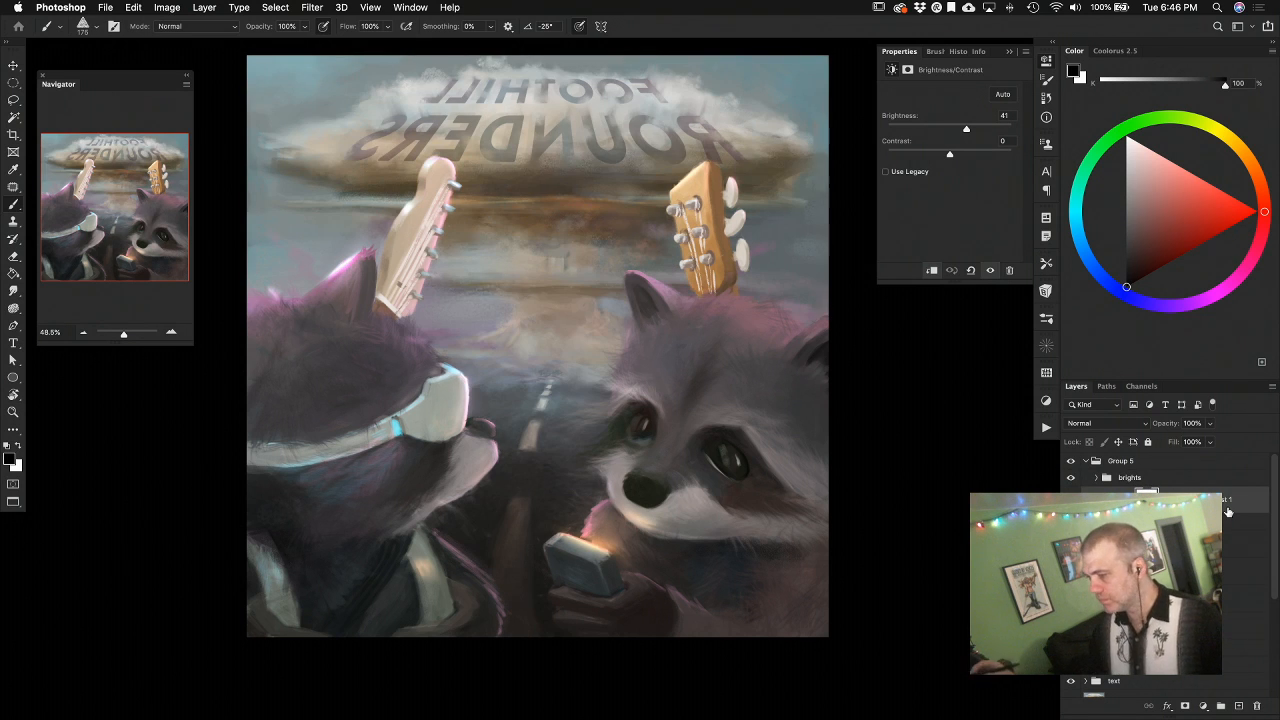
key(super+z)
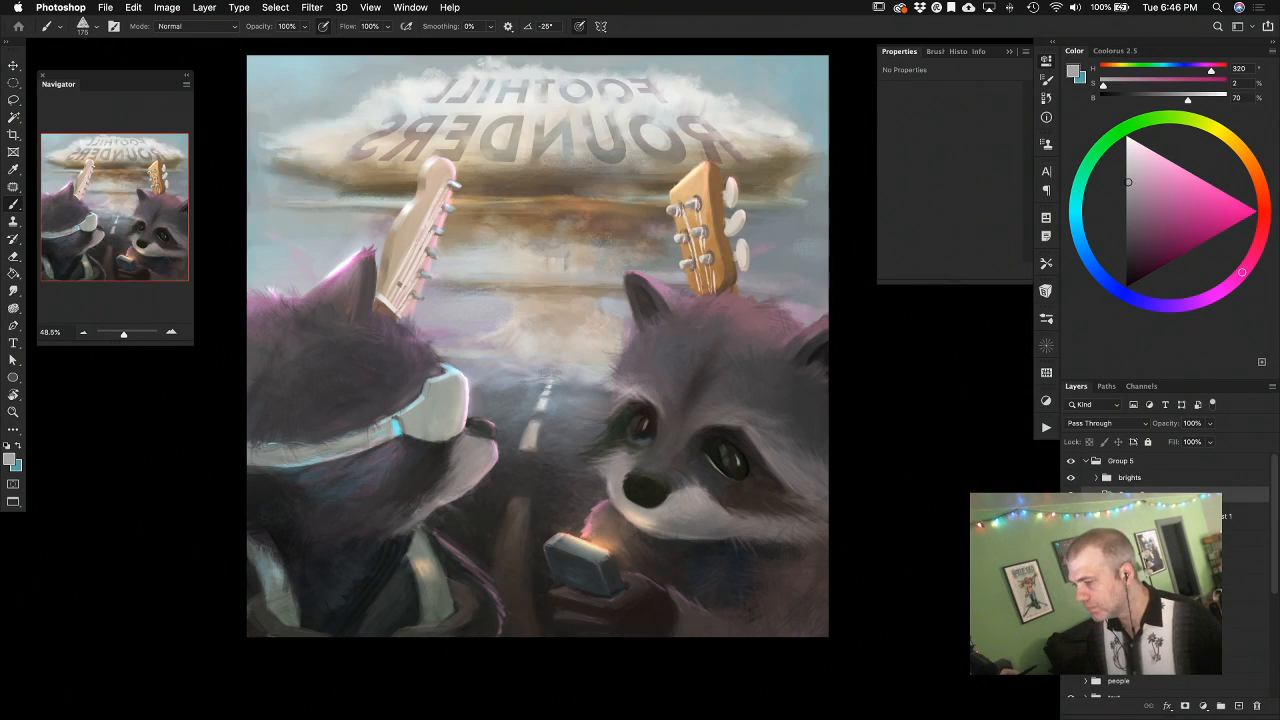
key(super+shift+z)
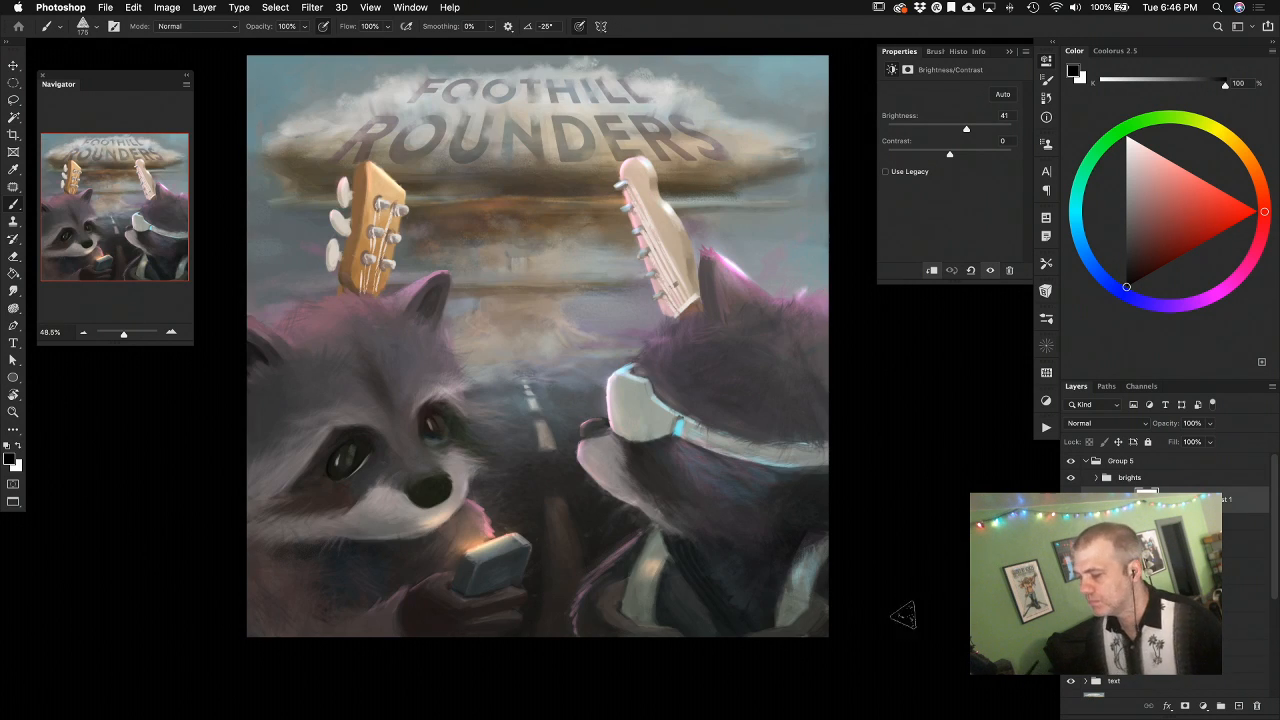
click(1115, 499)
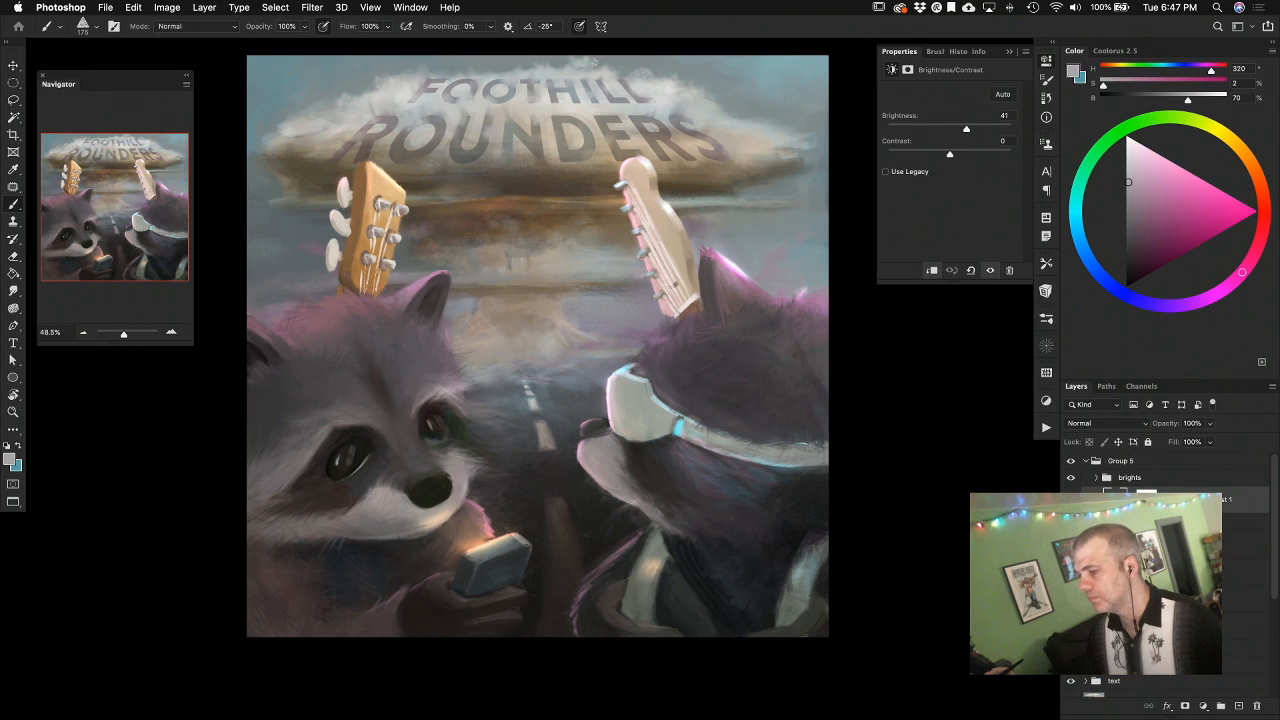
Compare the raccoons with and without the Brightness/Contrast adjustment, and set its brightness to 18
click(1071, 499)
click(1071, 499)
click(1071, 499)
click(1071, 499)
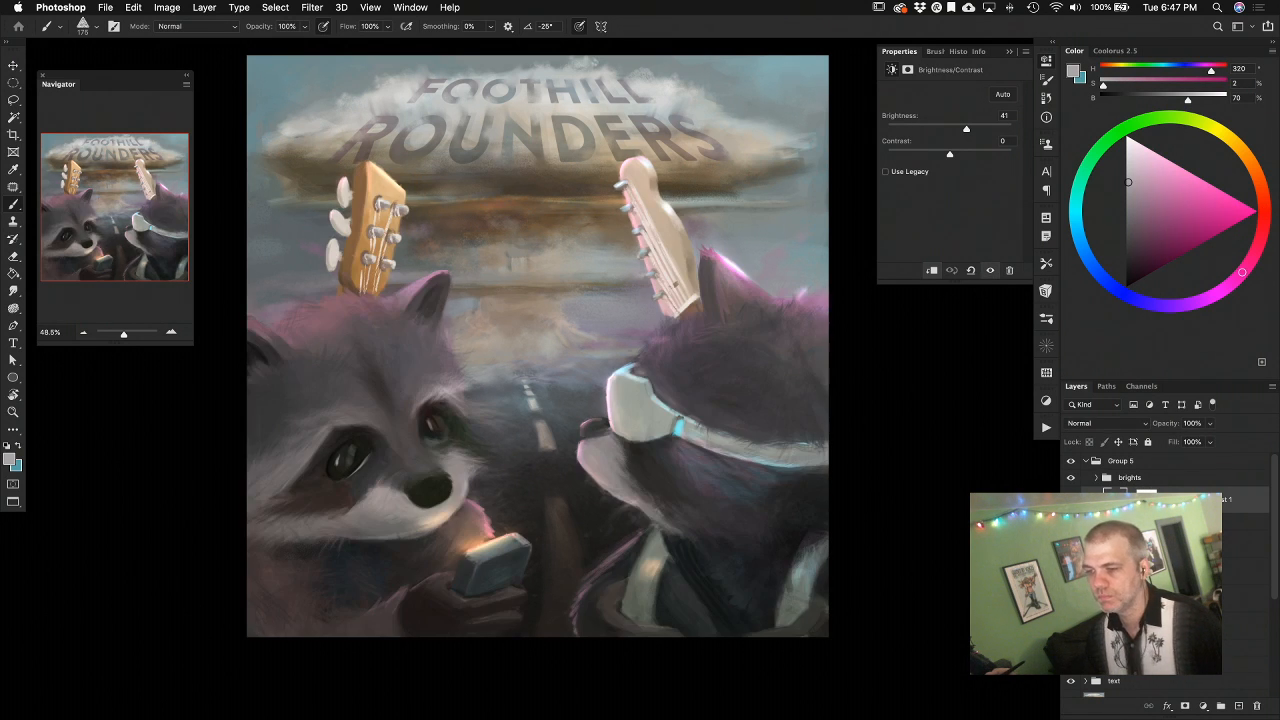
click(1071, 499)
click(1071, 499)
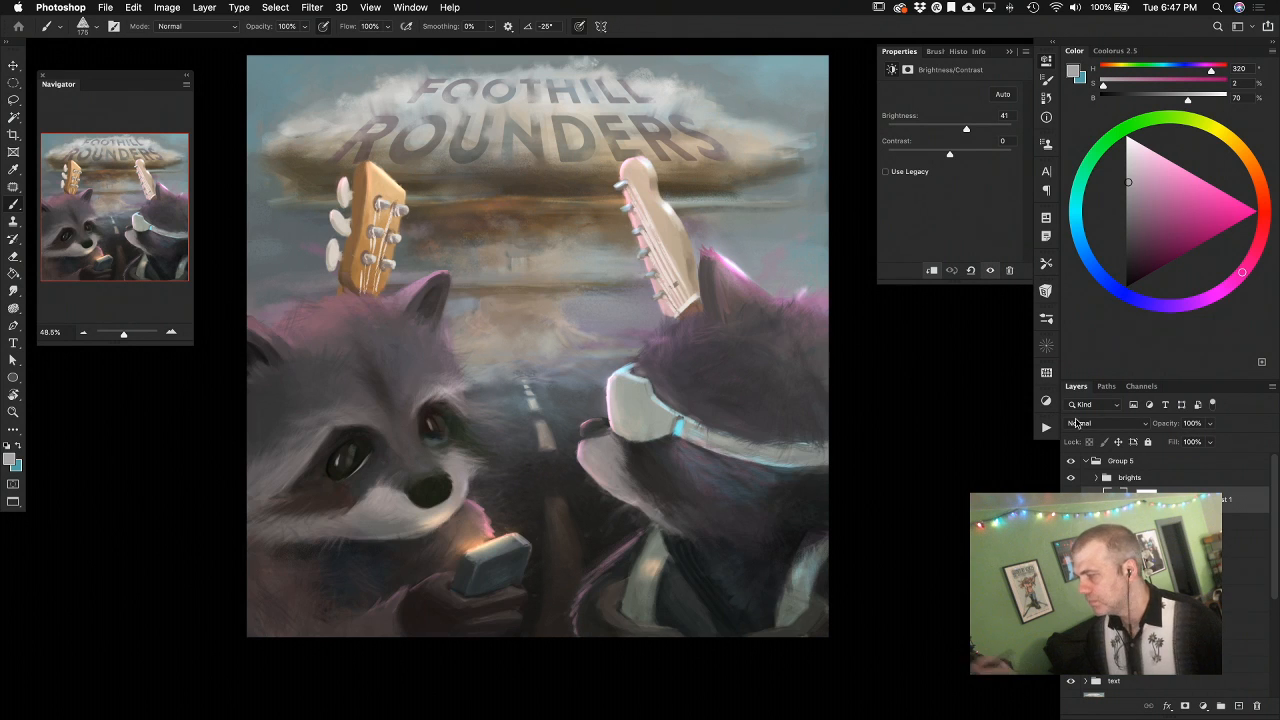
drag(966, 131, 957, 128)
Add a clipped Curves adjustment with the Linear Contrast (RGB) preset, comparing the artwork with the adjustment and the brights group hidden and shown
click(1203, 706)
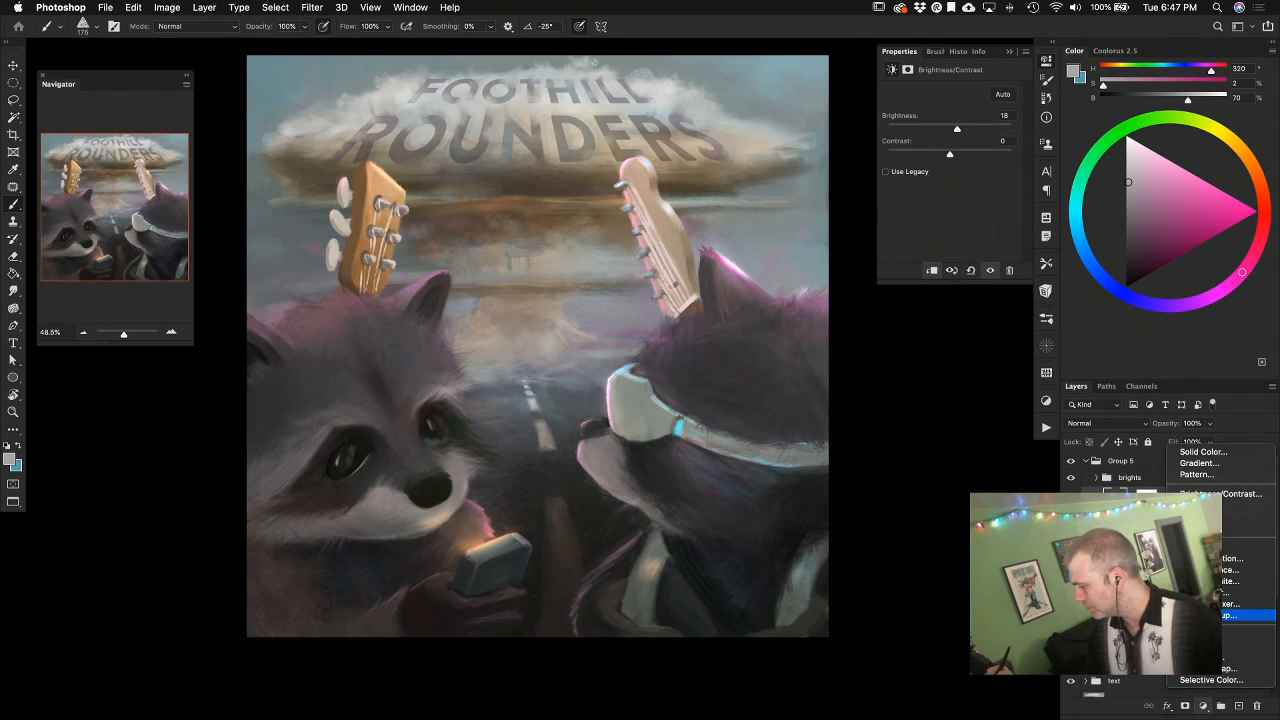
click(1224, 516)
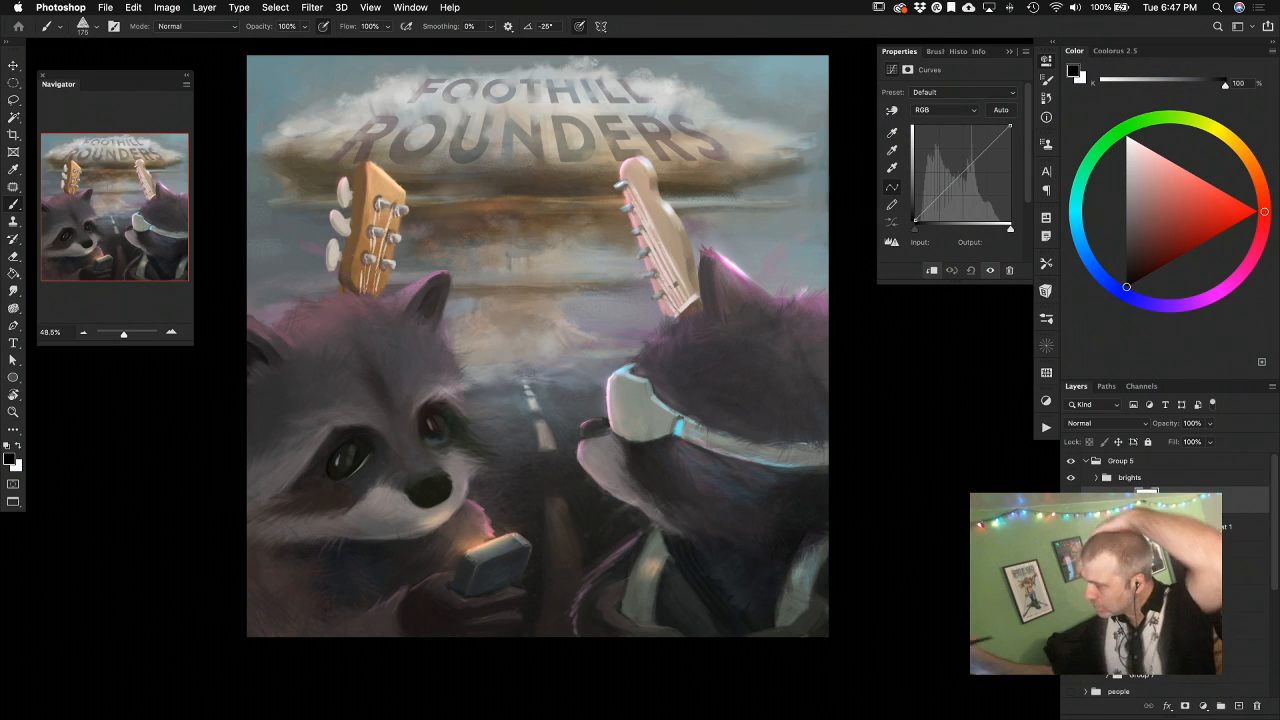
click(947, 94)
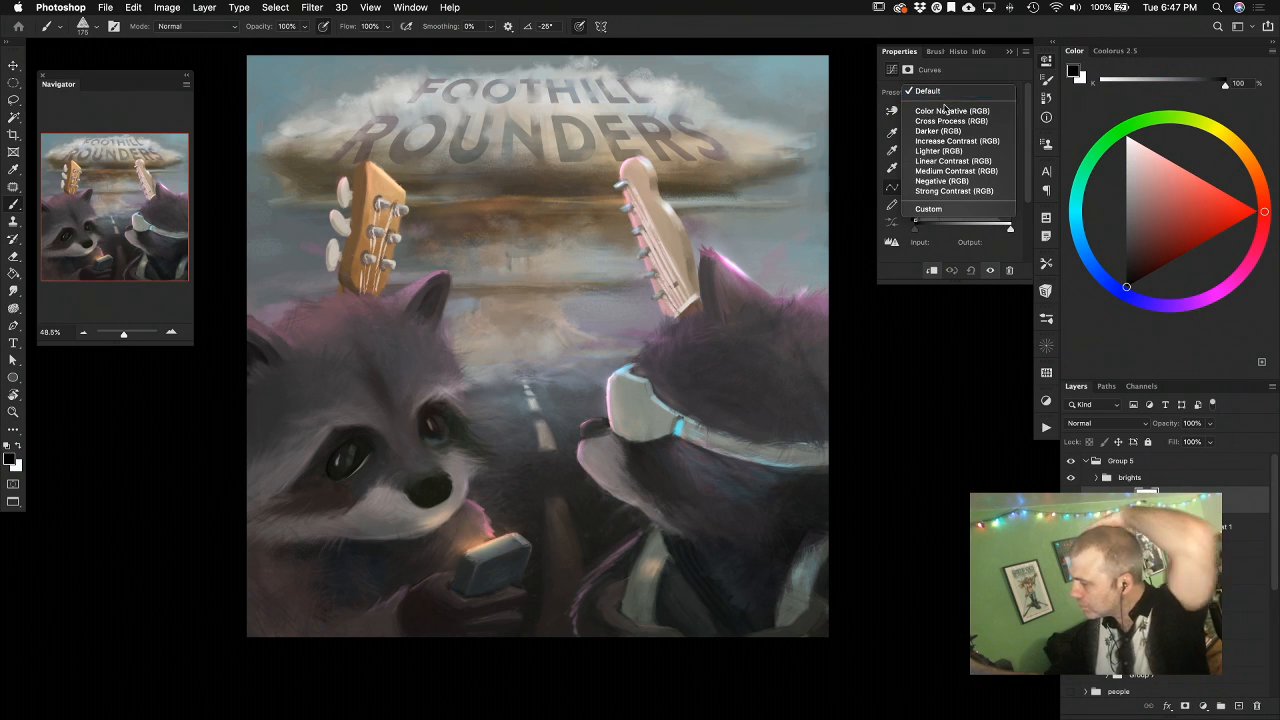
click(968, 161)
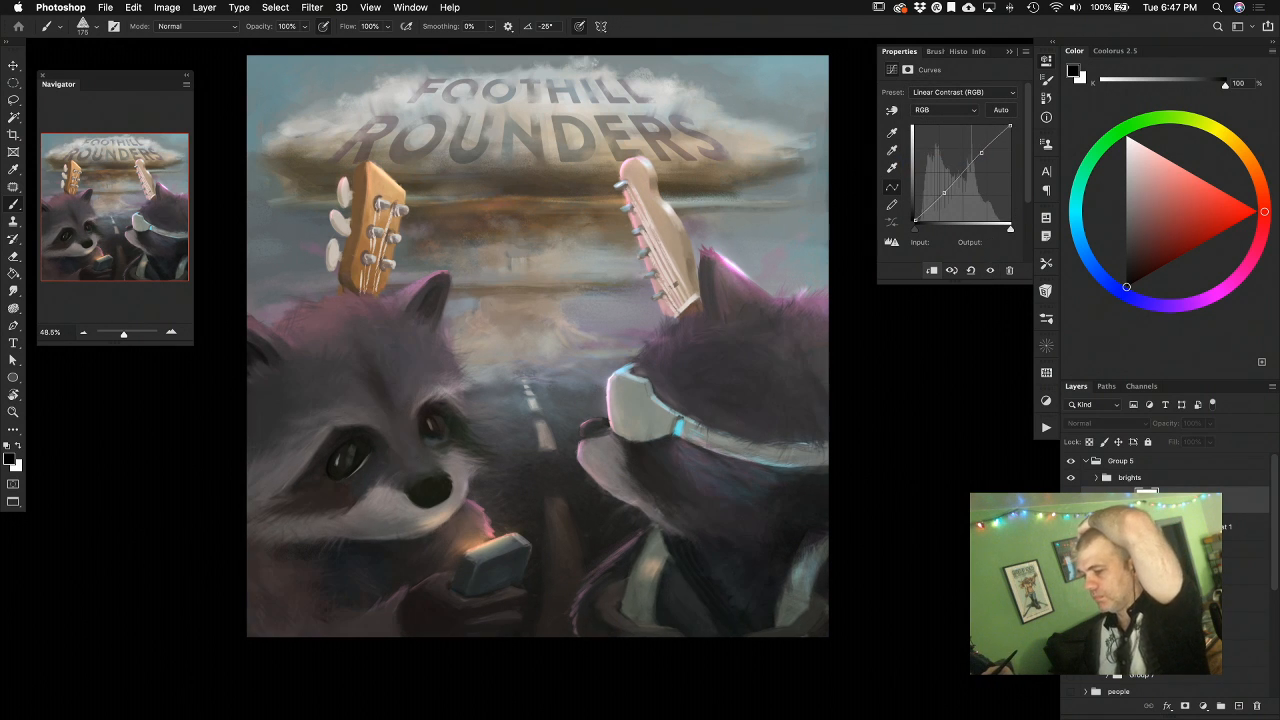
click(1071, 500)
click(1071, 500)
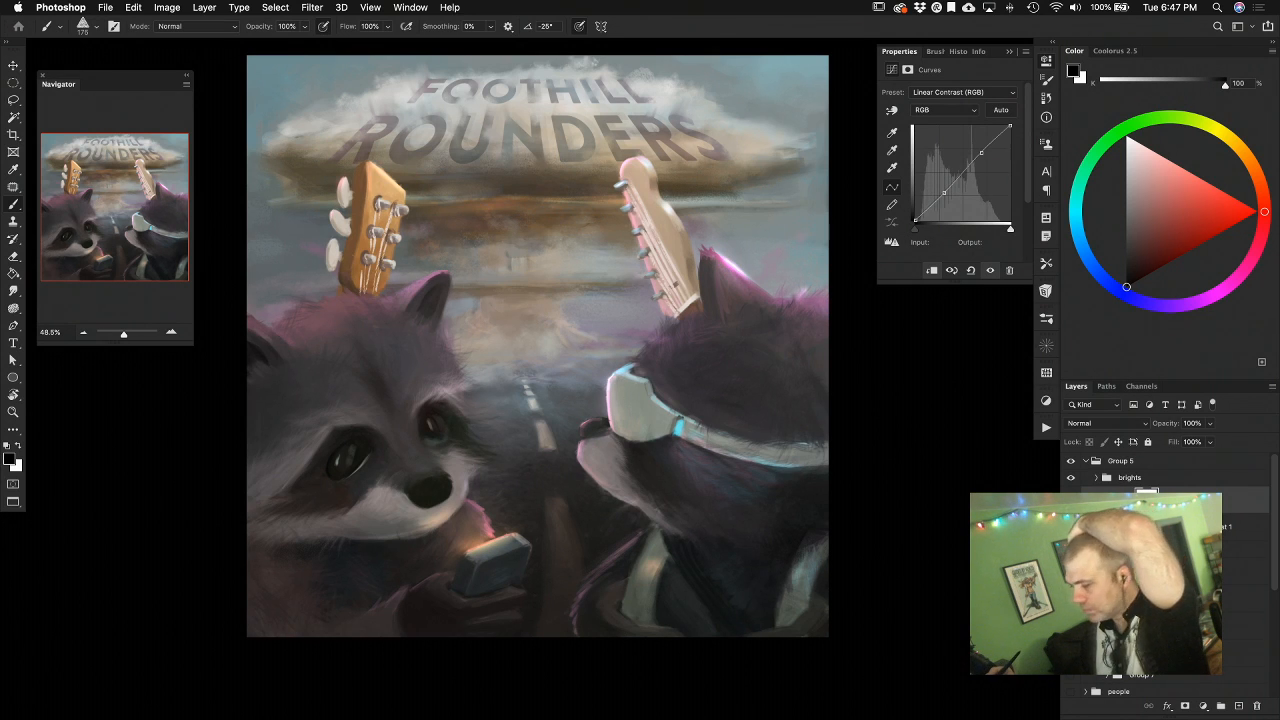
click(1072, 477)
click(1072, 477)
click(1071, 500)
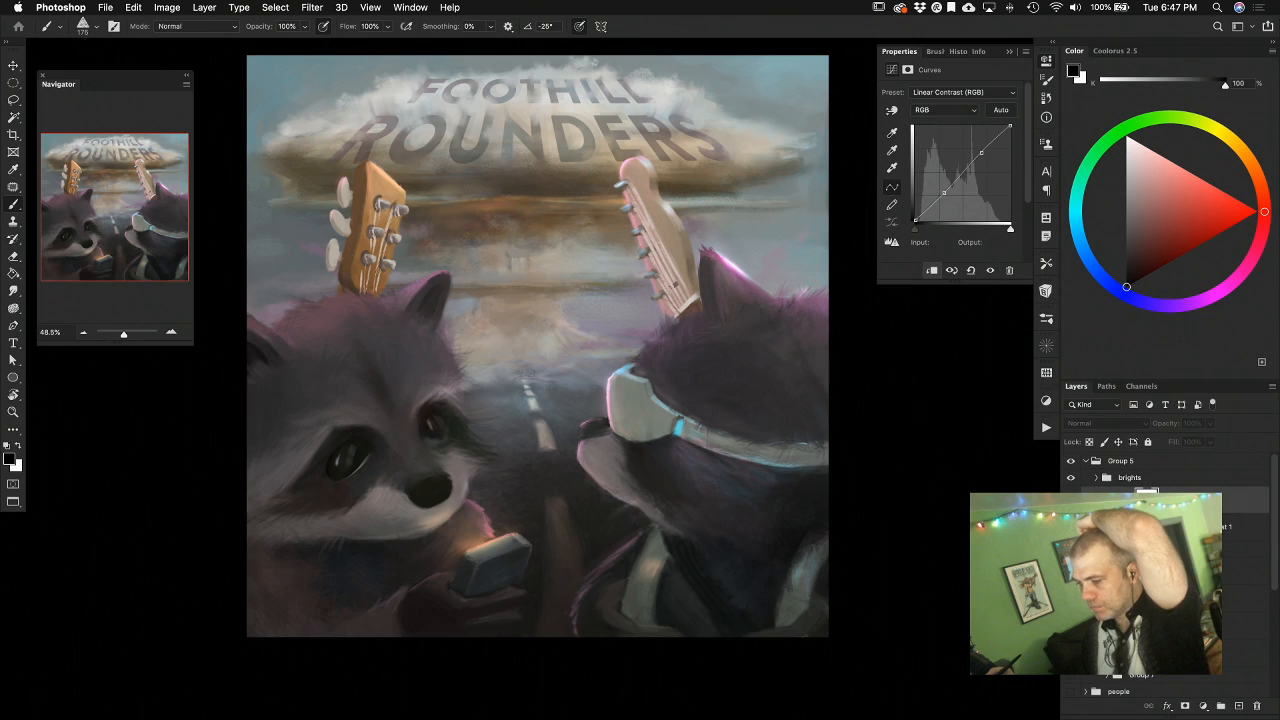
click(1071, 500)
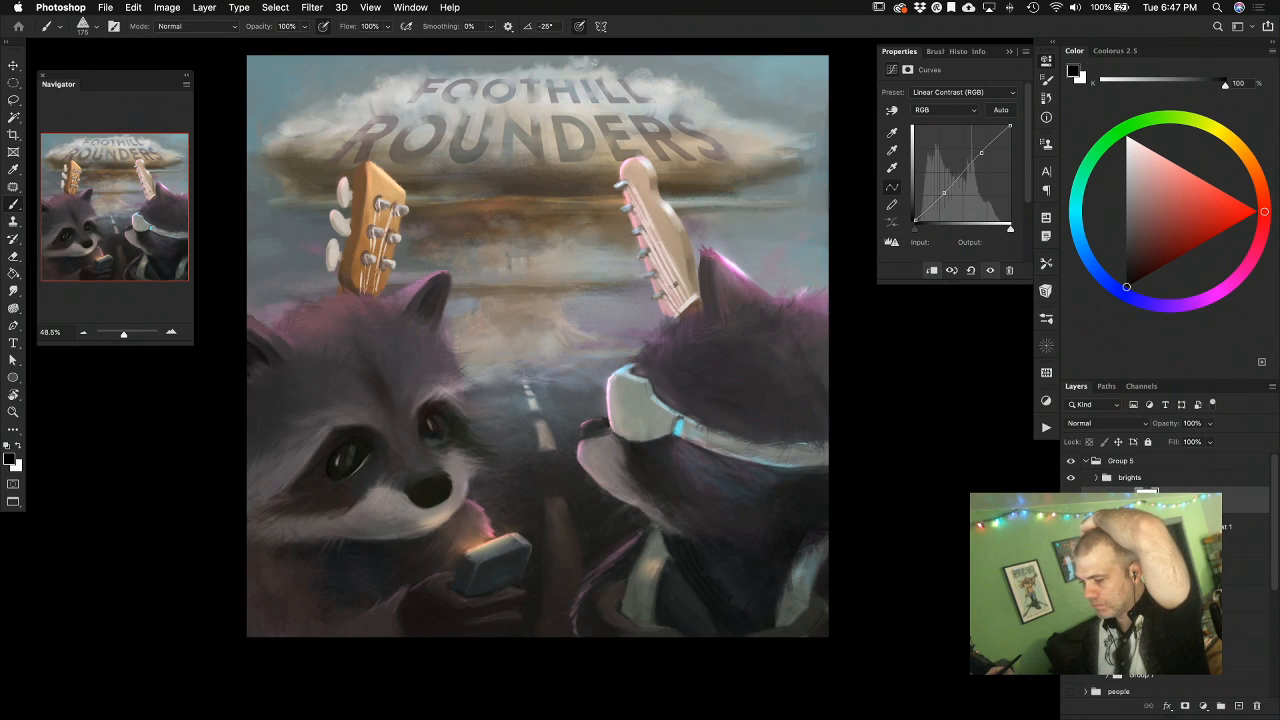
Select both clipped adjustments together with the group beneath them, merge them into one pixel layer, and compare the artwork with it hidden and shown
click(1096, 549)
click(1115, 500)
shift+click(1140, 549)
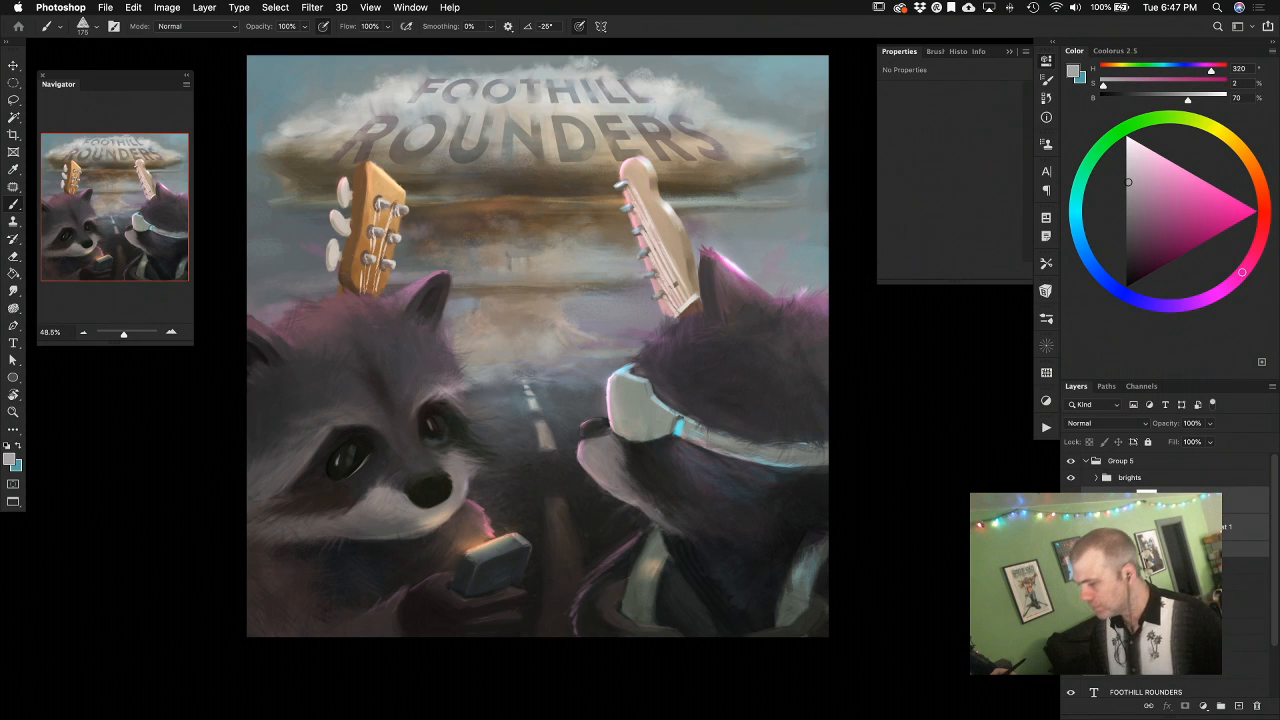
drag(764, 566, 753, 563)
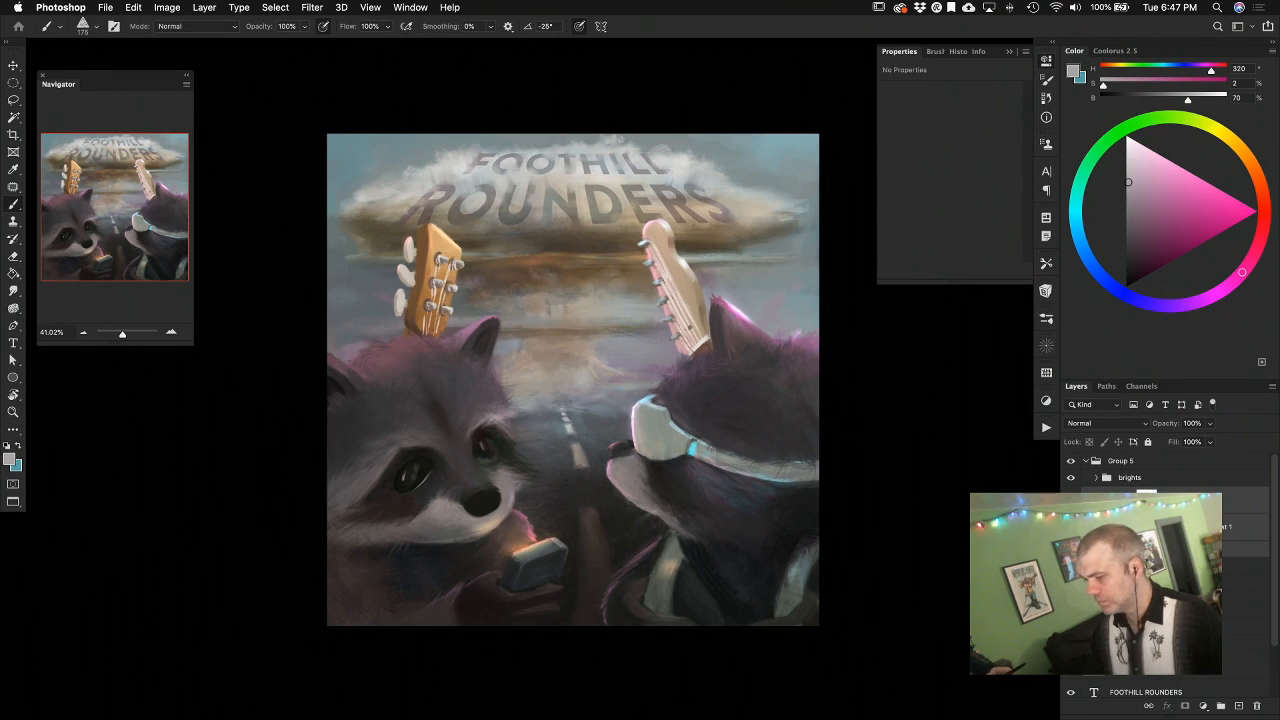
key(super+comma)
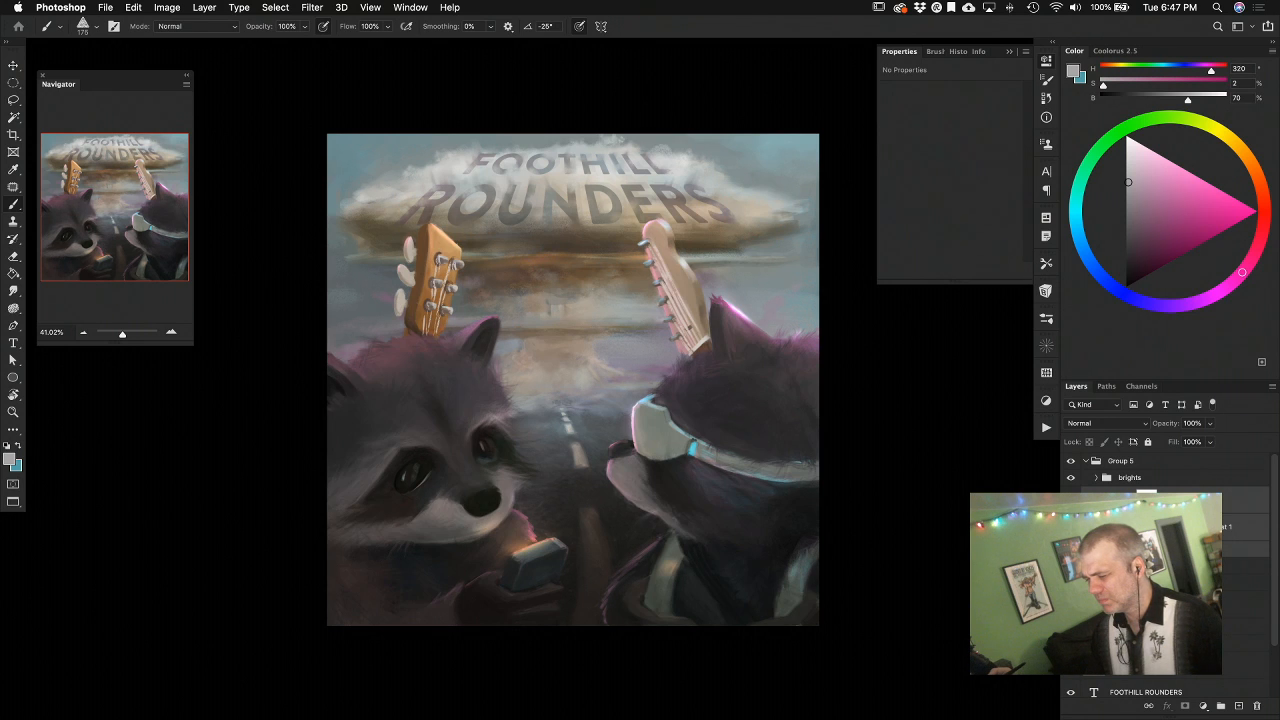
key(super+comma)
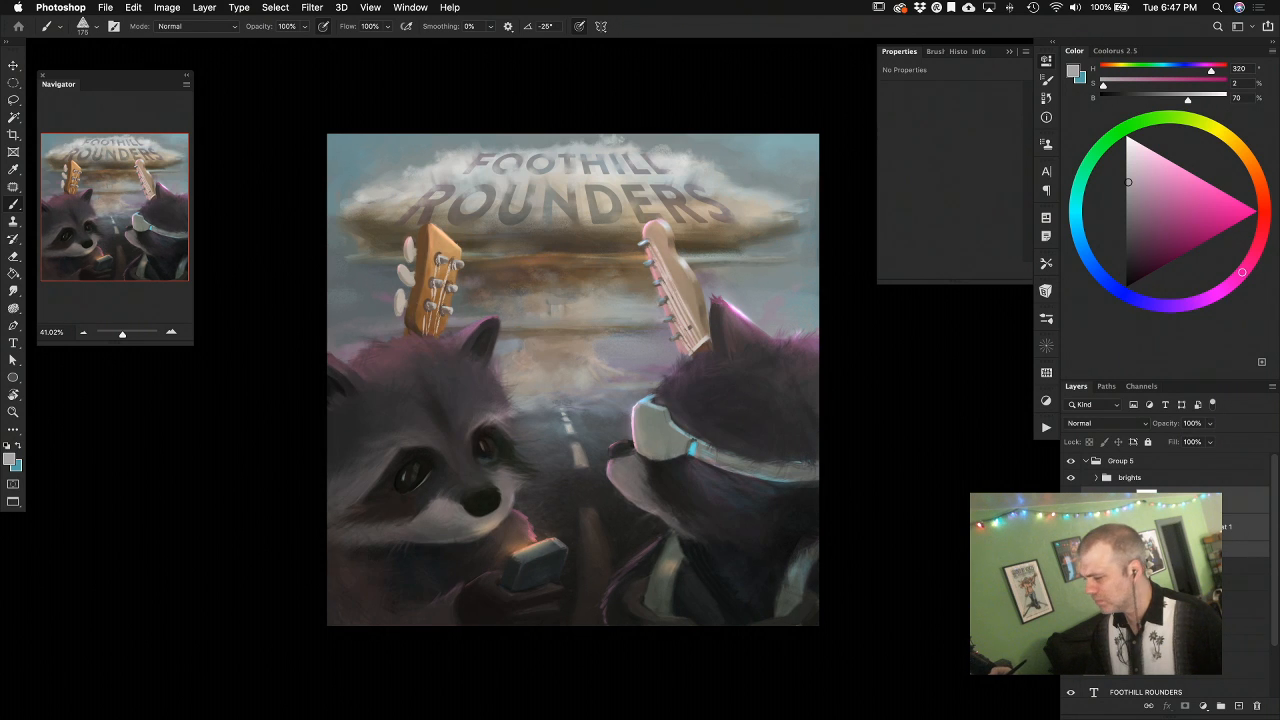
key(super+comma)
key(super+comma)
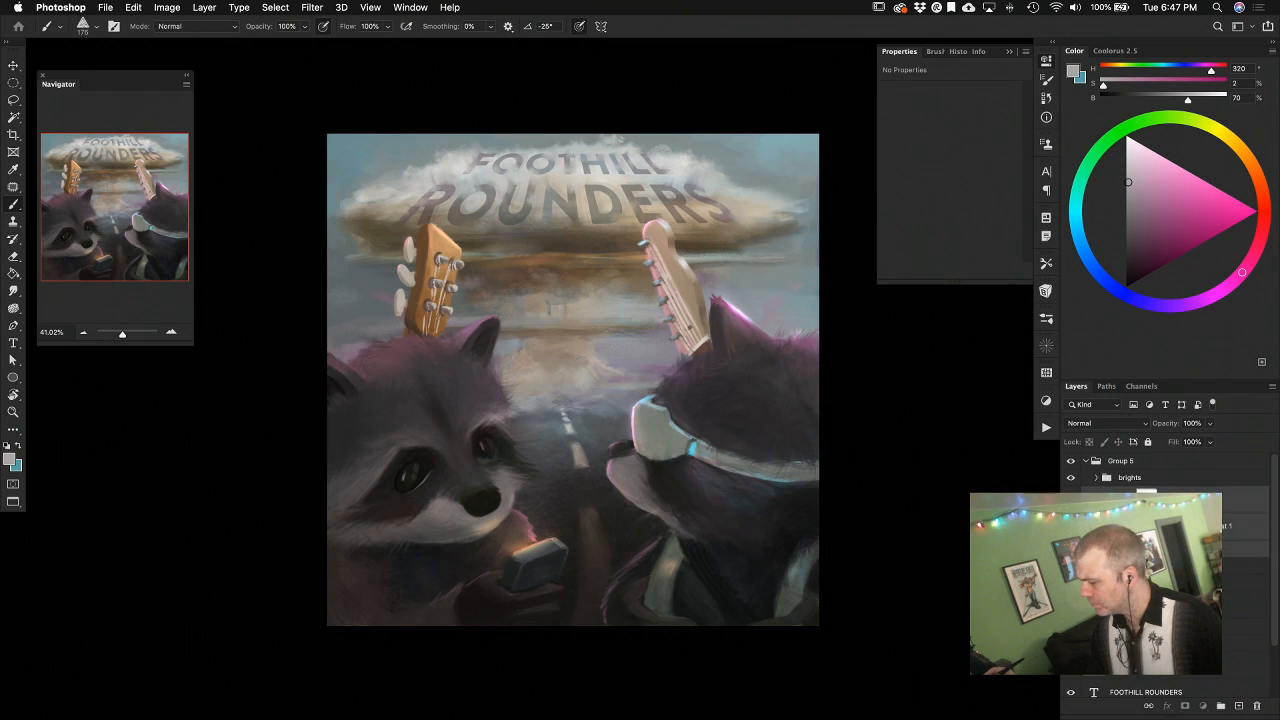
key(super+comma)
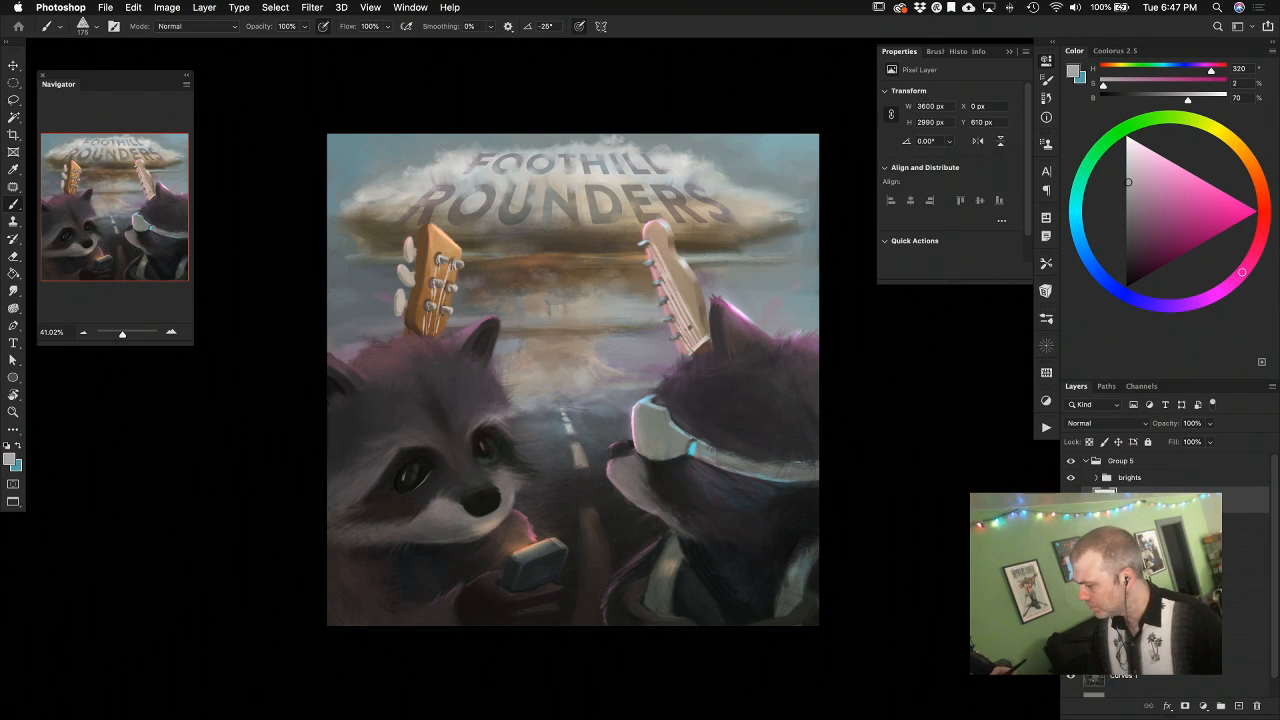
click(1071, 500)
click(1071, 500)
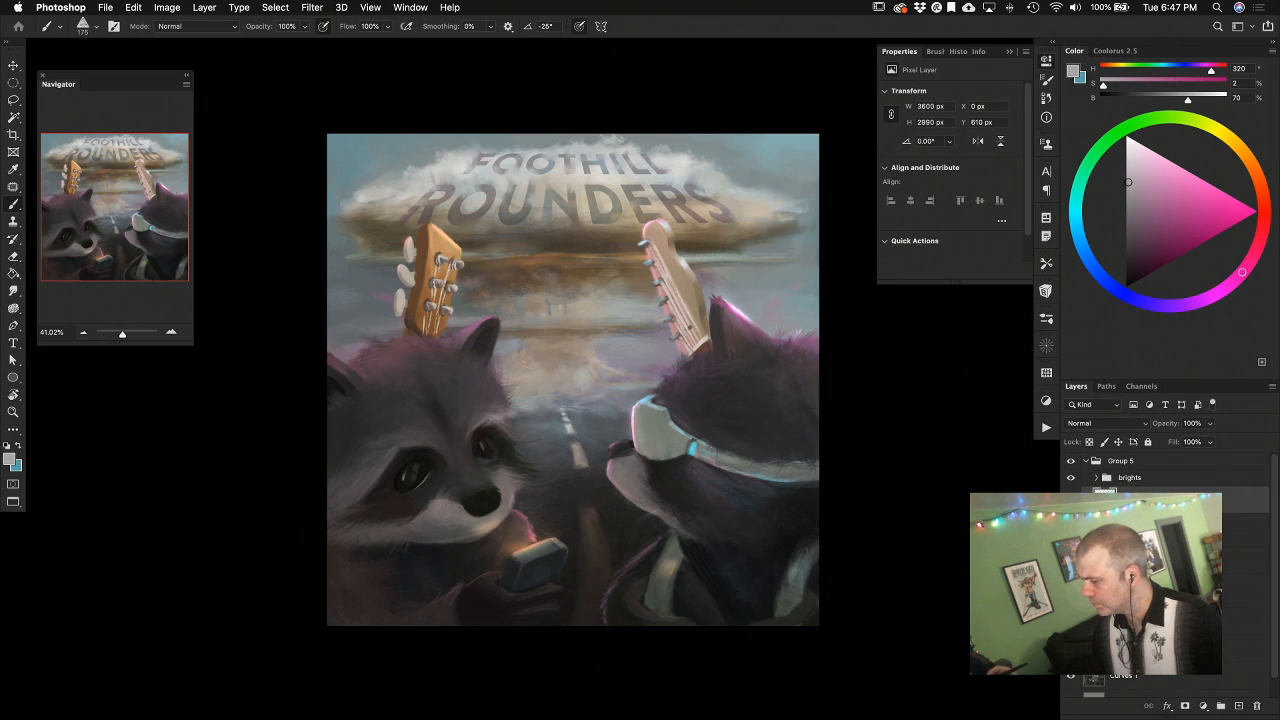
Expand the brights group, select its upper Color Dodge layer, and compare the artwork with that layer hidden and shown
click(1130, 478)
click(1096, 478)
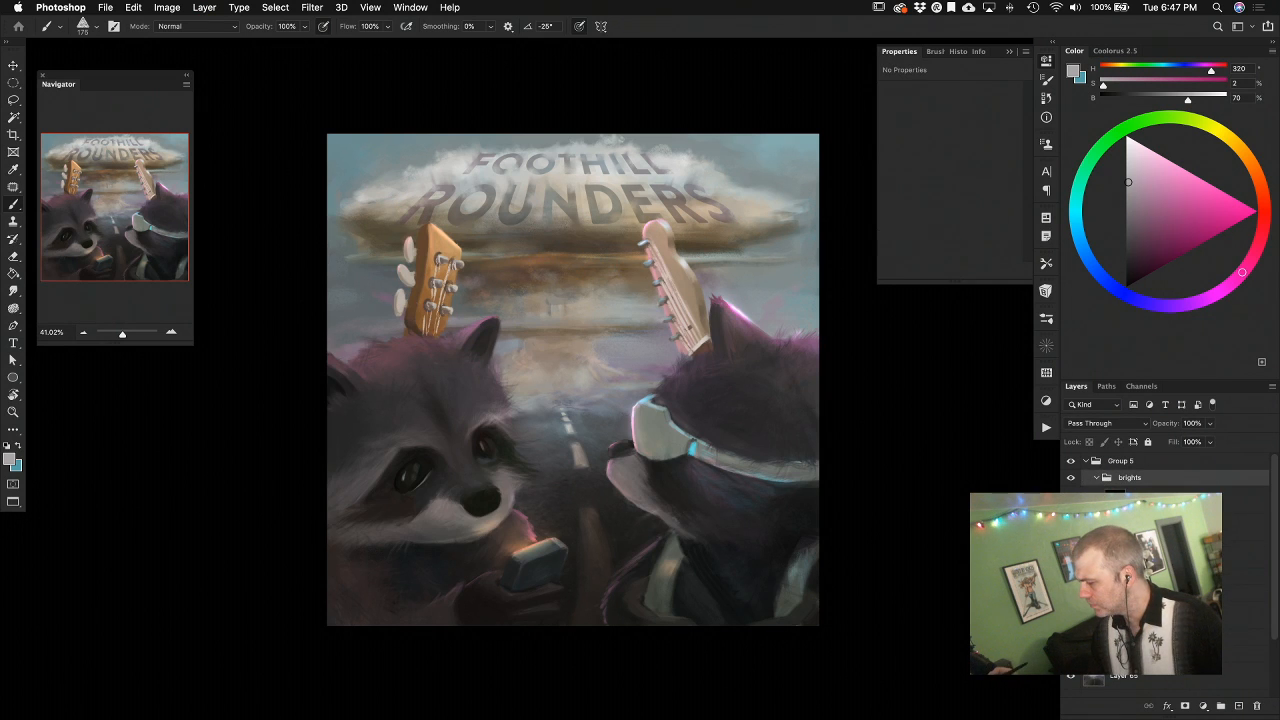
click(1136, 501)
click(1071, 500)
click(1071, 500)
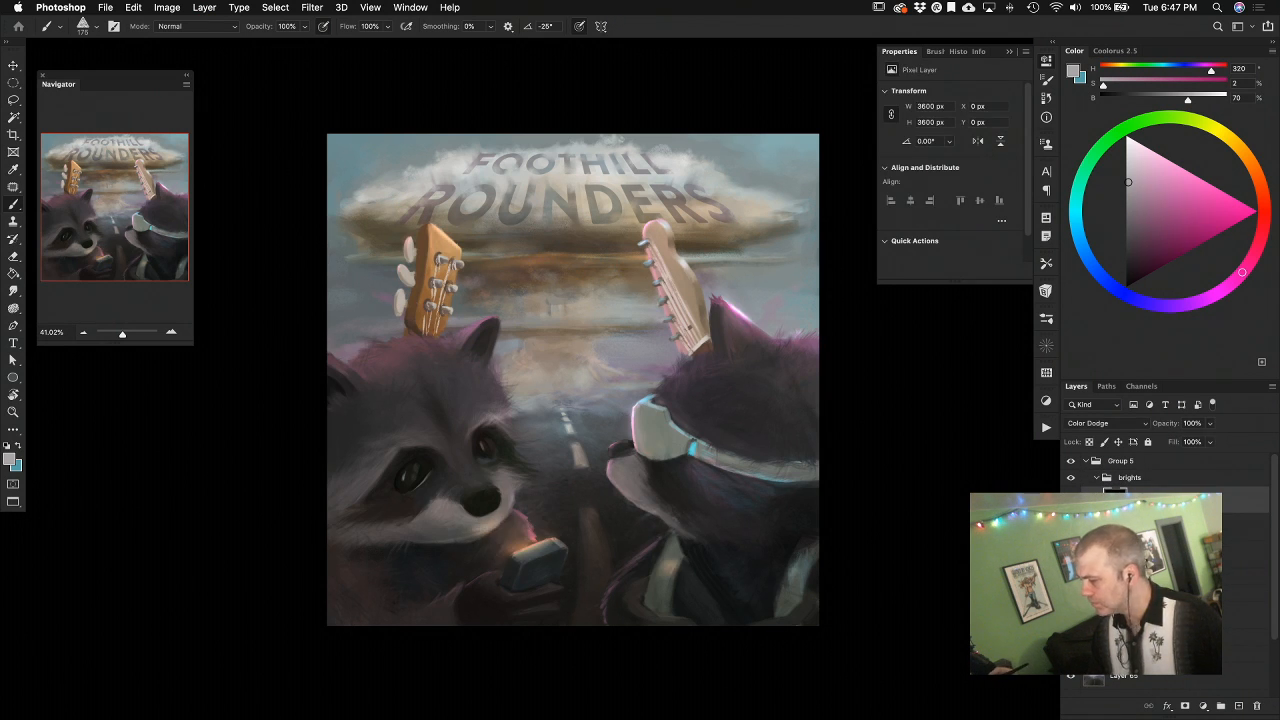
click(1071, 500)
click(1071, 500)
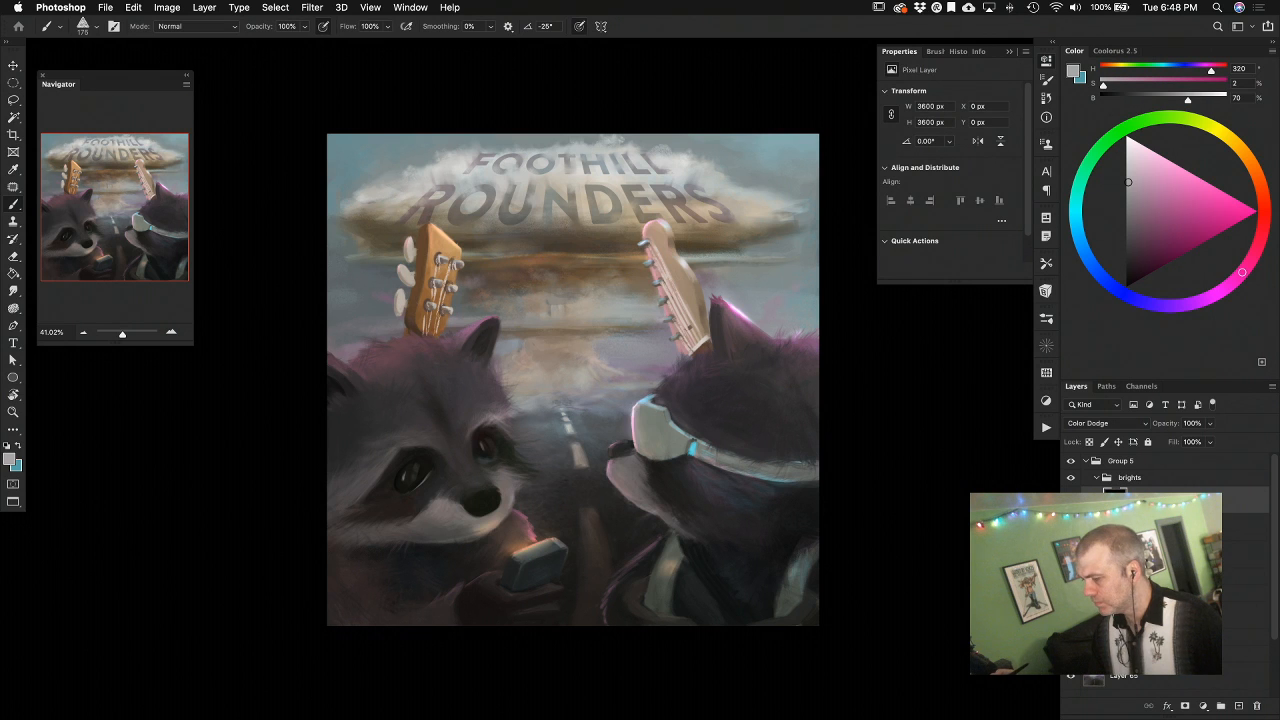
Select the lower Color Dodge layer in the brights group and compare the artwork with it hidden and shown
drag(700, 509, 678, 535)
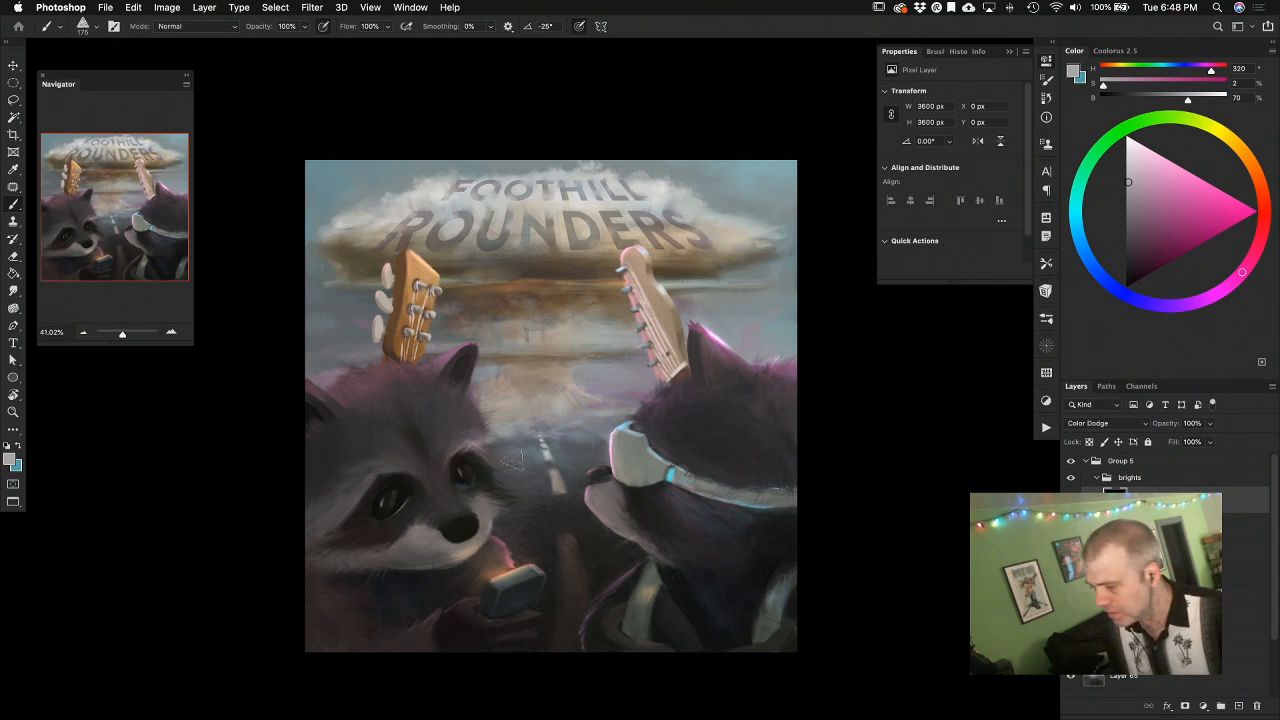
key(z)
drag(527, 470, 543, 463)
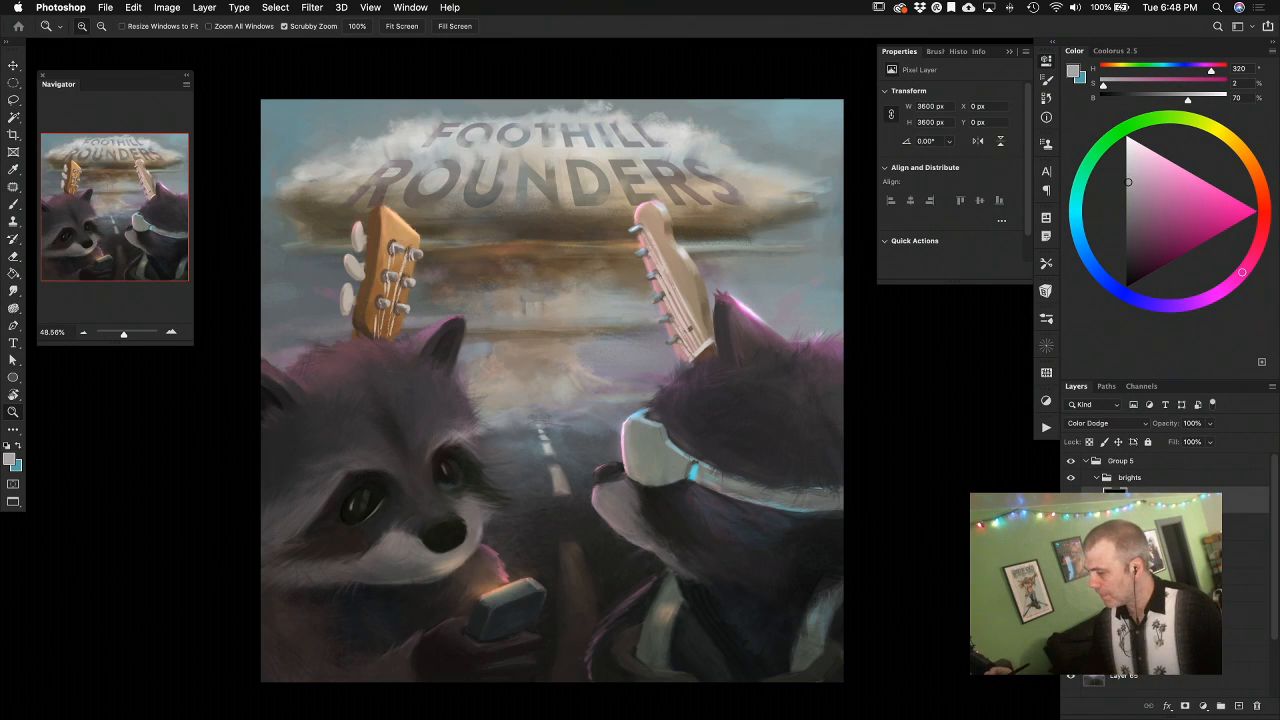
click(1150, 527)
click(1071, 527)
click(1071, 527)
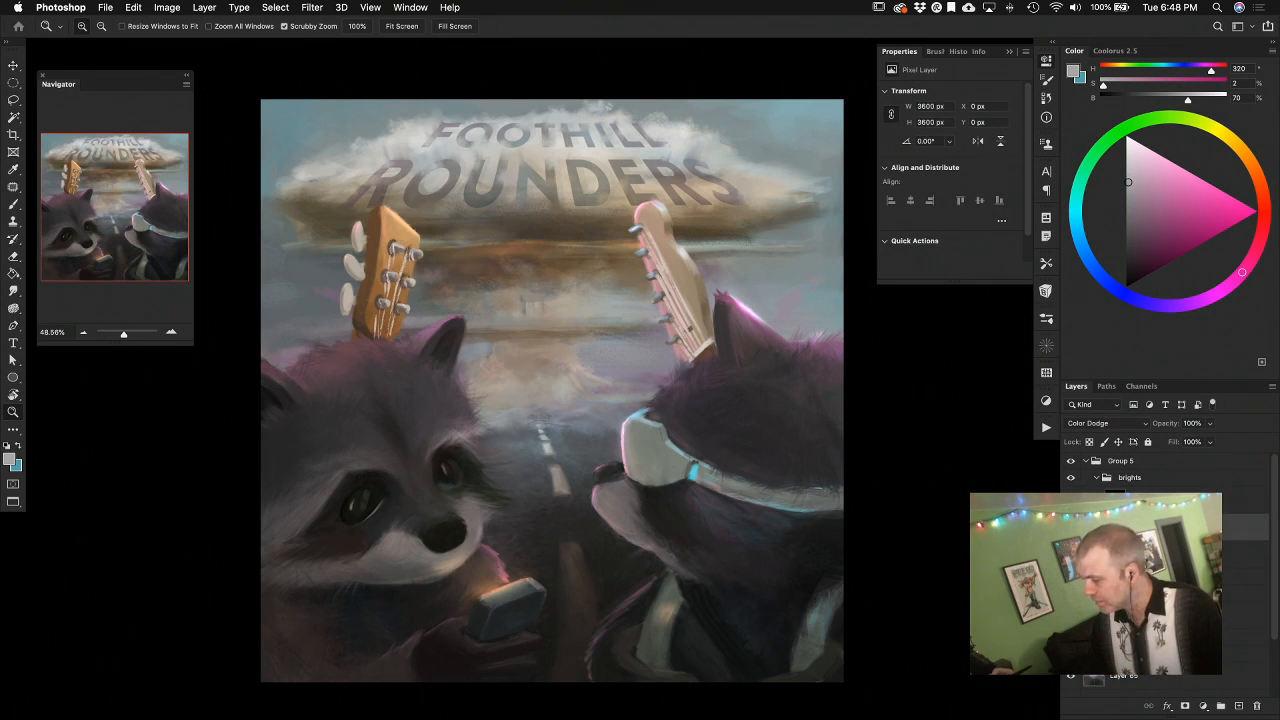
Reduce the brush size to 30 with the lower Color Dodge layer selected, and undo the last stroke
key(b)
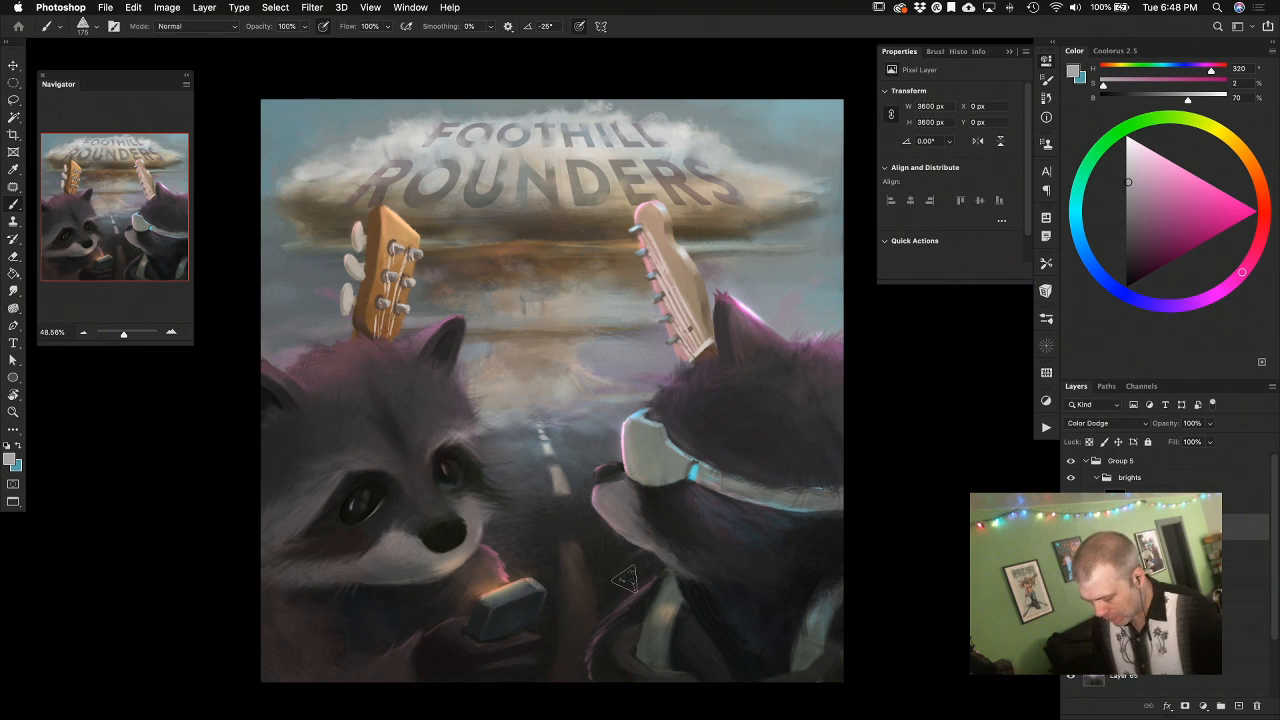
key(bracketleft)
key(bracketleft)
key(bracketleft)
key(bracketleft)
key(bracketleft)
key(bracketleft)
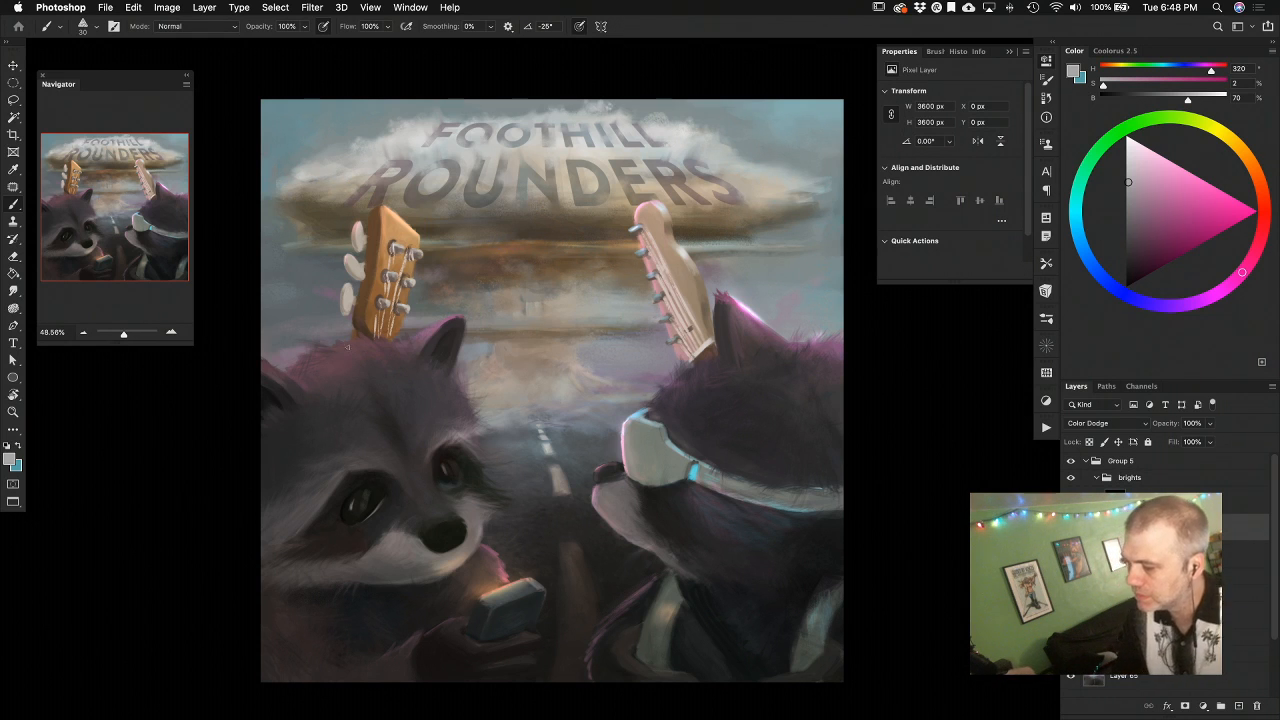
key(super+z)
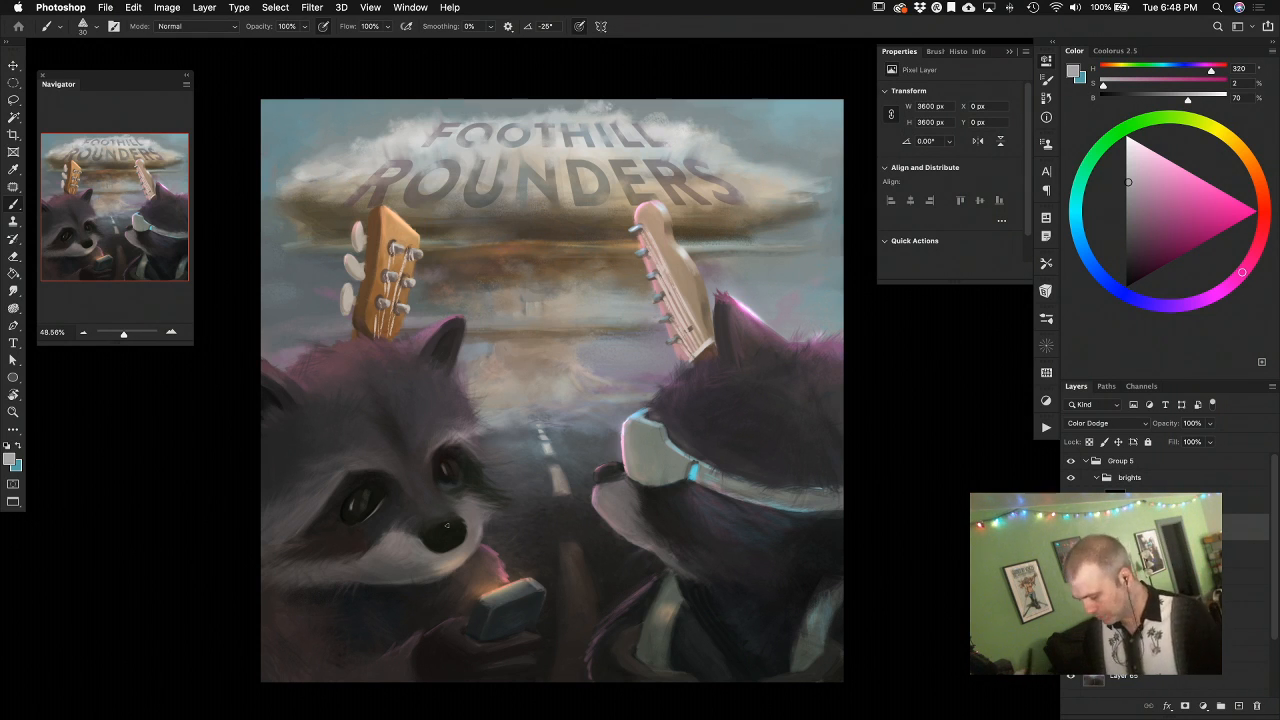
Try a size 300 brush stroke across the top of the left raccoon's head on the upper Color Dodge layer, and undo it
key(bracketright)
key(bracketright)
key(bracketright)
key(bracketright)
key(bracketright)
key(bracketright)
key(bracketright)
key(bracketright)
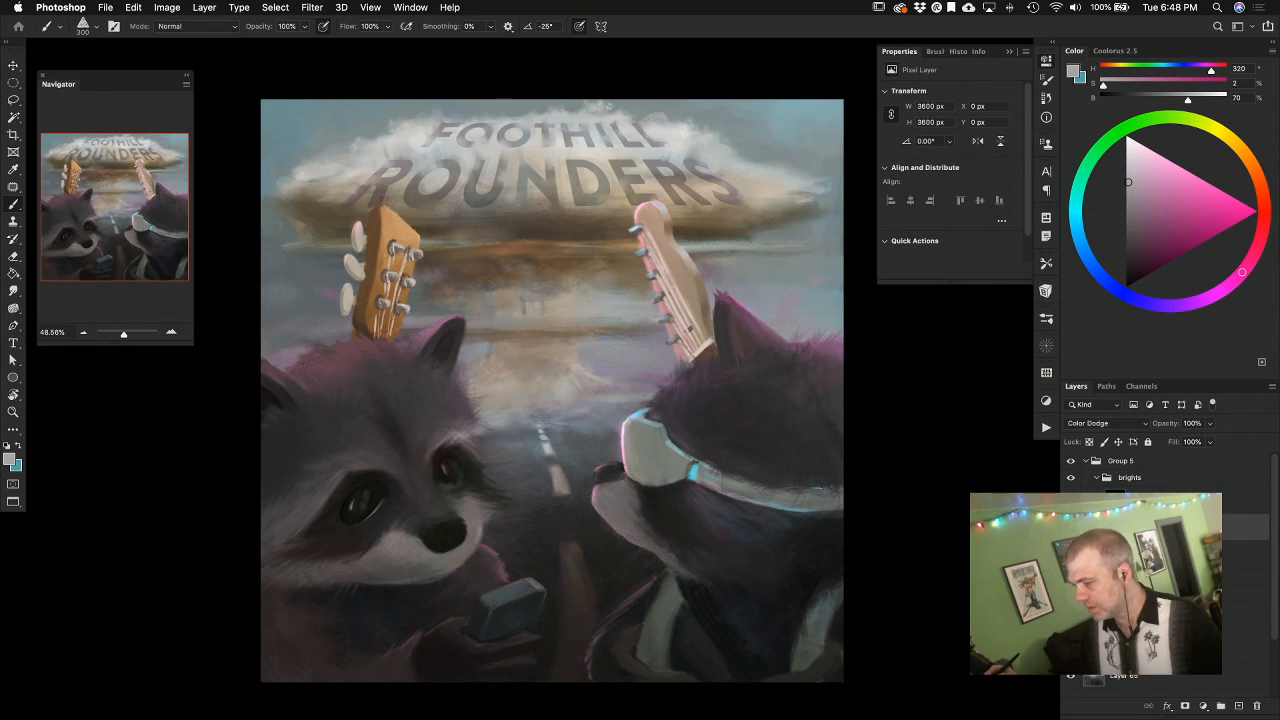
click(1150, 500)
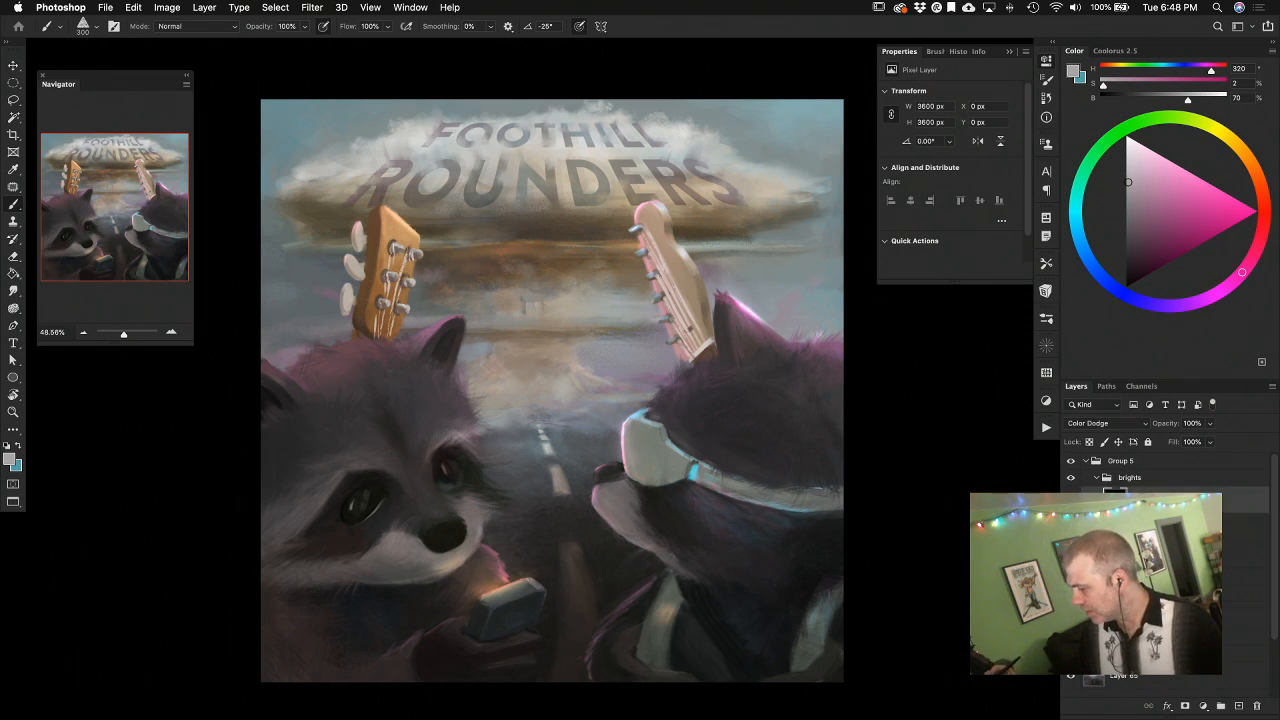
click(1071, 500)
click(1071, 500)
mouse_move(295, 390)
mouse_down()
mouse_move(355, 360)
mouse_move(405, 362)
mouse_up()
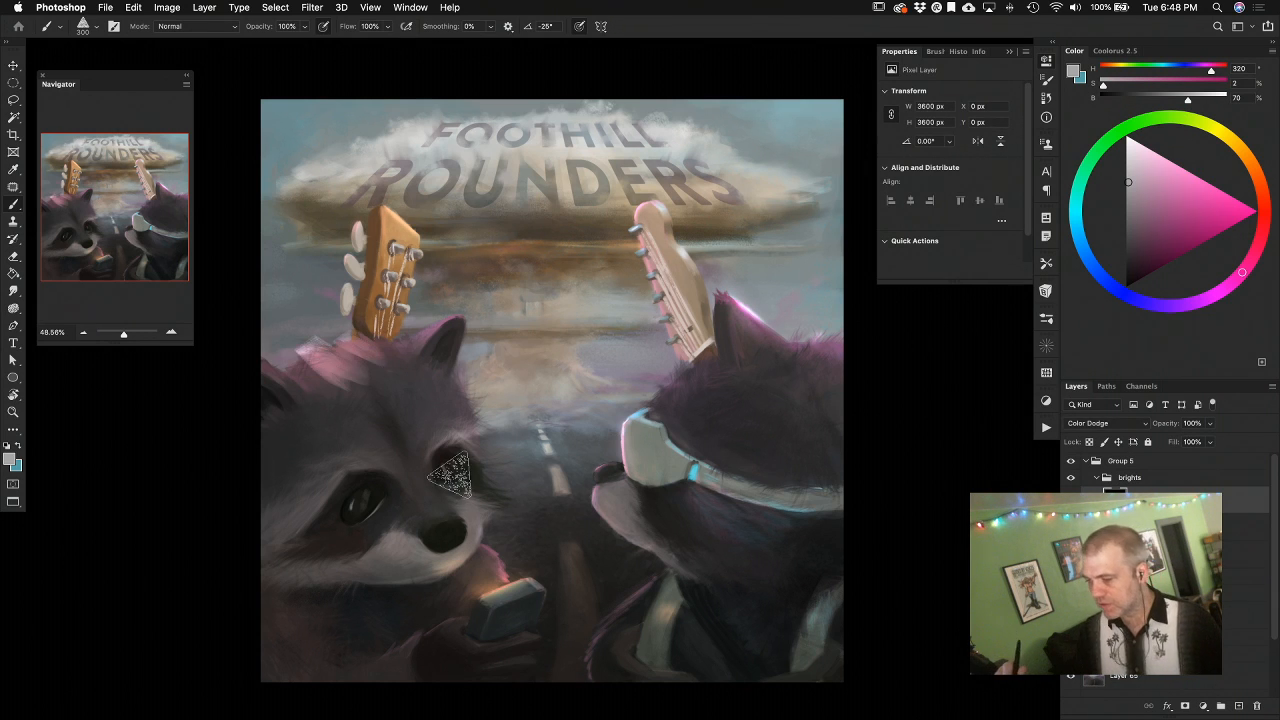
key(super+z)
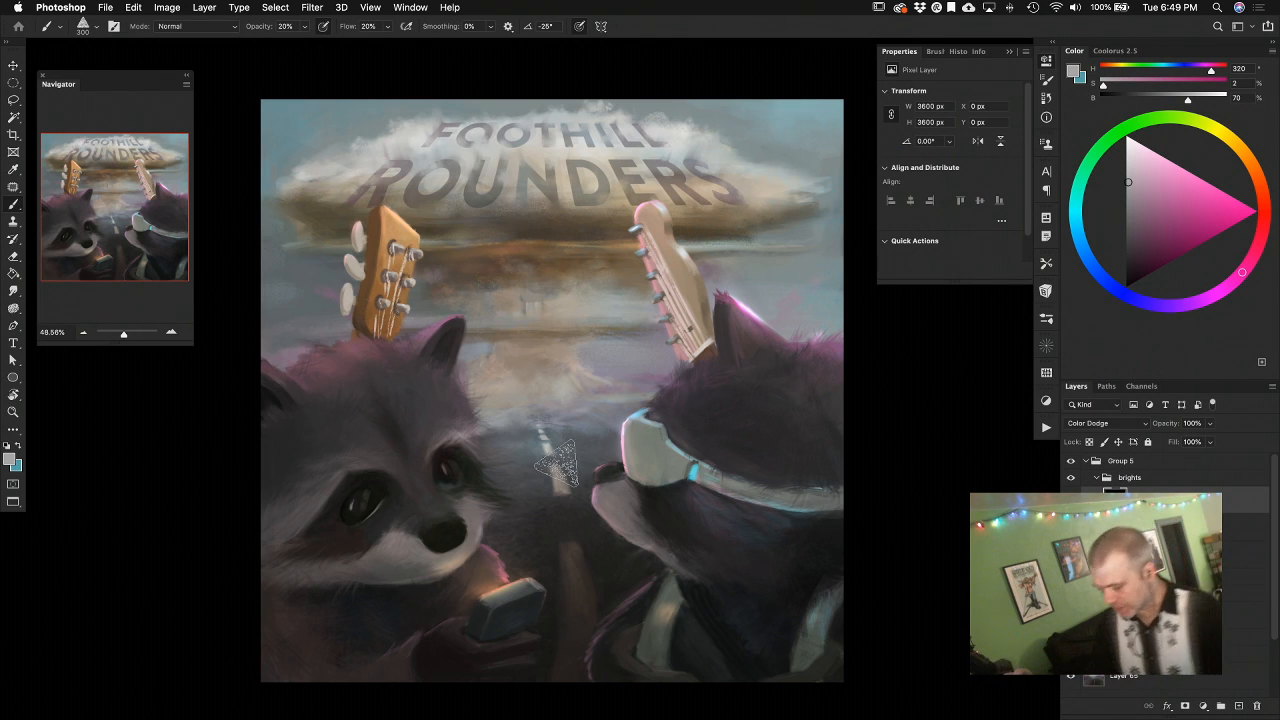
Reduce the brush size to 60 for the Color Dodge highlights and undo the last stroke
key(bracketleft)
key(bracketleft)
key(bracketleft)
key(bracketleft)
key(bracketleft)
key(bracketleft)
key(bracketleft)
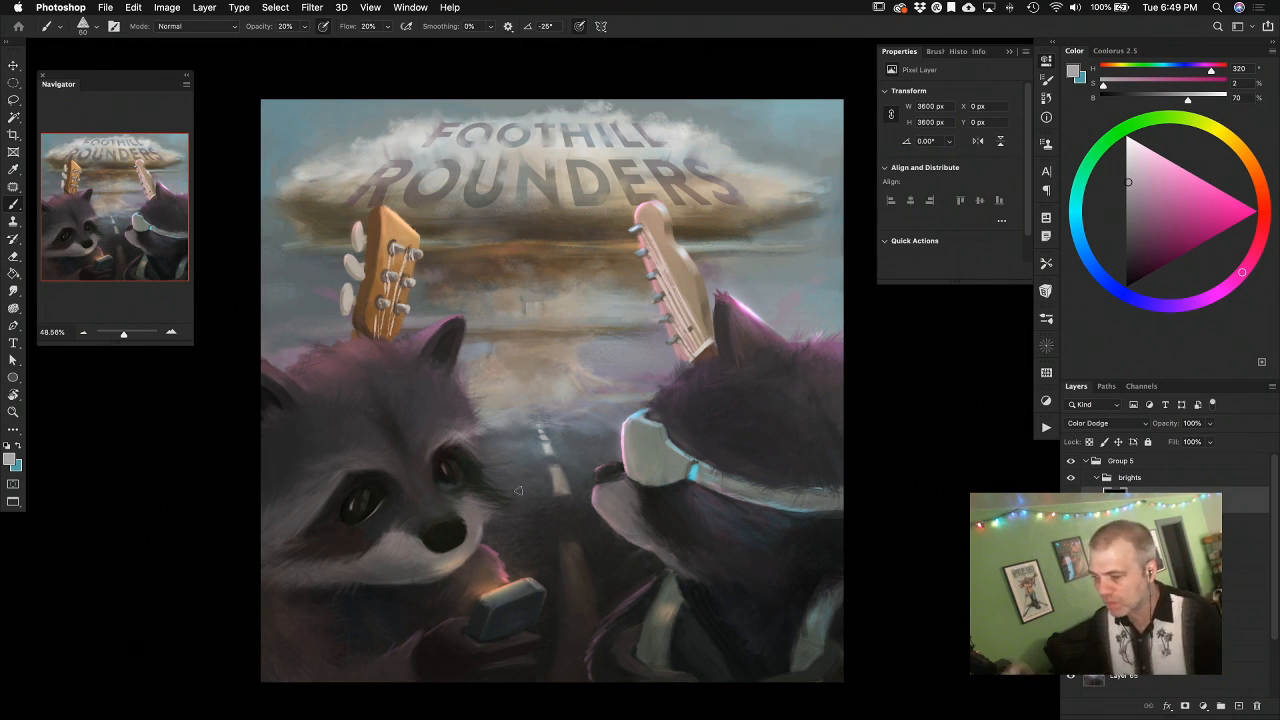
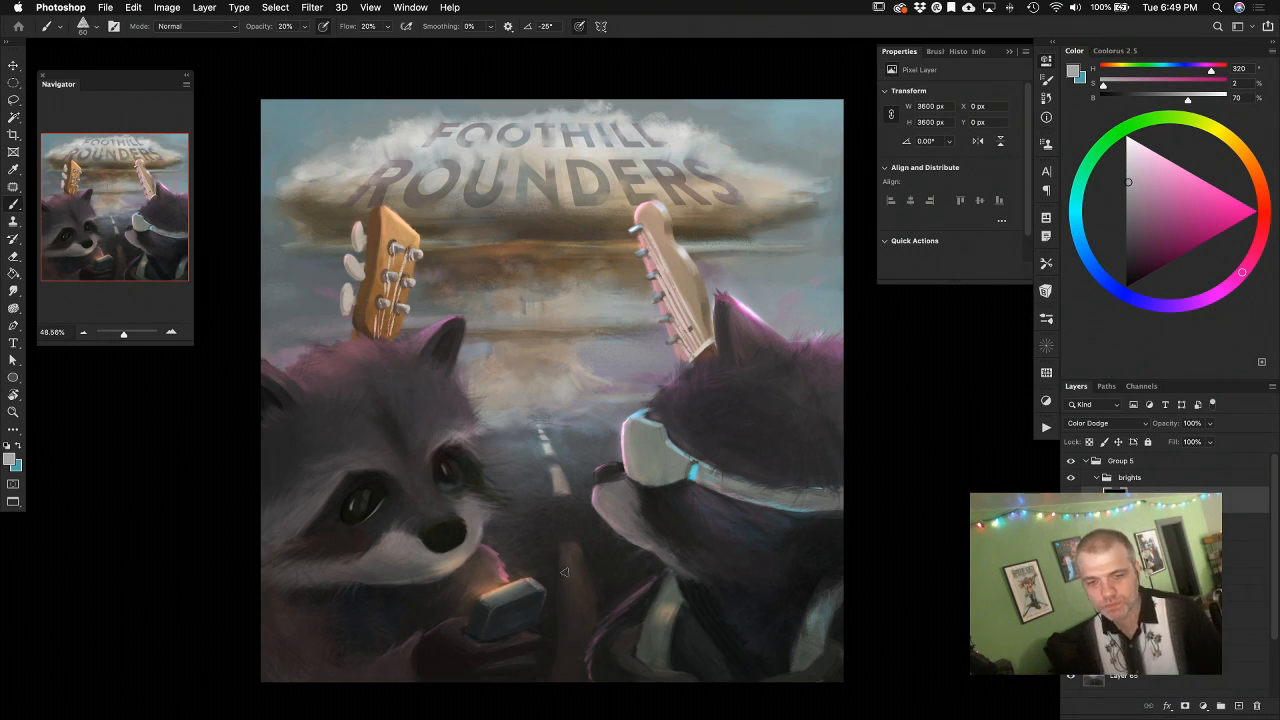
key(super+z)
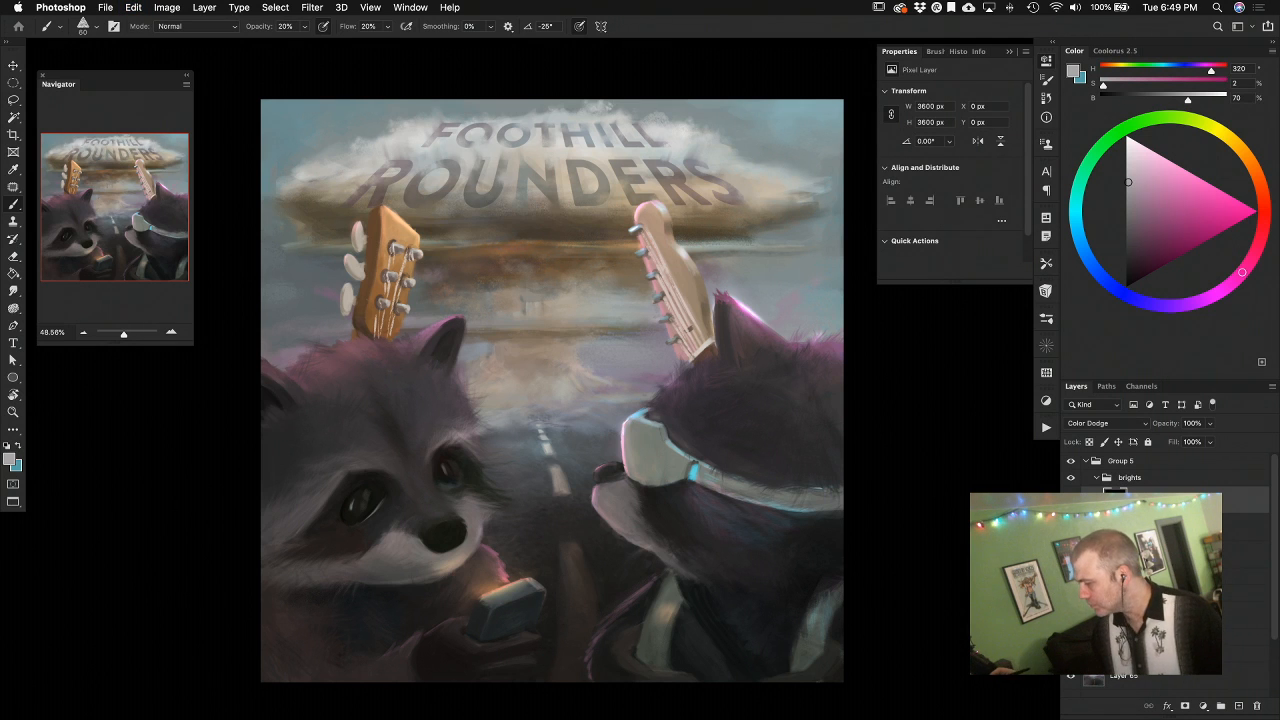
Select the merged raccoon layer and compare the artwork with it hidden and shown
key(z)
drag(719, 589, 763, 607)
scroll(740, 575, up, 1)
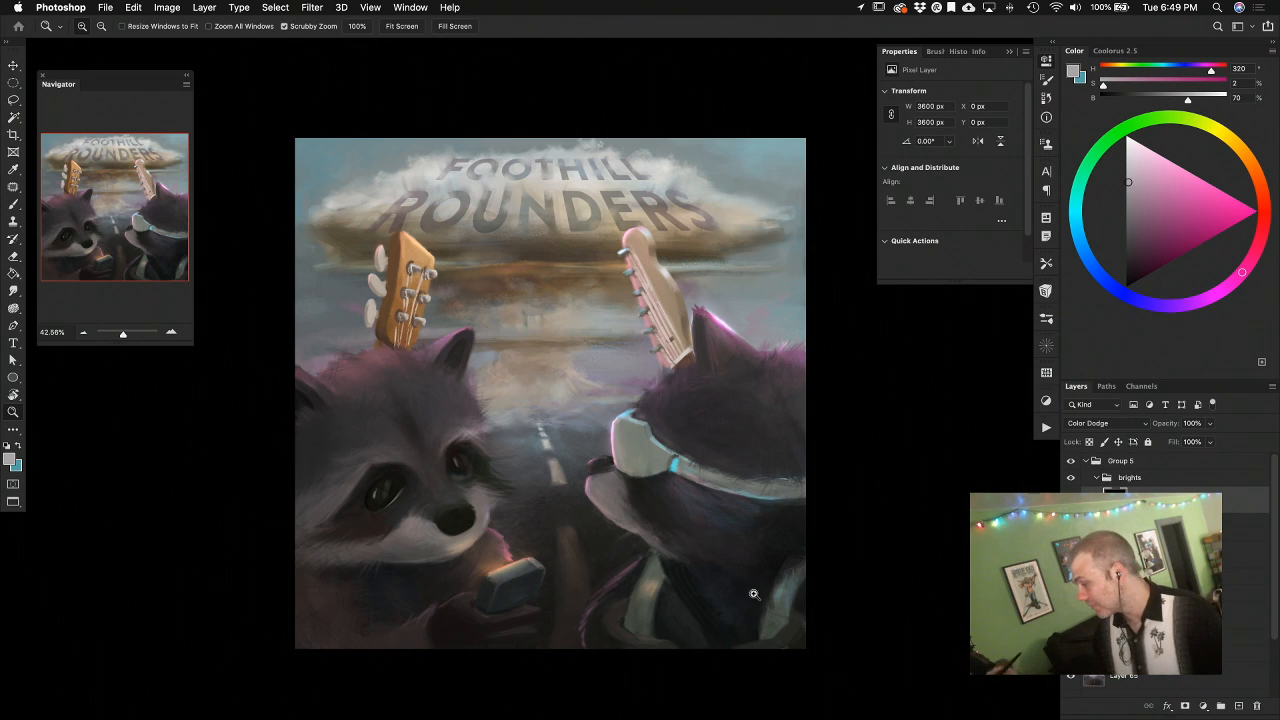
click(1142, 555)
drag(1071, 554, 1071, 635)
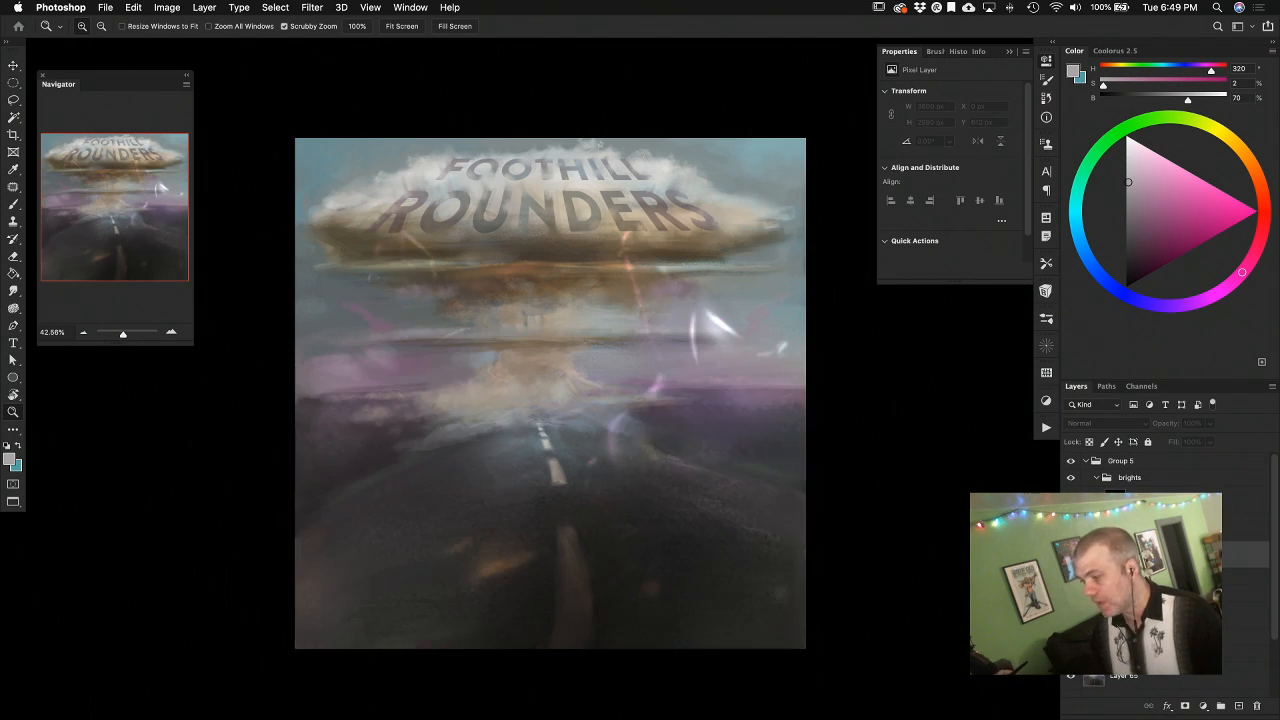
click(1071, 554)
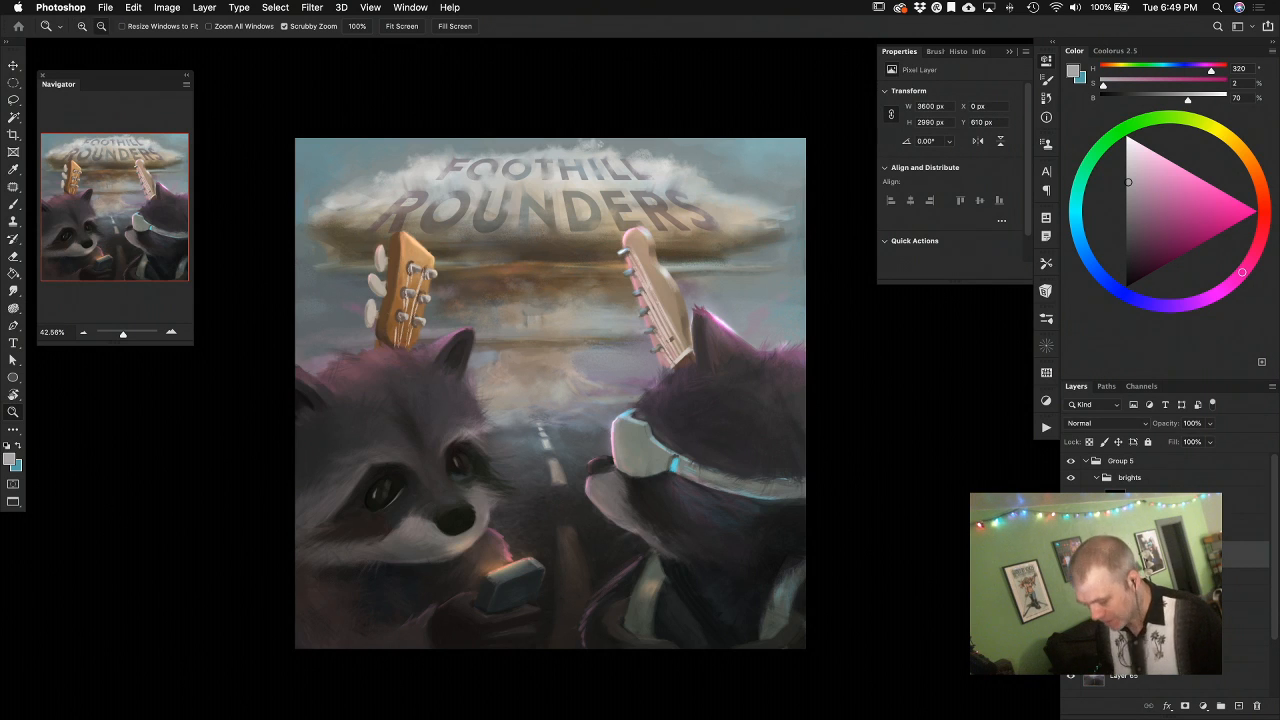
On a new layer above the raccoons, dab sampled dark purple fur below the right guitar neck, and set brush opacity and flow to 100%
key(b)
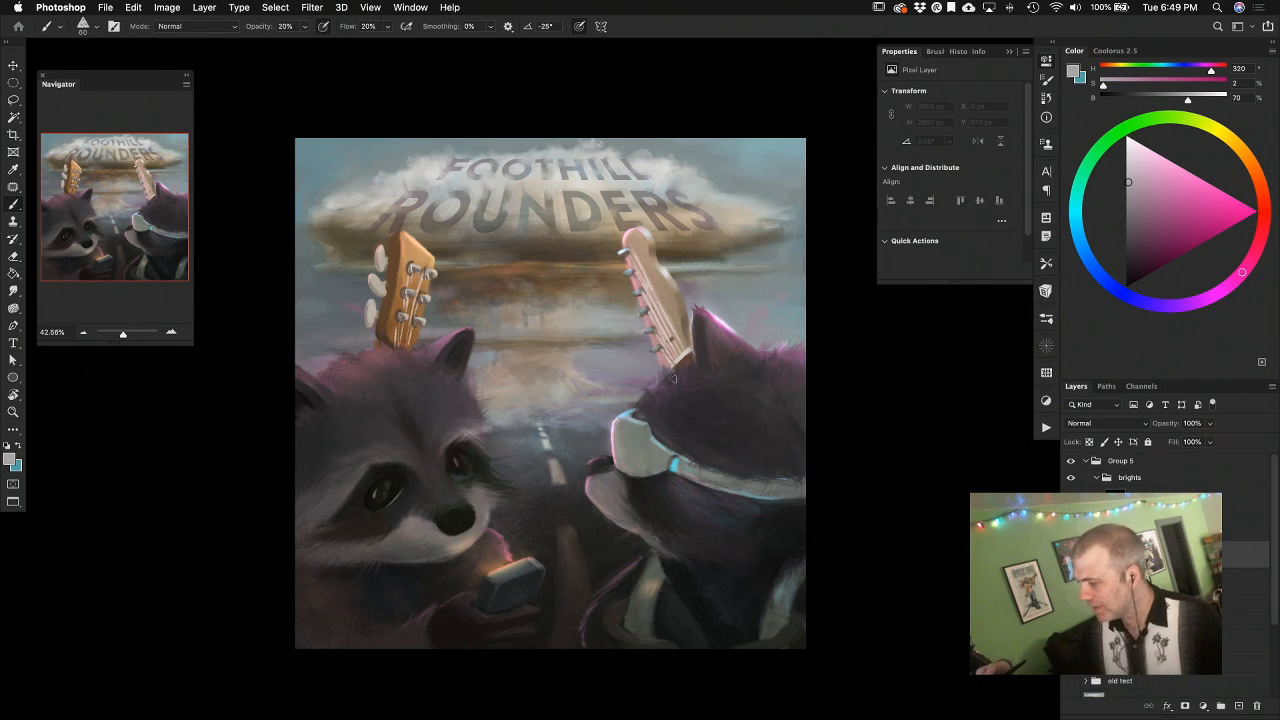
alt+click(671, 388)
drag(671, 387, 660, 390)
click(660, 390)
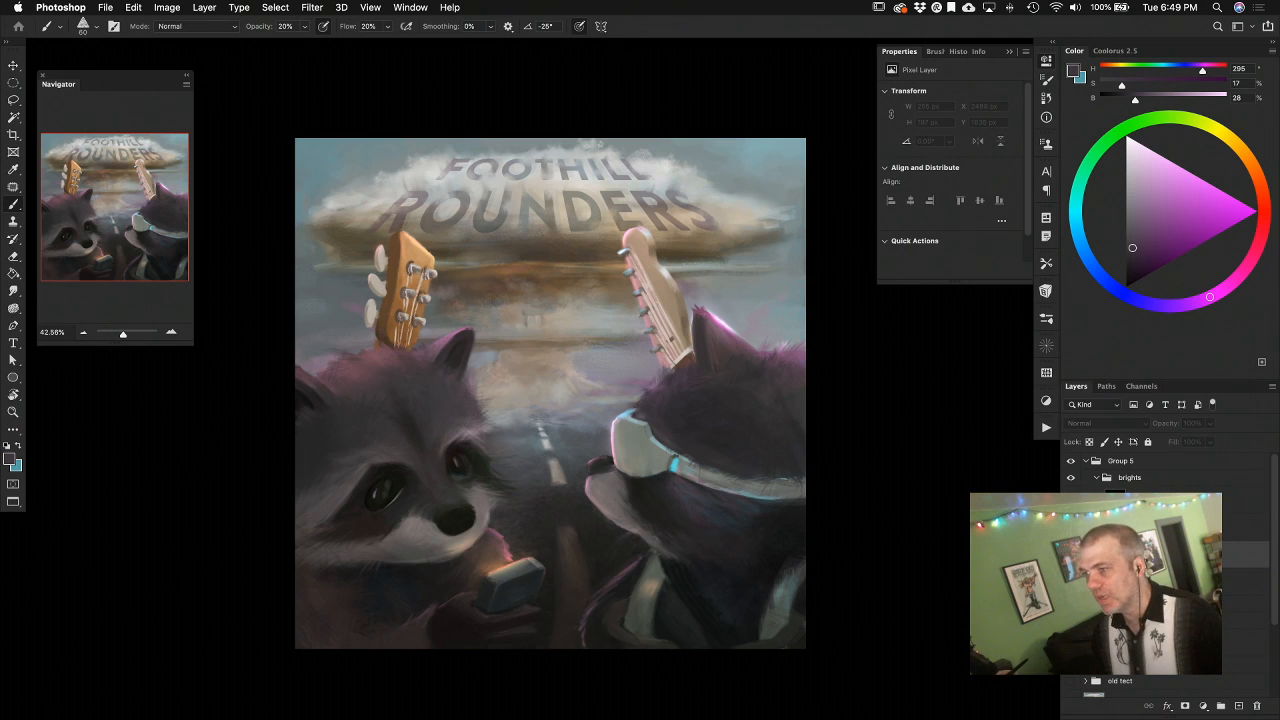
key(0)
key(shift+0)
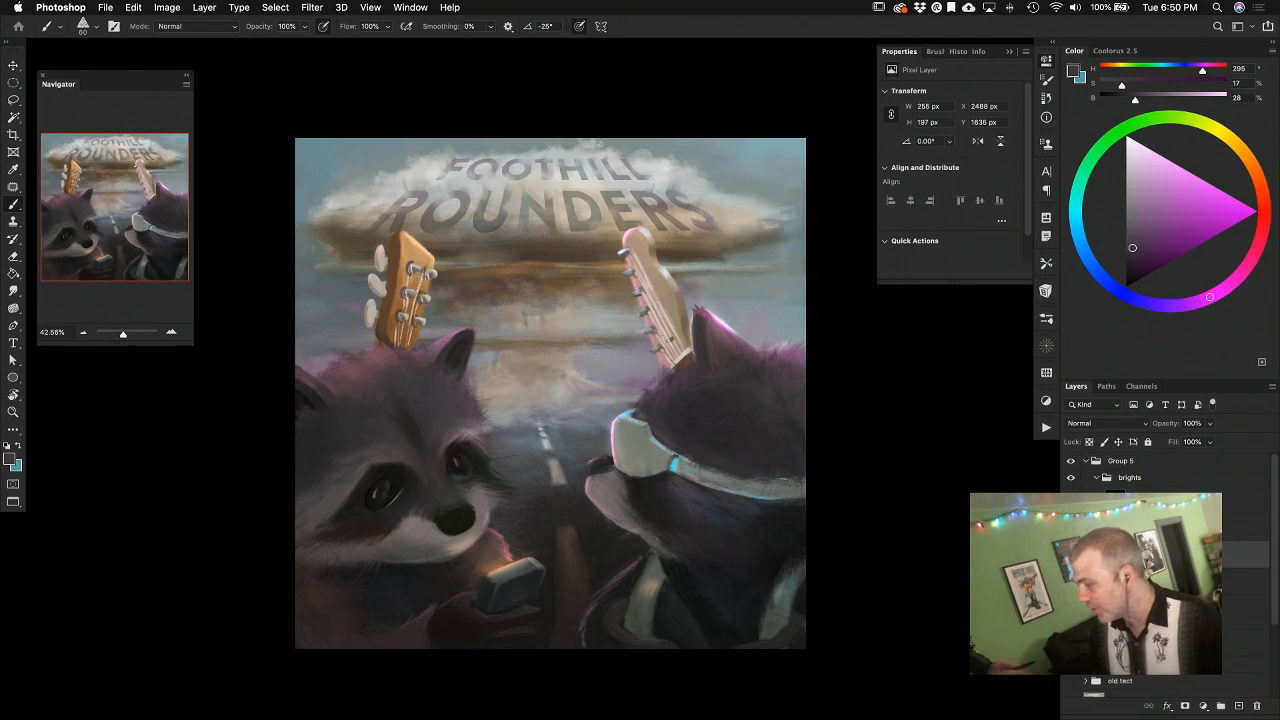
Paint tufts of fur over the base of the right guitar neck, resampling purple-grey tones from the surrounding fur
drag(655, 403, 656, 375)
alt+click(657, 397)
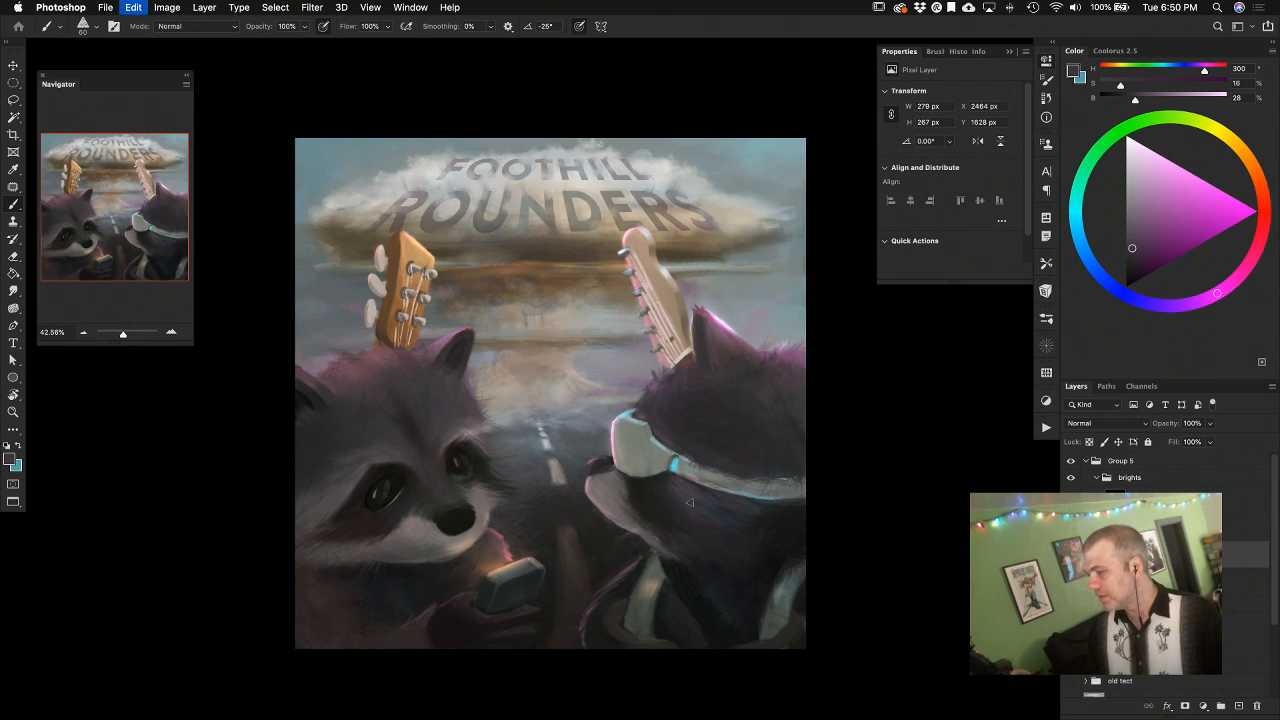
alt+click(656, 400)
drag(650, 388, 690, 364)
alt+click(681, 372)
alt+click(690, 372)
alt+click(656, 393)
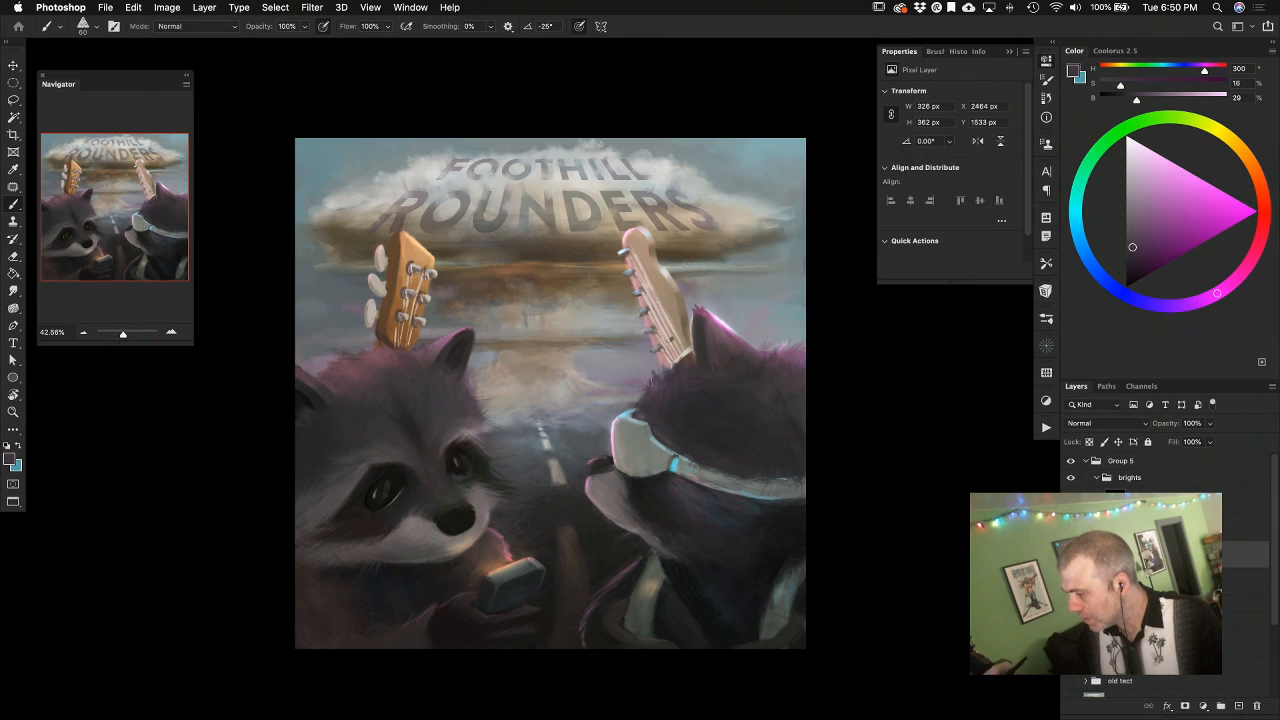
Undo the last fur strokes and repaint the fur between the right guitar neck and the raccoon's ear with colors sampled nearby
key(super+z)
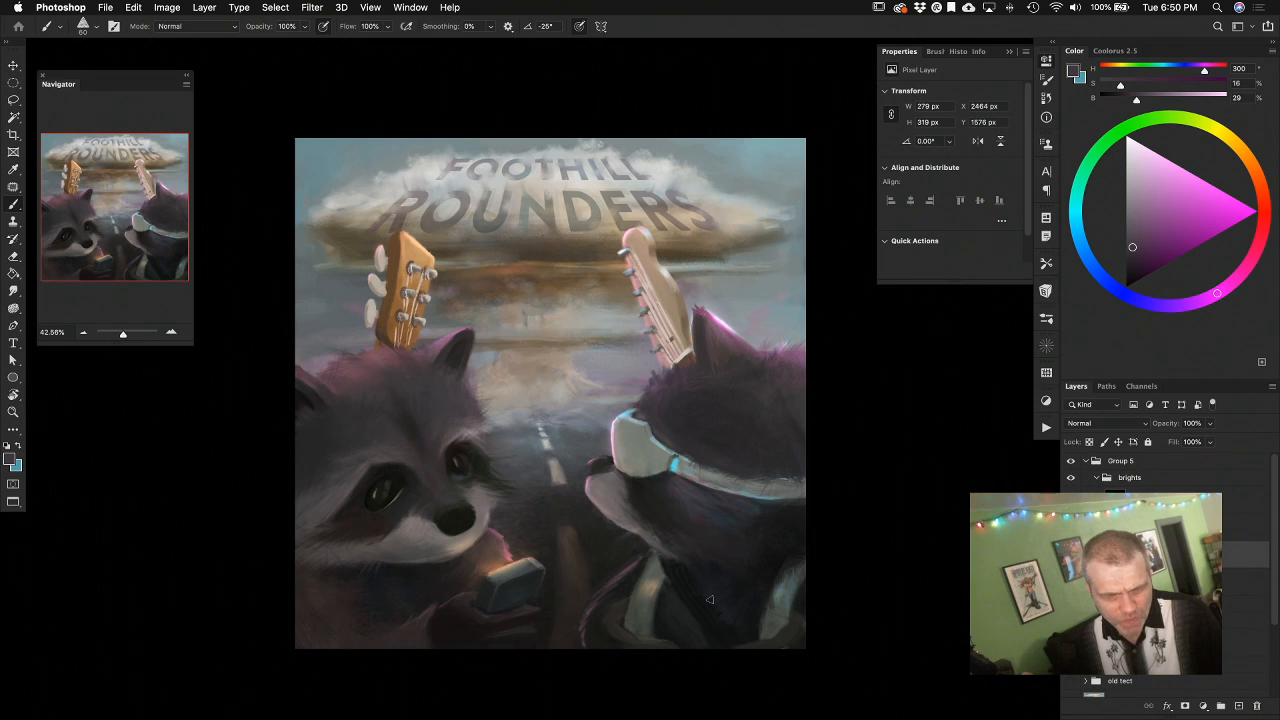
key(super+z)
key(super+z)
drag(690, 377, 695, 368)
alt+click(699, 358)
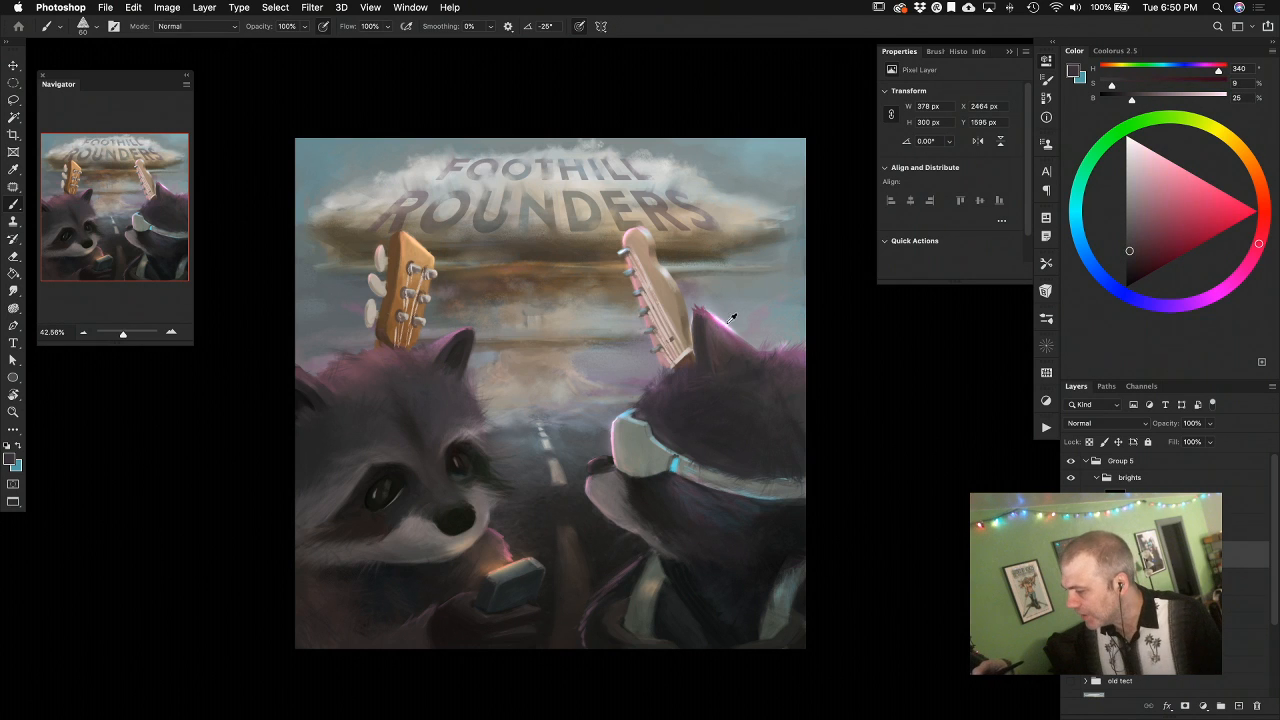
alt+click(731, 319)
alt+click(721, 325)
drag(677, 375, 688, 364)
alt+click(721, 321)
alt+click(682, 383)
alt+click(690, 358)
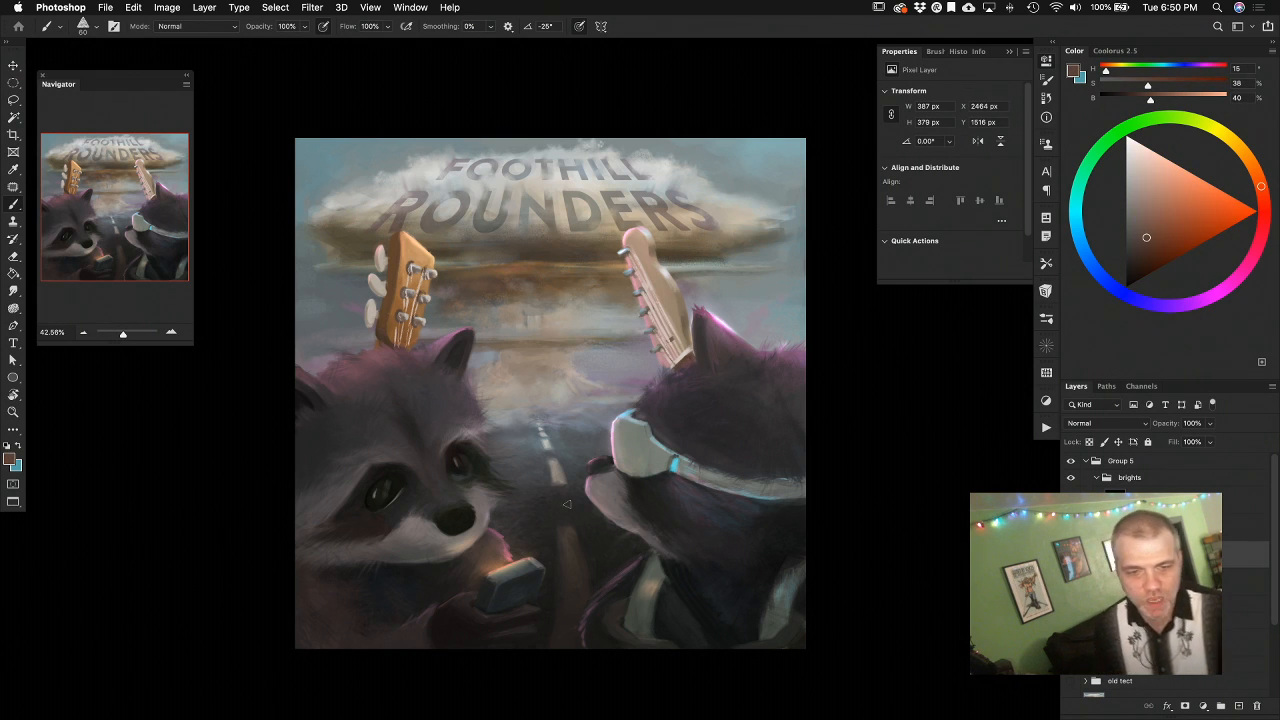
Add a new layer and paint a small bird-like silhouette in very dark brown in the sky left of the cloud
mouse_move(738, 557)
mouse_down()
mouse_move(735, 591)
mouse_move(757, 591)
mouse_up()
key(b)
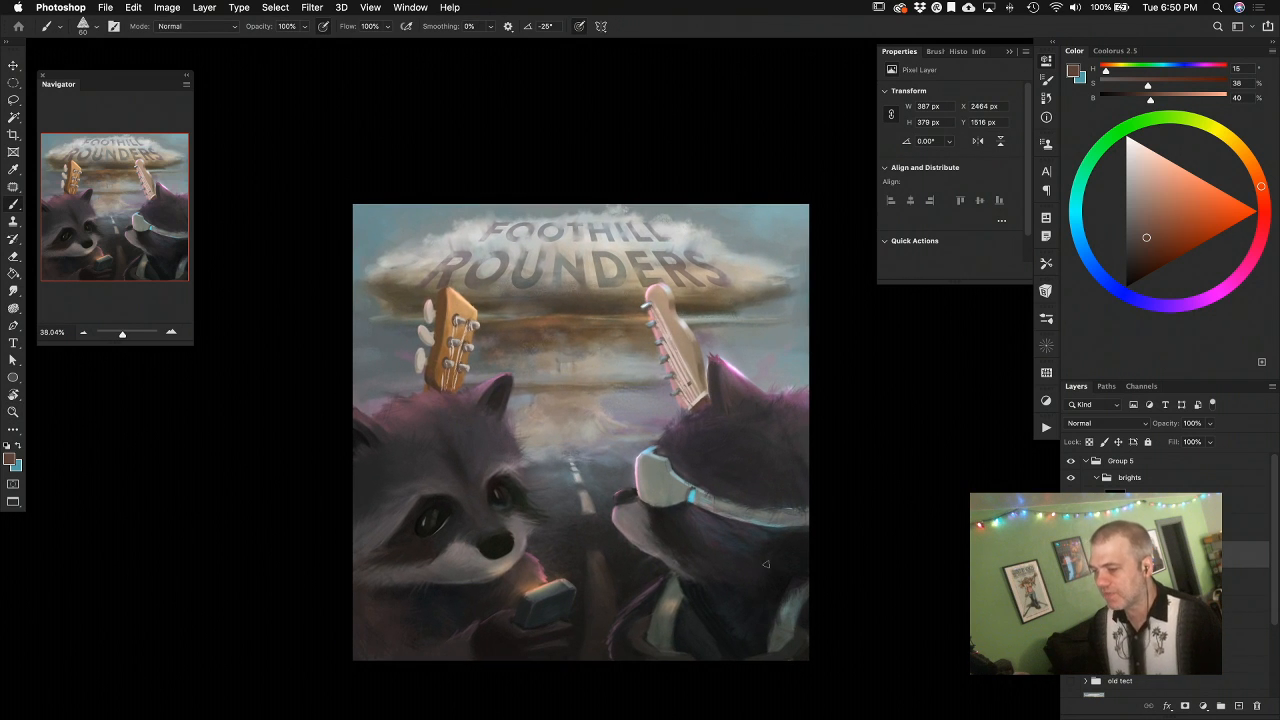
alt+click(668, 520)
drag(777, 622, 767, 598)
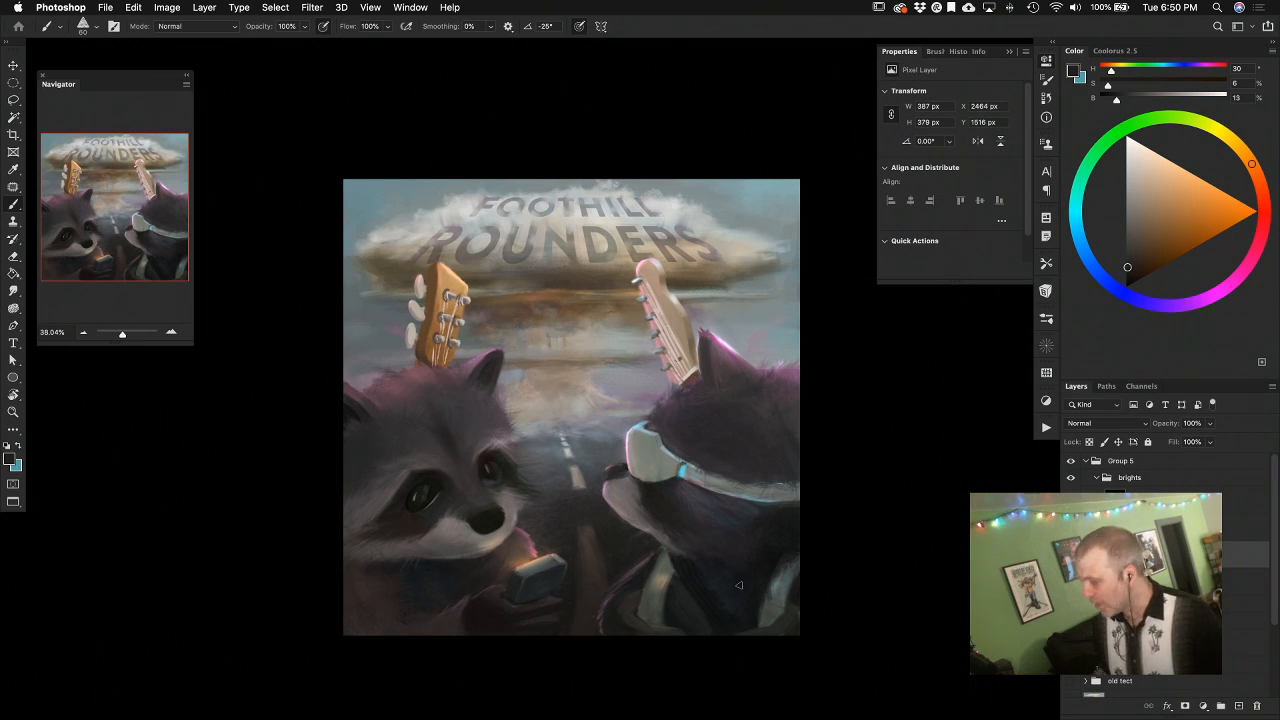
key(alt+shift+super+n)
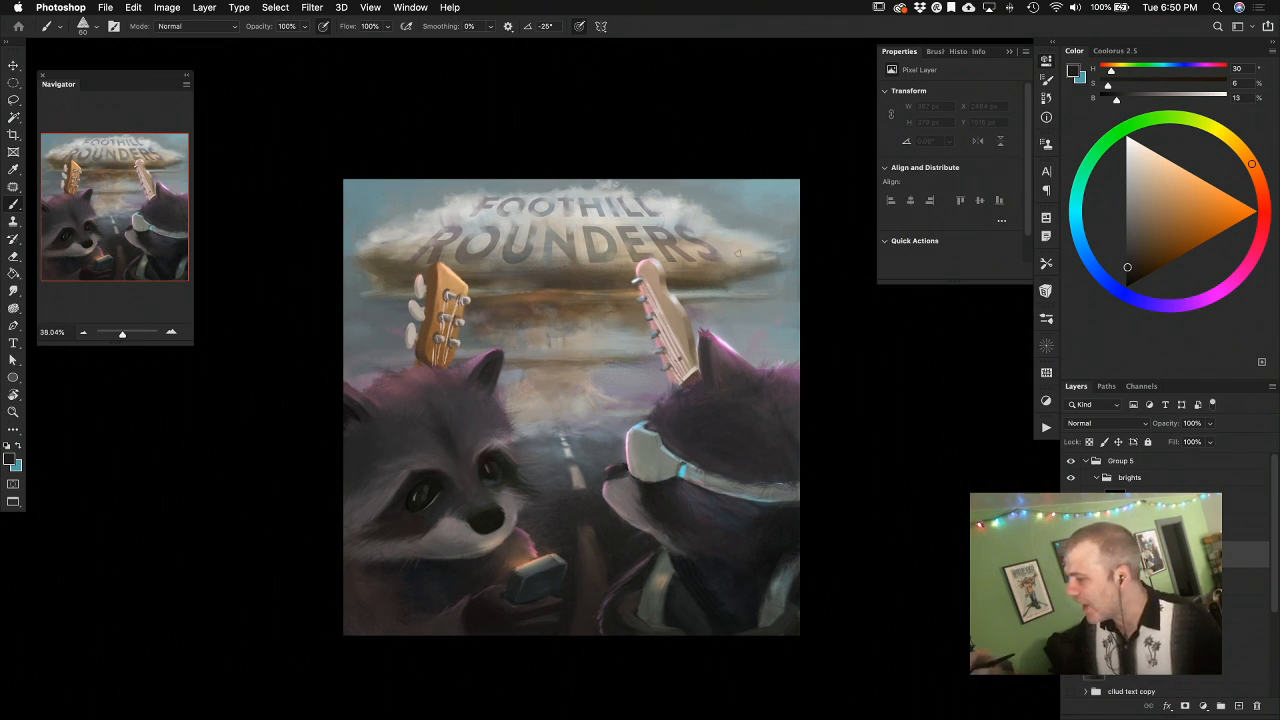
click(1135, 276)
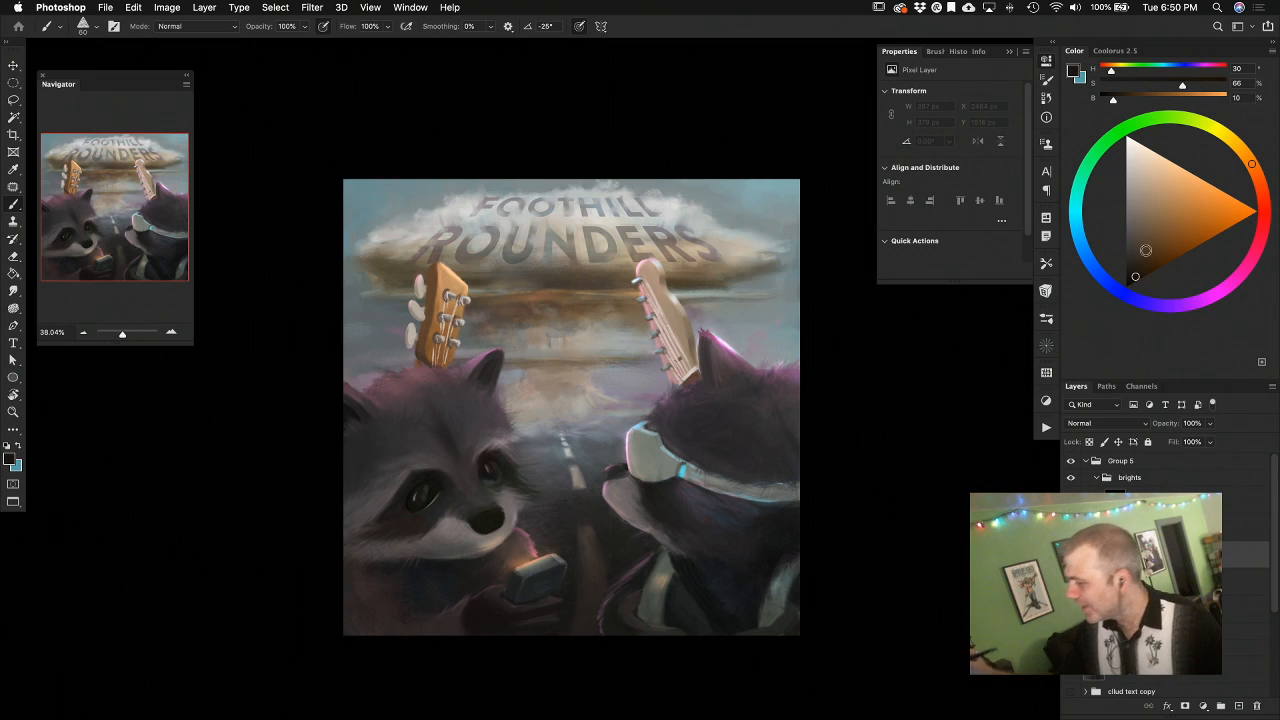
click(370, 231)
mouse_move(371, 228)
mouse_down()
mouse_move(352, 214)
mouse_move(373, 231)
mouse_up()
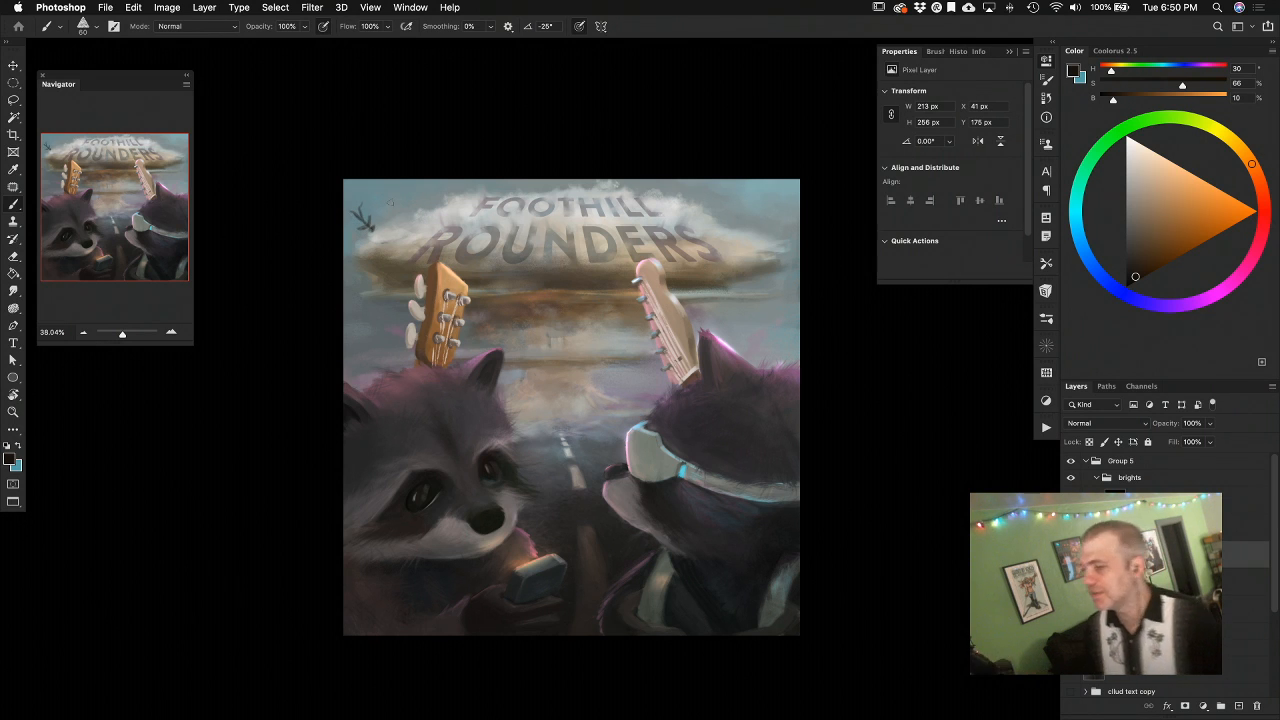
Paint a second small dark silhouette with spread limbs at the right edge of the mushroom cloud
click(757, 278)
click(759, 278)
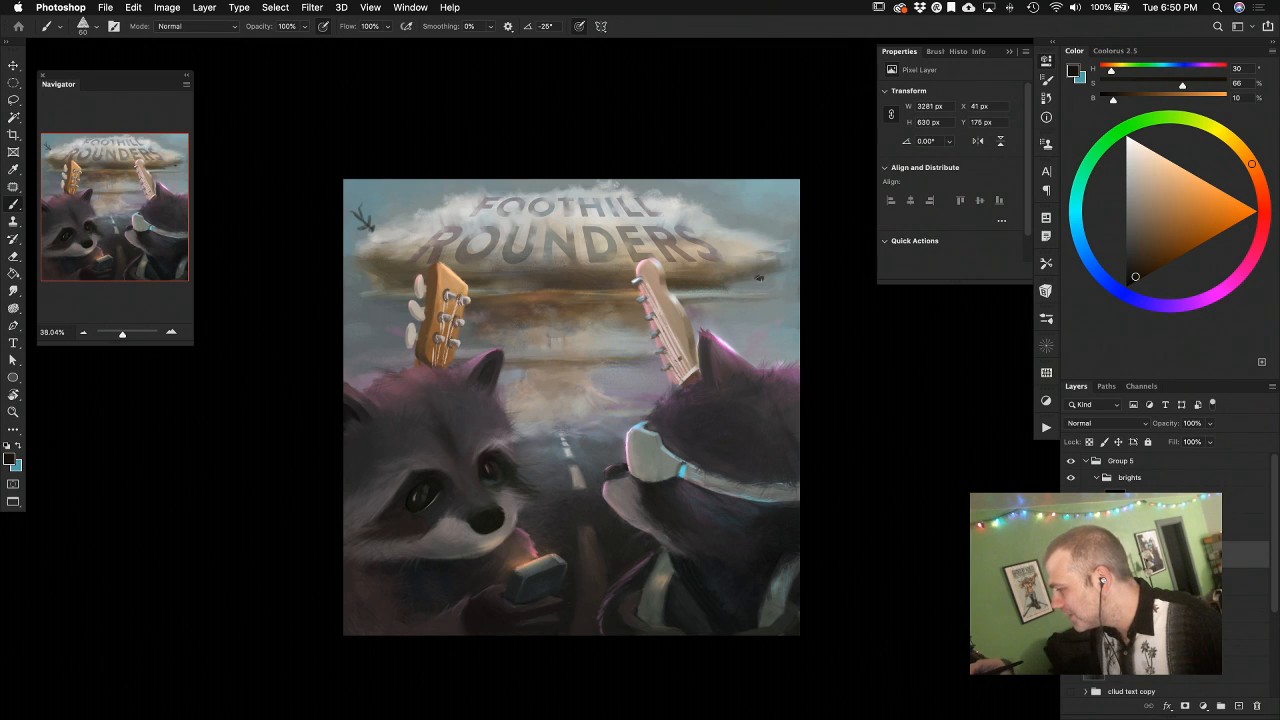
drag(757, 279, 762, 284)
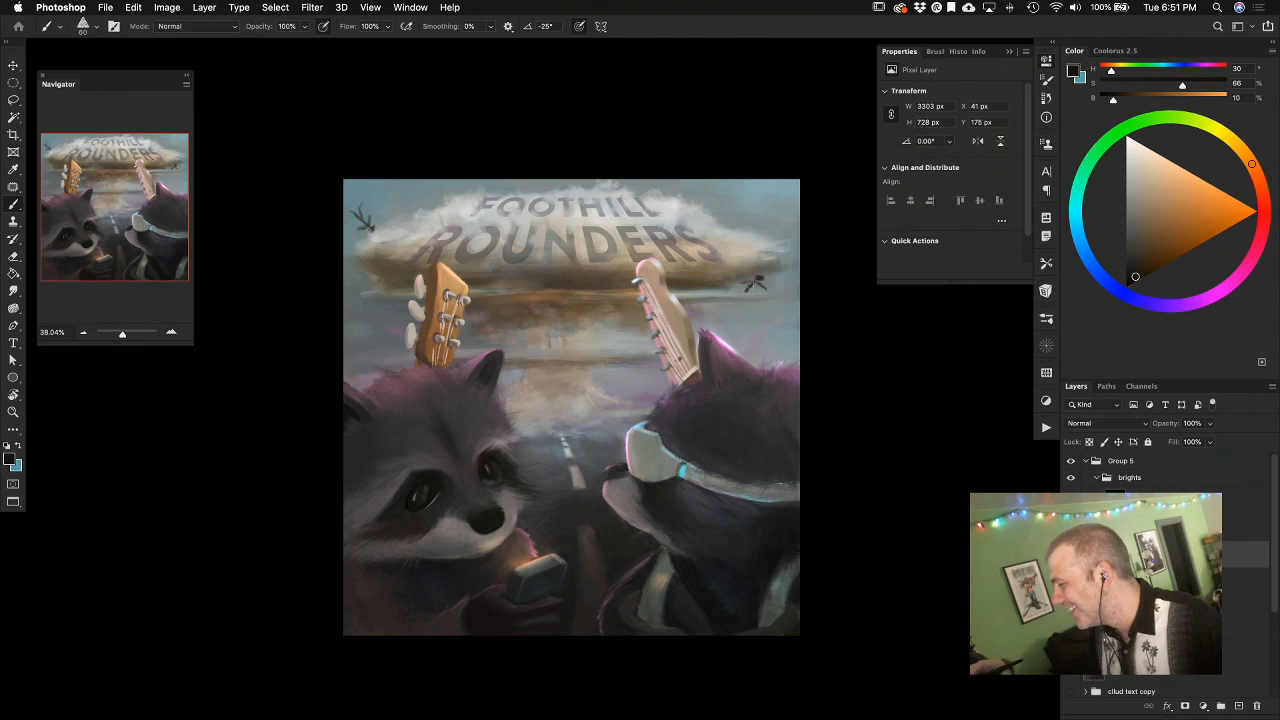
drag(753, 300, 743, 296)
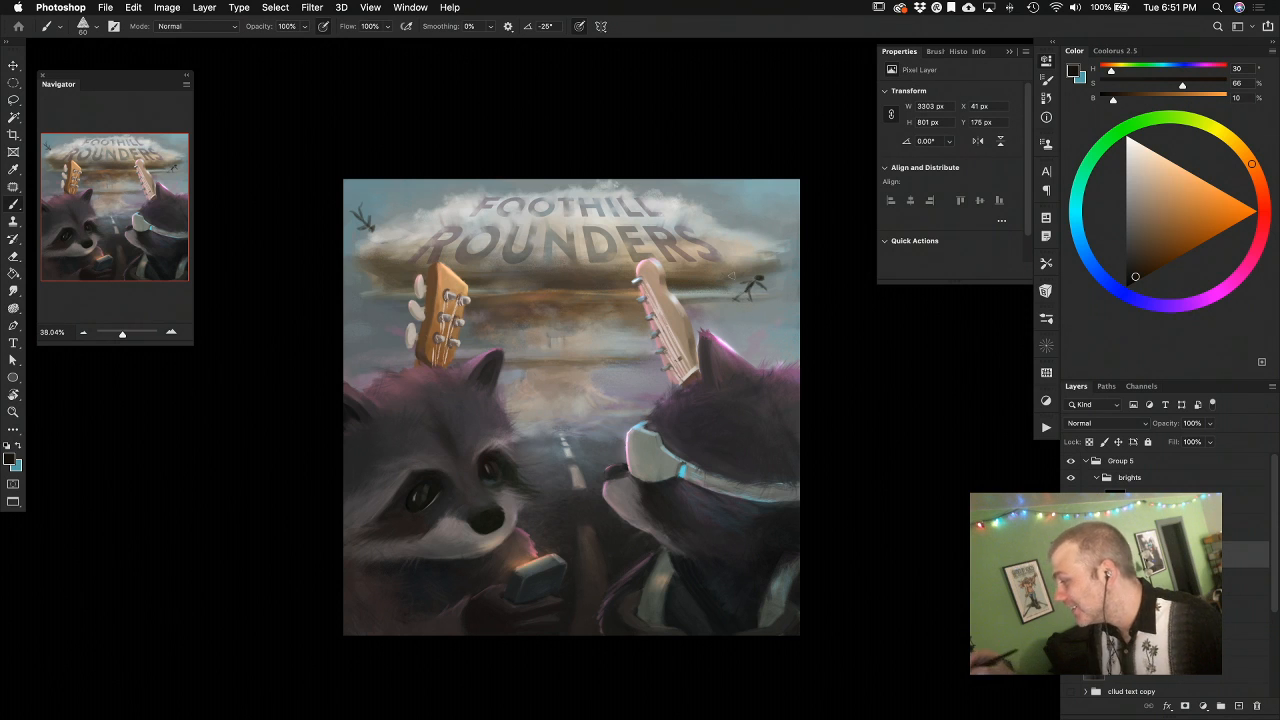
Paint small very dark brown silhouettes with spread limbs below the middle of the cloud and in the sky at its upper right
drag(566, 299, 571, 302)
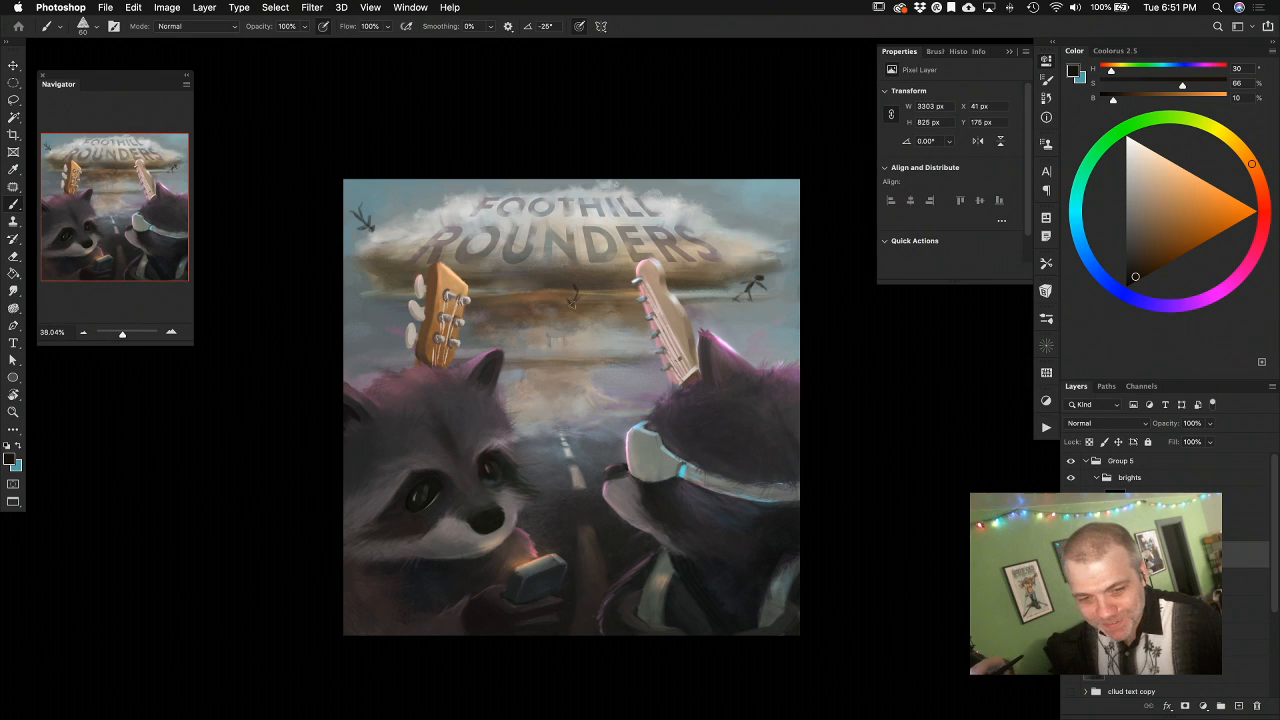
drag(582, 295, 570, 302)
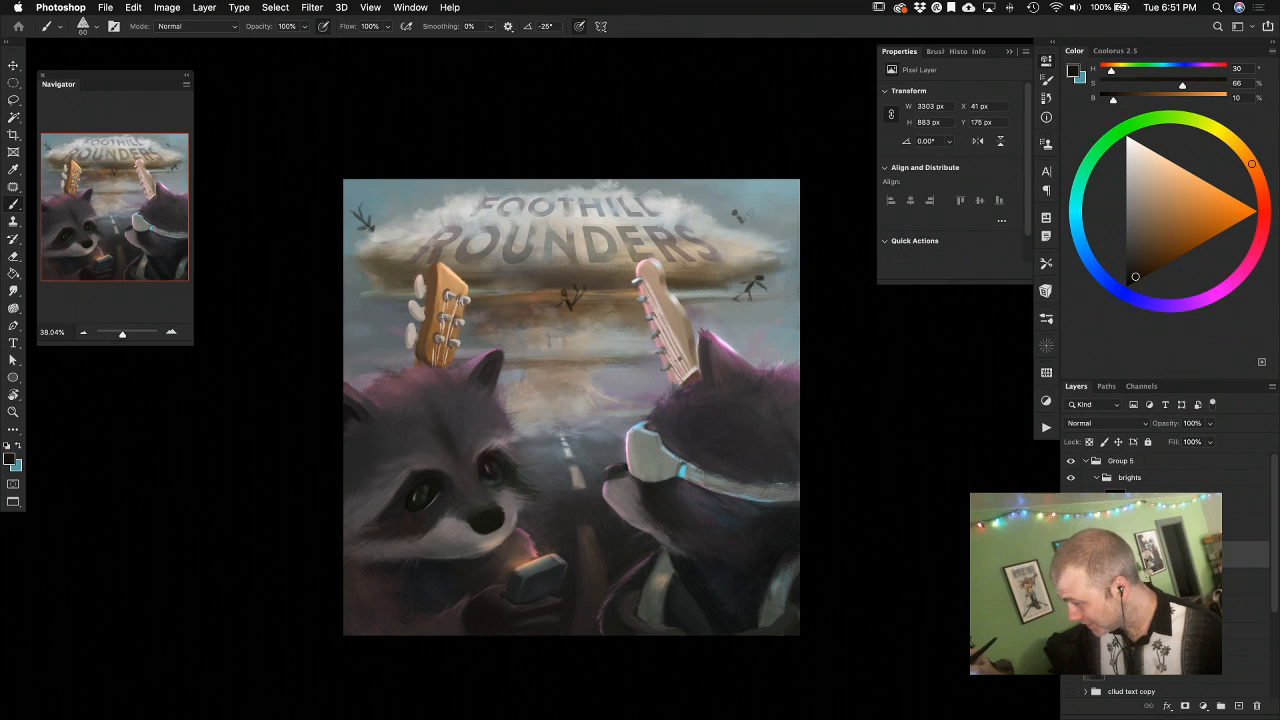
drag(739, 206, 741, 203)
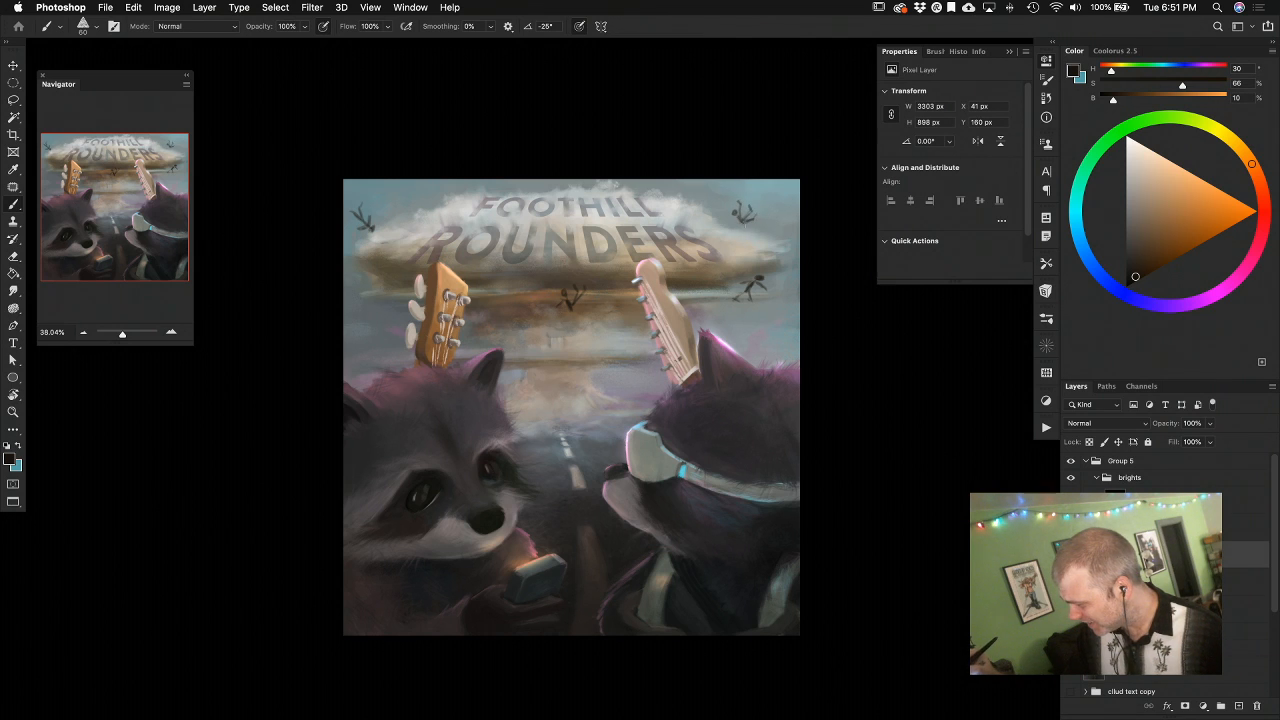
drag(738, 210, 733, 217)
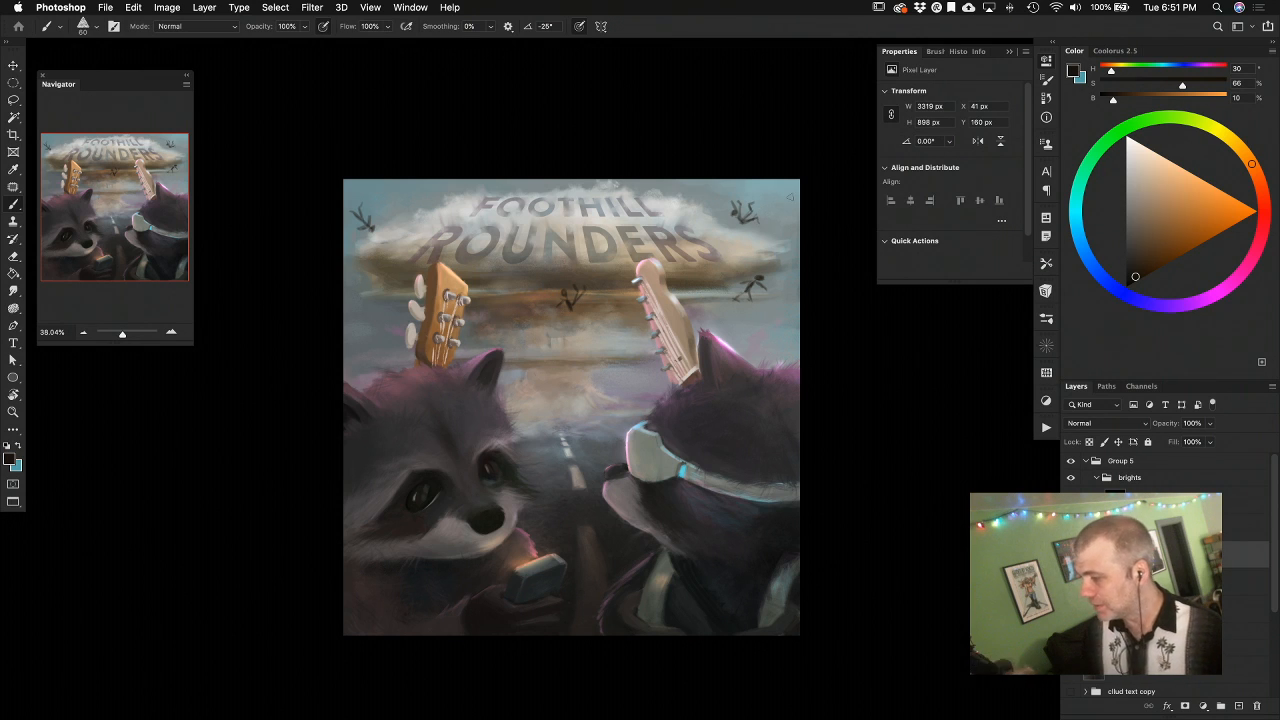
drag(568, 297, 564, 309)
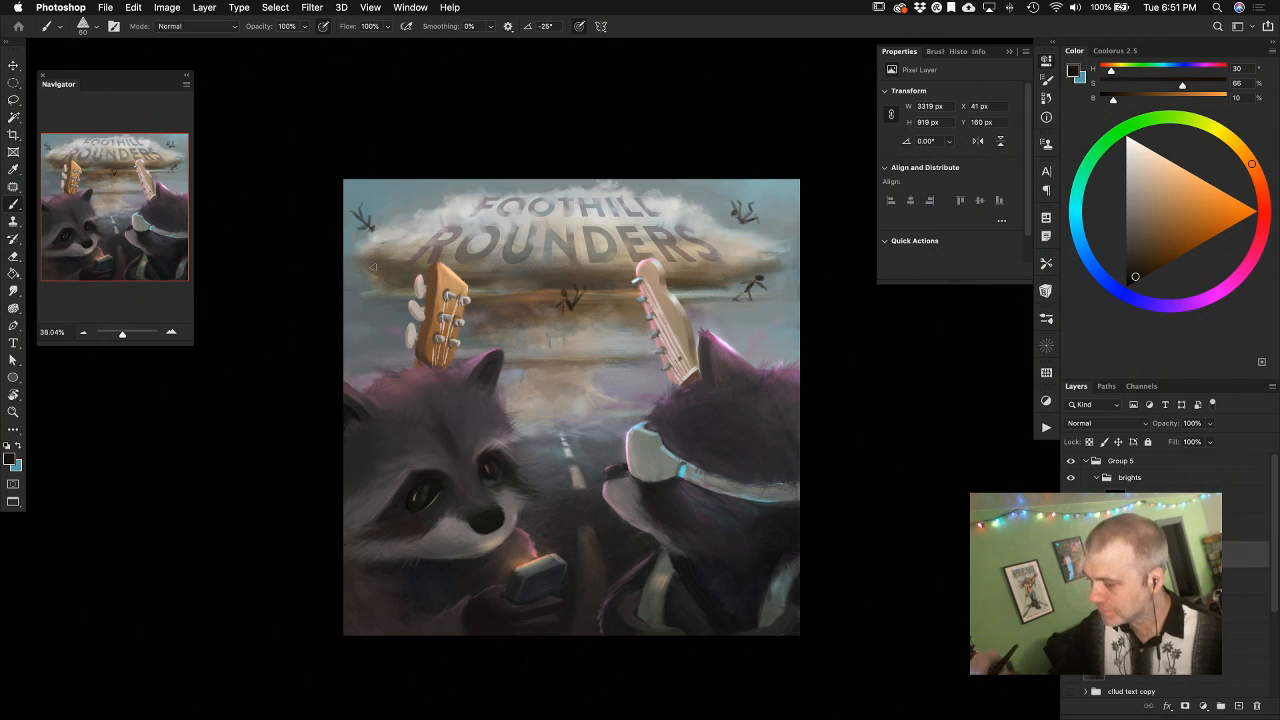
Lower the opacity of the silhouettes layer to 61%
click(1209, 423)
drag(1213, 443, 1187, 442)
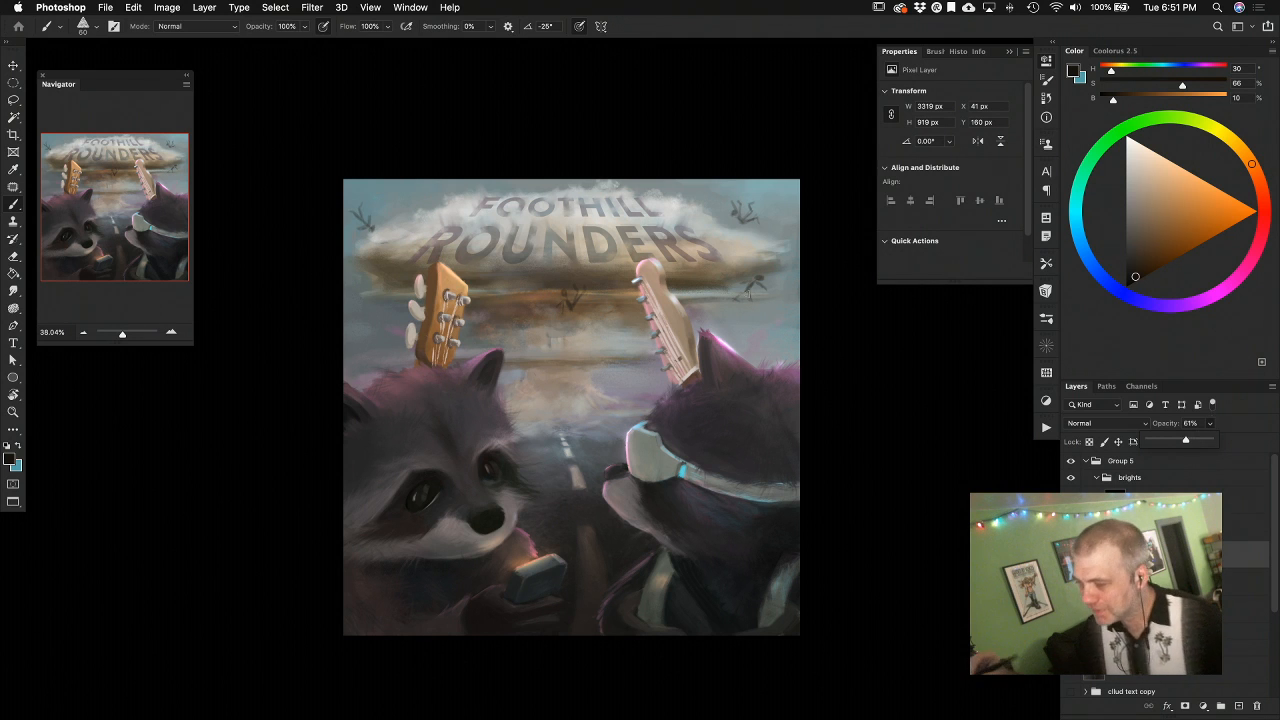
click(409, 203)
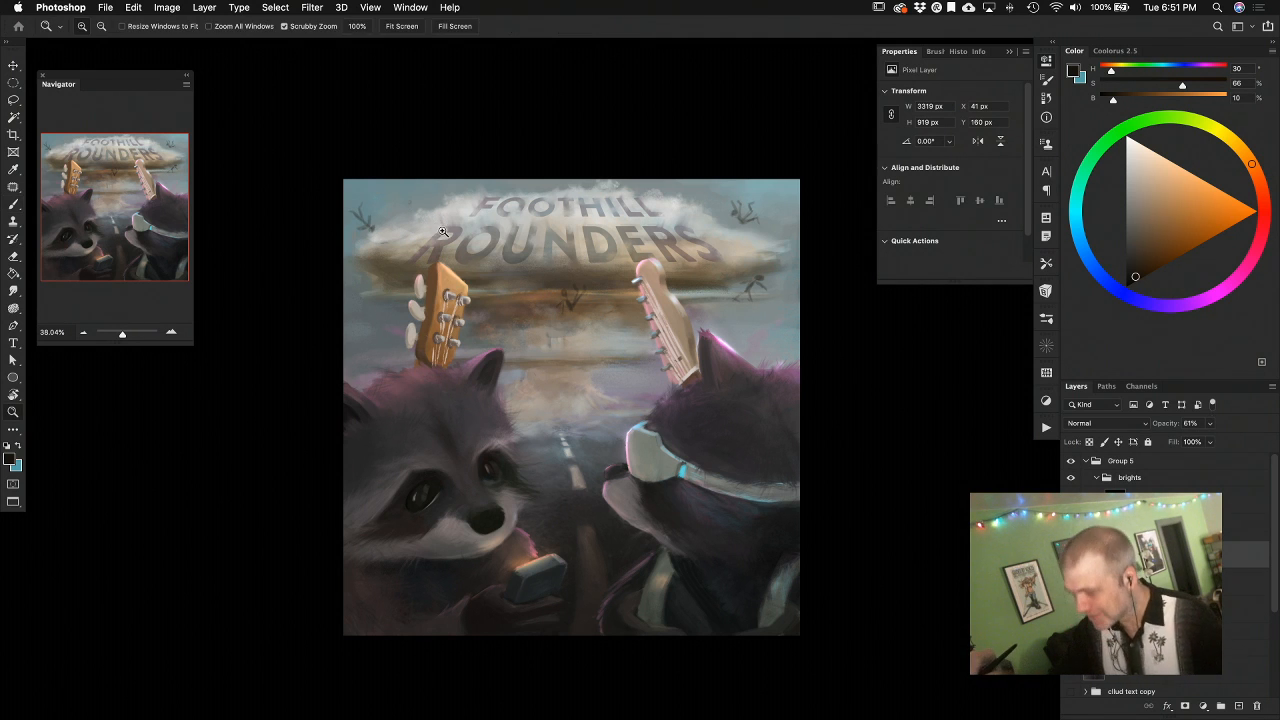
Paint more small silhouettes along the cloud's left side and a dark spot above its right side, reducing the brush size to 30
drag(435, 227, 477, 226)
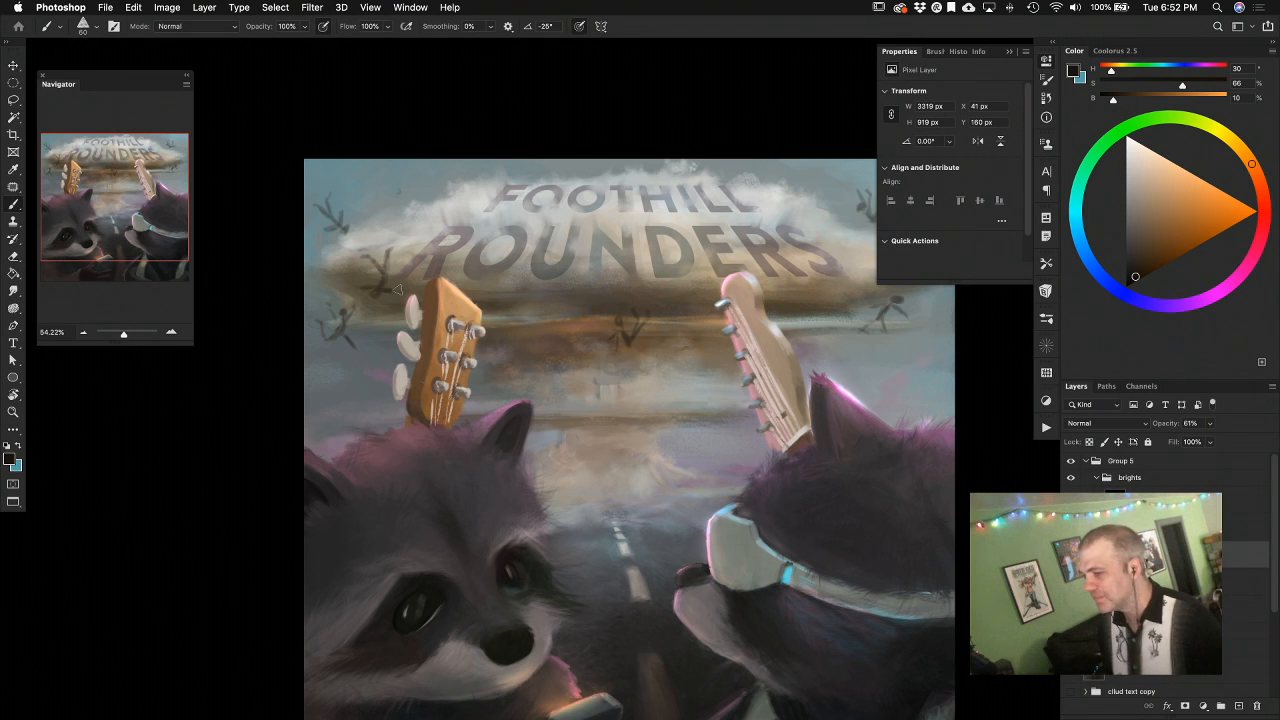
drag(791, 529, 713, 564)
drag(740, 215, 748, 214)
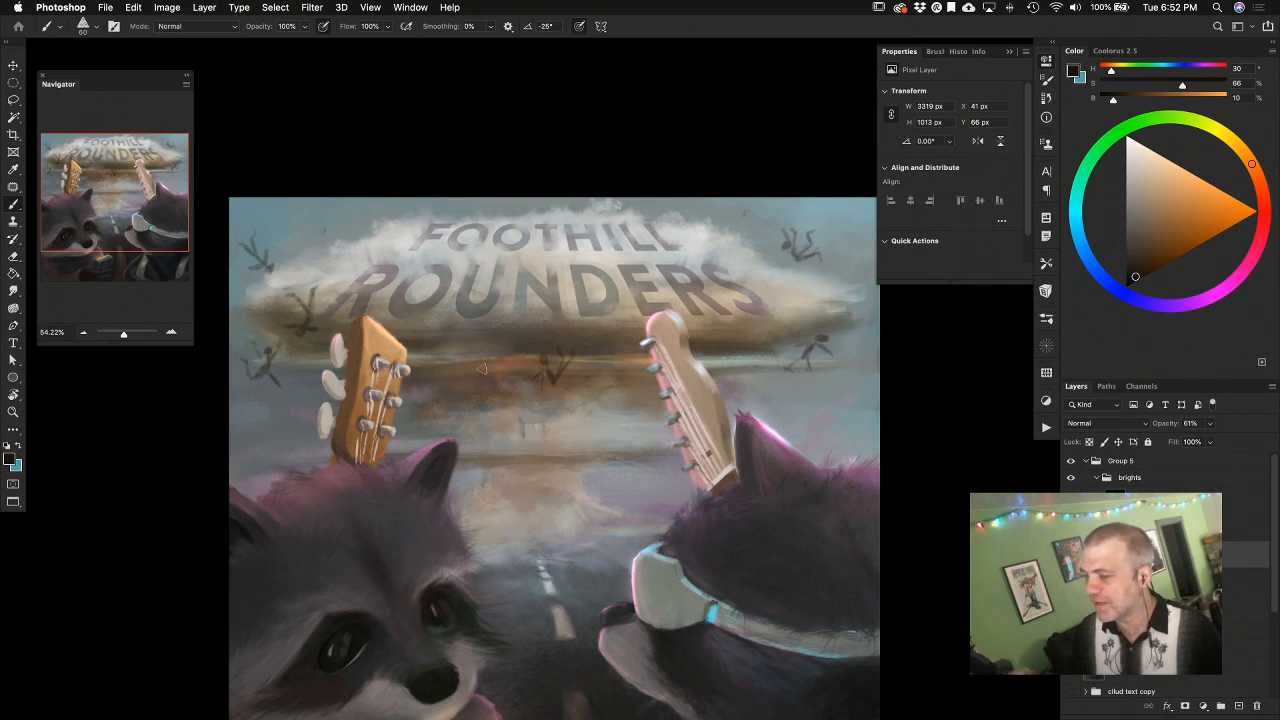
key(bracketleft)
key(bracketleft)
key(bracketleft)
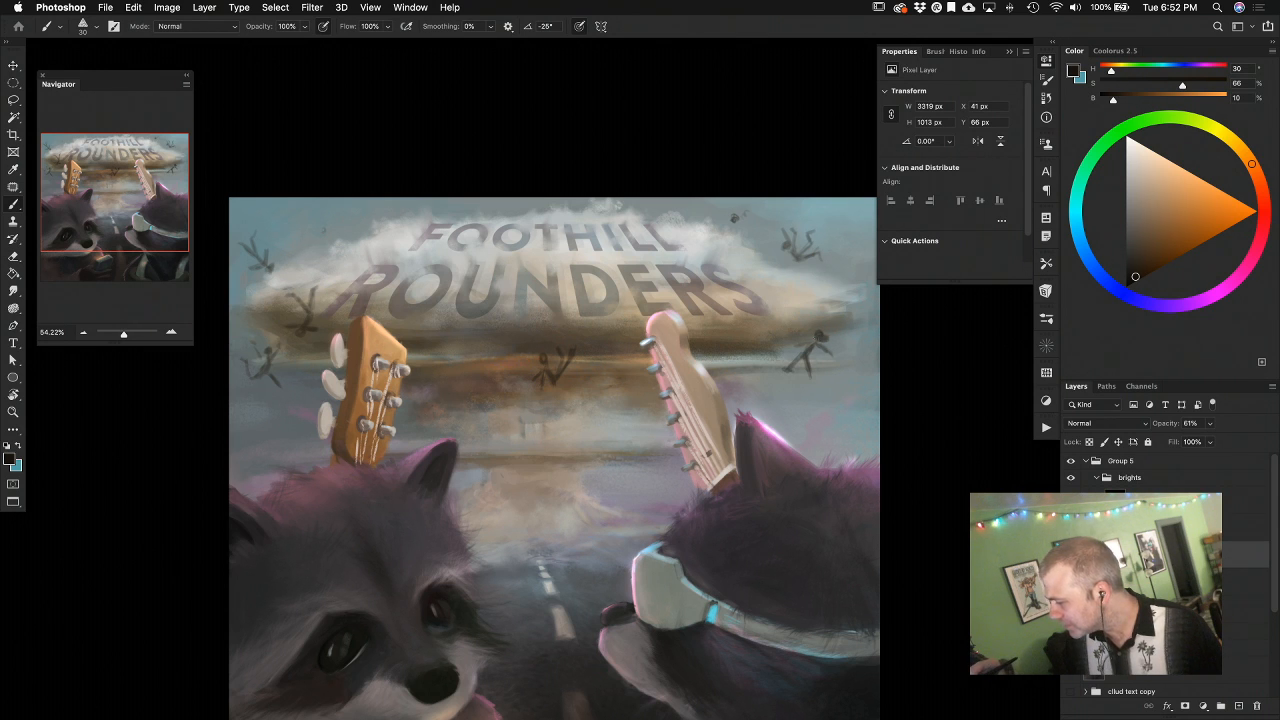
Trim the silhouette at the cloud's right edge with a size 80 eraser and compare the picture with the silhouettes layer hidden and shown
key(e)
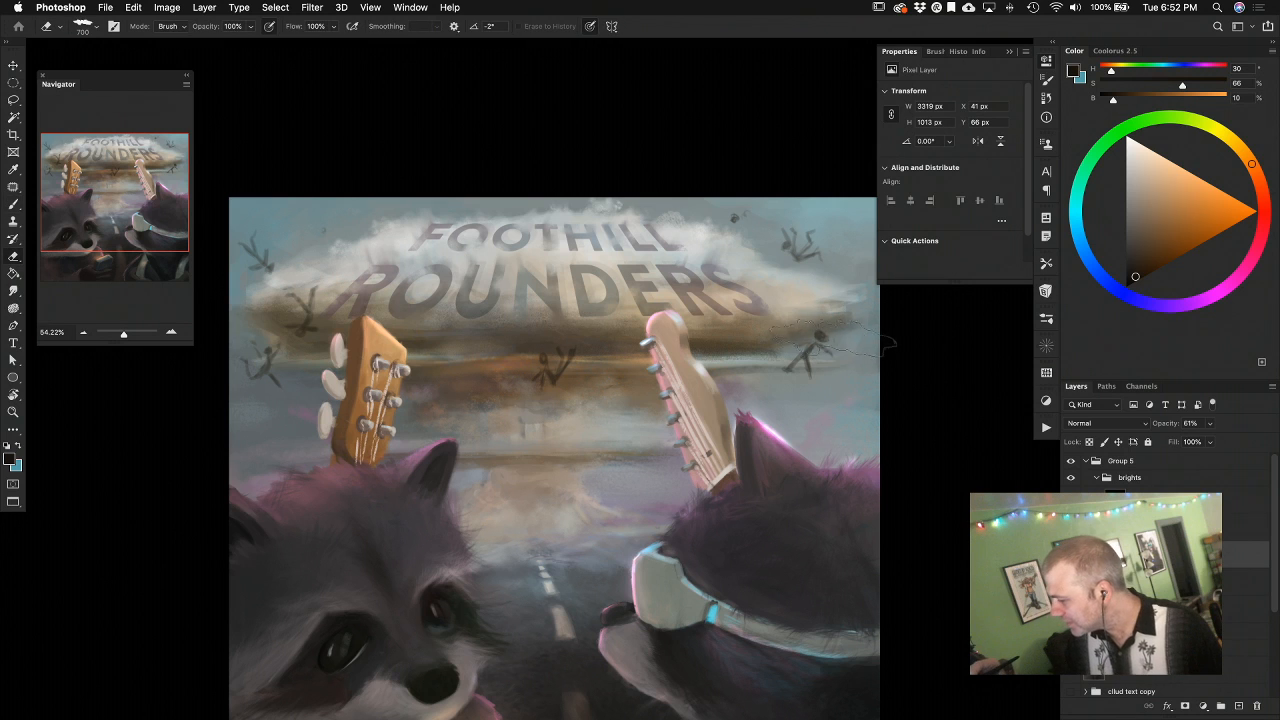
key(bracketleft)
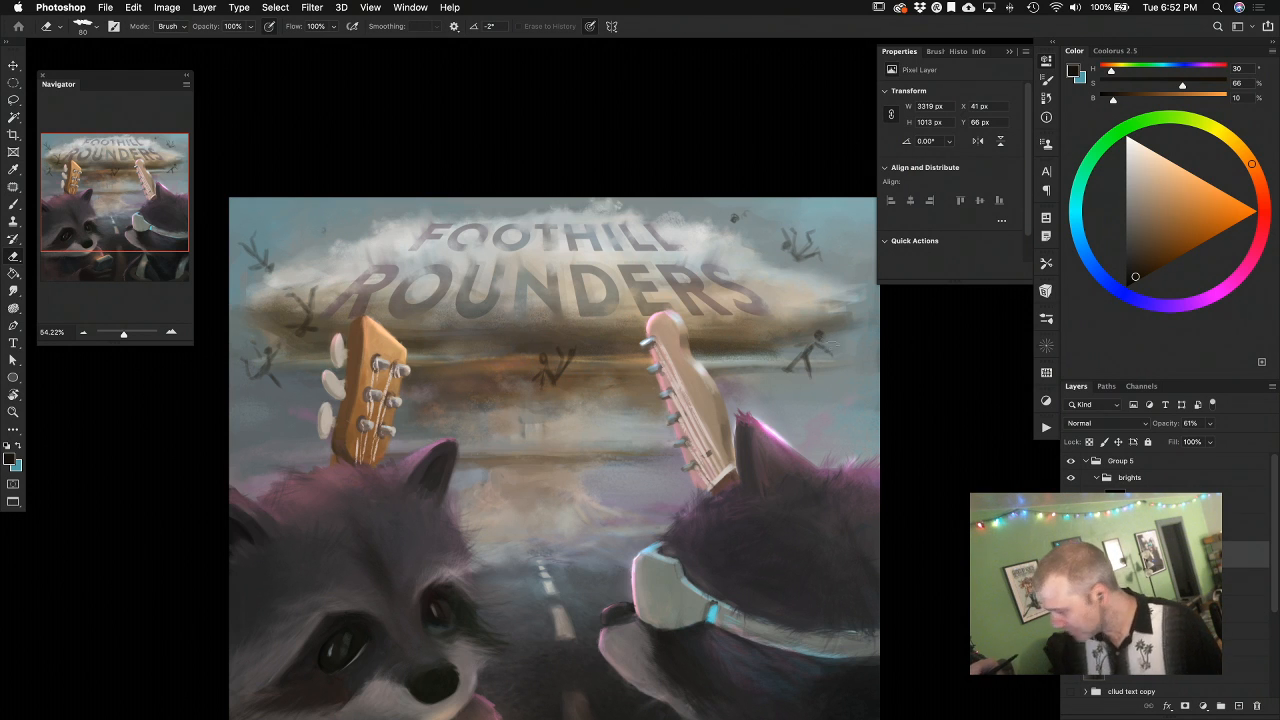
key(b)
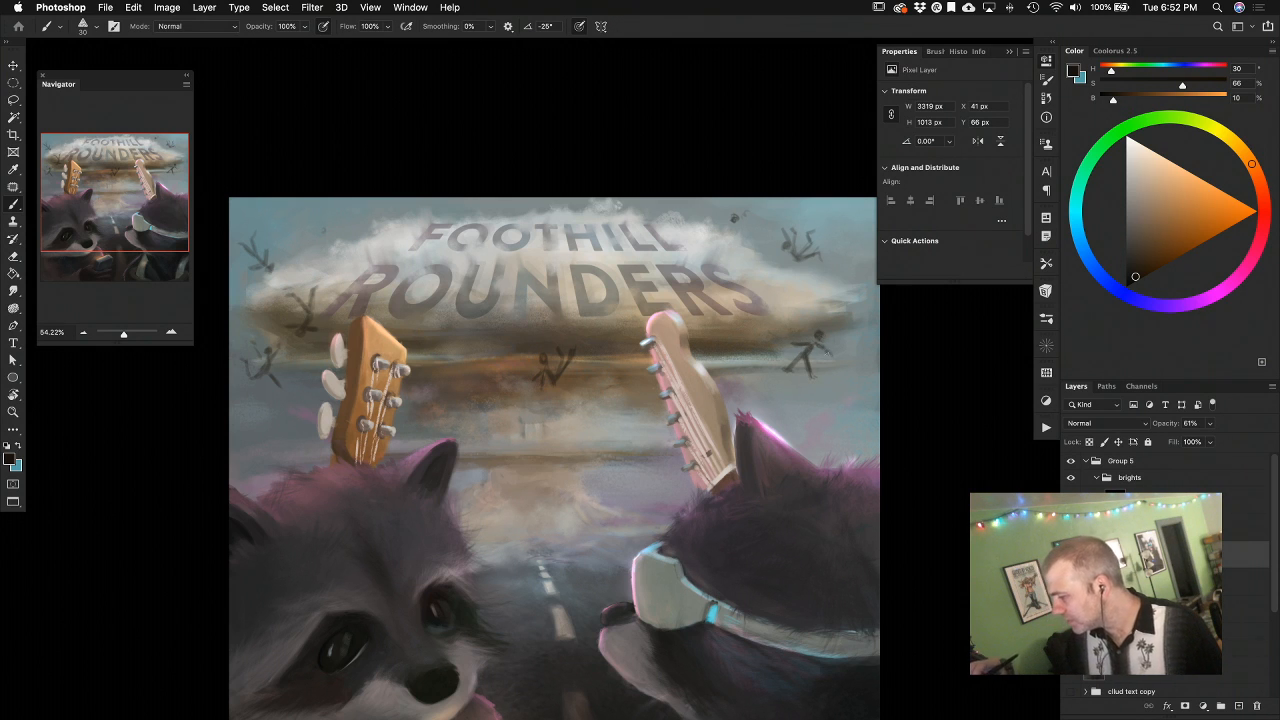
click(1071, 555)
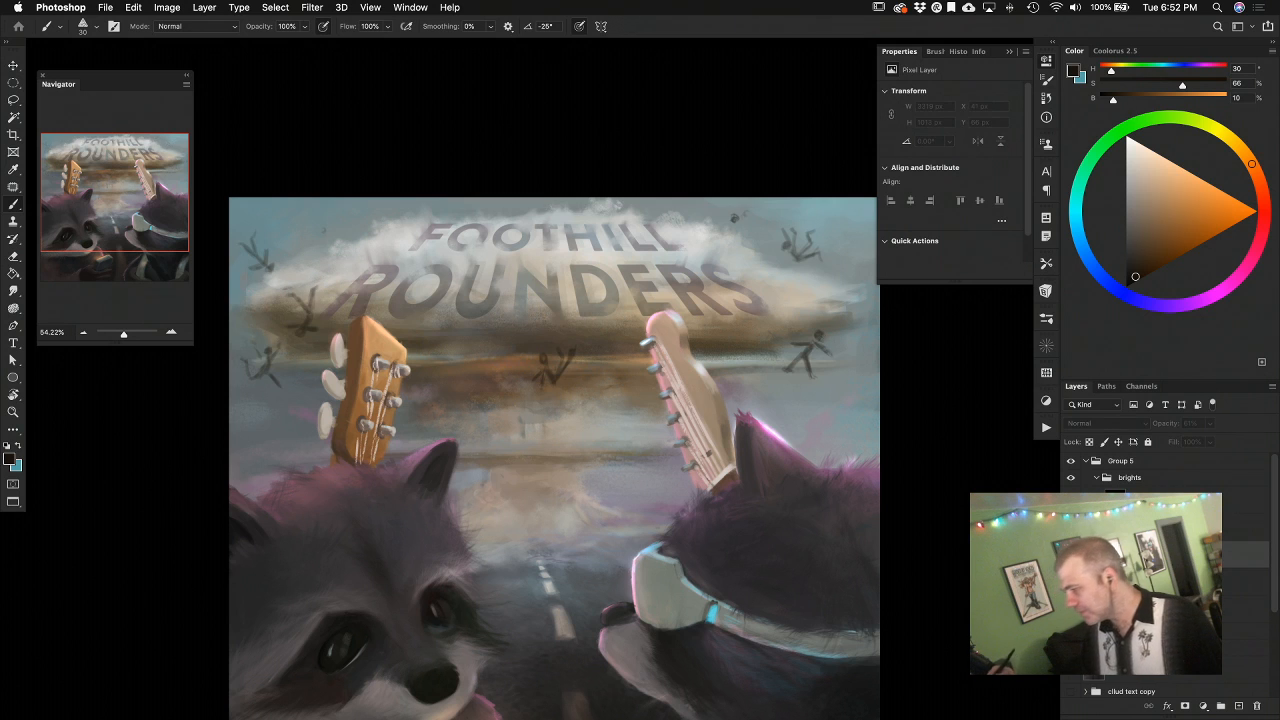
click(1071, 555)
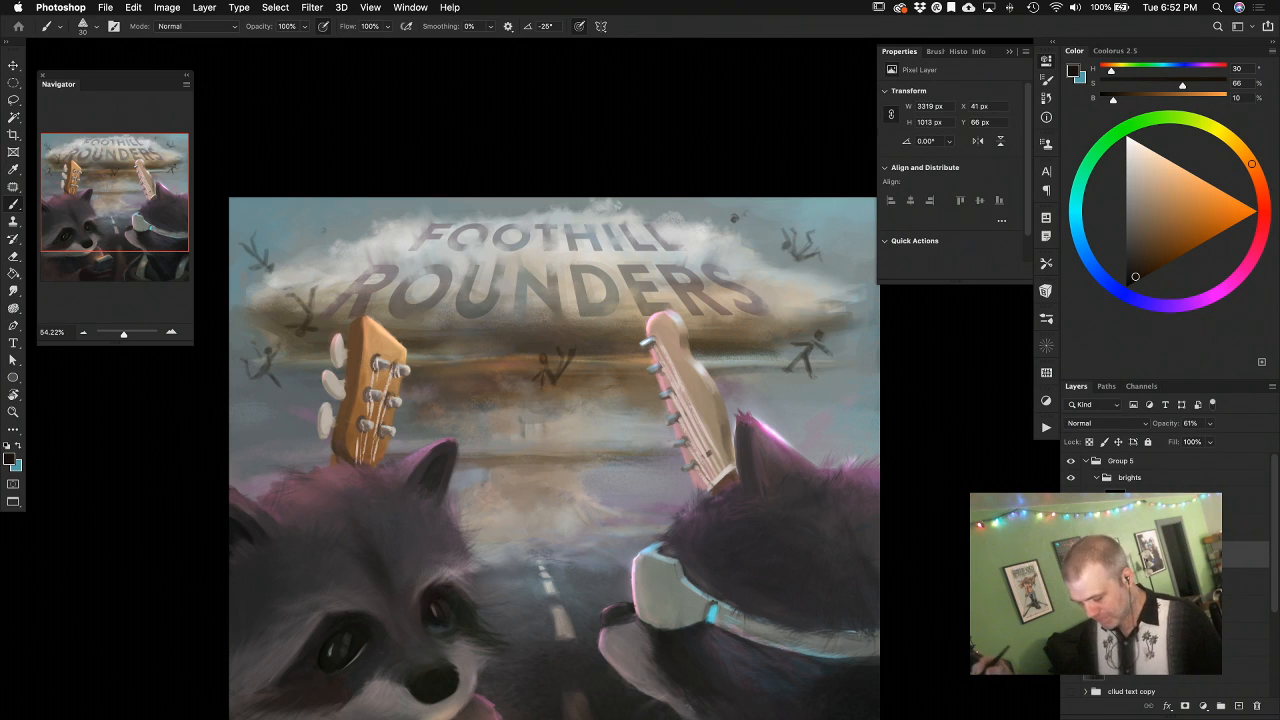
Erase all the small silhouettes around and below the cloud except the one in the upper right sky
key(e)
mouse_move(810, 342)
mouse_down()
mouse_move(807, 330)
mouse_move(790, 370)
mouse_move(824, 351)
mouse_up()
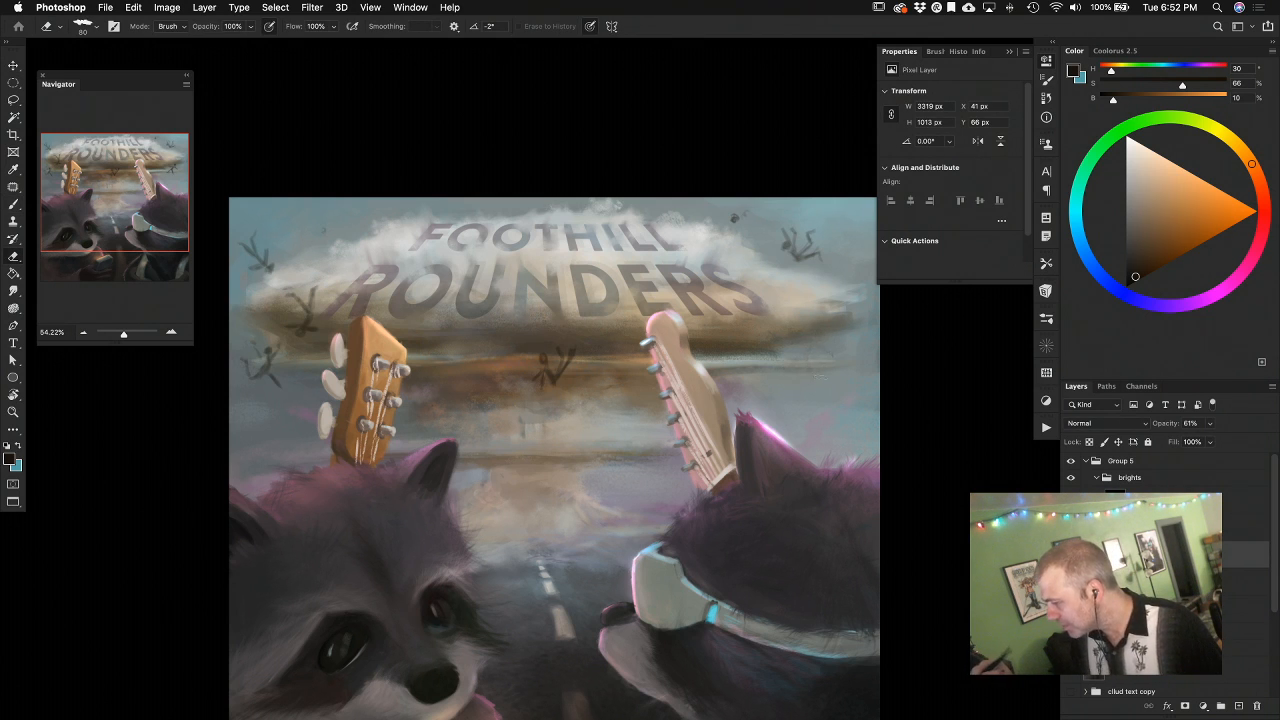
drag(733, 214, 746, 242)
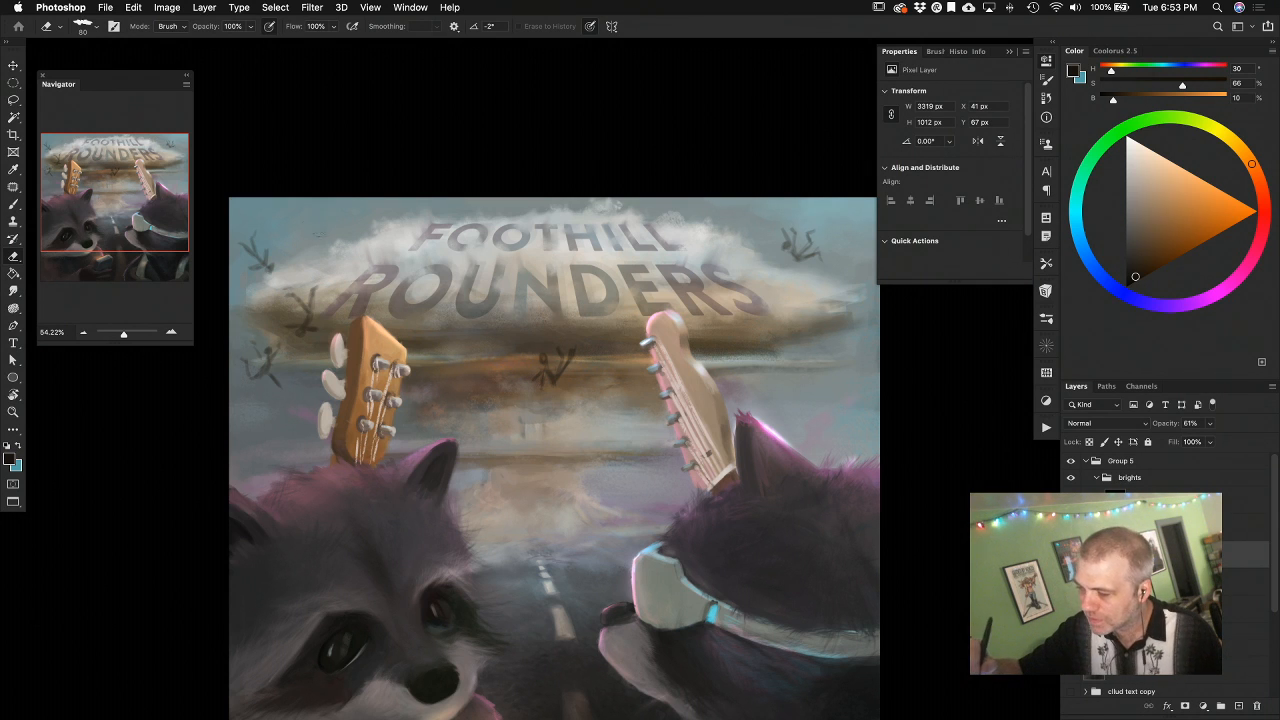
drag(262, 244, 254, 262)
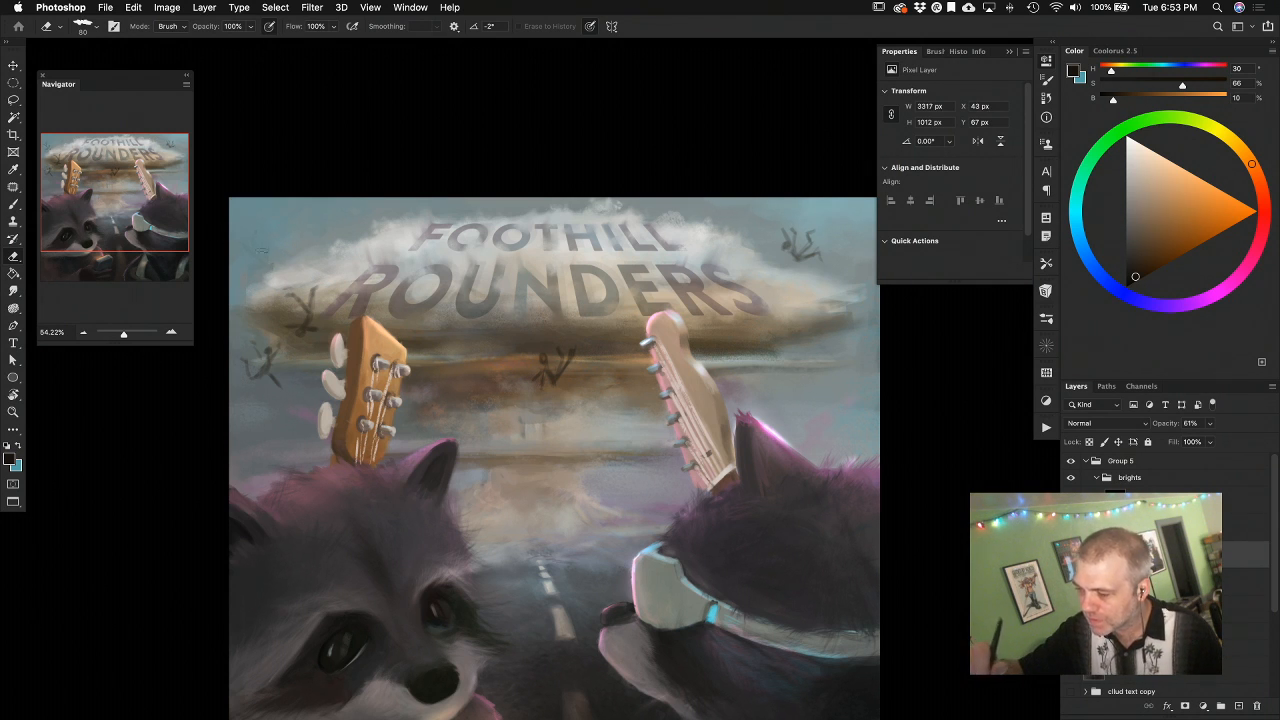
drag(270, 382, 270, 352)
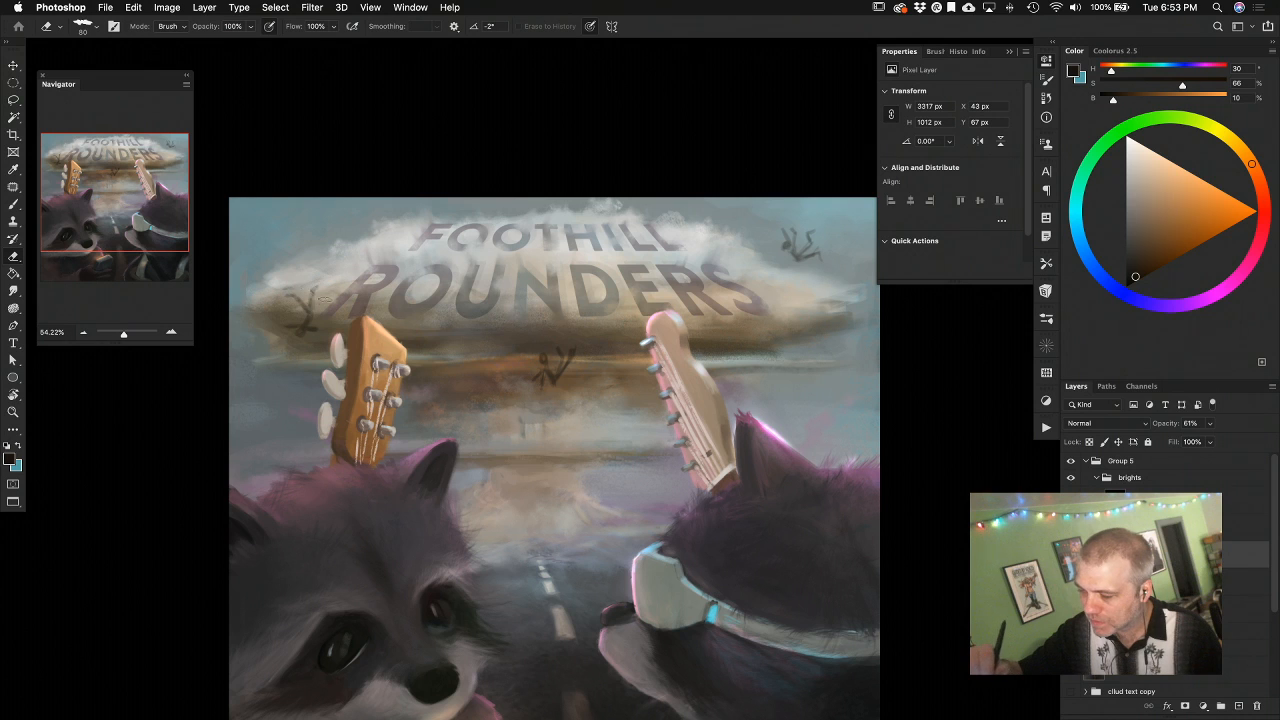
mouse_move(276, 283)
mouse_down()
mouse_move(306, 330)
mouse_move(306, 307)
mouse_up()
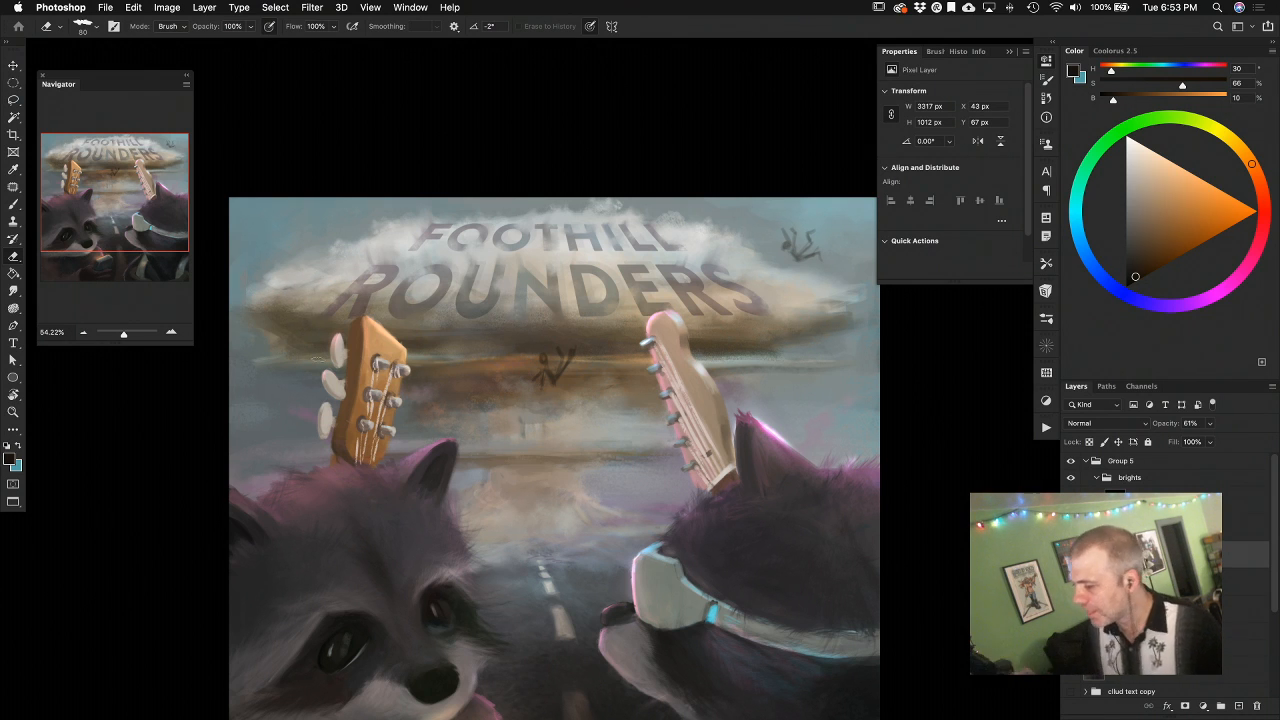
mouse_move(546, 337)
mouse_down()
mouse_move(529, 390)
mouse_move(578, 336)
mouse_move(547, 393)
mouse_up()
Try painting a dark figure at the cloud's lower left edge, then erase it
key(b)
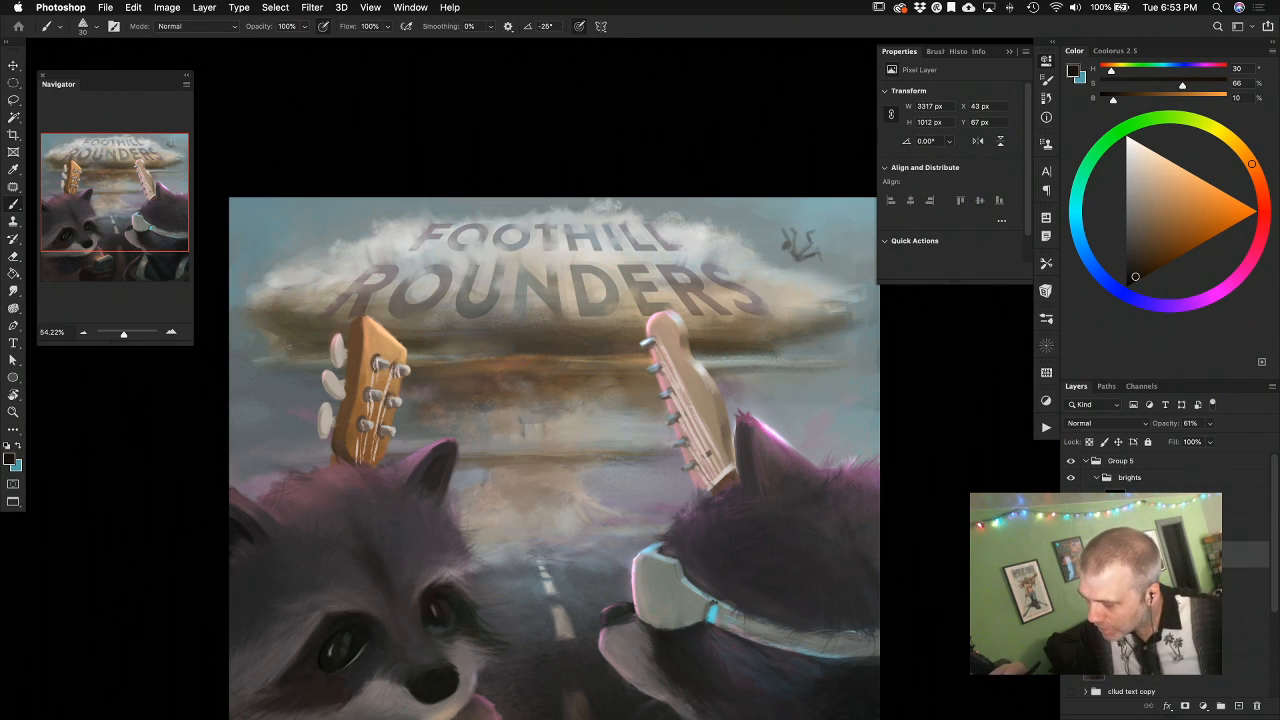
mouse_move(282, 362)
mouse_down()
mouse_move(298, 328)
mouse_move(283, 353)
mouse_move(284, 330)
mouse_move(276, 359)
mouse_up()
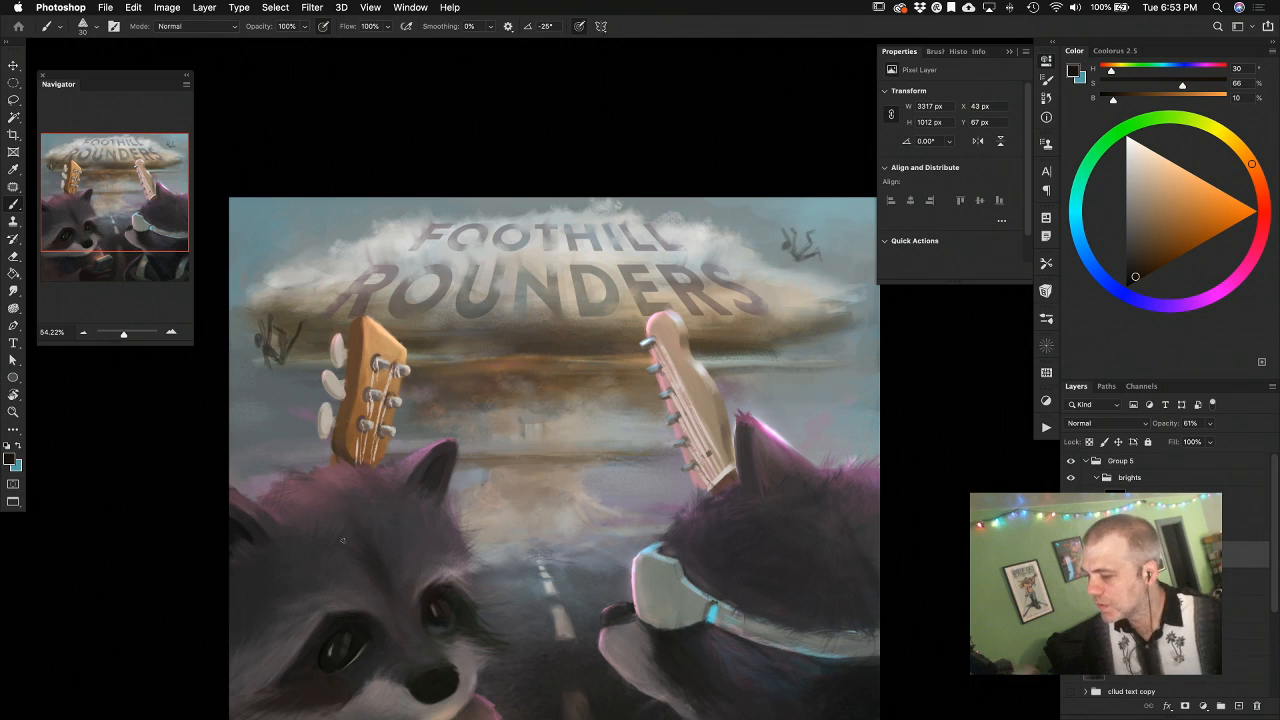
key(e)
drag(285, 330, 262, 352)
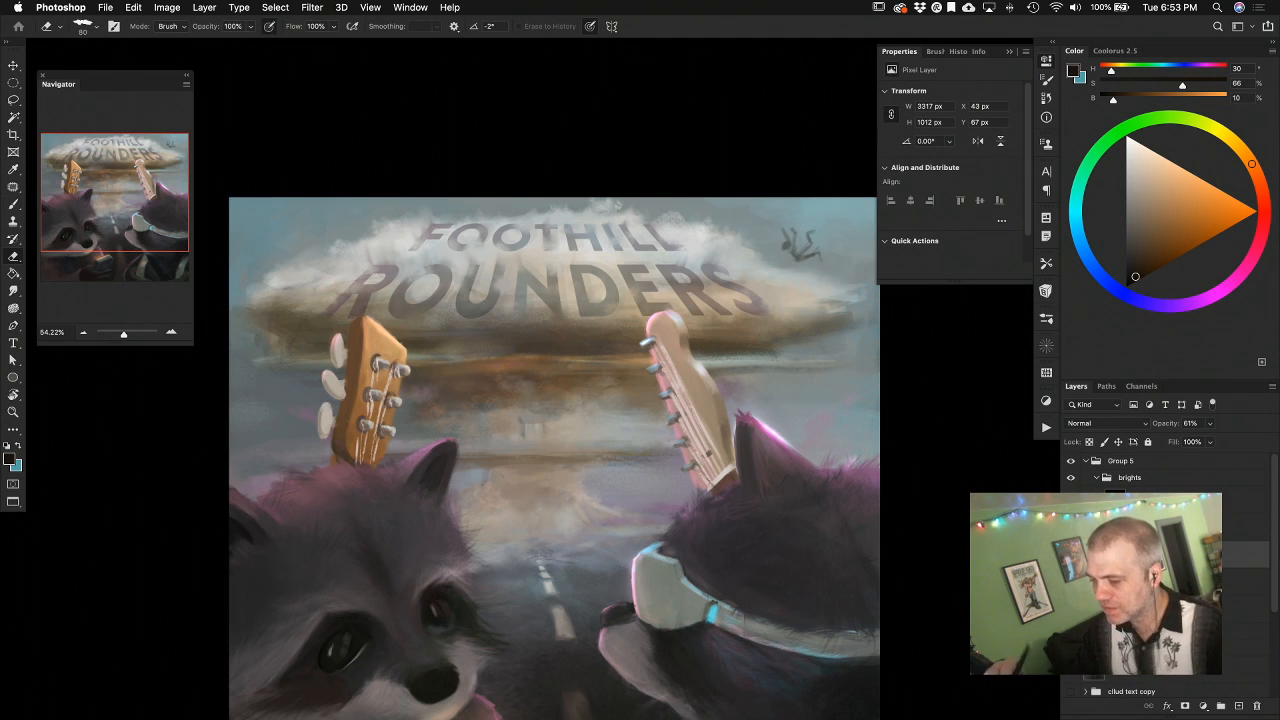
Refine the upper right silhouette into a falling figure with a size 15 brush
key(b)
drag(749, 442, 672, 462)
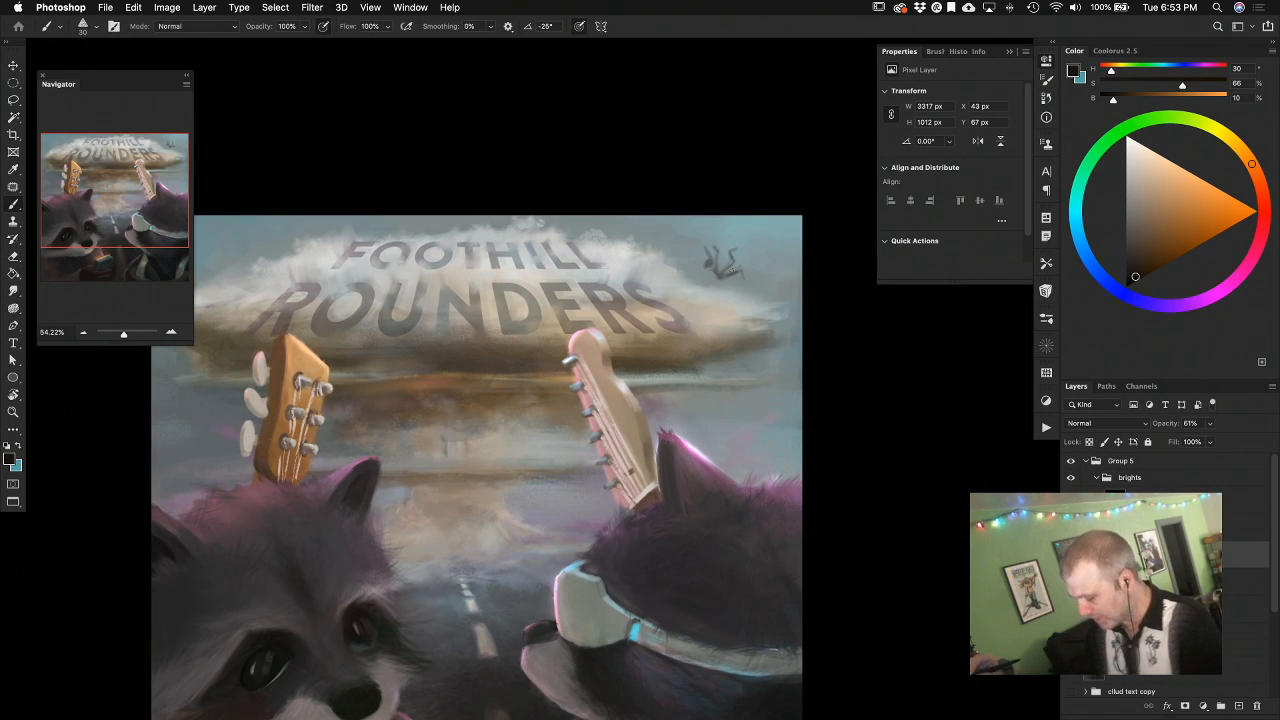
key(bracketleft)
key(bracketleft)
key(bracketleft)
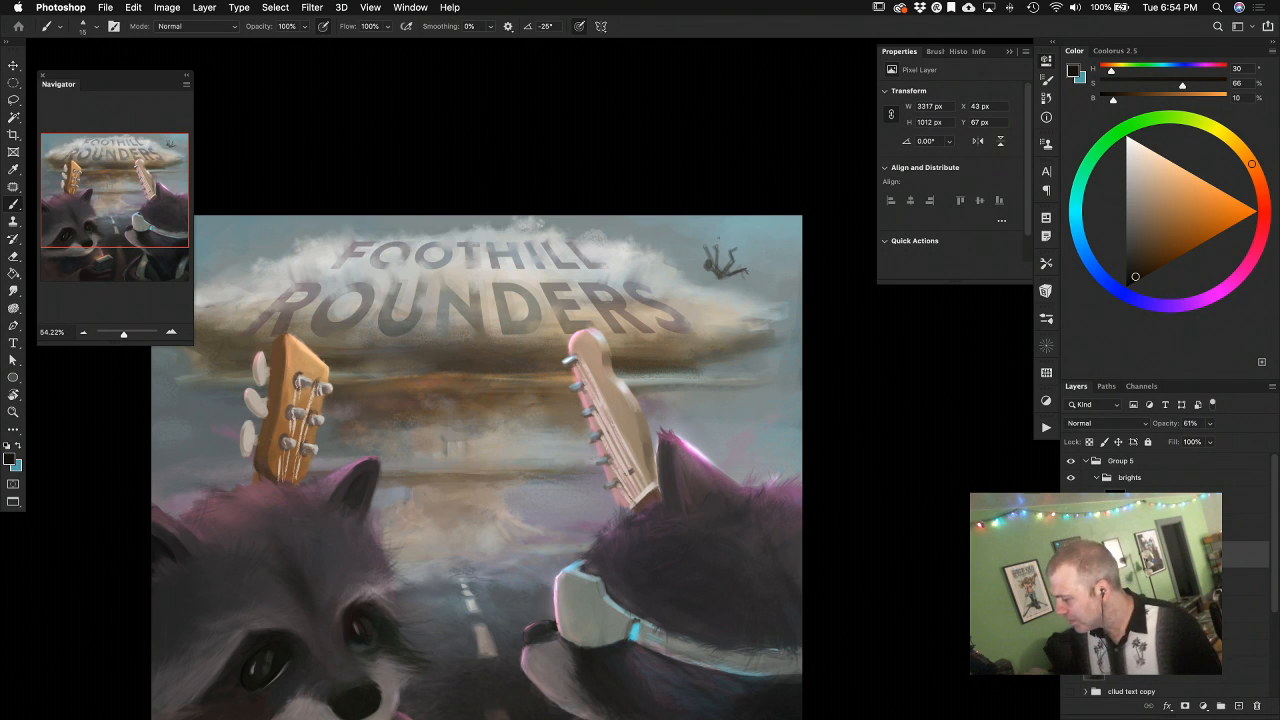
Toggle the silhouettes layer to check it, then paint falling figures below the cloud's middle and right side and begin one at lower left
click(1071, 554)
click(1071, 554)
drag(620, 591, 659, 578)
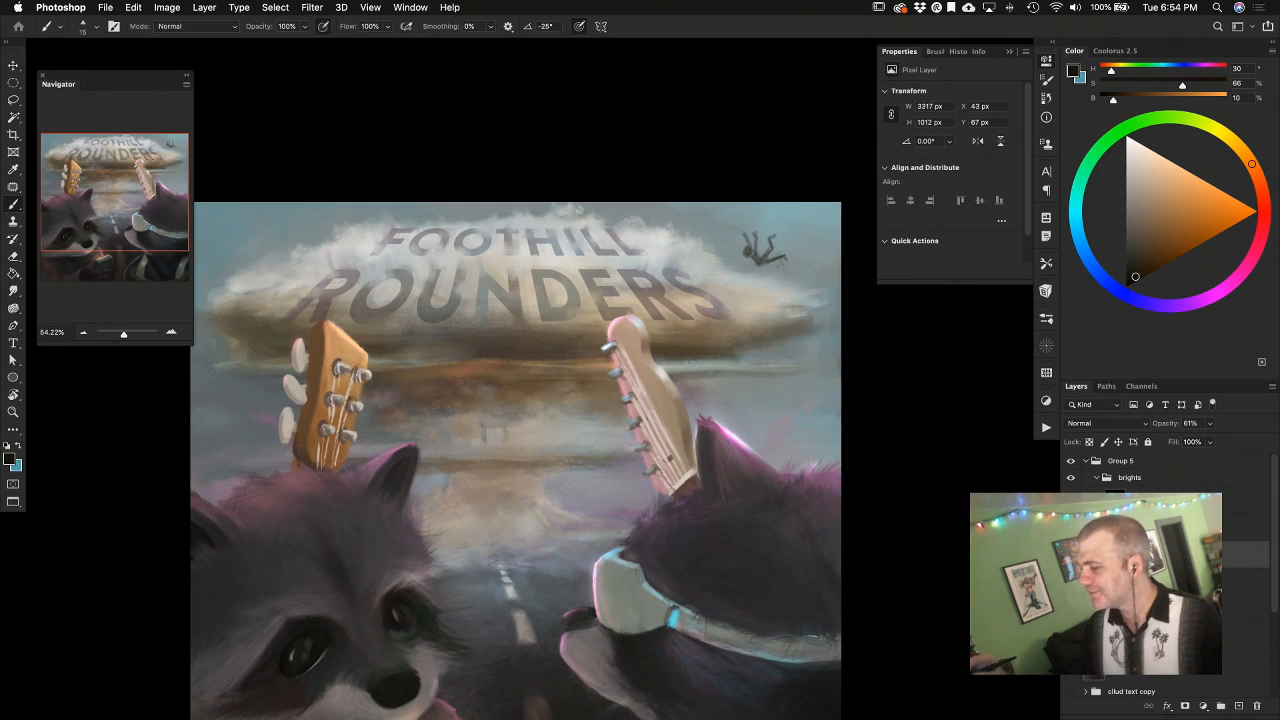
drag(785, 261, 768, 264)
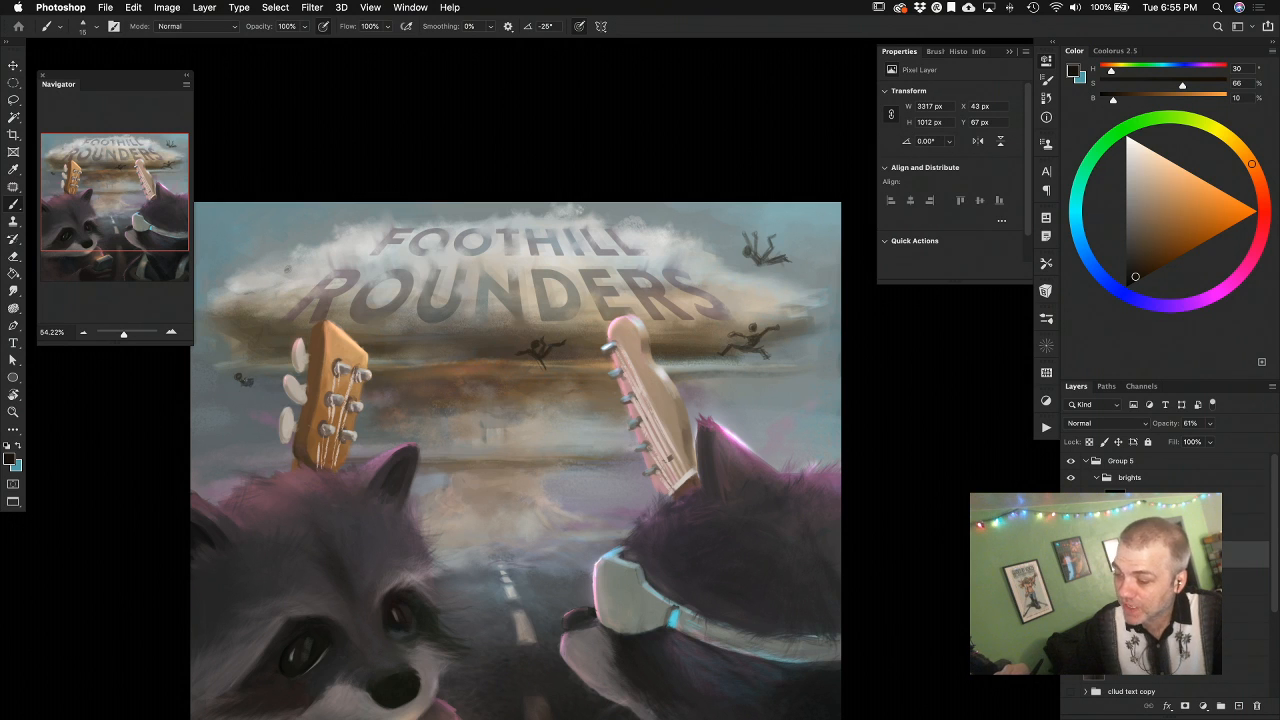
Complete the falling figure left of the orange guitar headstock with a size 25 brush and trim it with the eraser
key(bracketright)
key(bracketright)
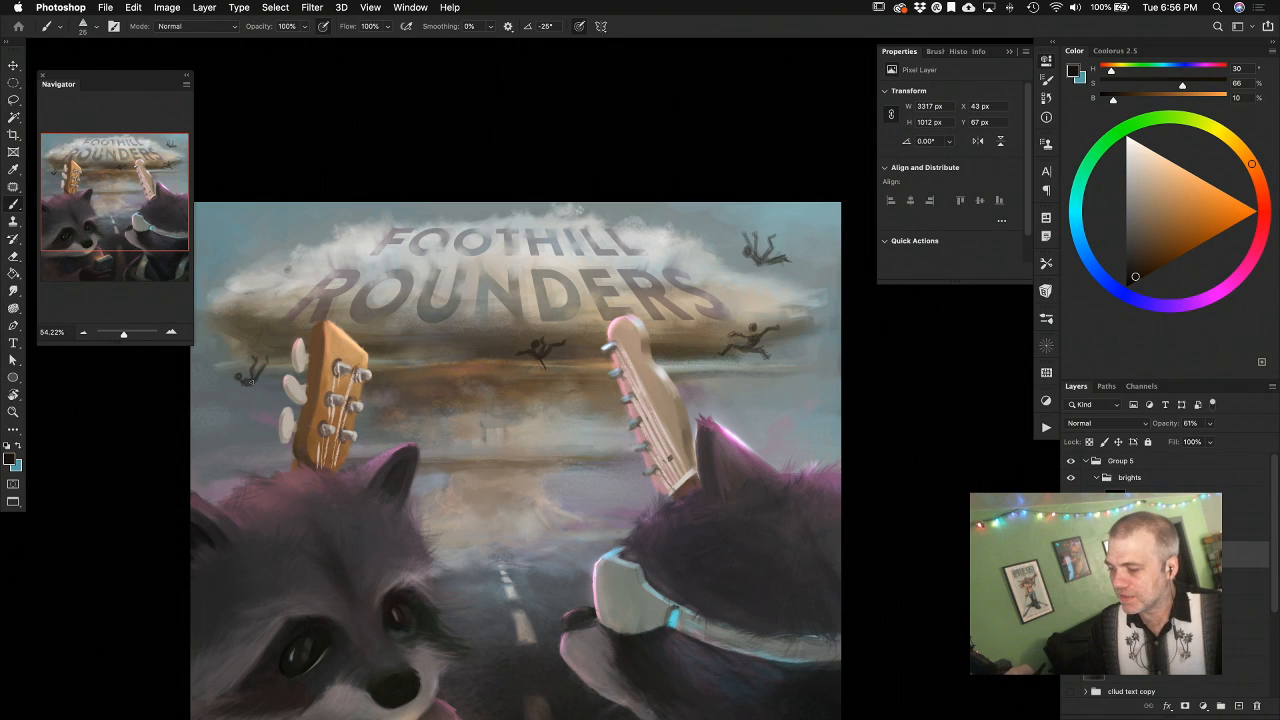
mouse_move(242, 382)
mouse_down()
mouse_move(252, 401)
mouse_move(237, 398)
mouse_up()
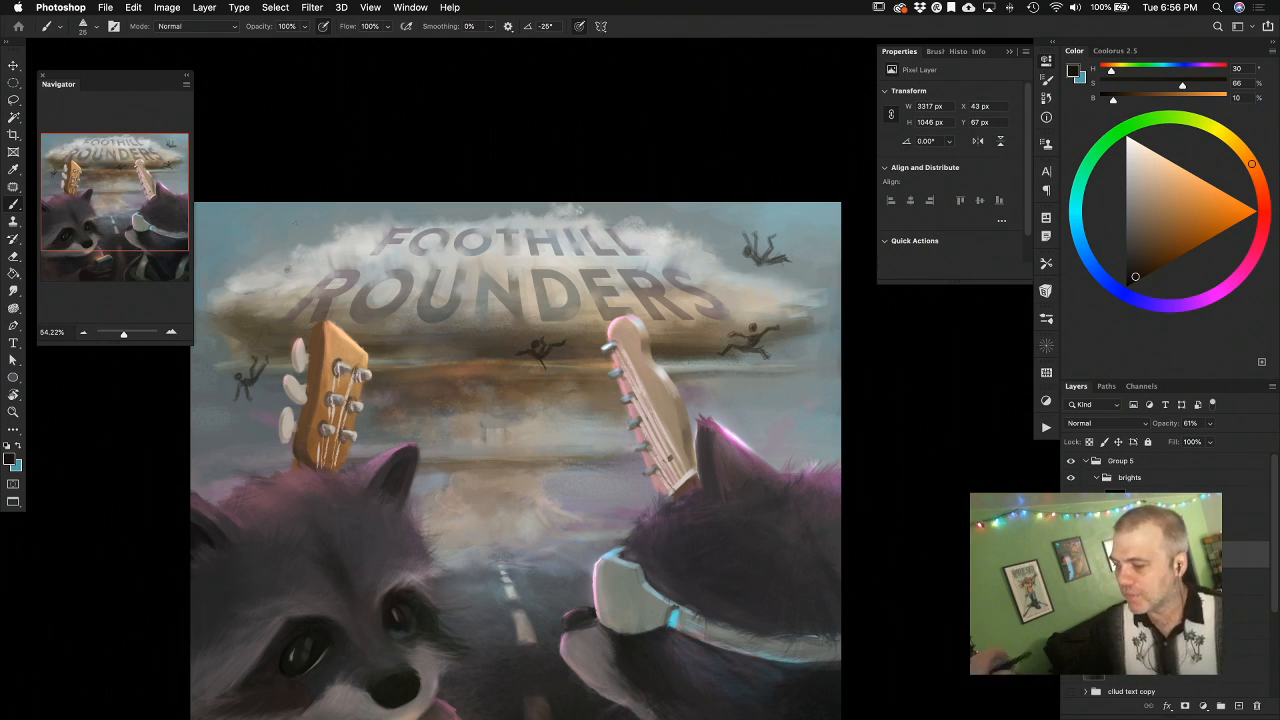
key(e)
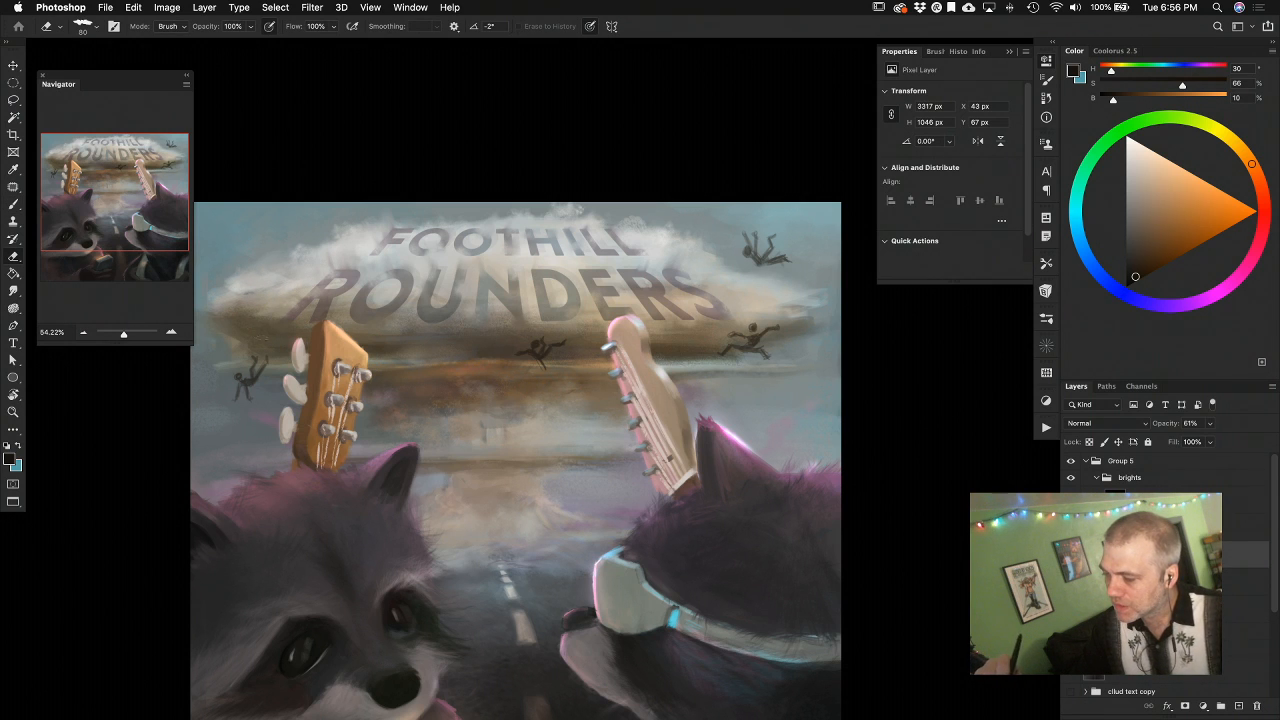
Paint a falling figure over the lower edge of the "OU" in ROUNDERS, trim it with the eraser, and add another left of FOOTHILL
key(b)
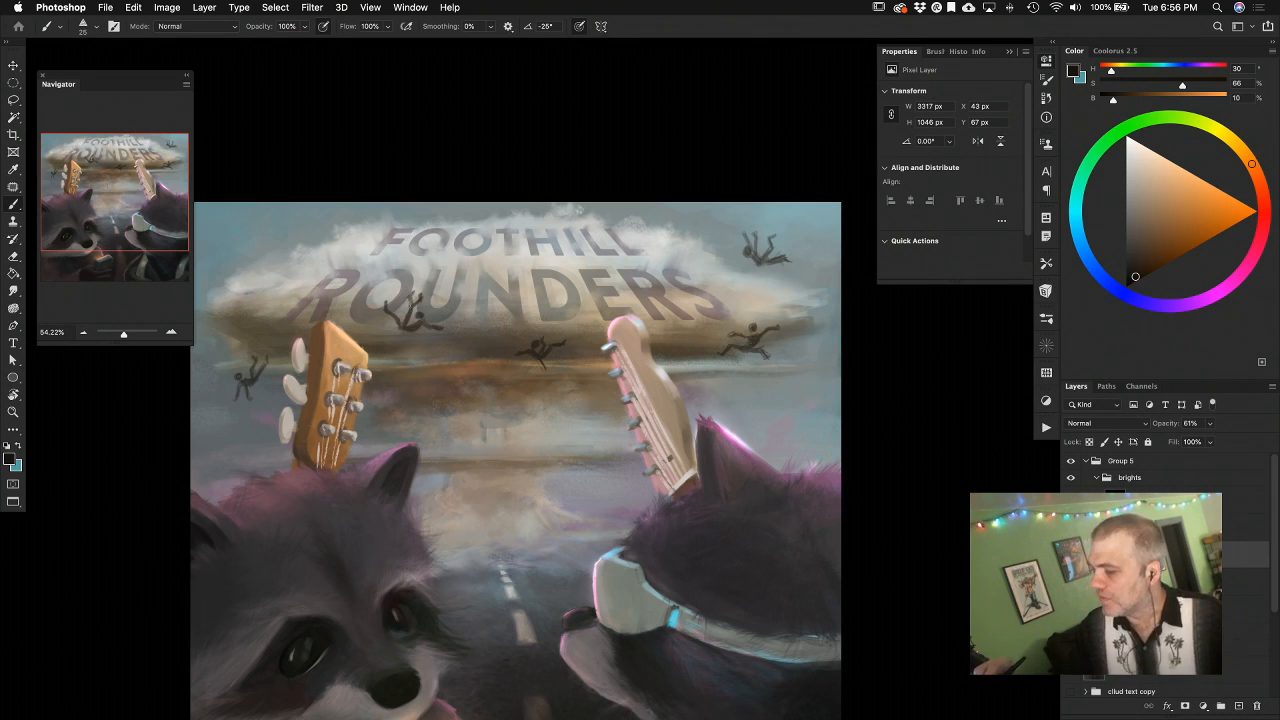
key(e)
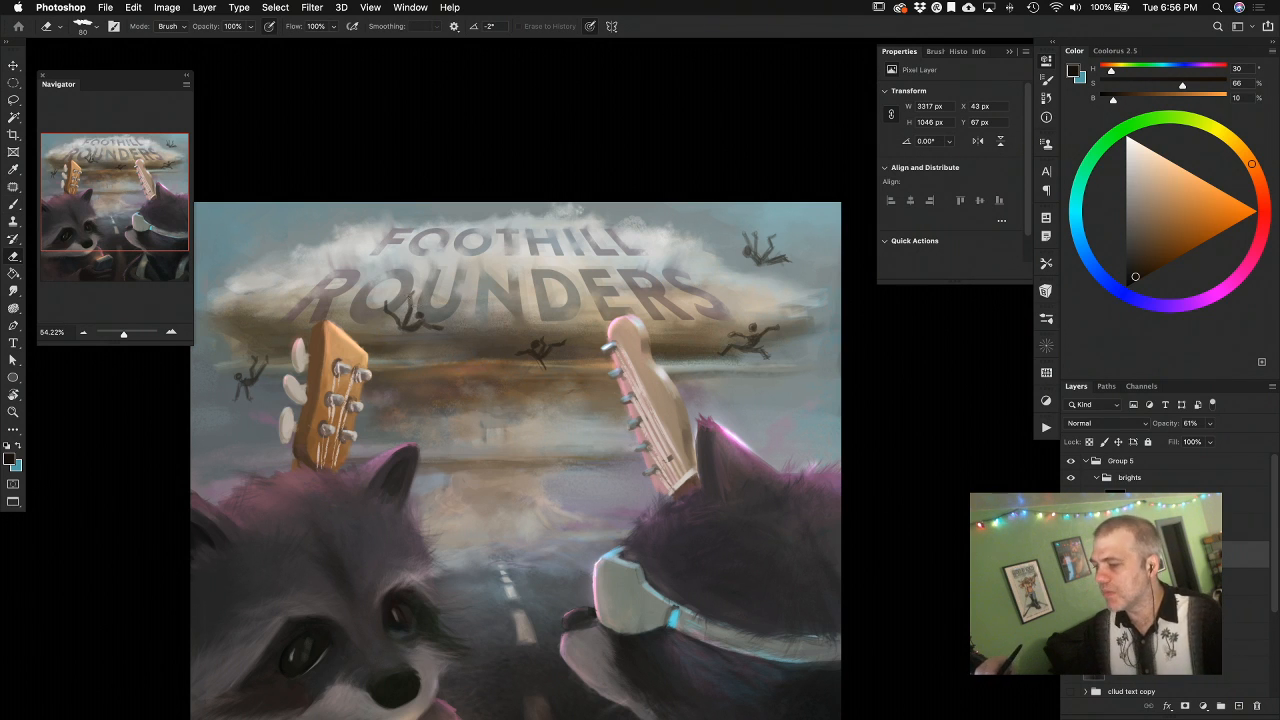
key(b)
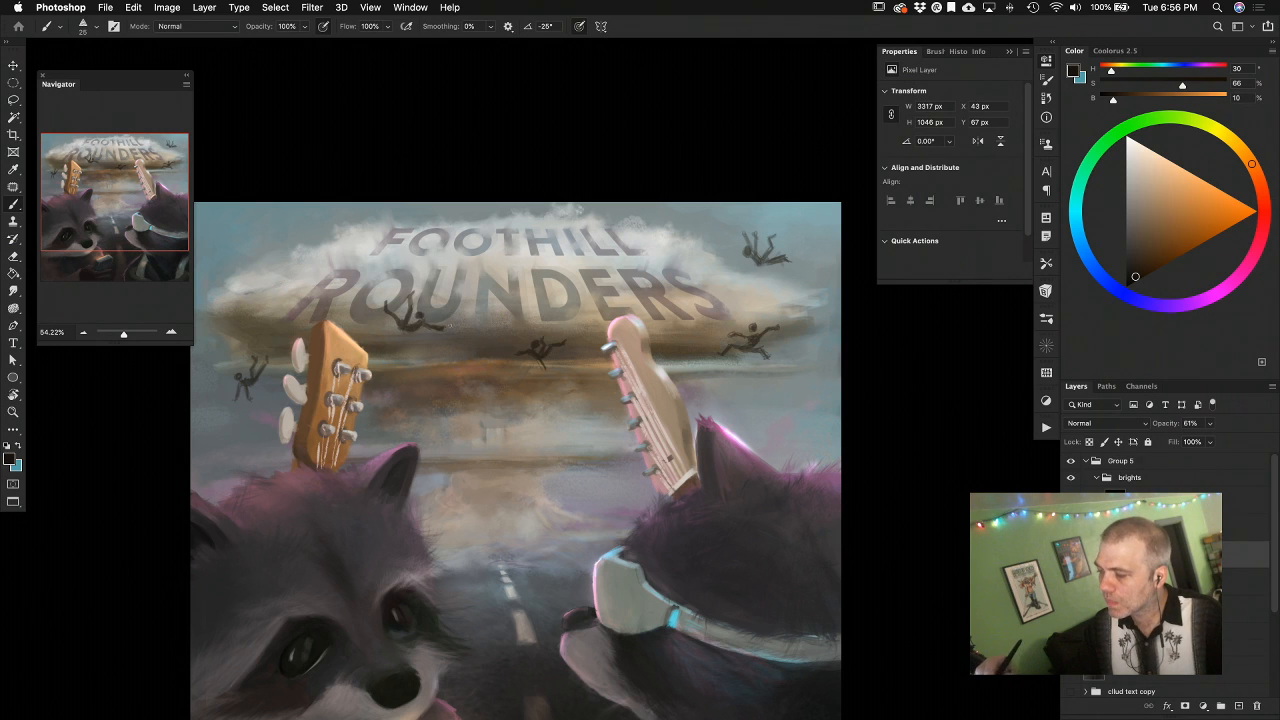
key(e)
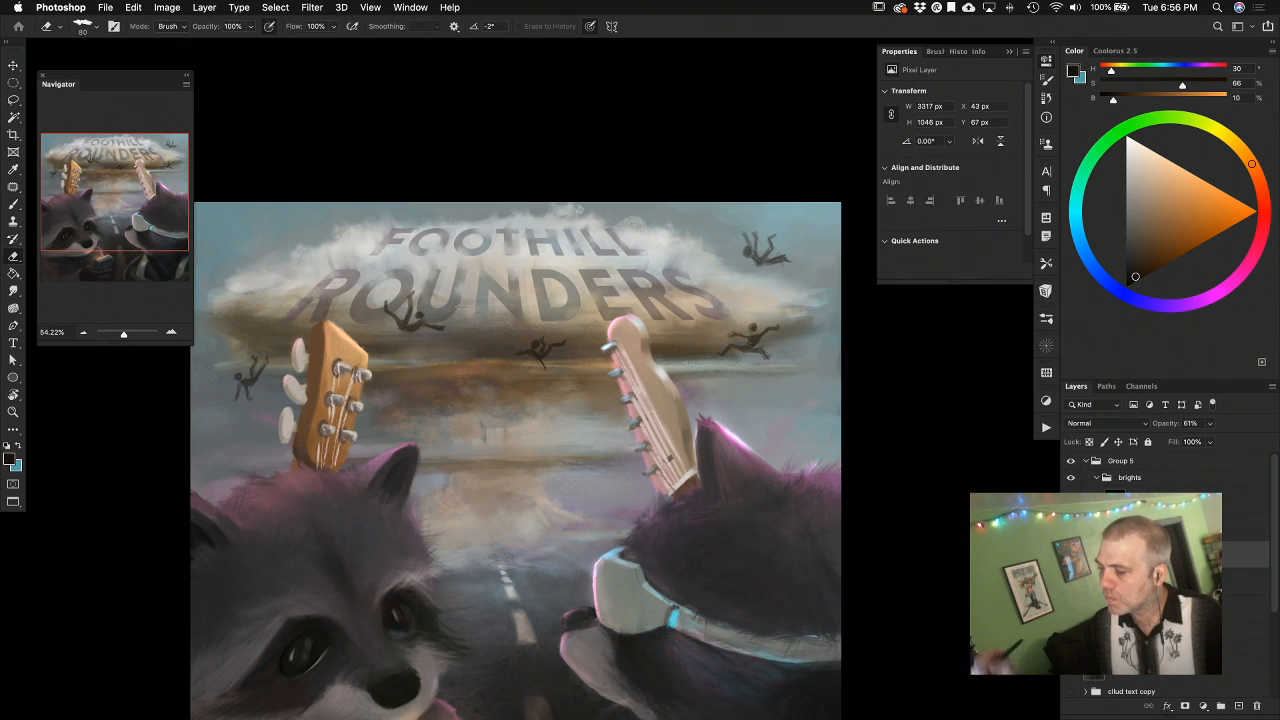
key(b)
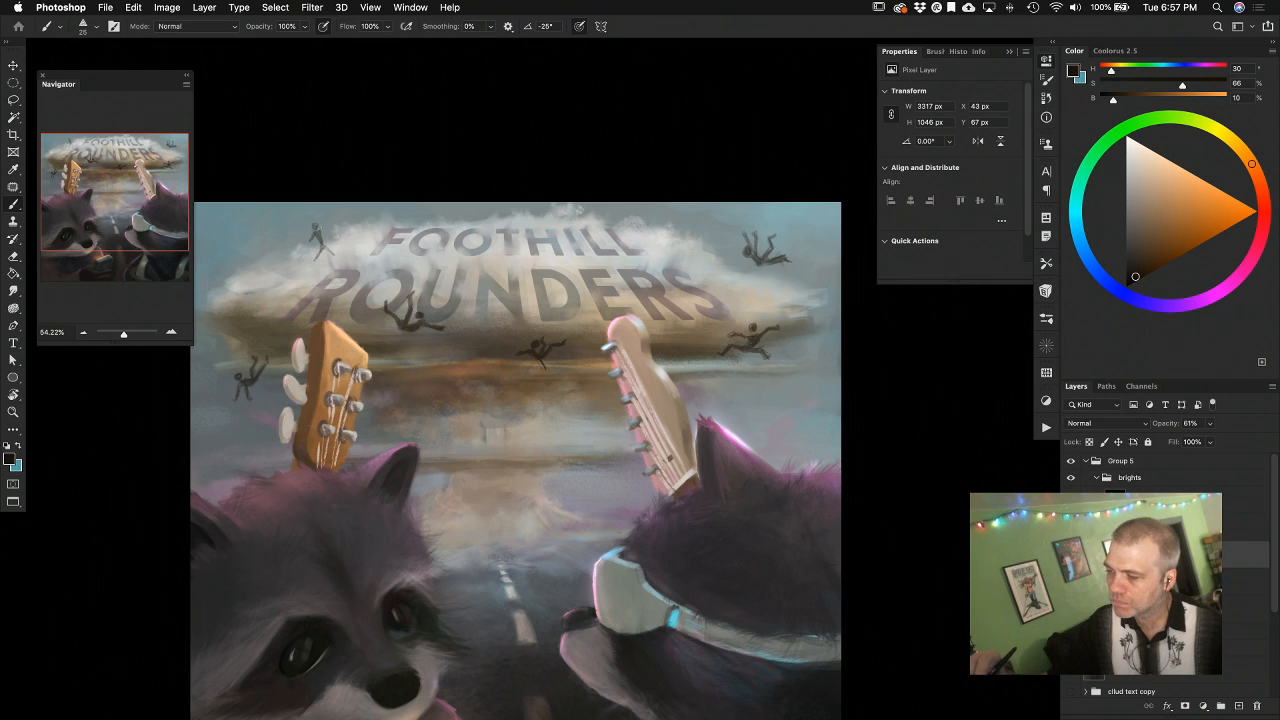
Select the falling figure left of FOOTHILL, rotate it onto its side with a transform, and deselect
key(l)
mouse_move(336, 220)
mouse_down()
mouse_move(318, 208)
mouse_move(334, 220)
mouse_move(385, 195)
mouse_move(366, 173)
mouse_move(333, 192)
mouse_up()
key(b)
key(super+t)
key(Return)
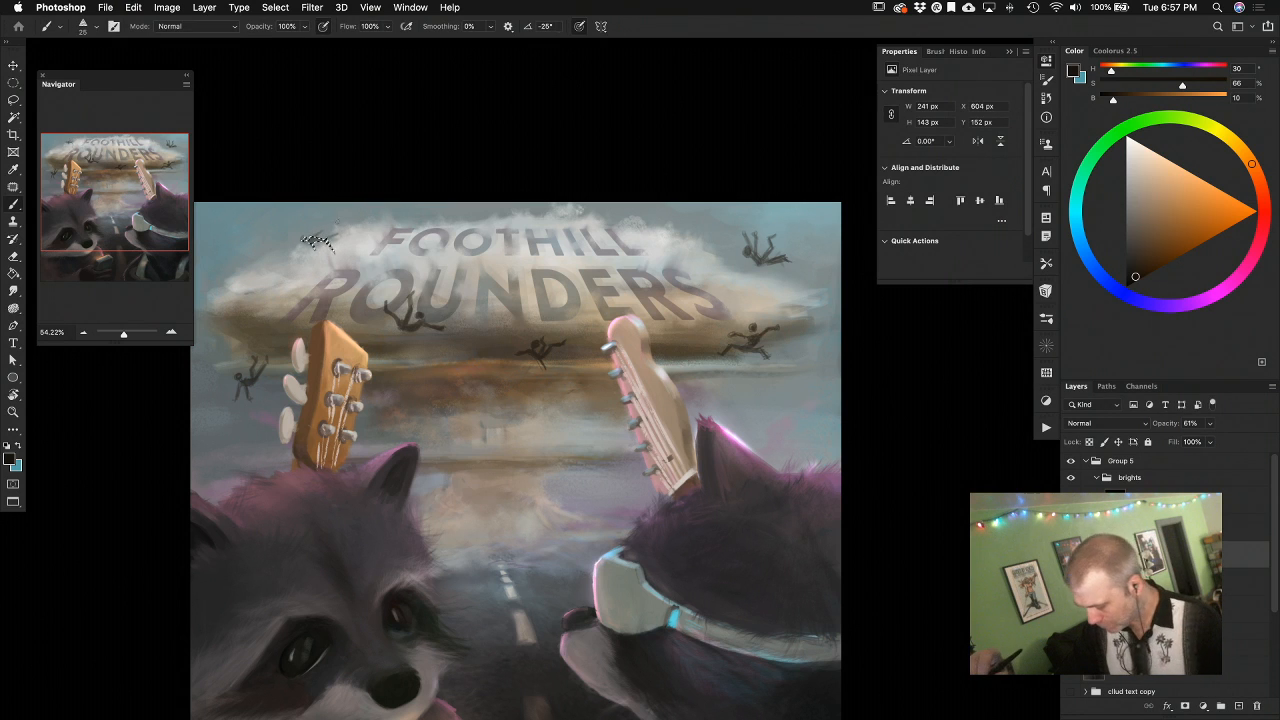
key(super+d)
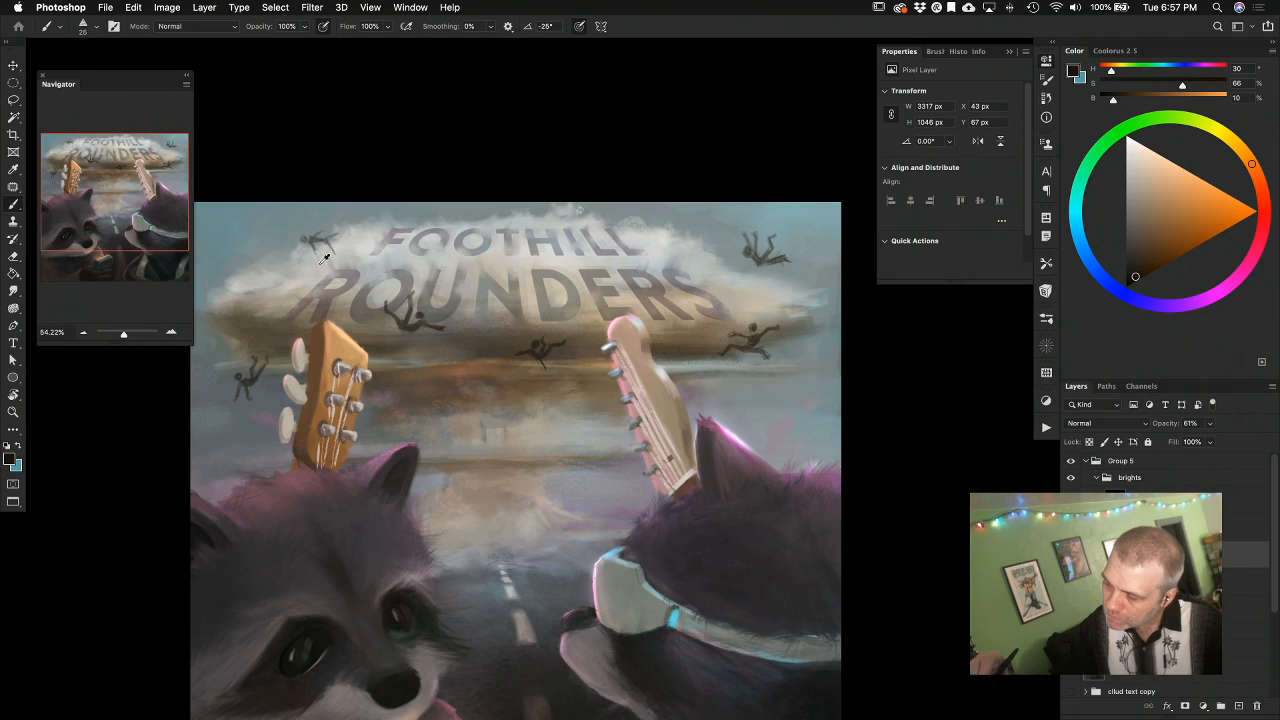
Tone down the rotated figure left of FOOTHILL with greys sampled from the cloud, sky and figure
alt+click(352, 243)
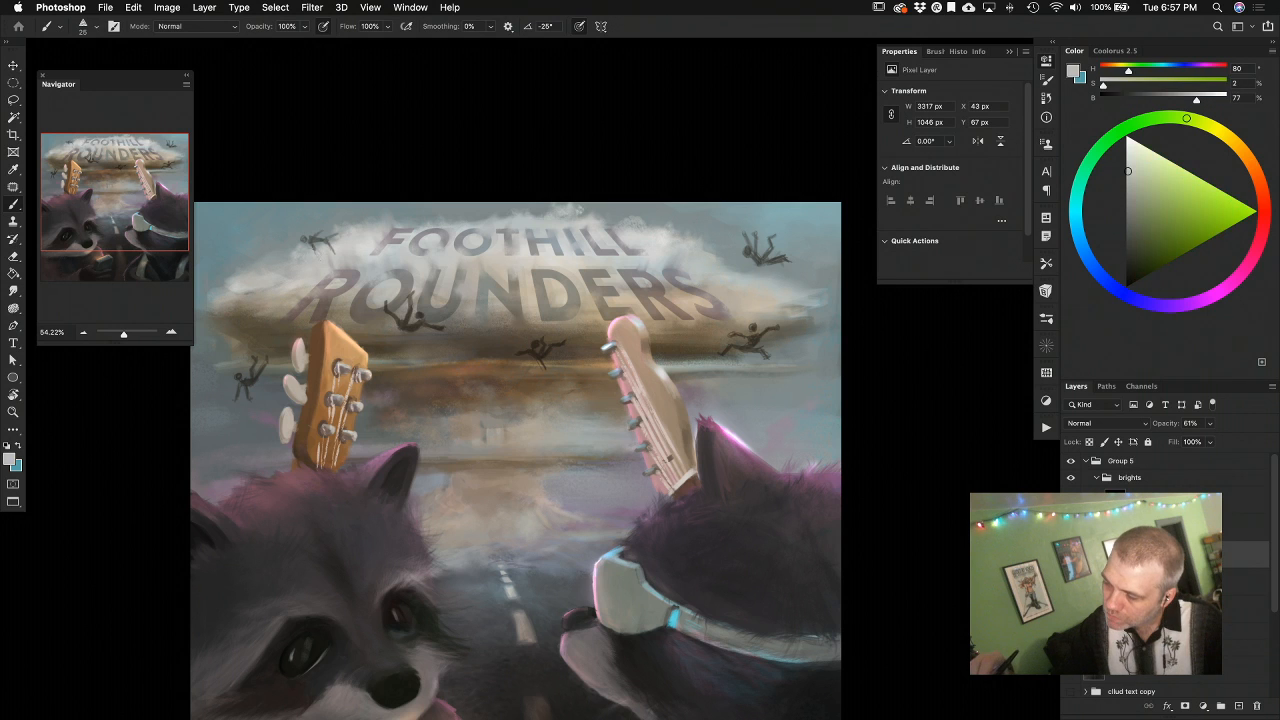
alt+click(331, 243)
alt+click(327, 228)
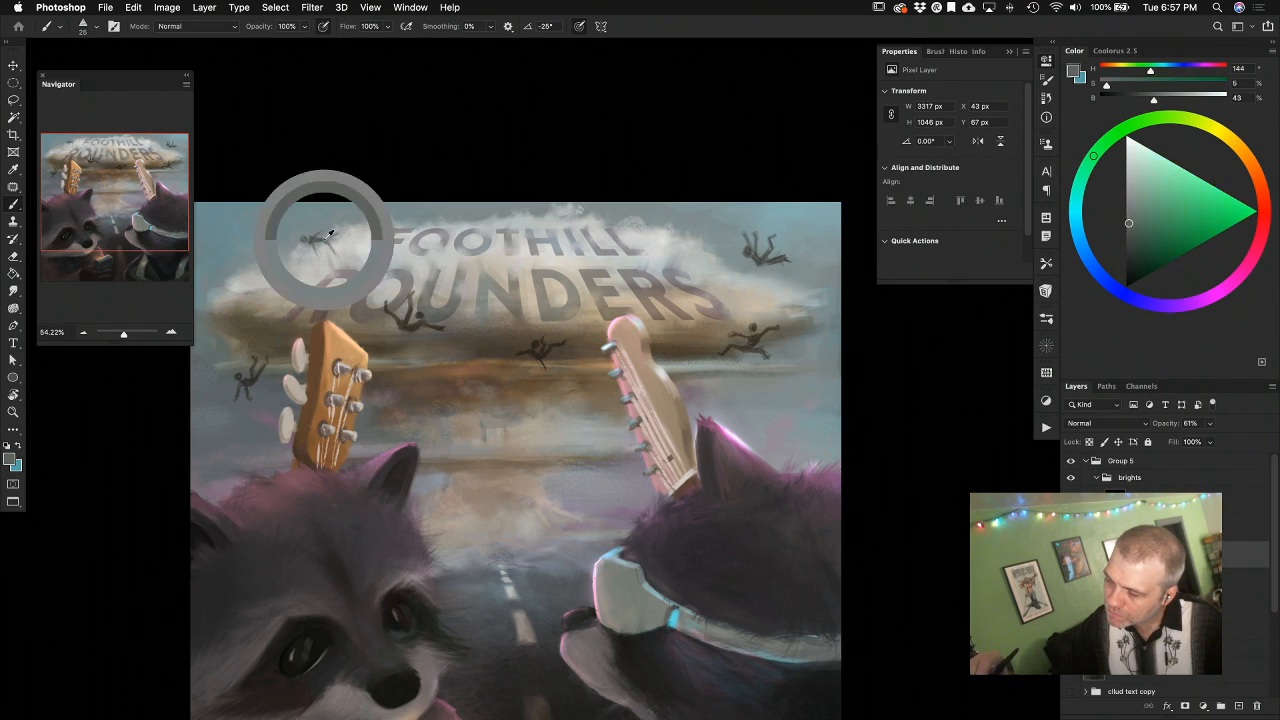
alt+click(328, 237)
alt+click(328, 236)
alt+click(328, 238)
alt+click(315, 232)
alt+click(317, 233)
alt+click(310, 232)
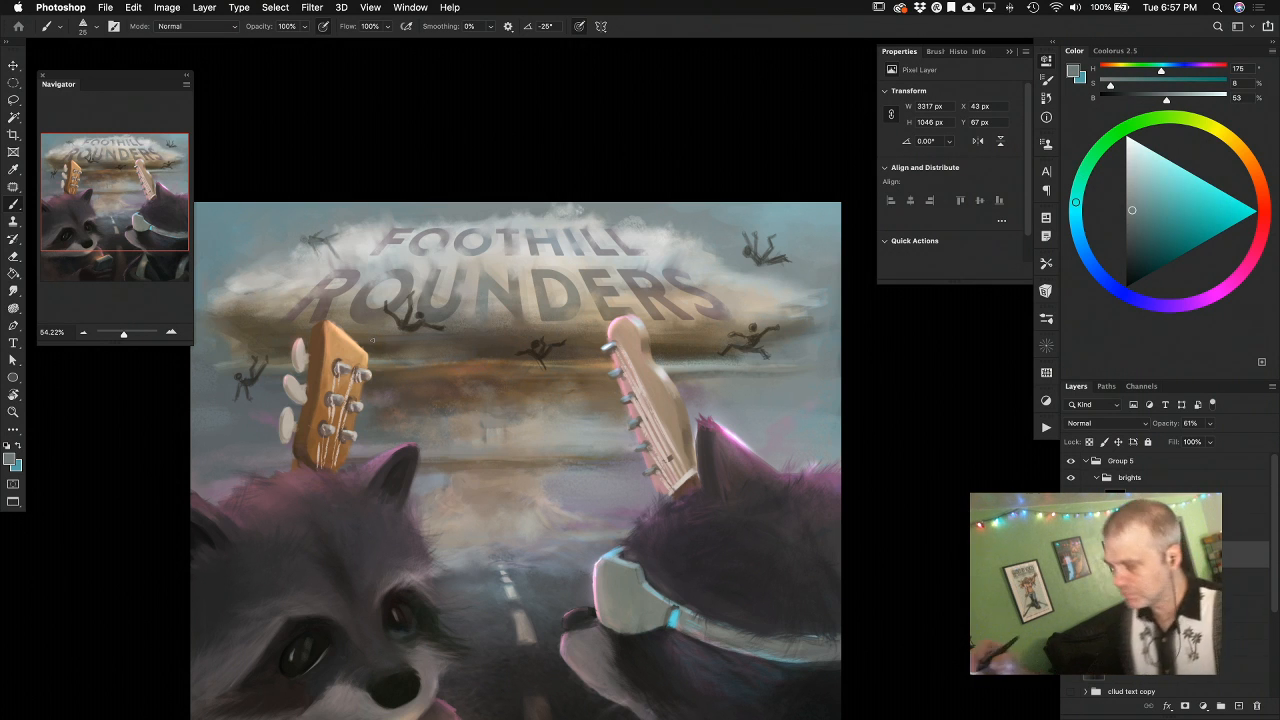
Erase the falling figure left of FOOTHILL and return to the Brush tool
key(e)
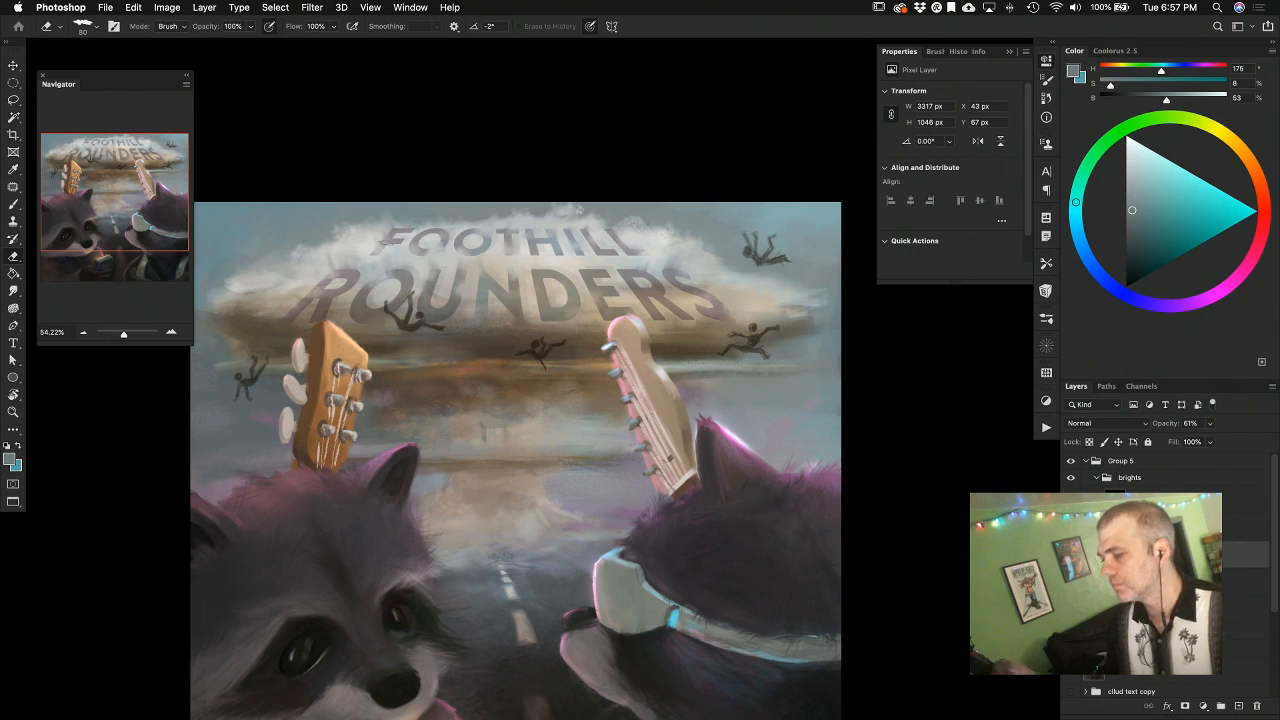
key(b)
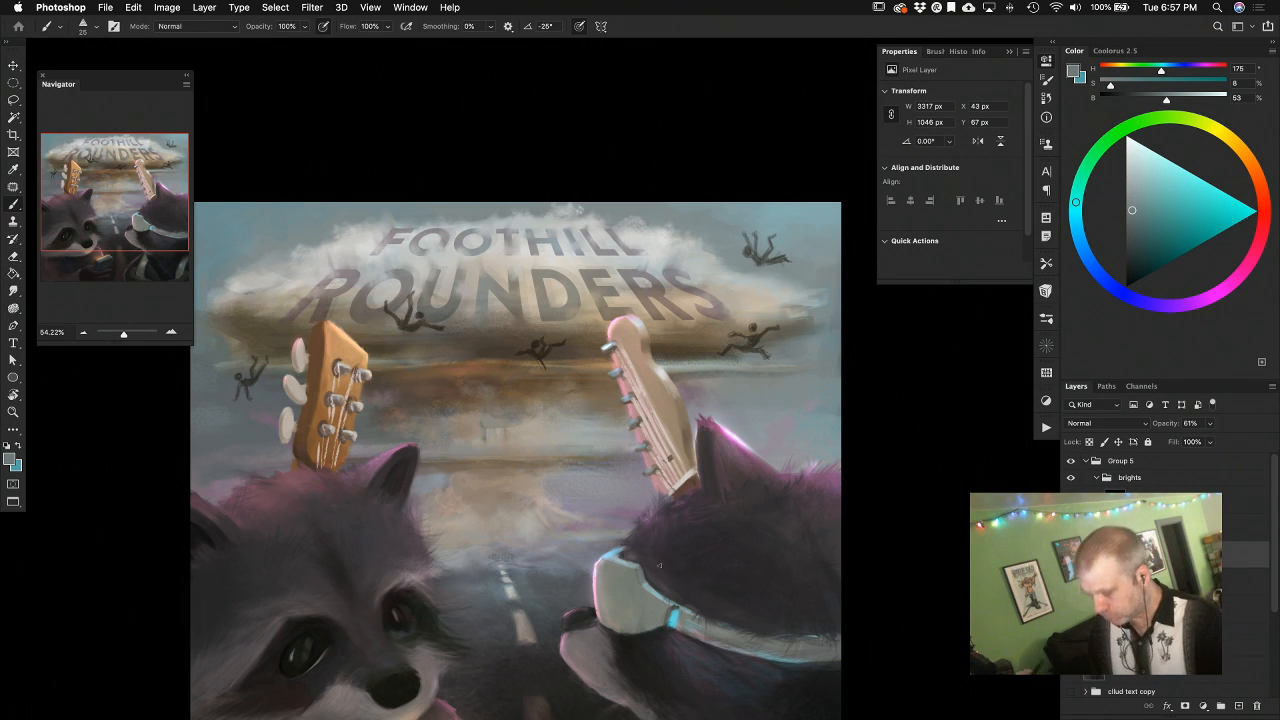
Select the falling figure over the "OU" in ROUNDERS, move it slightly down and to the left, and deselect
key(l)
mouse_move(400, 232)
mouse_down()
mouse_move(365, 355)
mouse_move(340, 262)
mouse_up()
key(v)
key(shift+Up)
key(shift+Up)
key(shift+Up)
key(shift+Left)
key(shift+Left)
key(shift+Down)
key(shift+Down)
key(shift+Down)
key(shift+Down)
key(shift+Down)
key(shift+Down)
key(shift+Down)
key(shift+Down)
key(shift+Down)
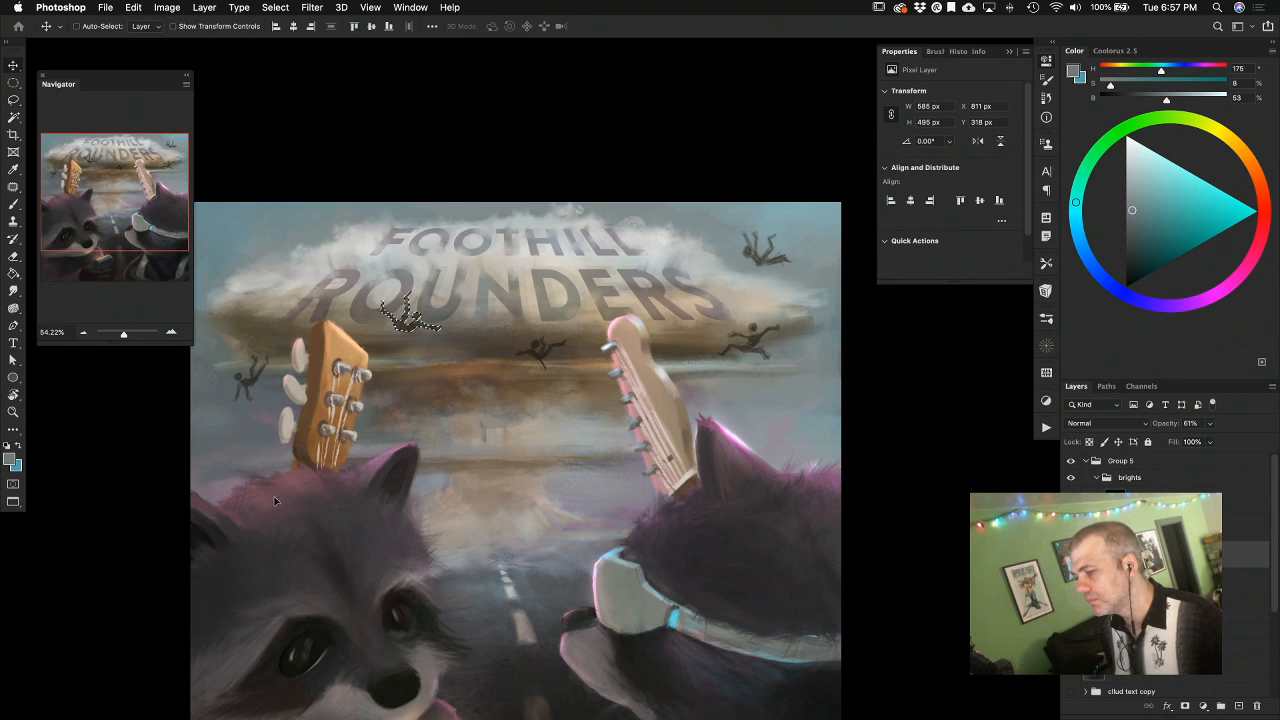
key(shift+Left)
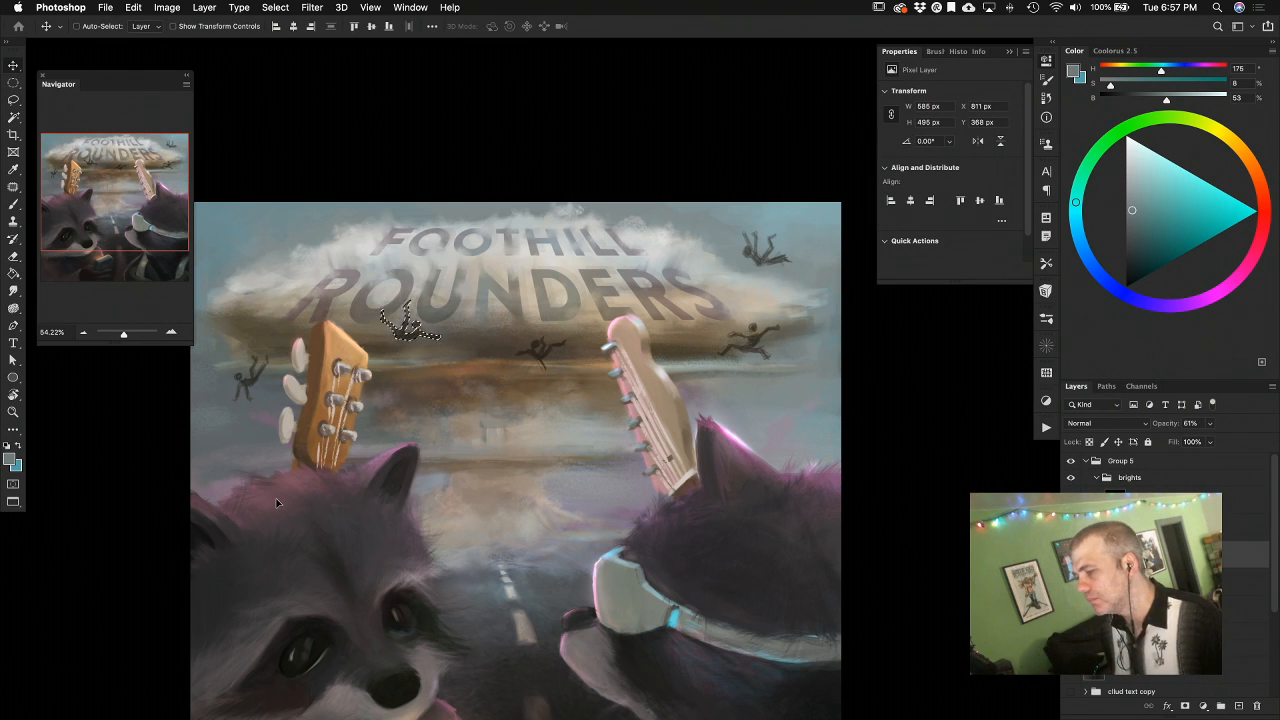
key(super+d)
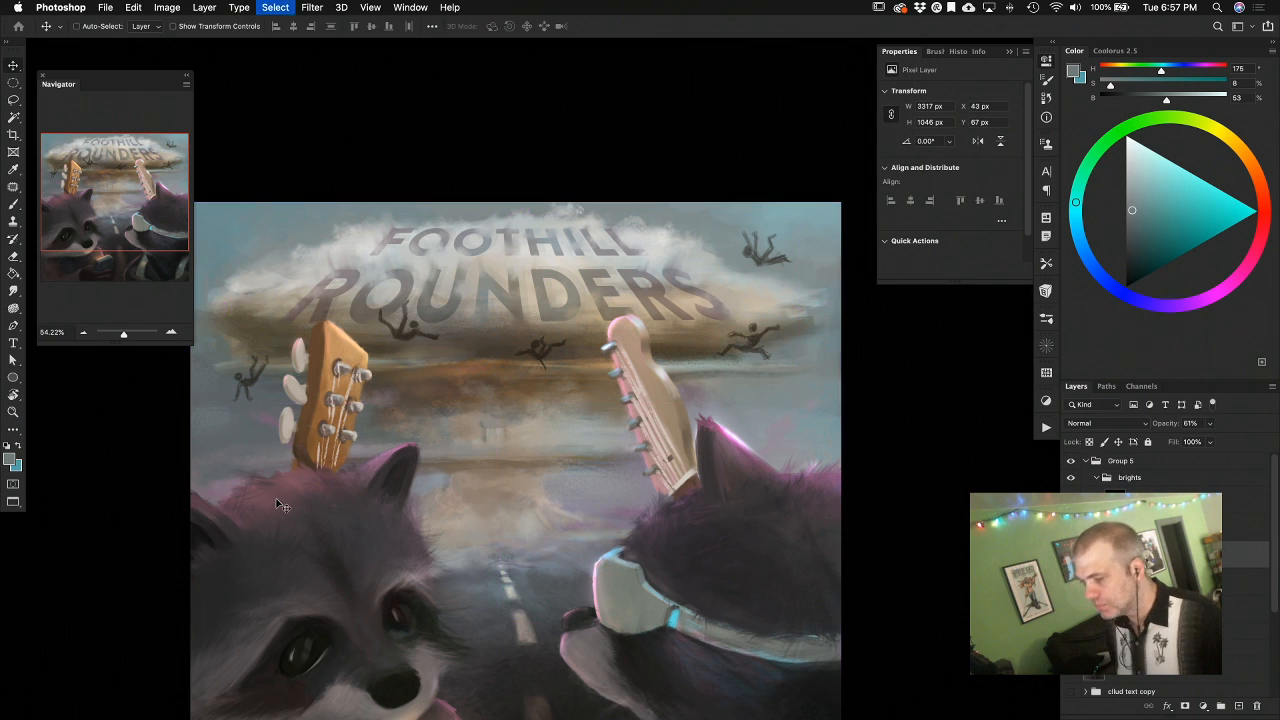
Repaint the falling figure left of the orange headstock with dark and blue-grey tones sampled from it and the surrounding sky
key(b)
alt+click(248, 379)
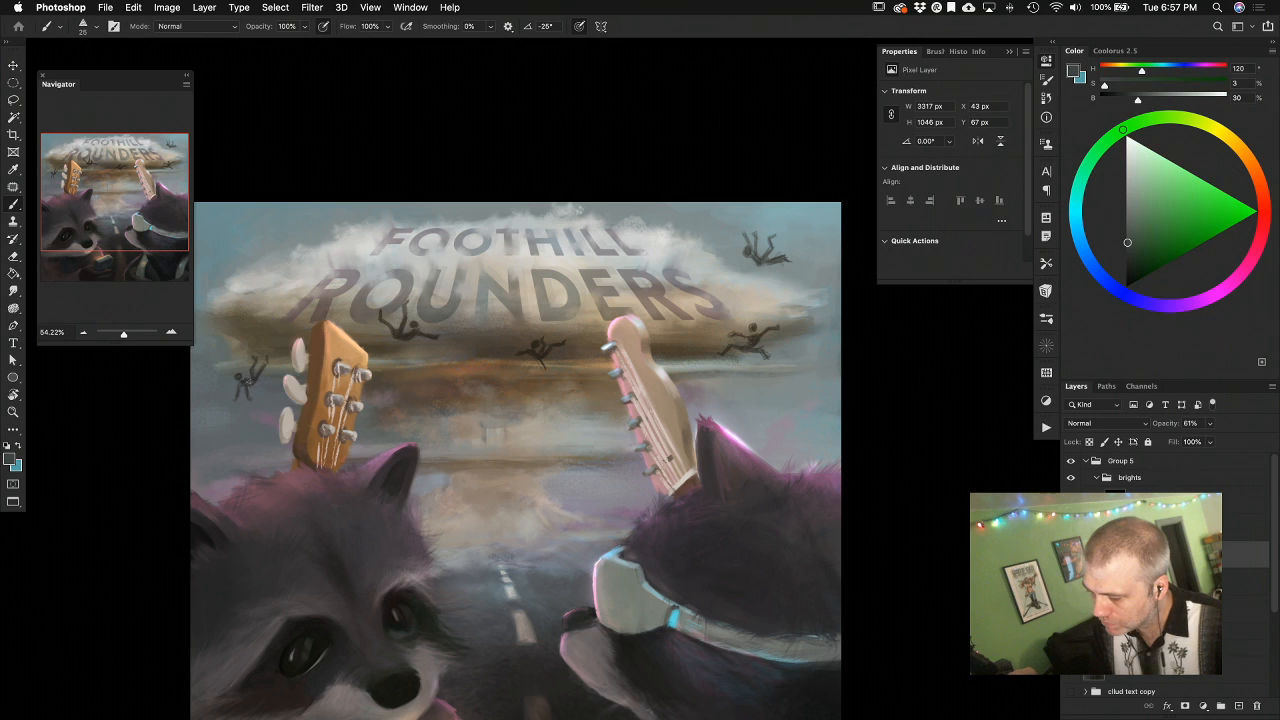
alt+click(250, 372)
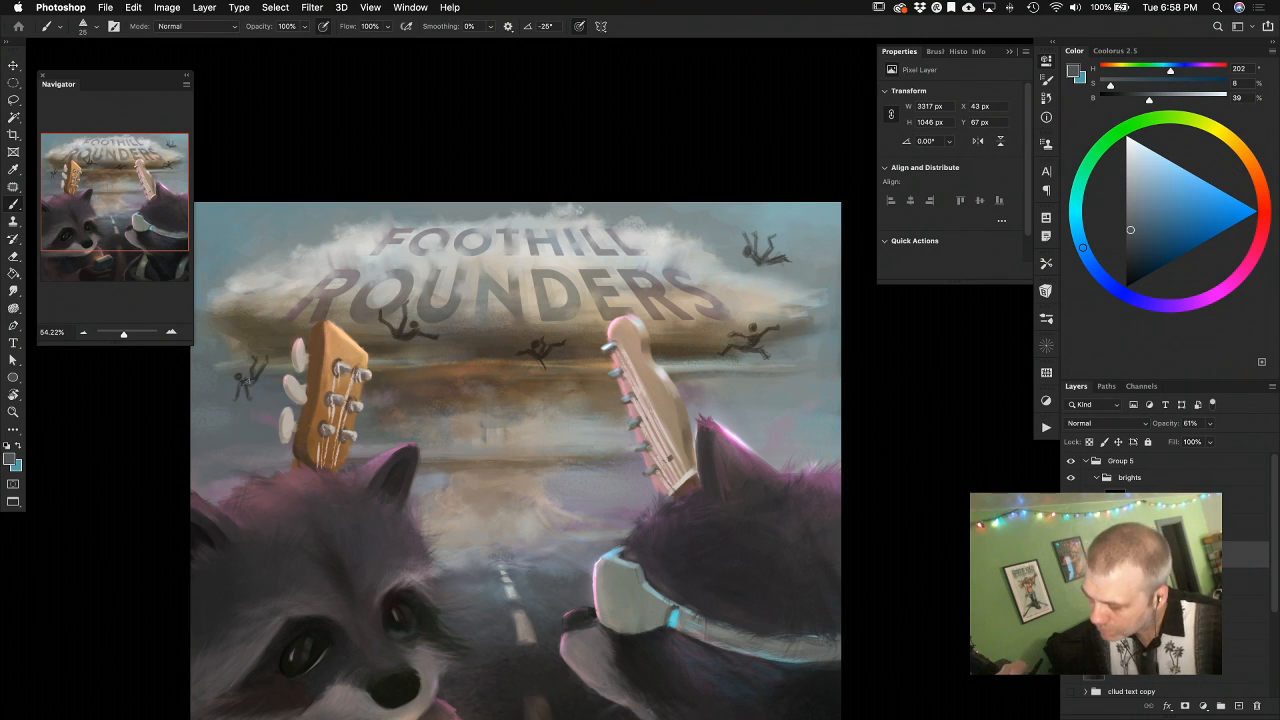
alt+click(251, 379)
alt+click(239, 392)
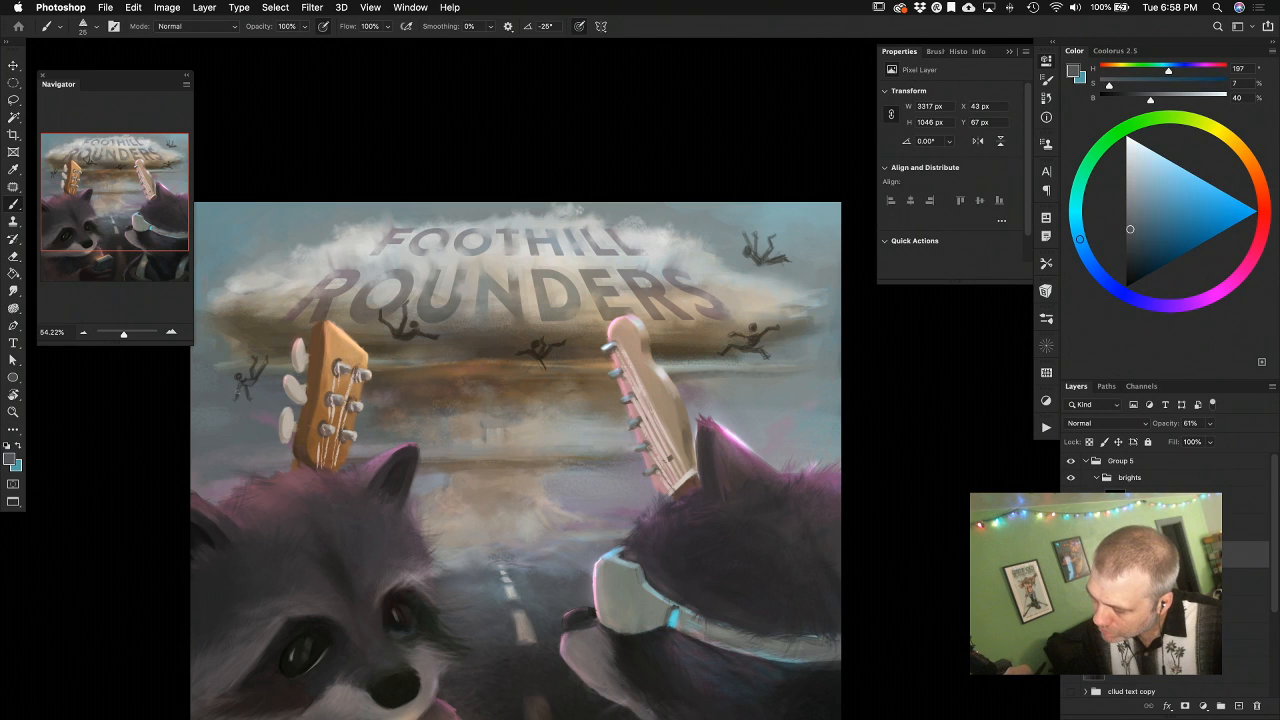
alt+click(260, 368)
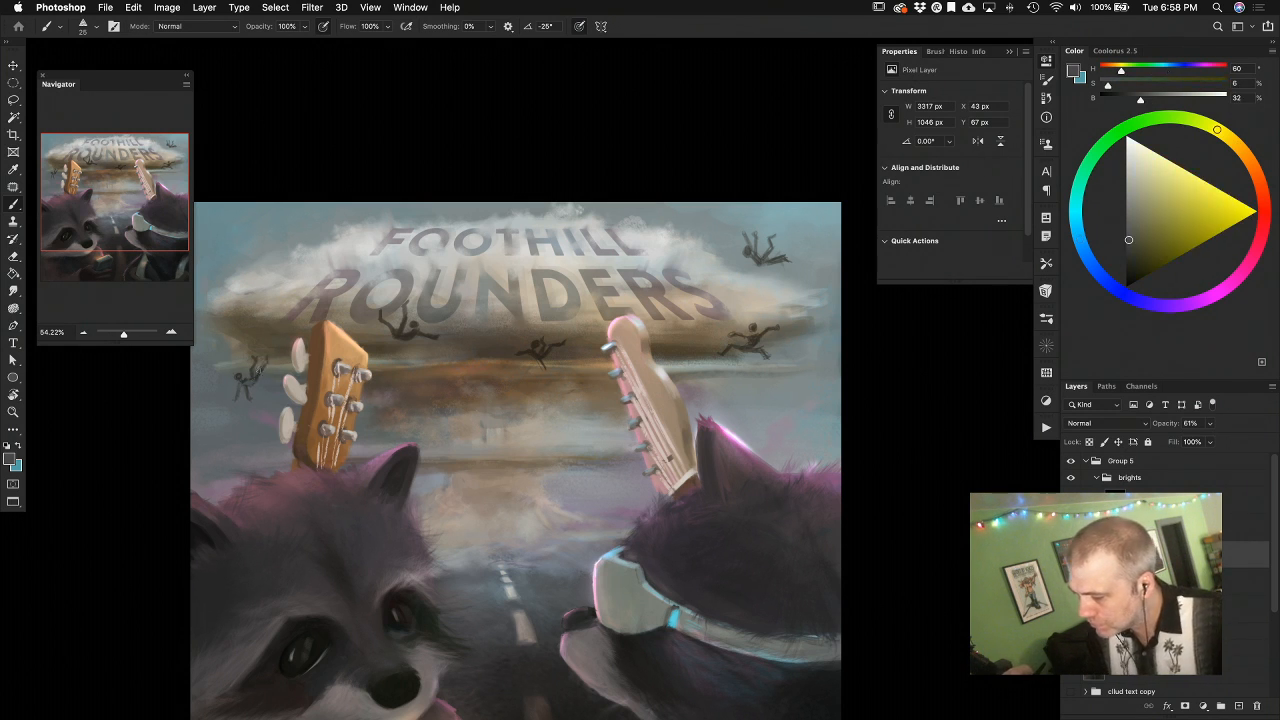
alt+click(260, 368)
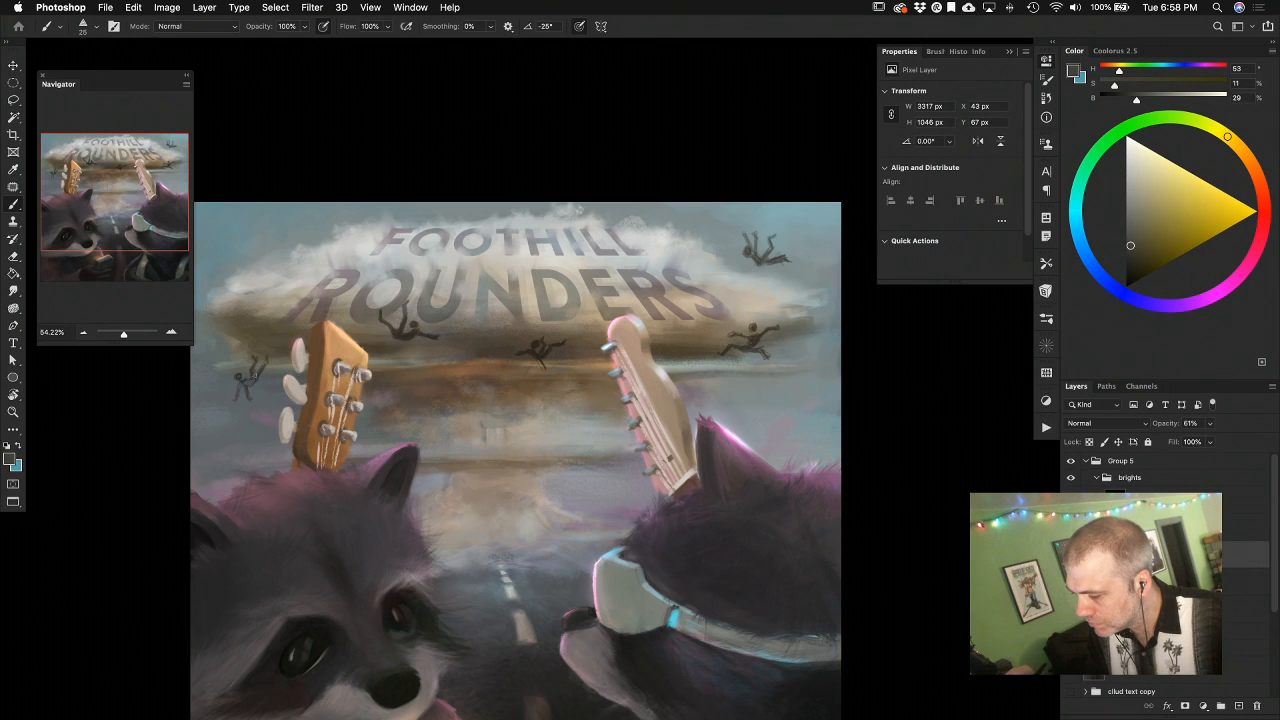
alt+click(252, 368)
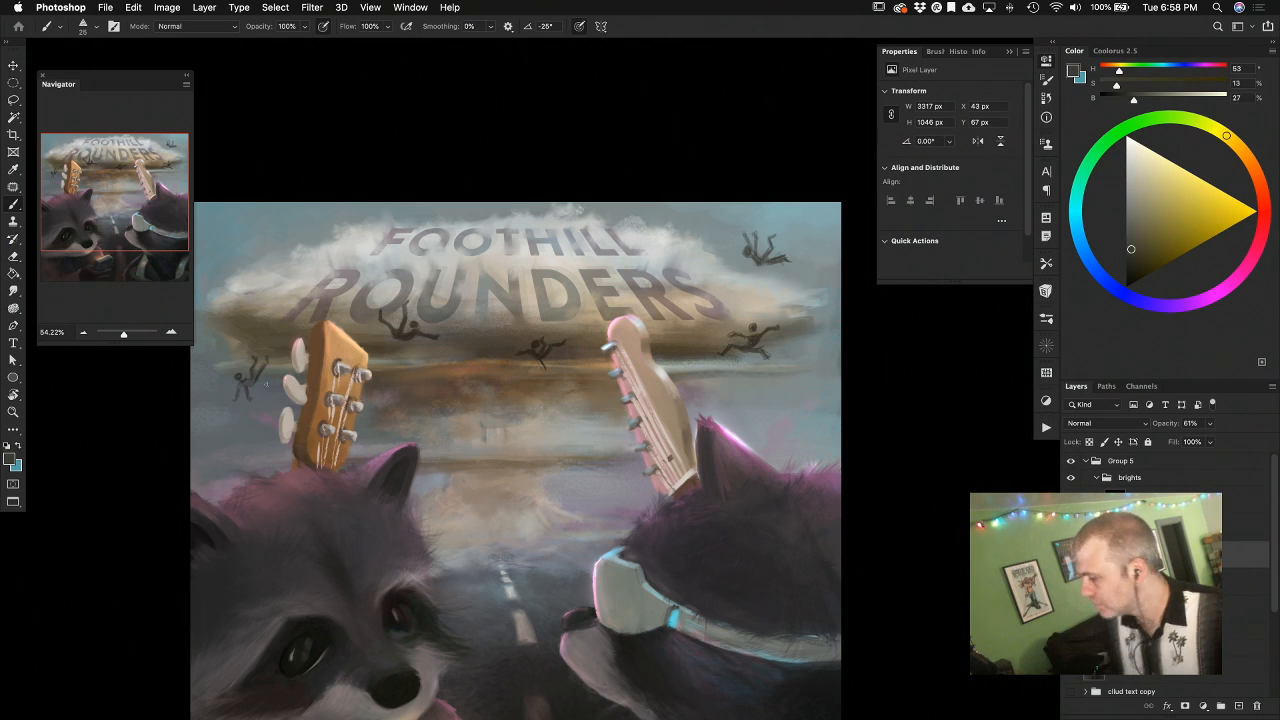
Compare the picture with and without the silhouettes layer and examine the whole composition
click(1071, 554)
click(1071, 554)
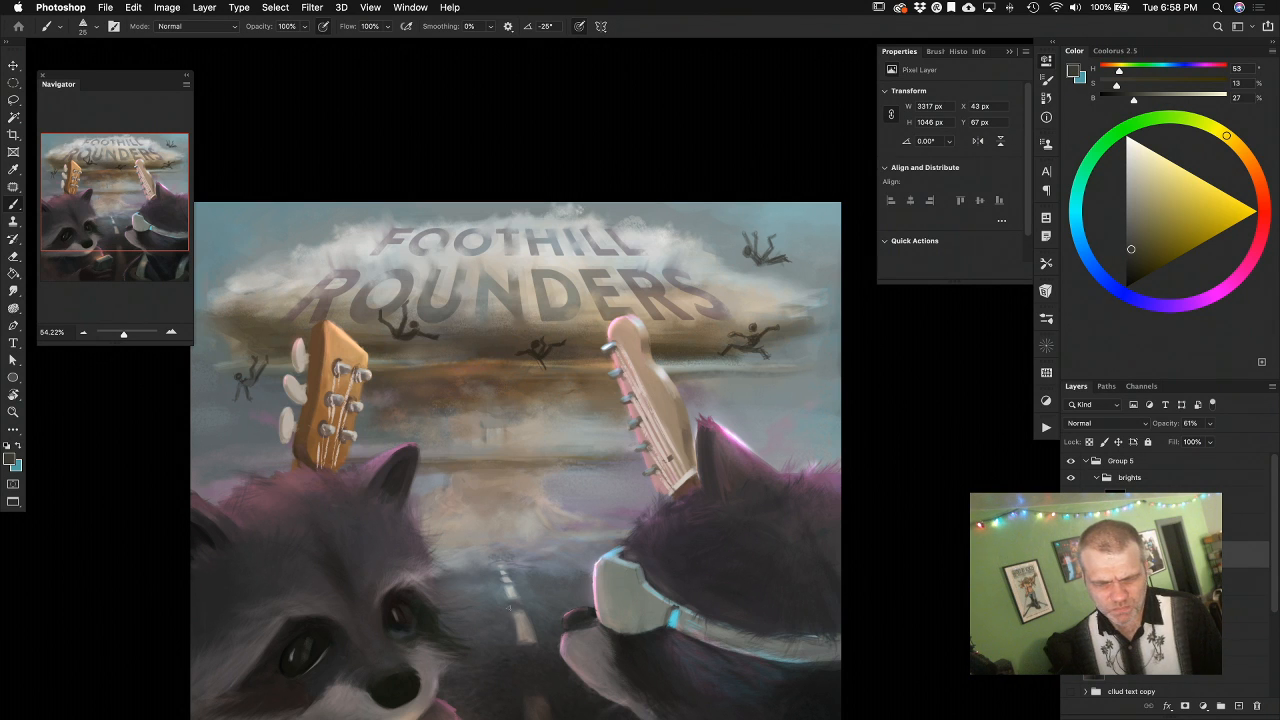
drag(532, 612, 508, 614)
scroll(508, 614, down, 5)
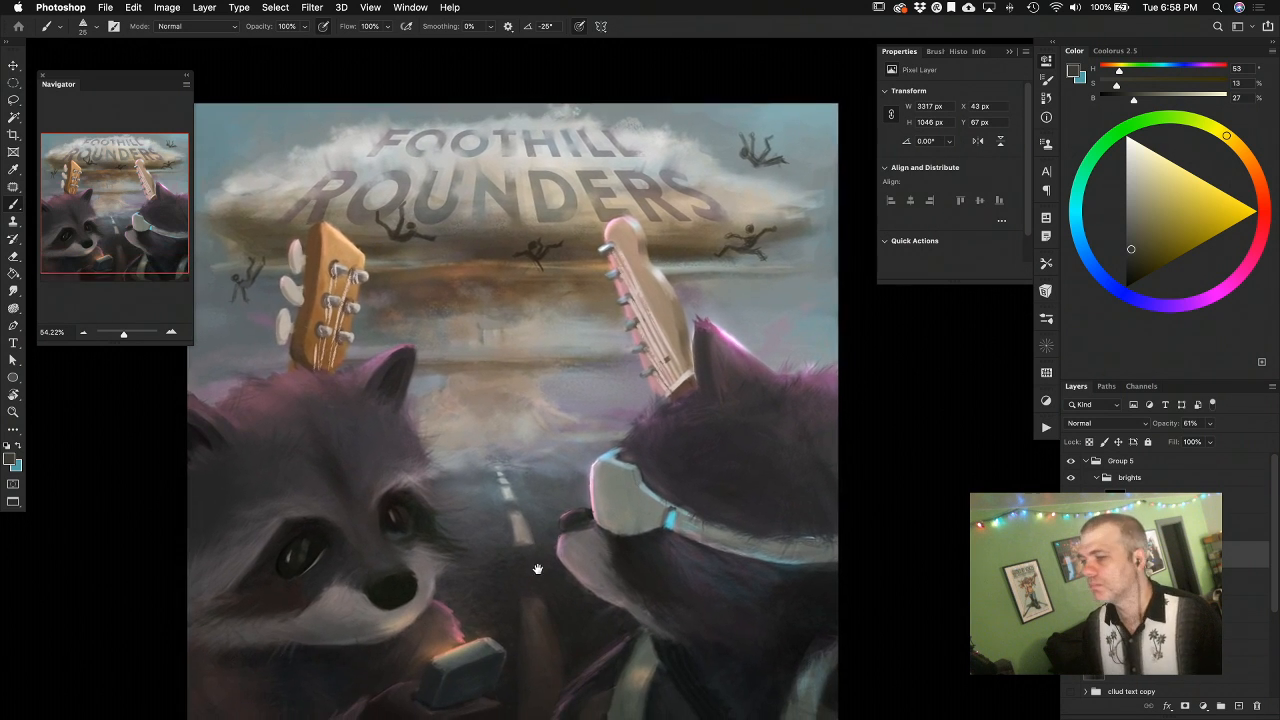
mouse_move(538, 569)
mouse_down()
mouse_move(545, 551)
mouse_move(531, 589)
mouse_up()
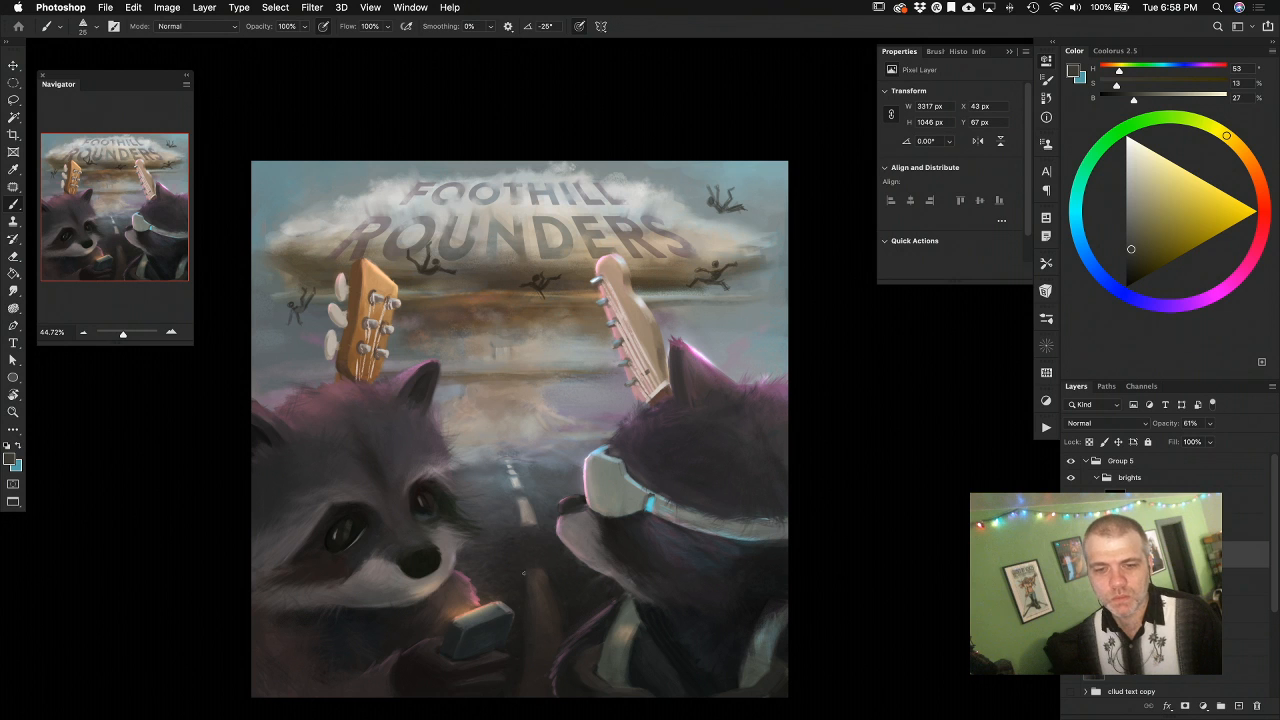
drag(542, 580, 546, 593)
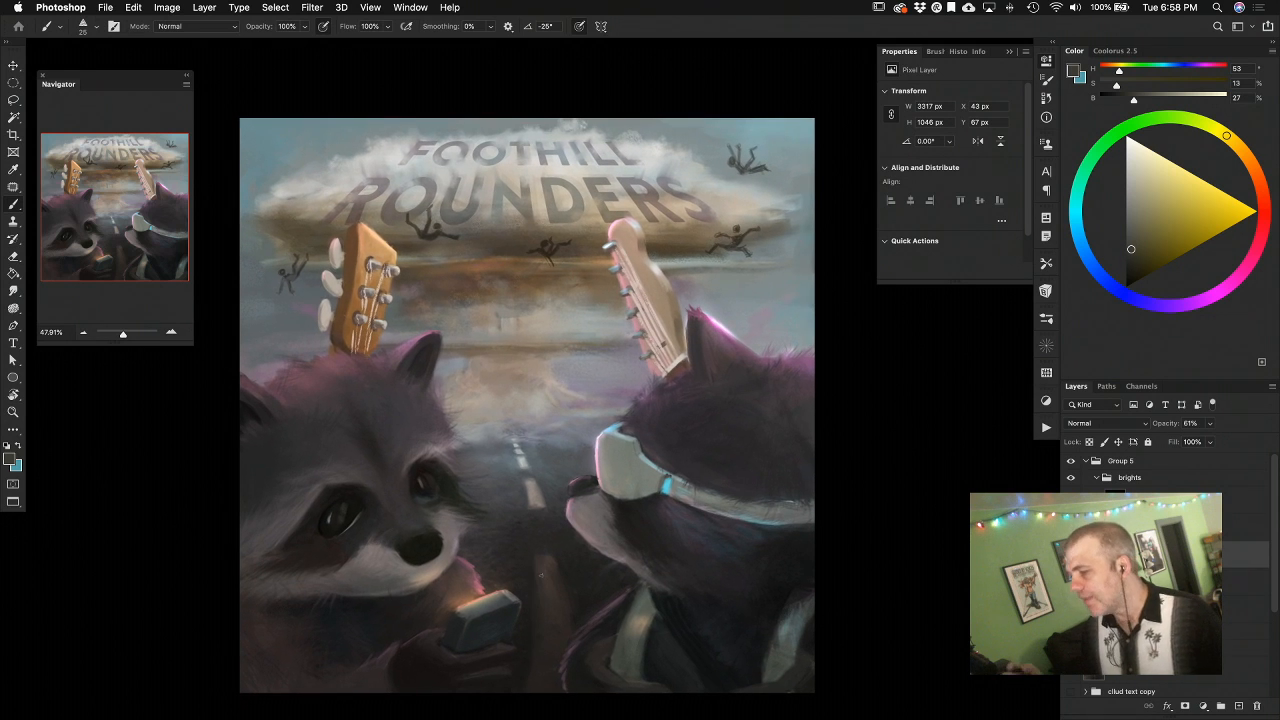
key(l)
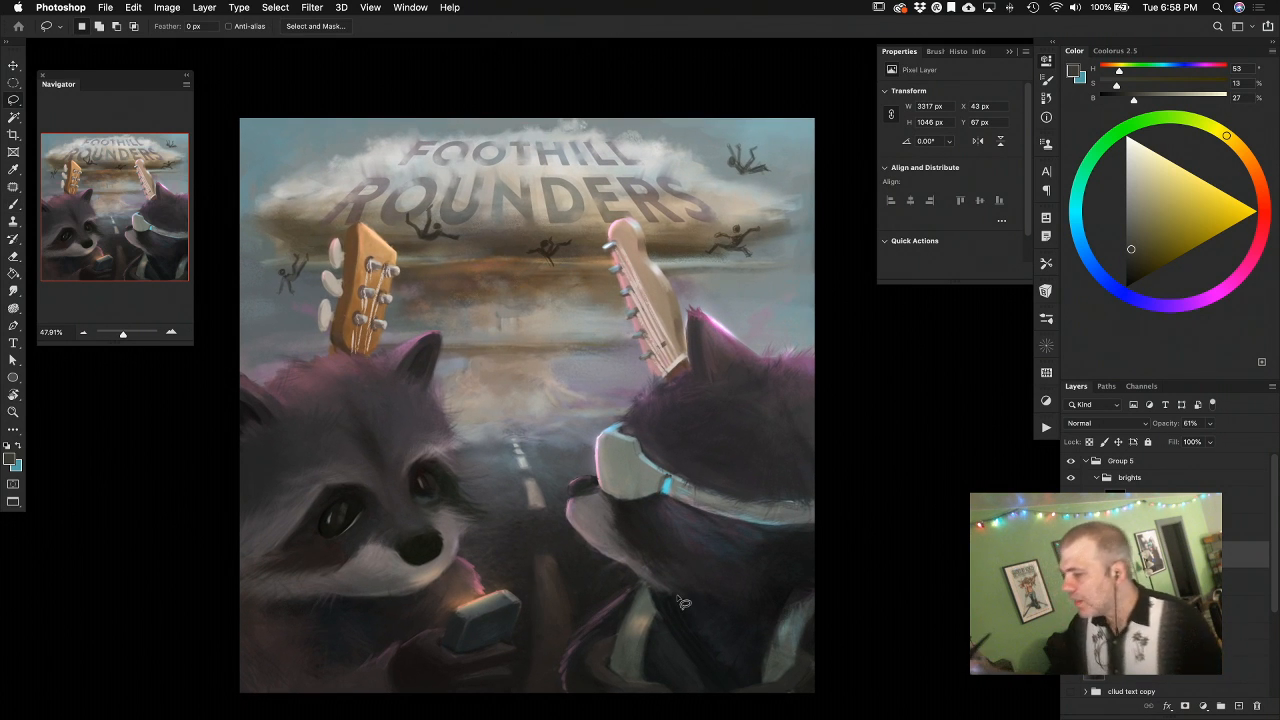
mouse_move(718, 288)
mouse_down()
mouse_move(715, 204)
mouse_move(760, 240)
mouse_up()
key(v)
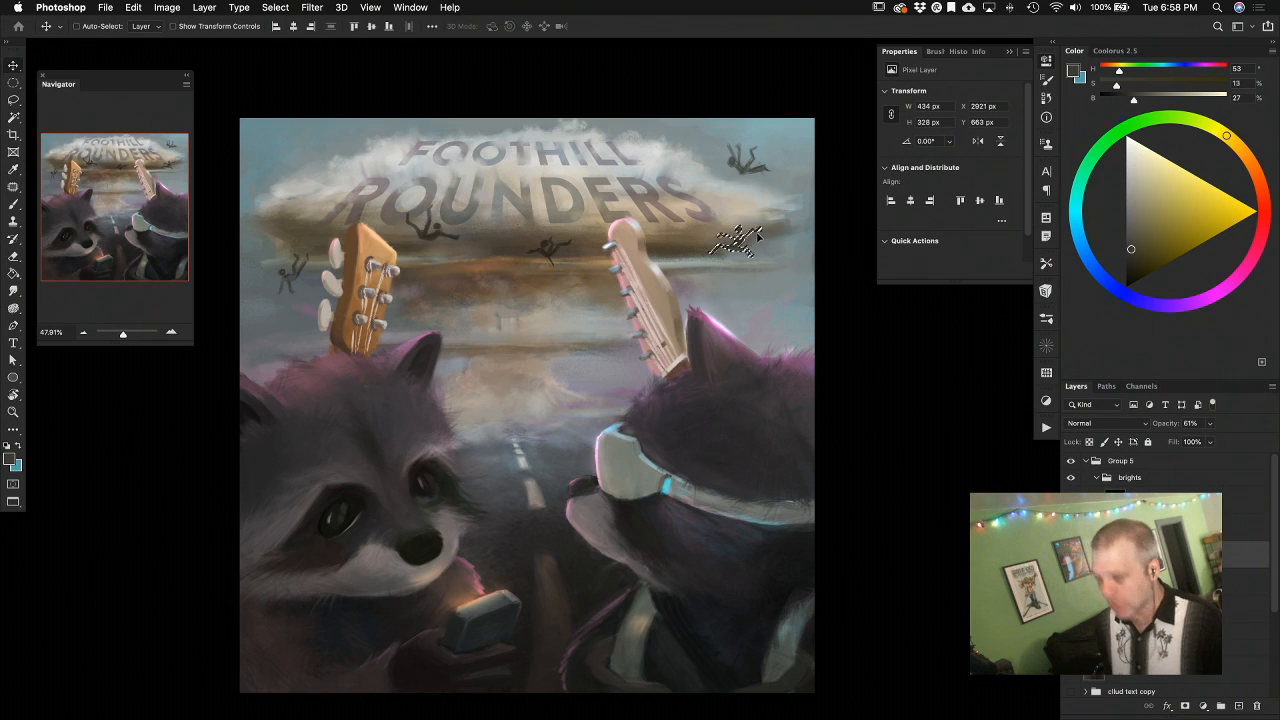
key(super+d)
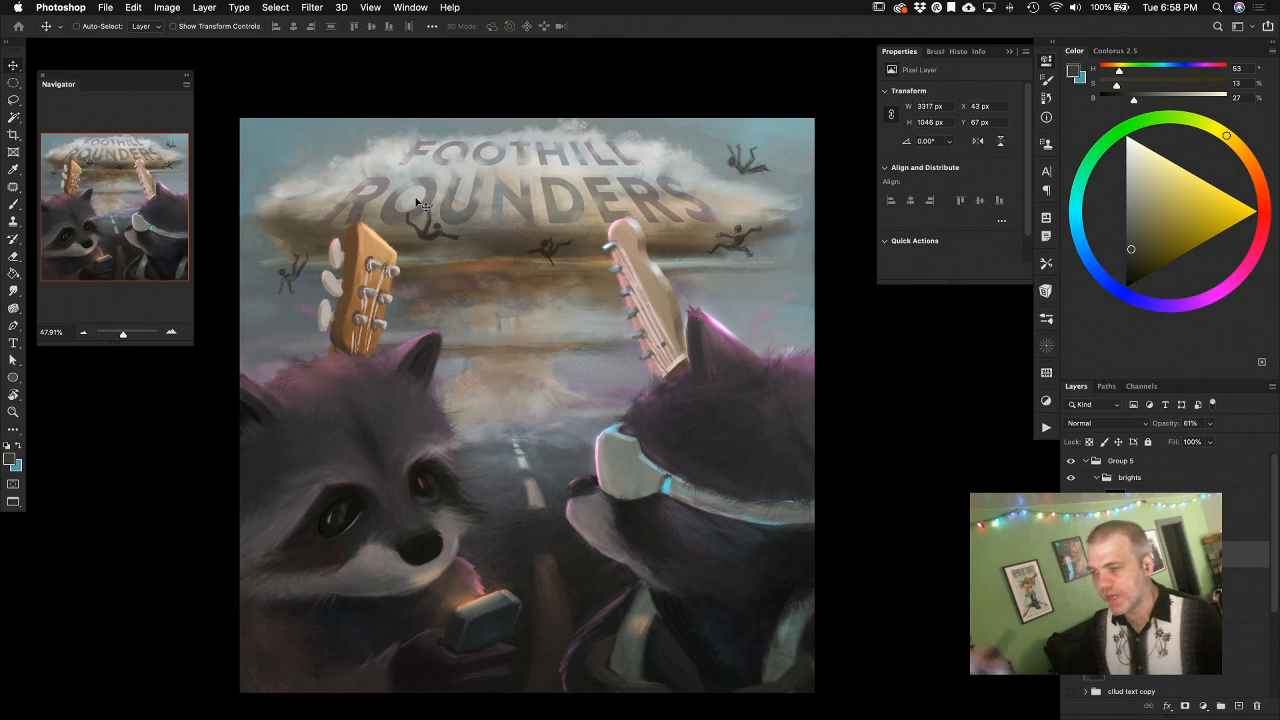
Enlarge the brush to size 50 and soften the figure left of the orange headstock with sampled sky and figure greys
scroll(697, 553, down, 3)
scroll(697, 553, up, 3)
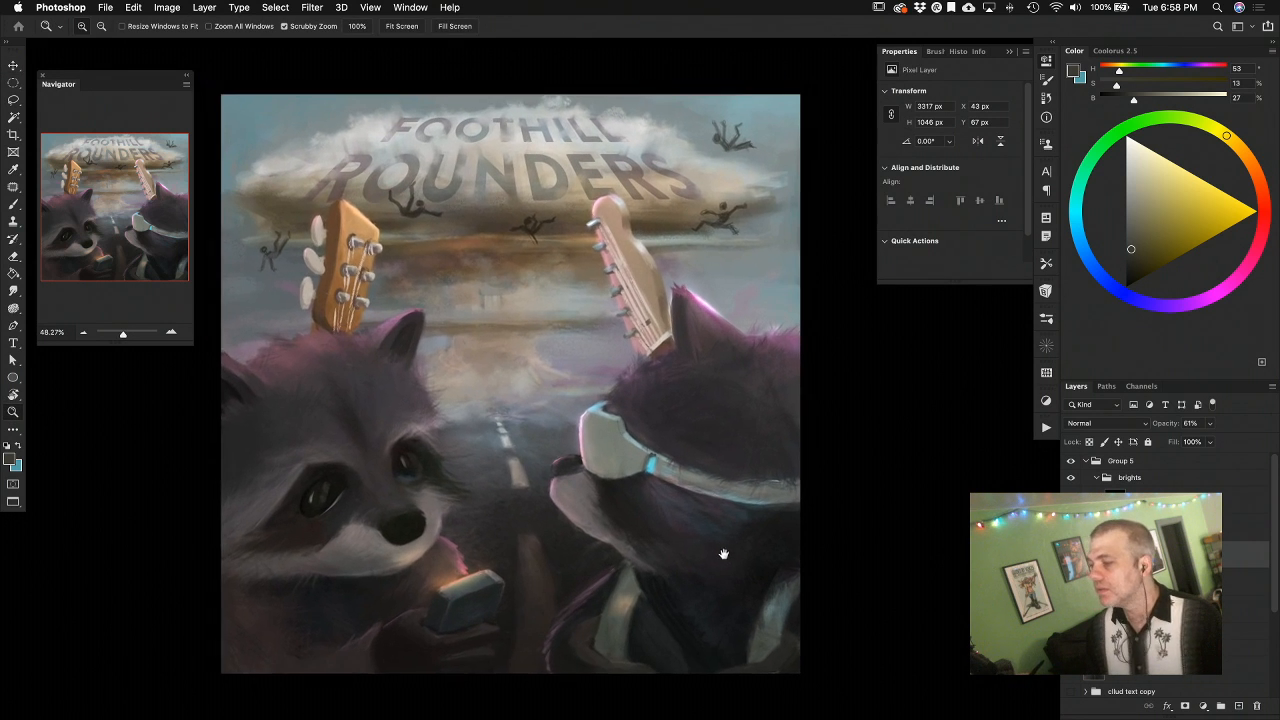
key(b)
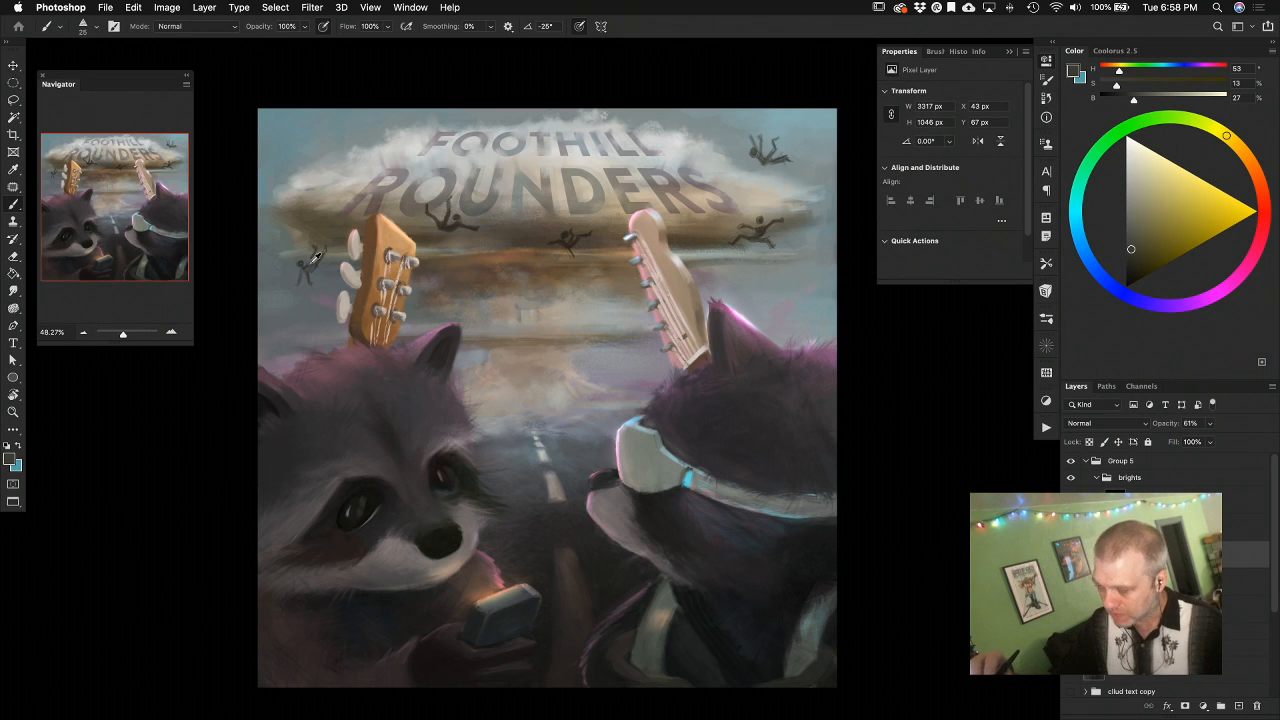
key(bracketright)
key(bracketright)
key(bracketright)
key(bracketright)
key(bracketright)
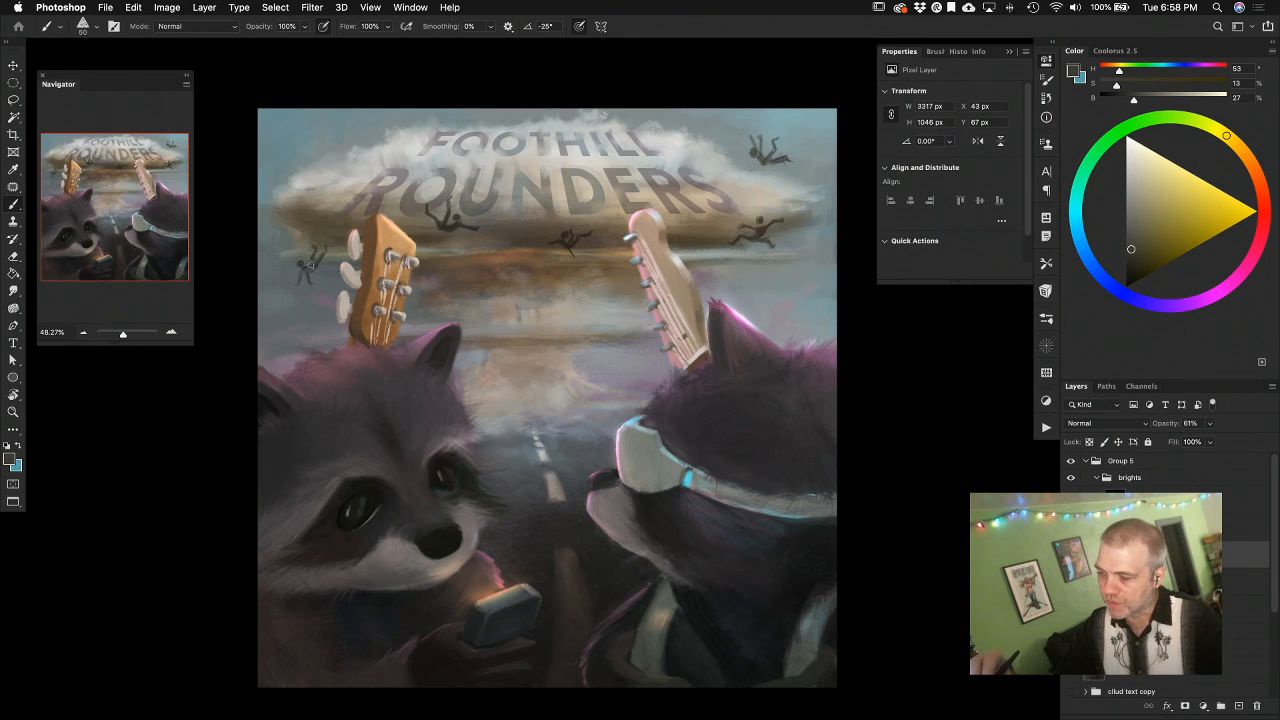
alt+click(297, 265)
alt+click(300, 262)
alt+click(301, 265)
alt+click(302, 267)
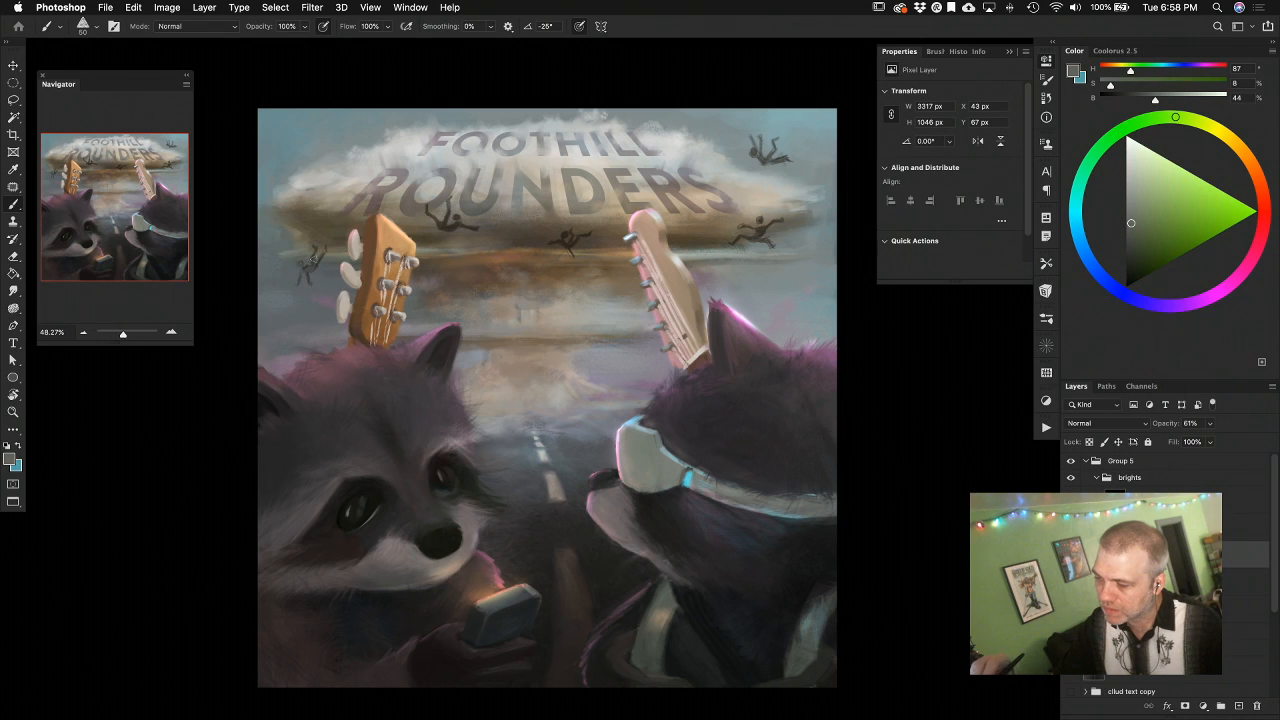
alt+click(305, 266)
alt+click(315, 266)
alt+click(323, 250)
alt+click(315, 266)
alt+click(318, 270)
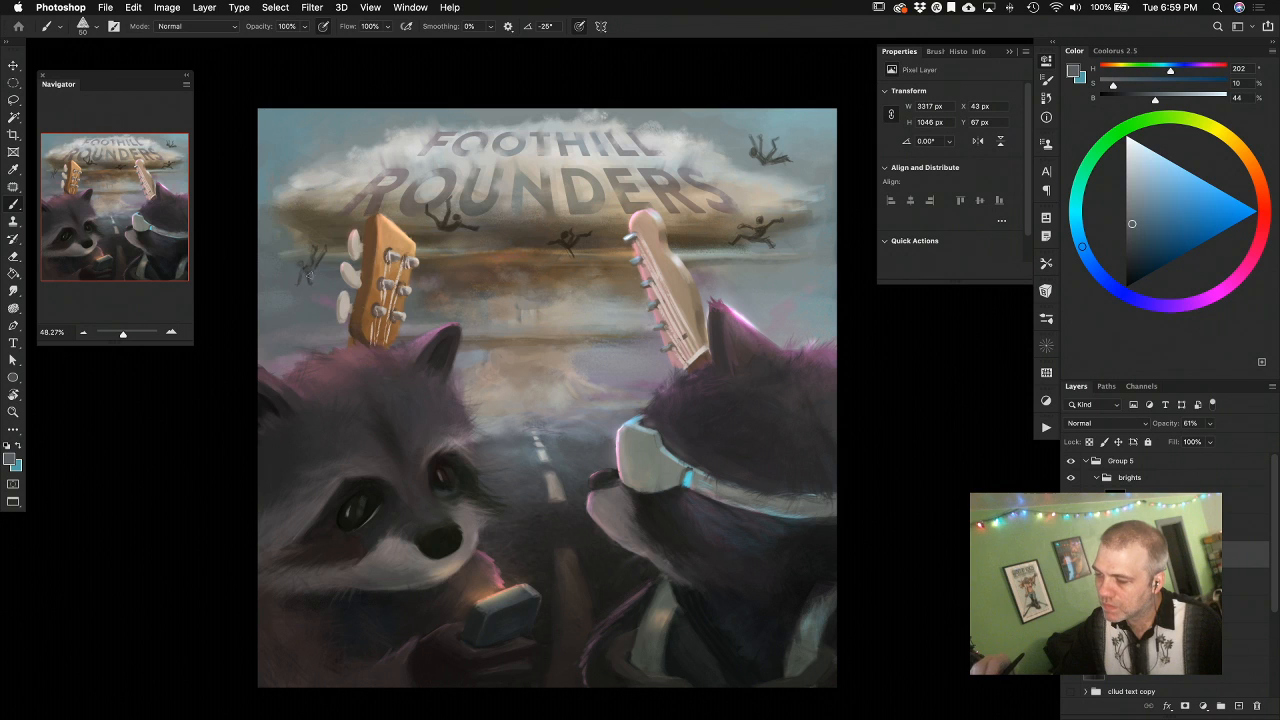
Shade the falling figure below the "OU" in ROUNDERS with brown and grey tones sampled from the figure, cloud and sky
alt+click(455, 205)
alt+click(430, 221)
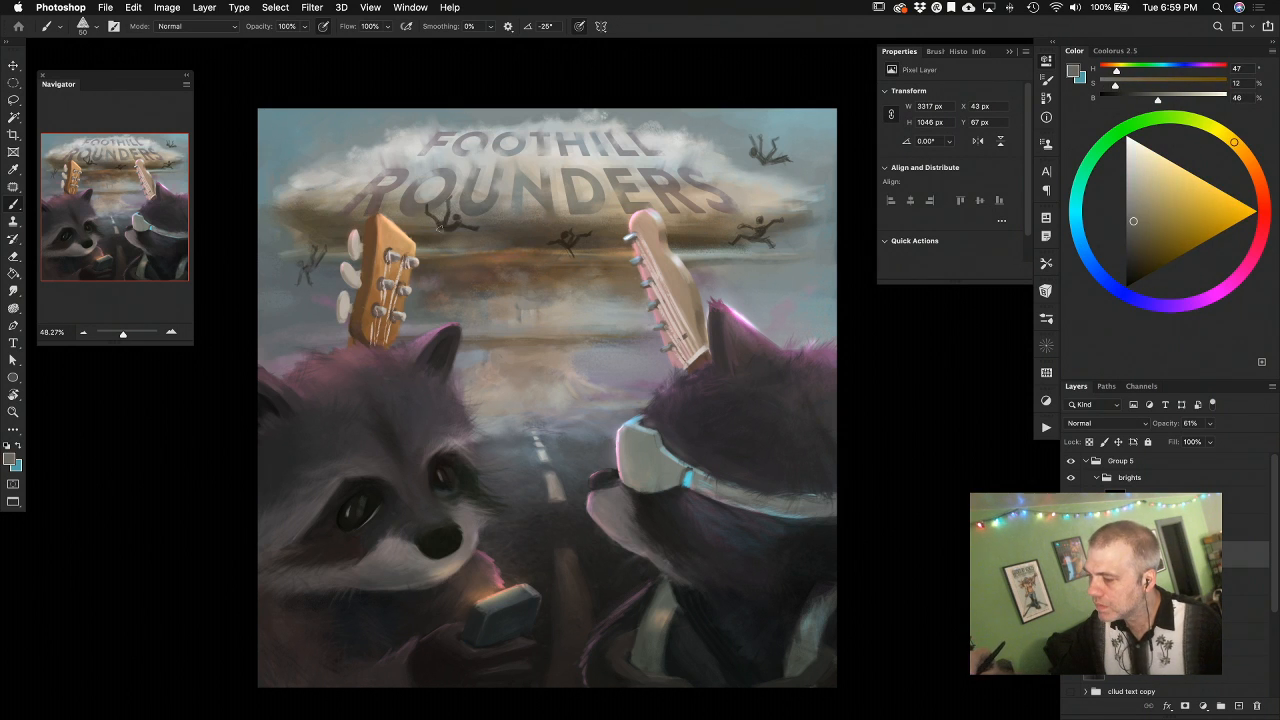
alt+click(441, 225)
alt+click(443, 218)
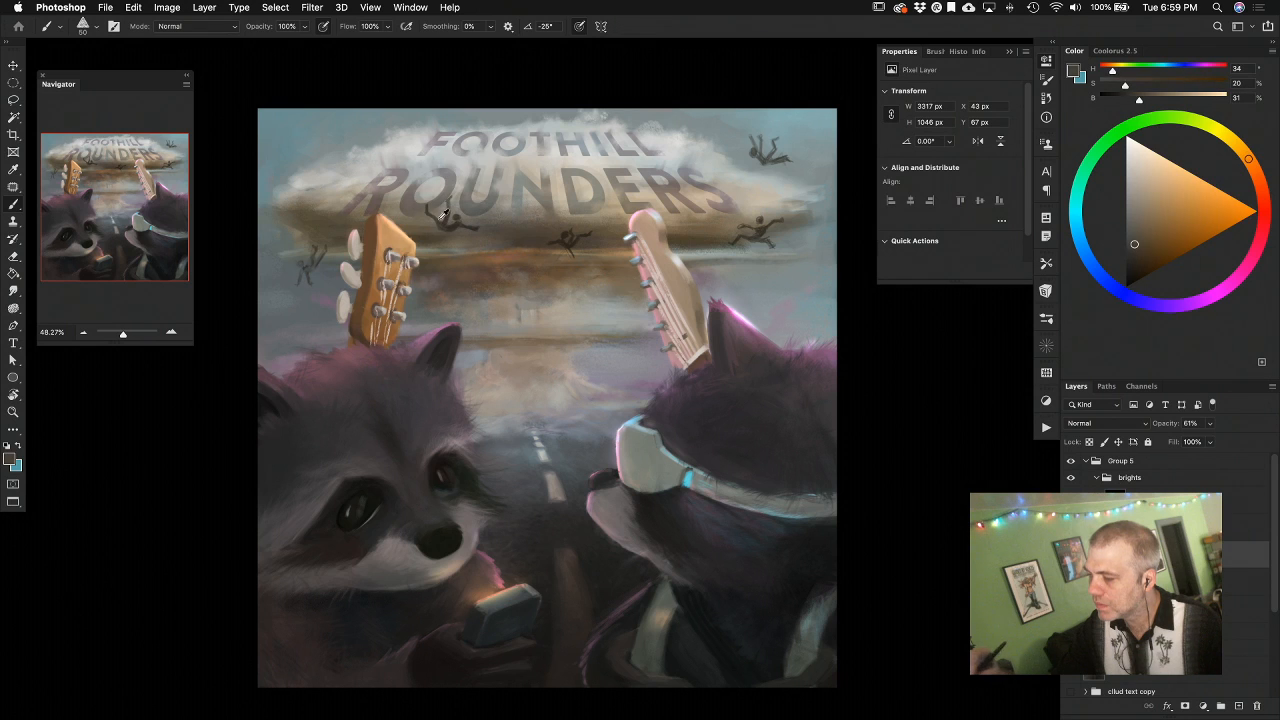
alt+click(366, 131)
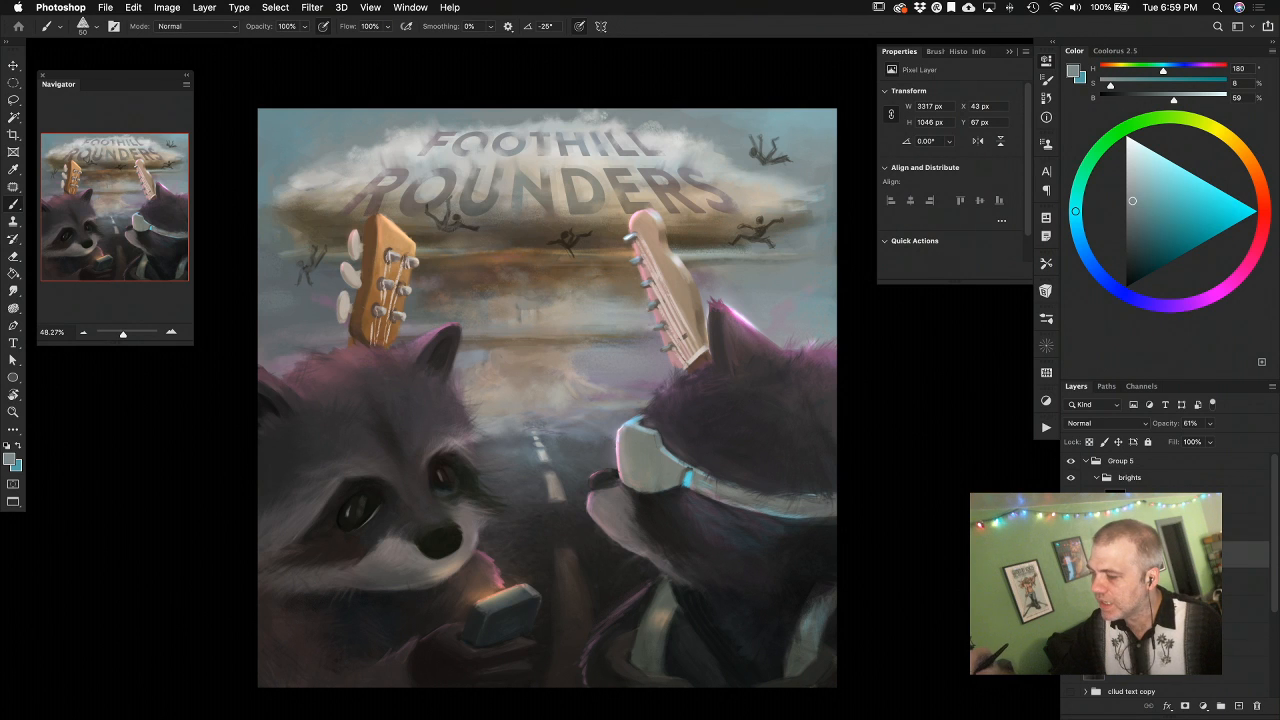
alt+click(449, 223)
alt+click(460, 215)
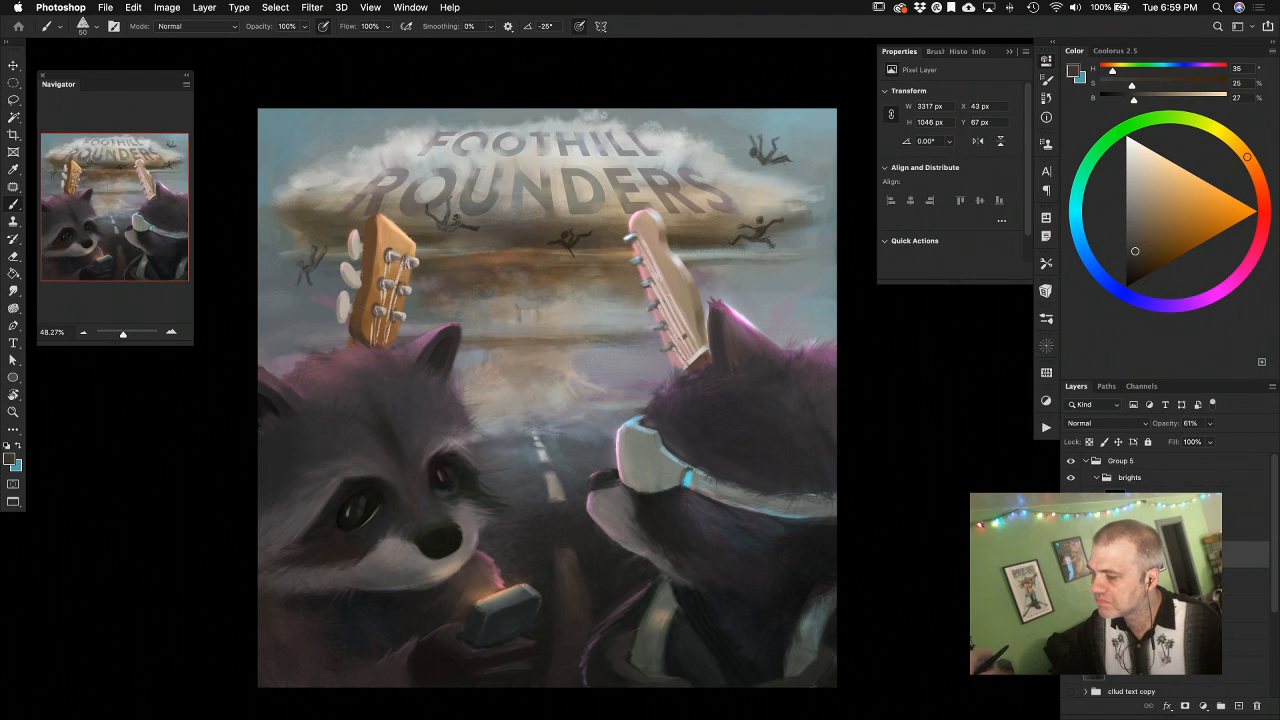
alt+click(463, 213)
alt+click(452, 231)
alt+click(447, 233)
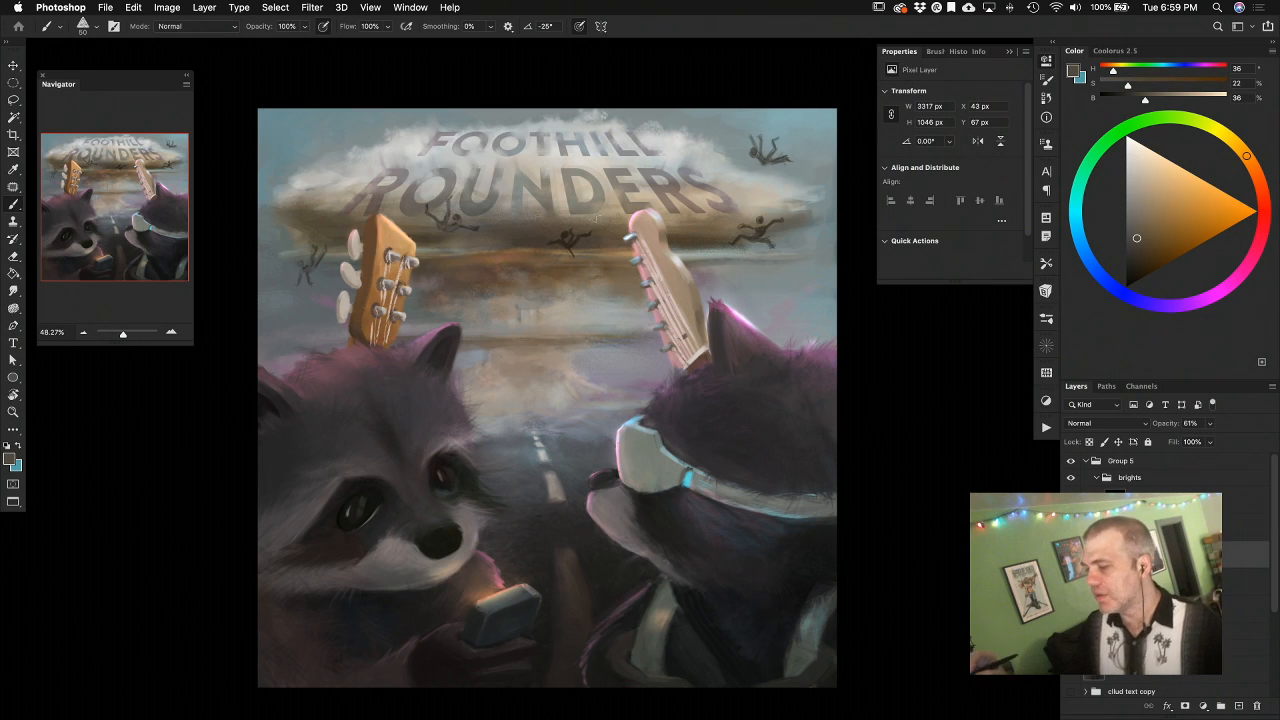
Shade the falling figure right of the pale headstock with dark brown and blue-grey tones sampled from the figure and sky
alt+click(756, 230)
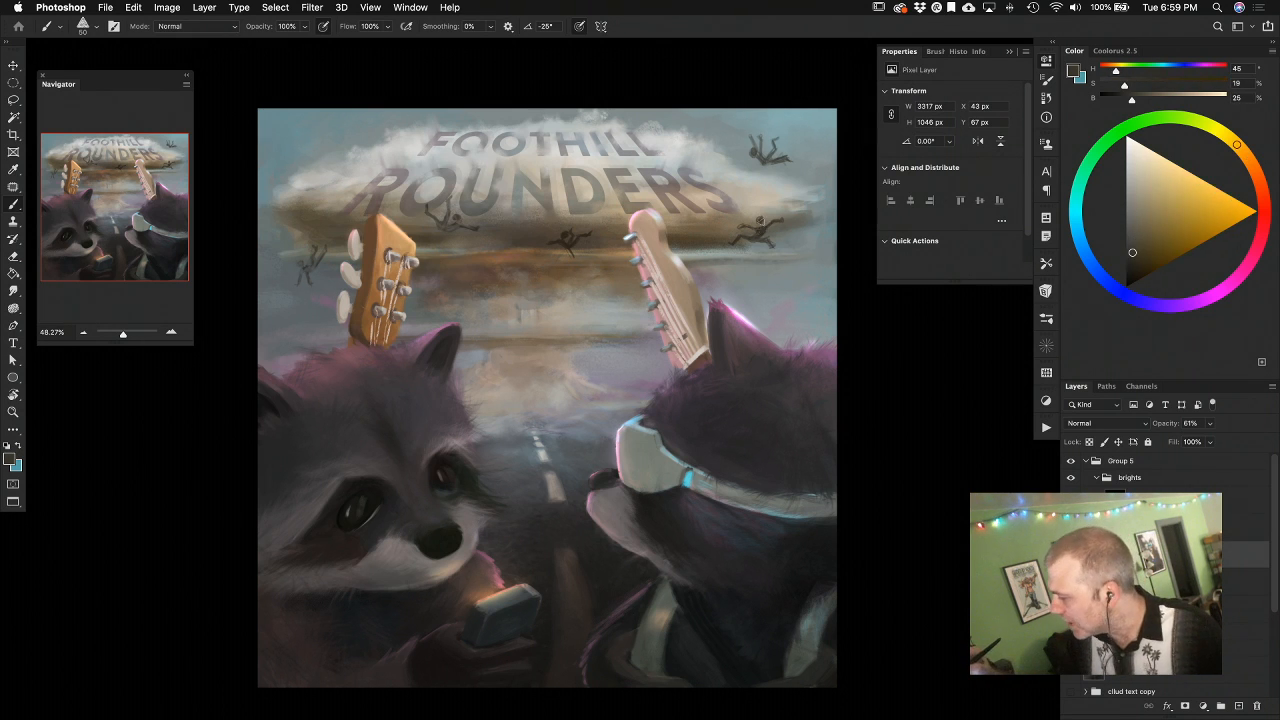
alt+click(792, 232)
alt+click(793, 228)
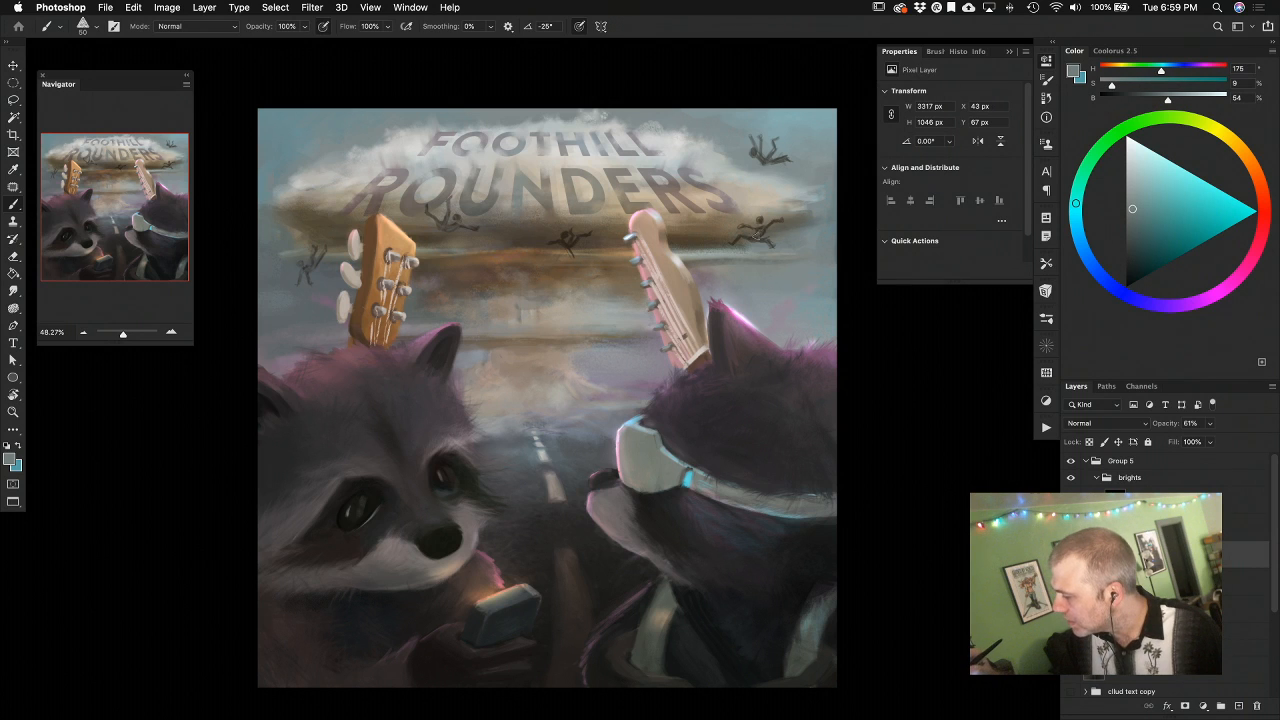
alt+click(755, 234)
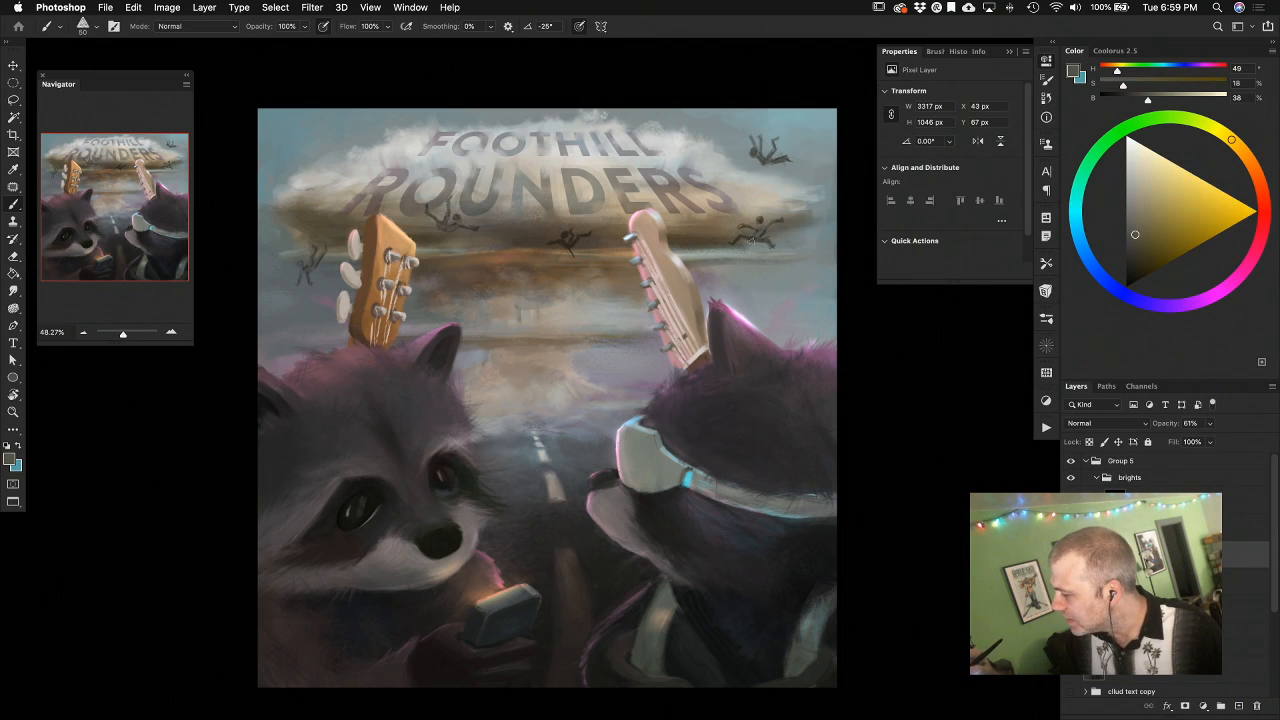
alt+click(760, 231)
Compare the whole picture with and without the falling-figure silhouettes layer at a reduced view
click(1070, 554)
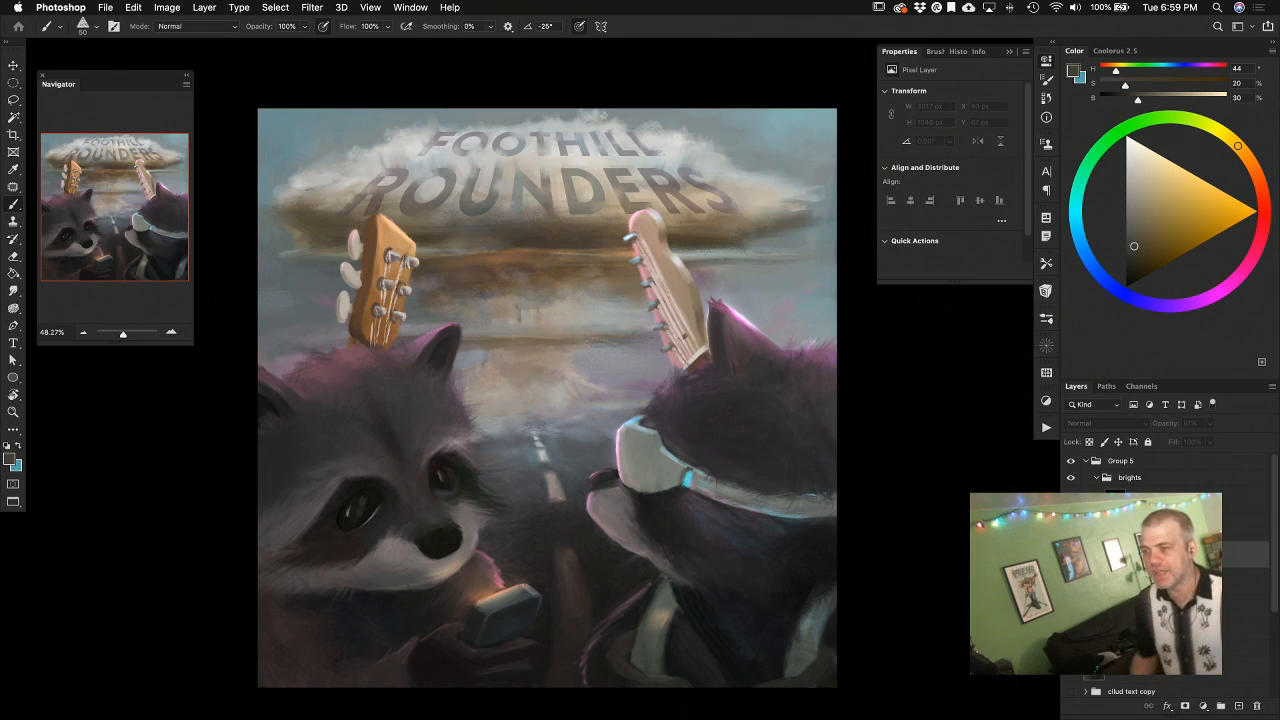
drag(664, 573, 690, 561)
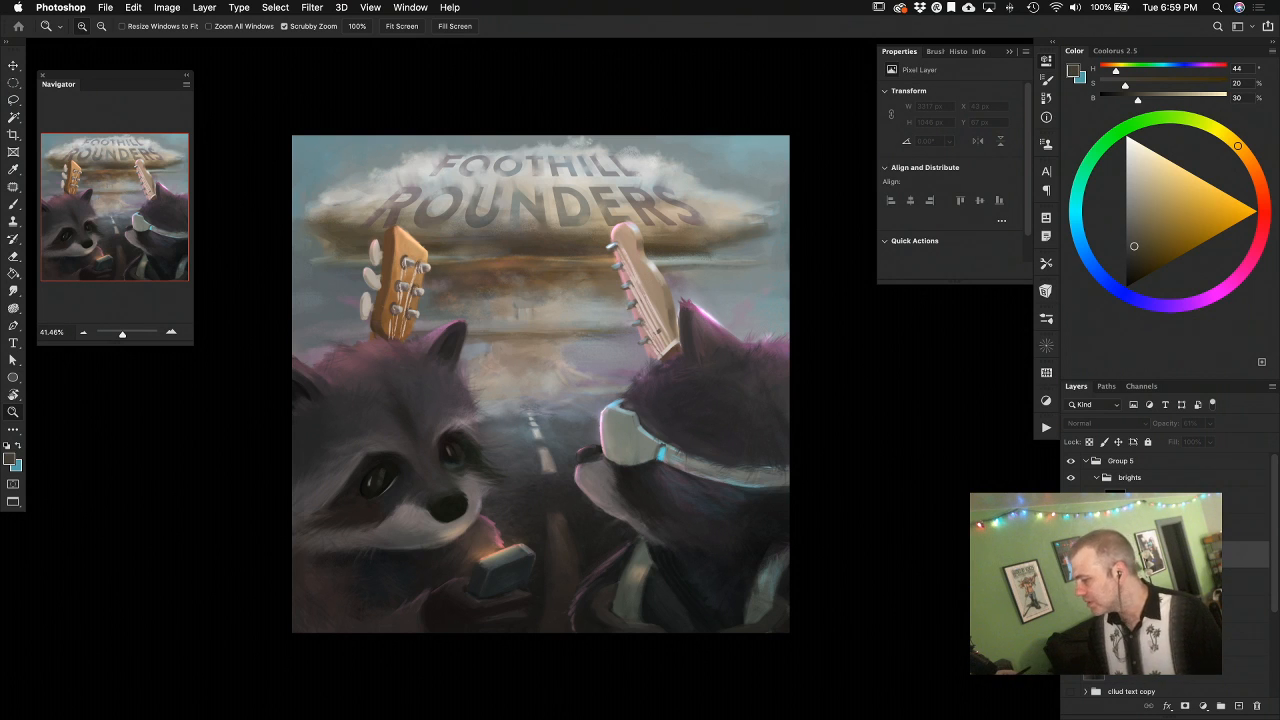
click(1071, 554)
click(1071, 554)
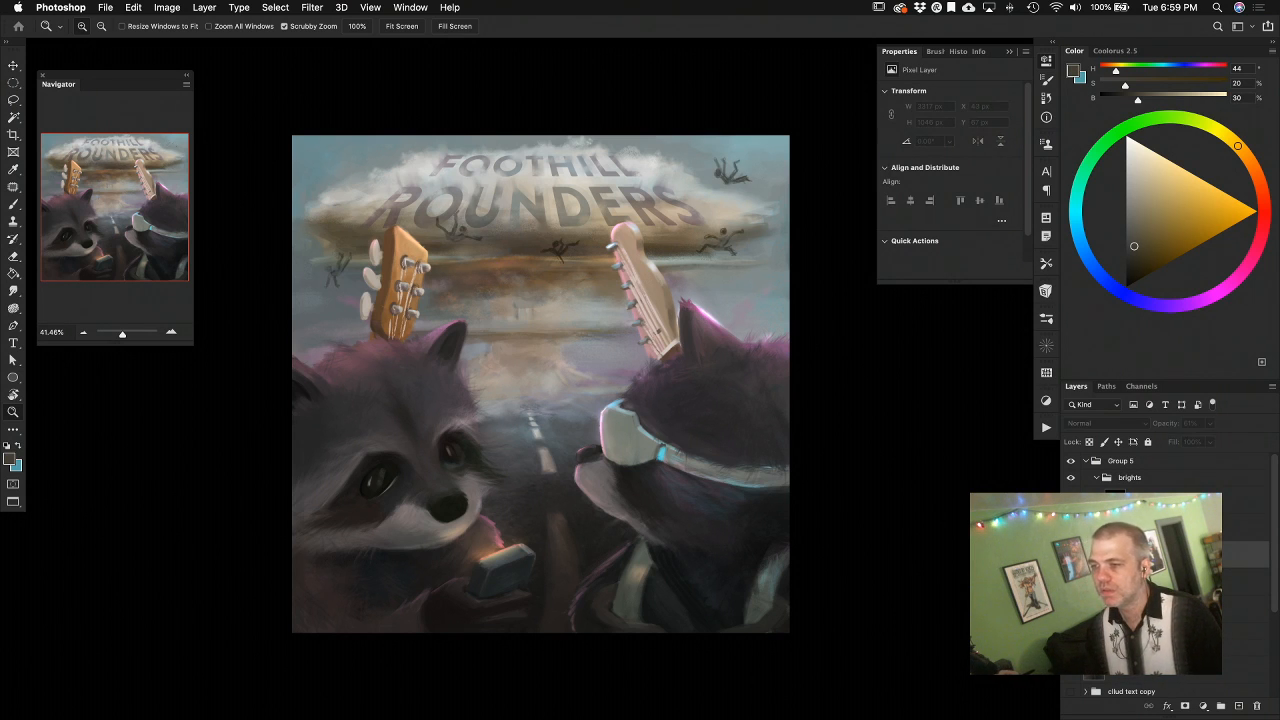
click(1071, 554)
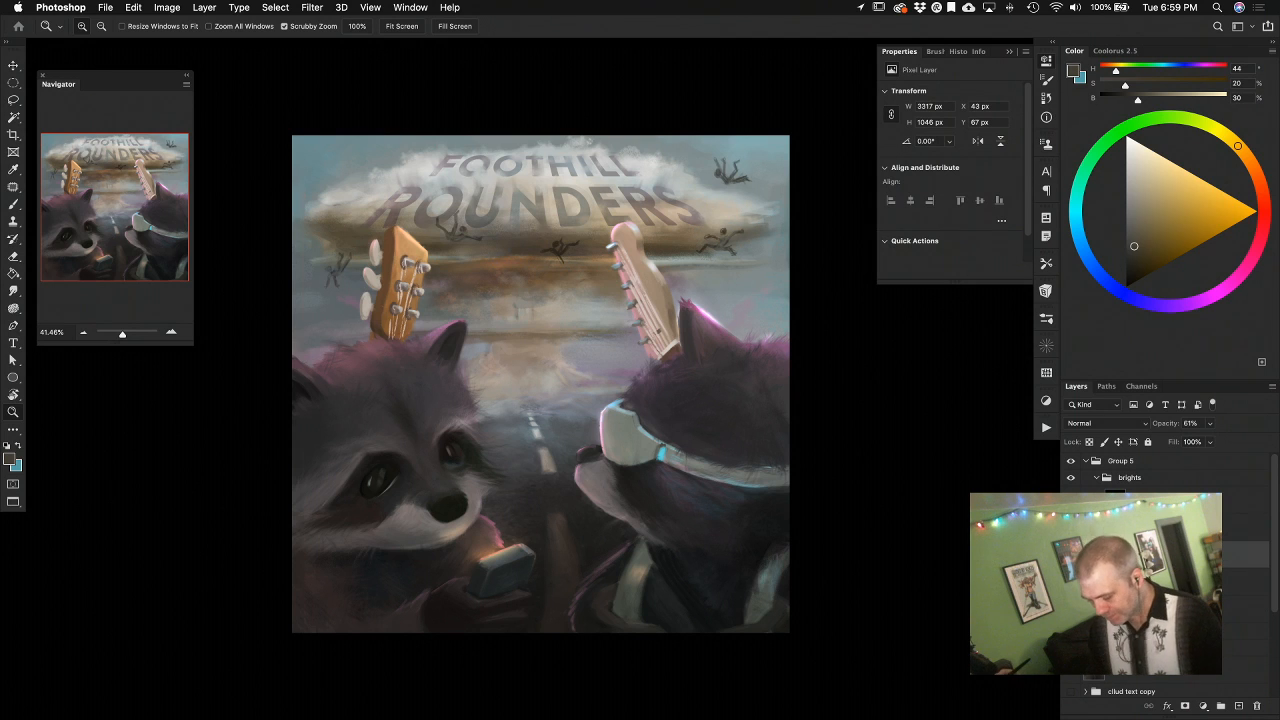
Rotate the falling-figure silhouettes layer clockwise by 4.59 degrees
key(super+t)
drag(788, 281, 809, 286)
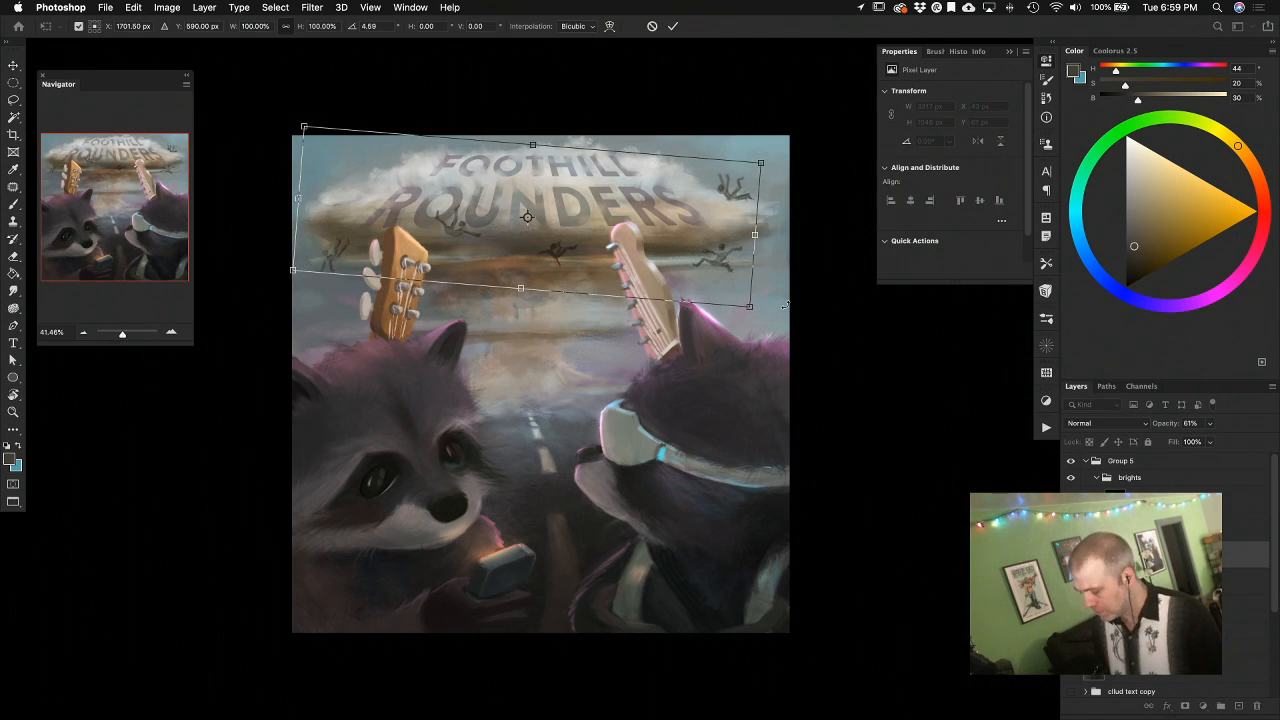
key(Return)
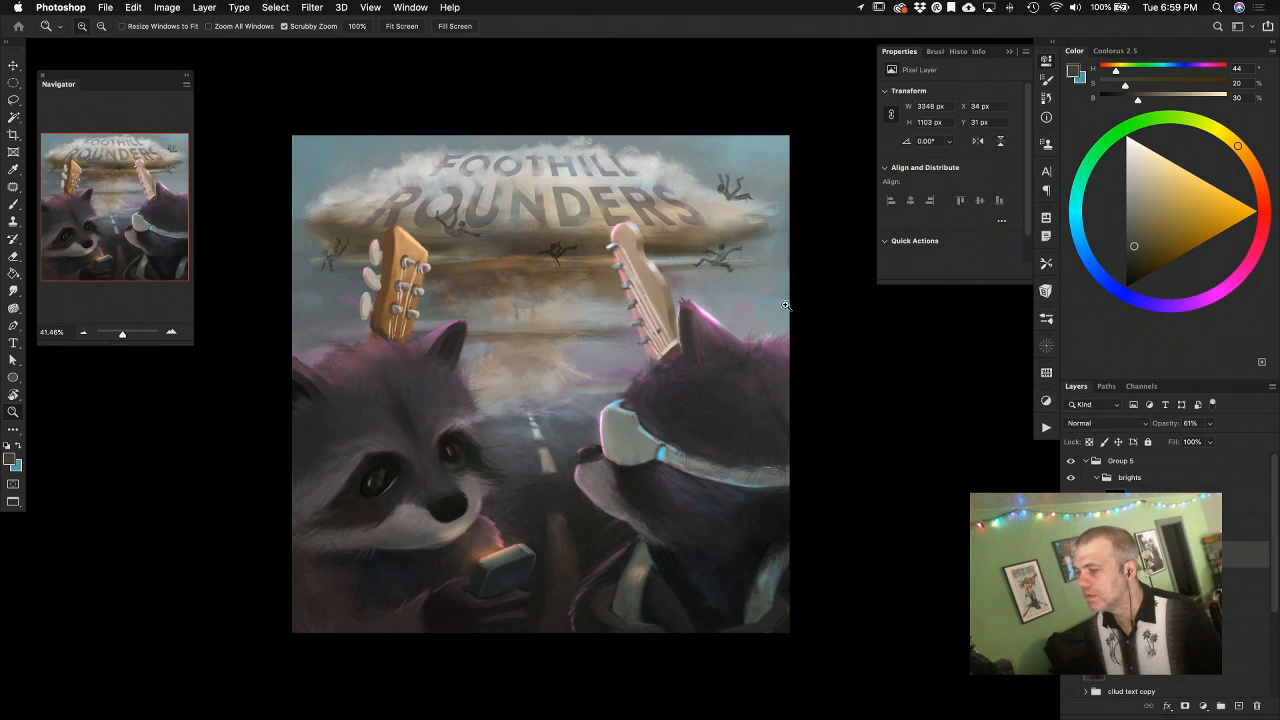
Shift the silhouettes layer down to a Y position of 121 px, trying lower placements along the way
key(v)
key(shift+Down)
key(shift+Down)
key(shift+Down)
key(shift+Down)
key(shift+Down)
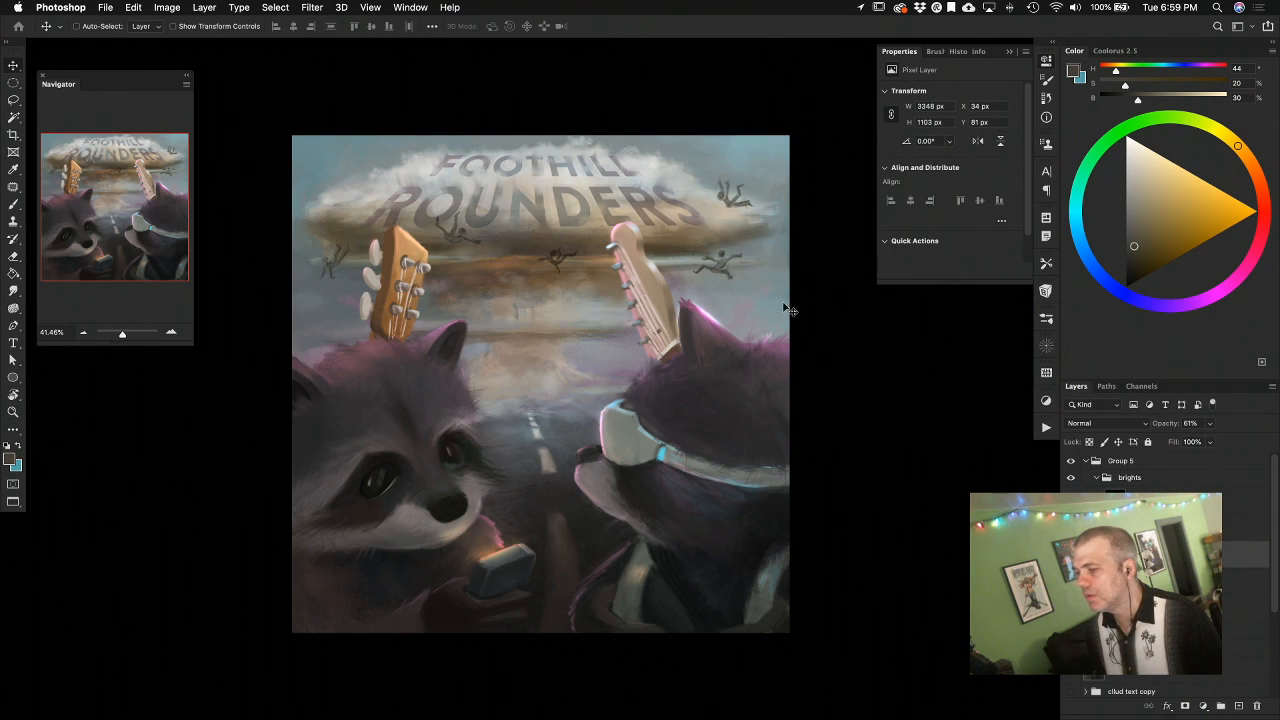
key(shift+Down)
key(shift+Down)
key(shift+Down)
key(shift+Down)
key(shift+Down)
key(shift+Down)
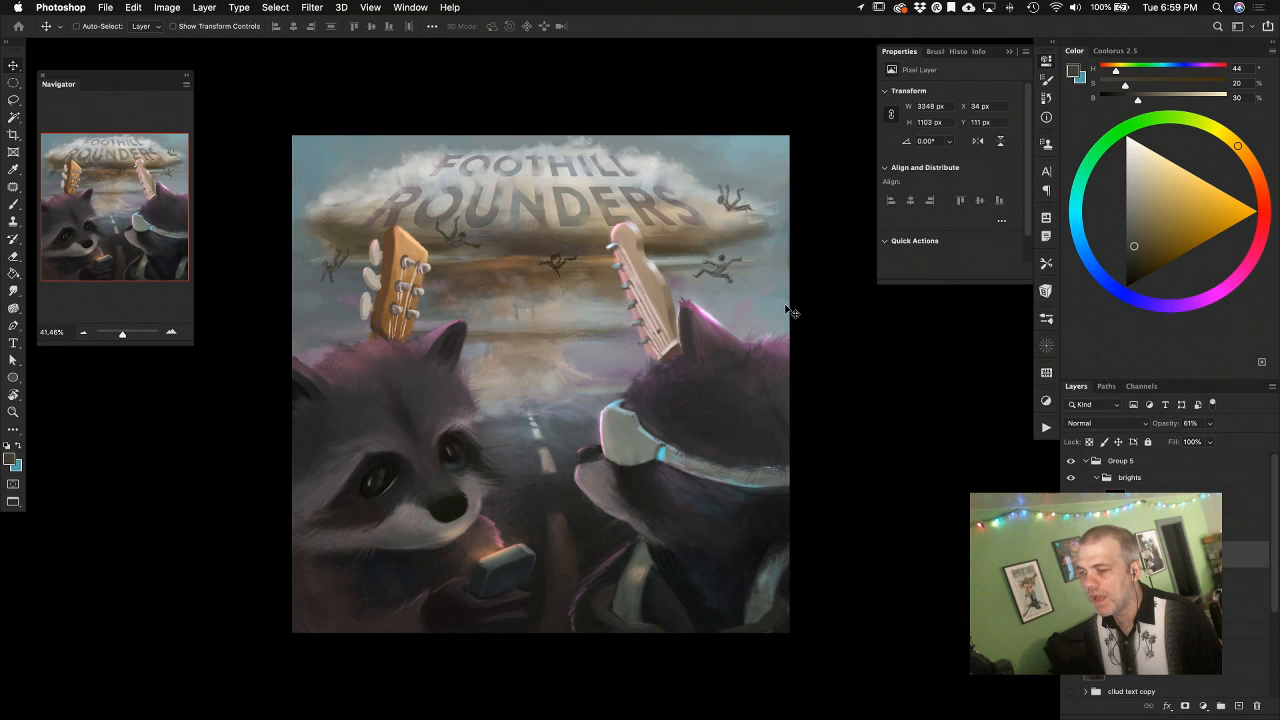
key(shift+Down)
key(shift+Down)
key(shift+Down)
key(shift+Down)
key(shift+Down)
key(shift+Down)
key(shift+Down)
key(shift+Down)
key(shift+Down)
key(shift+Down)
key(shift+Down)
key(shift+Down)
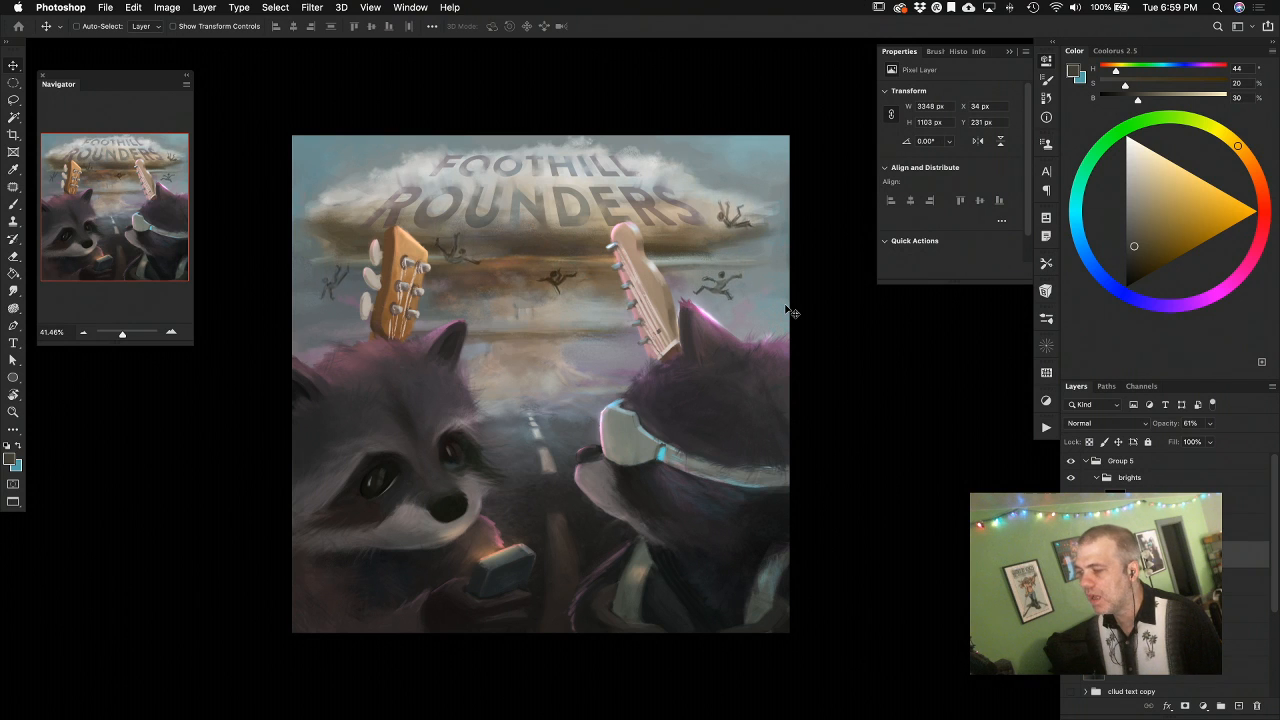
key(shift+Down)
key(shift+Down)
key(shift+Down)
key(shift+Down)
key(shift+Up)
key(shift+Up)
key(shift+Up)
key(shift+Up)
key(shift+Up)
key(shift+Up)
key(shift+Up)
key(shift+Up)
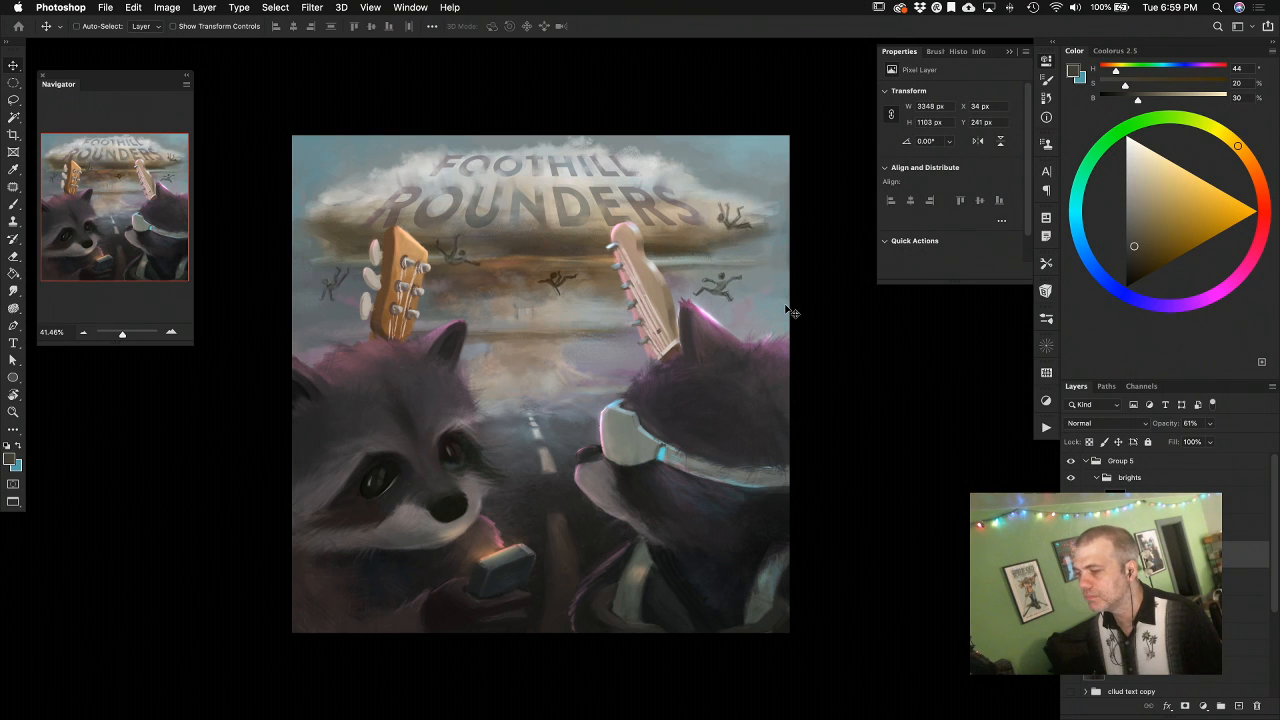
key(shift+Up)
key(shift+Up)
key(shift+Up)
key(shift+Up)
key(shift+Up)
key(shift+Up)
key(shift+Up)
key(shift+Up)
key(shift+Up)
key(shift+Up)
key(shift+Up)
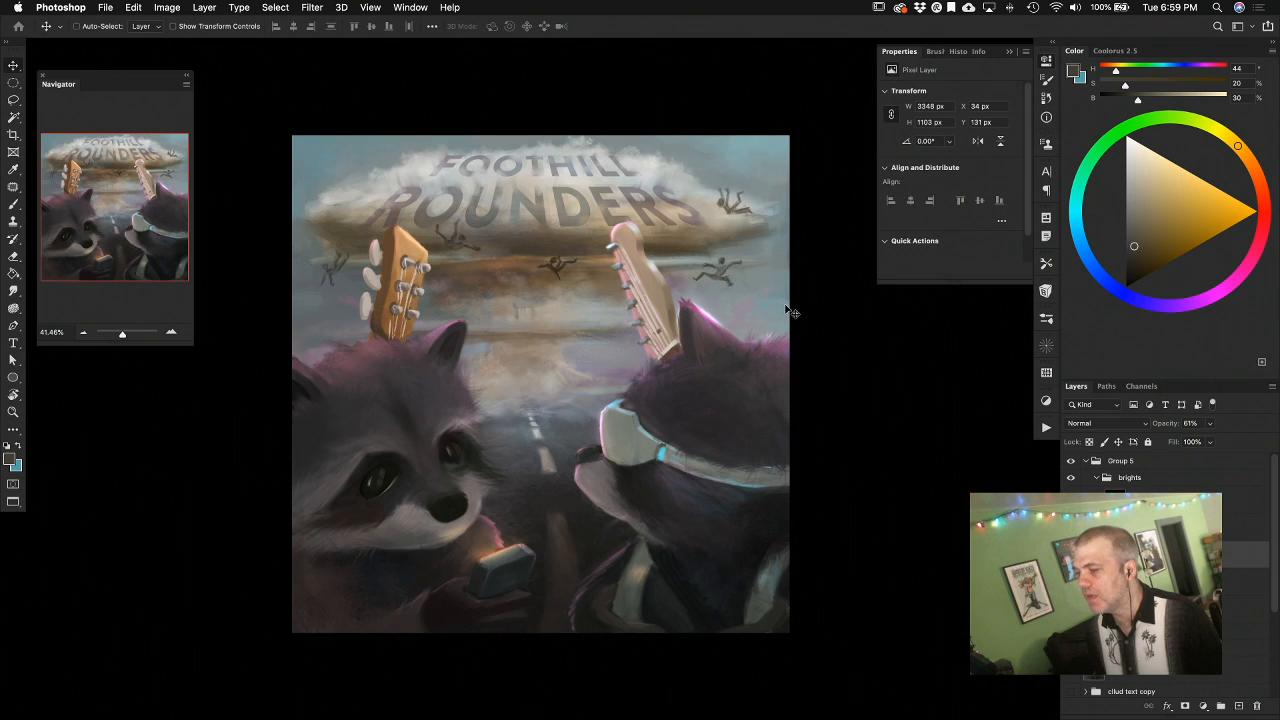
key(shift+Down)
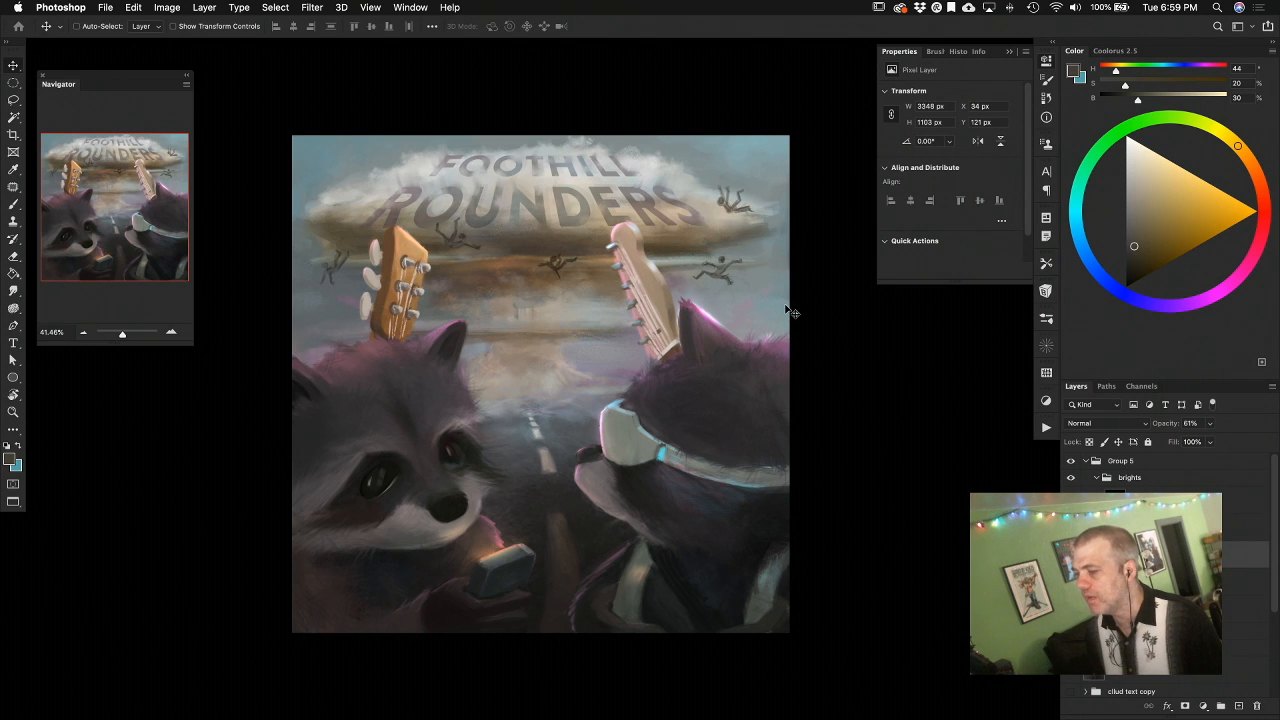
Blend the falling figure between the two headstocks into the cloud base with sampled light and dark brown tones
key(b)
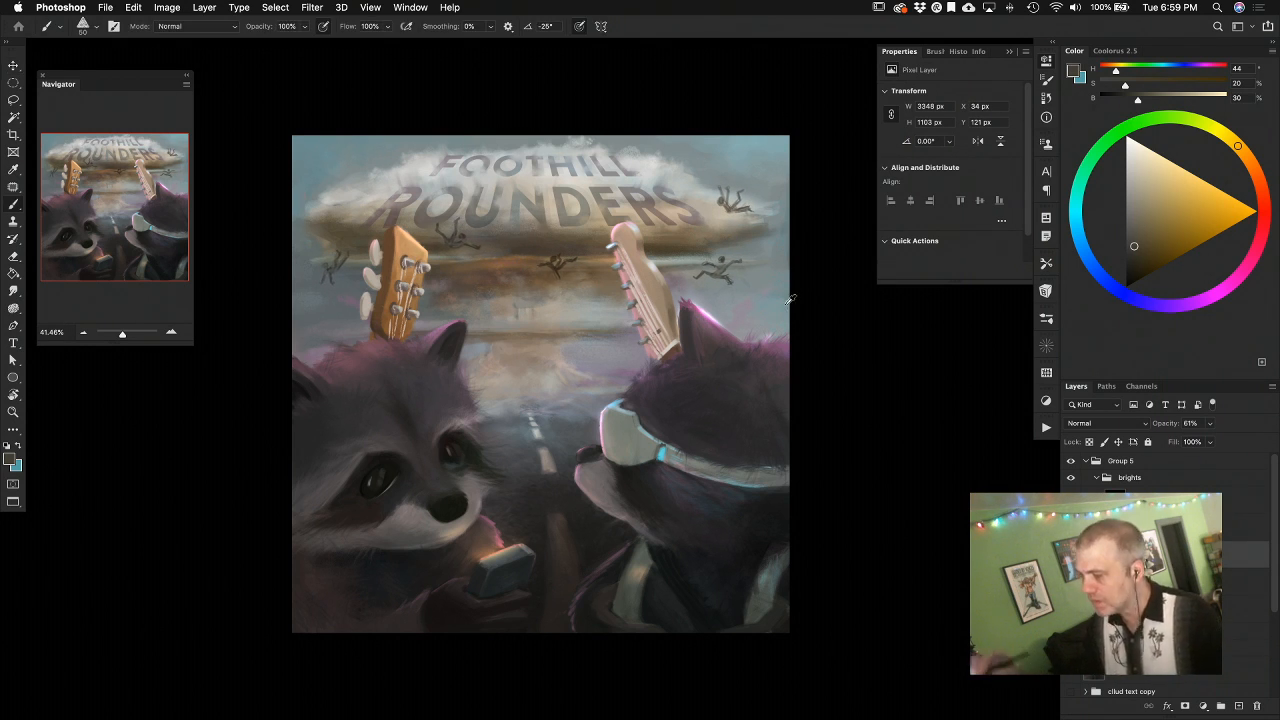
alt+click(572, 264)
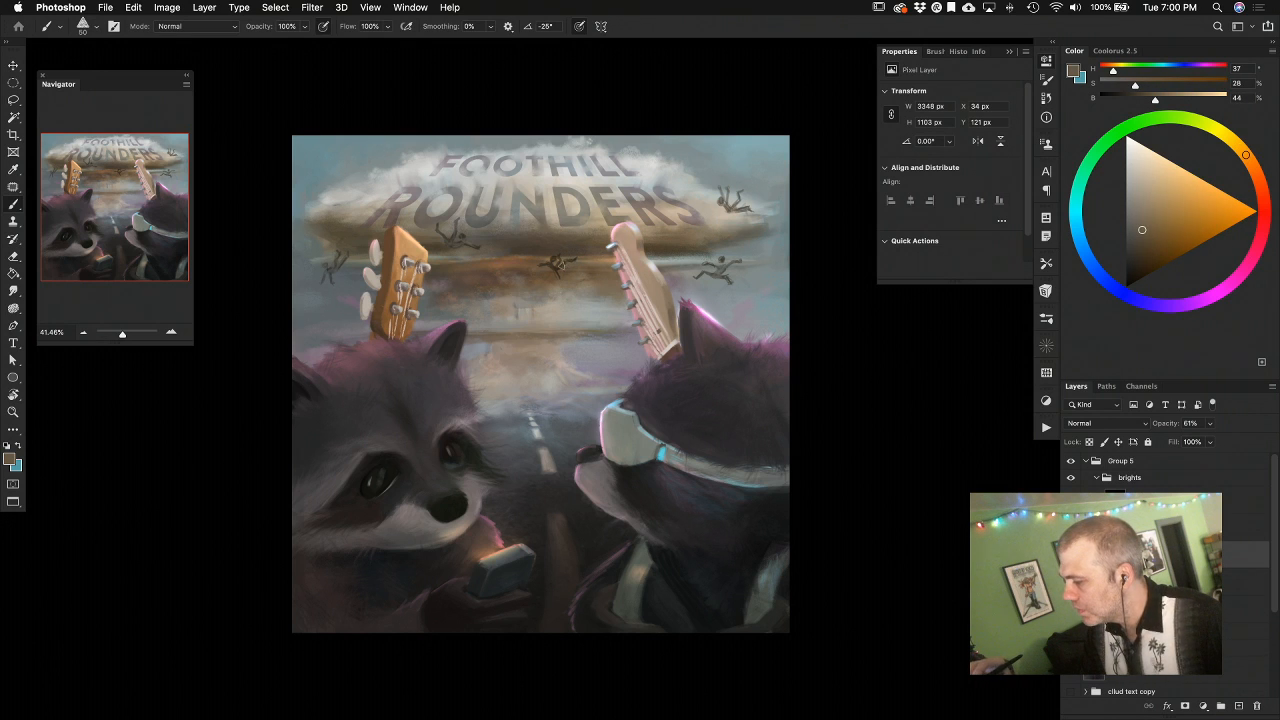
alt+click(566, 258)
alt+click(561, 262)
alt+click(553, 262)
alt+click(551, 262)
alt+click(540, 268)
alt+click(547, 263)
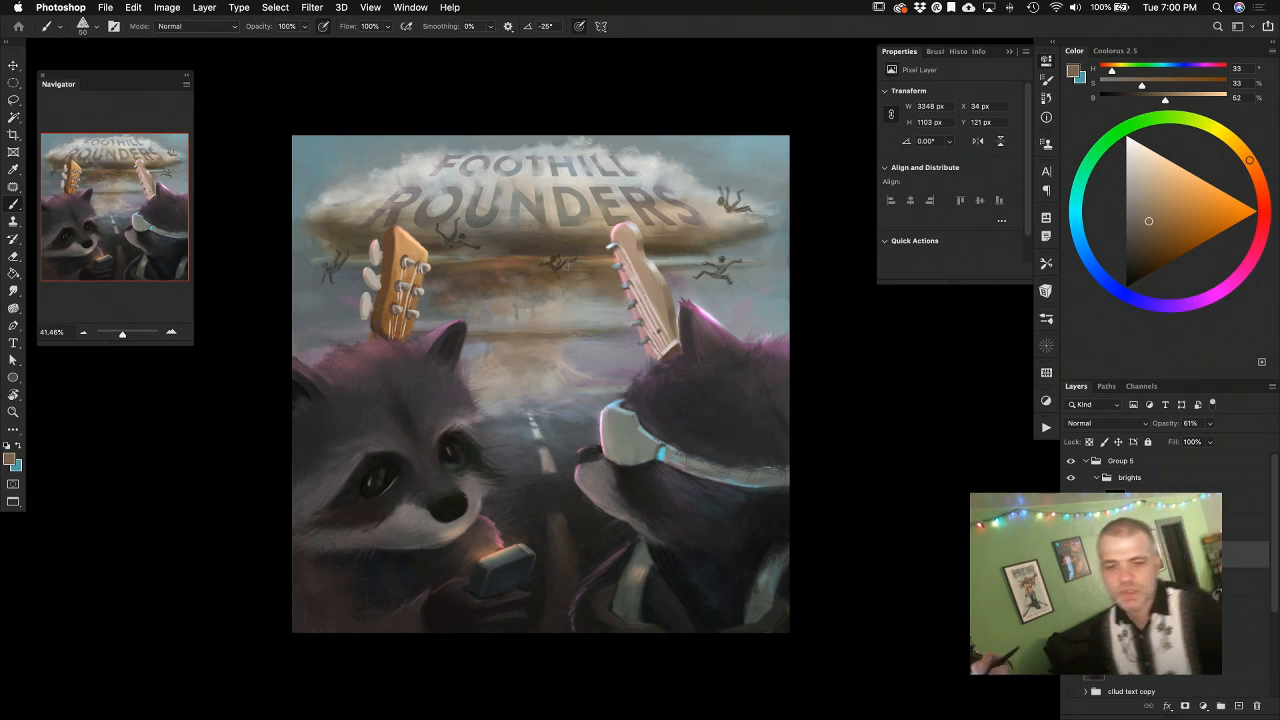
alt+click(558, 265)
alt+click(564, 272)
alt+click(555, 275)
alt+click(547, 266)
alt+click(552, 261)
alt+click(558, 246)
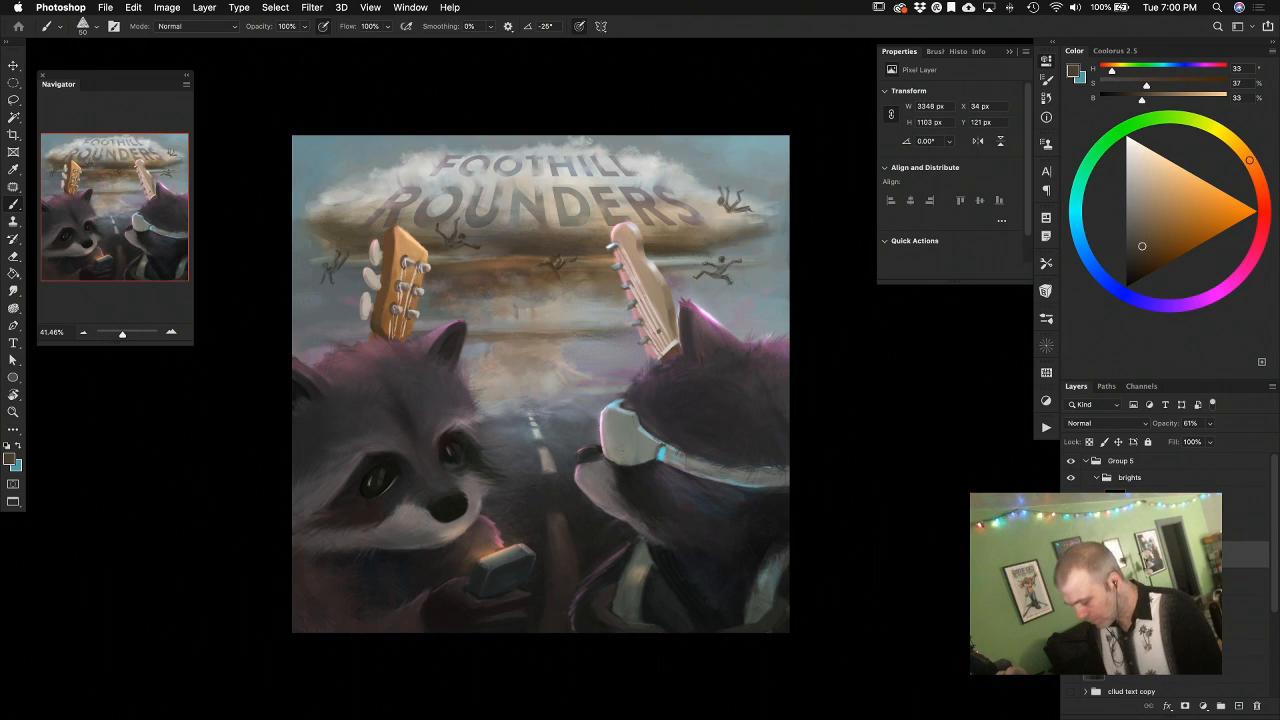
Reduce the brush to size 20 and soften the two figures right of the pale headstock with sampled greys and browns
key(p)
key(b)
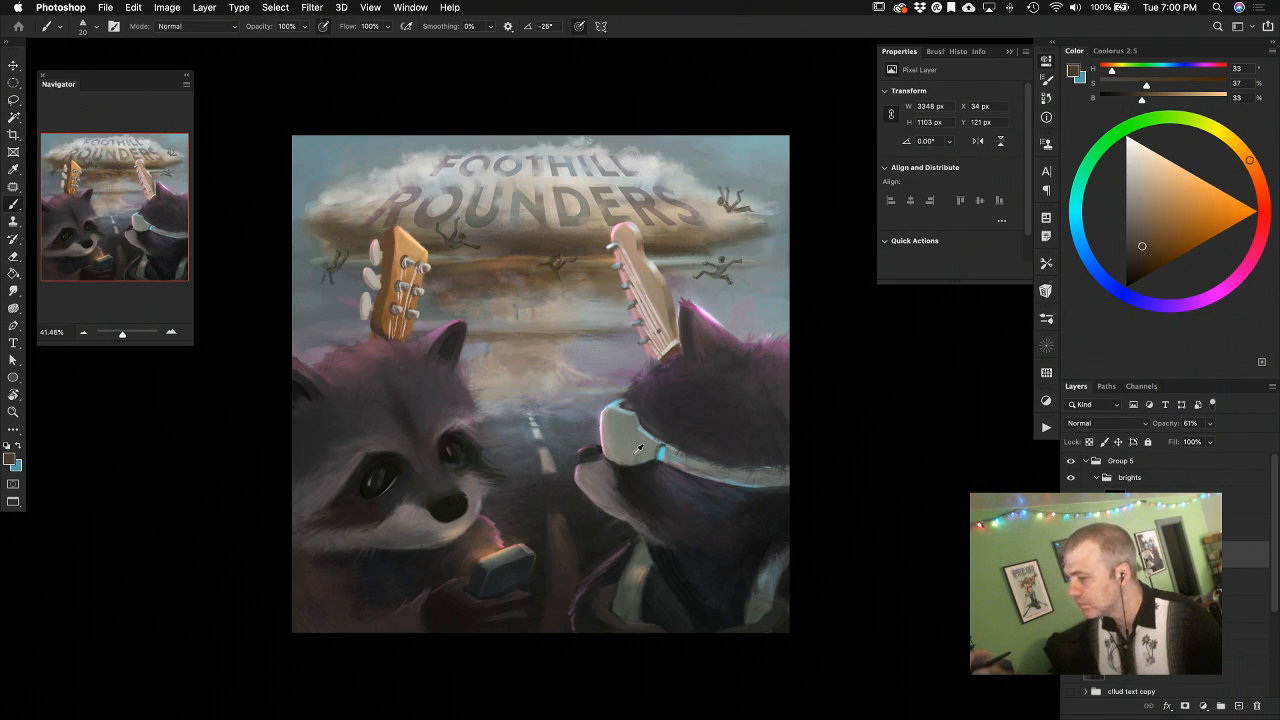
alt+click(723, 264)
alt+click(727, 250)
drag(726, 248, 730, 265)
alt+click(722, 264)
alt+click(728, 258)
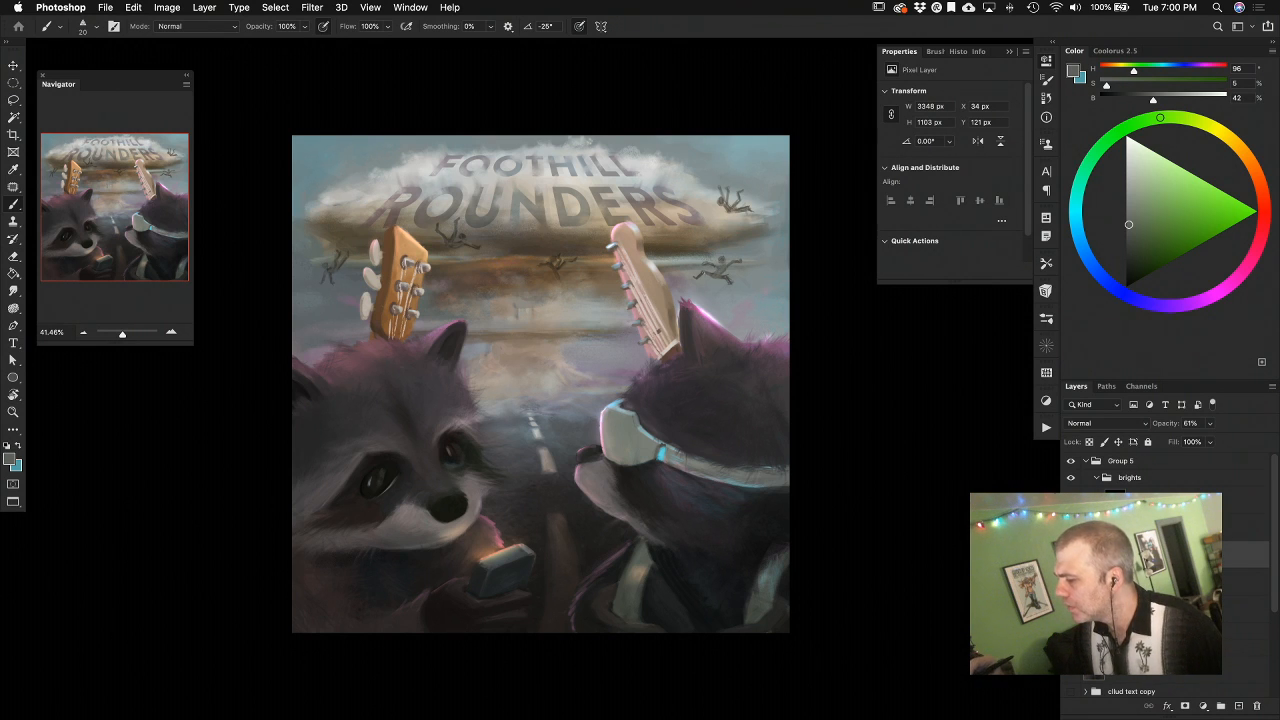
alt+click(725, 265)
alt+click(735, 263)
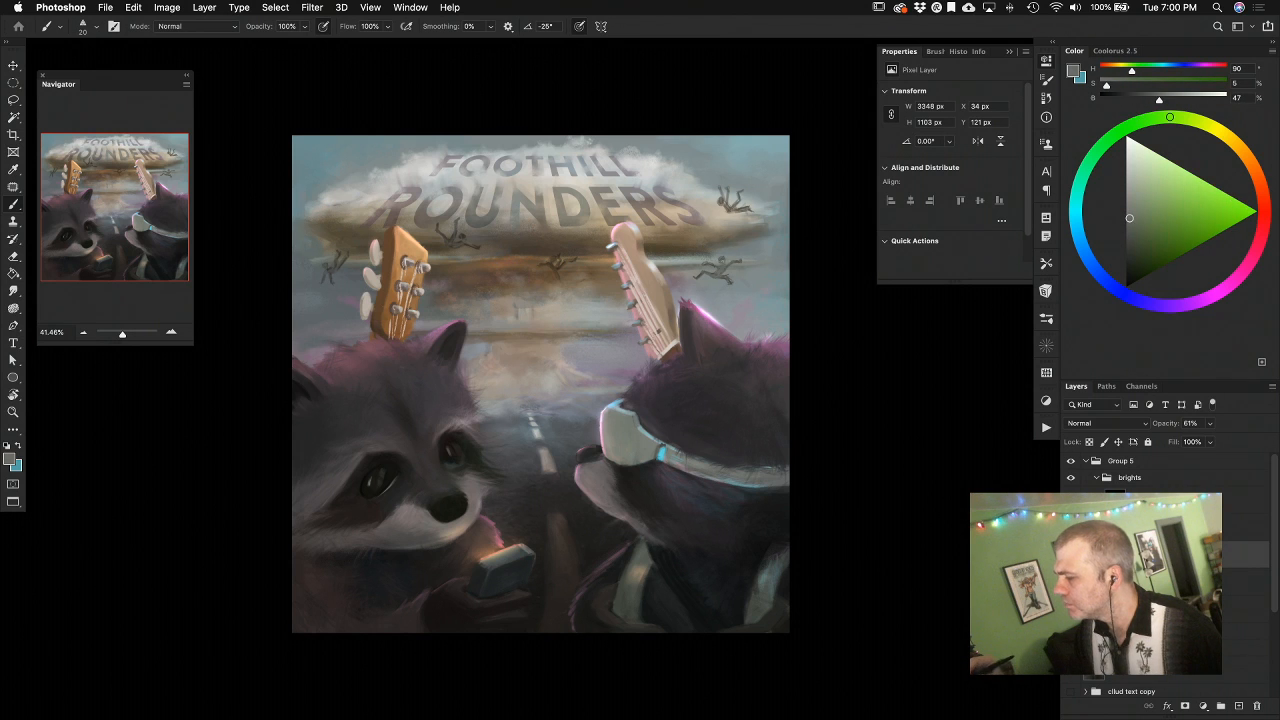
alt+click(717, 269)
alt+click(697, 279)
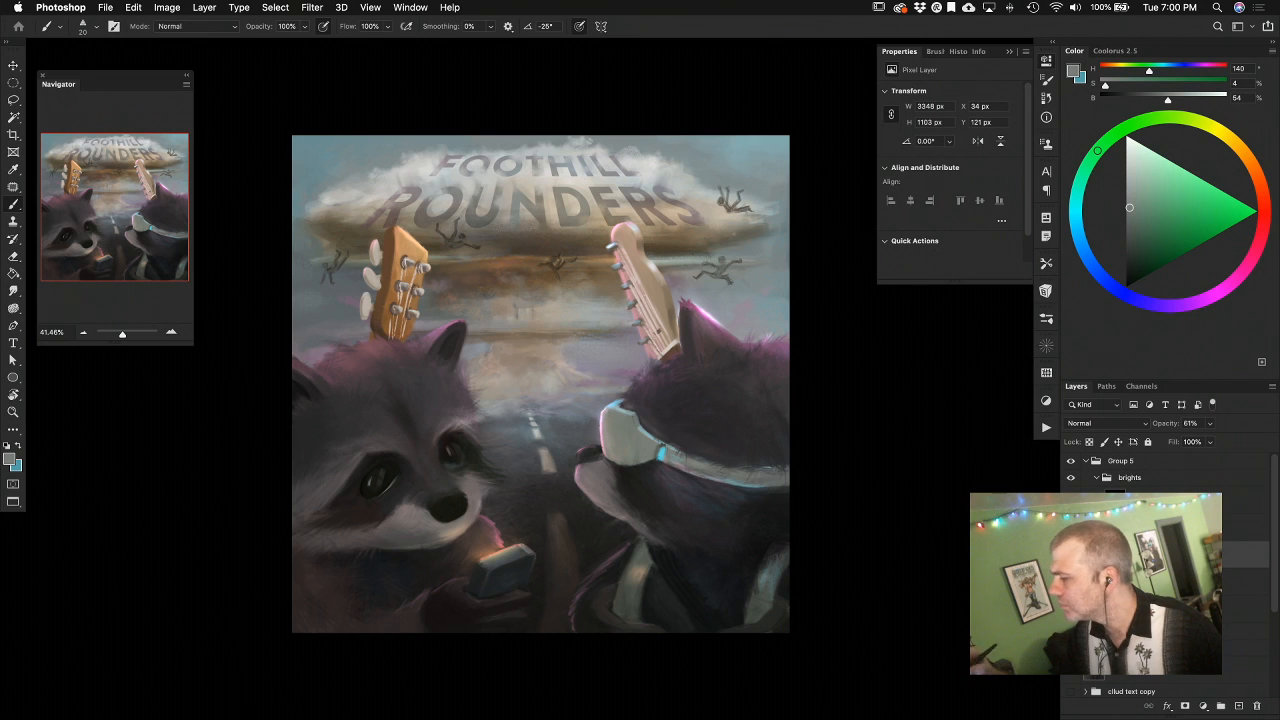
alt+click(736, 200)
alt+click(734, 204)
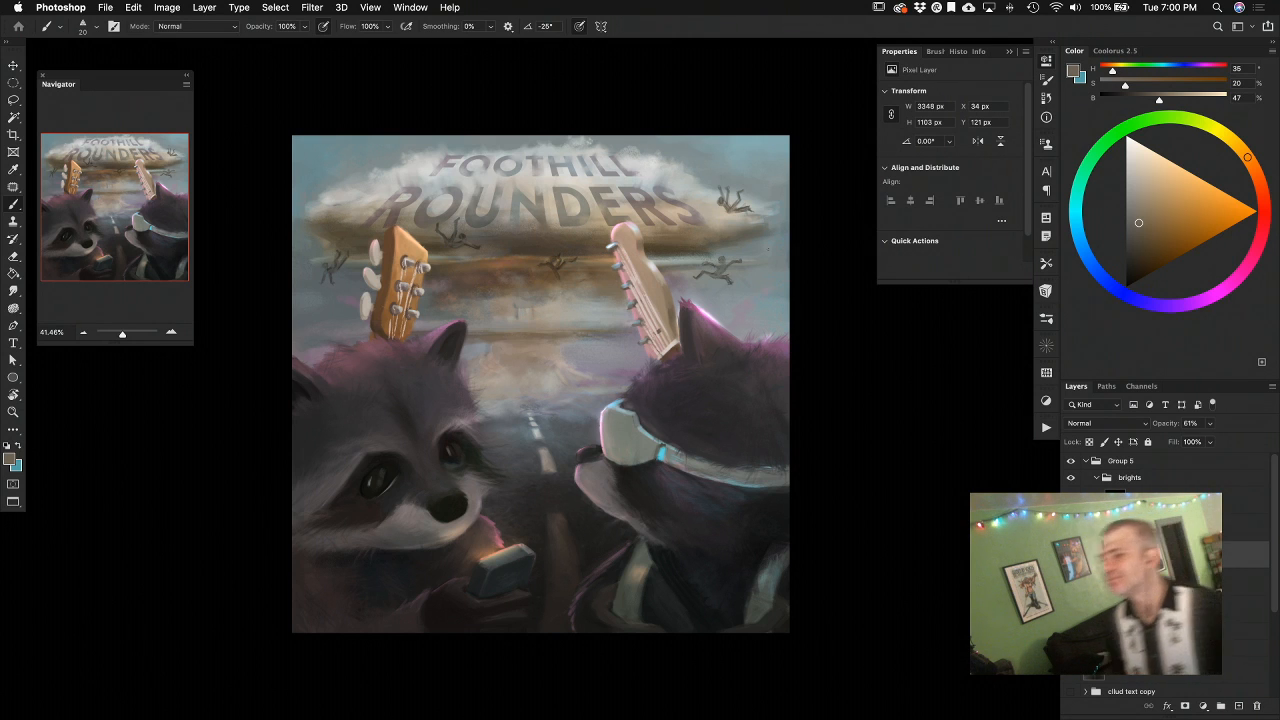
Repaint the falling figure just right of the orange headstock with brown and grey tones sampled from the figure and cloud
alt+click(460, 228)
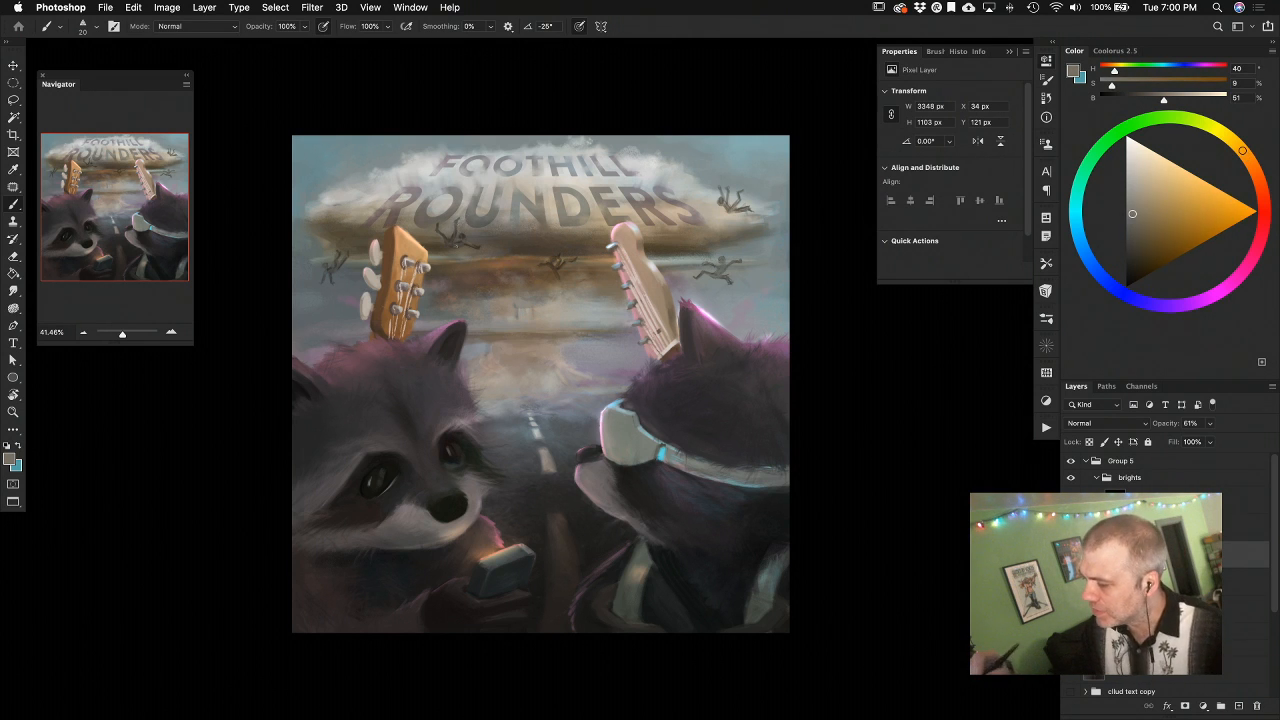
alt+click(475, 263)
alt+click(447, 234)
alt+click(447, 243)
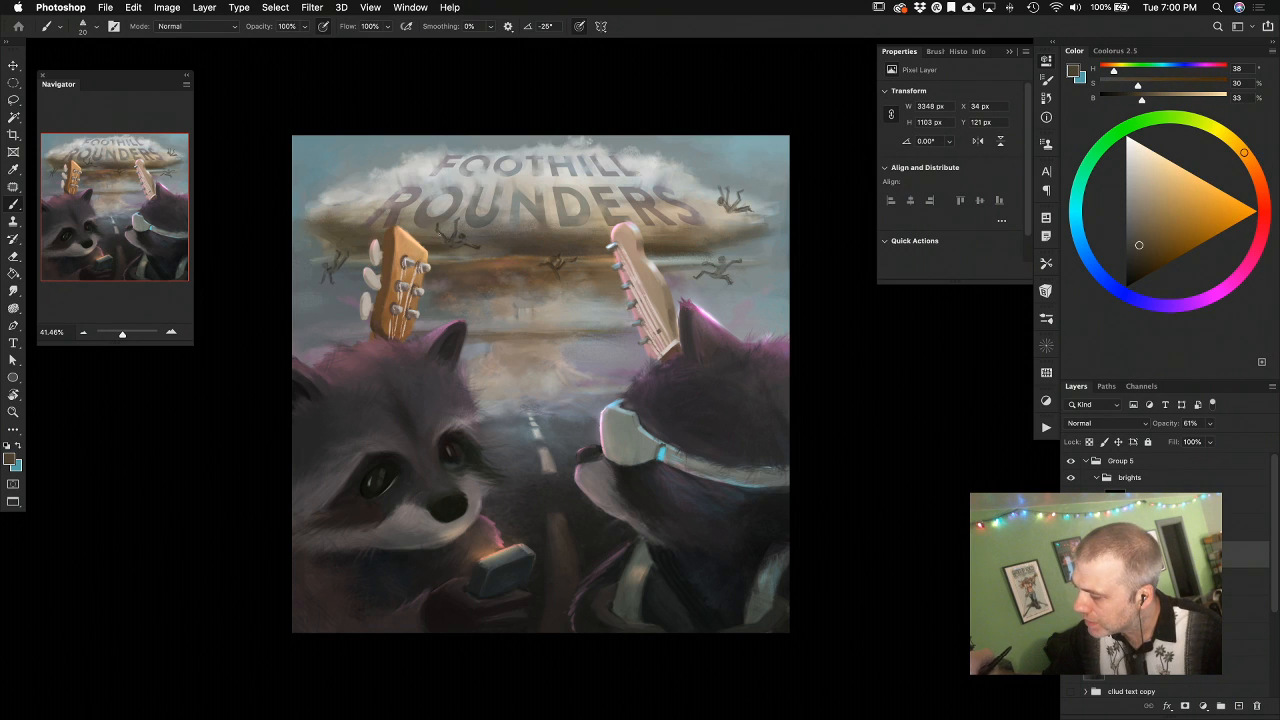
alt+click(469, 249)
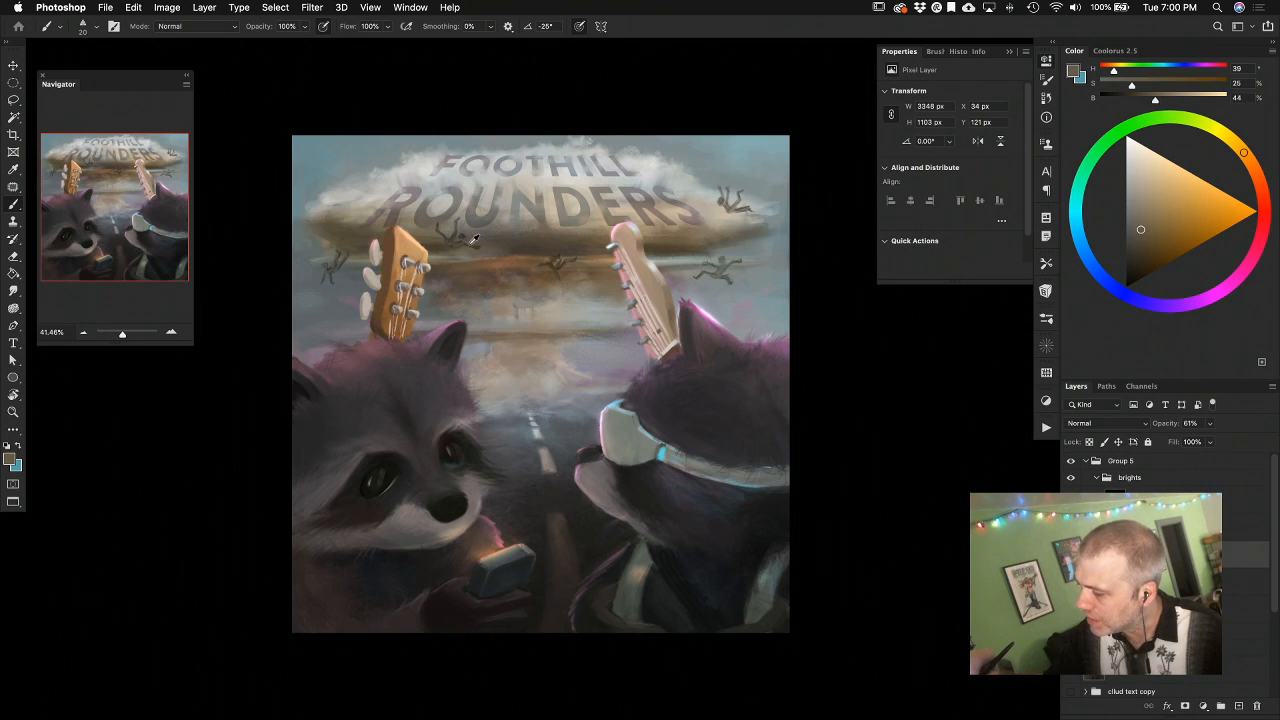
alt+click(473, 247)
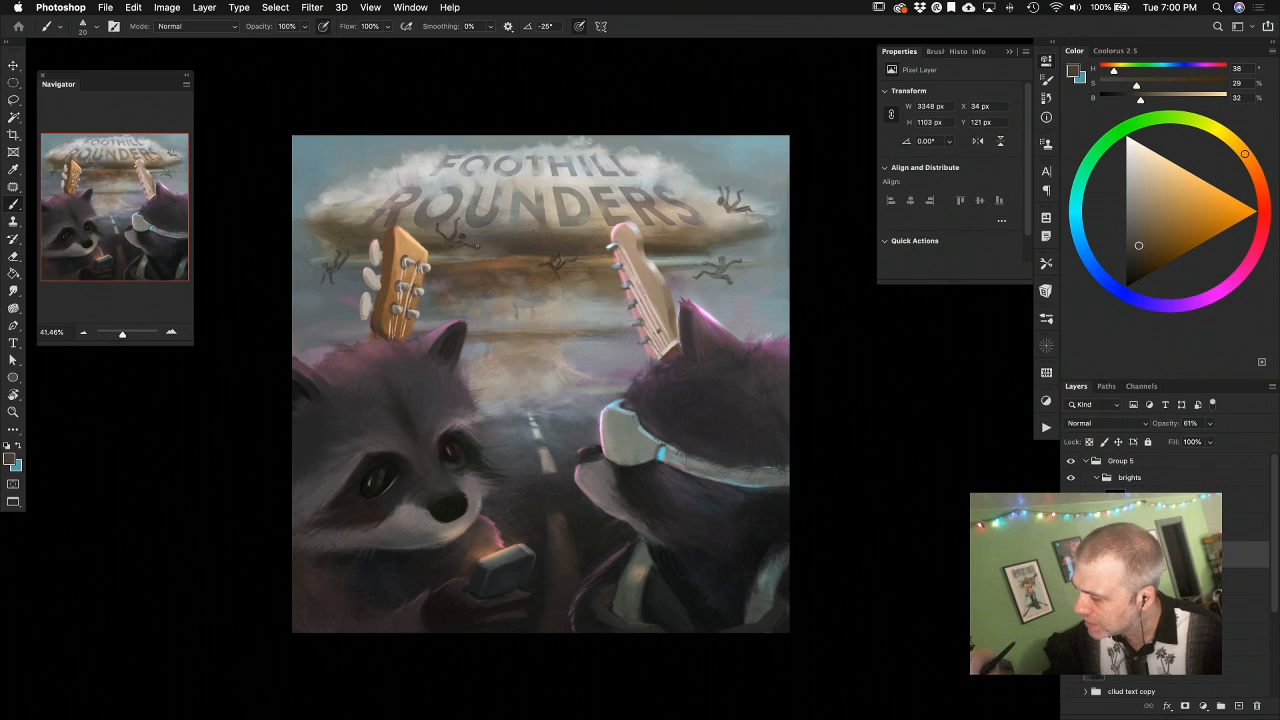
alt+click(468, 240)
alt+click(459, 245)
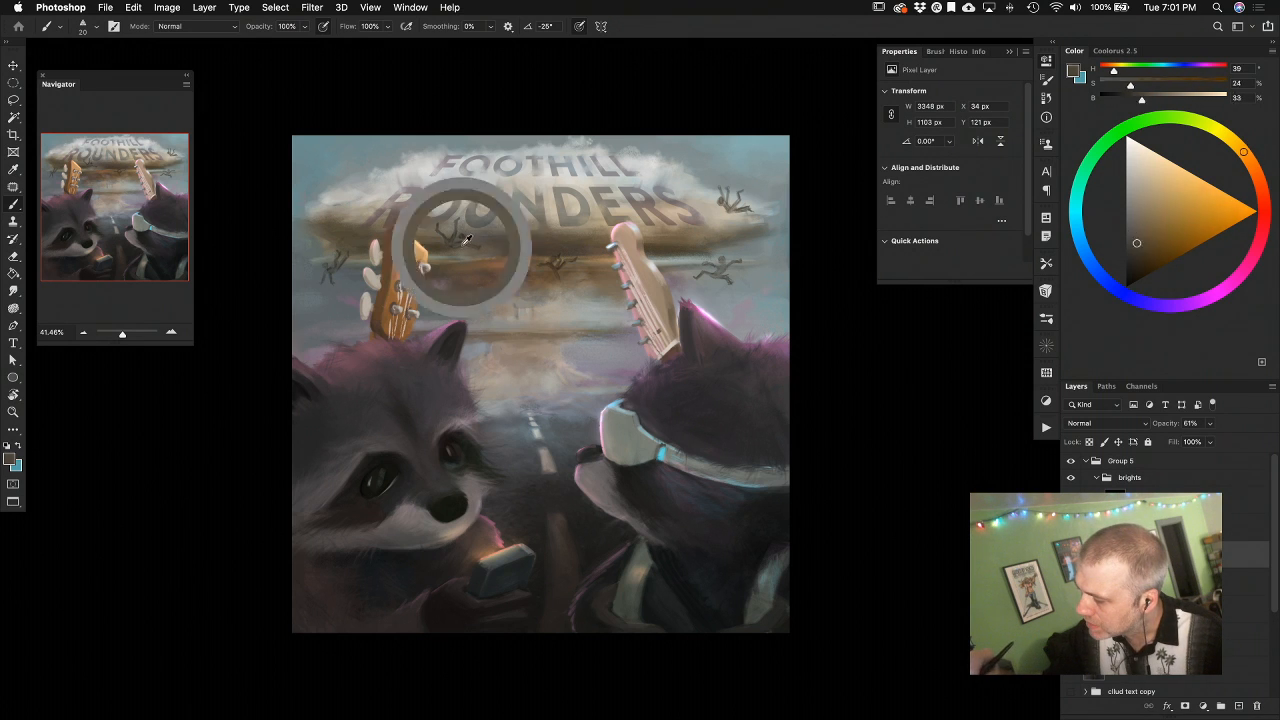
alt+click(457, 241)
alt+click(465, 233)
alt+click(472, 225)
alt+click(465, 230)
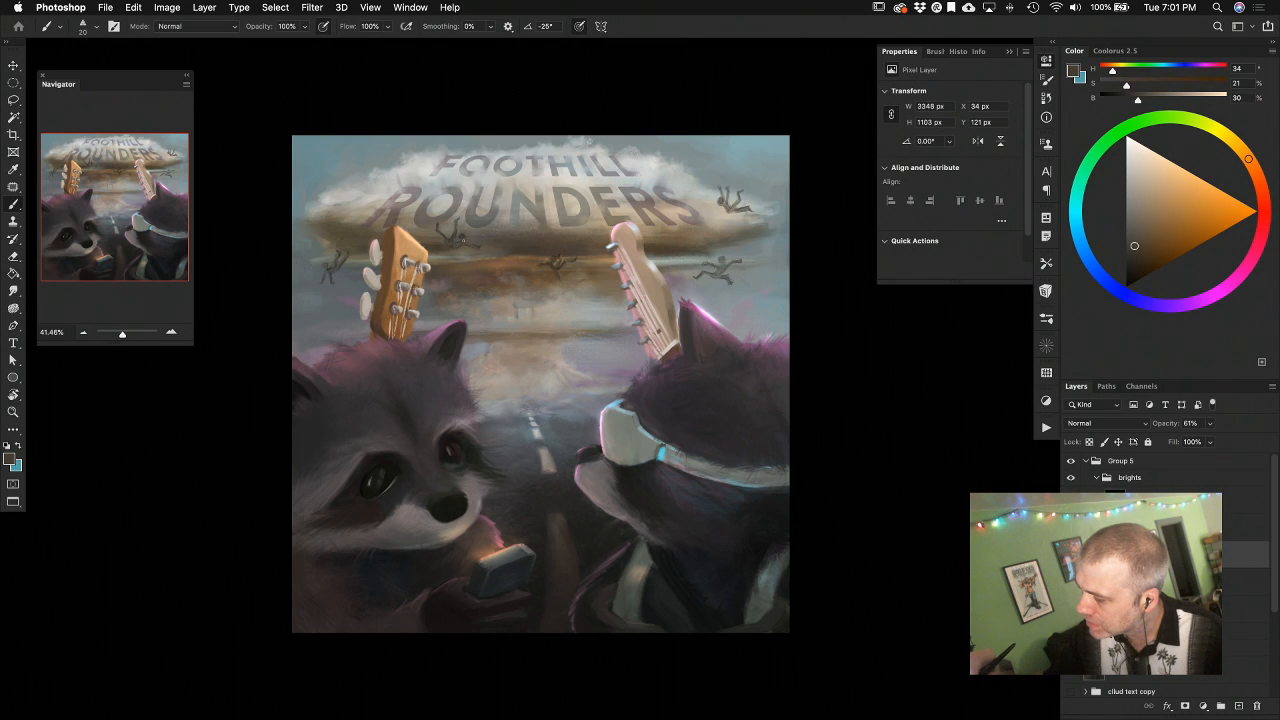
Blend the horizontal falling figure right of the pale headstock into the sky with sampled greys and browns
alt+click(563, 261)
alt+click(730, 268)
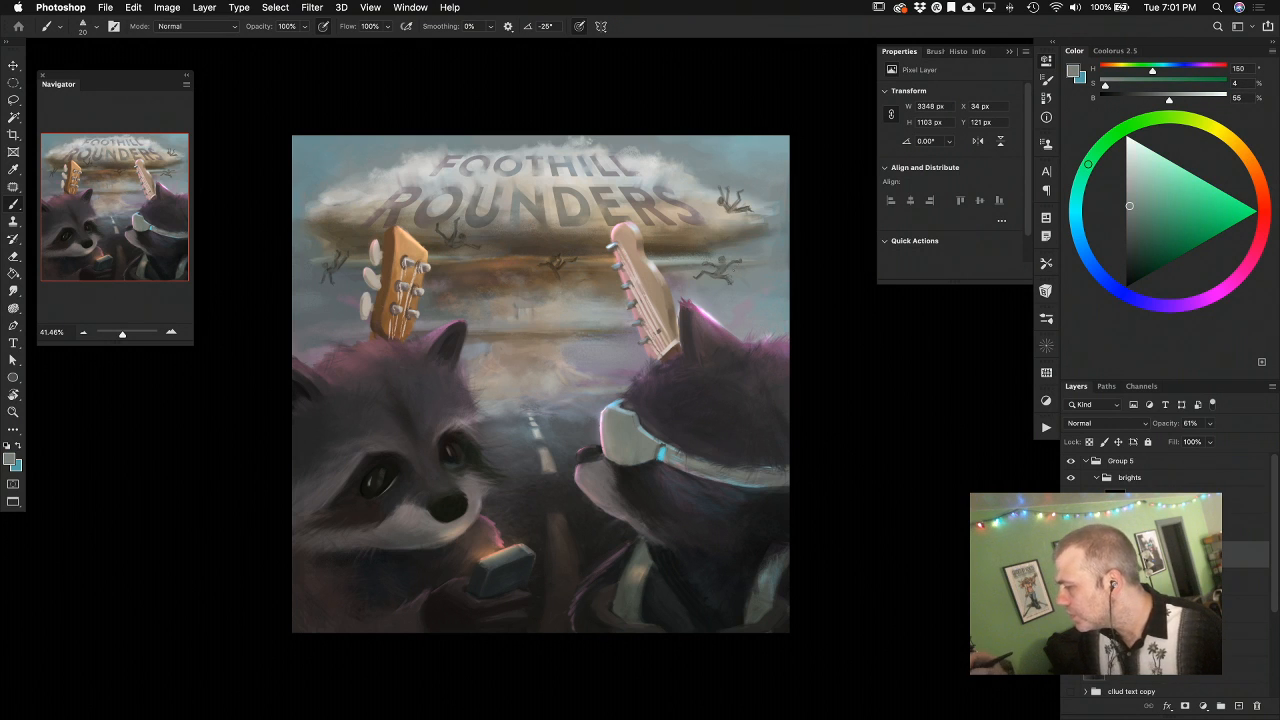
alt+click(702, 232)
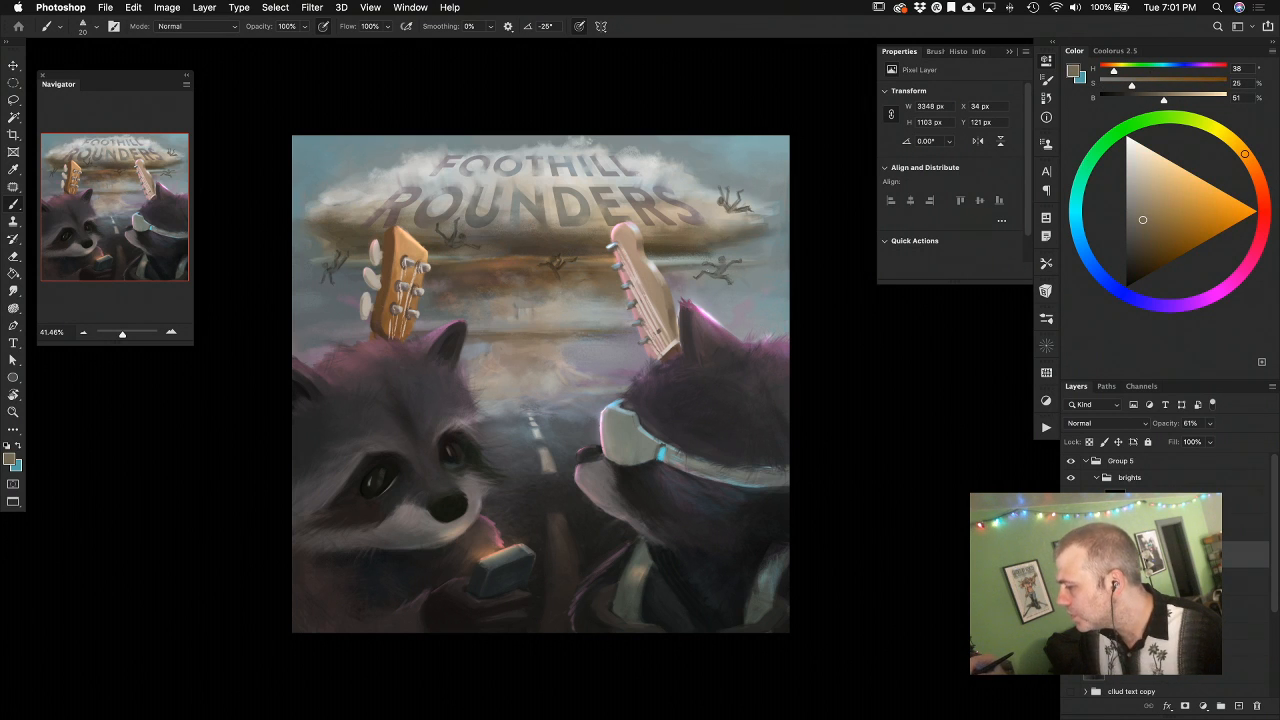
alt+click(700, 236)
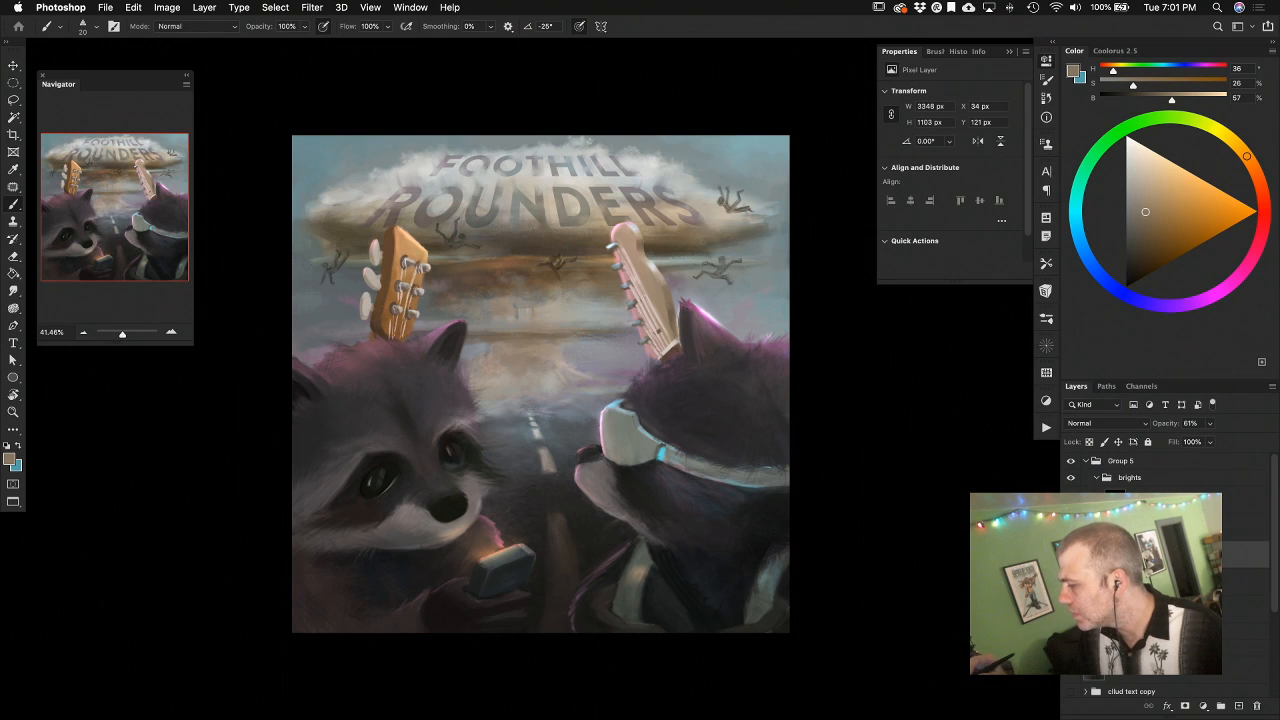
alt+click(730, 264)
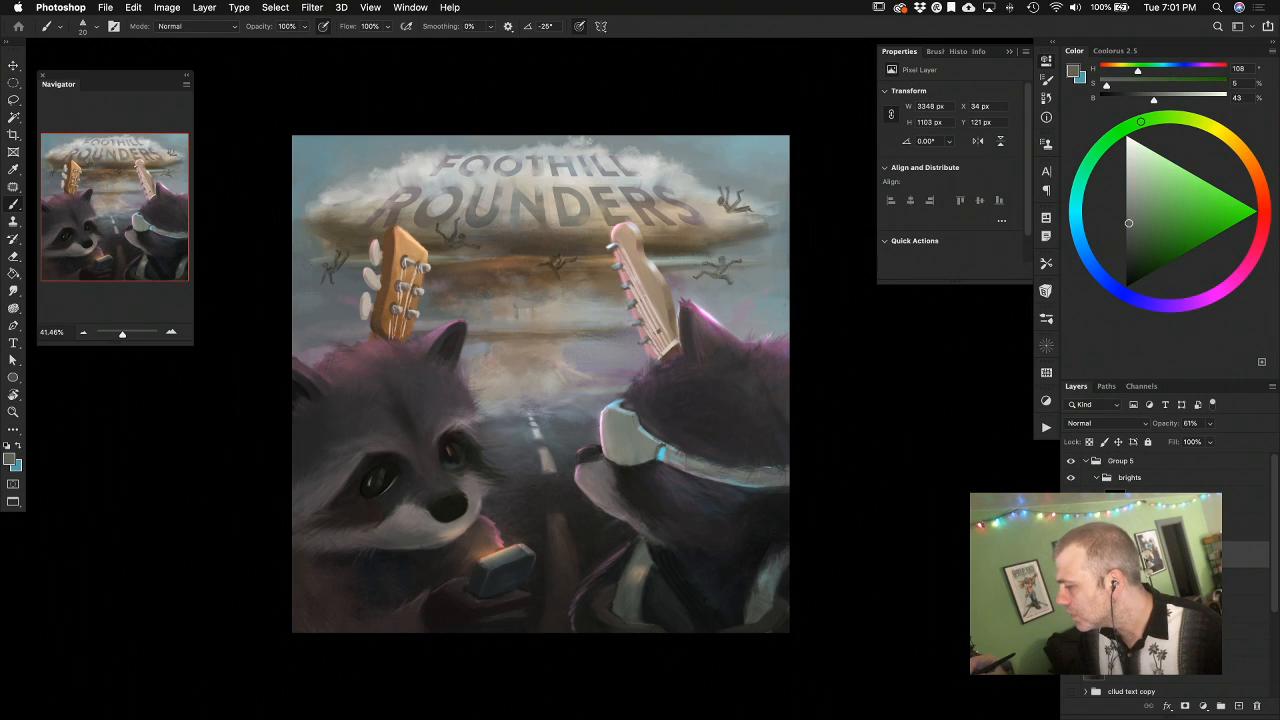
alt+click(723, 270)
alt+click(729, 267)
alt+click(734, 272)
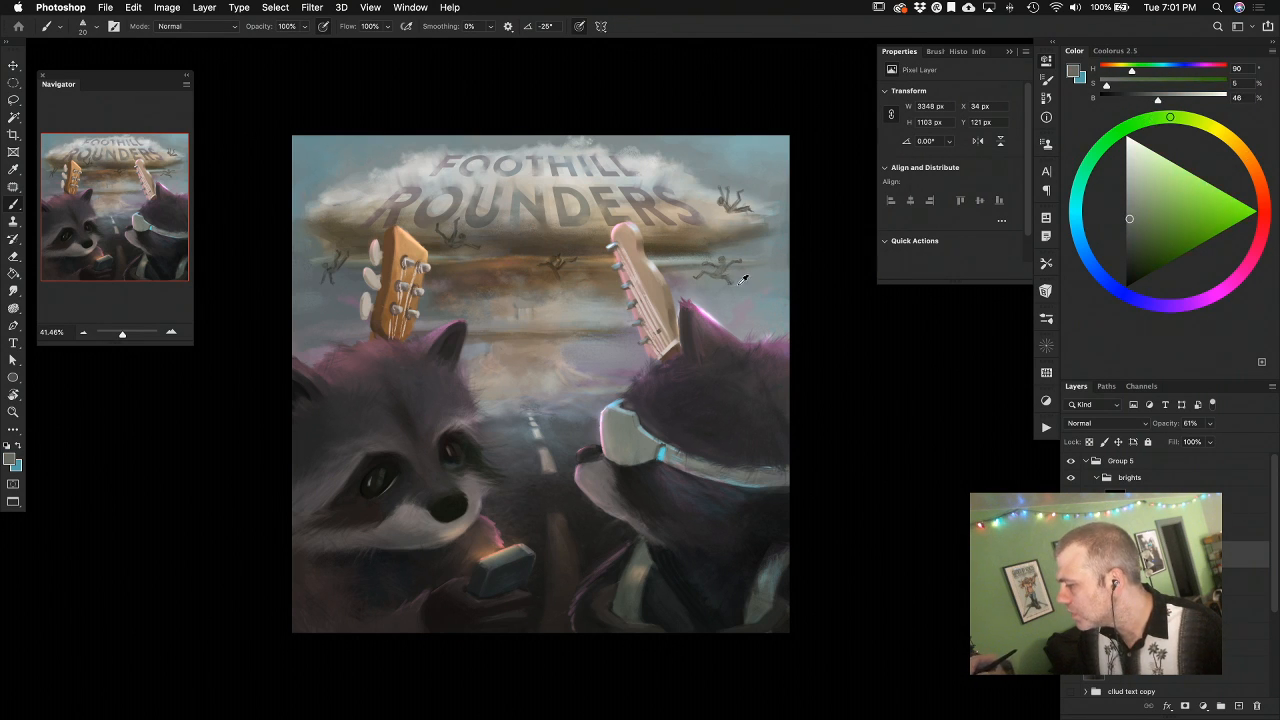
alt+click(743, 280)
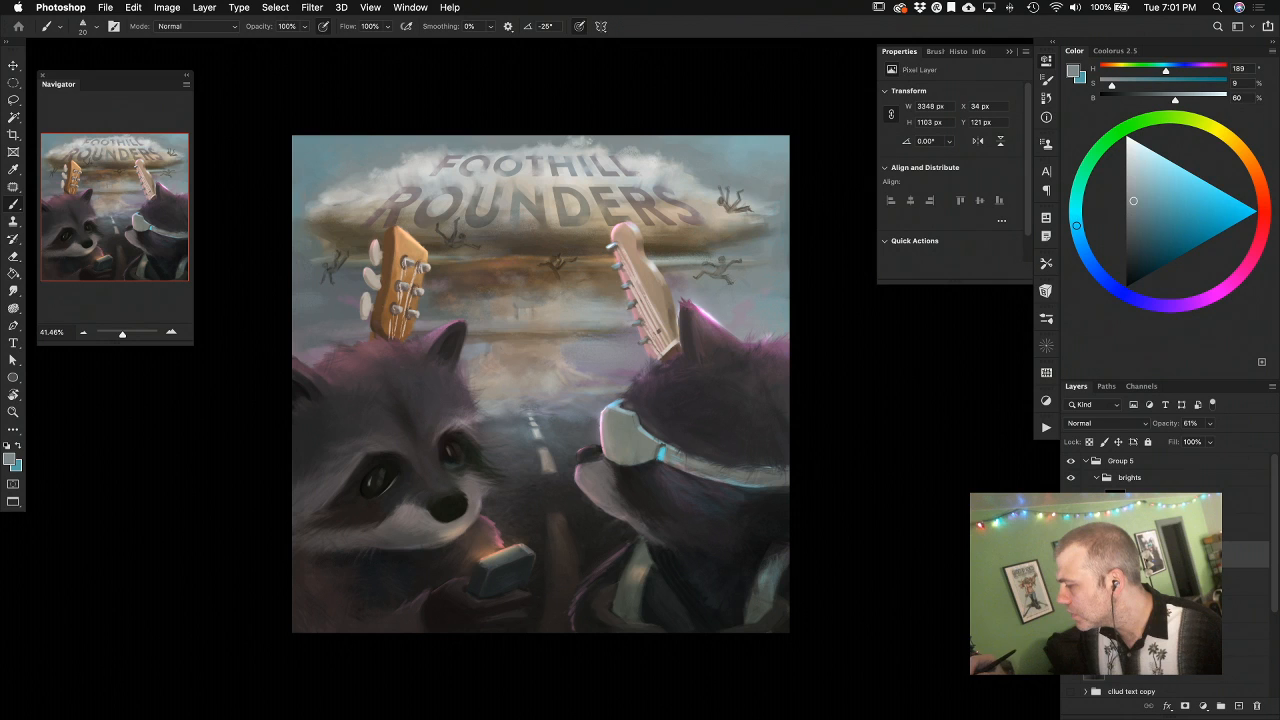
Refine the limbs and edges of the horizontal falling figure with grey tones sampled from it and the surrounding sky
alt+click(739, 257)
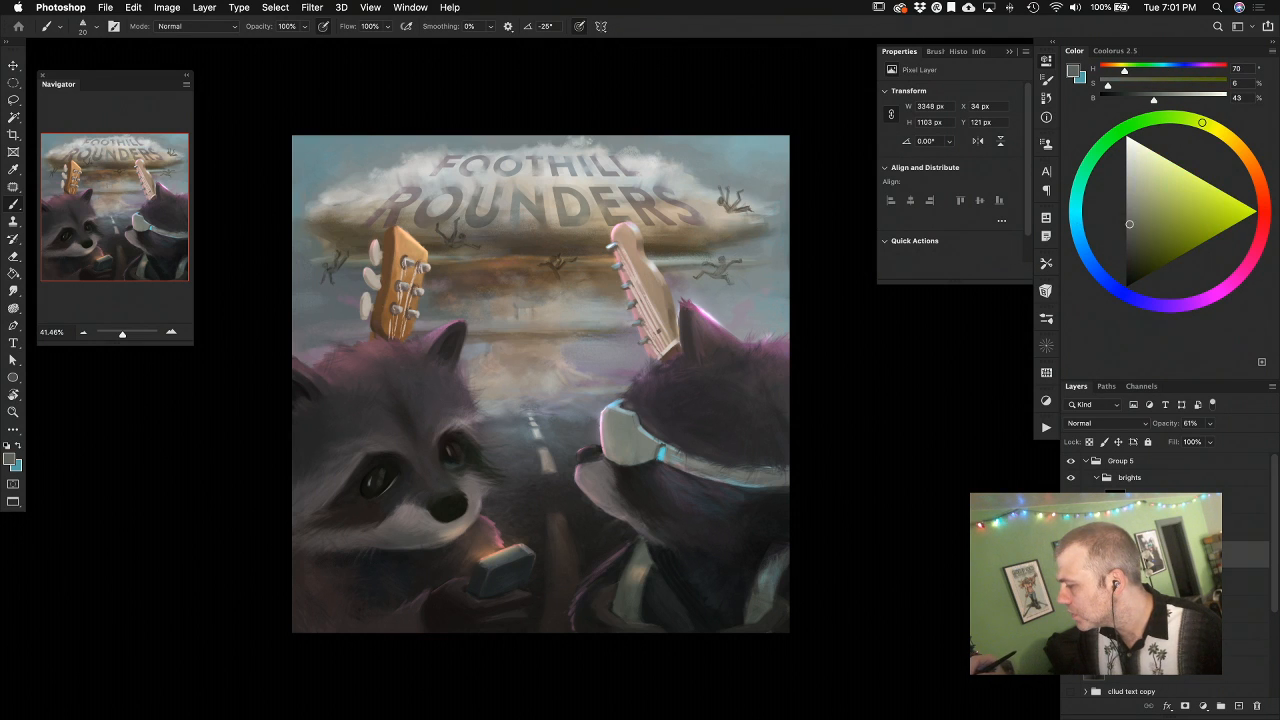
alt+click(731, 286)
alt+click(704, 258)
alt+click(710, 275)
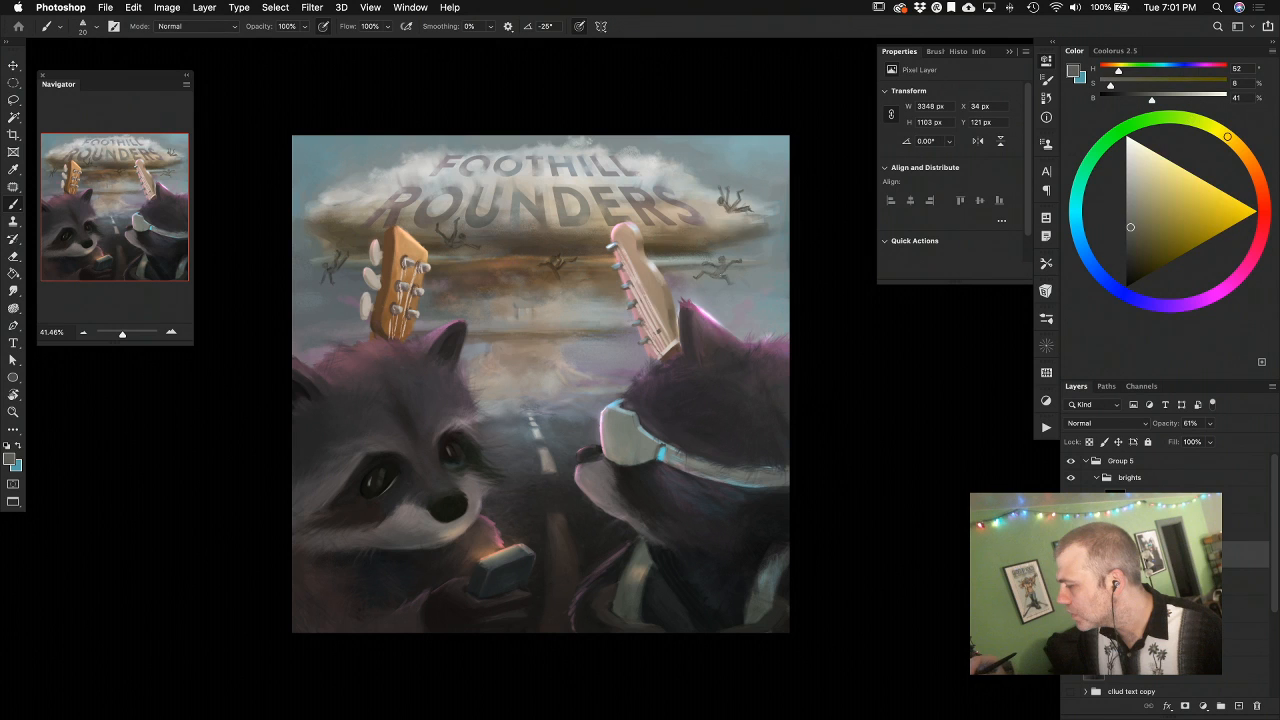
alt+click(722, 262)
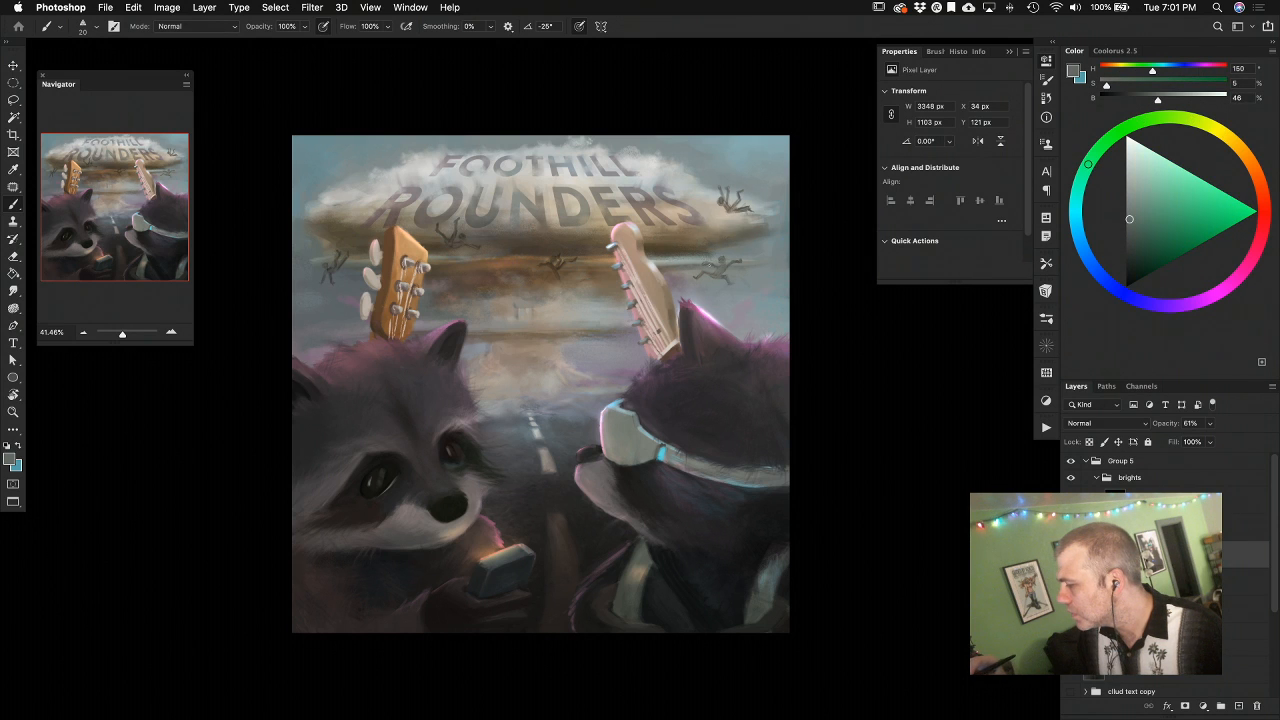
alt+click(746, 266)
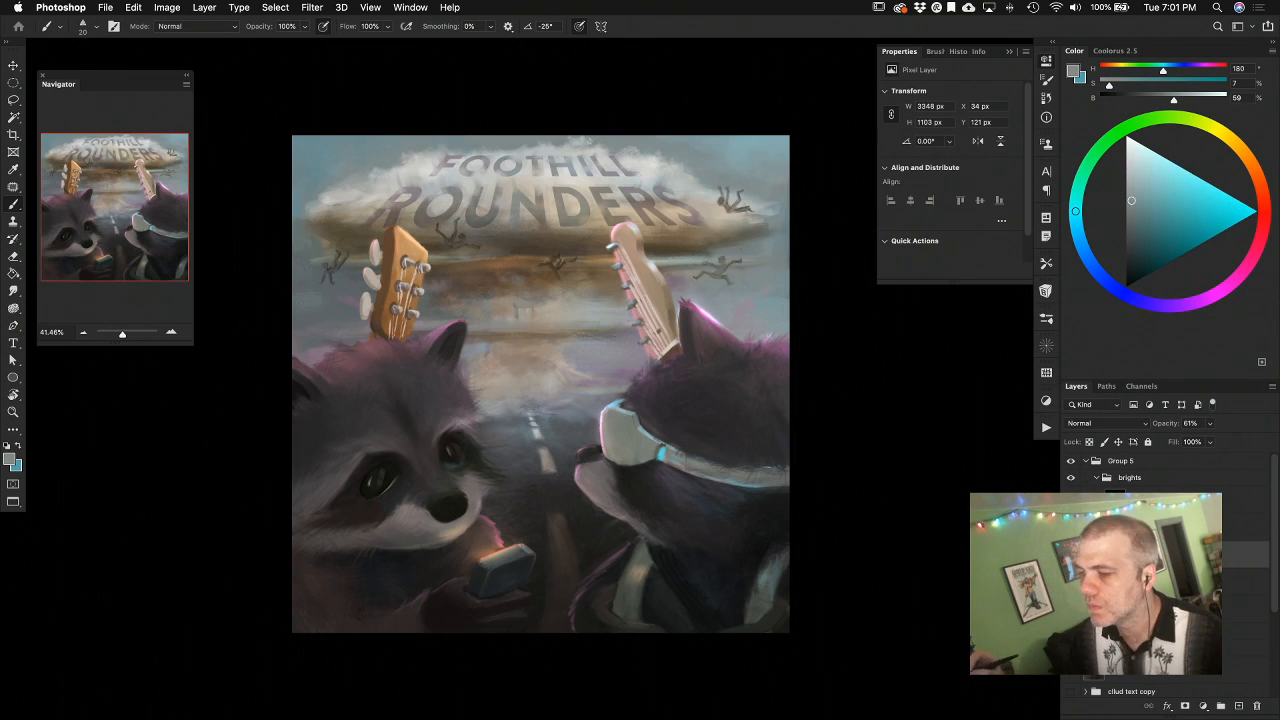
Sample pale beige cloud tones beside the figure at the cloud's right end and enlarge the brush to size 70
alt+click(745, 208)
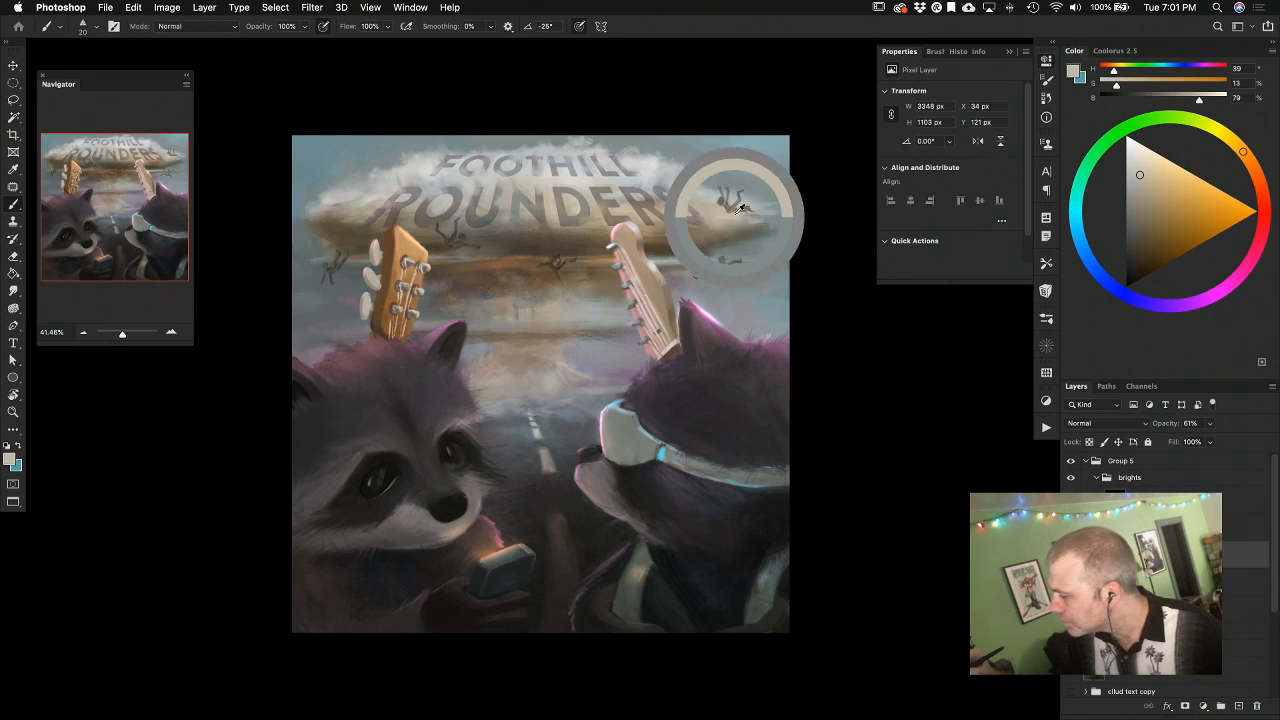
alt+click(750, 215)
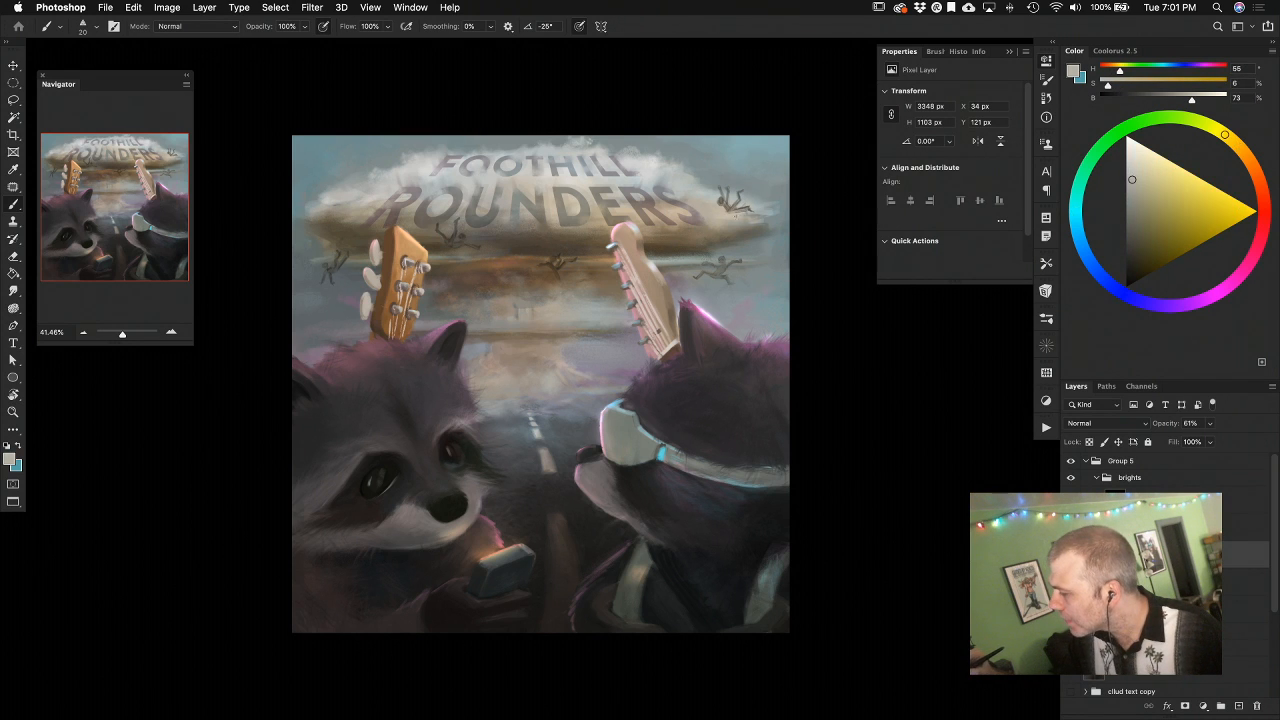
key(])
key(])
key(])
key(])
key(])
key(])
key(])
key(])
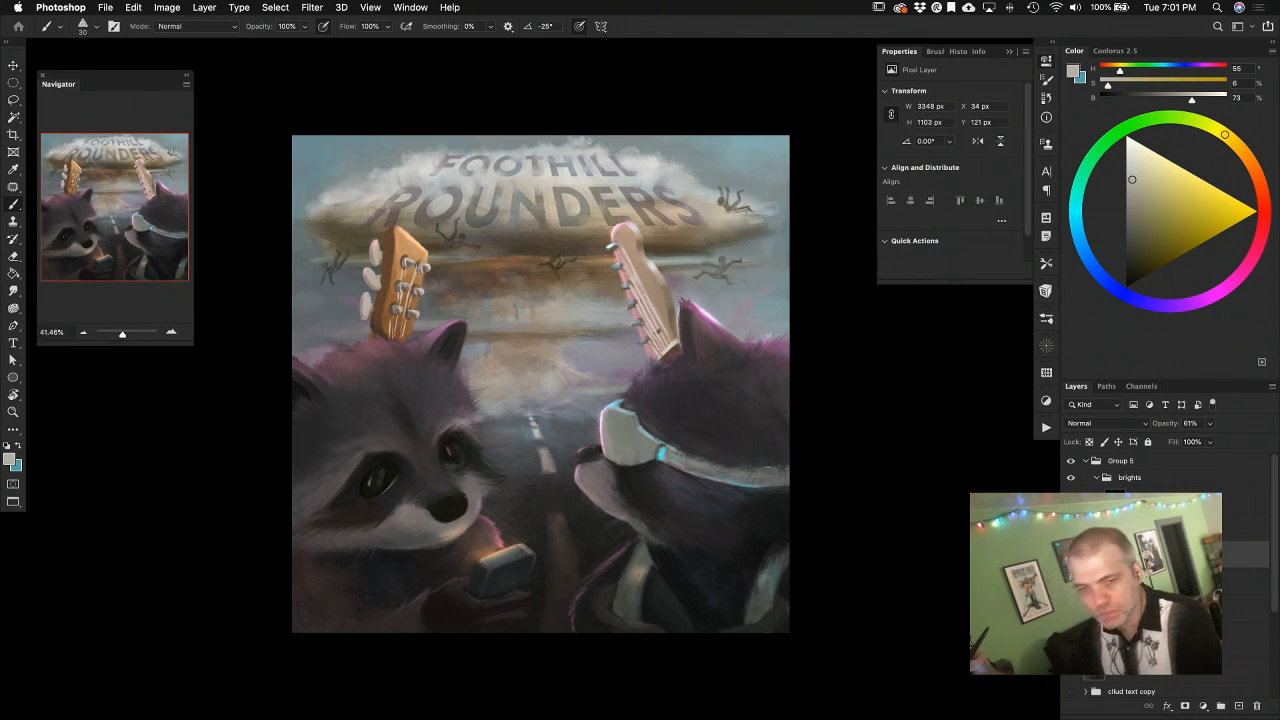
Soften the figure at the cloud's right end with beige and pale grey tones sampled around it
alt+click(731, 208)
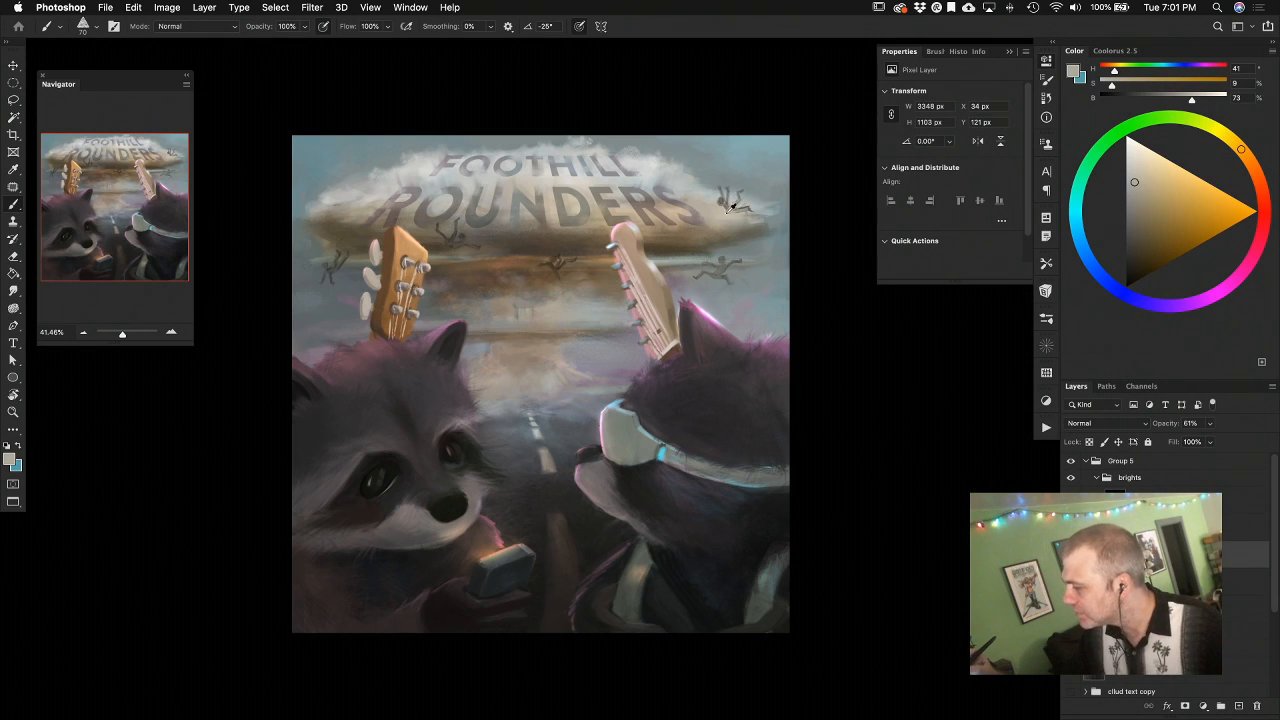
alt+click(731, 205)
alt+click(742, 199)
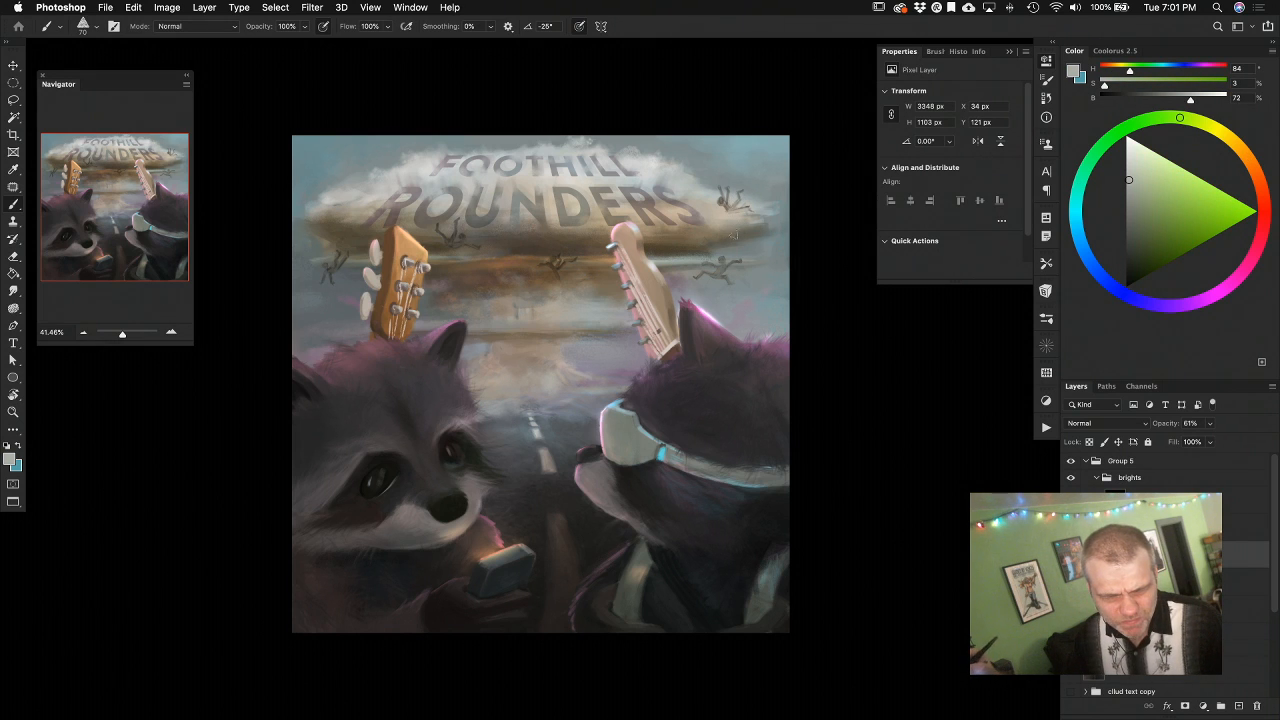
alt+click(728, 207)
alt+click(730, 212)
alt+click(742, 213)
alt+click(724, 197)
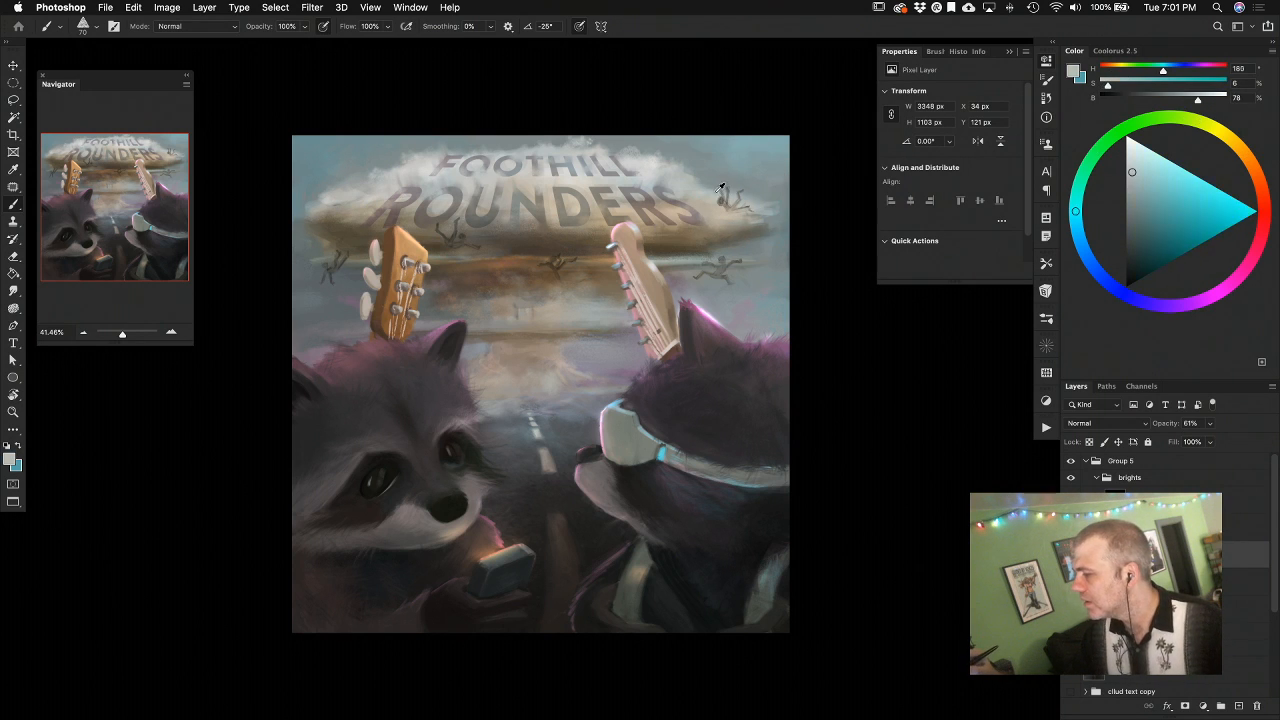
alt+click(722, 201)
alt+click(724, 202)
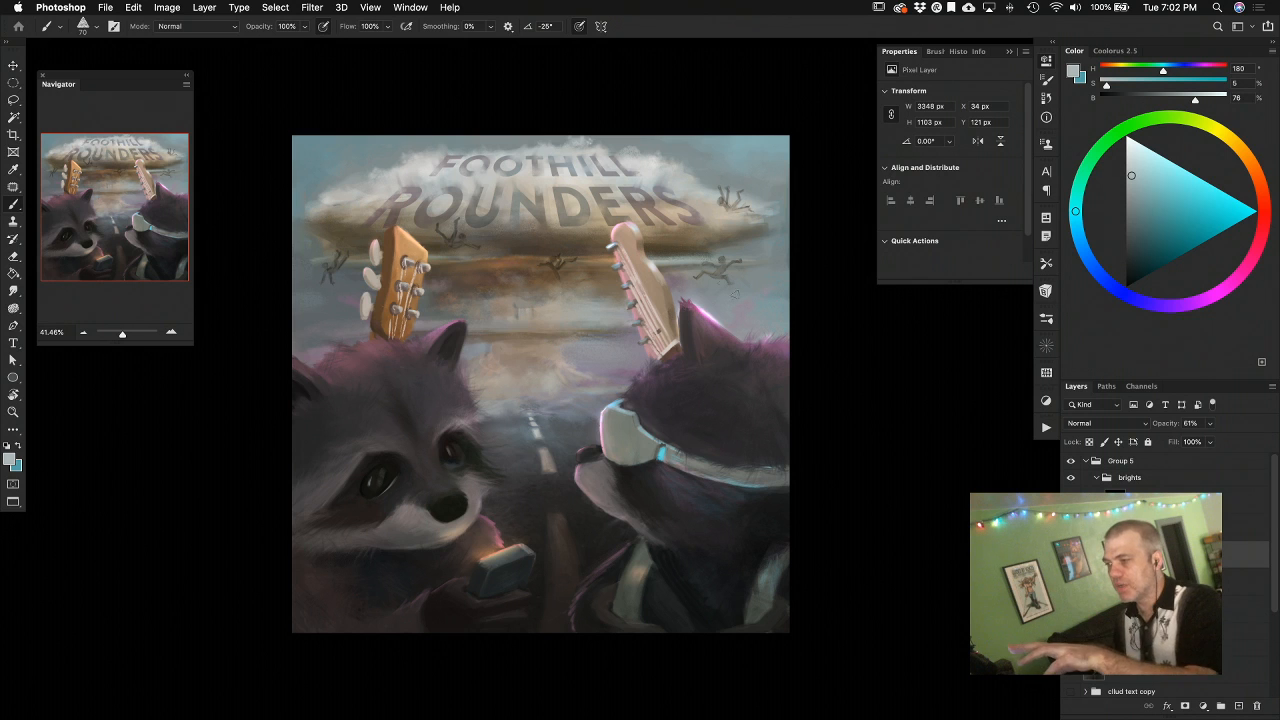
Lasso the figure at the cloud's right end, nudge it to X 2865, Y 202 px, and deselect it
scroll(903, 376, left, 1)
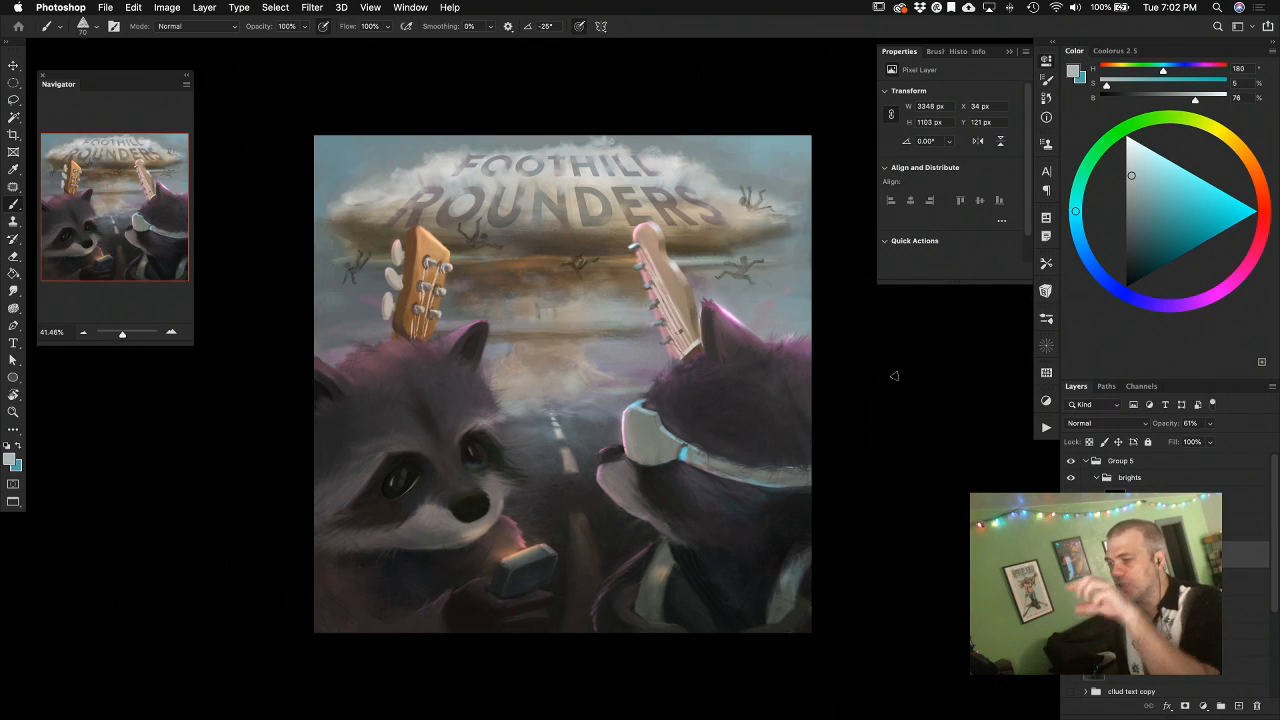
scroll(836, 389, up, 1)
scroll(837, 389, up, 2)
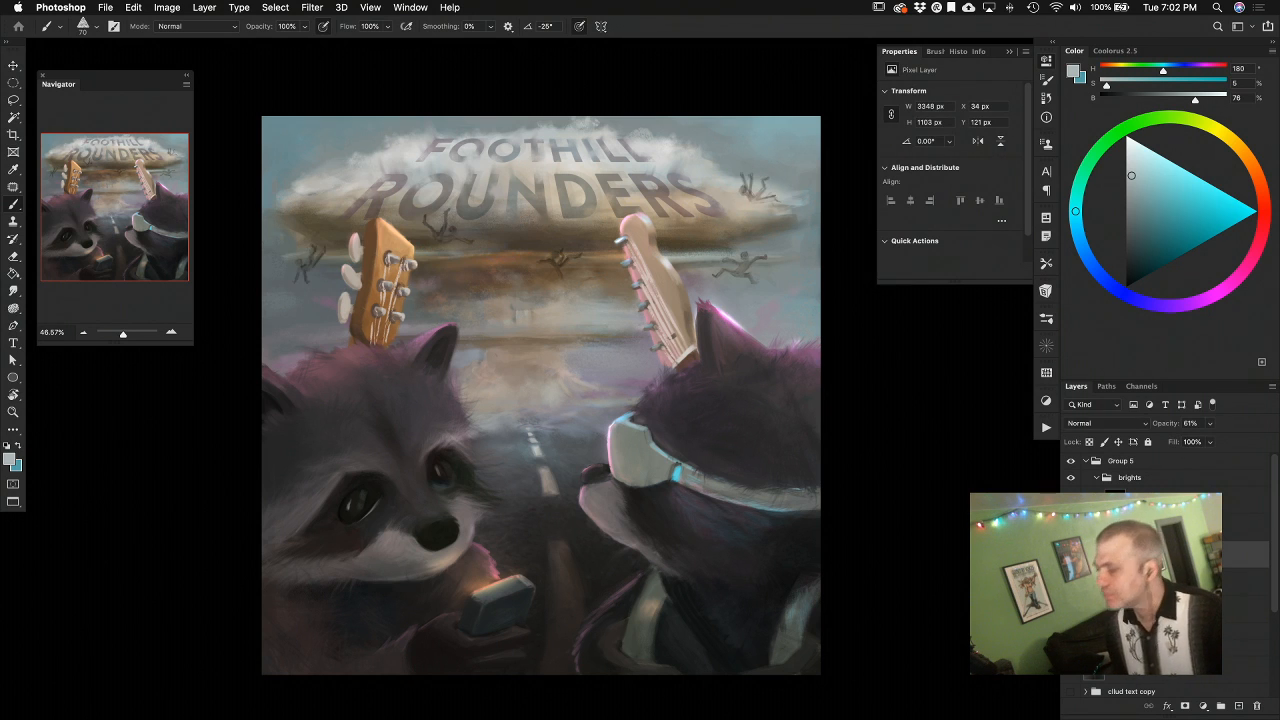
key(l)
mouse_move(777, 132)
mouse_down()
mouse_move(706, 175)
mouse_move(751, 222)
mouse_move(786, 207)
mouse_move(790, 161)
mouse_up()
key(v)
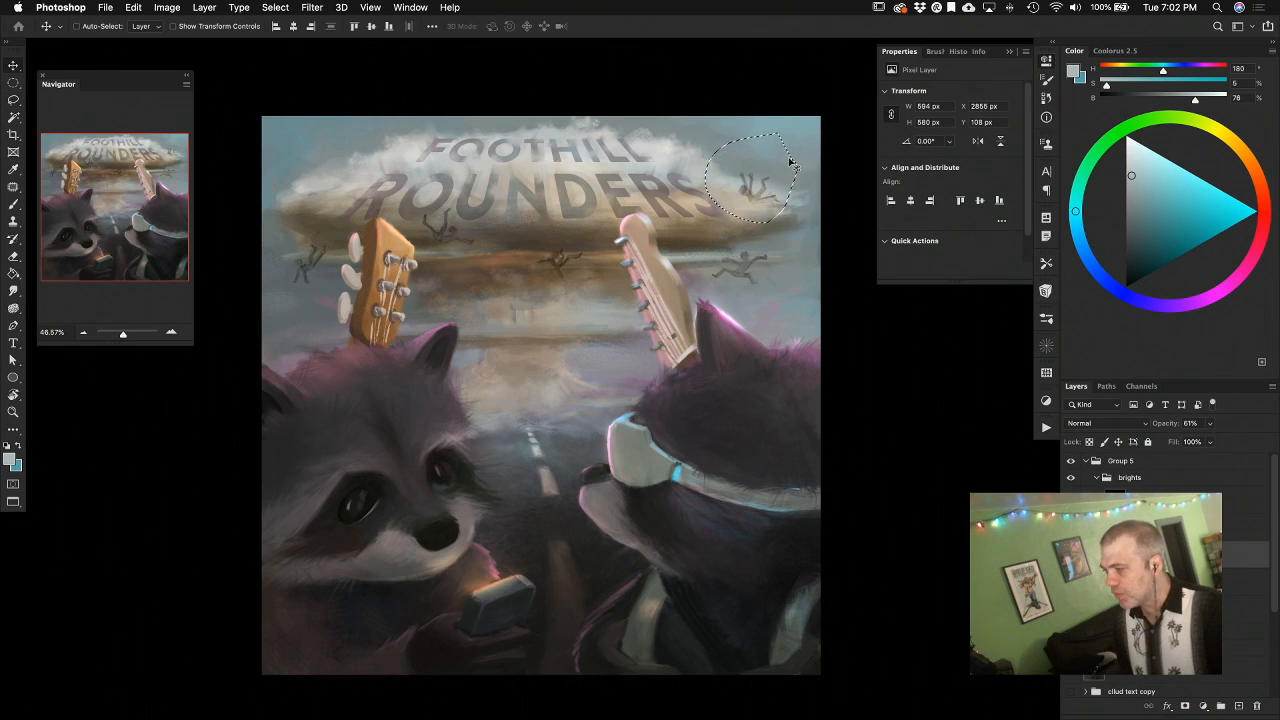
key(Up)
key(shift+Up)
key(shift+Up)
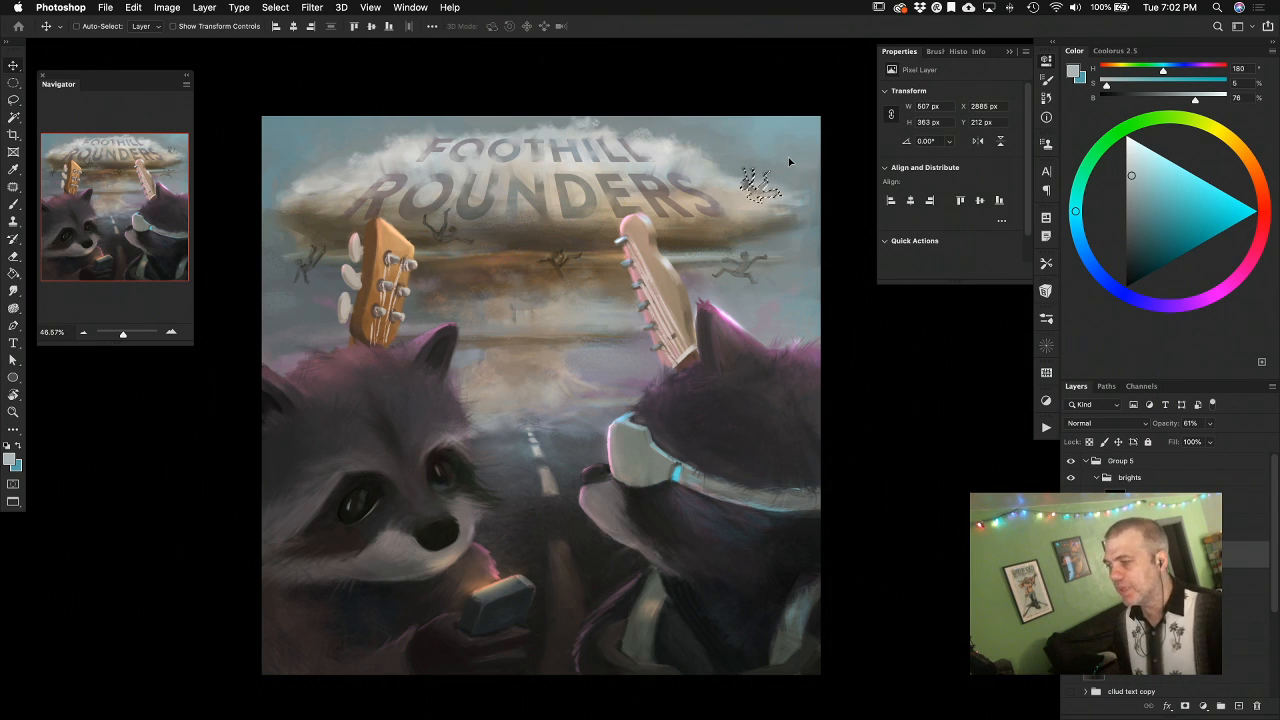
key(shift+Left)
key(shift+Up)
key(shift+Up)
key(shift+Down)
key(shift+Down)
key(shift+Down)
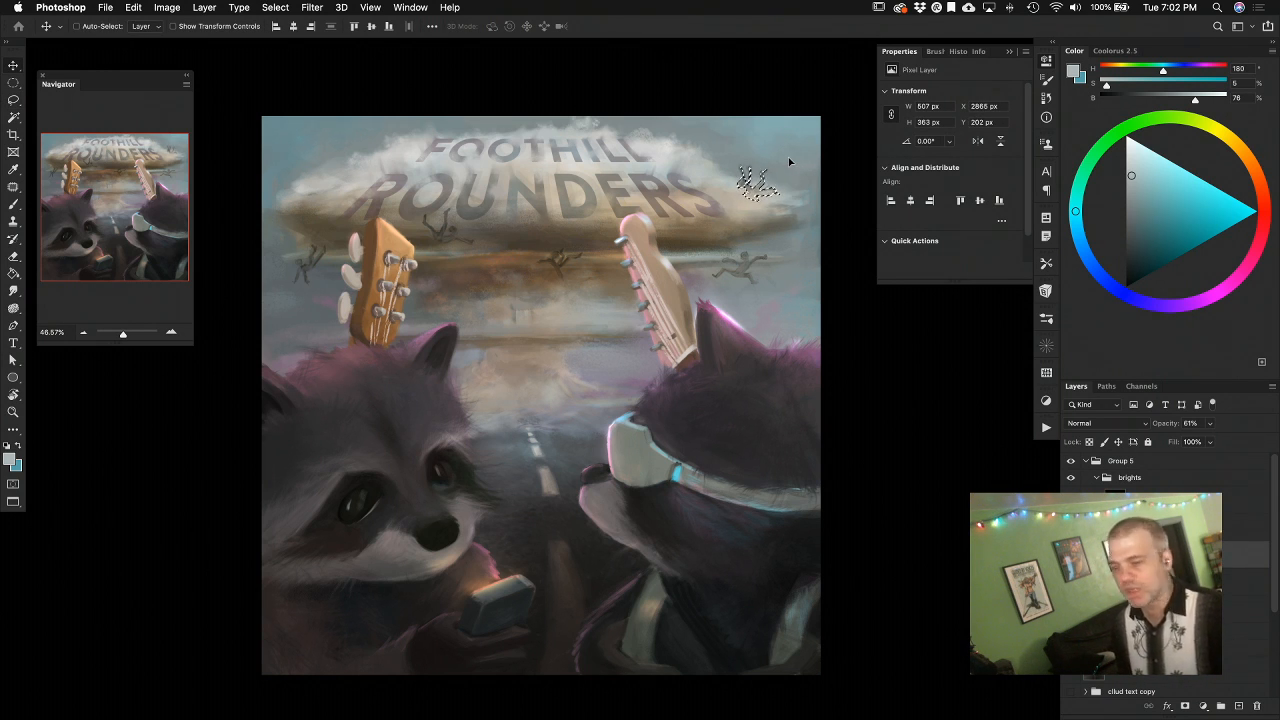
key(super+d)
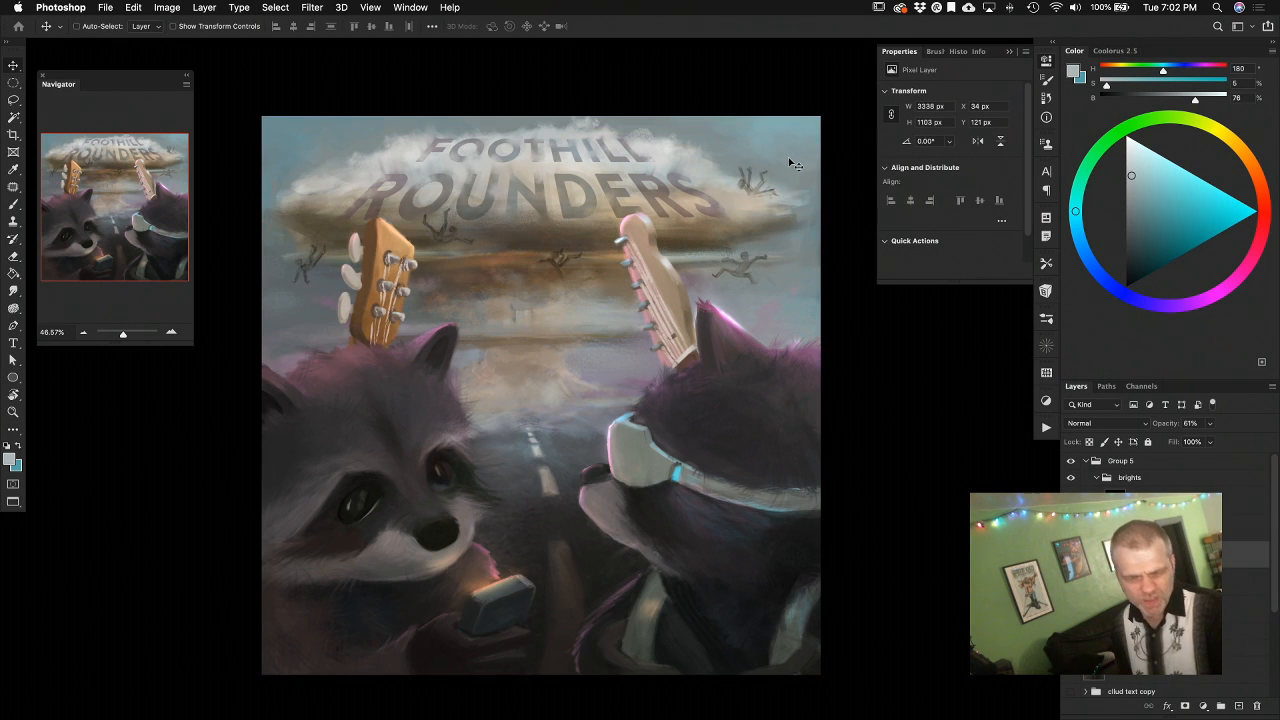
Transform the whole silhouettes layer to about 3352 by 1202 px at X 28, Y 81 px
key(super+t)
drag(812, 147, 813, 154)
key(Return)
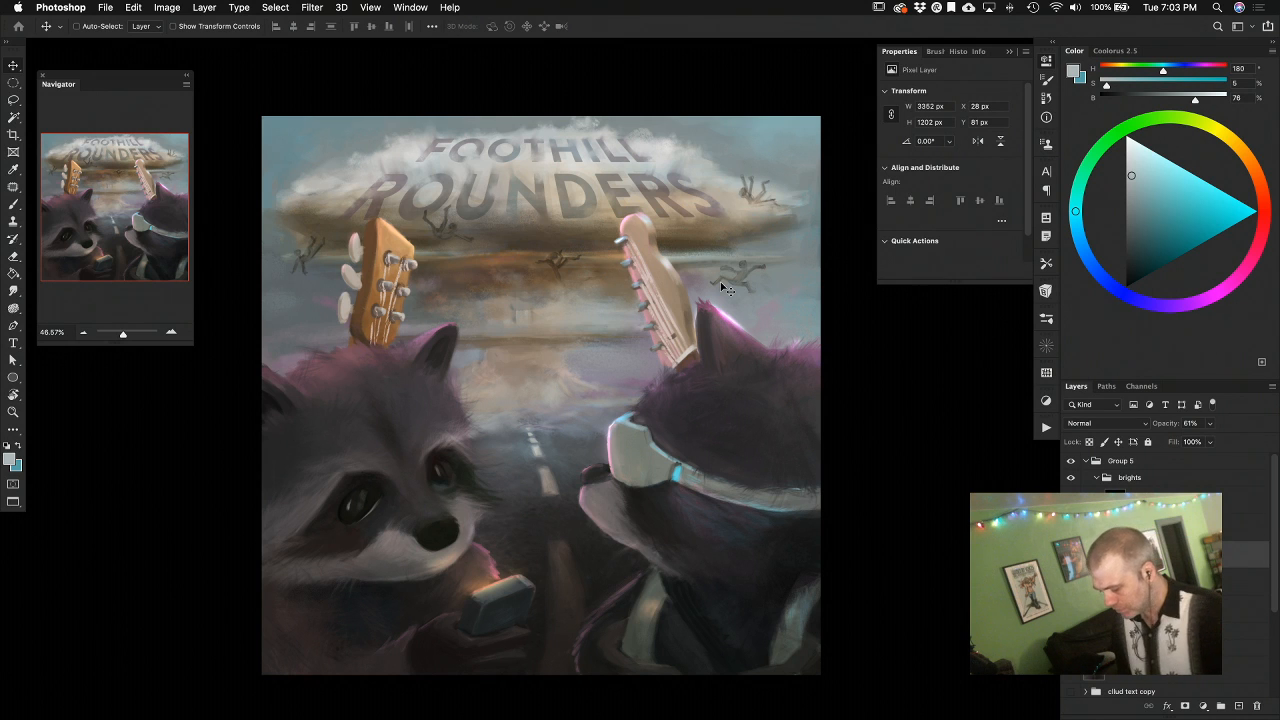
Lasso the horizontal figure right of the pale headstock, nudge it to X 2951, Y 824 px, and deselect it
key(l)
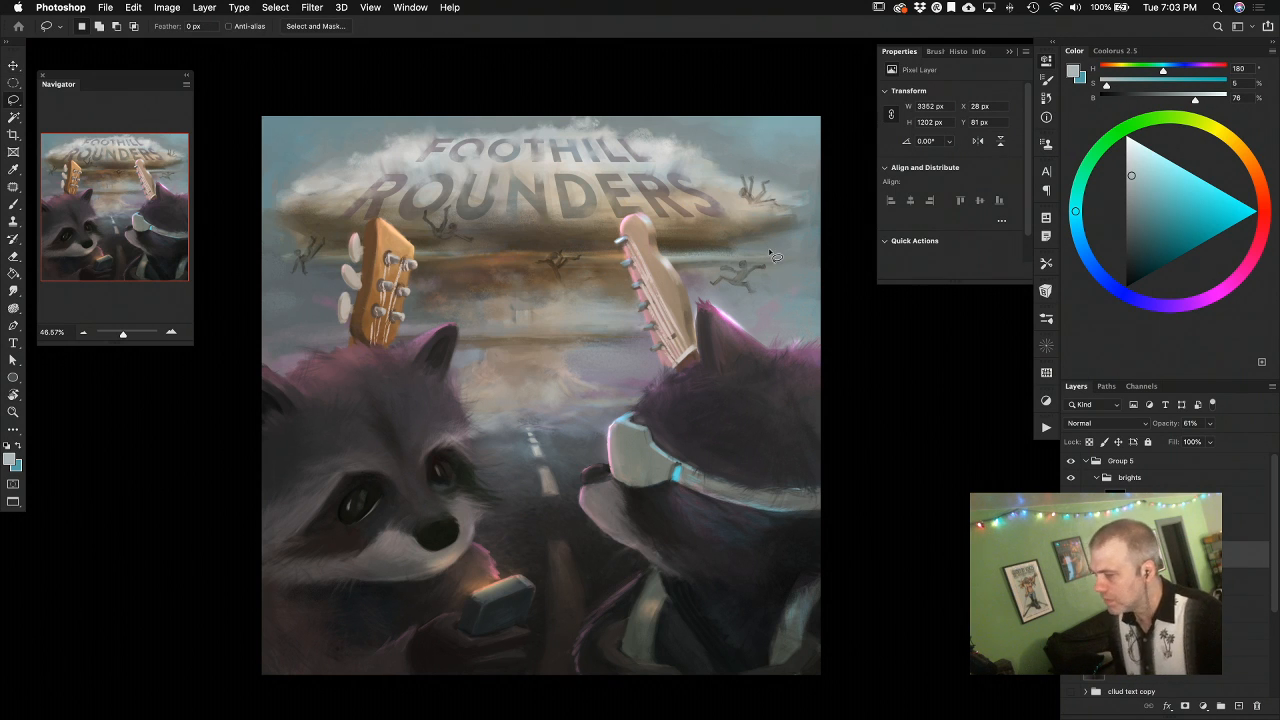
mouse_move(745, 257)
mouse_down()
mouse_move(708, 290)
mouse_move(749, 298)
mouse_move(785, 276)
mouse_move(748, 250)
mouse_up()
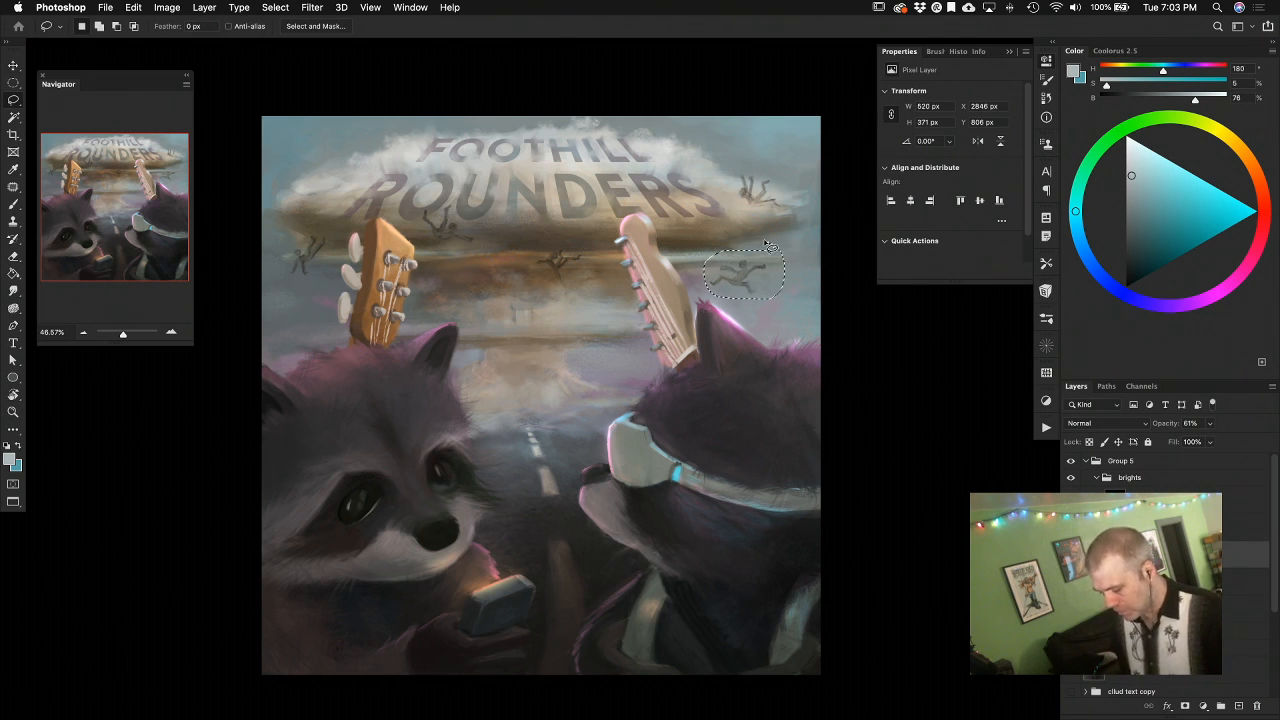
key(v)
key(shift+Up)
key(shift+Up)
key(shift+Up)
key(shift+Up)
key(shift+Up)
key(shift+Right)
key(shift+Right)
key(shift+Right)
key(shift+Right)
key(shift+Up)
key(shift+Up)
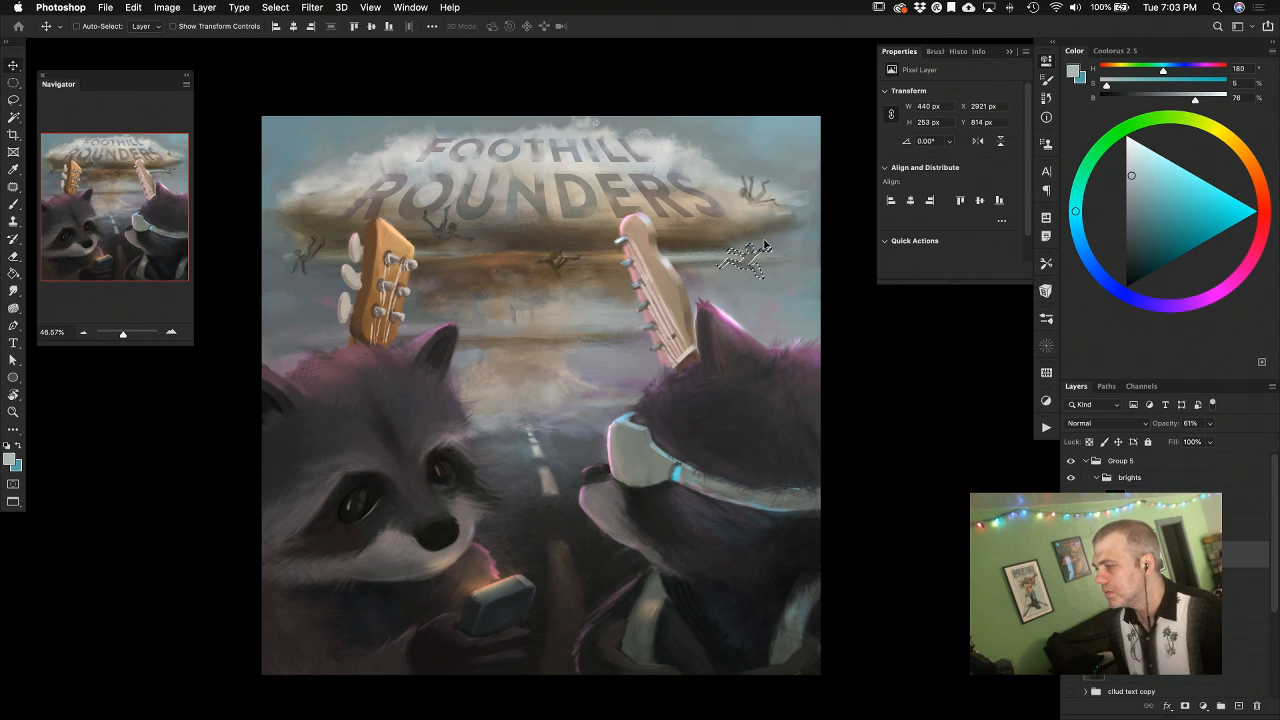
key(shift+Right)
key(shift+Right)
key(shift+Right)
key(shift+Down)
key(shift+Down)
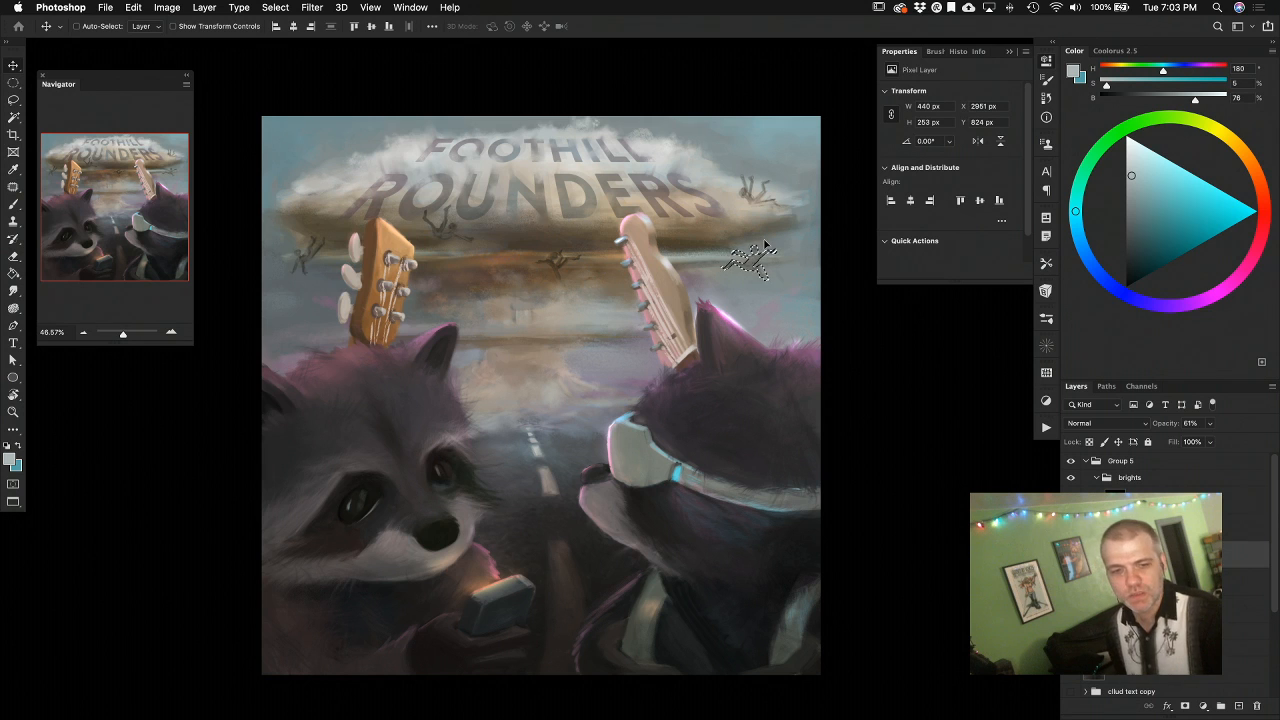
key(super+d)
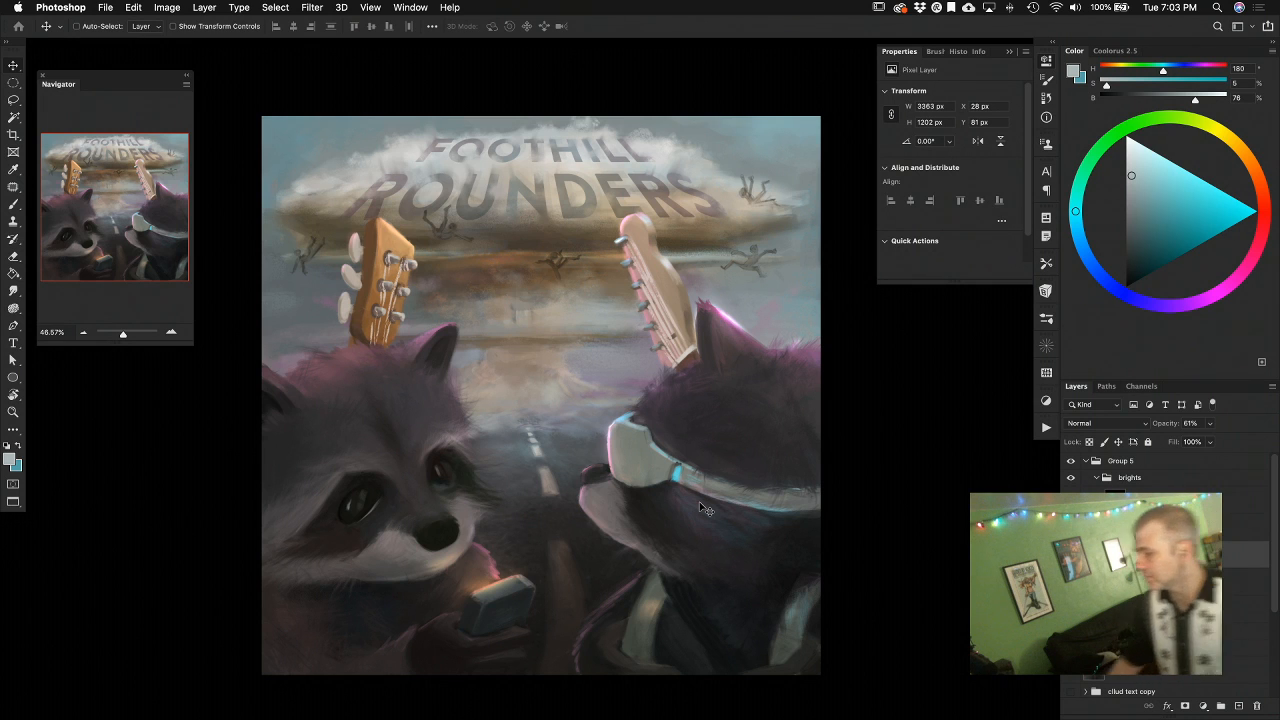
Hide the falling silhouettes layer and make a small brush stroke over the raccoon with the goggles
click(1071, 555)
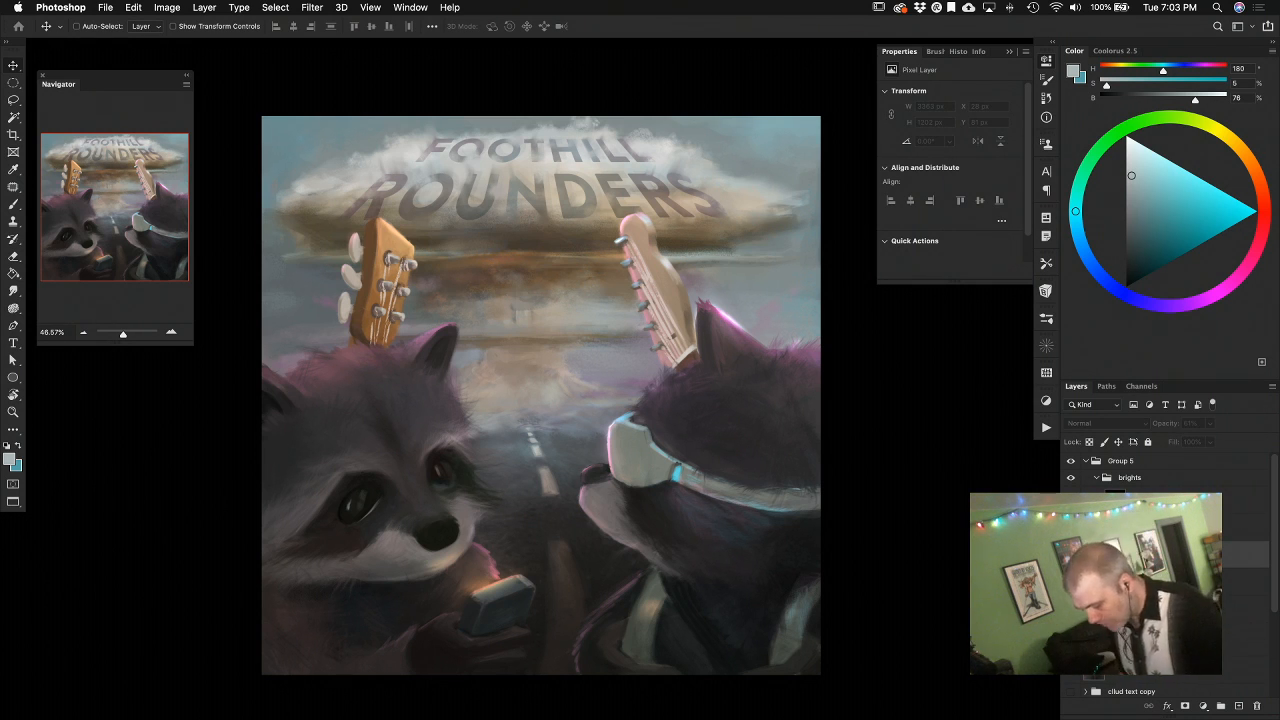
key(b)
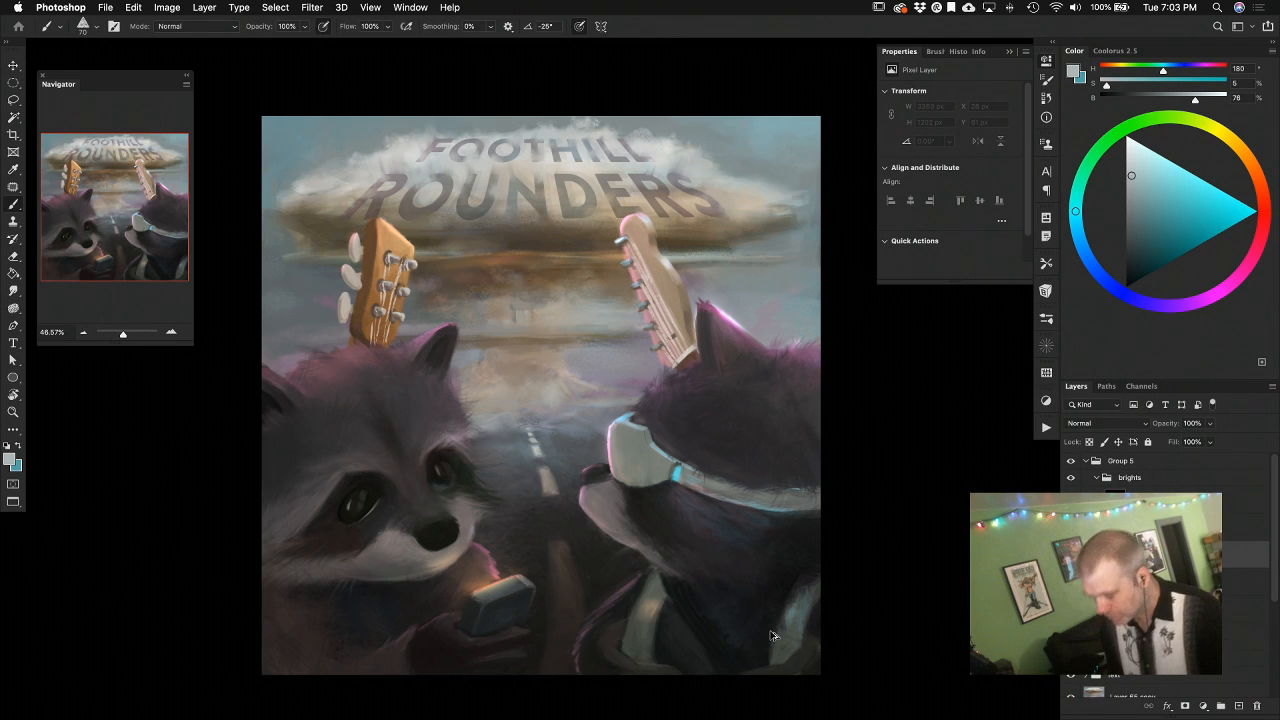
drag(642, 527, 650, 534)
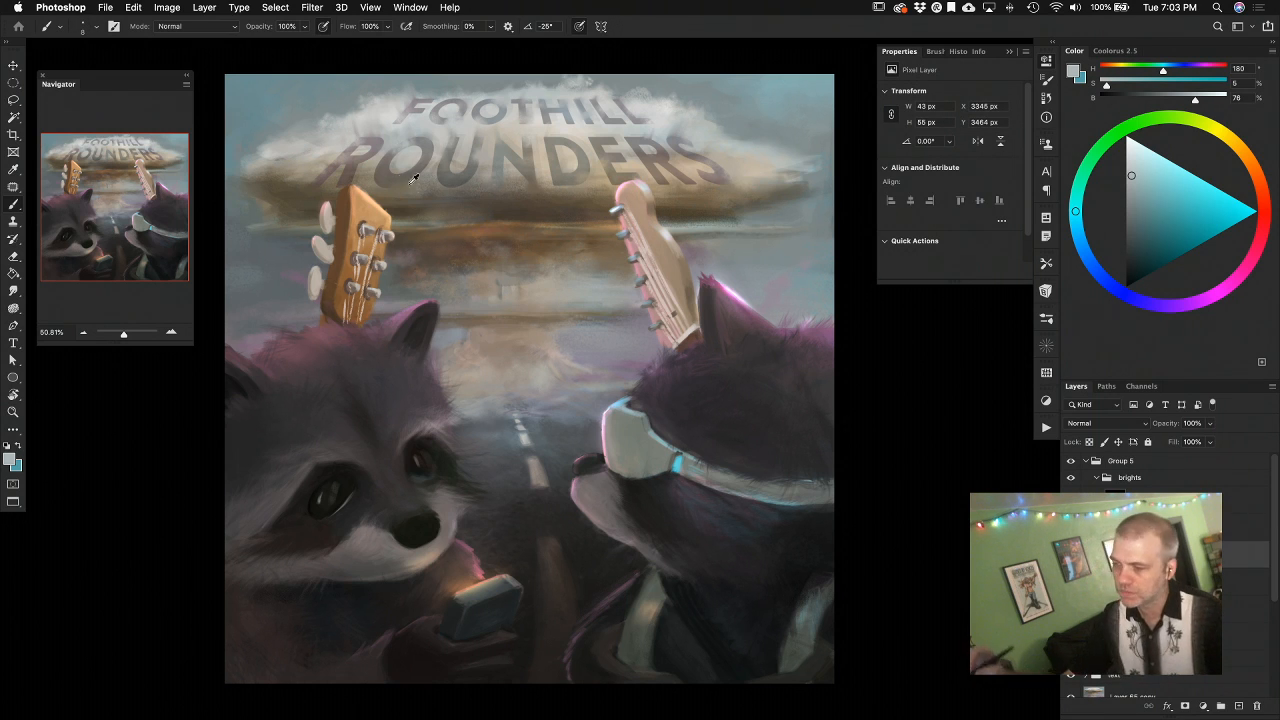
Try a large grey signature across the right raccoon on a new layer, using a 175 px brush, and delete that layer
alt+click(257, 100)
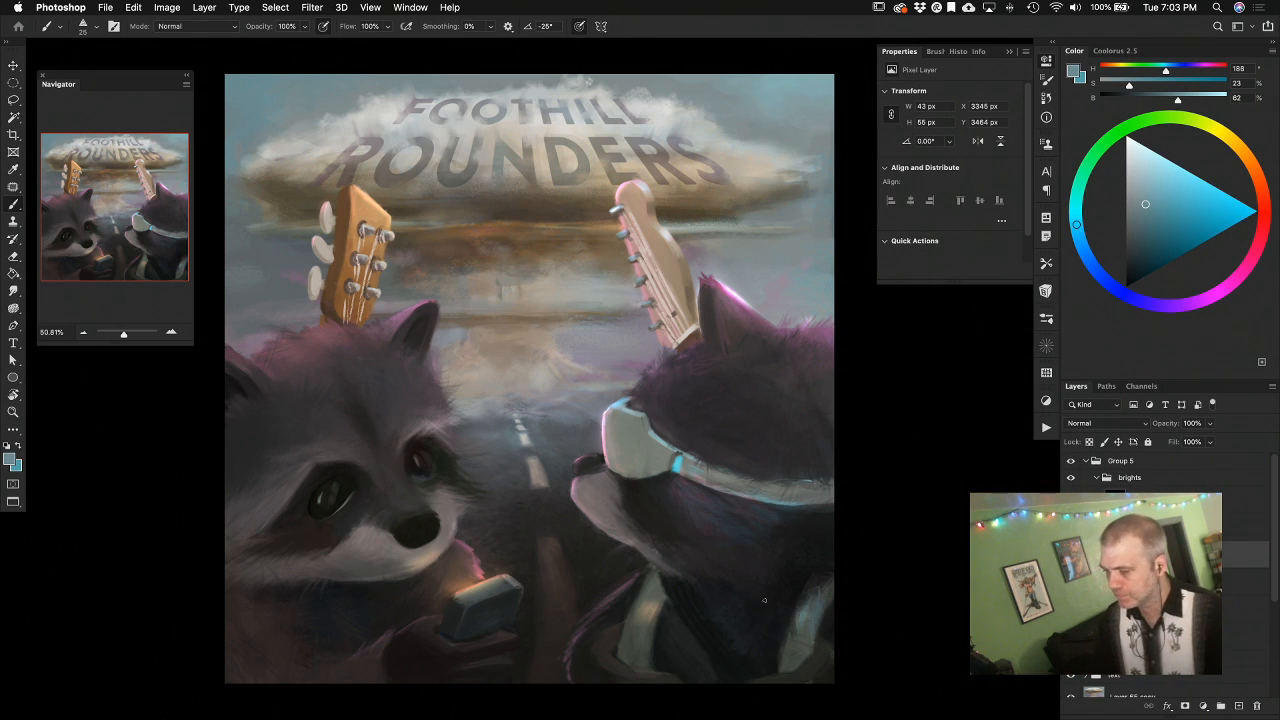
key(alt+shift+super+n)
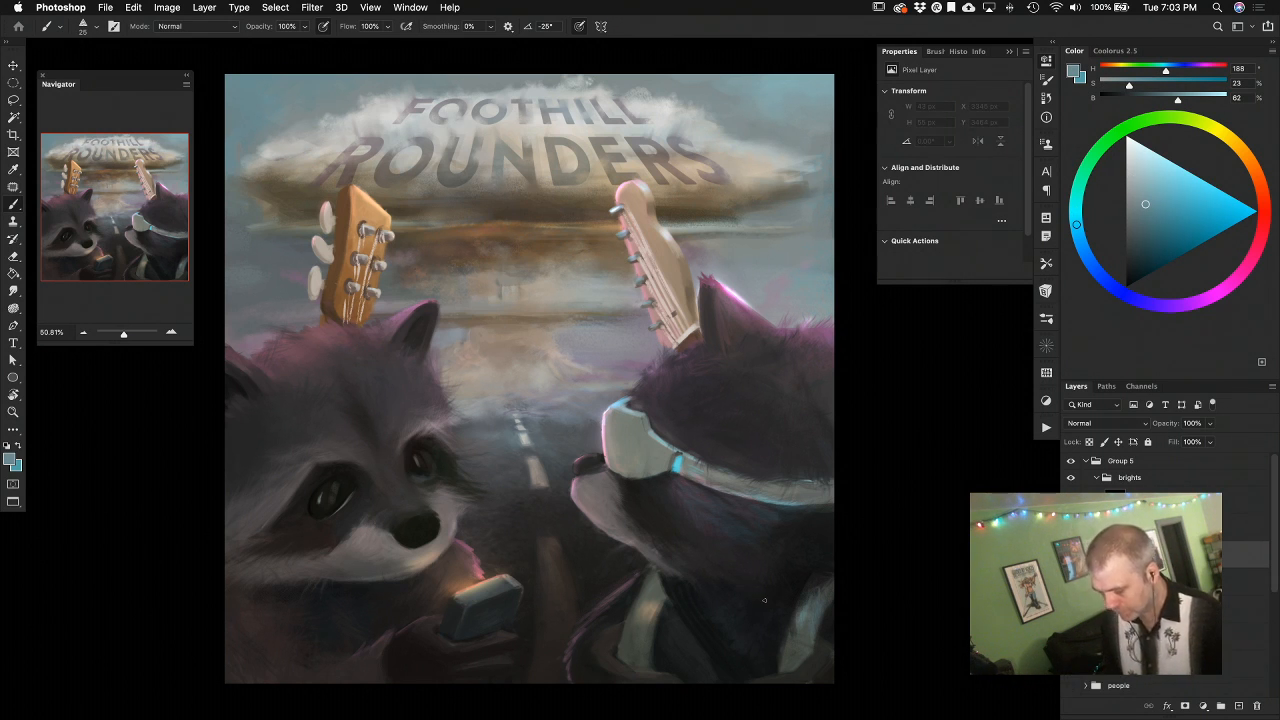
key(bracketright)
key(bracketright)
key(bracketright)
key(bracketright)
key(bracketright)
key(bracketright)
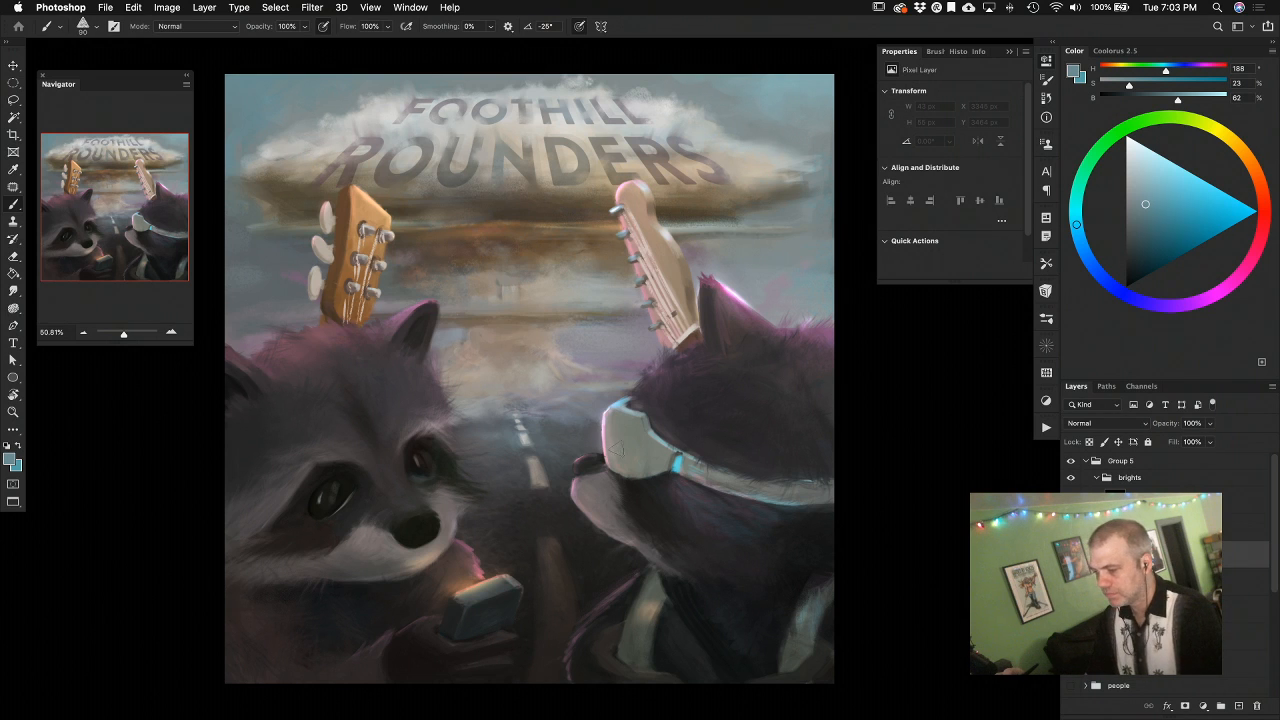
alt+click(378, 552)
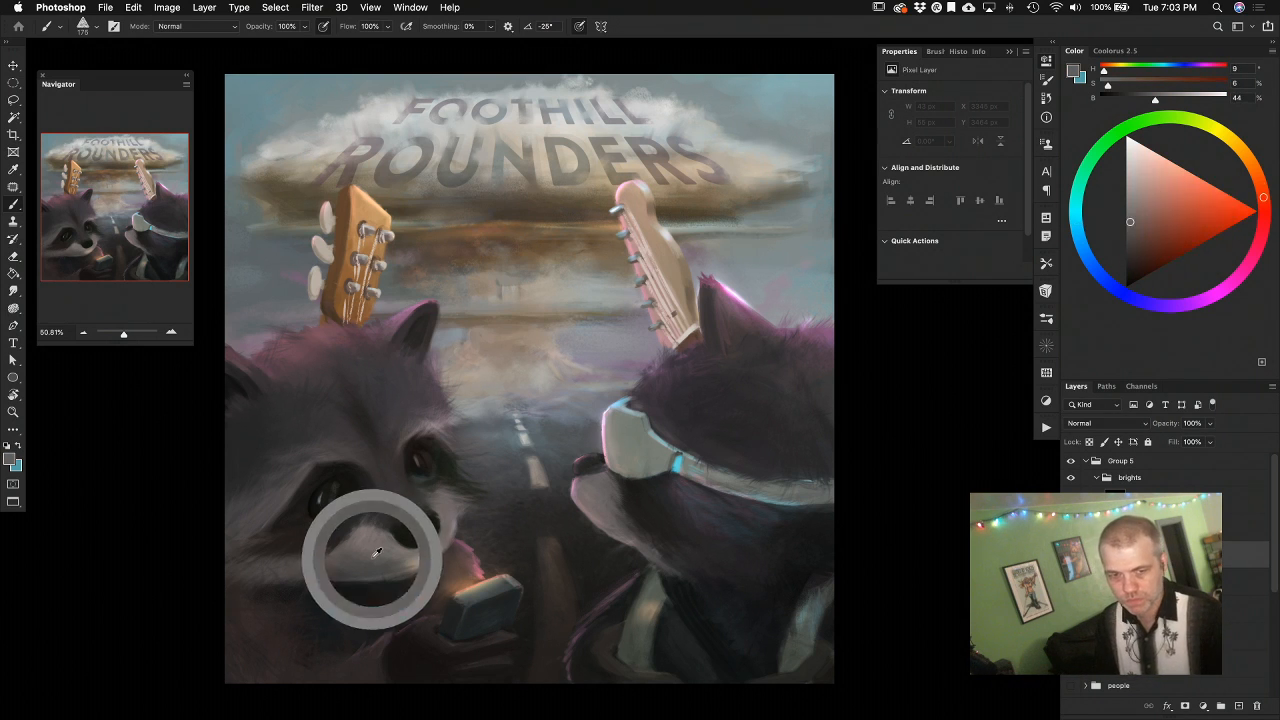
alt+click(368, 558)
mouse_move(534, 456)
mouse_down()
mouse_move(652, 674)
mouse_move(590, 665)
mouse_up()
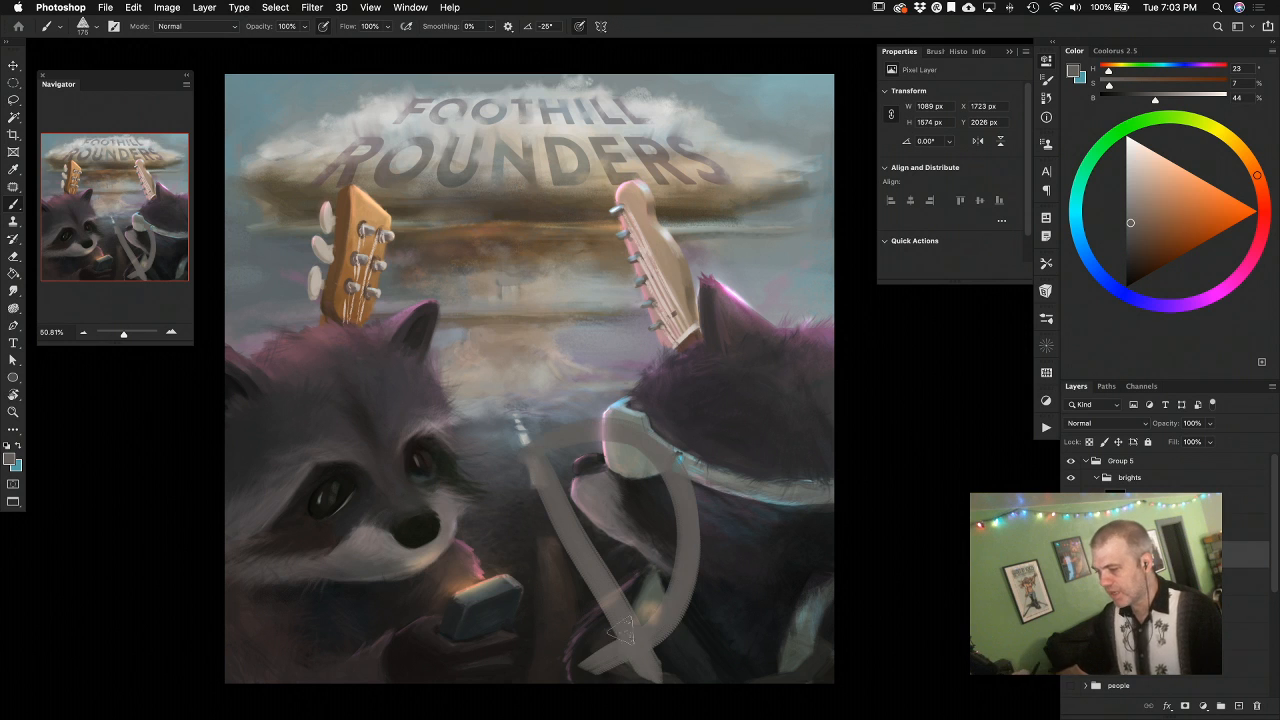
drag(680, 620, 683, 455)
mouse_move(645, 390)
mouse_down()
mouse_move(740, 452)
mouse_move(603, 575)
mouse_move(557, 655)
mouse_up()
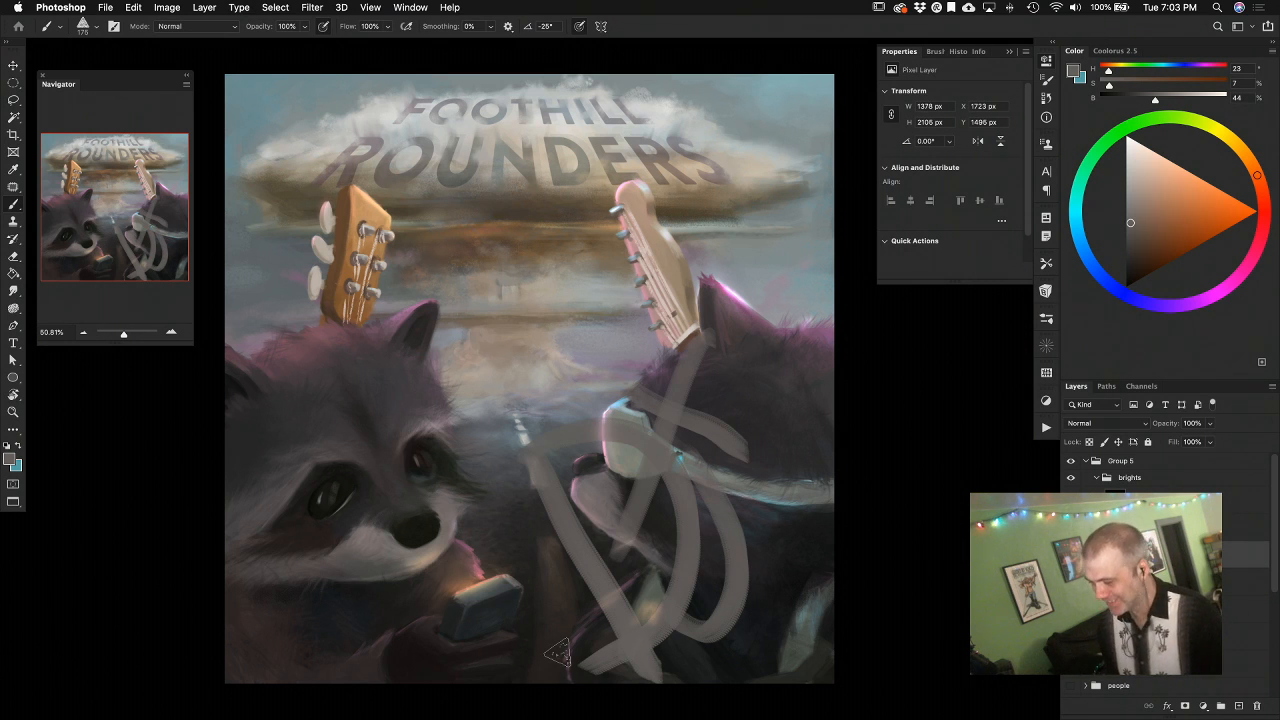
key(Delete)
Create a new layer and set a 20 px brush with a brown sampled from the underside of the cloud
key(alt+shift+super+n)
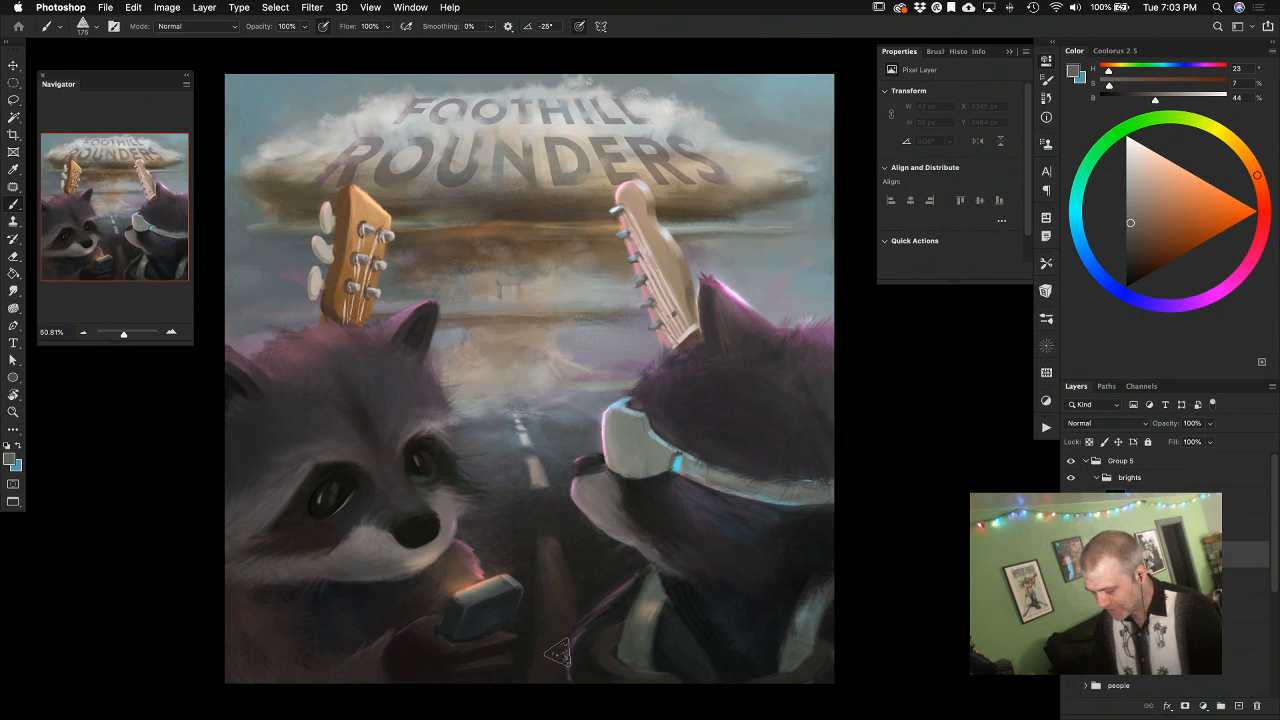
key([)
key([)
key([)
key([)
key([)
key([)
key([)
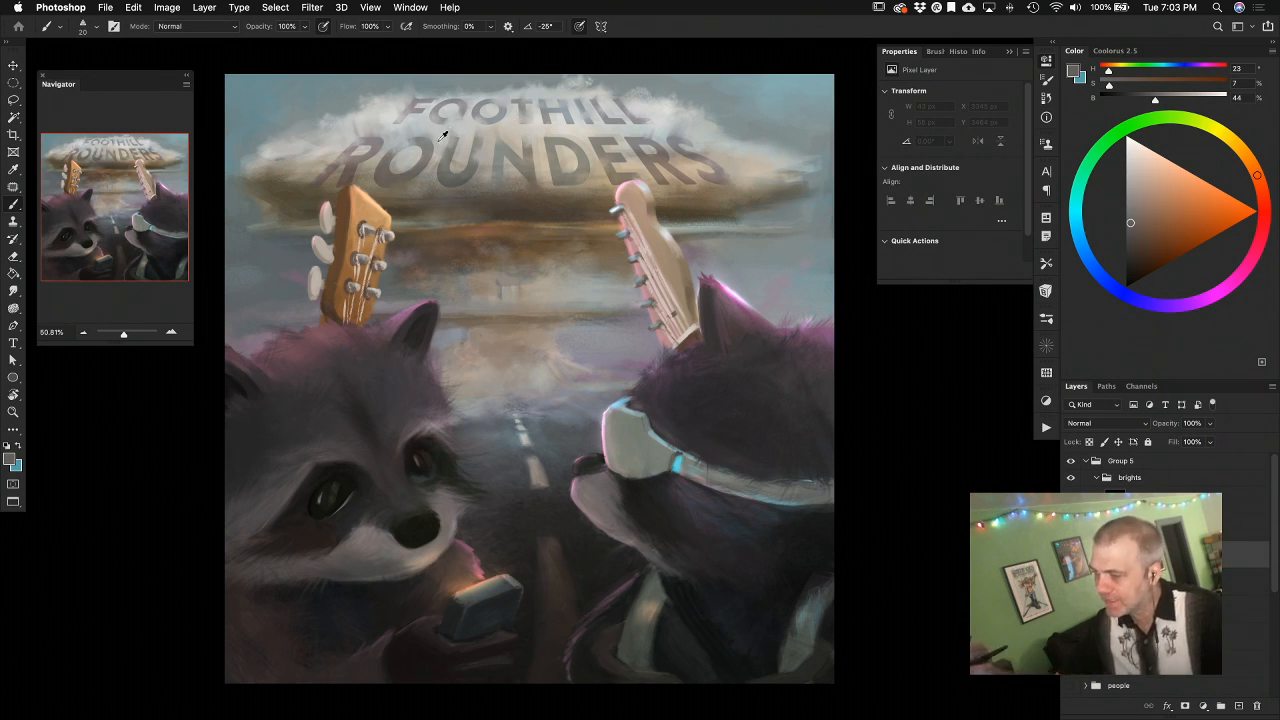
alt+click(471, 226)
Try a thin brown signature in the illustration's lower right corner, nudged to X 3186, Y 3213 px, and clear it
drag(781, 635, 786, 668)
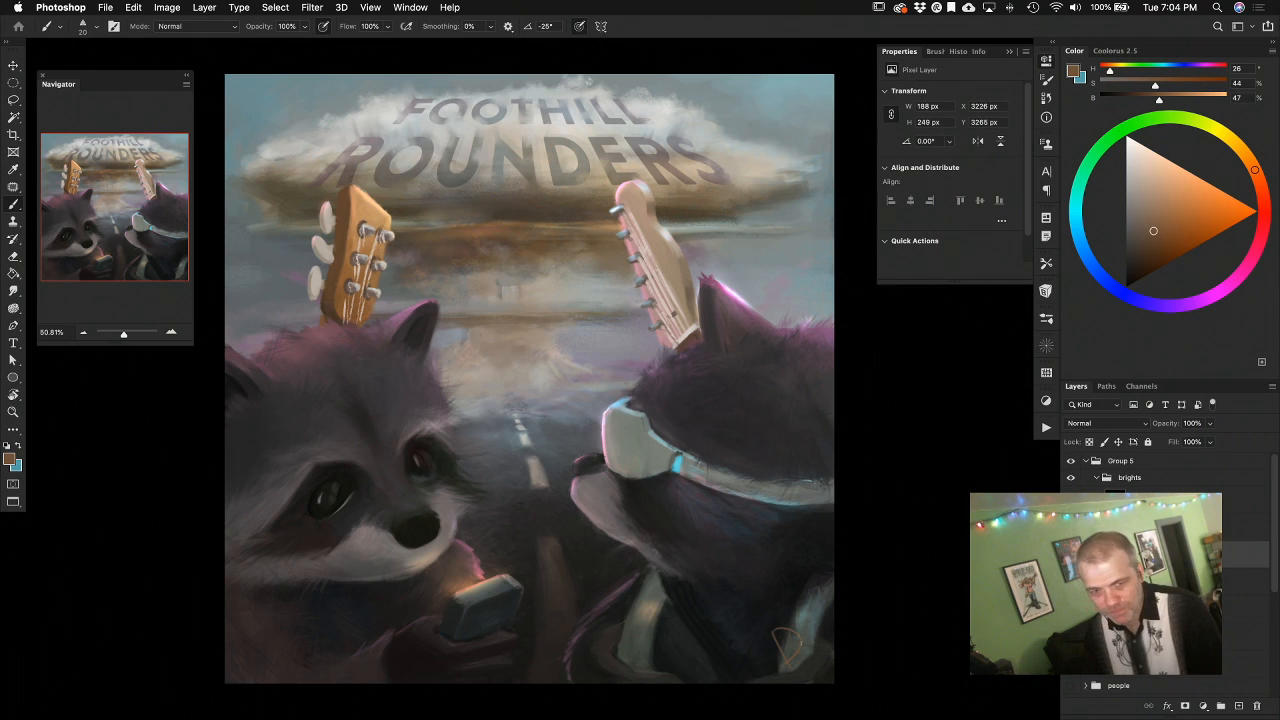
mouse_move(803, 625)
mouse_down()
mouse_move(798, 652)
mouse_move(812, 637)
mouse_up()
key(v)
key(shift+Left)
key(shift+Left)
key(shift+Left)
key(shift+Left)
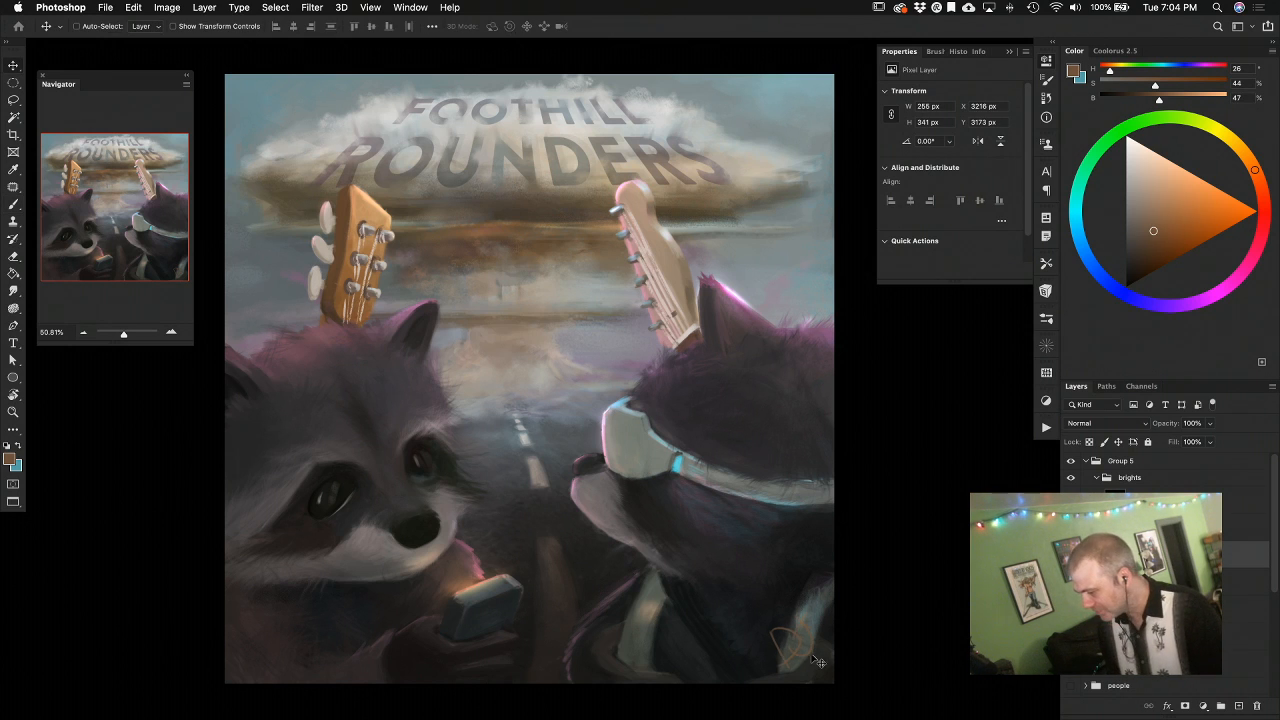
key(shift+Down)
key(shift+Down)
key(shift+Down)
key(shift+Down)
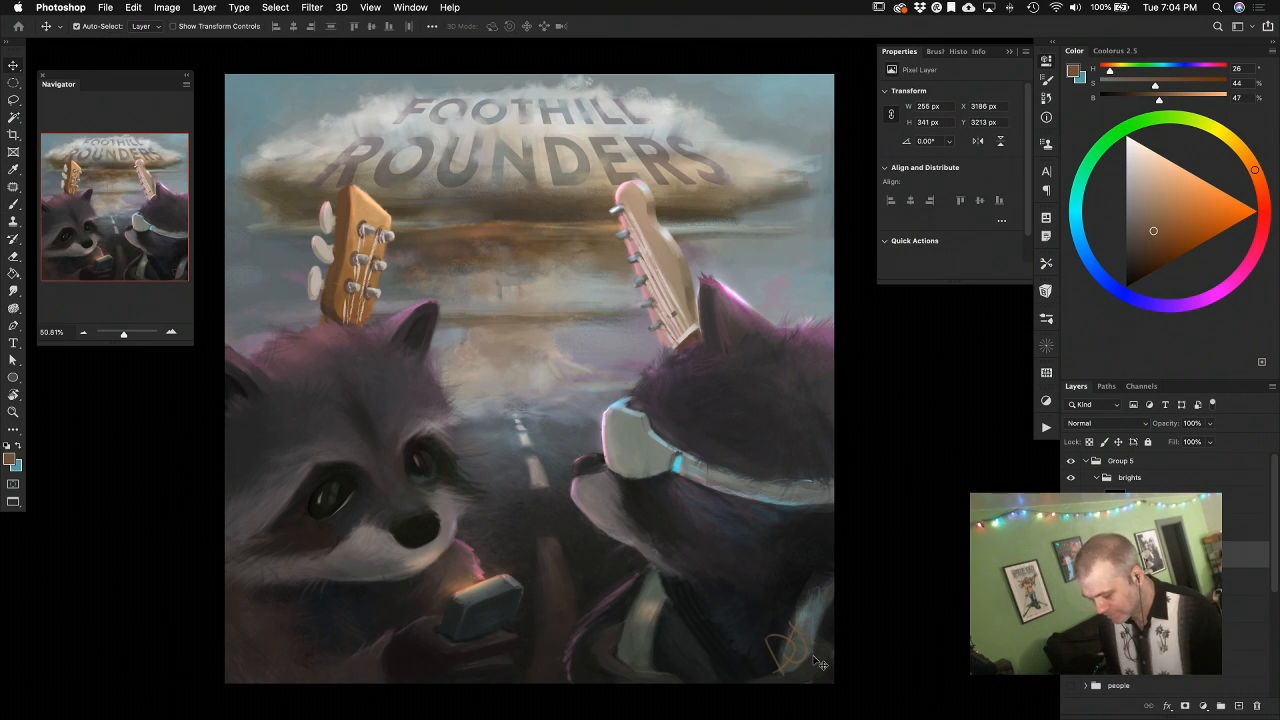
key(super)
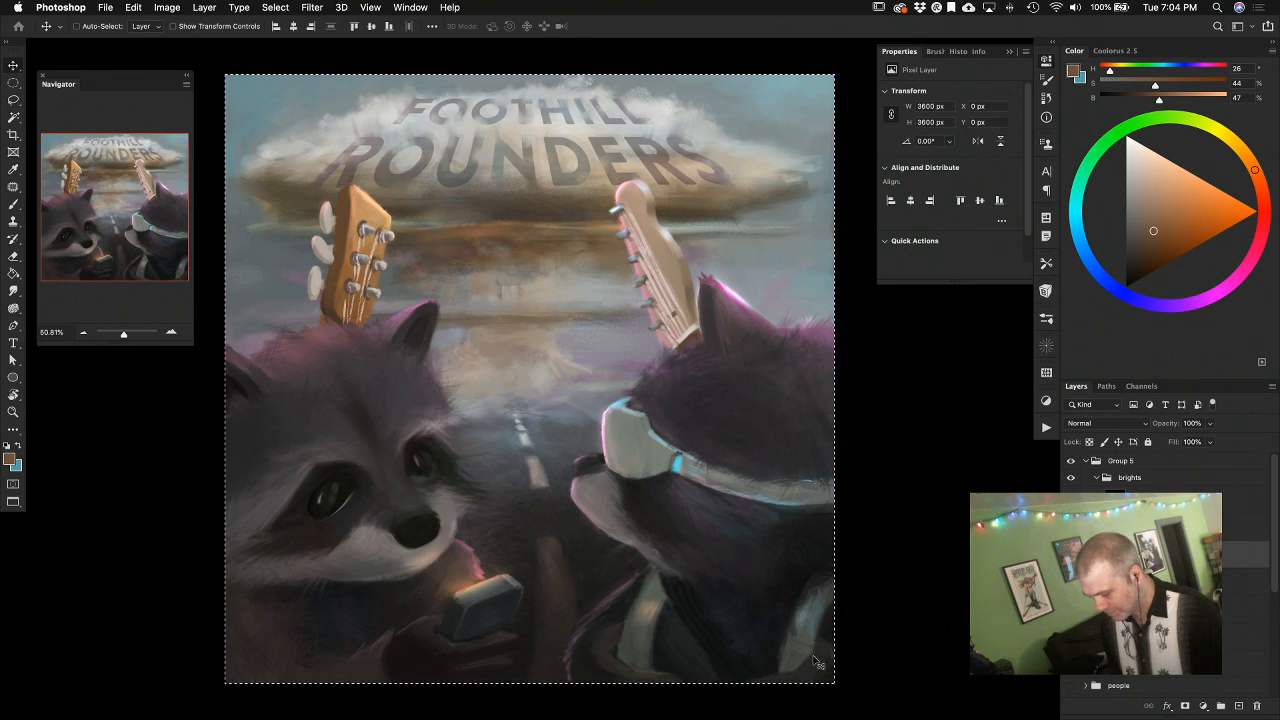
Paint a brown signature about 208 by 308 px in the illustration's lower right corner with the hair brush
key(b)
right_click(546, 568)
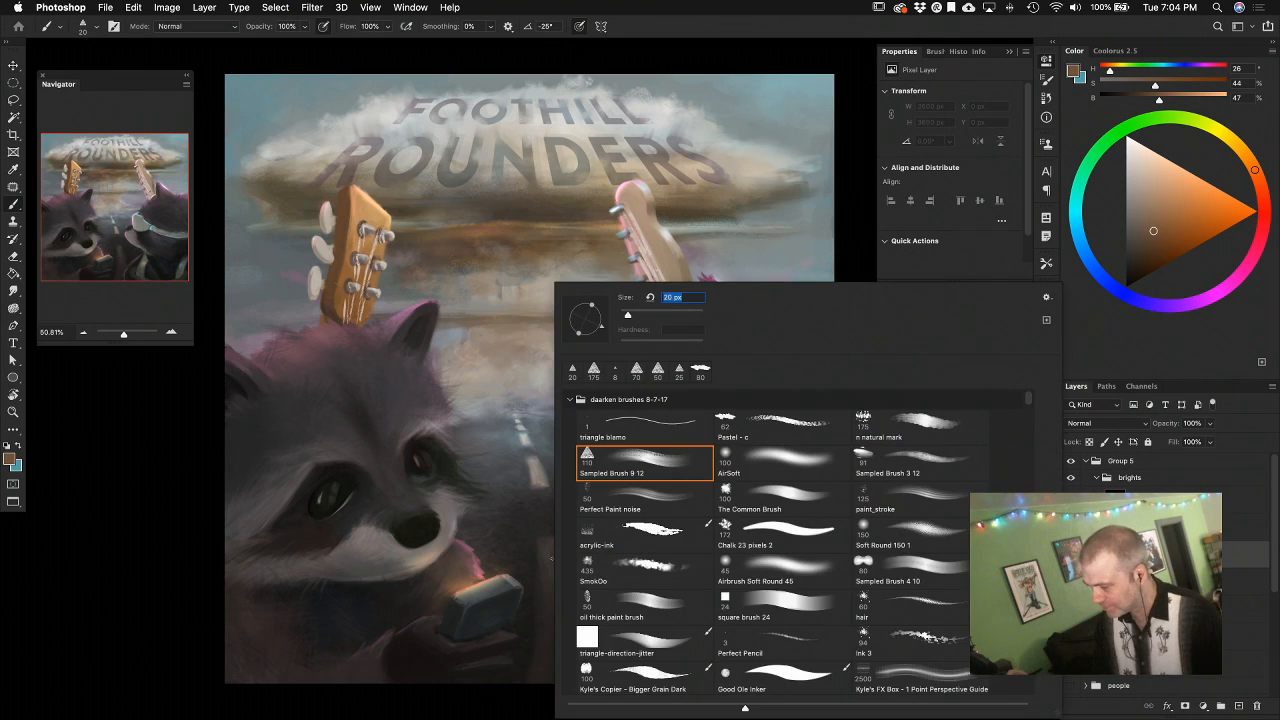
click(927, 605)
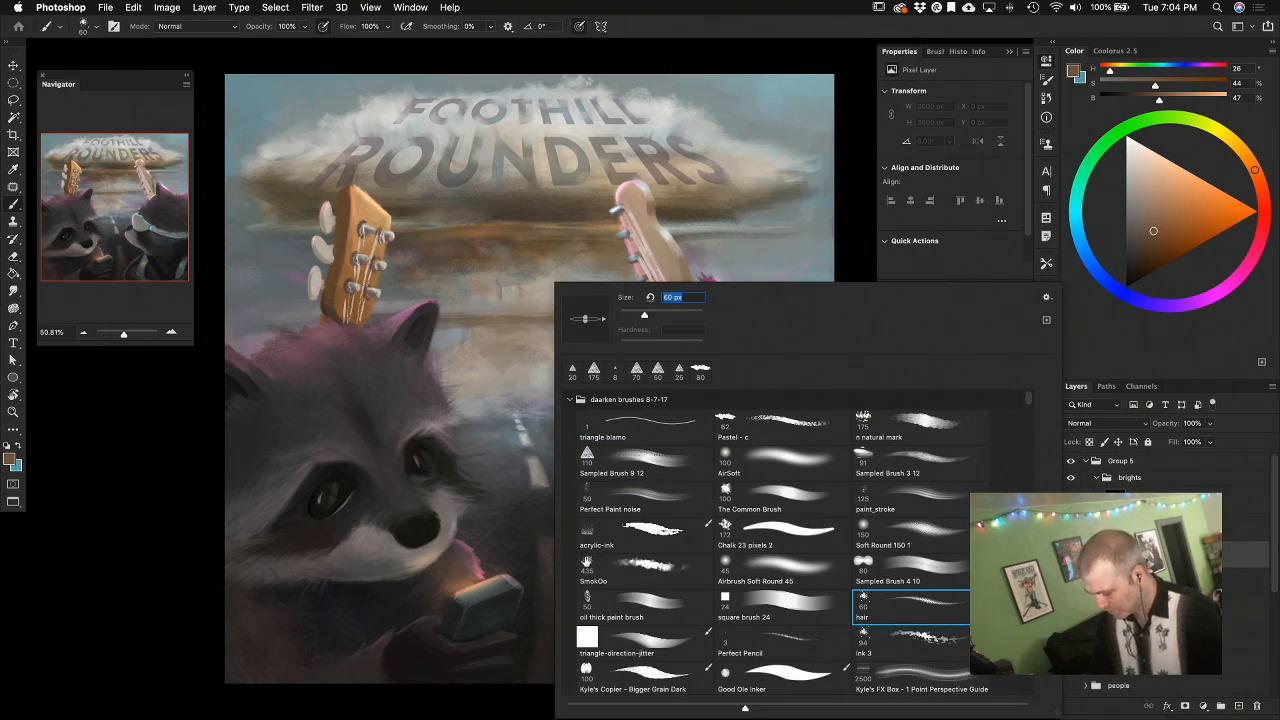
key(Return)
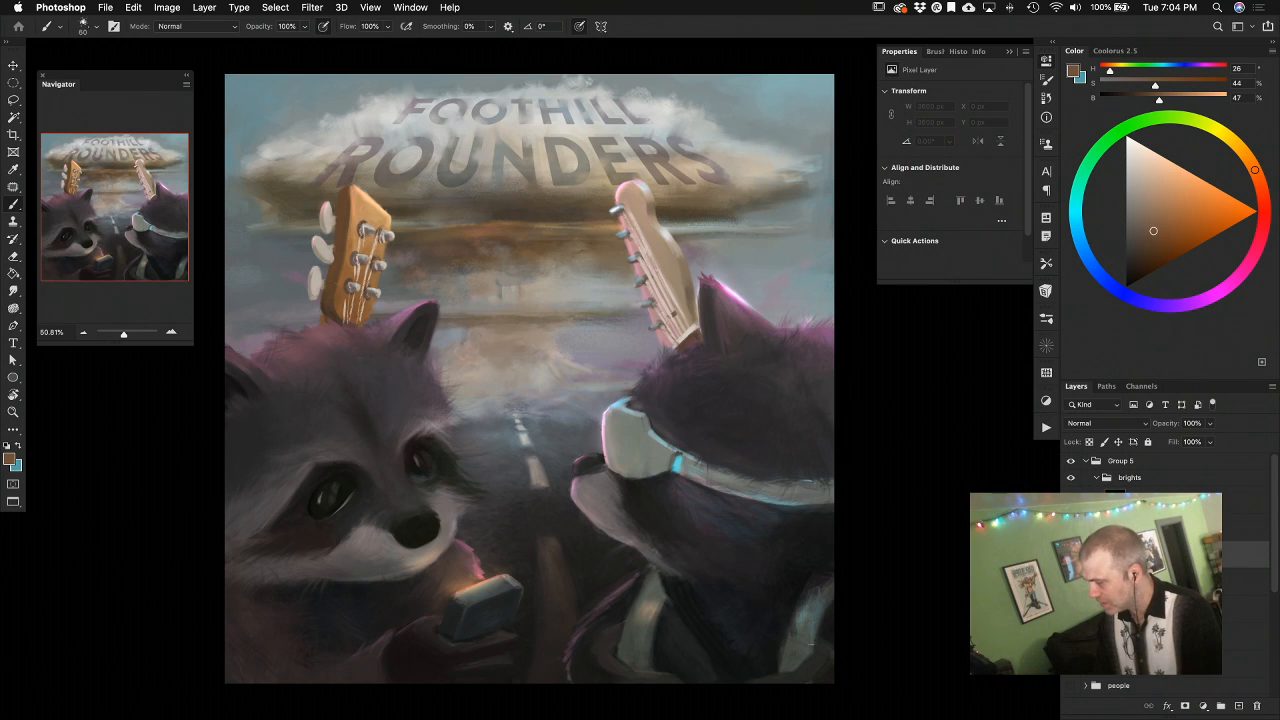
drag(772, 666, 780, 644)
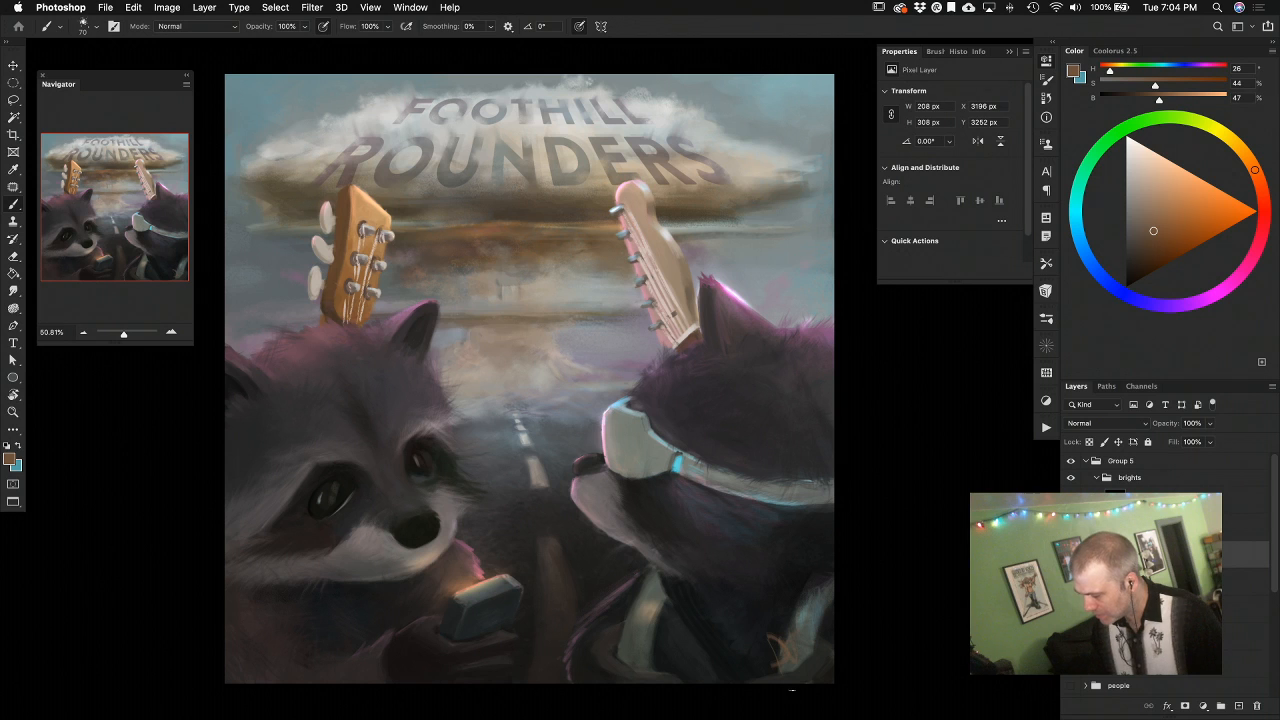
Nudge the brown signature to X 3246, Y 3232 px
key(v)
key(shift+Right)
key(shift+Right)
key(shift+Right)
key(shift+Right)
key(shift+Down)
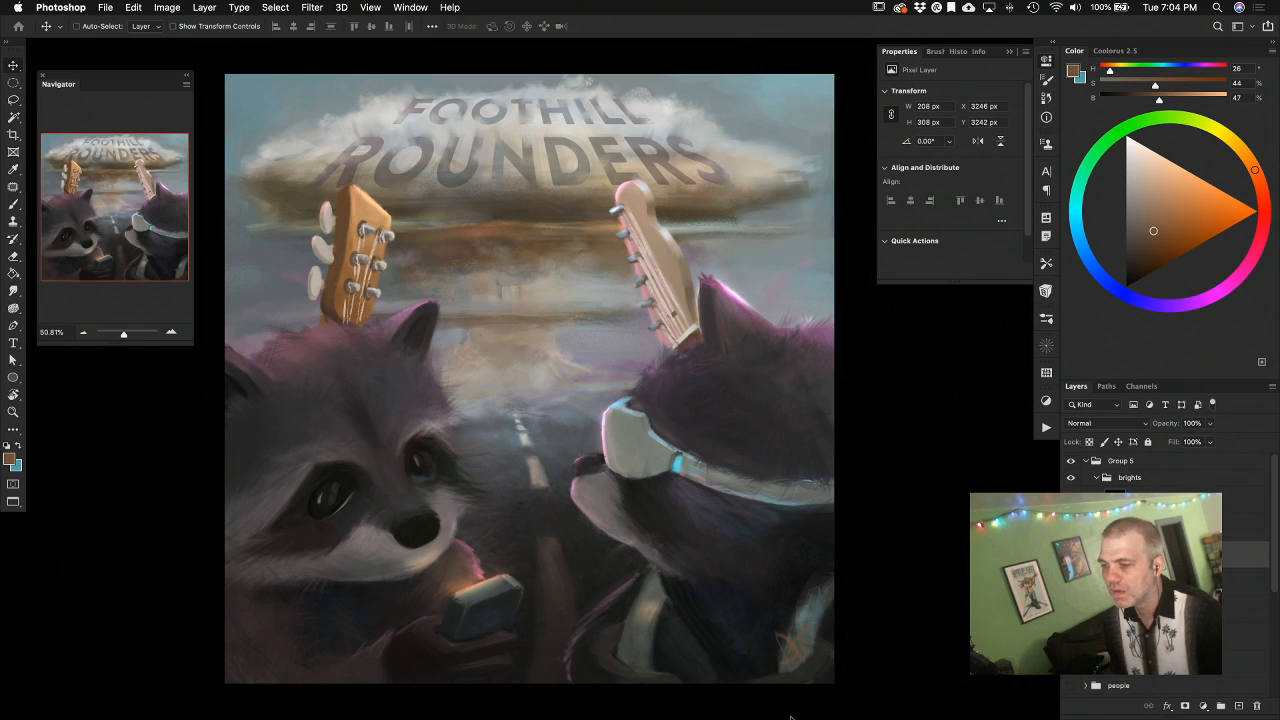
Move the signature layer above Group 5 and repaint the signature in the light orange sampled from the phone's glow
key(b)
alt+click(466, 584)
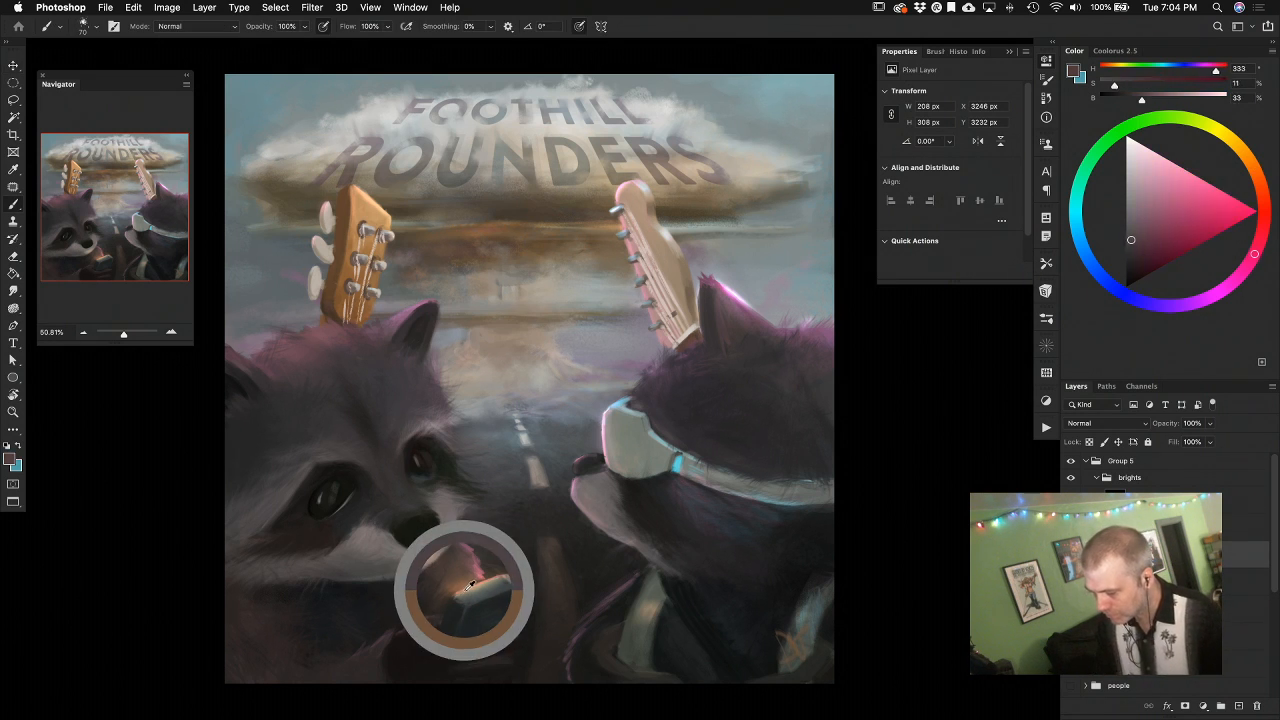
drag(1171, 554, 1174, 453)
alt+click(470, 584)
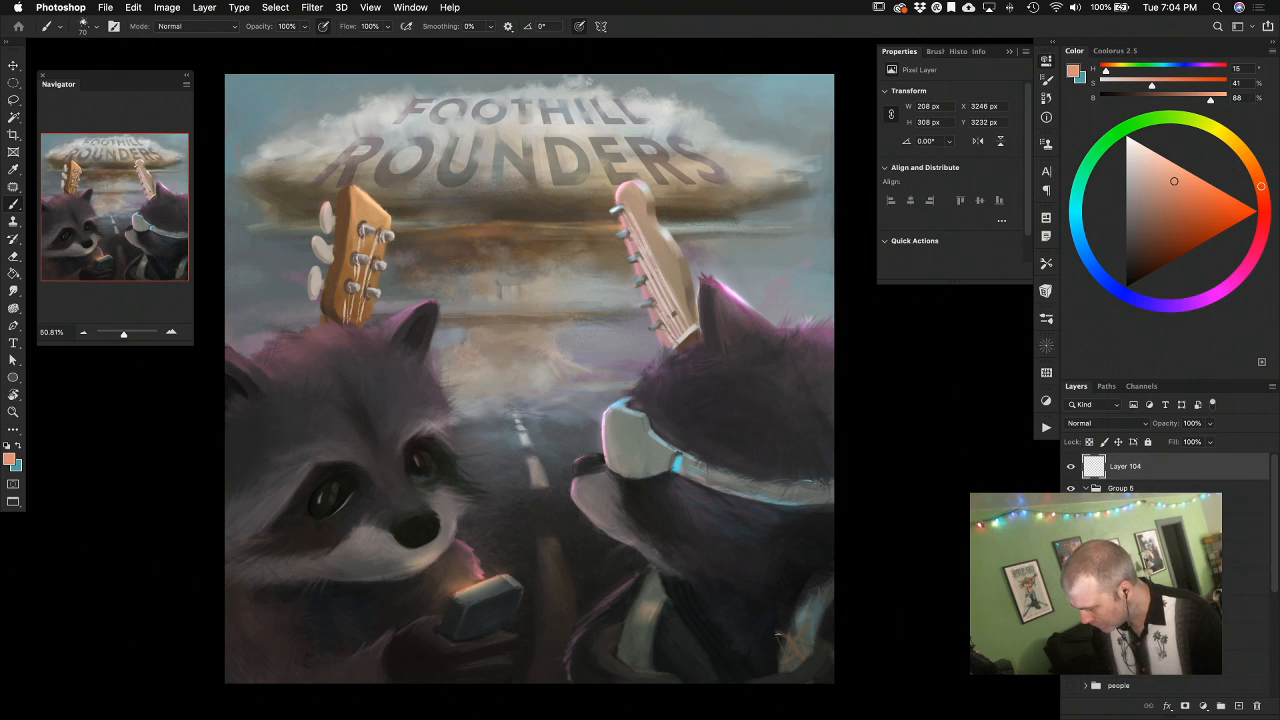
mouse_move(790, 640)
mouse_down()
mouse_move(782, 632)
mouse_move(786, 645)
mouse_up()
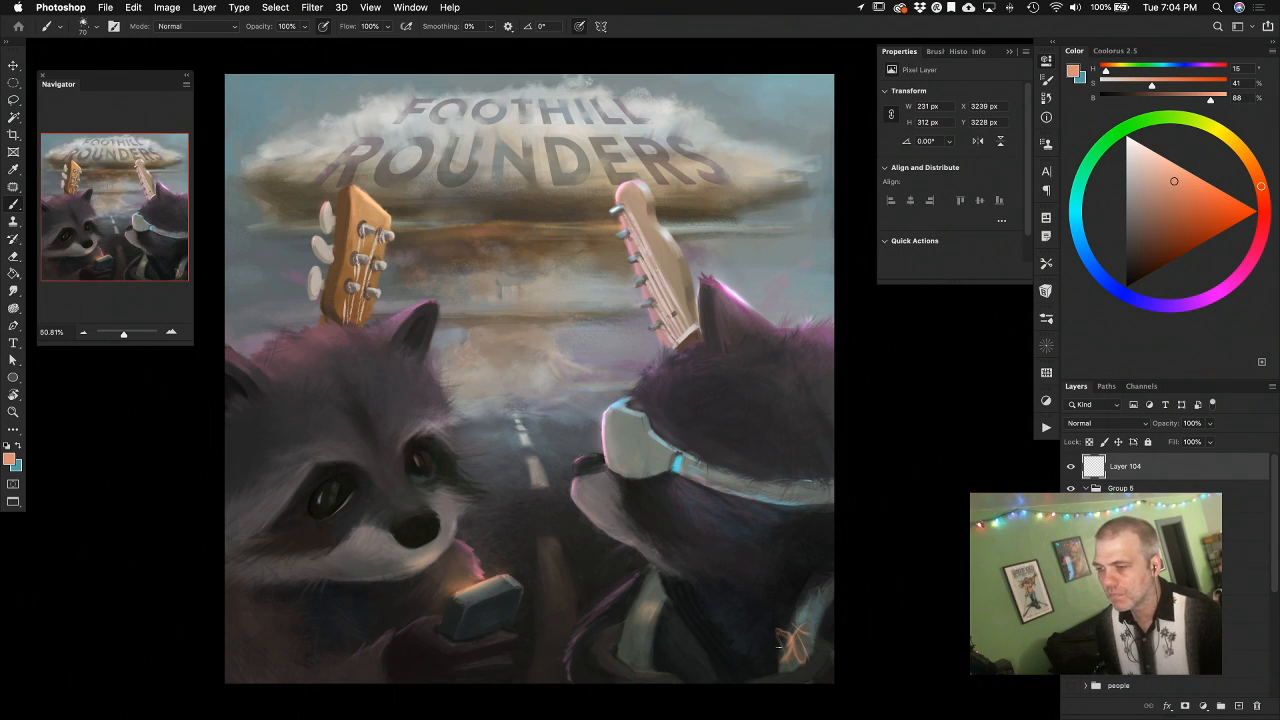
Nudge the orange signature 20 px to the right, to X 3258, Y 3228 px
key(v)
key(shift+Right)
key(shift+Right)
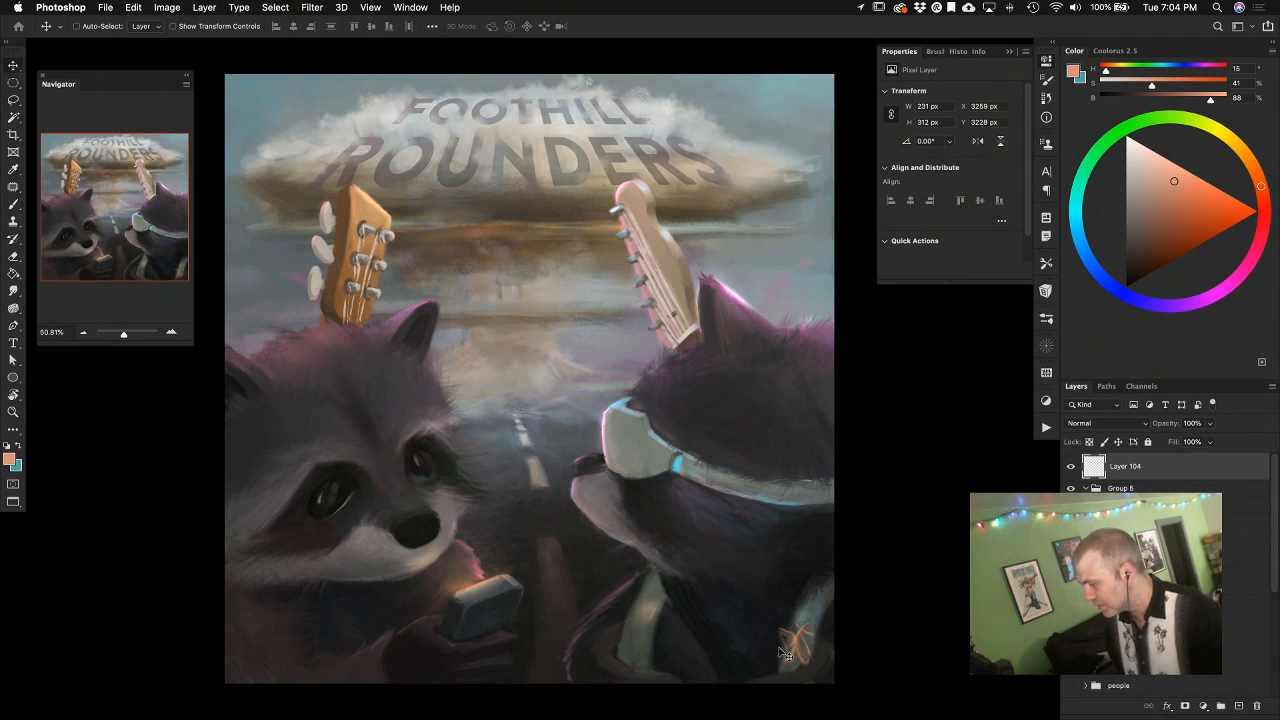
Repaint the orange signature at about 219 by 286 px on a new layer, hiding the previous signature layer
key(ctrl+shift+alt+n)
key(b)
mouse_move(787, 630)
mouse_down()
mouse_move(785, 658)
mouse_move(797, 660)
mouse_move(808, 624)
mouse_move(738, 649)
mouse_up()
click(1071, 492)
drag(799, 663, 757, 651)
Nudge the new signature to X 3224, Y 3222 px
key(v)
key(shift+Left)
key(shift+Down)
key(shift+Down)
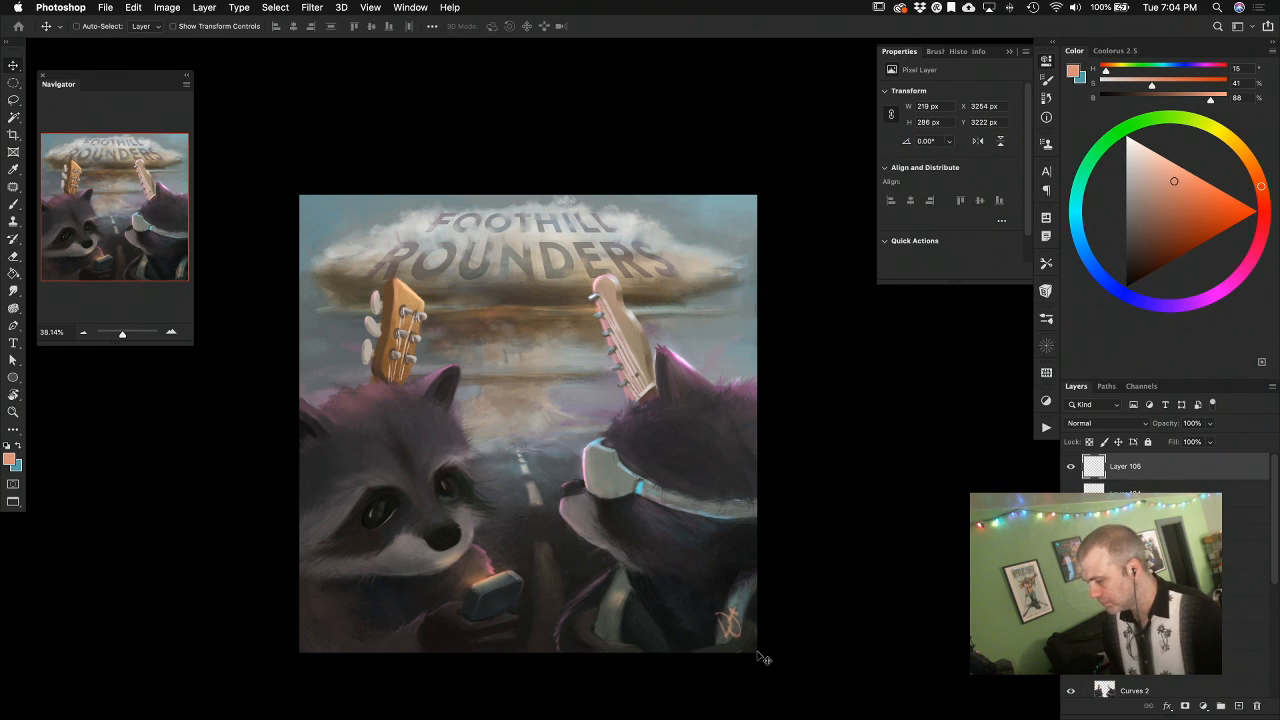
key(shift+Left)
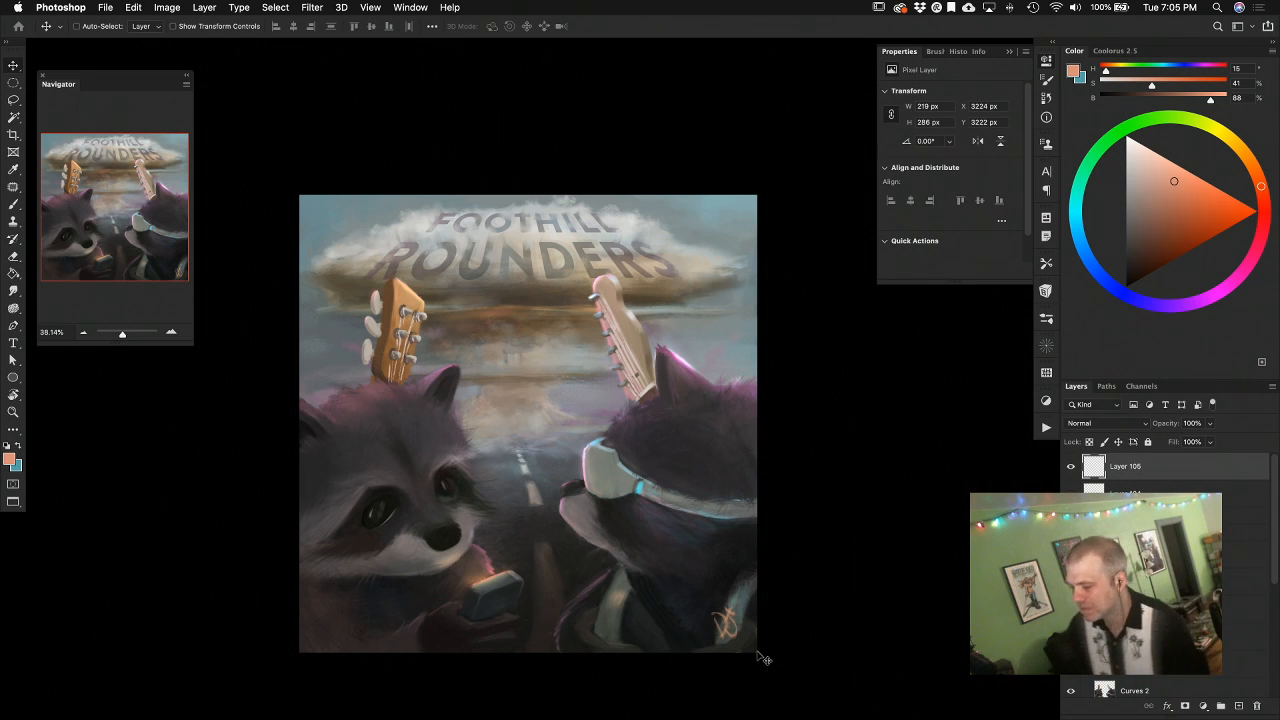
Scale the signature to about 82% and nudge it closer to the illustration's right edge
key(super+t)
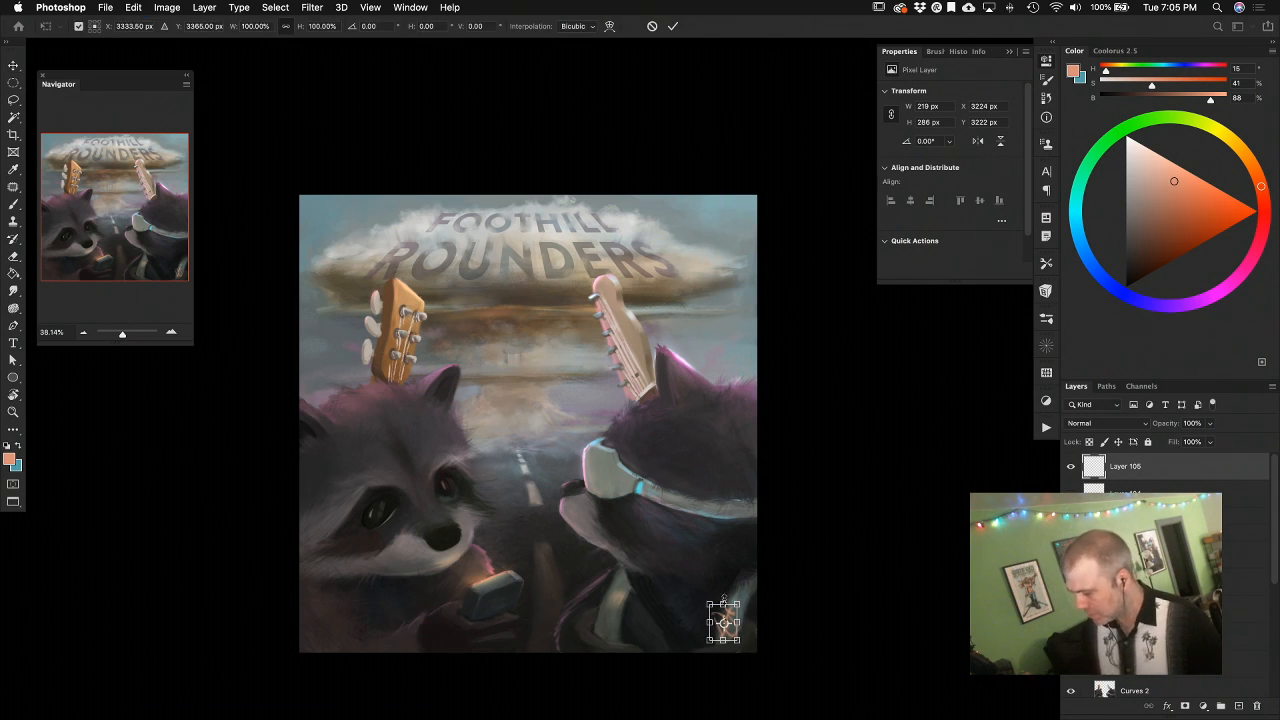
drag(737, 608, 733, 611)
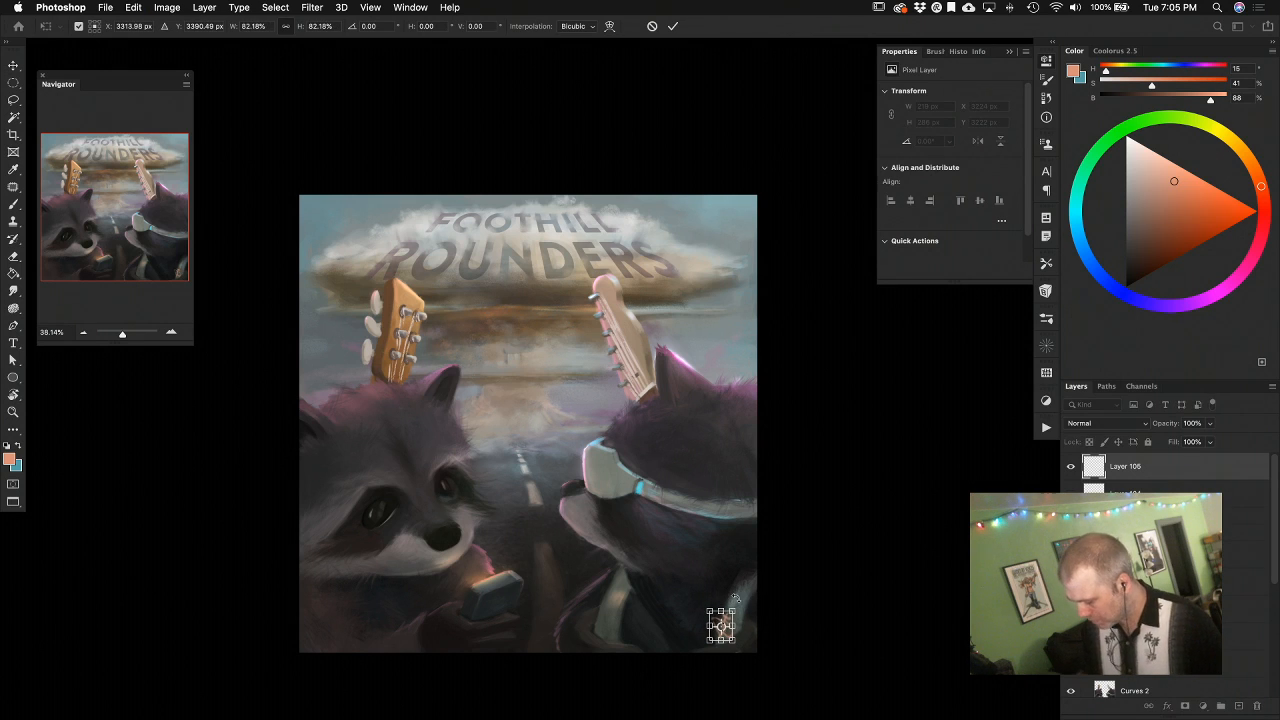
key(Return)
key(shift+Right)
key(shift+Right)
key(shift+Right)
key(shift+Right)
key(shift+Right)
key(shift+Right)
key(shift+Up)
key(shift+Down)
Resize the signature to 206 by 269 px with a free transform
key(z)
mouse_move(737, 606)
mouse_down()
mouse_move(835, 604)
mouse_move(735, 606)
mouse_up()
mouse_move(821, 606)
mouse_down()
mouse_move(780, 608)
mouse_move(794, 591)
mouse_move(771, 582)
mouse_move(720, 591)
mouse_move(814, 586)
mouse_move(743, 591)
mouse_move(837, 623)
mouse_move(783, 608)
mouse_move(791, 622)
mouse_move(786, 609)
mouse_move(826, 609)
mouse_move(814, 640)
mouse_move(799, 632)
mouse_move(808, 637)
mouse_move(815, 578)
mouse_move(790, 599)
mouse_up()
key(ctrl+t)
key(Return)
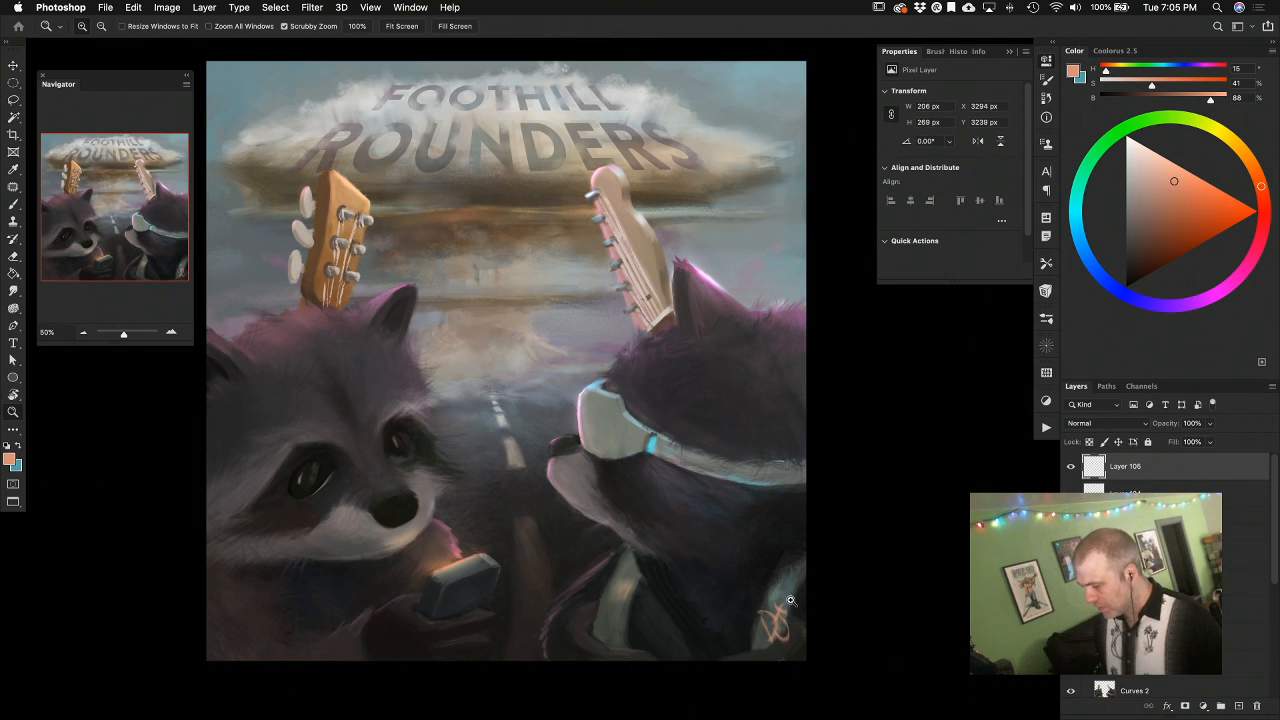
Nudge the signature to X 3264, Y 3239 px, judging its distance from the canvas edge
key(v)
key(shift+Left)
key(shift+Left)
key(shift+Left)
key(shift+Left)
key(shift+Left)
key(shift+Left)
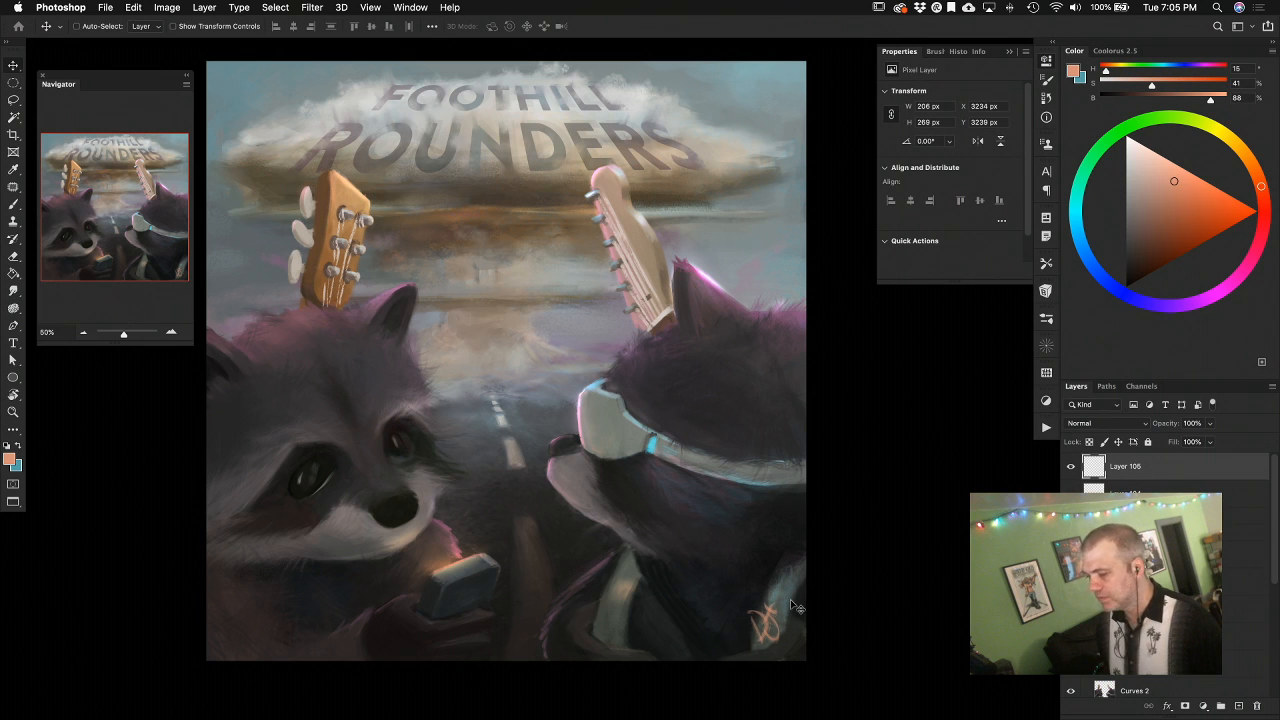
drag(786, 565, 751, 560)
drag(814, 604, 788, 572)
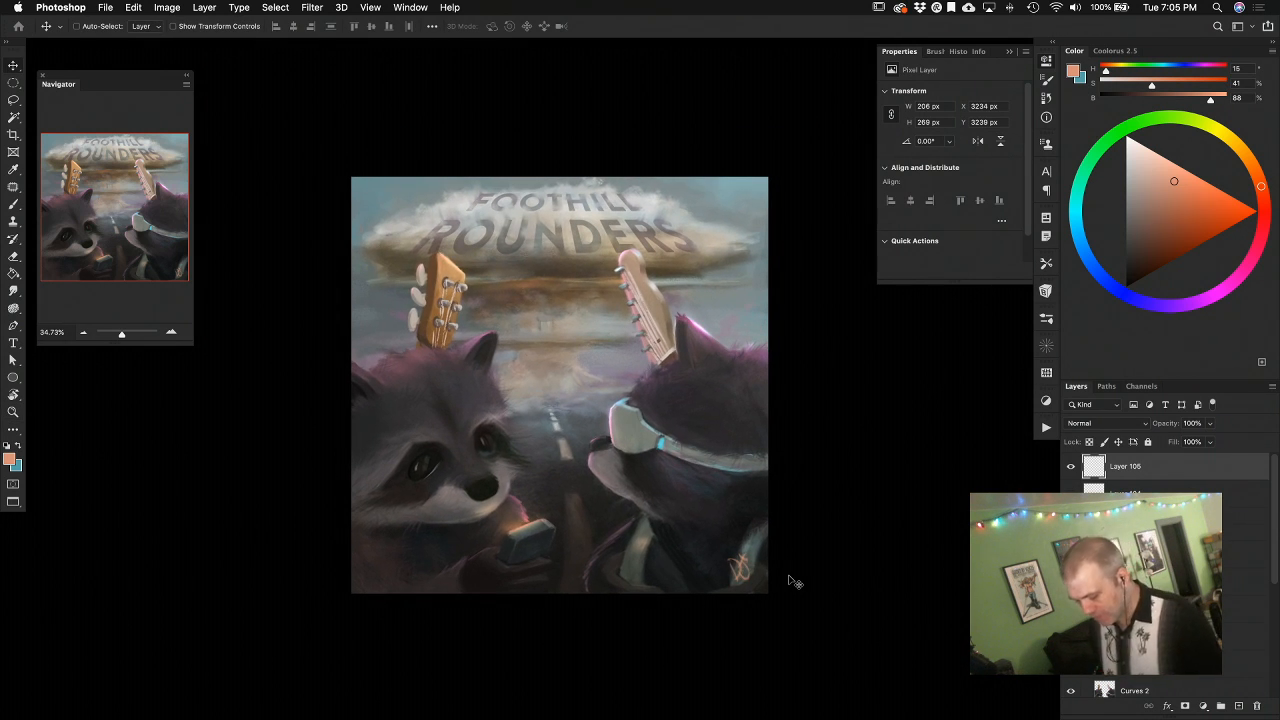
key(shift+Right)
key(shift+Right)
key(shift+Right)
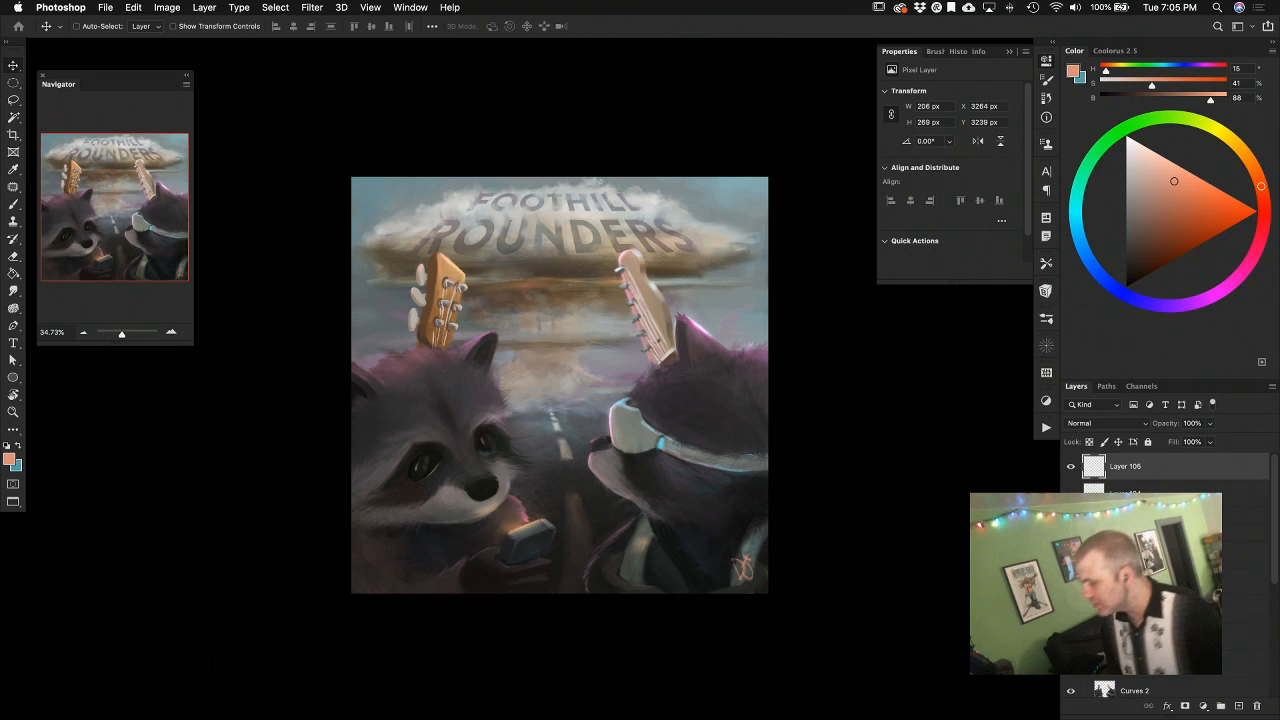
Toggle Group 5's visibility off and on to compare the illustration with and without it
double_click(1165, 516)
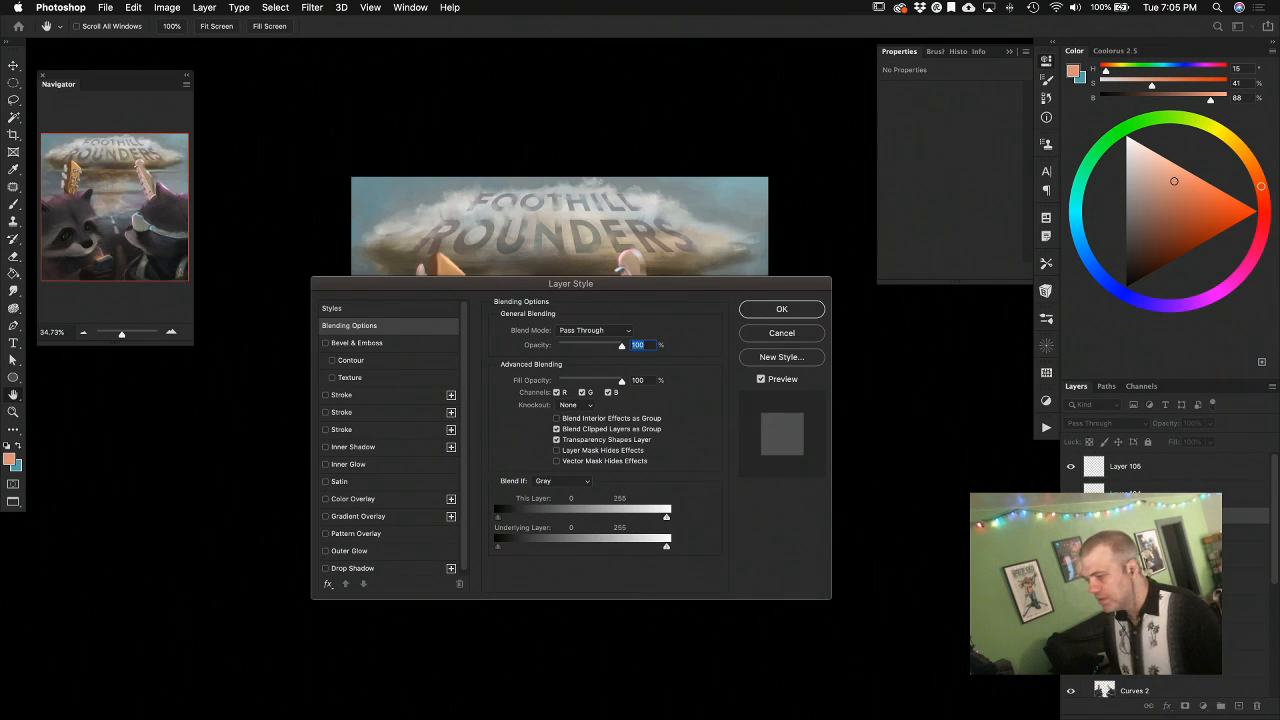
key(Escape)
click(1071, 516)
click(1071, 516)
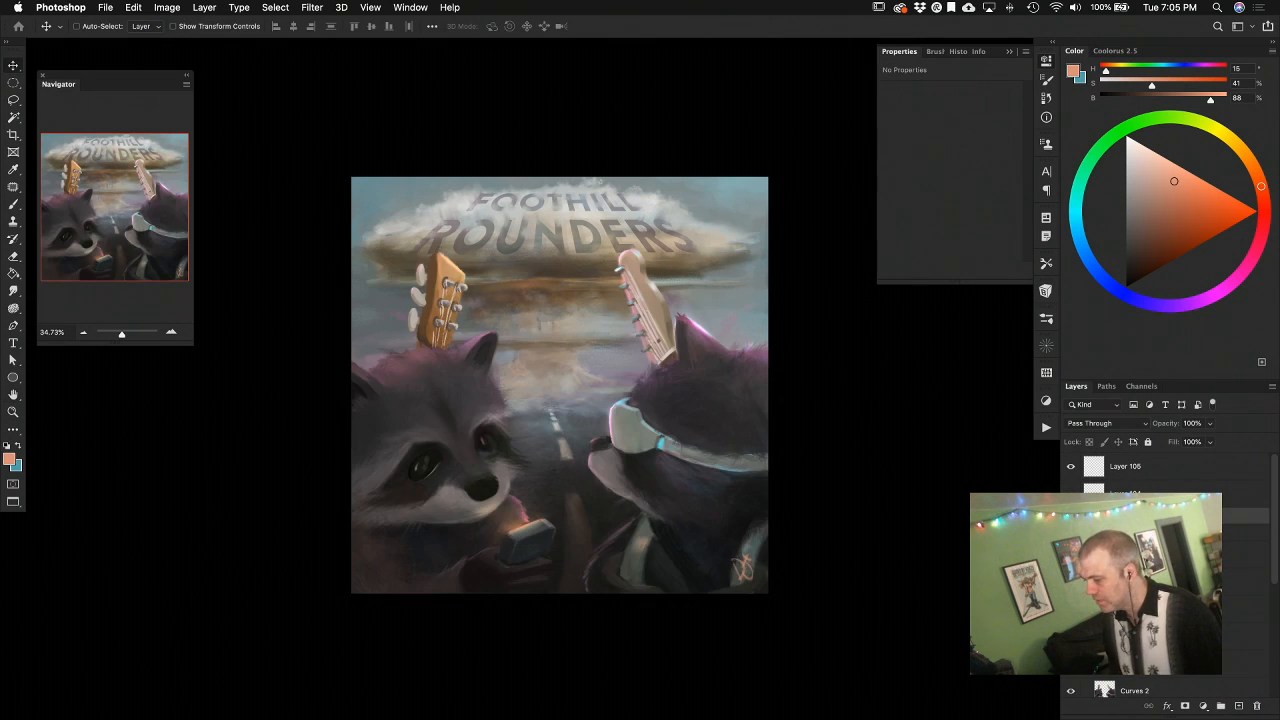
Try nudging Group 5 to the left and undo the change
key(shift+Left)
key(shift+Left)
key(super+z)
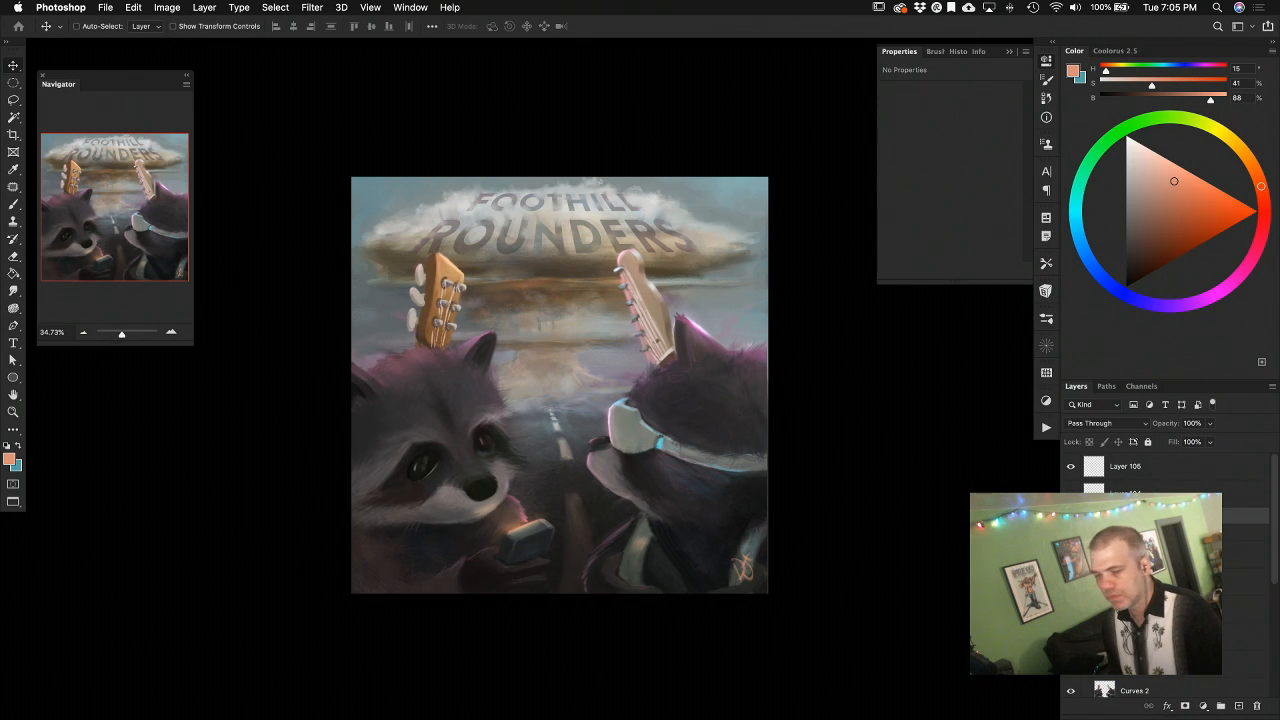
key(super+z)
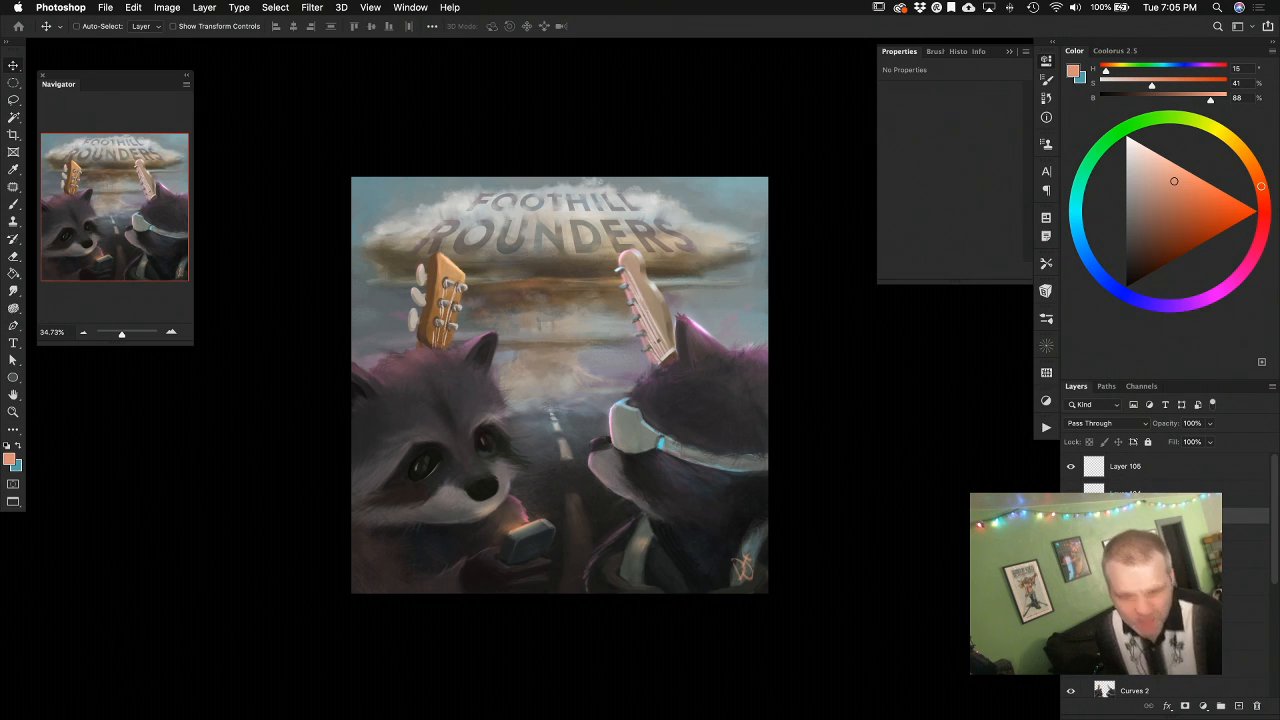
key(super+z)
key(super+z)
key(super+z)
key(super+z)
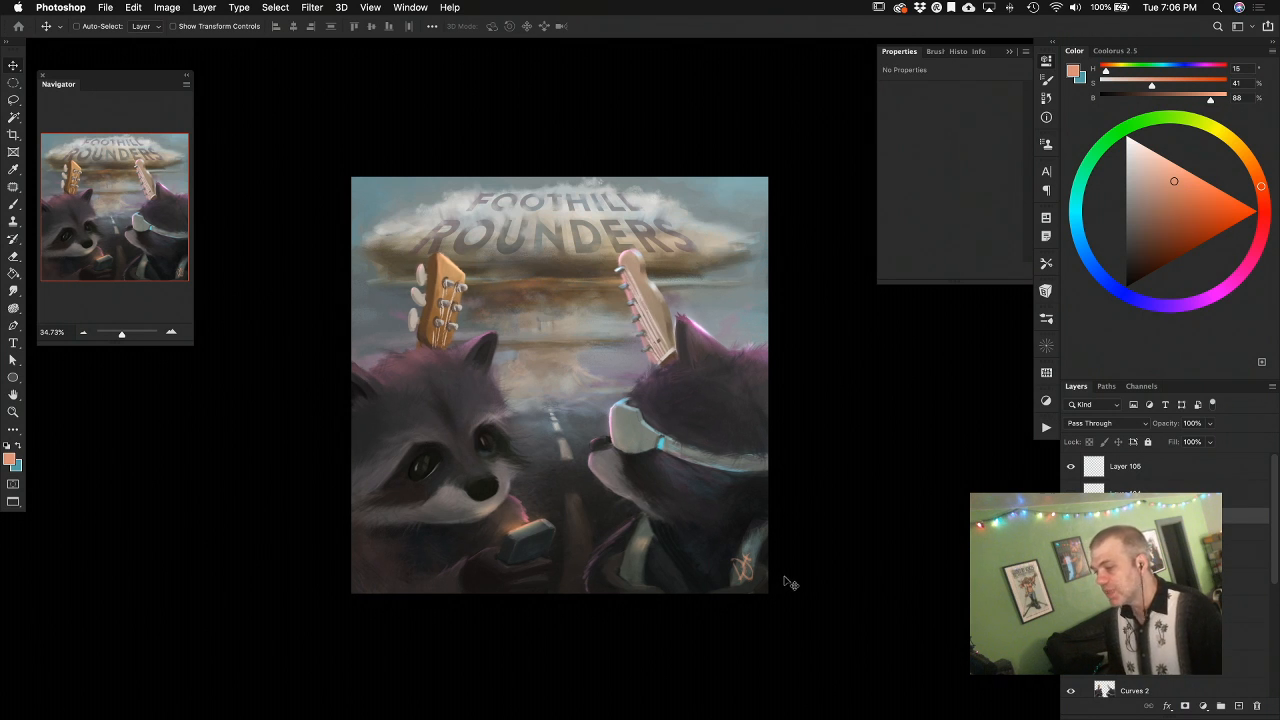
key(super+z)
scroll(785, 581, up, 4)
scroll(785, 581, down, 3)
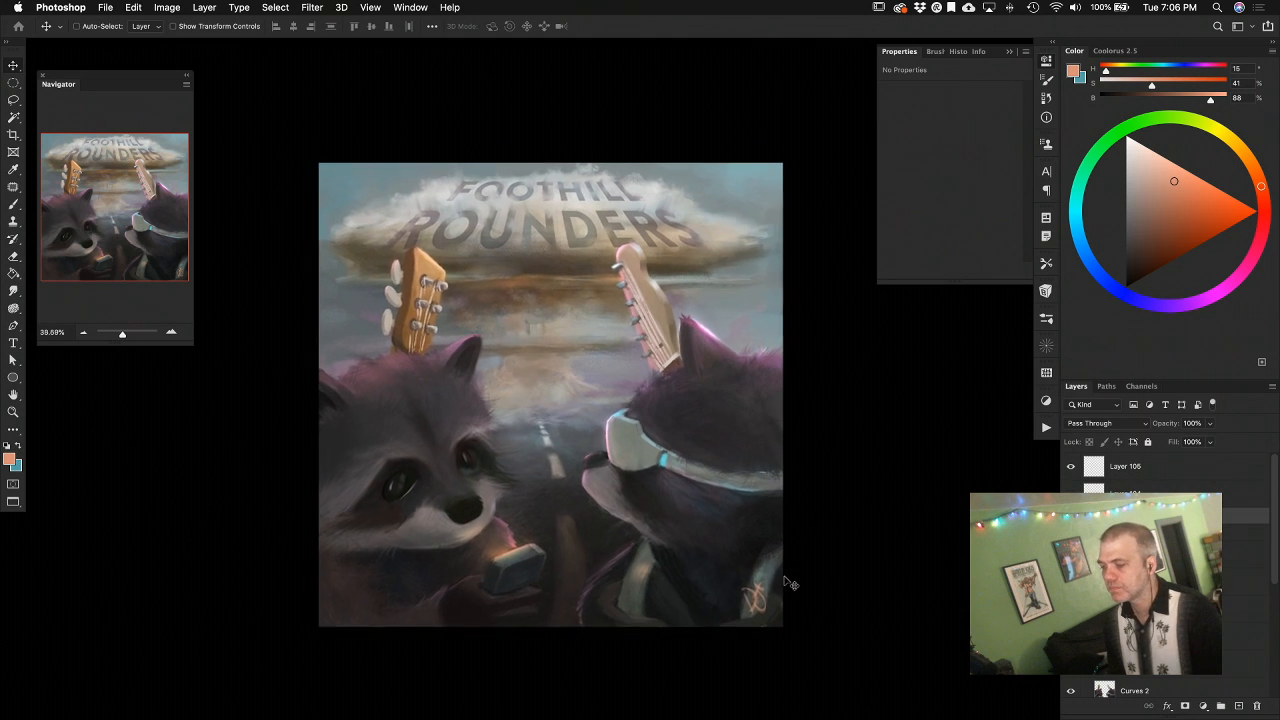
Compare the composition by flipping the view horizontally and back, and by switching the raccoon group's visibility off and on
key(super+shift+h)
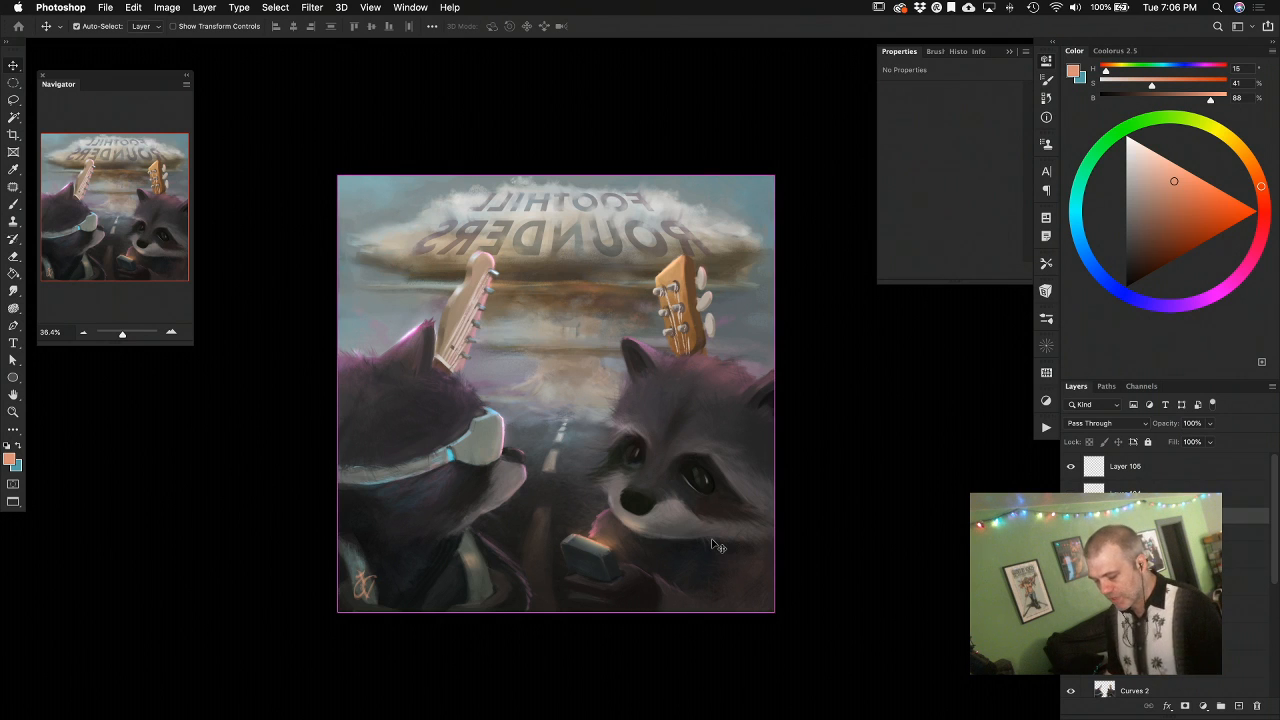
key(super+shift+h)
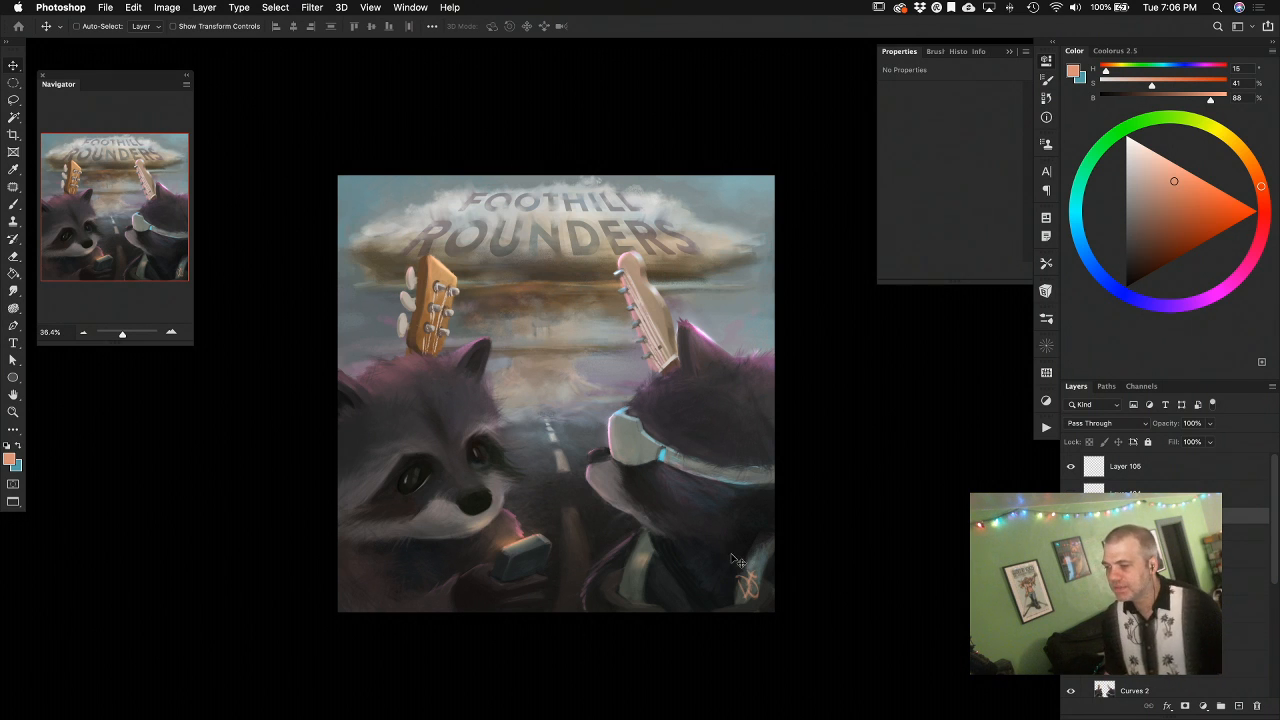
scroll(651, 594, up, 3)
scroll(651, 598, up, 1)
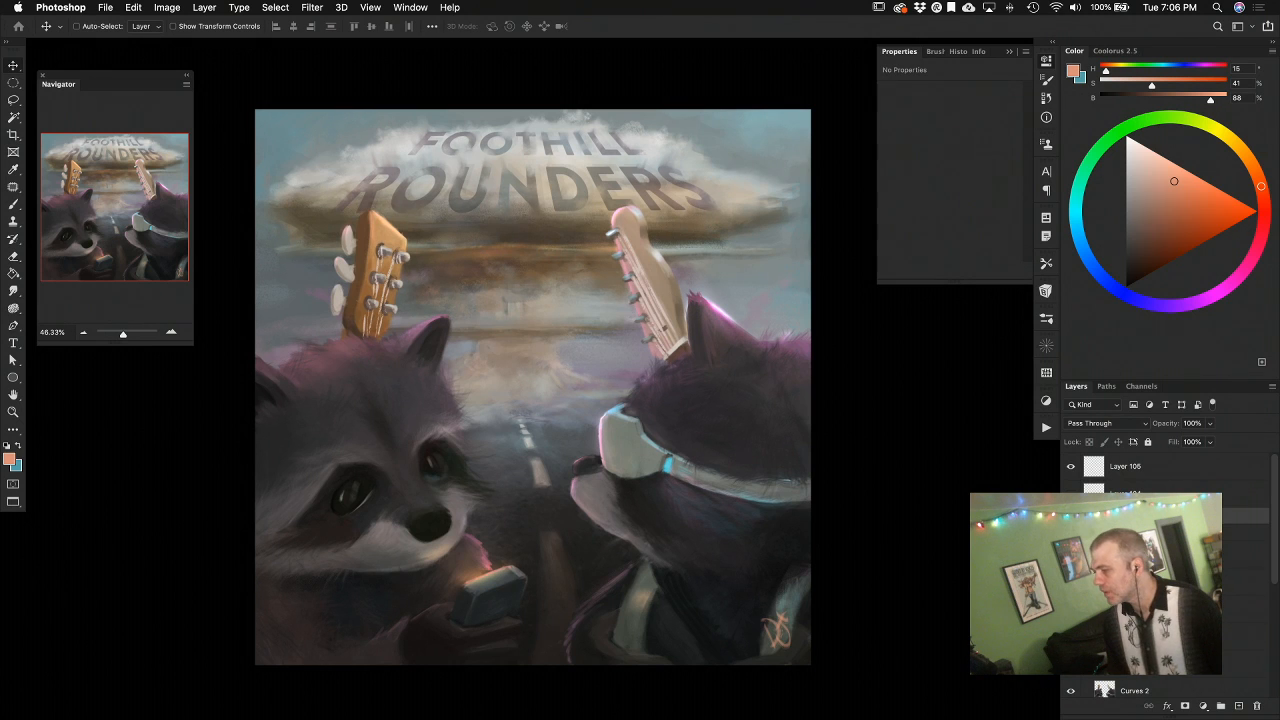
click(1071, 516)
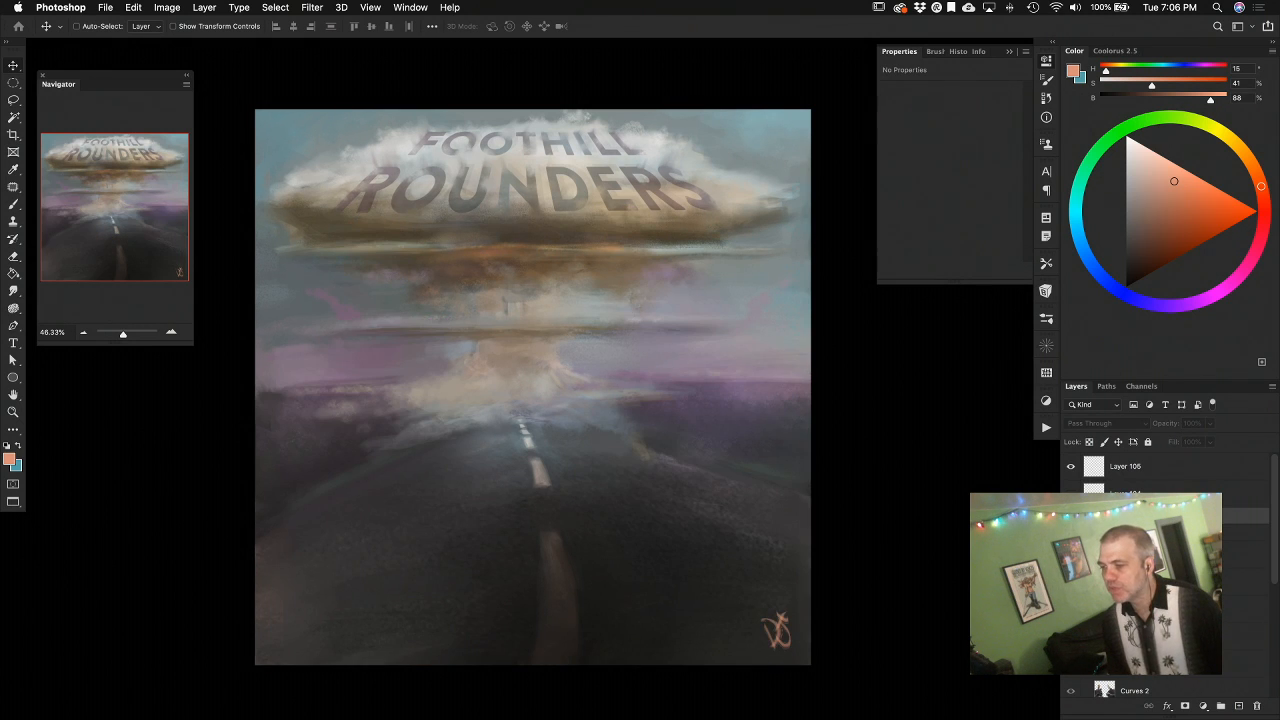
click(1071, 516)
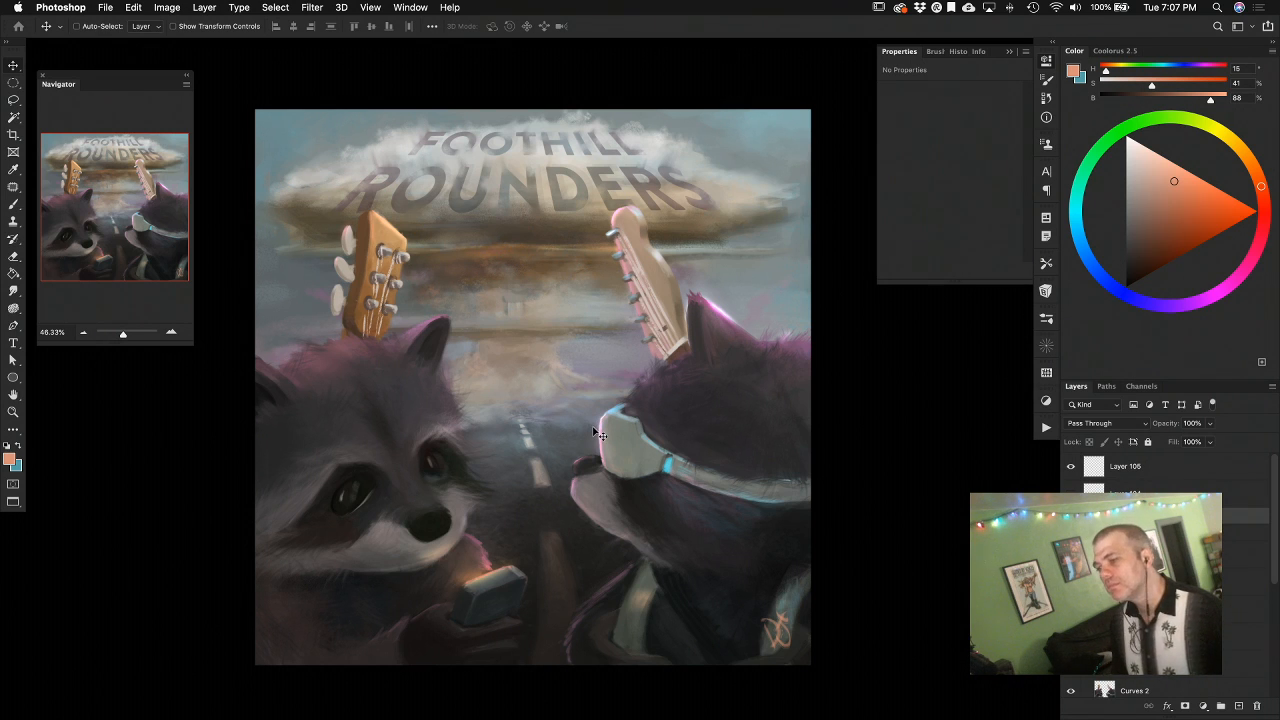
Export the illustration for web as a high-quality JPEG resized to 2400 by 2400 px, named foothill_rounders_cover.jpg on the Desktop
key(super+s)
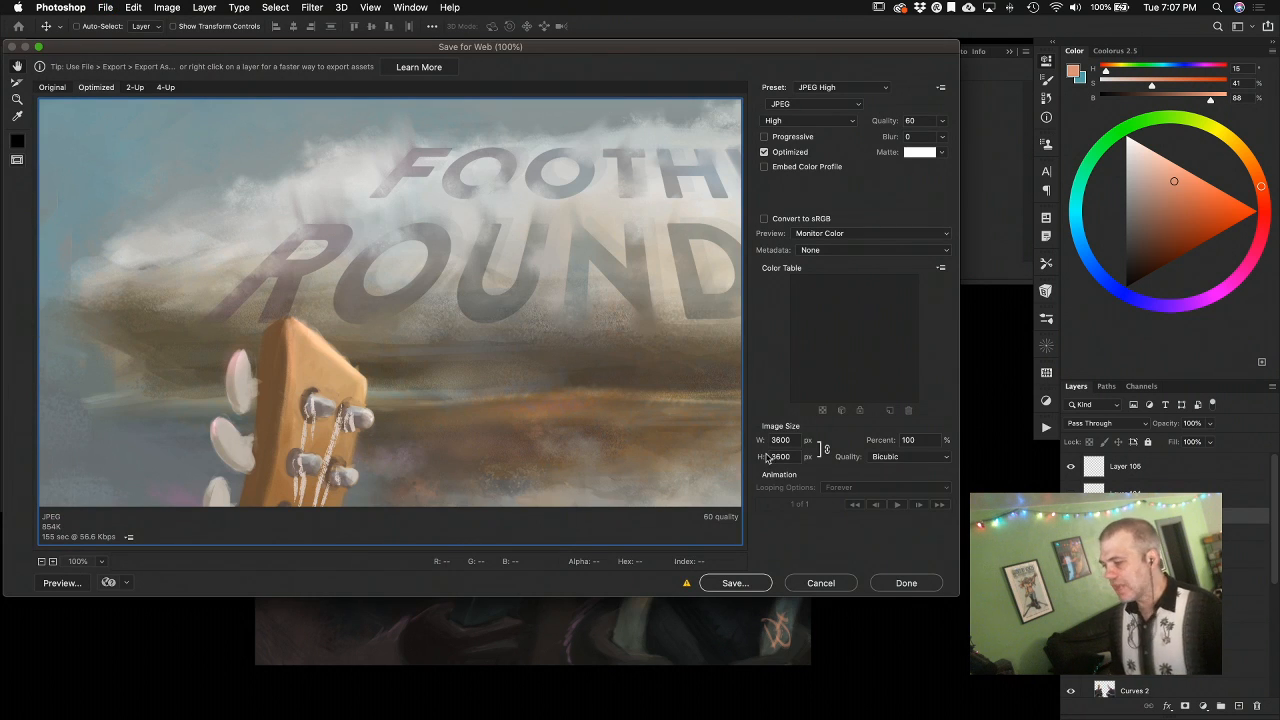
double_click(788, 443)
text(2400)
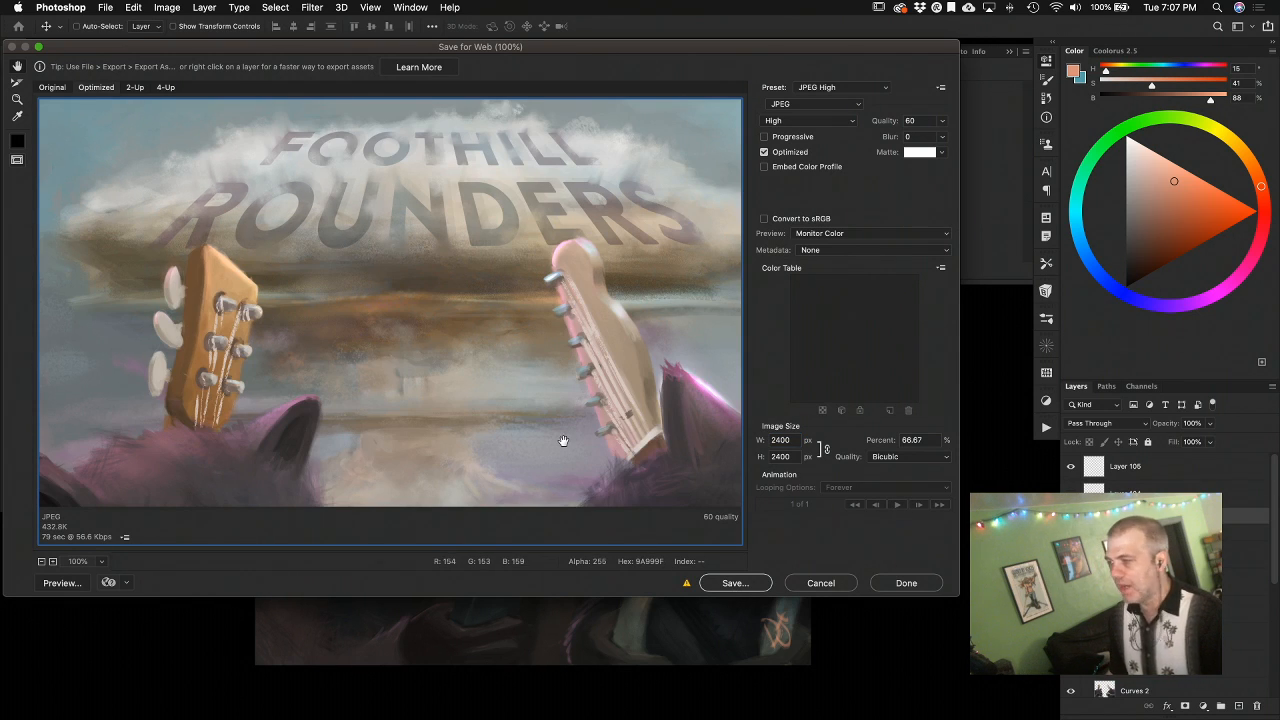
click(745, 583)
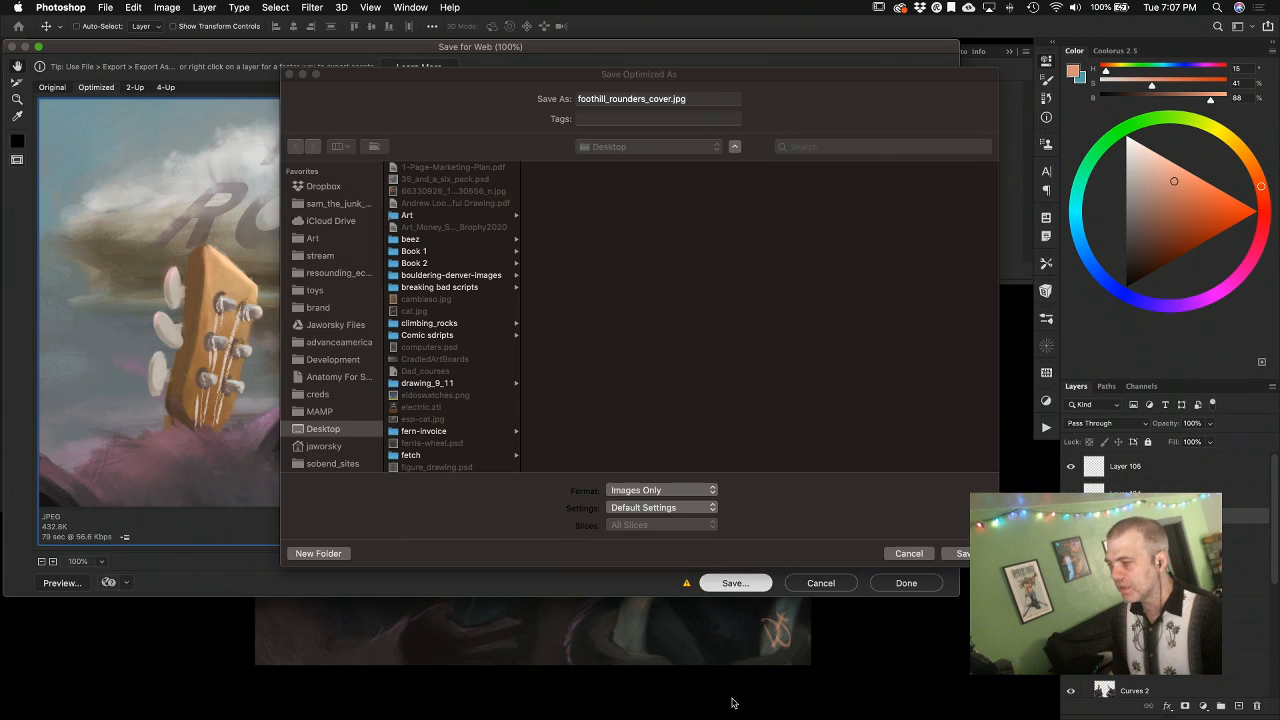
click(962, 554)
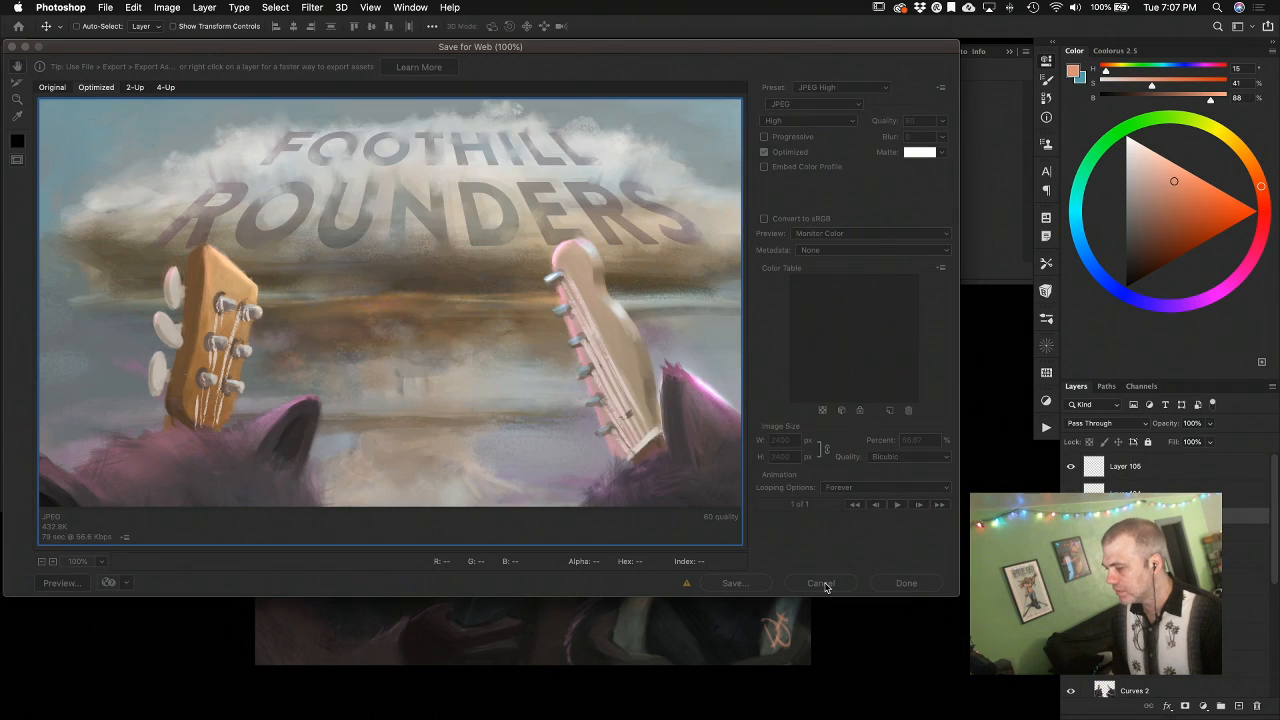
Export the illustration for web as a 3600 by 3600 px JPEG, replacing foothill_rounders_cover.jpg on the Desktop
key(super+s)
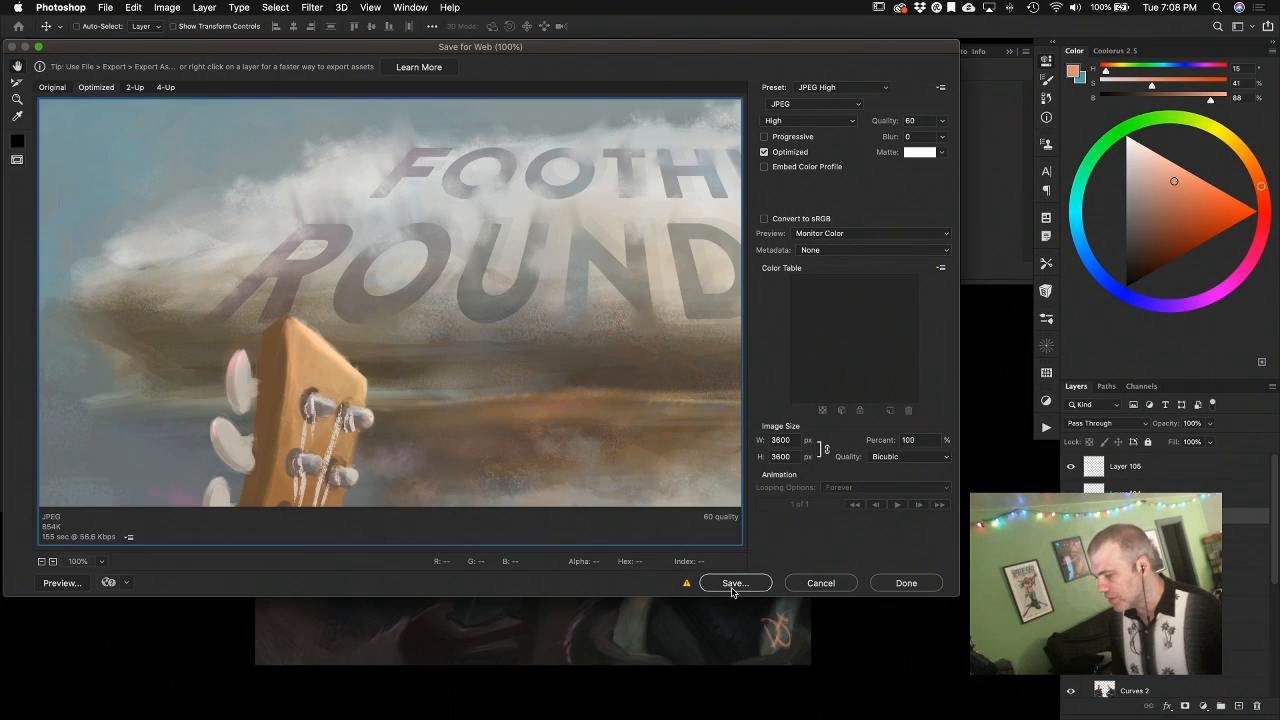
click(730, 585)
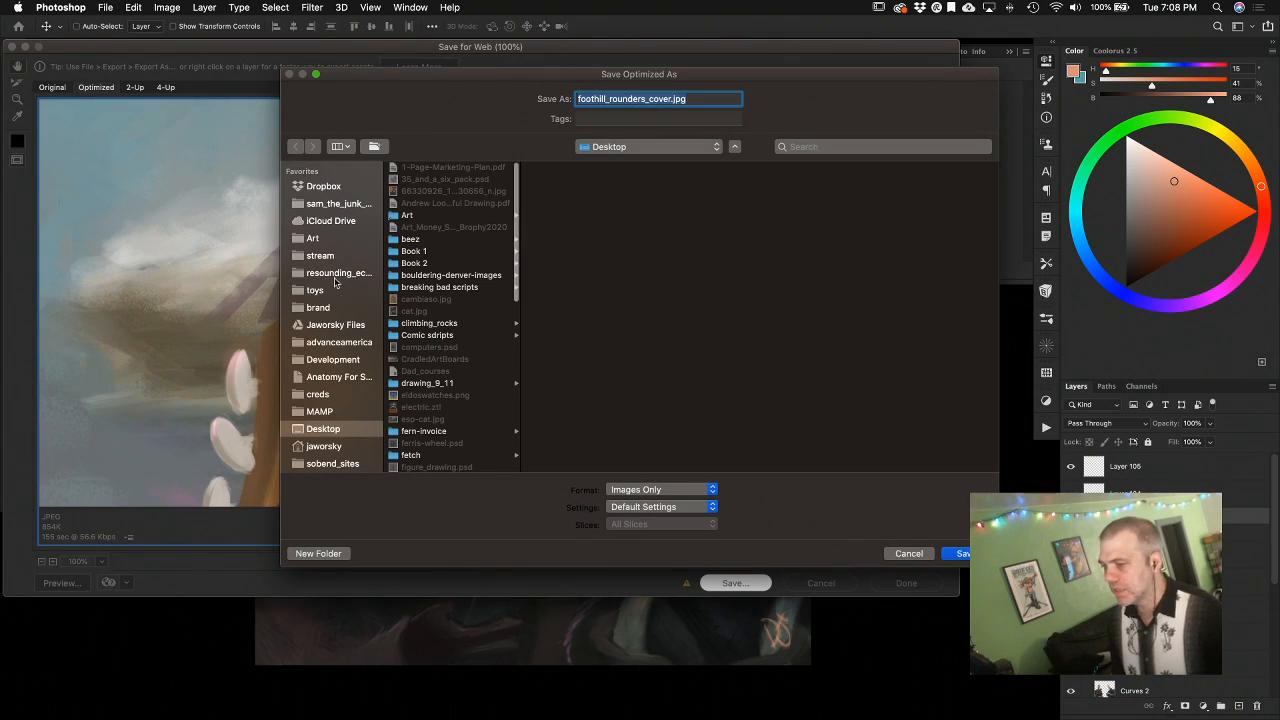
scroll(349, 345, down, 2)
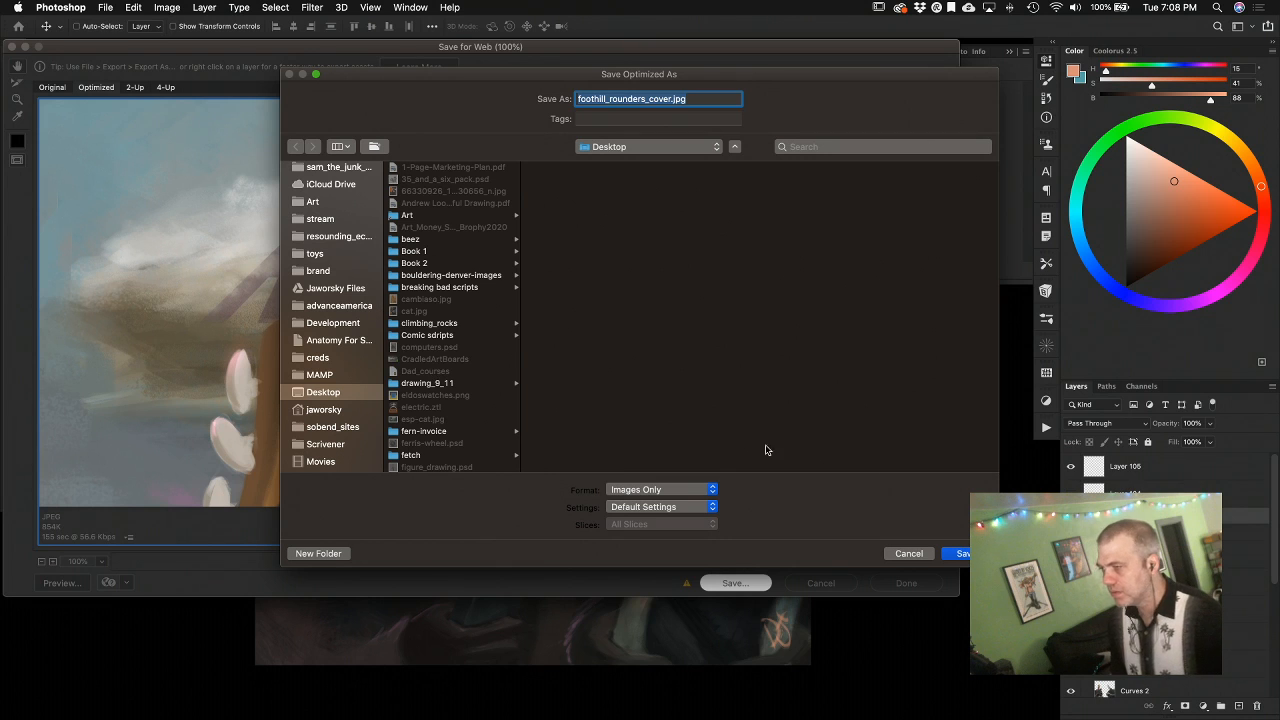
click(958, 553)
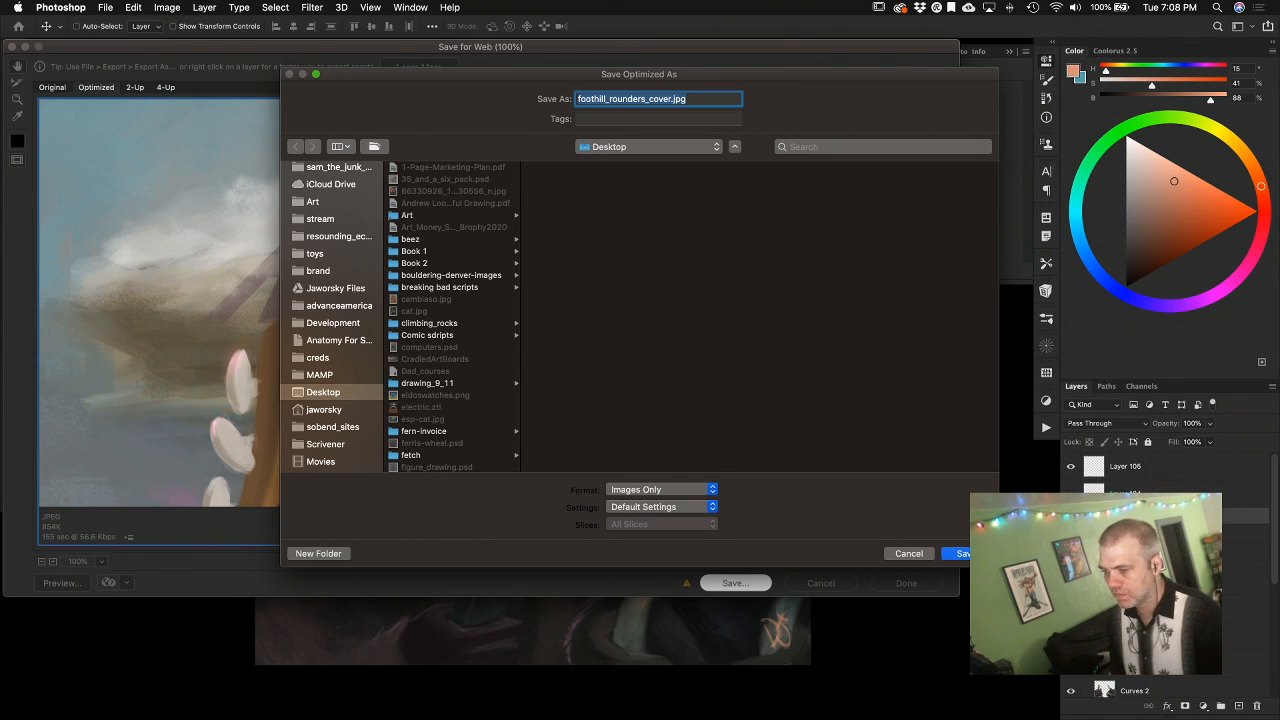
click(735, 159)
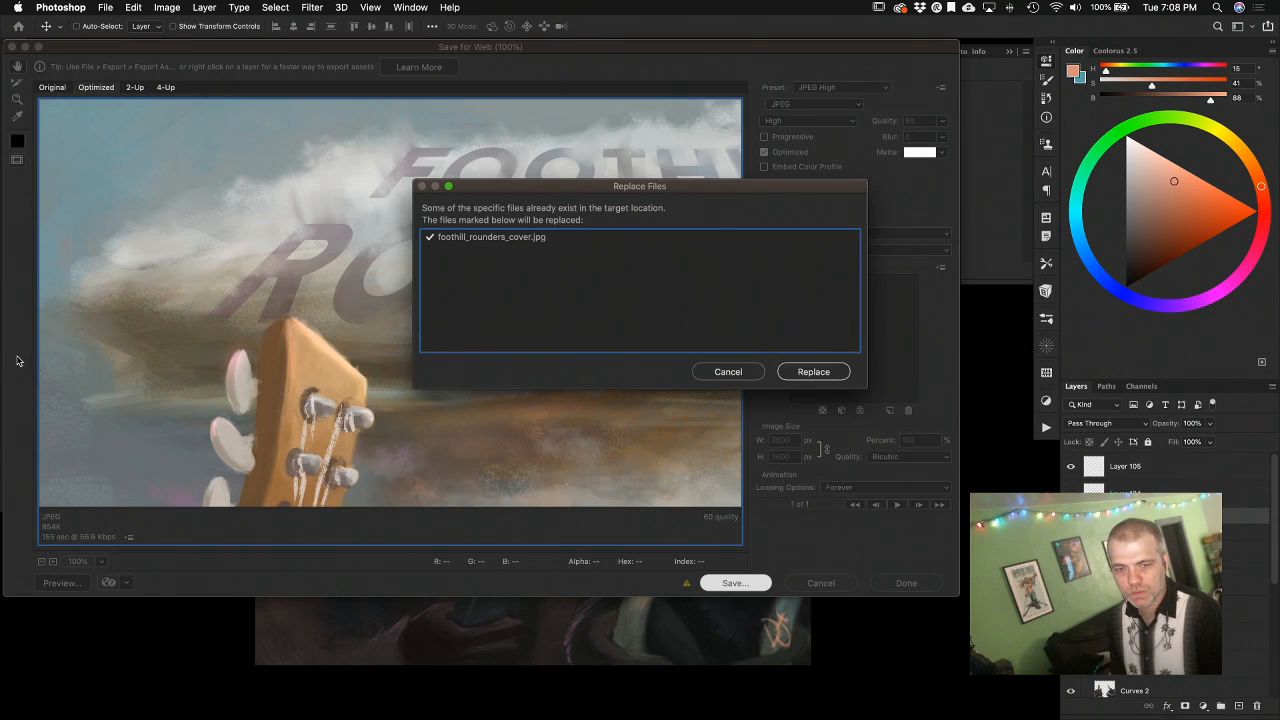
click(798, 374)
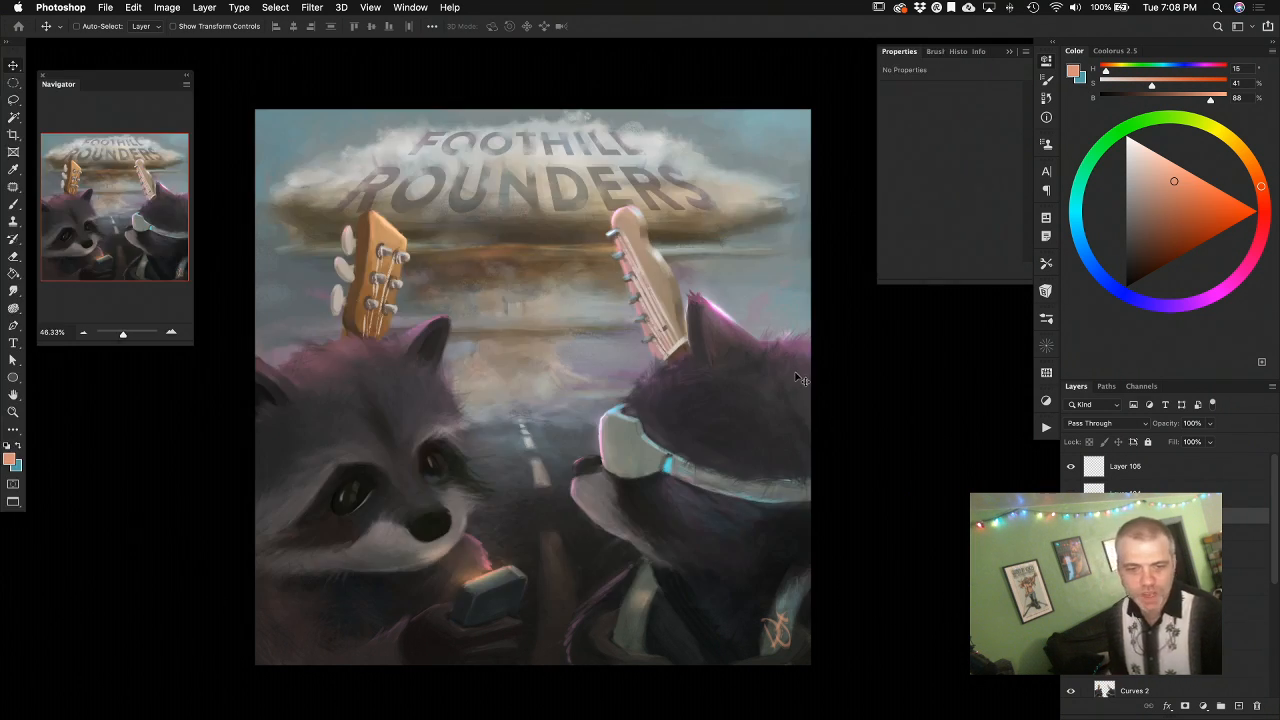
scroll(527, 568, up, 3)
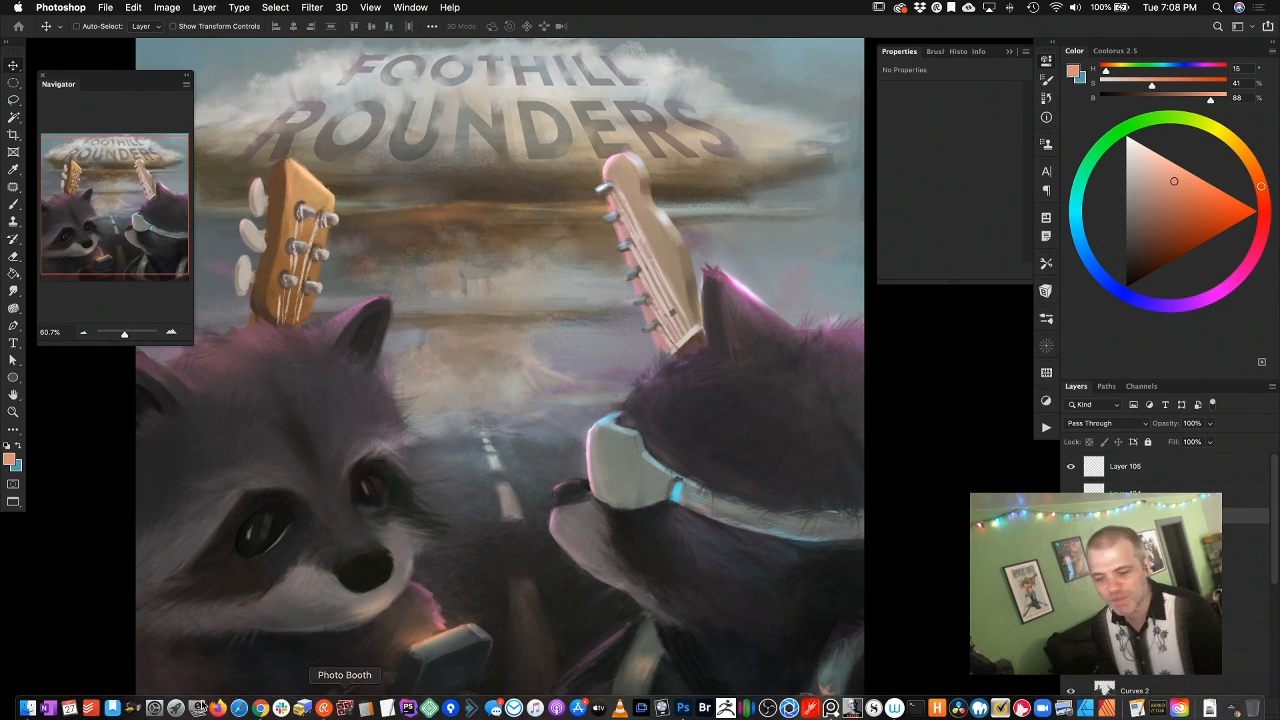
click(281, 705)
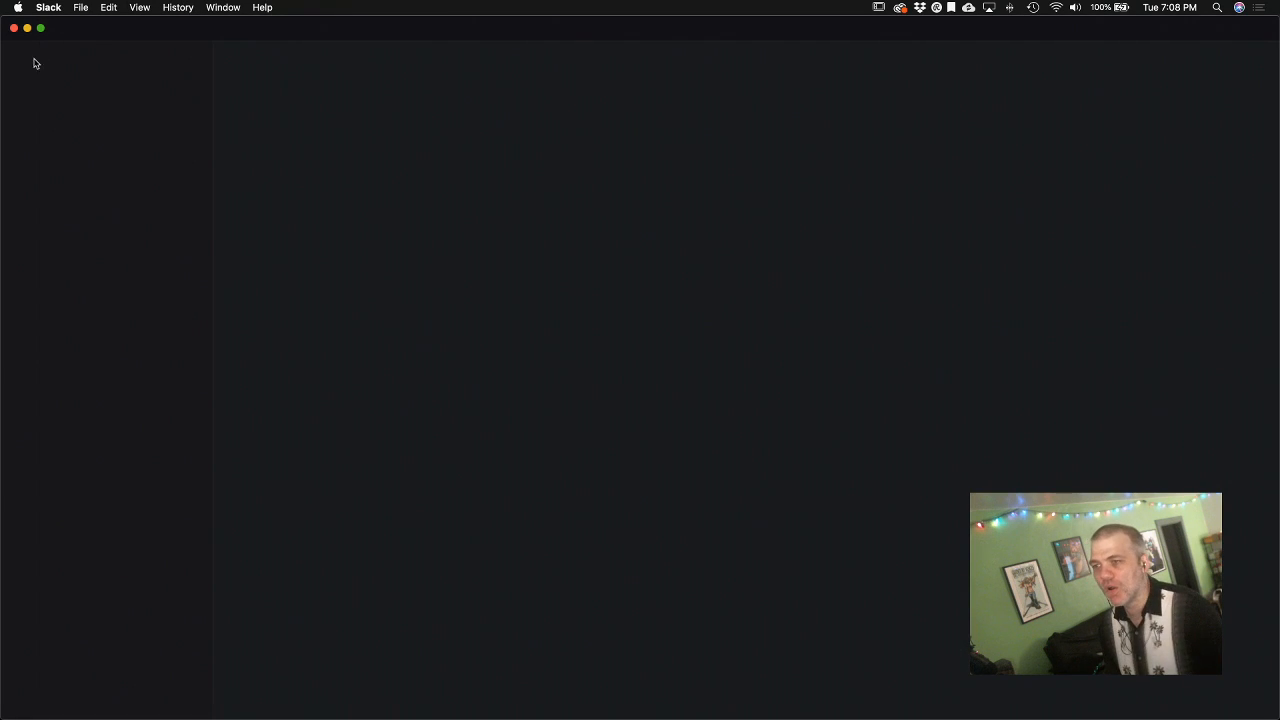
click(13, 28)
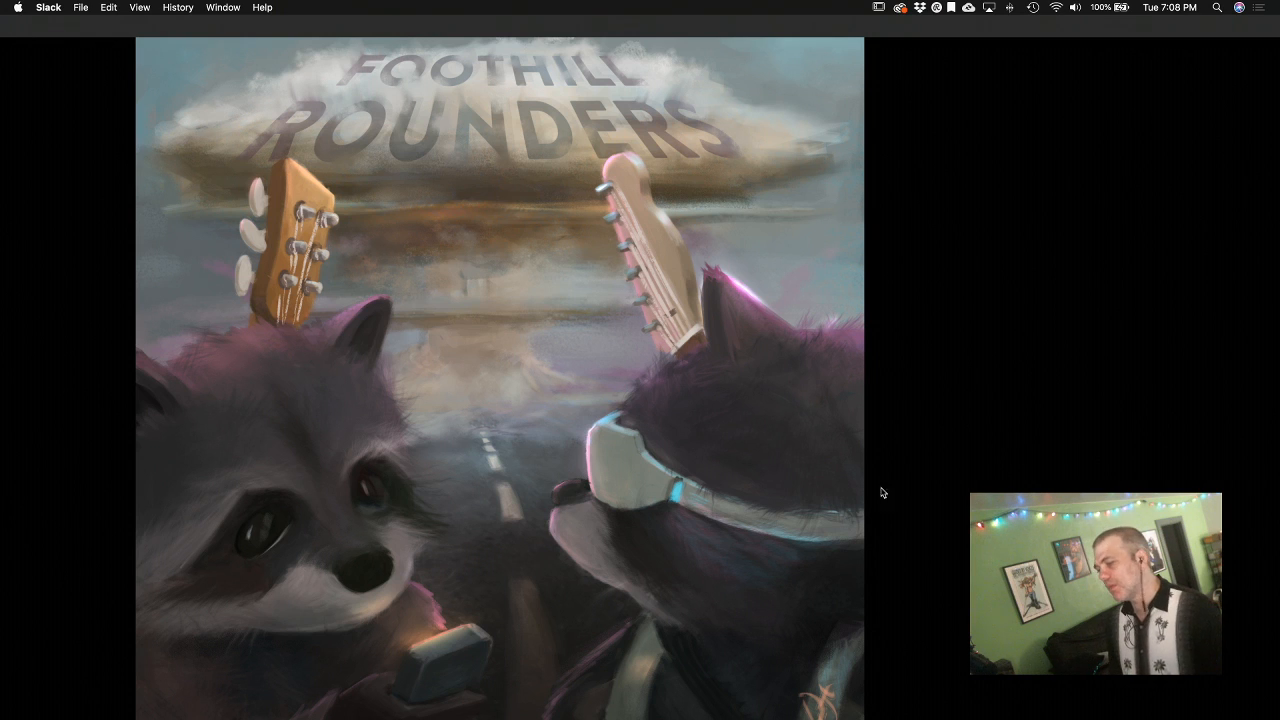
click(775, 505)
Examine the whole raccoon illustration at slightly different magnifications, including once without the interface panels
mouse_move(671, 511)
mouse_down()
mouse_move(722, 488)
mouse_move(691, 502)
mouse_up()
scroll(719, 489, down, 2)
scroll(704, 496, down, 1)
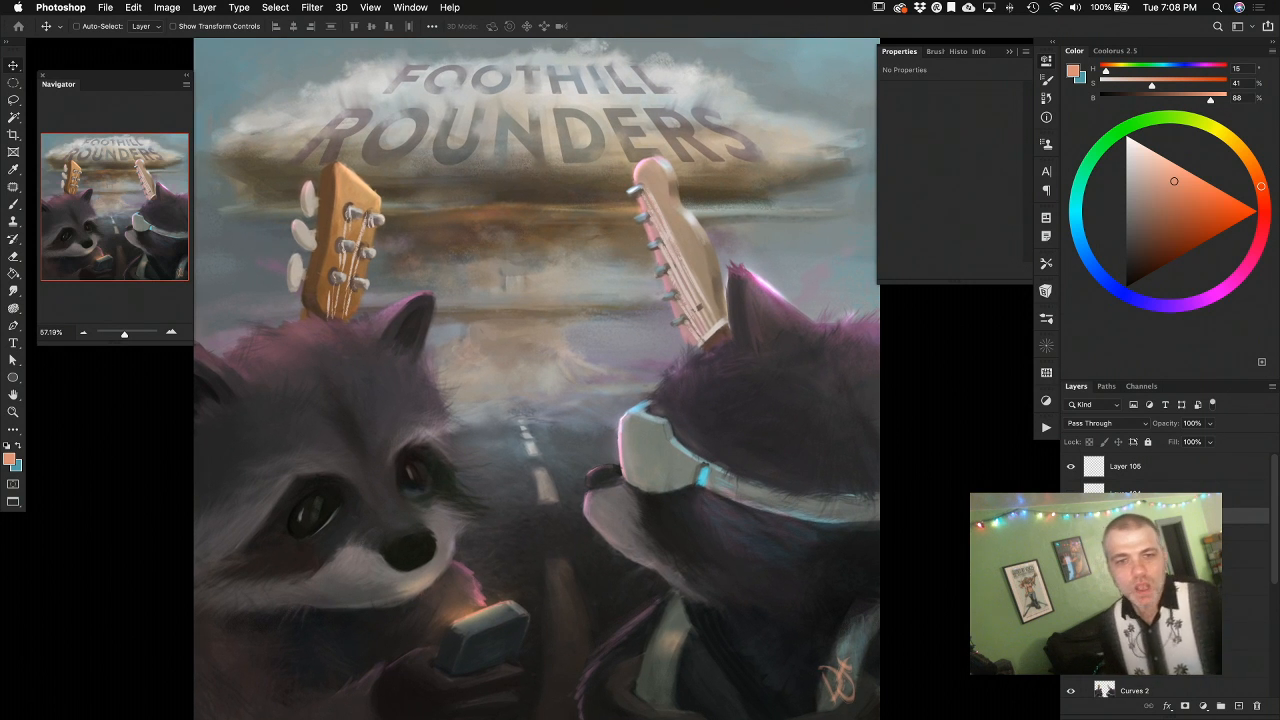
key(Tab)
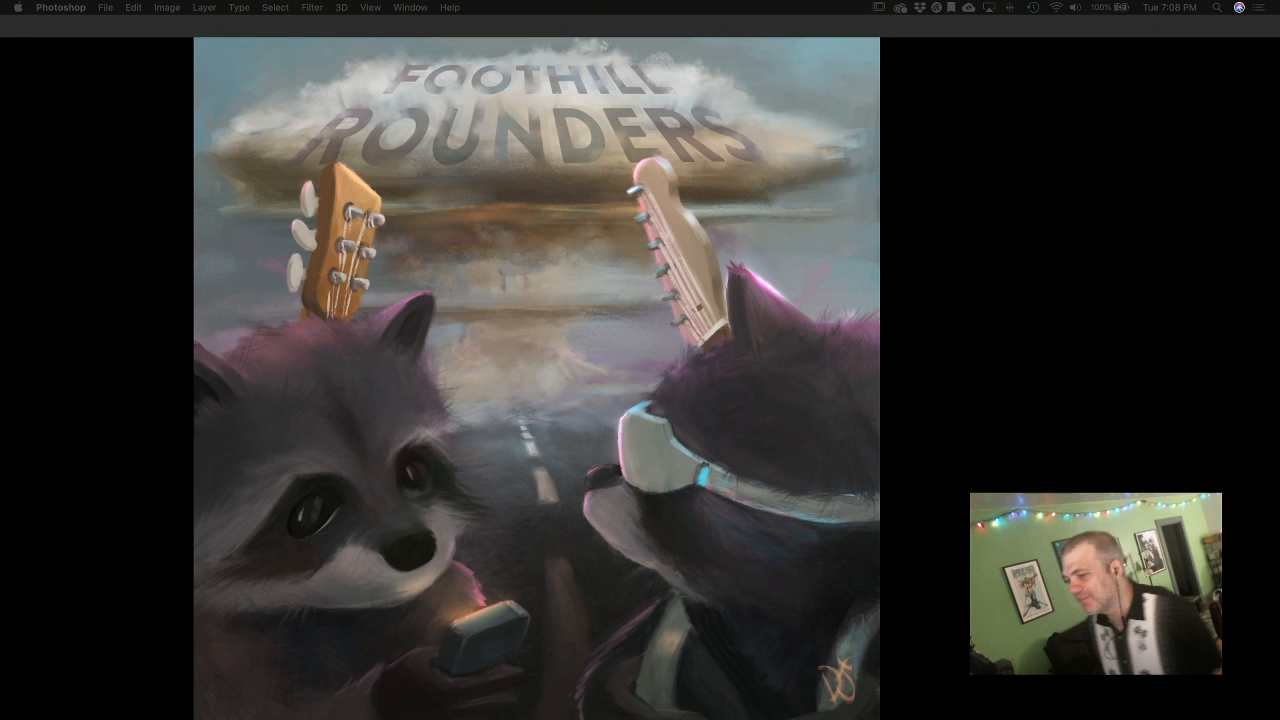
key(Tab)
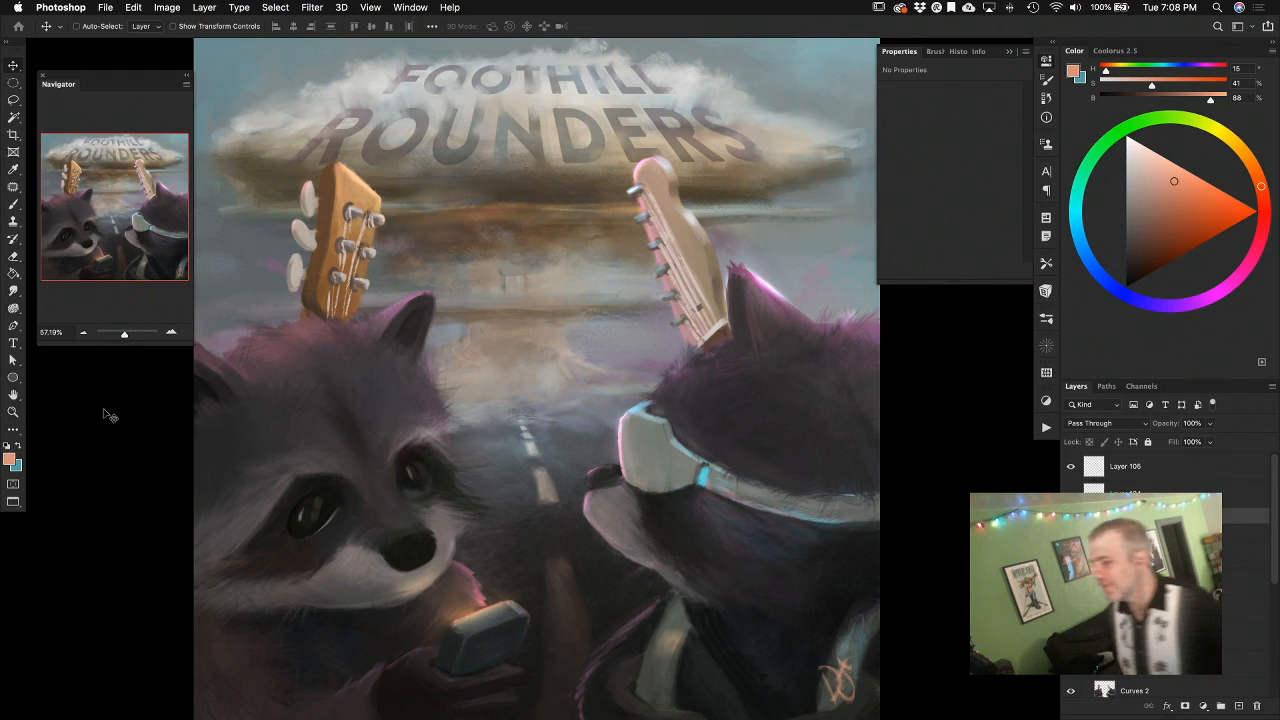
drag(311, 412, 331, 417)
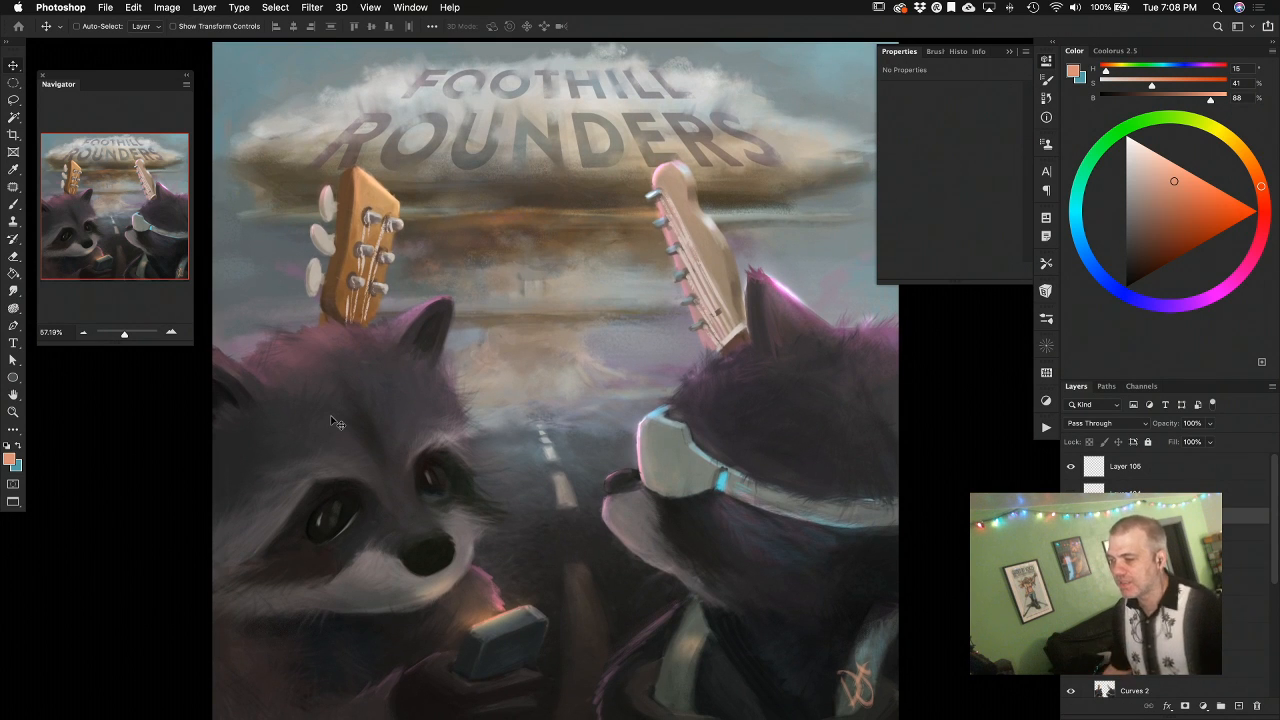
scroll(324, 415, down, 3)
drag(500, 421, 480, 422)
scroll(482, 421, up, 1)
scroll(482, 422, up, 1)
drag(559, 445, 562, 441)
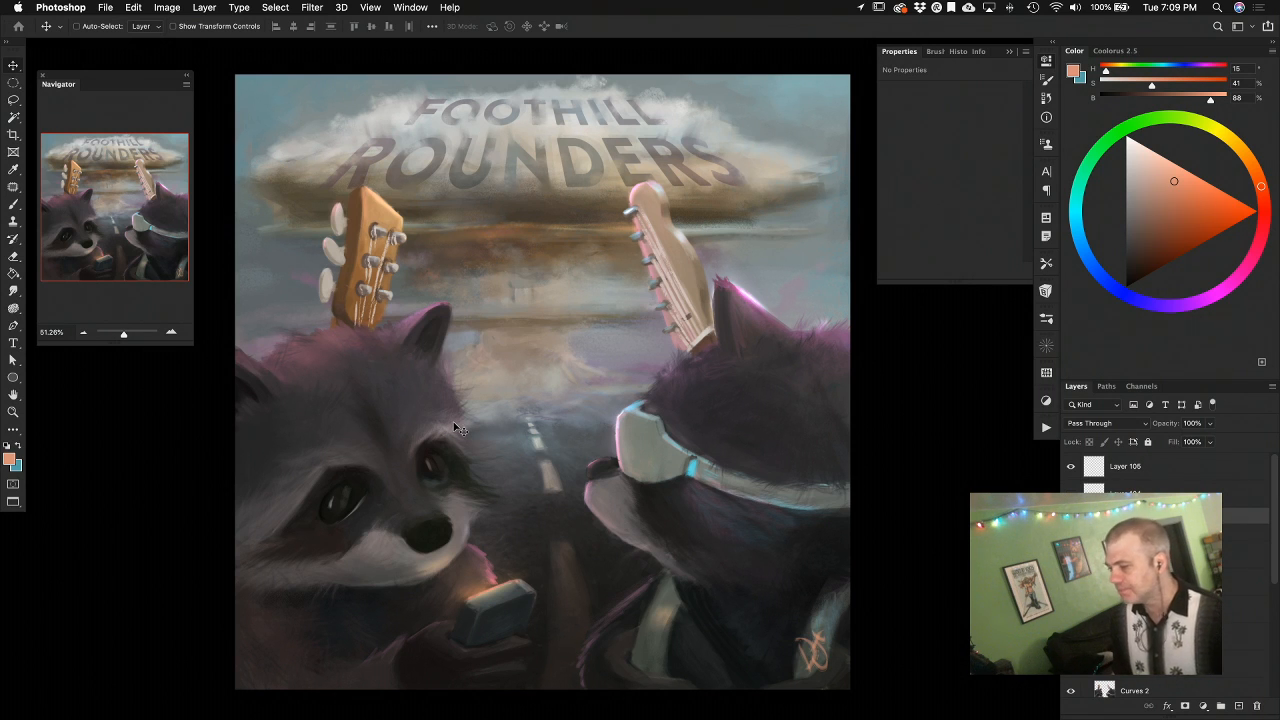
scroll(454, 423, down, 2)
scroll(458, 423, up, 3)
scroll(459, 423, down, 2)
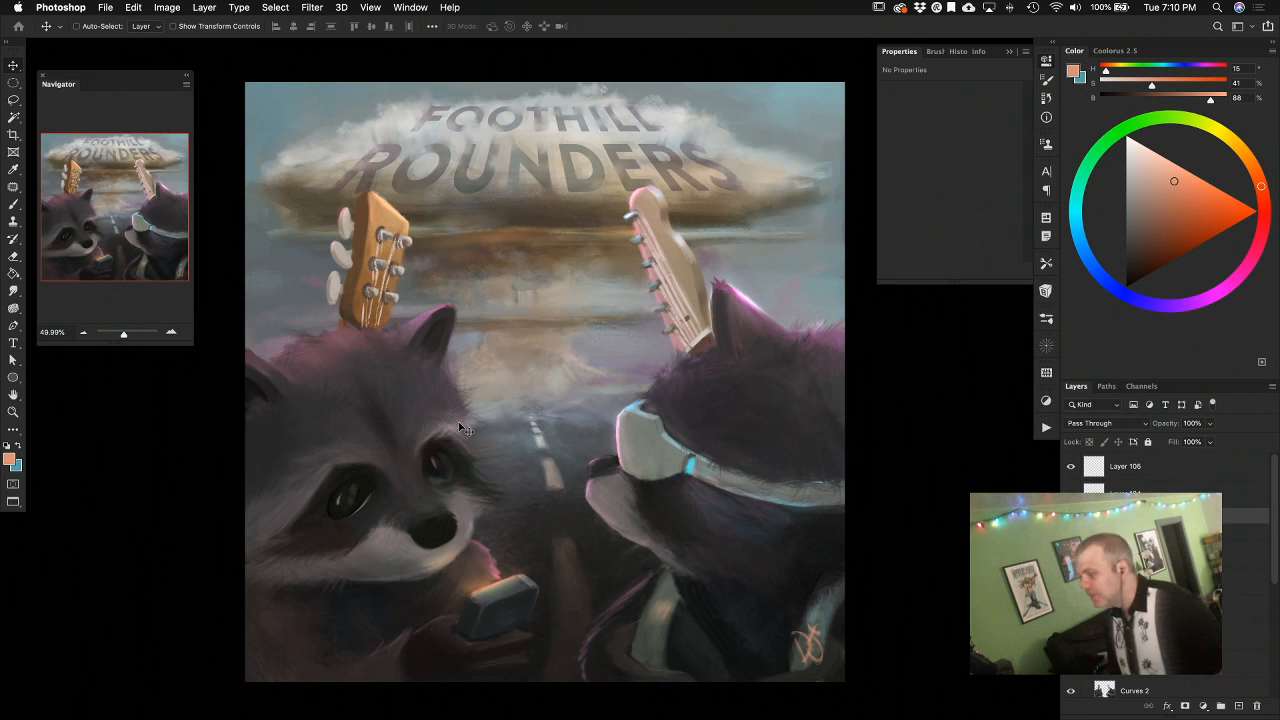
Inspect the cloud lettering and guitar headstock in the Save for Web preview at 100%, and cancel the export
key(super+alt+shift+s)
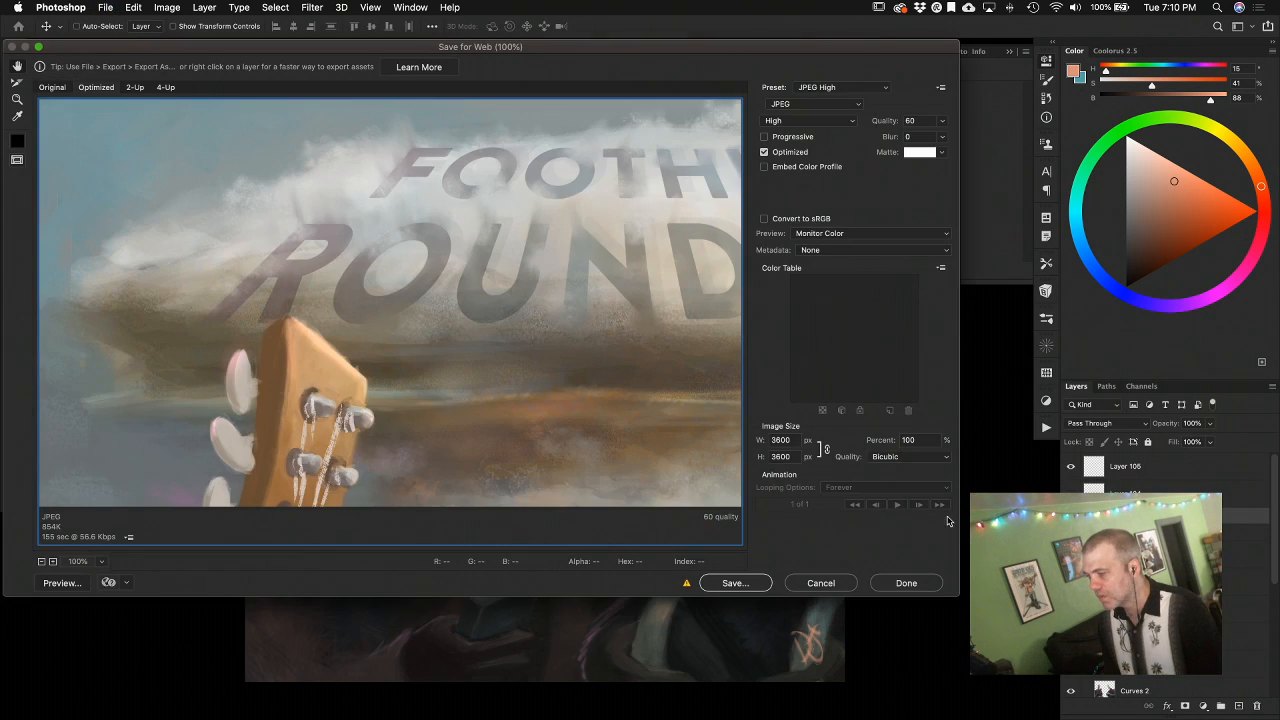
drag(607, 360, 422, 423)
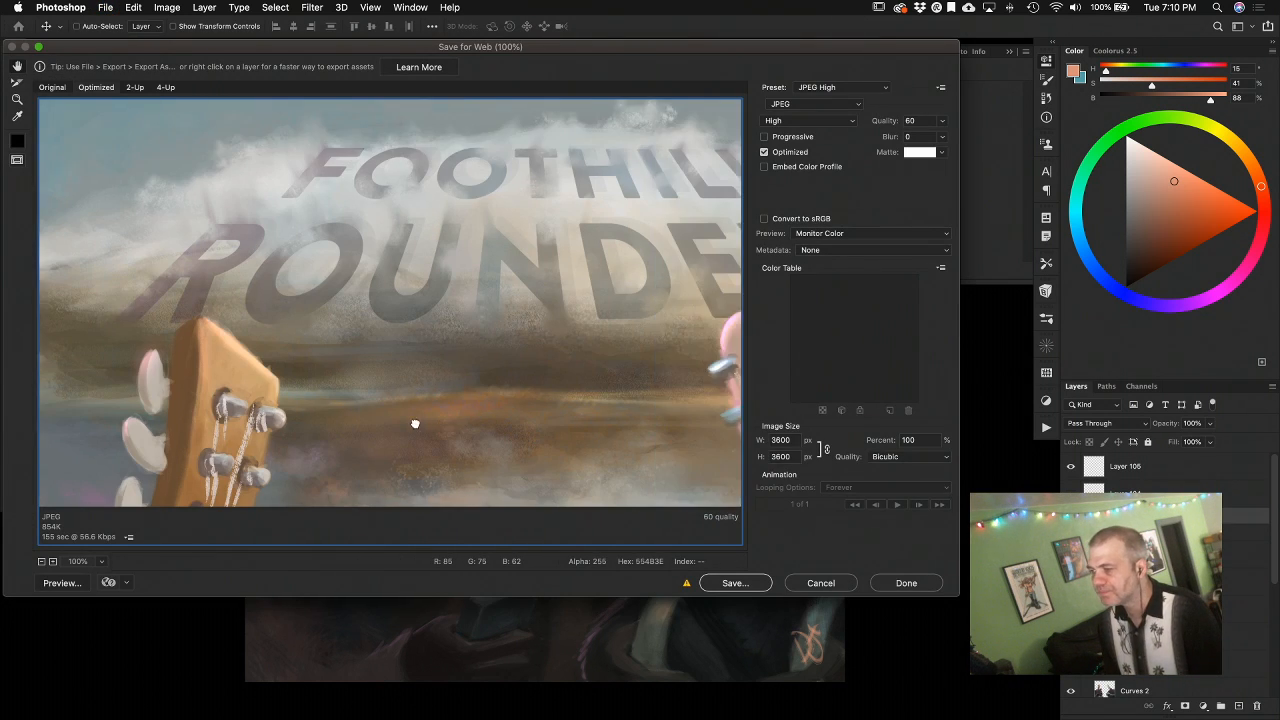
drag(634, 289, 665, 322)
click(822, 580)
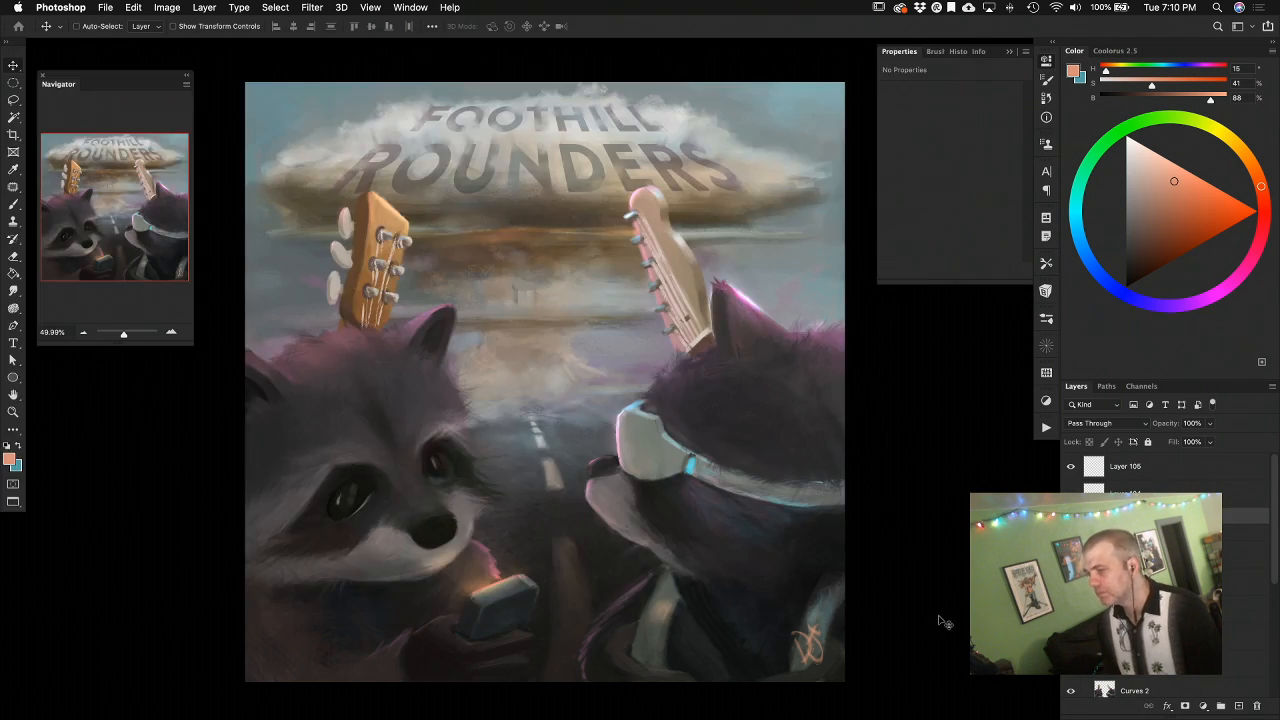
Review the finished cover once more with and without the interface panels, leaving only the artwork displayed
mouse_move(664, 421)
mouse_down()
mouse_move(635, 436)
mouse_move(664, 422)
mouse_up()
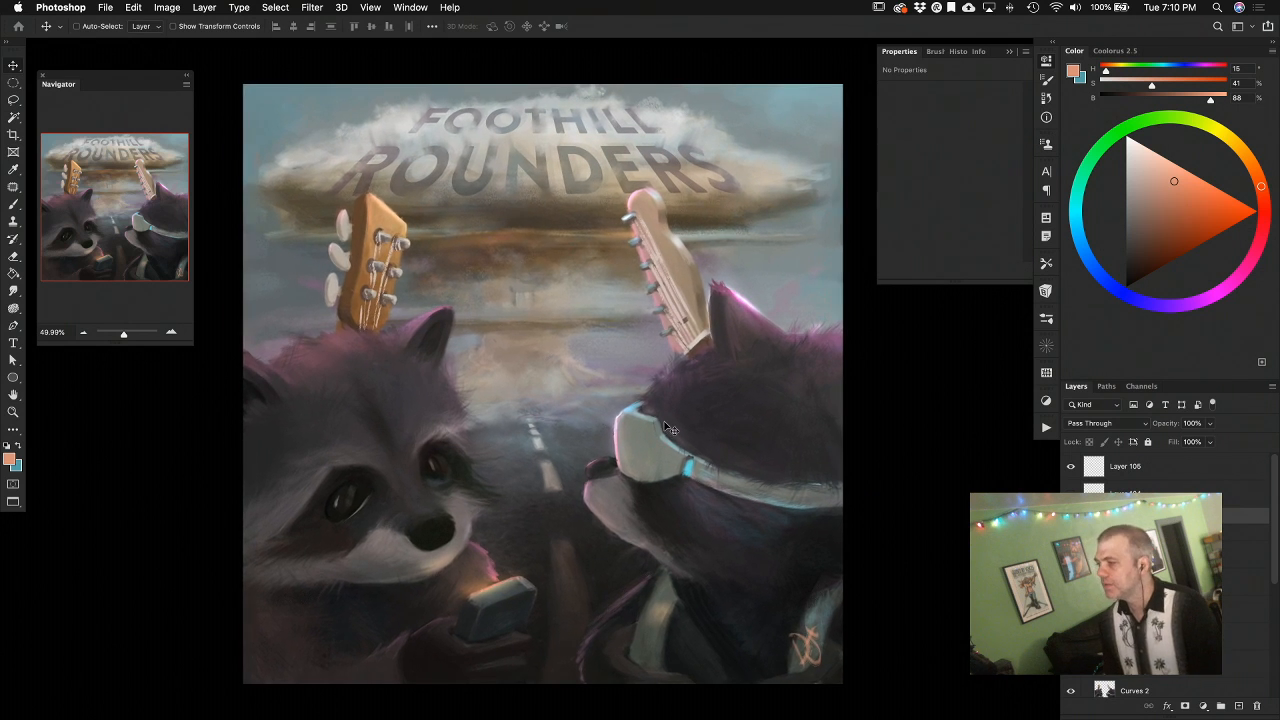
scroll(664, 422, up, 2)
scroll(668, 428, down, 1)
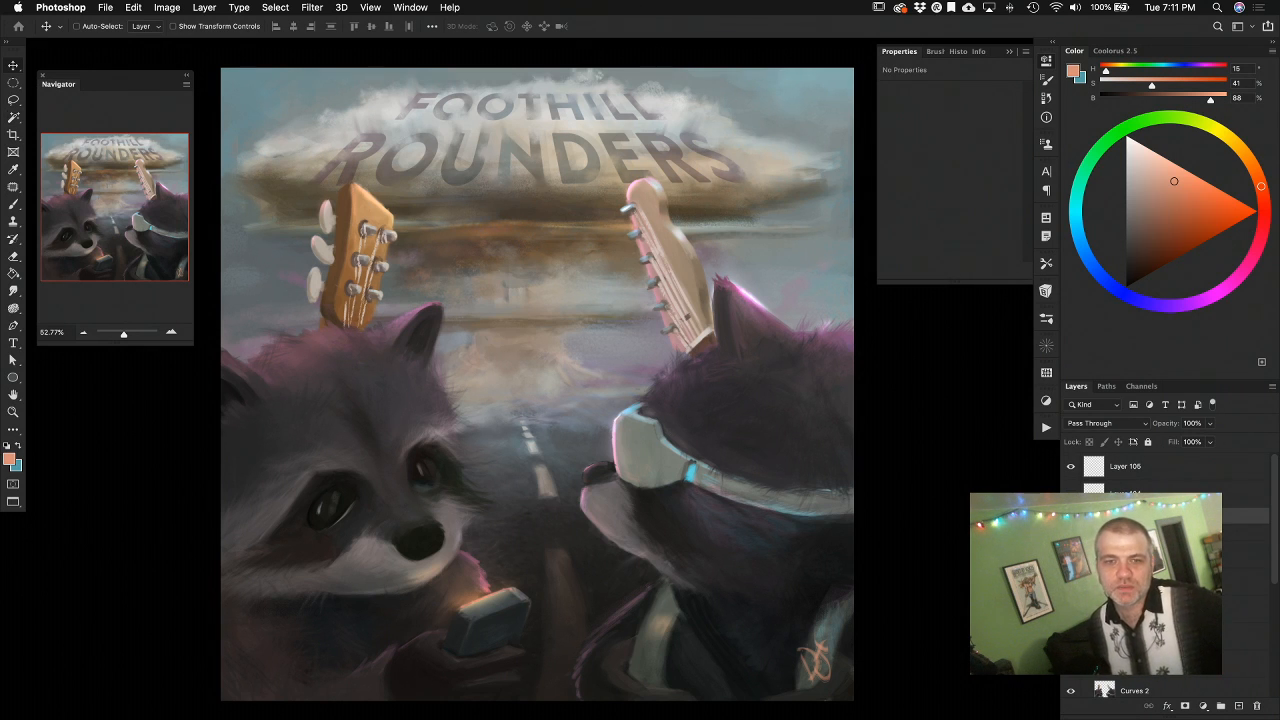
key(Tab)
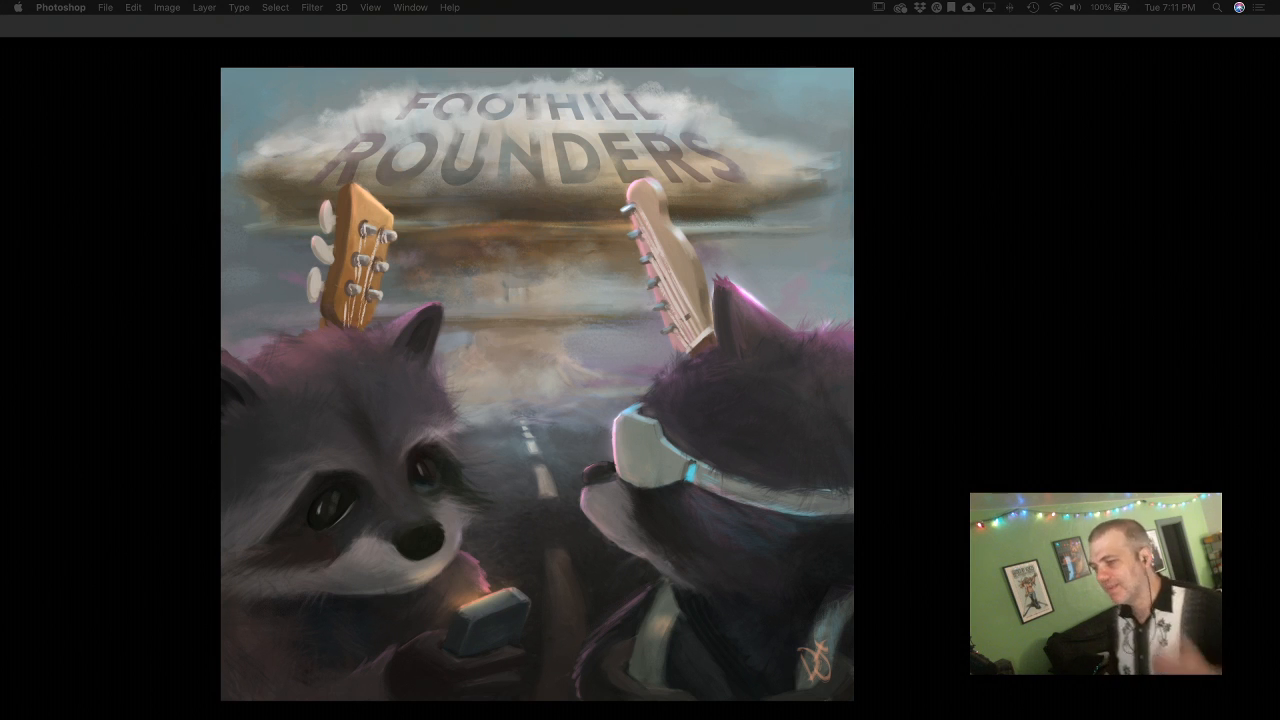
key(Tab)
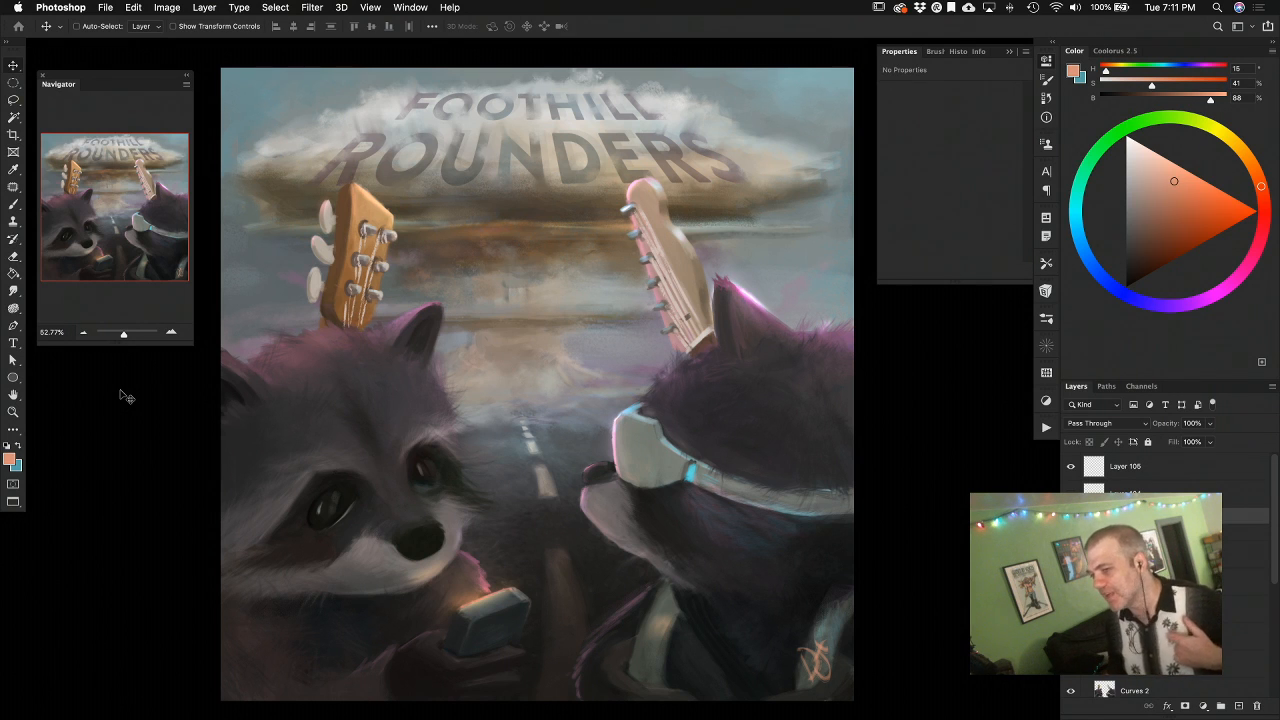
scroll(636, 582, left, 1)
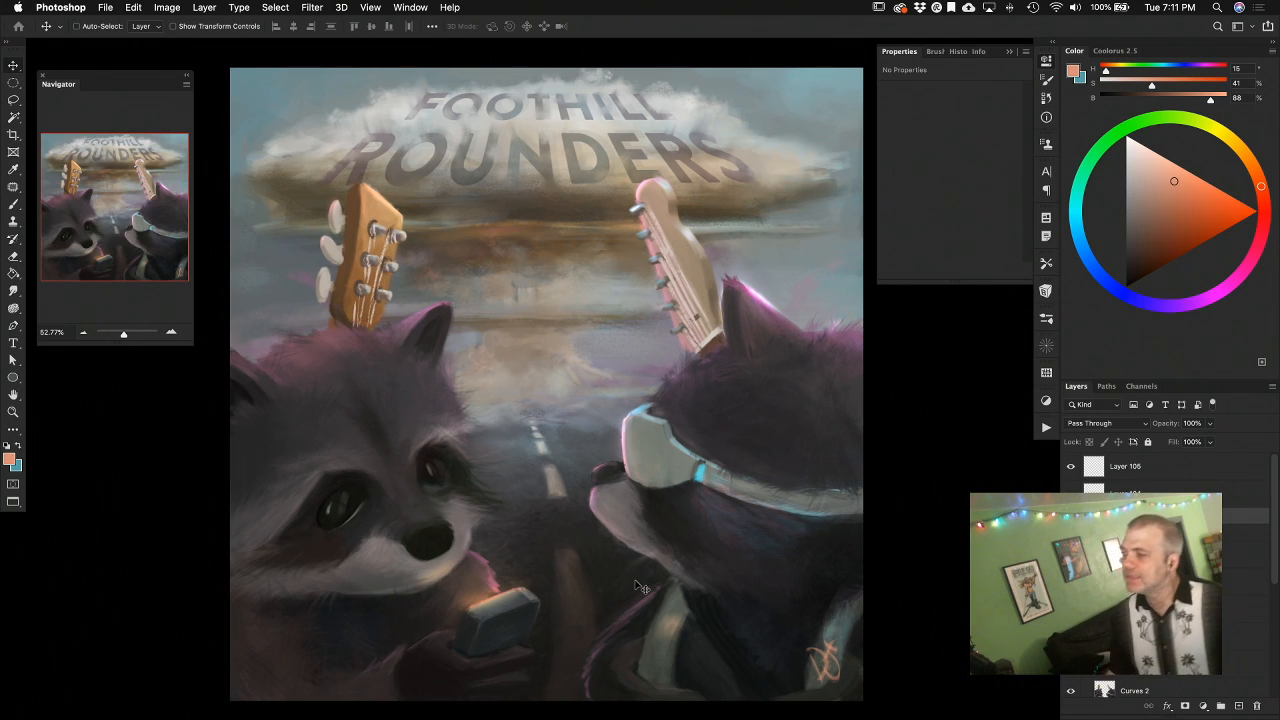
scroll(640, 587, down, 1)
scroll(640, 587, left, 1)
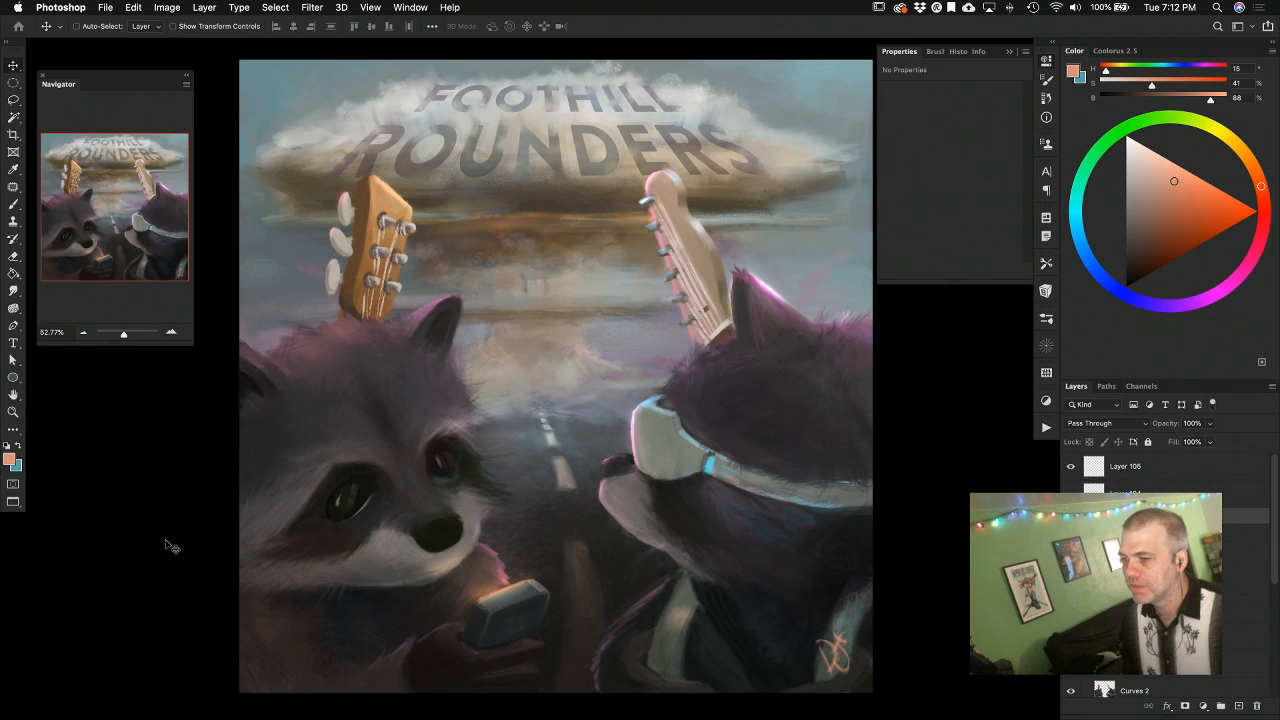
mouse_move(443, 708)
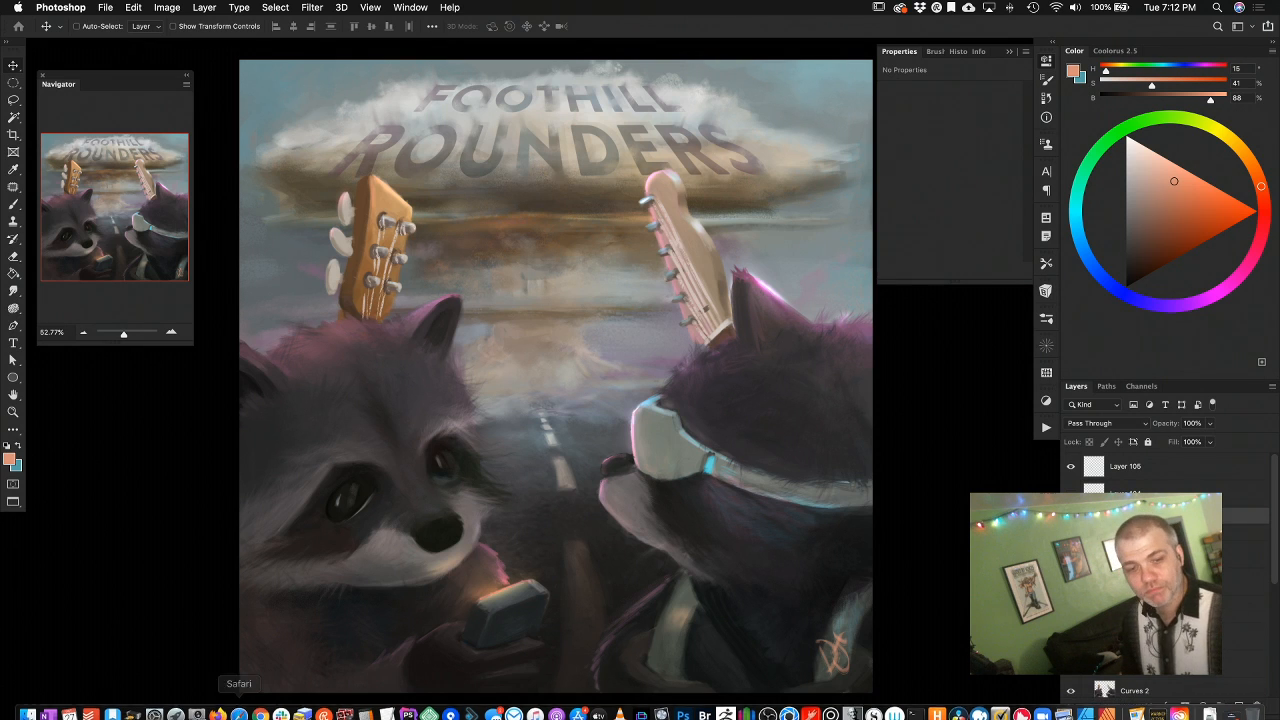
key(Tab)
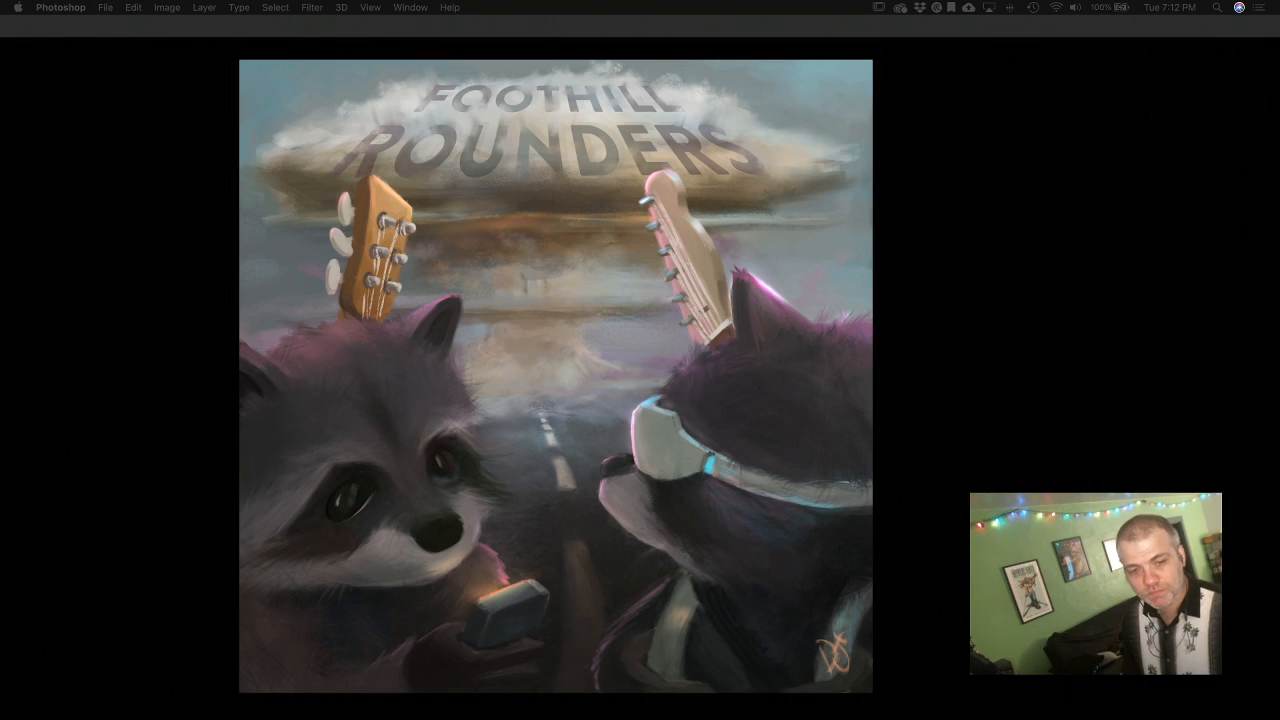